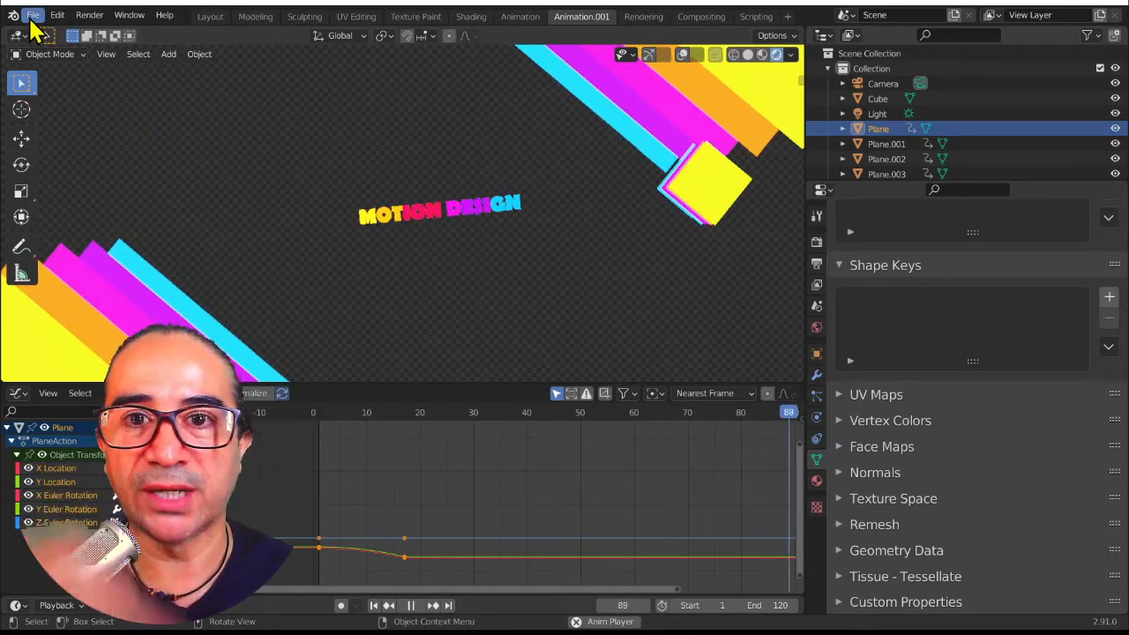
{"action": "left_click", "coordinate": [31, 15]}
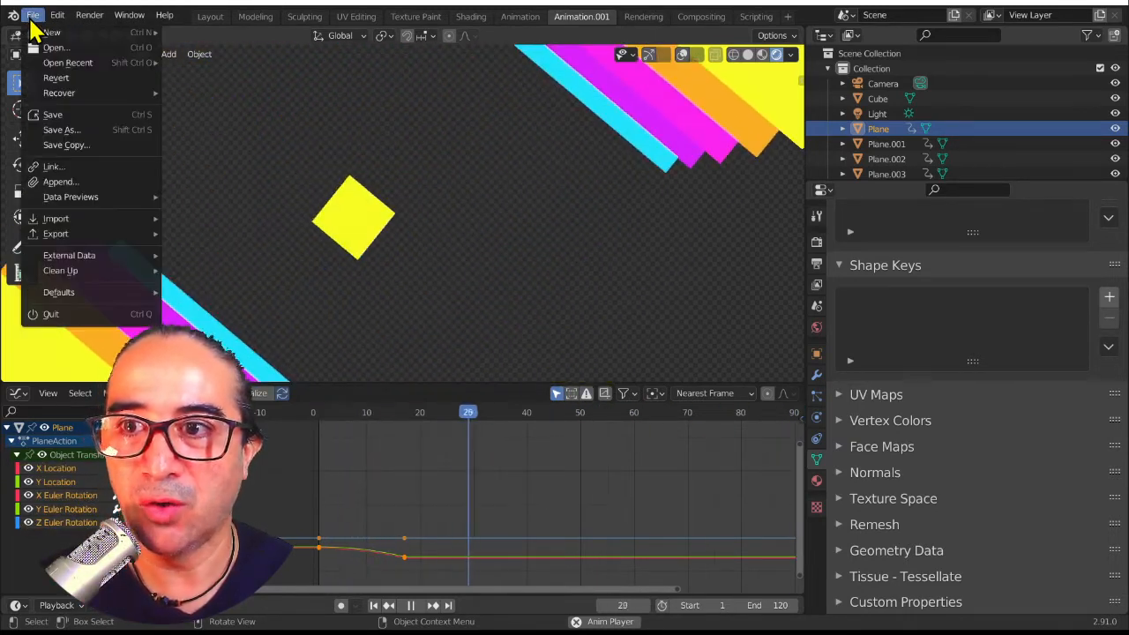
{"action": "mouse_move", "coordinate": [53, 32]}
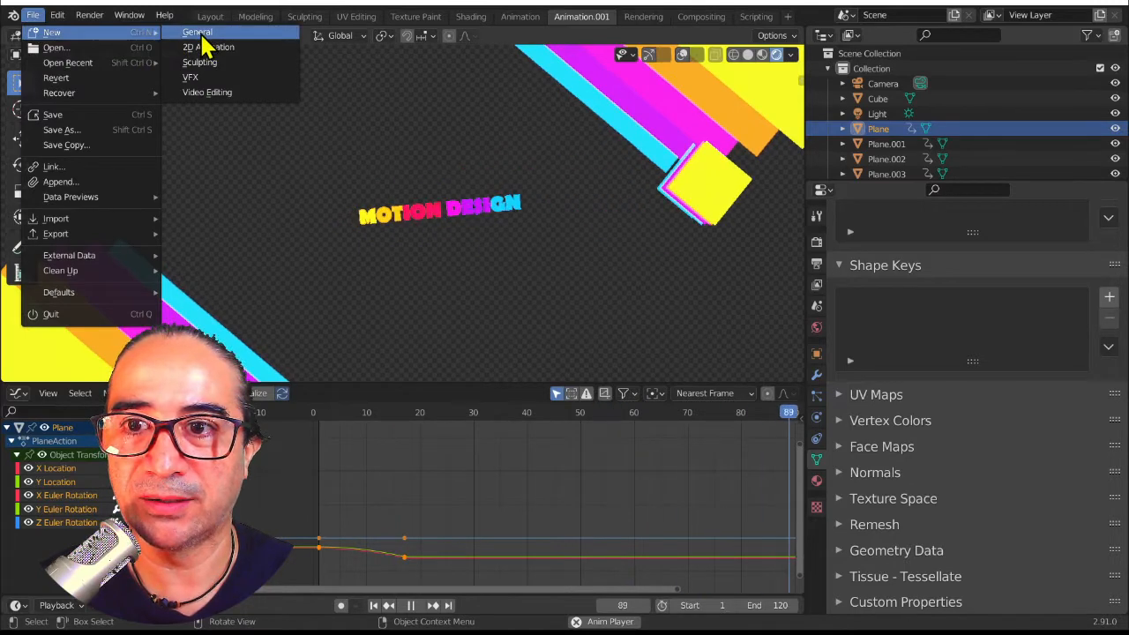
{"action": "left_click", "coordinate": [203, 35]}
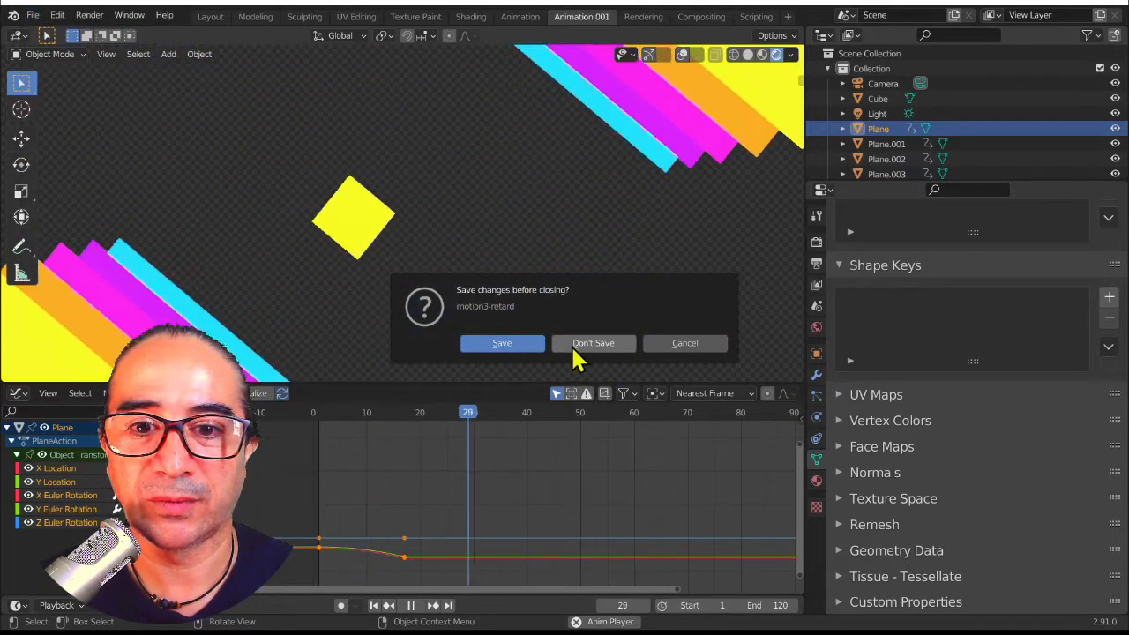
{"action": "key", "text": "Escape"}
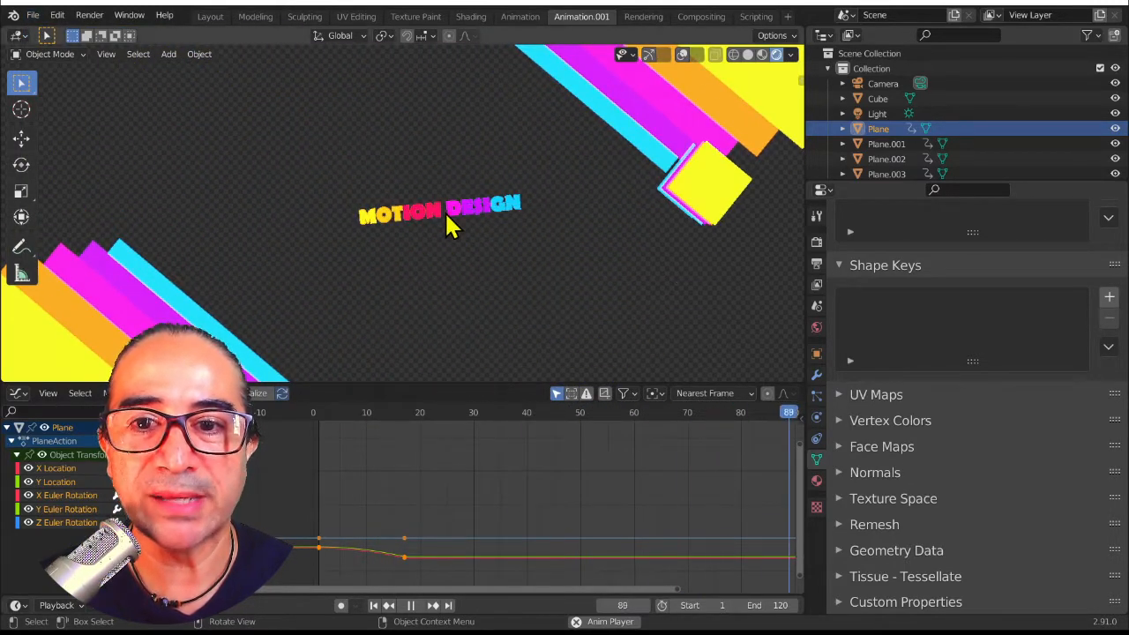
Step: Stop the animation and replace the wording of the MOTION DESIGN text object with "Super génial"
{"action": "left_click", "coordinate": [499, 203]}
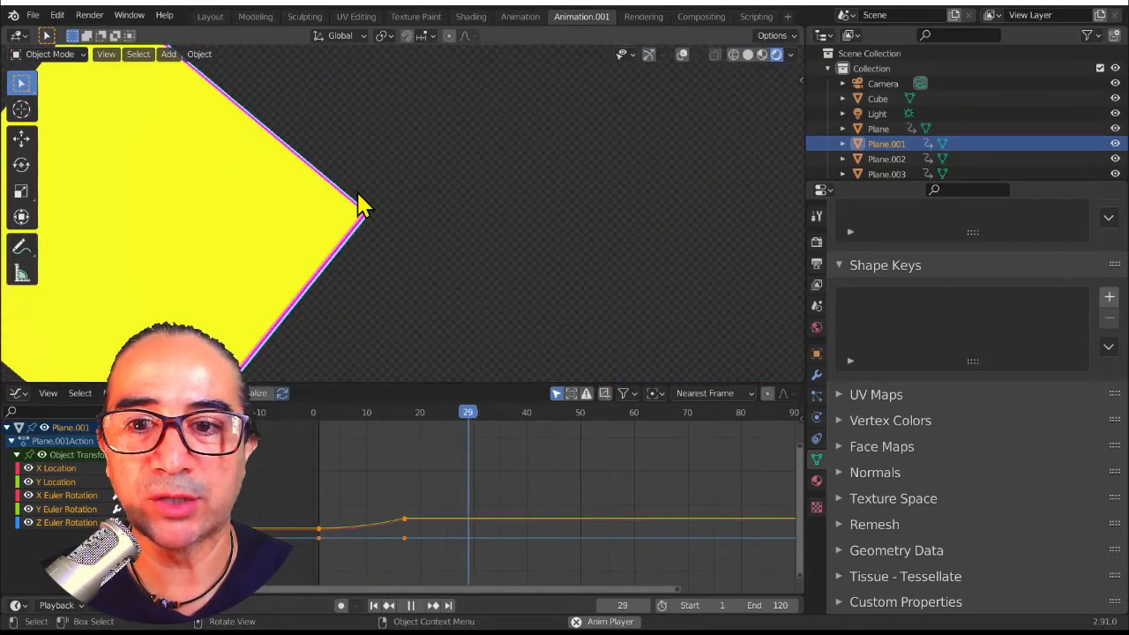
{"action": "left_click", "coordinate": [447, 212]}
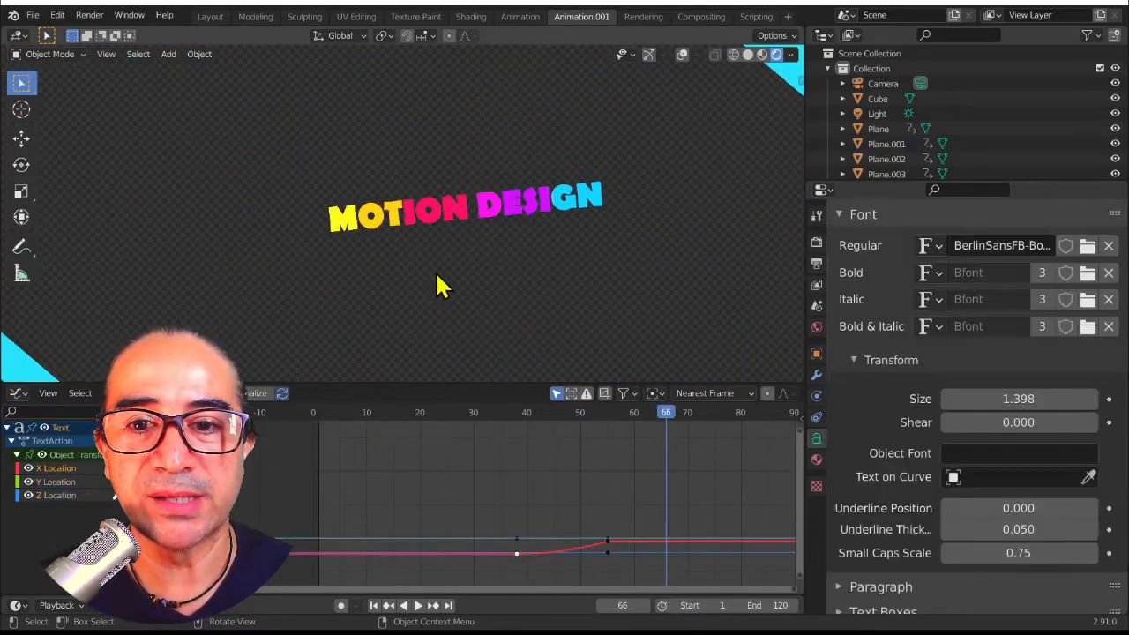
{"action": "key", "text": "space"}
{"action": "key", "text": "Tab"}
{"action": "key", "text": "BackSpace"}
{"action": "key", "text": "BackSpace"}
{"action": "key", "text": "BackSpace"}
{"action": "key", "text": "BackSpace"}
{"action": "key", "text": "BackSpace"}
{"action": "key", "text": "BackSpace"}
{"action": "key", "text": "BackSpace"}
{"action": "key", "text": "BackSpace"}
{"action": "key", "text": "BackSpace"}
{"action": "key", "text": "BackSpace"}
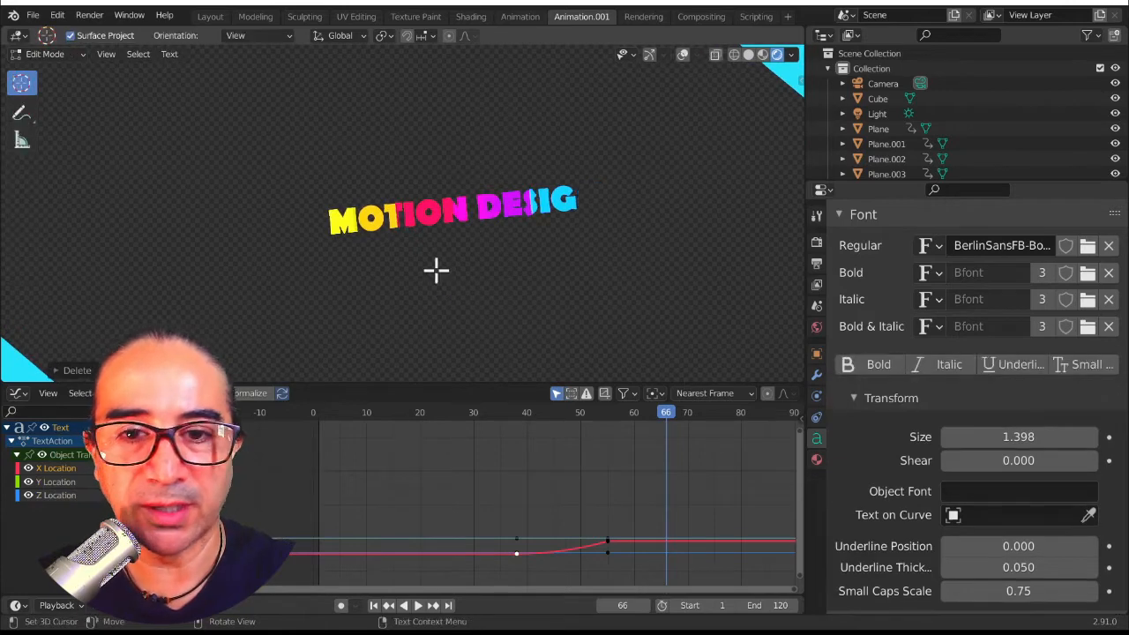
{"action": "key", "text": "BackSpace"}
{"action": "key", "text": "BackSpace"}
{"action": "key", "text": "BackSpace"}
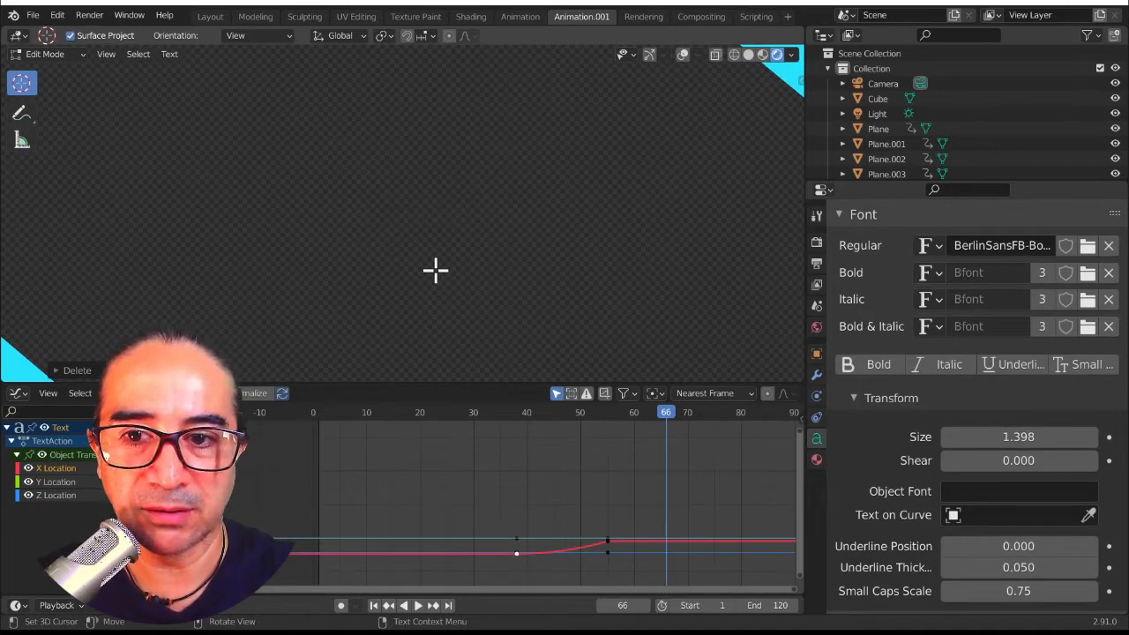
{"action": "type", "text": "Super"}
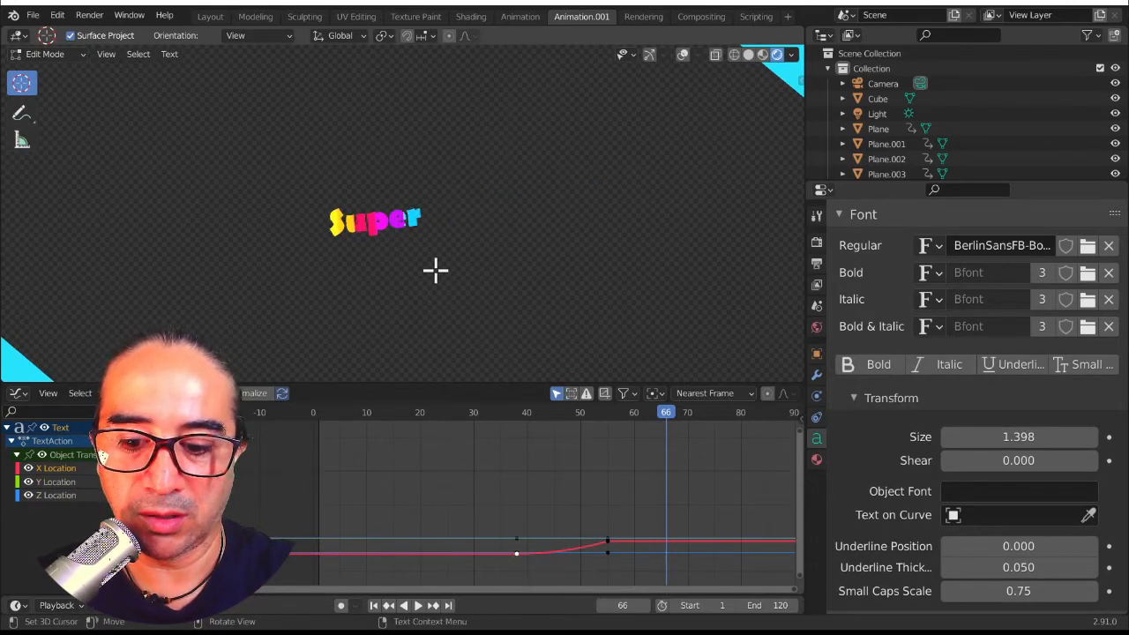
{"action": "type", "text": " génial"}
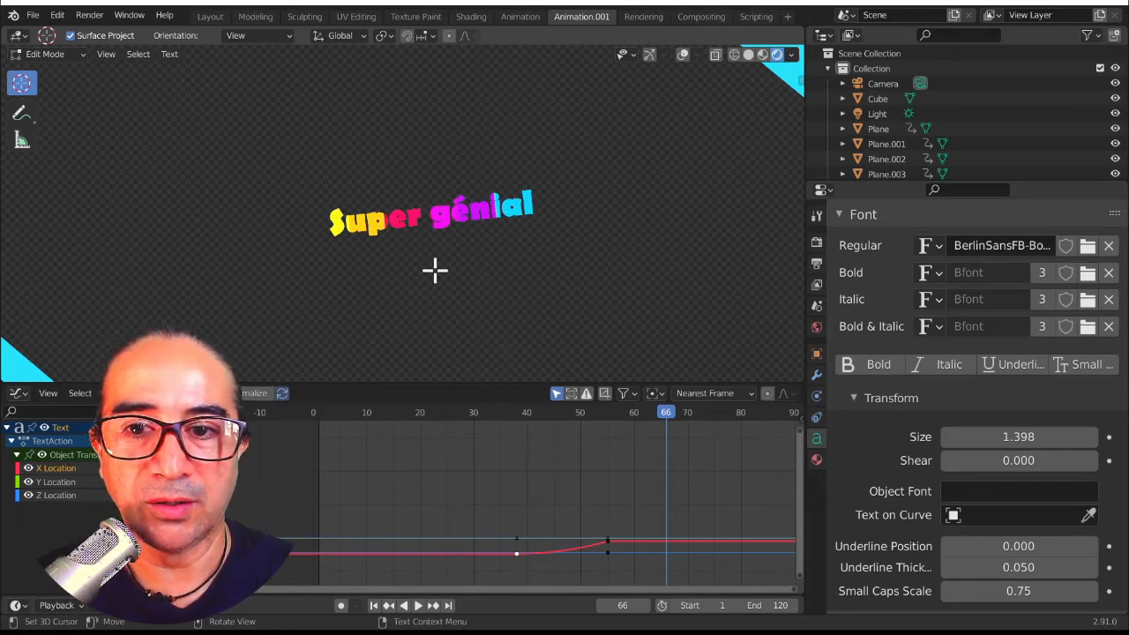
{"action": "key", "text": "Tab"}
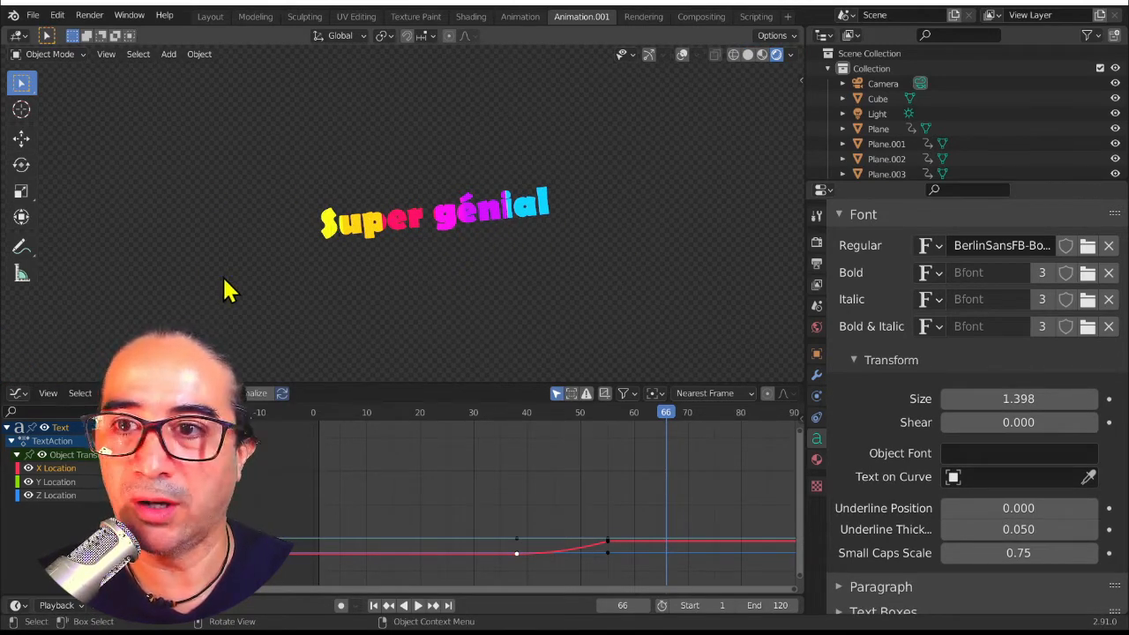
Step: Play the animation to check the edited title in motion, stopping playback at the end
{"action": "left_click", "coordinate": [33, 15]}
{"action": "mouse_move", "coordinate": [75, 66]}
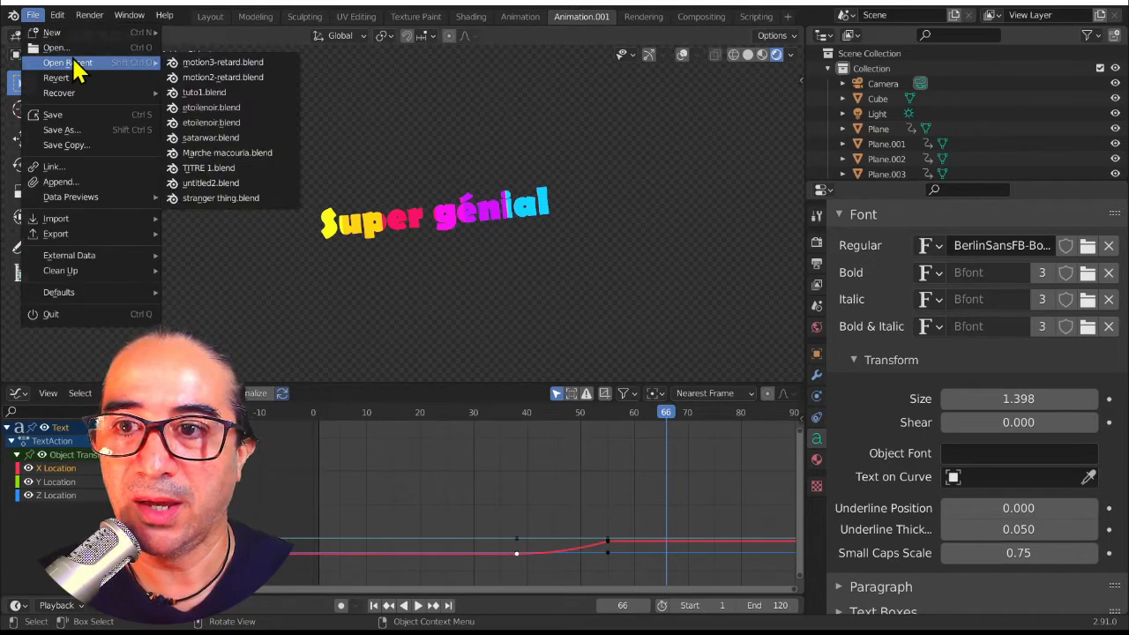
{"action": "key", "text": "space"}
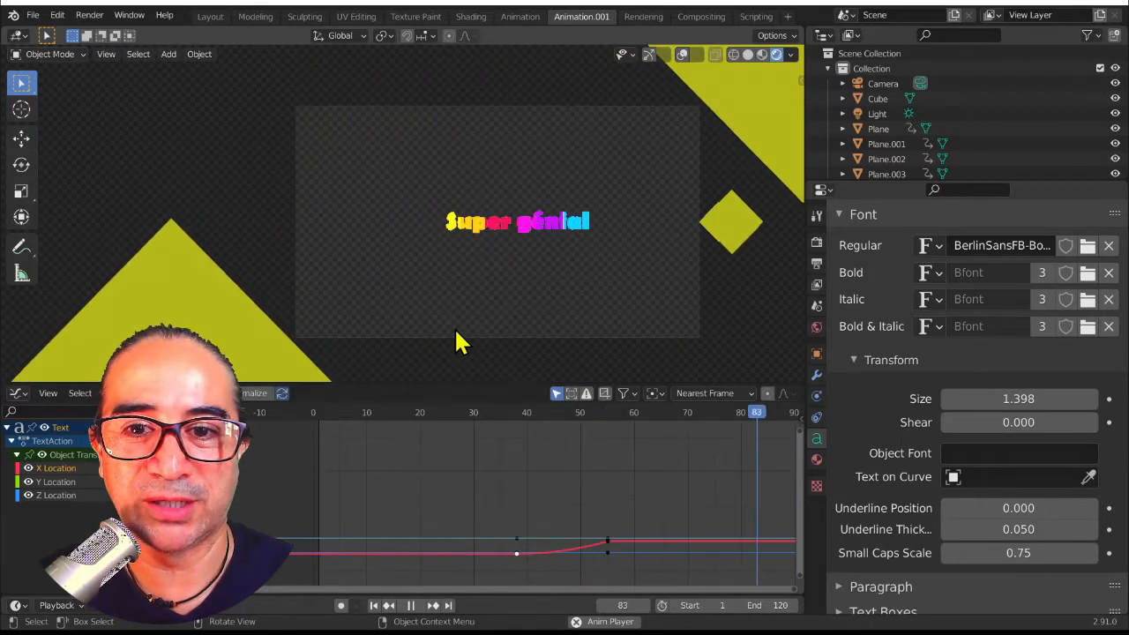
{"action": "key", "text": "space"}
Step: Create a new General file without saving the changes to motion3-retard
{"action": "left_click", "coordinate": [33, 15]}
{"action": "mouse_move", "coordinate": [97, 32]}
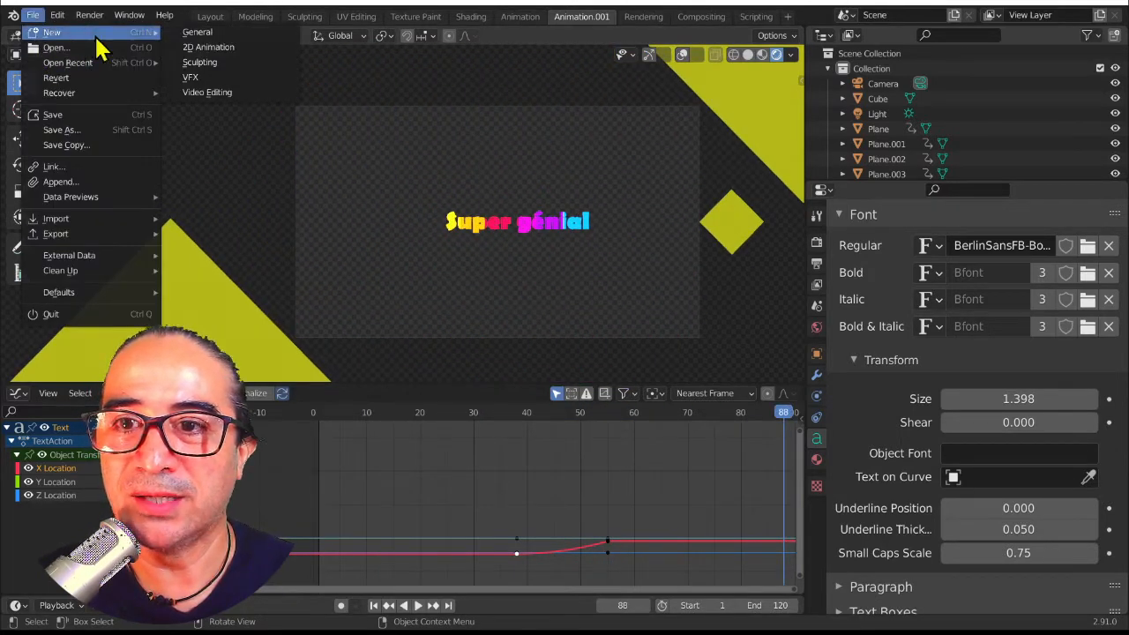
{"action": "left_click", "coordinate": [202, 29]}
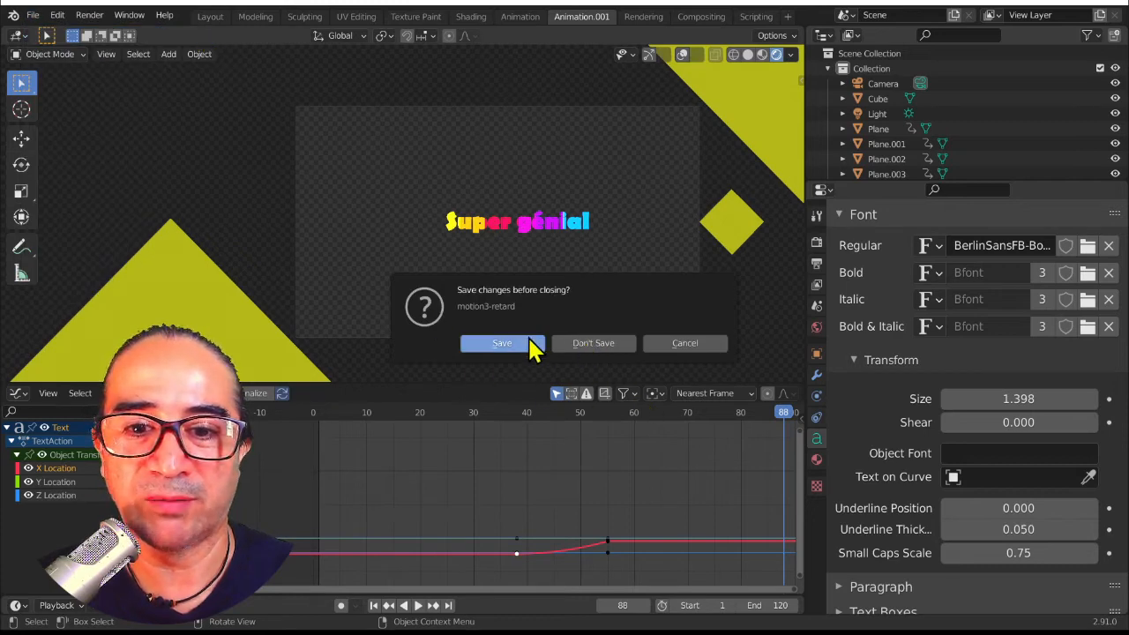
{"action": "left_click", "coordinate": [583, 344]}
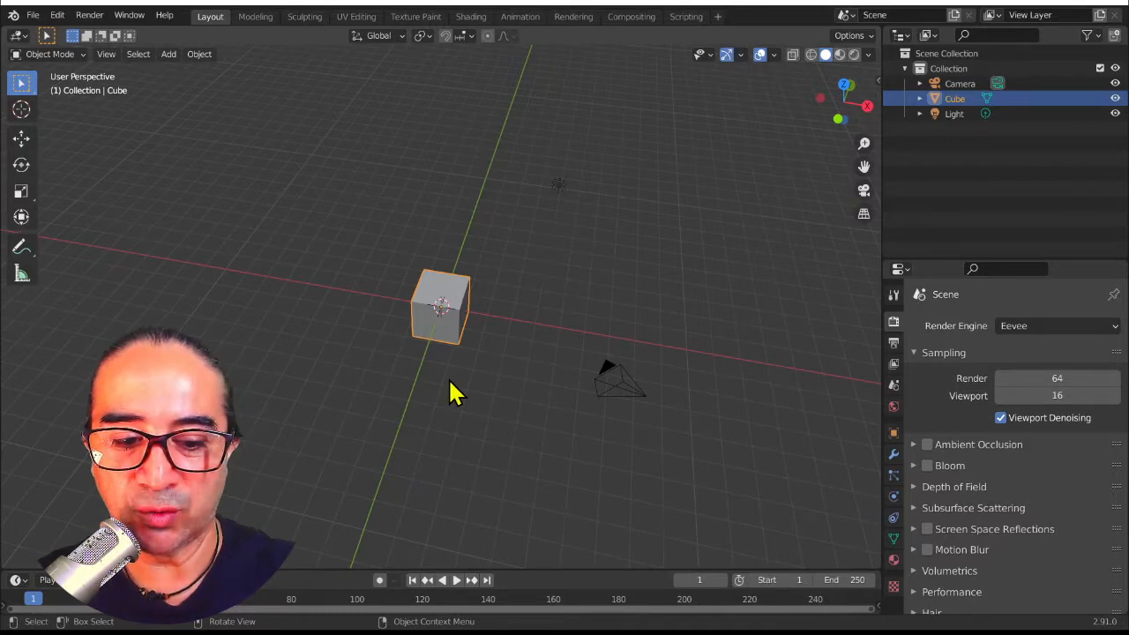
Step: Turn on the Screencast Keys display for the 3D viewport and close its settings
{"action": "key", "text": "KP_7"}
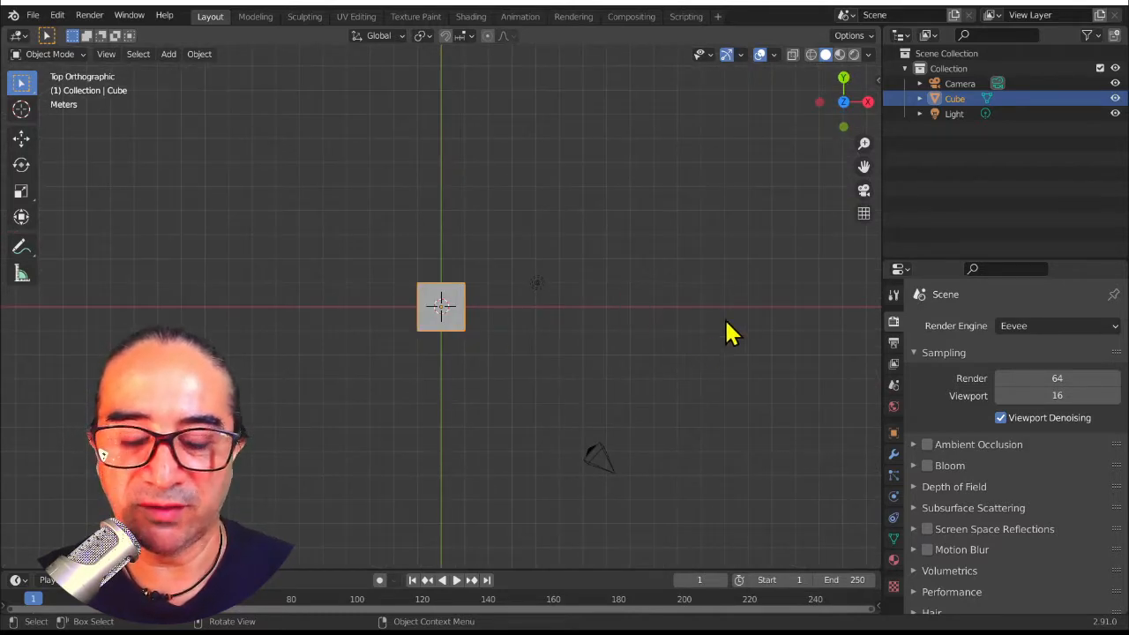
{"action": "key", "text": "n"}
{"action": "left_click", "coordinate": [873, 210]}
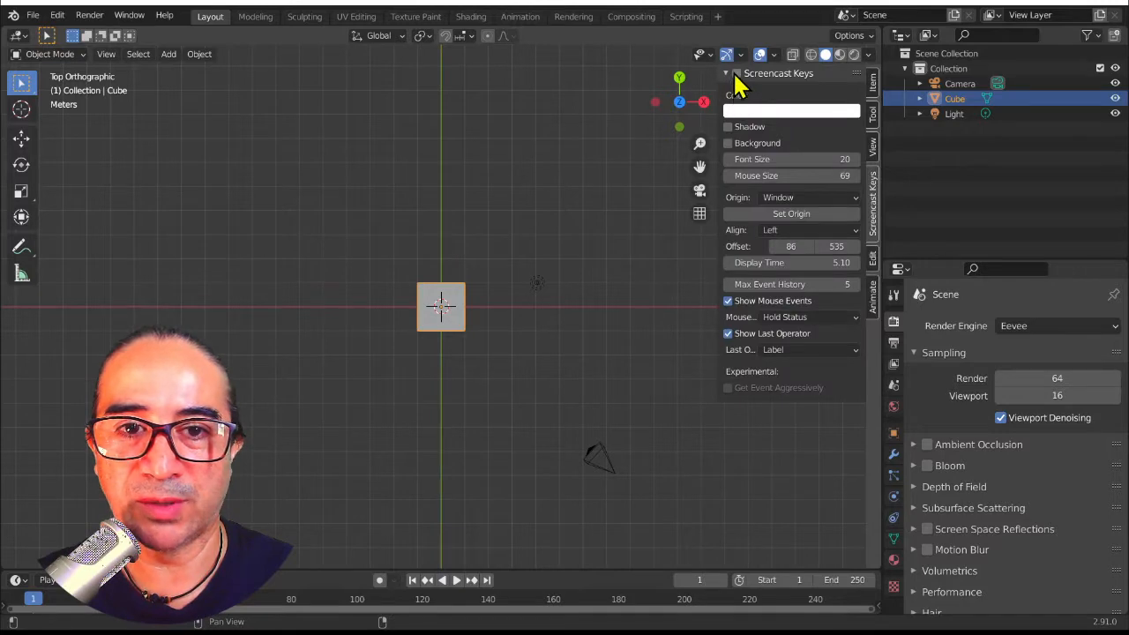
{"action": "left_click", "coordinate": [728, 74]}
{"action": "key", "text": "n"}
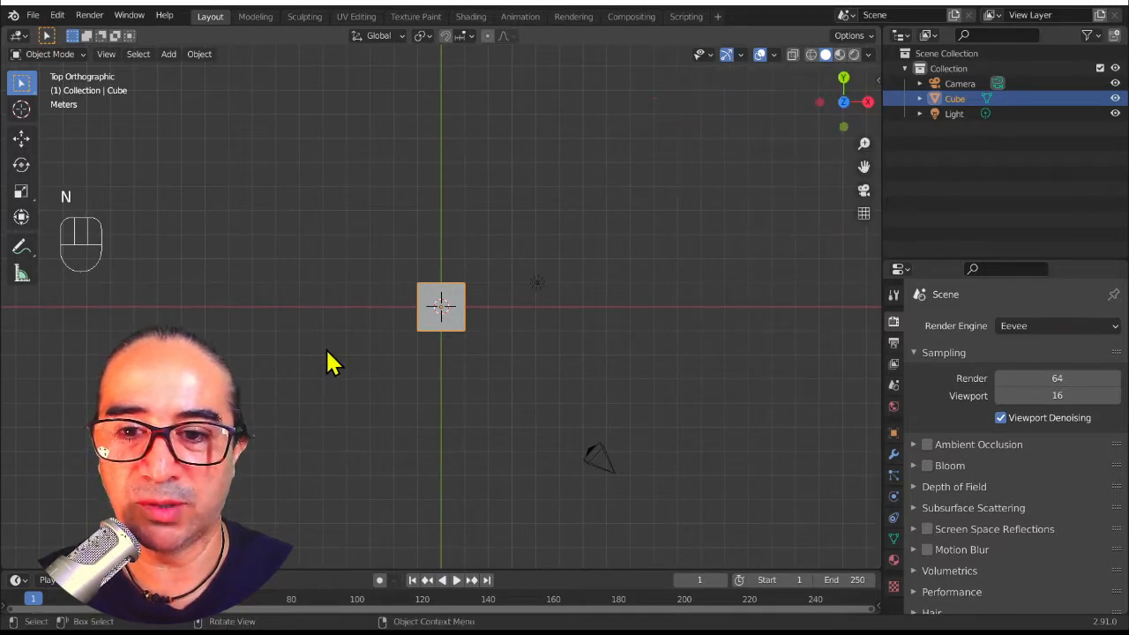
{"action": "key", "text": "n"}
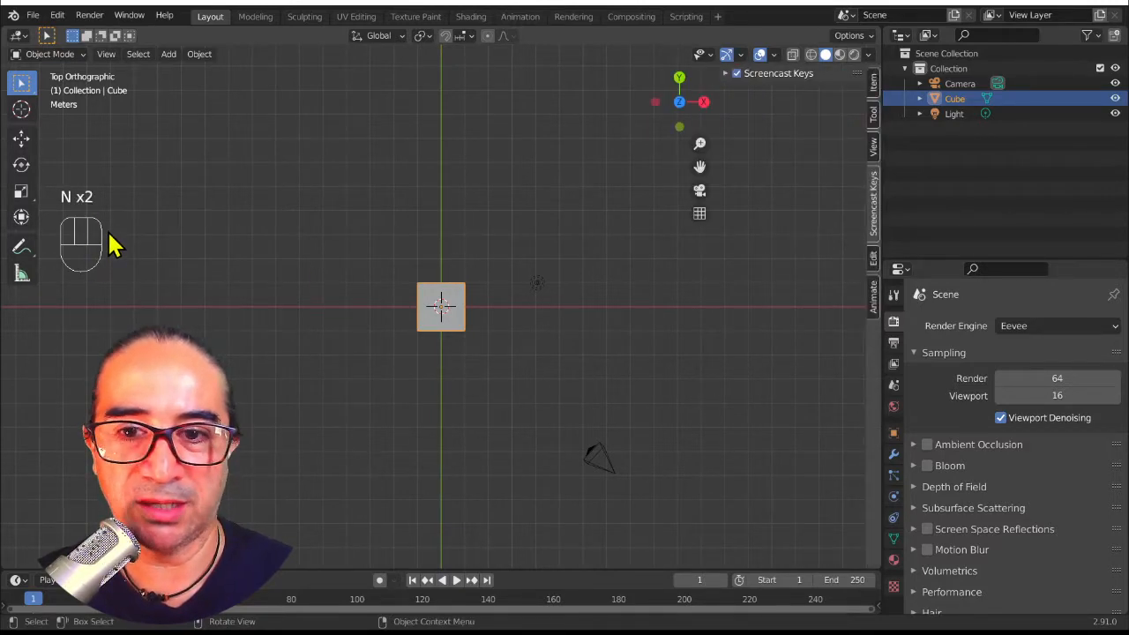
{"action": "key", "text": "n"}
{"action": "key", "text": "n"}
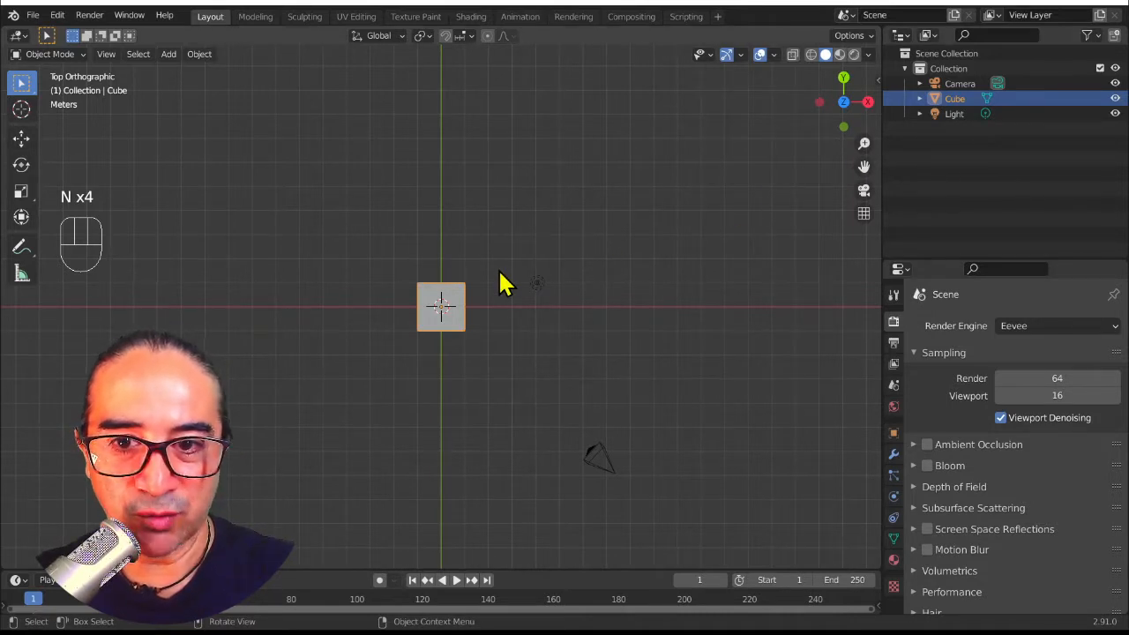
Step: Clear the camera's location and rotation so it sits at the origin pointing straight down
{"action": "left_click", "coordinate": [609, 472]}
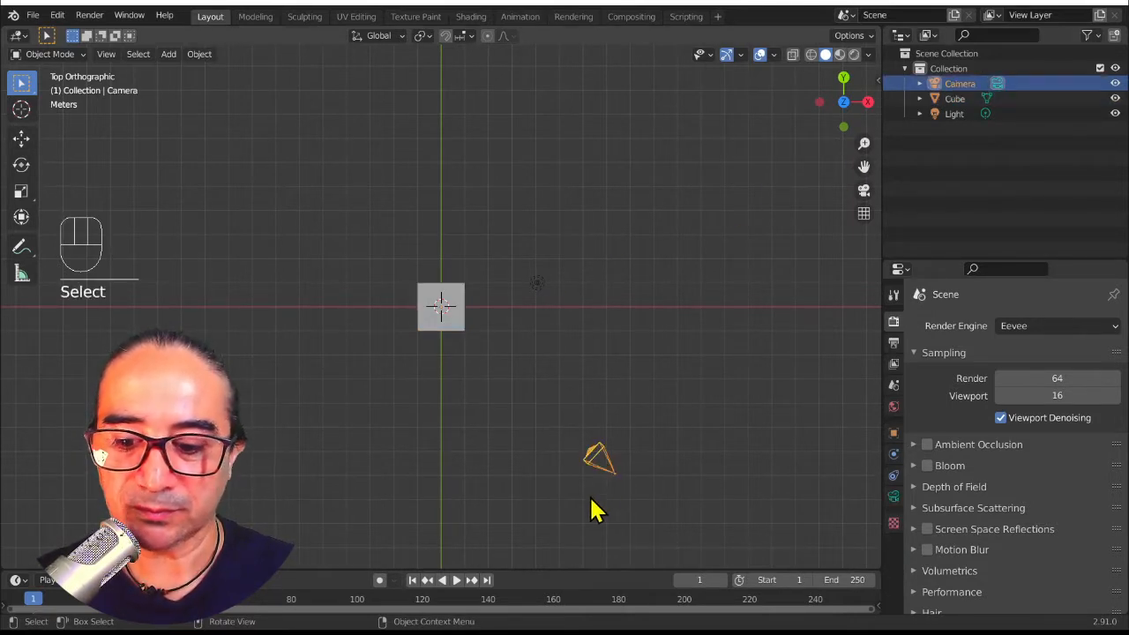
{"action": "key", "text": "alt+g"}
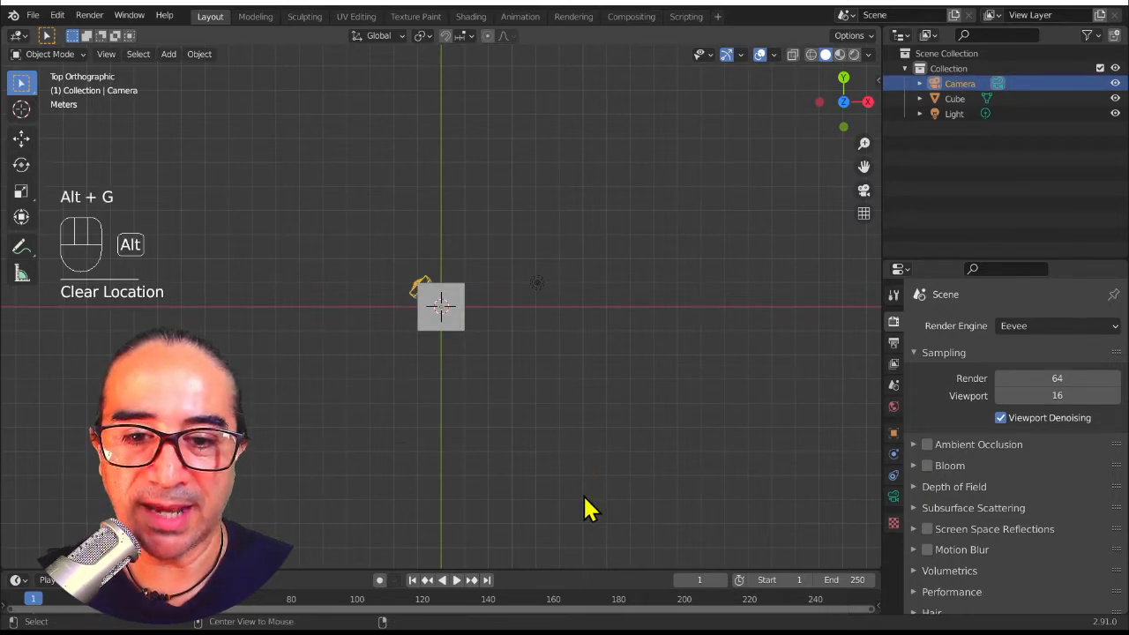
{"action": "middle_click_drag", "start_coordinate": [519, 456], "coordinate": [433, 464]}
{"action": "scroll", "coordinate": [394, 430], "scroll_direction": "down", "scroll_amount": 5}
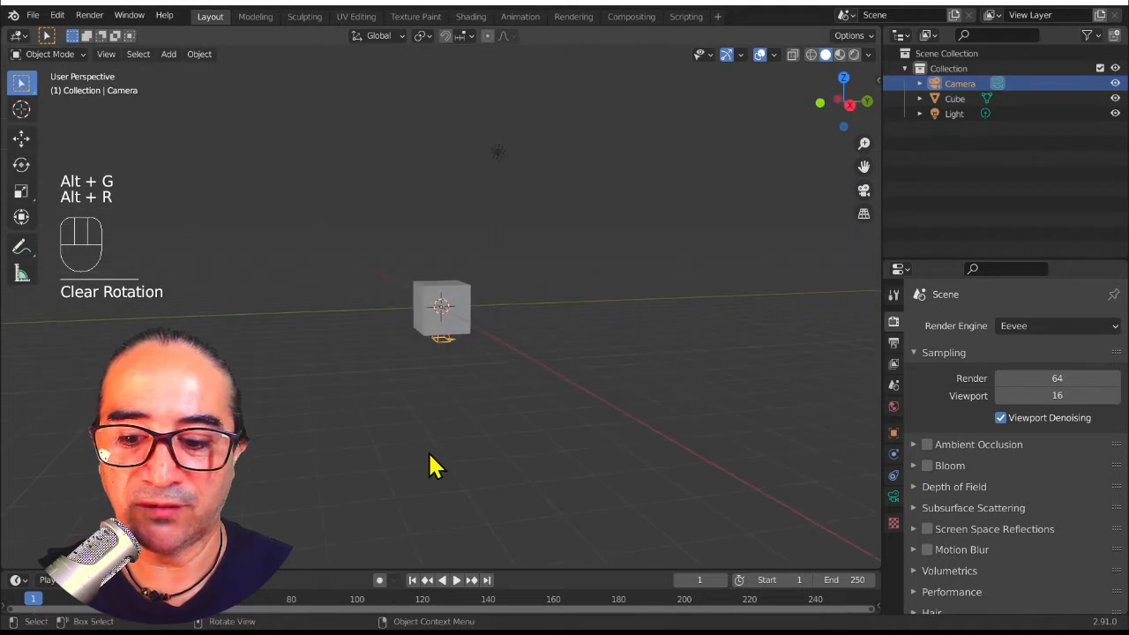
Step: Move the camera straight up along the Z axis so it stands well above the cube
{"action": "key", "text": "g"}
{"action": "key", "text": "z"}
{"action": "left_click", "coordinate": [419, 192]}
{"action": "middle_click_drag", "start_coordinate": [335, 317], "coordinate": [487, 421]}
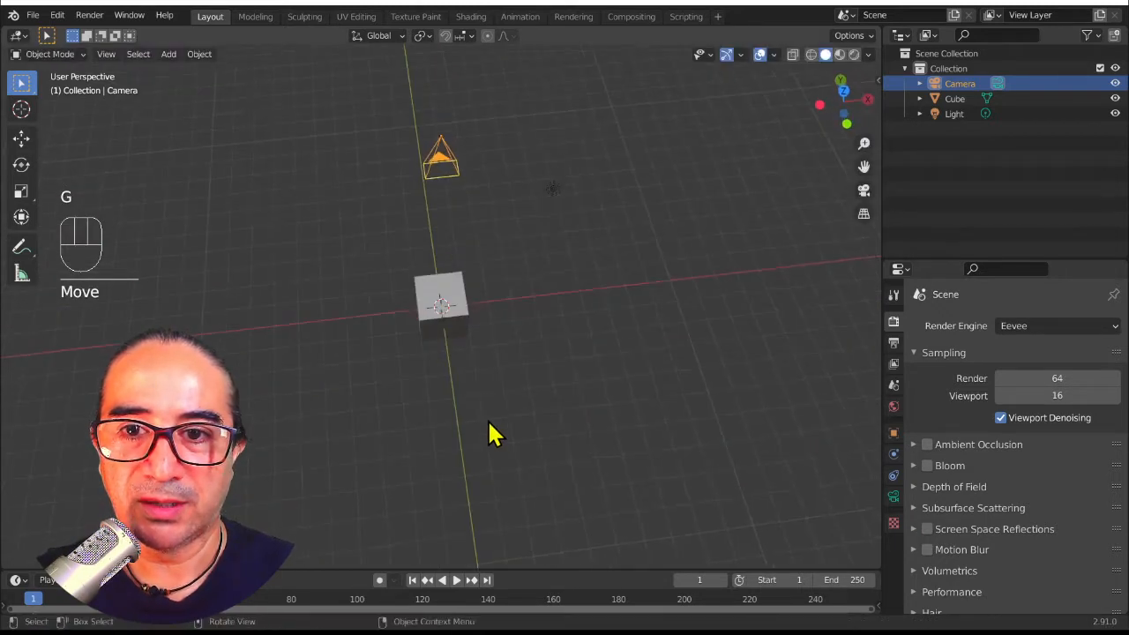
Step: Set the camera's lens type to Orthographic
{"action": "left_click", "coordinate": [893, 497]}
{"action": "left_click", "coordinate": [1021, 382]}
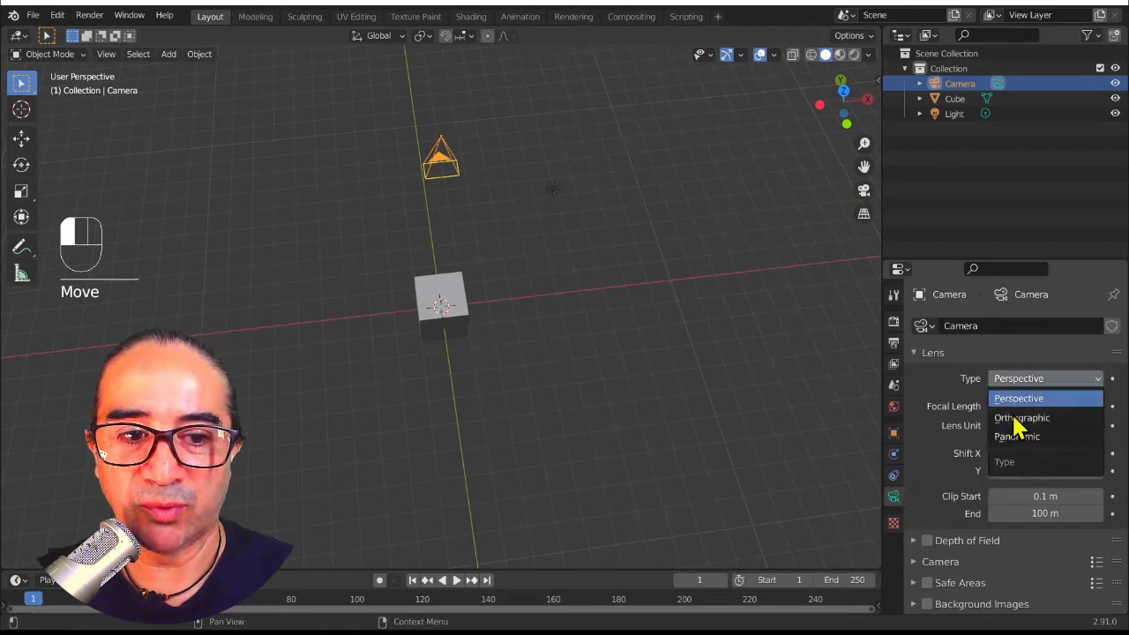
{"action": "left_click", "coordinate": [1050, 419]}
{"action": "middle_click_drag", "start_coordinate": [620, 312], "coordinate": [529, 300]}
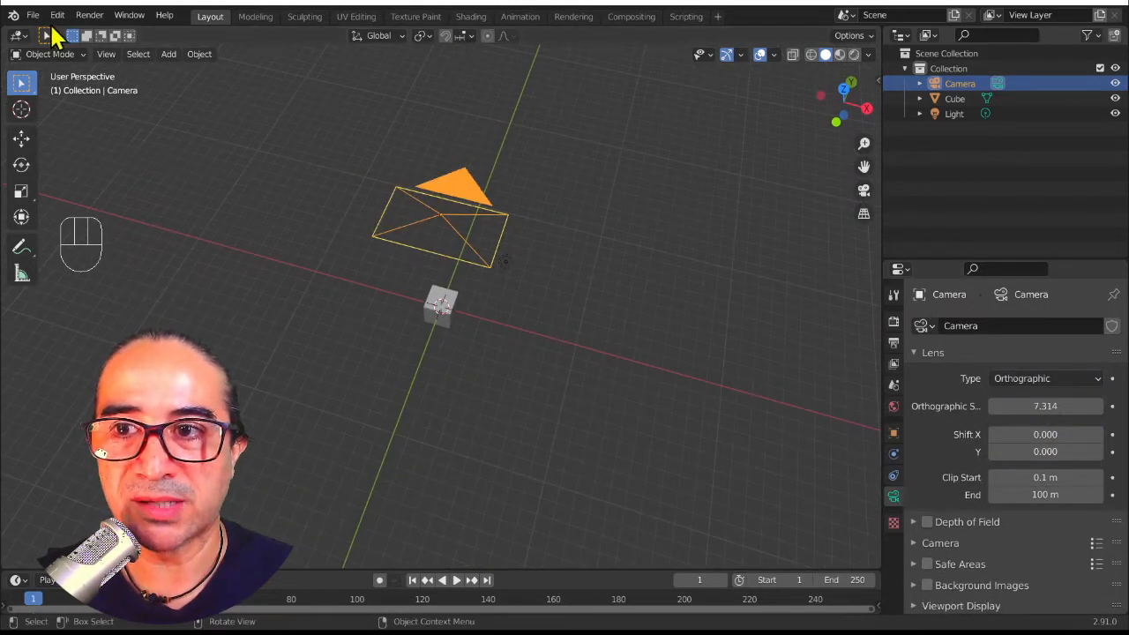
{"action": "left_click", "coordinate": [33, 16]}
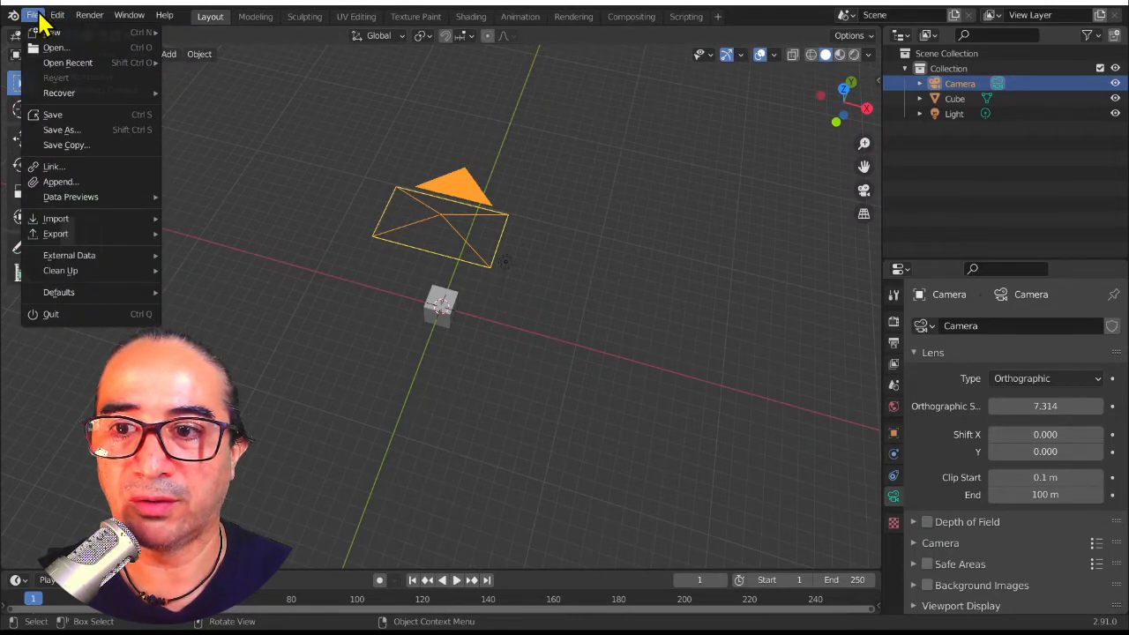
{"action": "left_click", "coordinate": [86, 132]}
{"action": "key", "text": "Escape"}
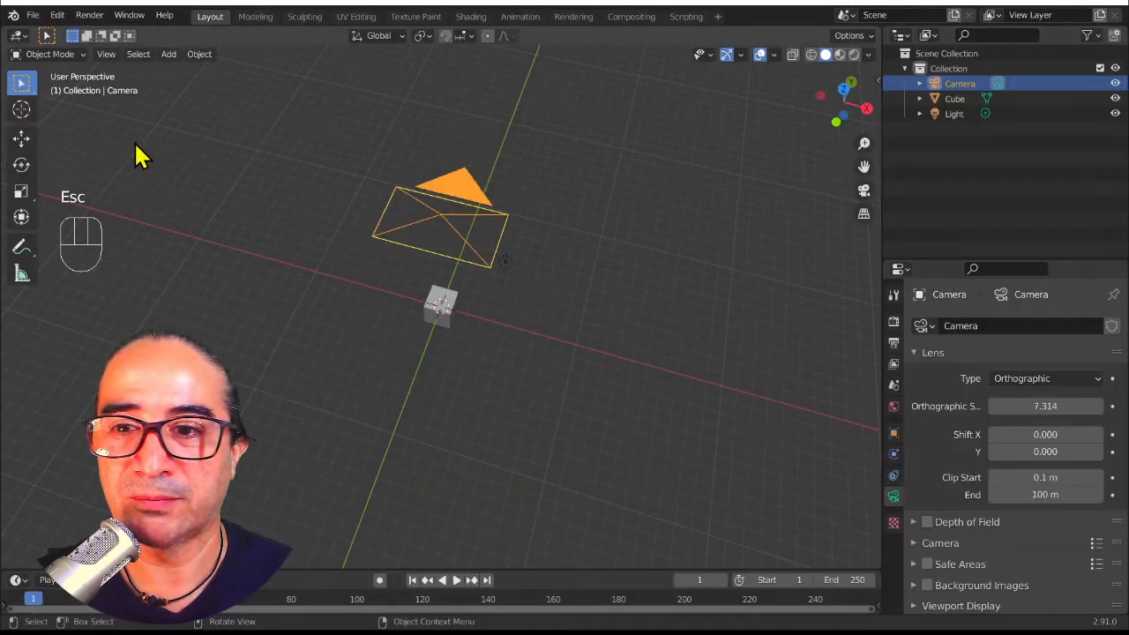
{"action": "left_click", "coordinate": [33, 16]}
{"action": "mouse_move", "coordinate": [104, 296]}
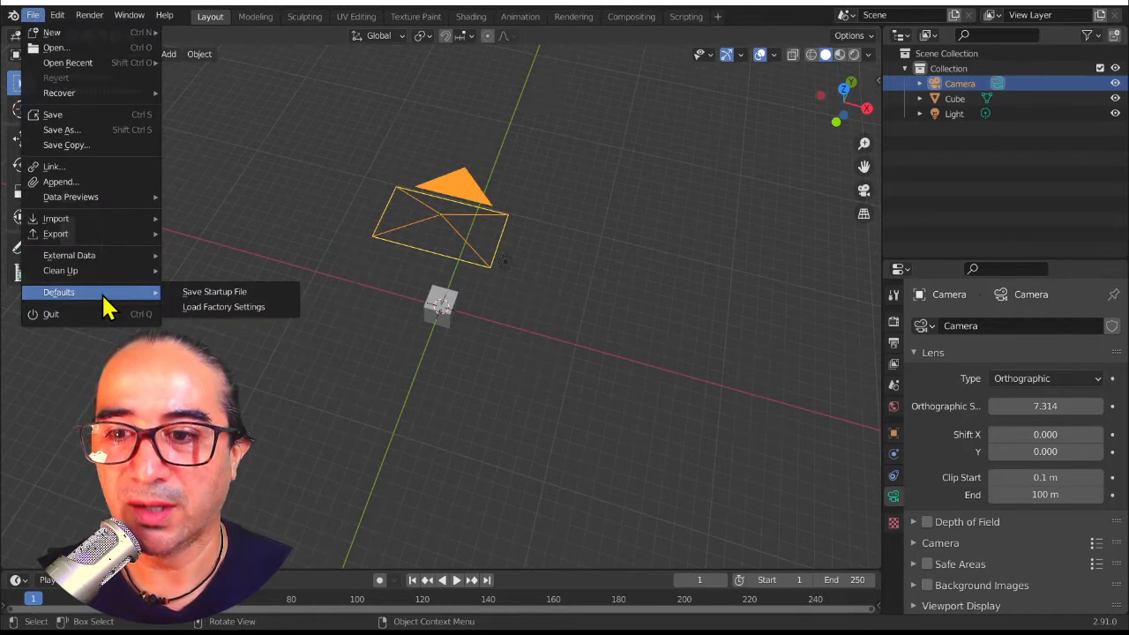
{"action": "left_click", "coordinate": [241, 294]}
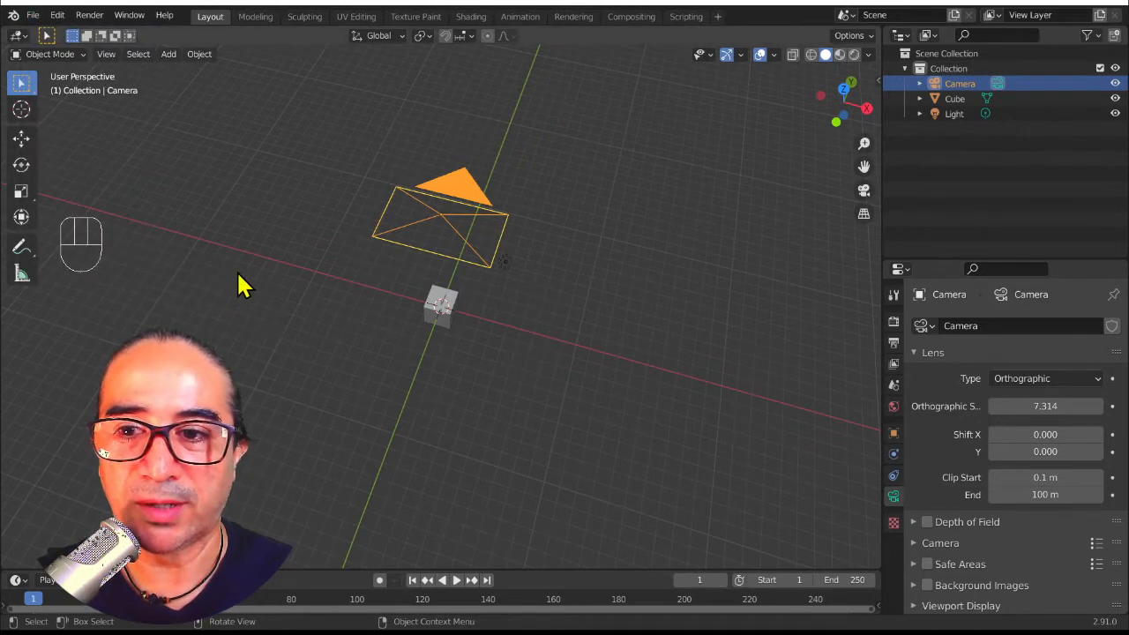
{"action": "left_click", "coordinate": [58, 17]}
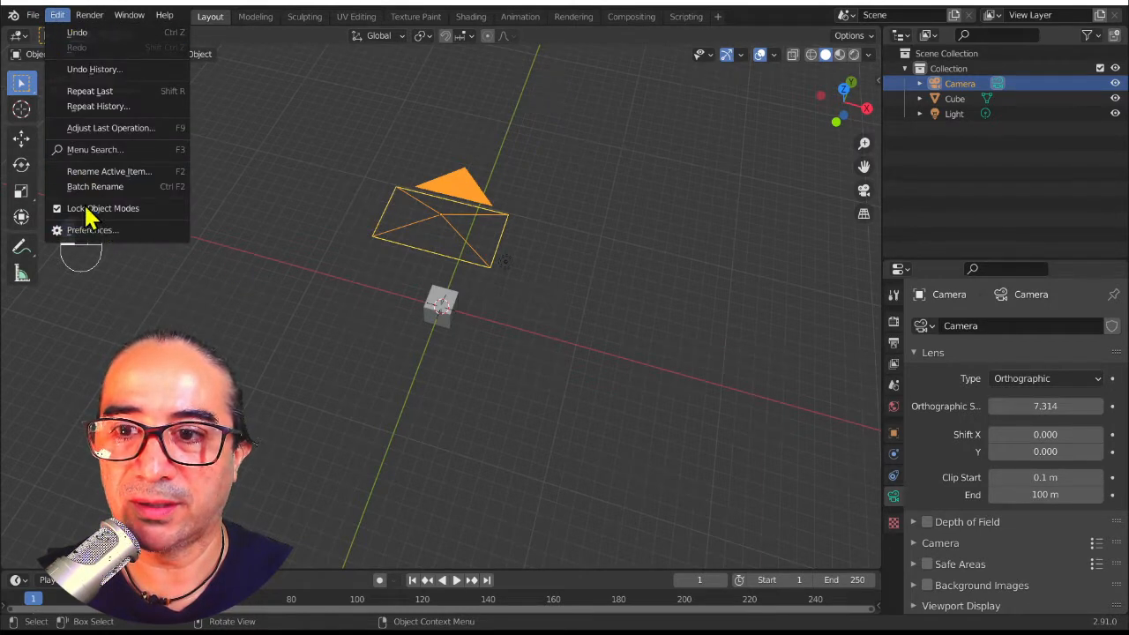
Step: Save the current scene with its overhead orthographic camera as the default startup file
{"action": "left_click", "coordinate": [34, 16]}
{"action": "left_click", "coordinate": [32, 18]}
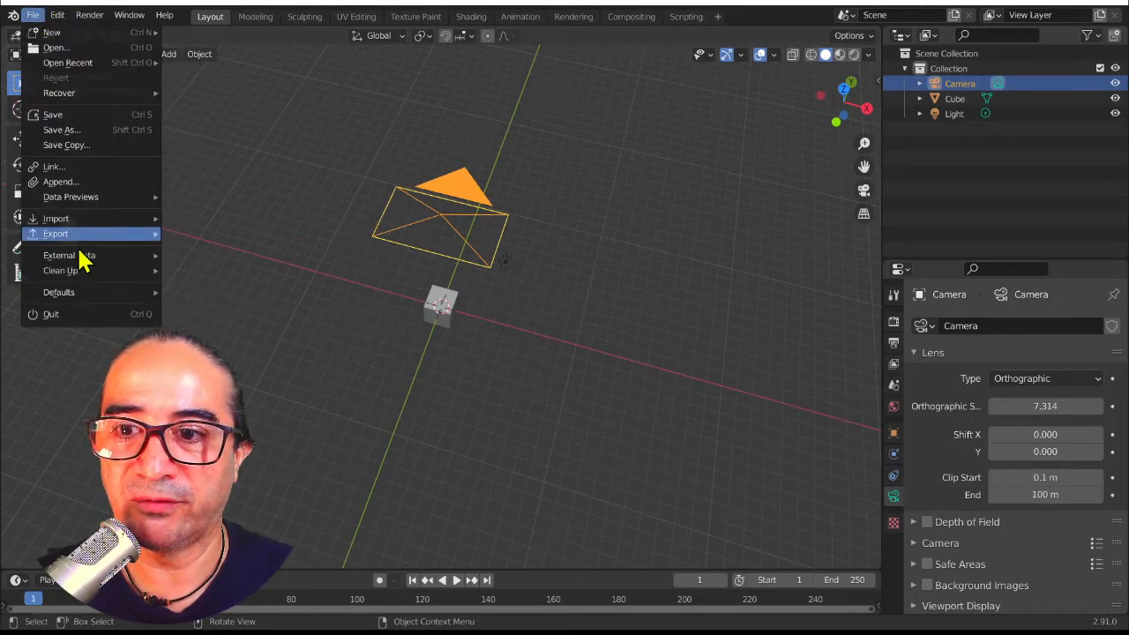
{"action": "mouse_move", "coordinate": [86, 295]}
{"action": "left_click", "coordinate": [244, 292]}
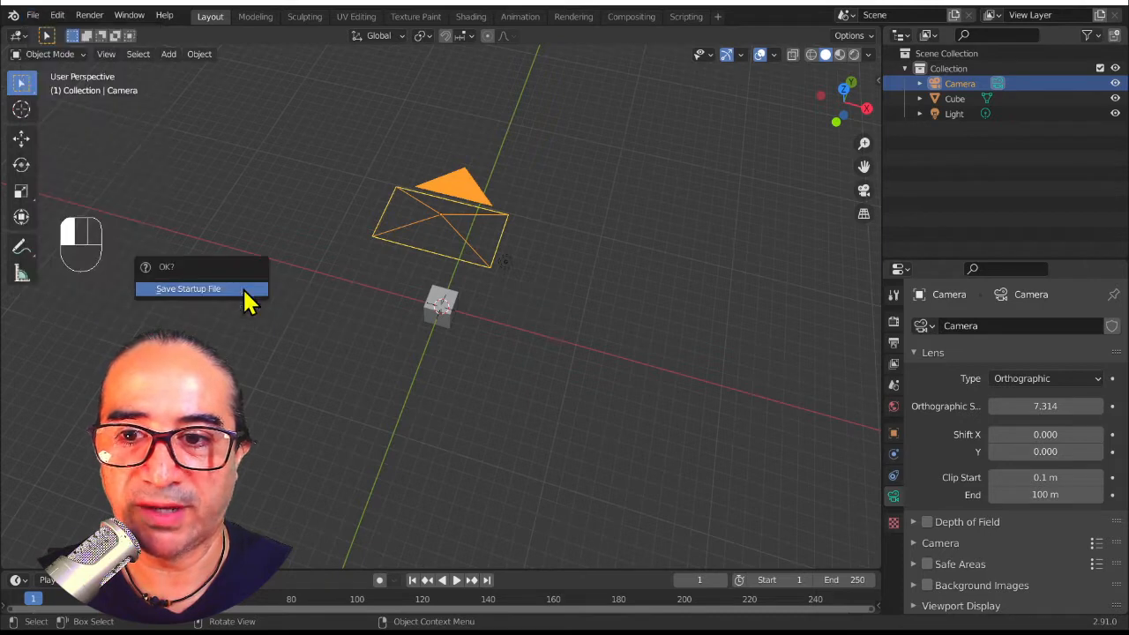
{"action": "left_click", "coordinate": [243, 288]}
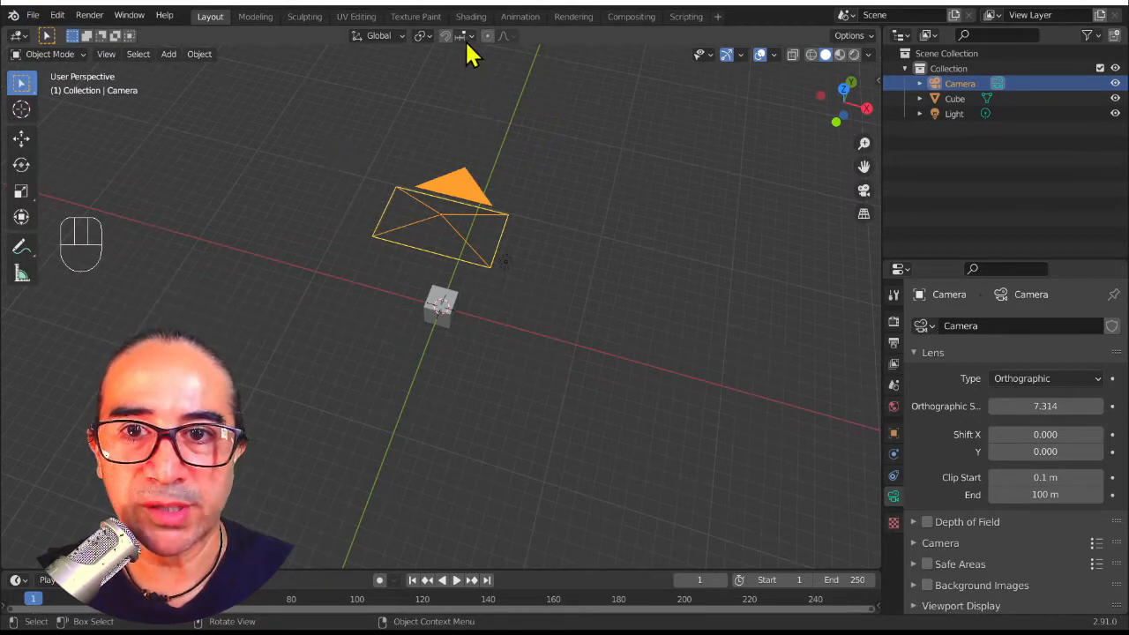
Step: In the Animation workspace, split a thin strip above the large 3D viewport and turn it into a Timeline reduced to its header
{"action": "left_click", "coordinate": [521, 19]}
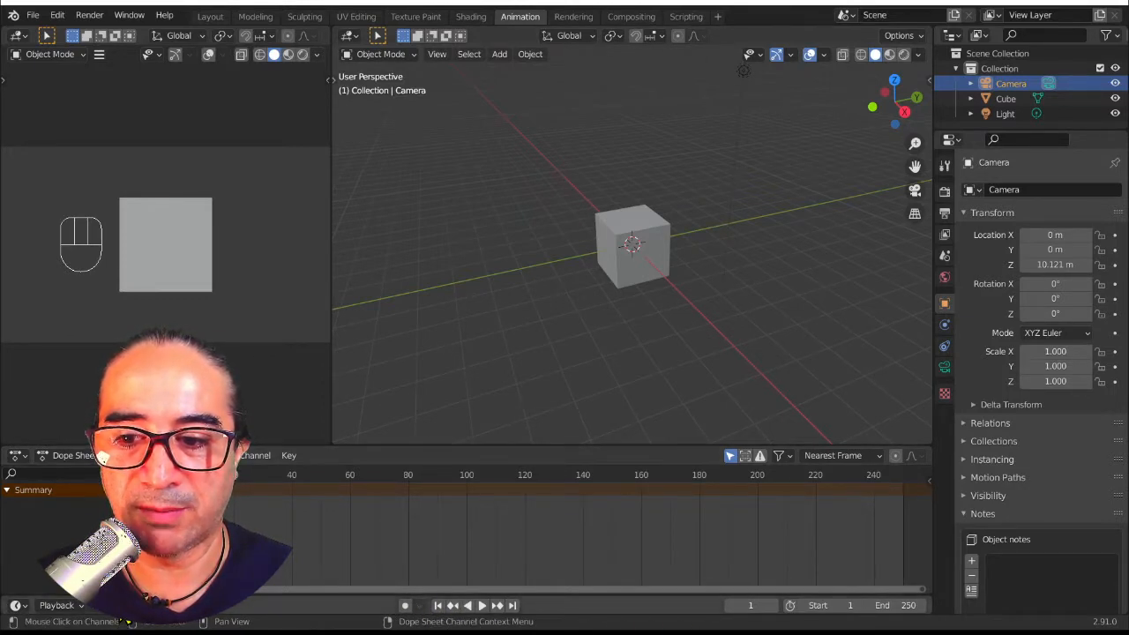
{"action": "left_click_drag", "start_coordinate": [116, 595], "coordinate": [116, 558]}
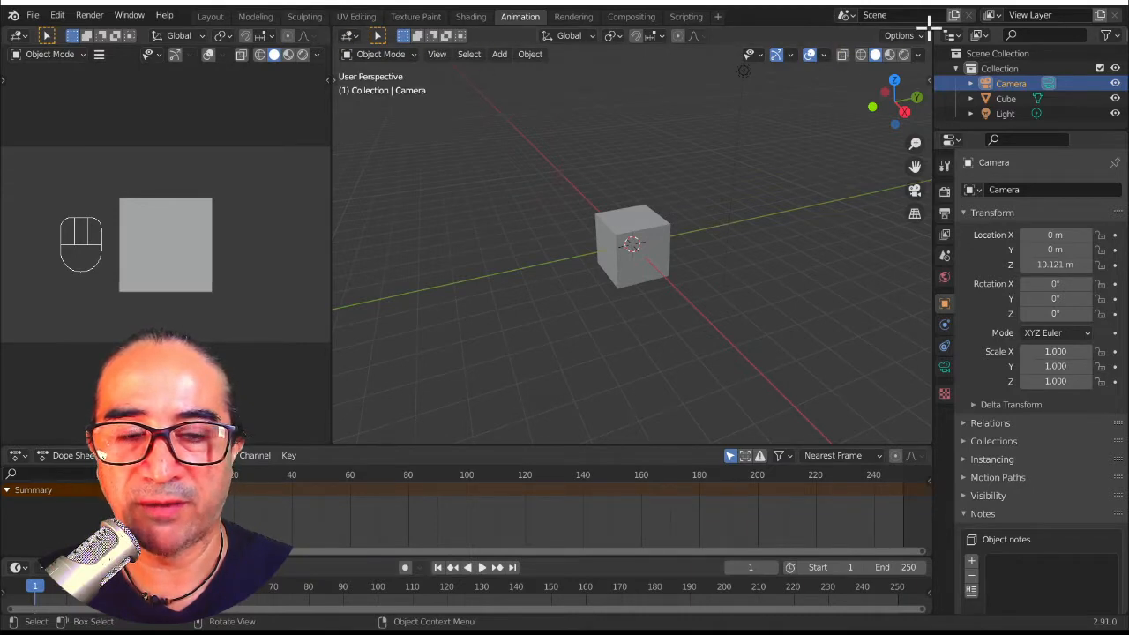
{"action": "left_click_drag", "start_coordinate": [927, 28], "coordinate": [882, 81]}
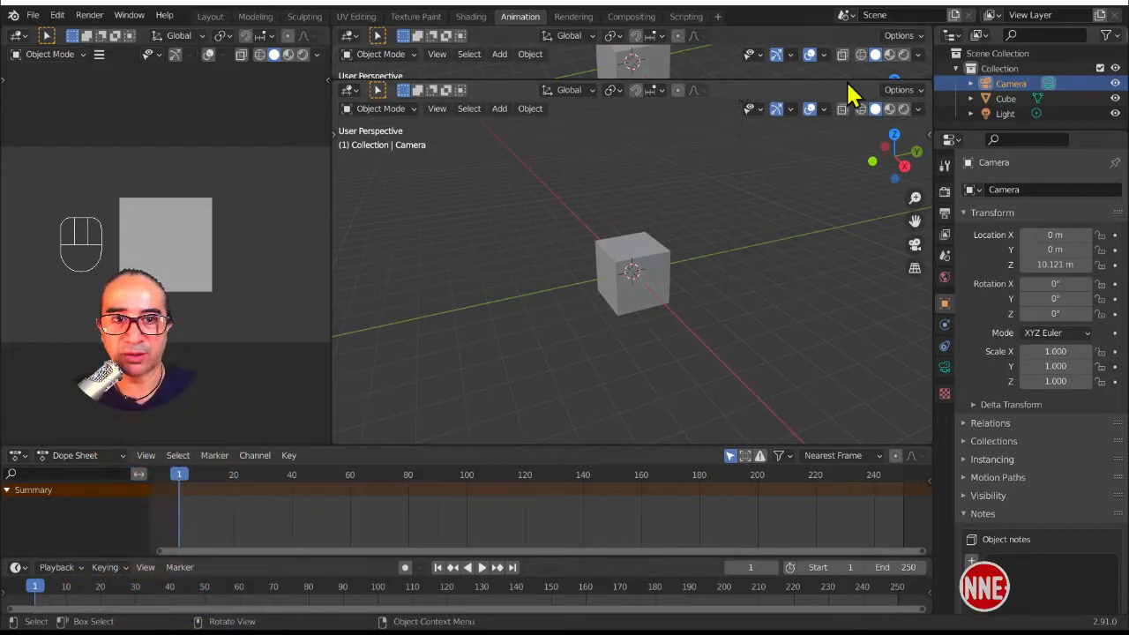
{"action": "left_click_drag", "start_coordinate": [812, 80], "coordinate": [811, 86]}
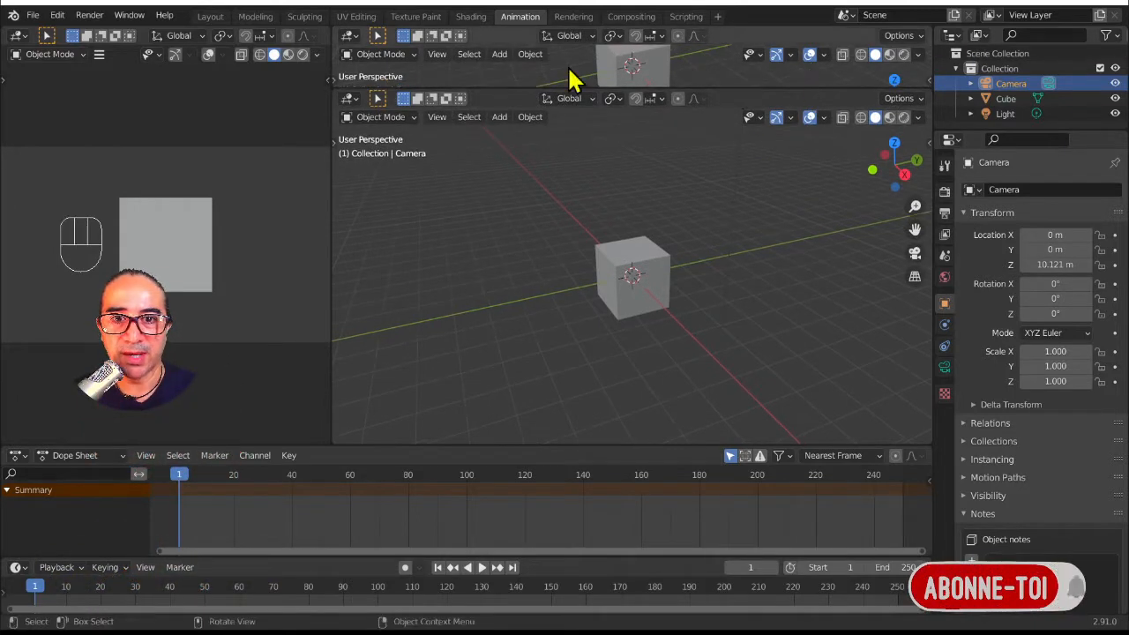
{"action": "left_click", "coordinate": [350, 37]}
{"action": "left_click", "coordinate": [520, 94]}
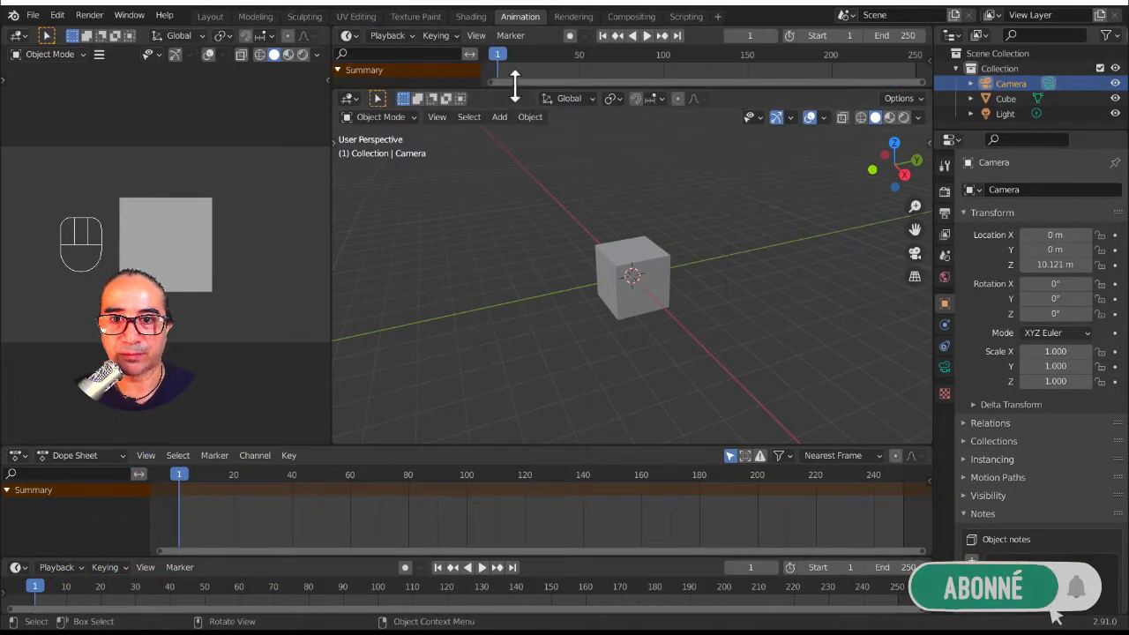
{"action": "left_click_drag", "start_coordinate": [517, 88], "coordinate": [529, 20]}
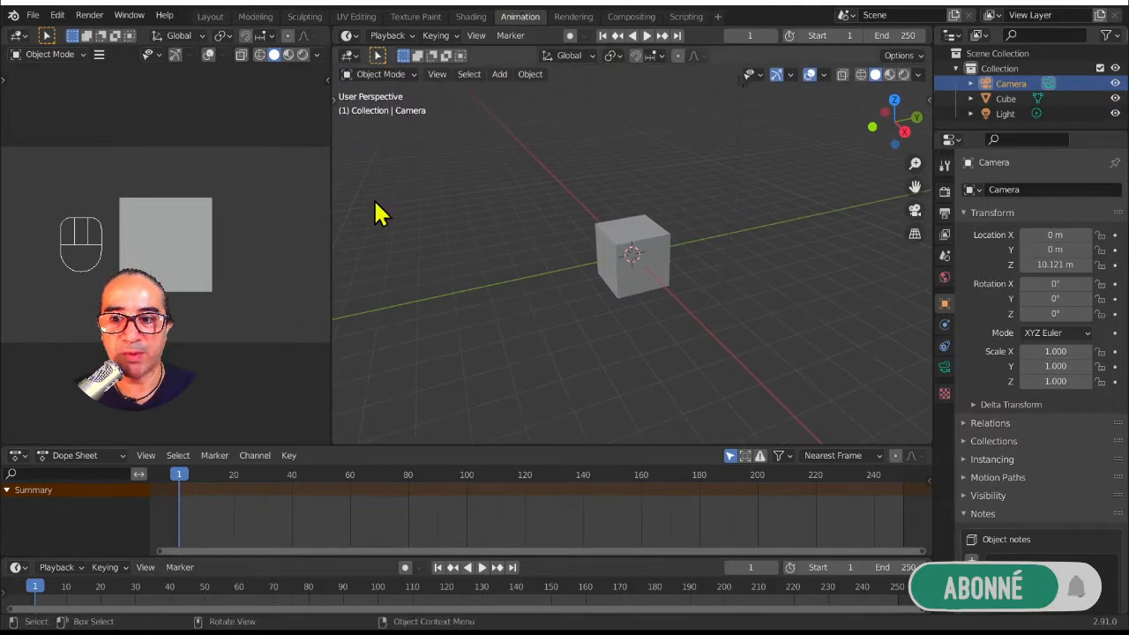
Step: Merge the lower timeline area into the Dope Sheet and enlarge the Dope Sheet upward
{"action": "right_click", "coordinate": [48, 558]}
{"action": "left_click", "coordinate": [51, 594]}
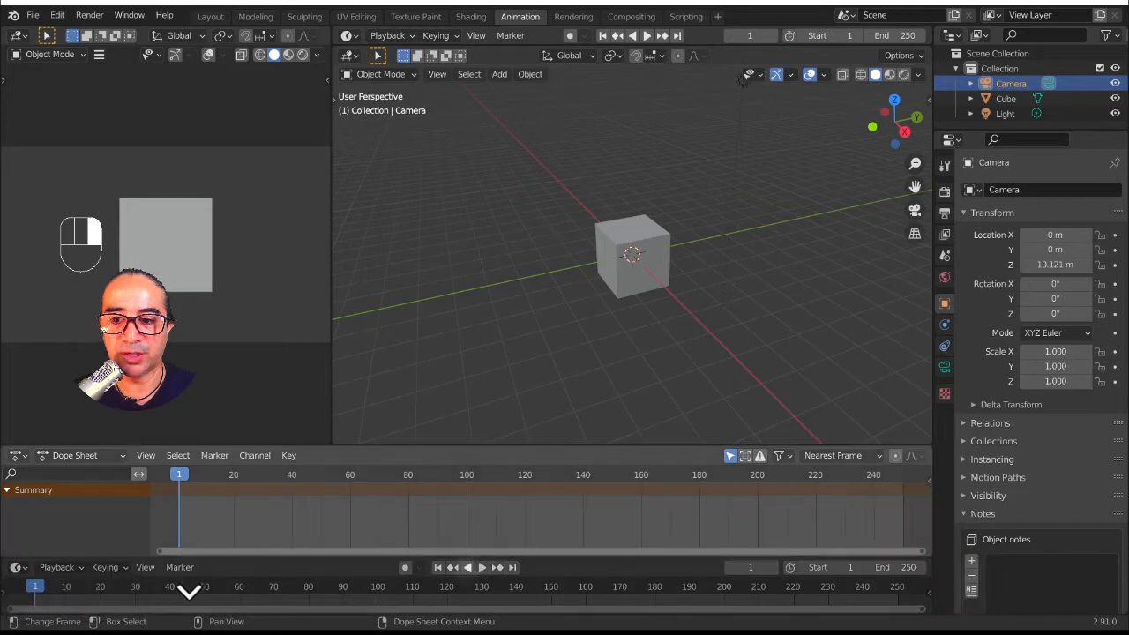
{"action": "left_click", "coordinate": [264, 582]}
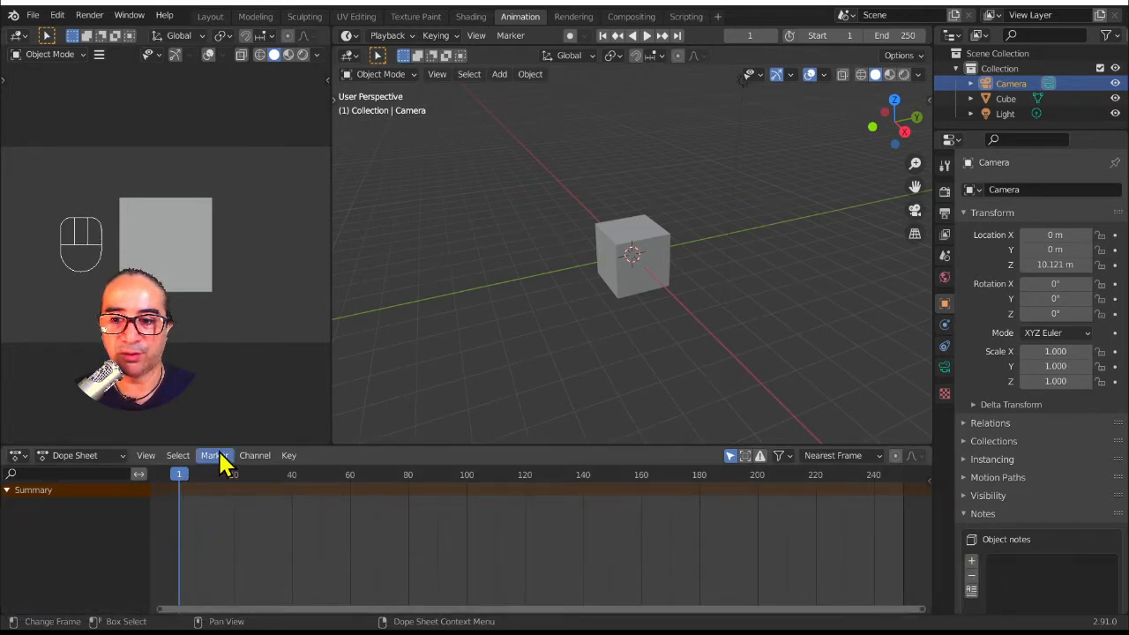
{"action": "left_click_drag", "start_coordinate": [217, 443], "coordinate": [217, 391]}
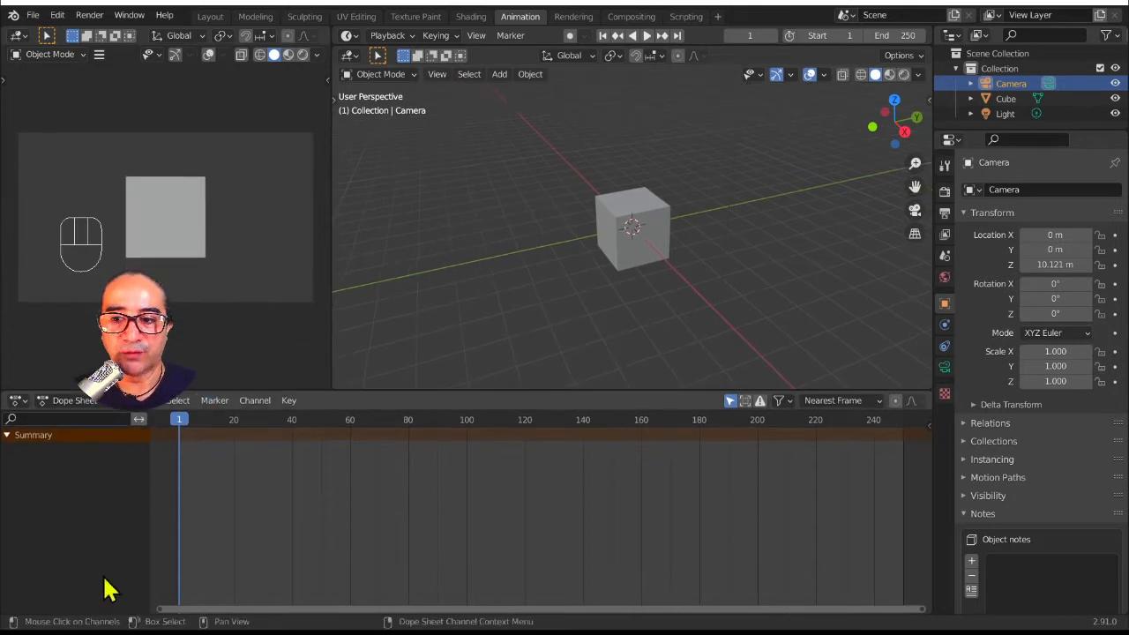
Step: Duplicate the Animation workspace and change the copy's Dope Sheet area to a Graph Editor
{"action": "right_click", "coordinate": [516, 18]}
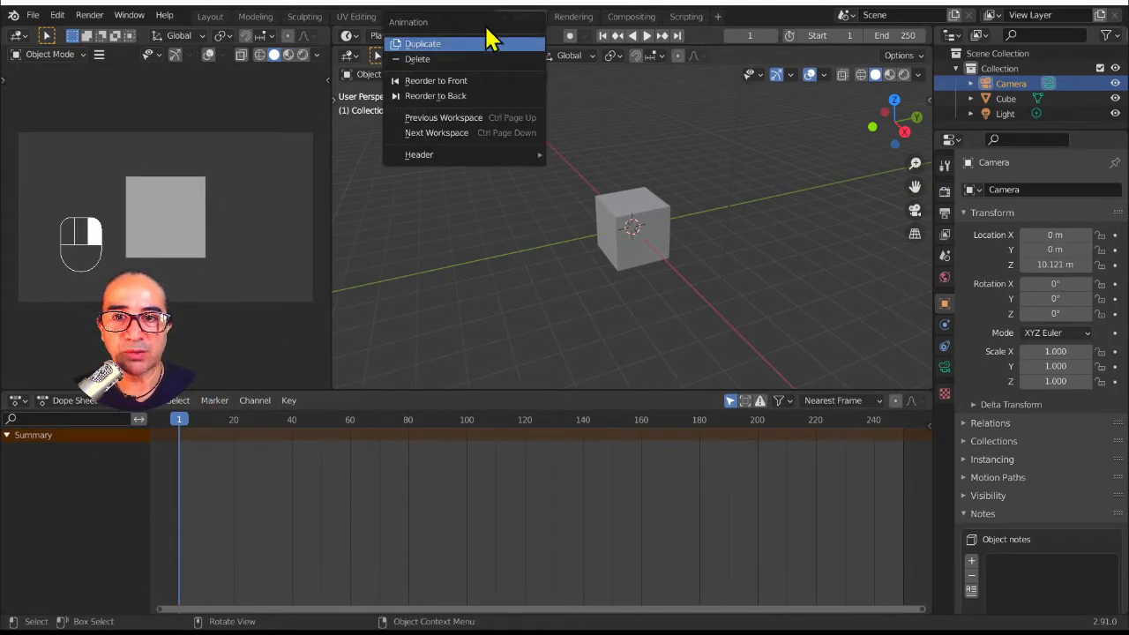
{"action": "left_click", "coordinate": [432, 44]}
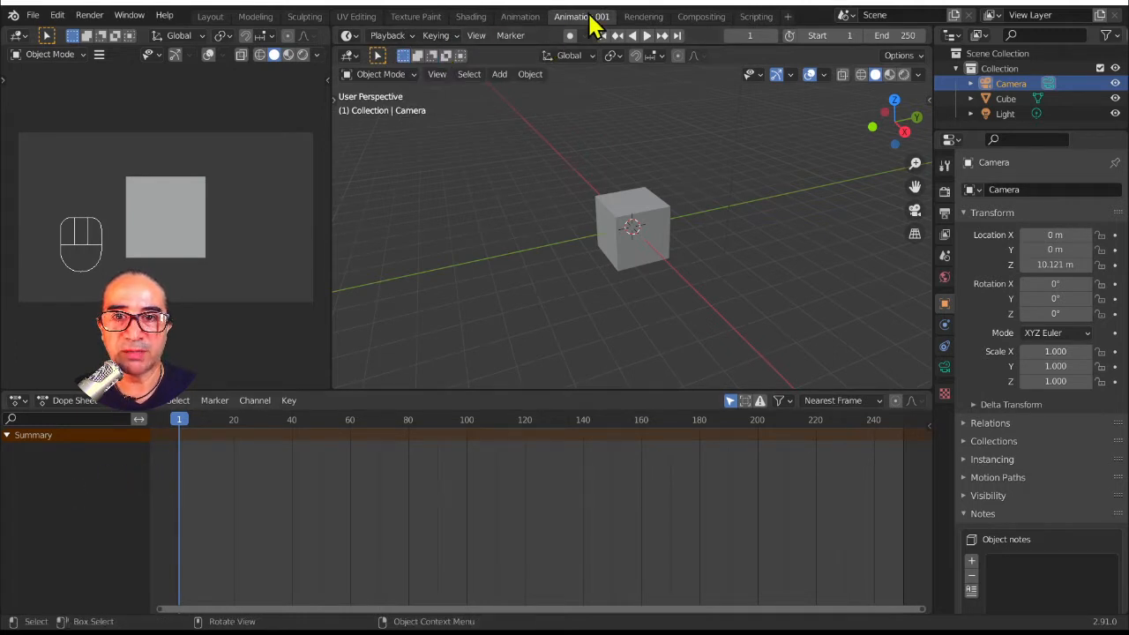
{"action": "left_click", "coordinate": [18, 401]}
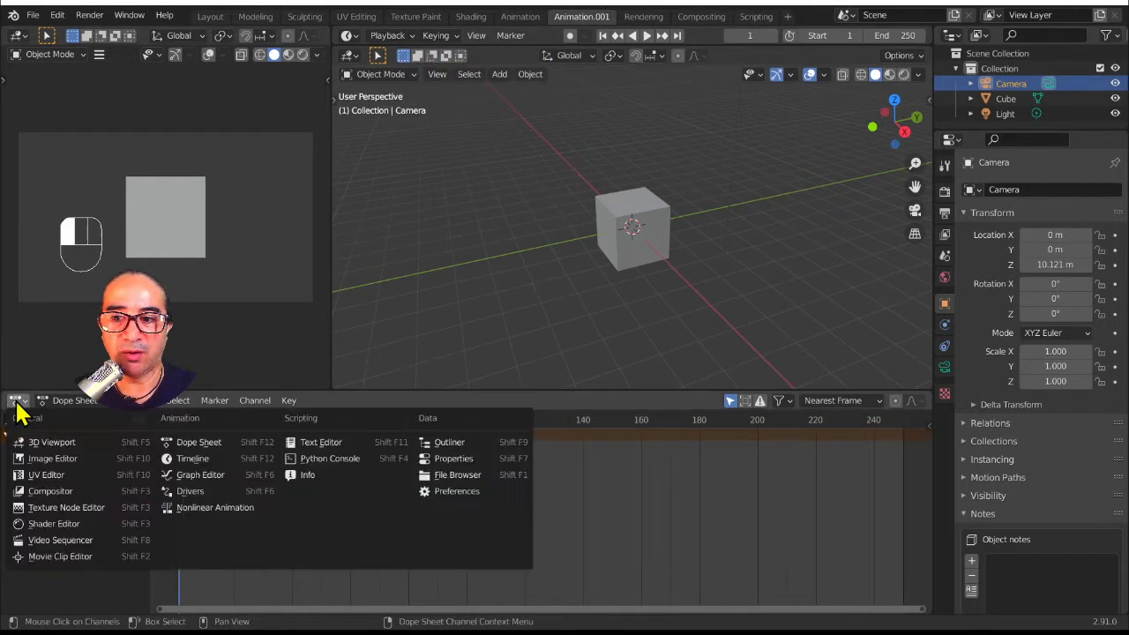
{"action": "left_click", "coordinate": [204, 474]}
{"action": "scroll", "coordinate": [334, 504], "scroll_direction": "down", "scroll_amount": 5}
{"action": "middle_click_drag", "start_coordinate": [350, 515], "coordinate": [372, 525]}
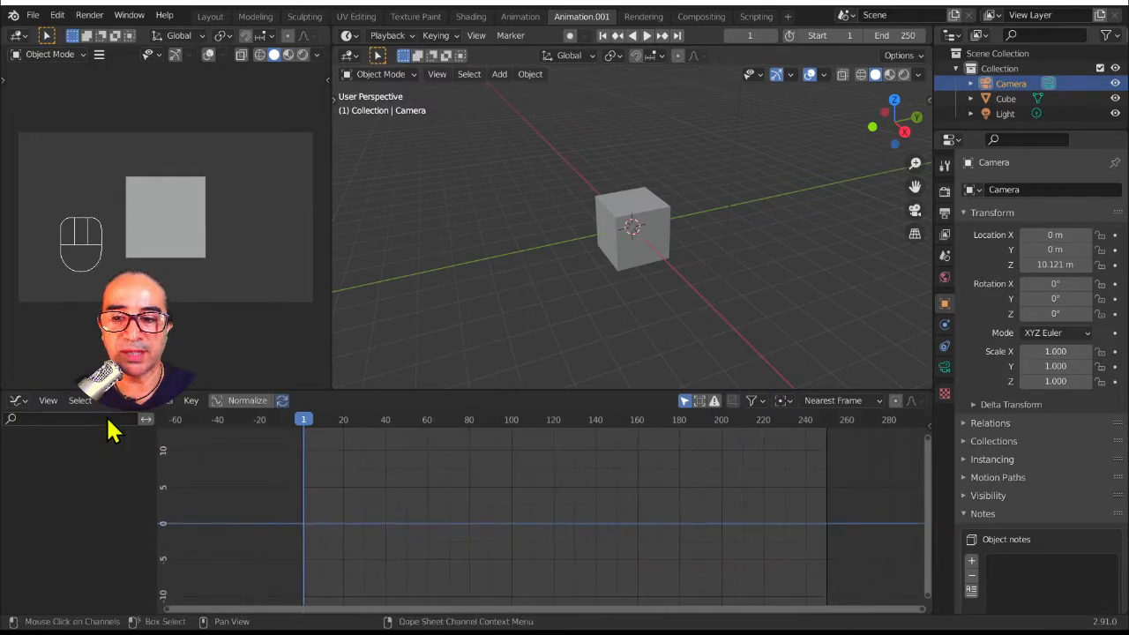
Step: Switch back and forth between the Animation and Animation.001 workspaces to compare their Dope Sheet and Graph Editor layouts
{"action": "left_click", "coordinate": [528, 17]}
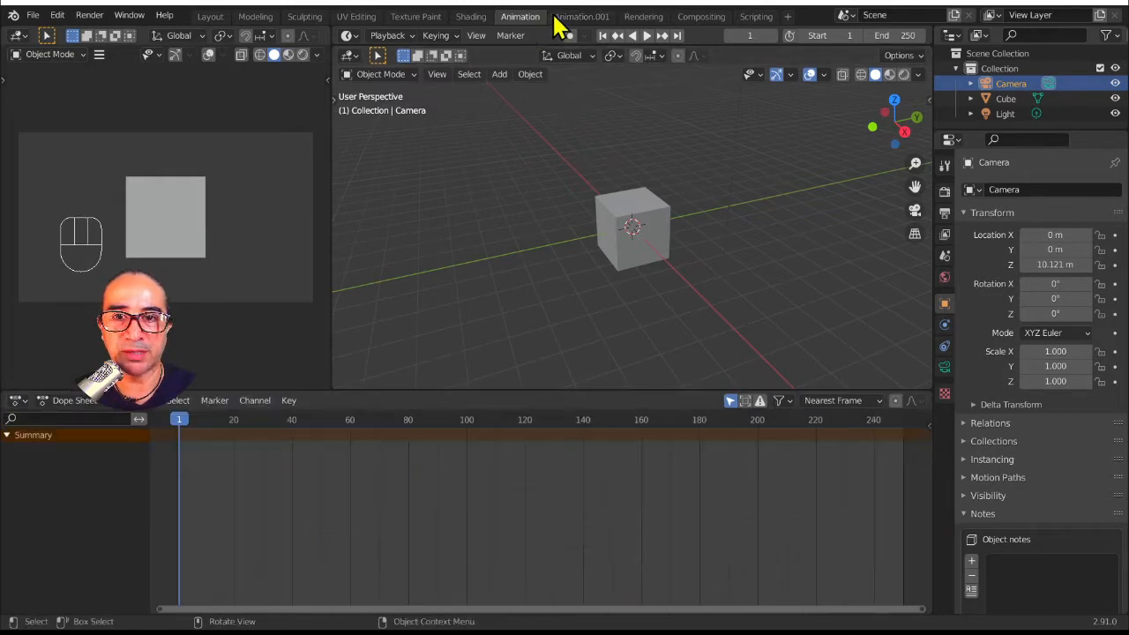
{"action": "left_click", "coordinate": [557, 19]}
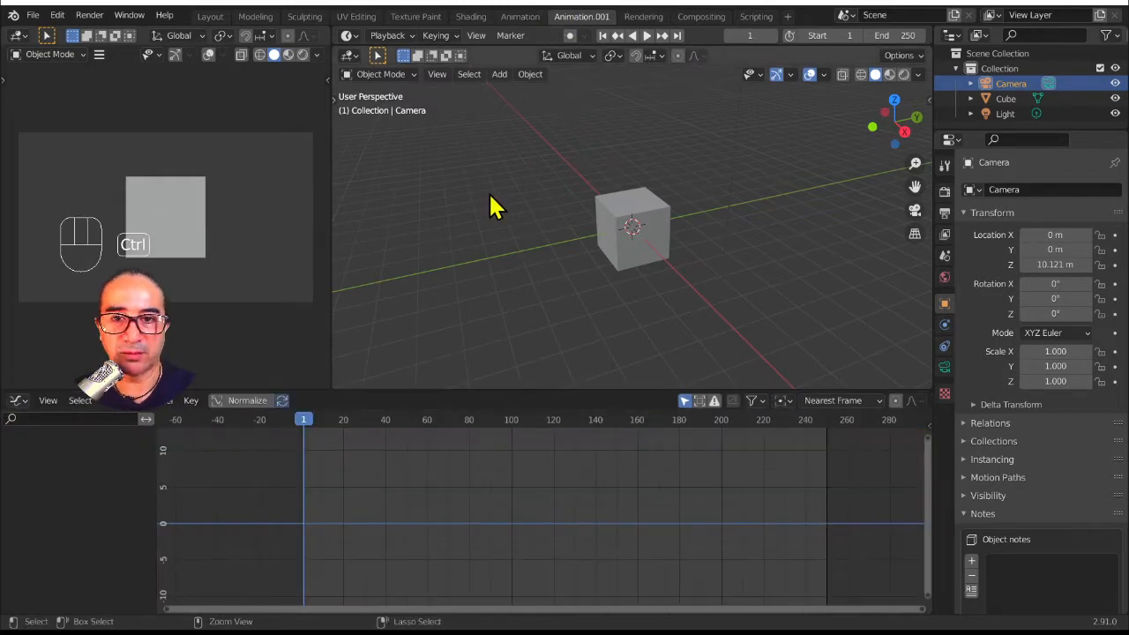
{"action": "key", "text": "ctrl+Right"}
{"action": "key", "text": "ctrl+Up"}
{"action": "key", "text": "ctrl+Down"}
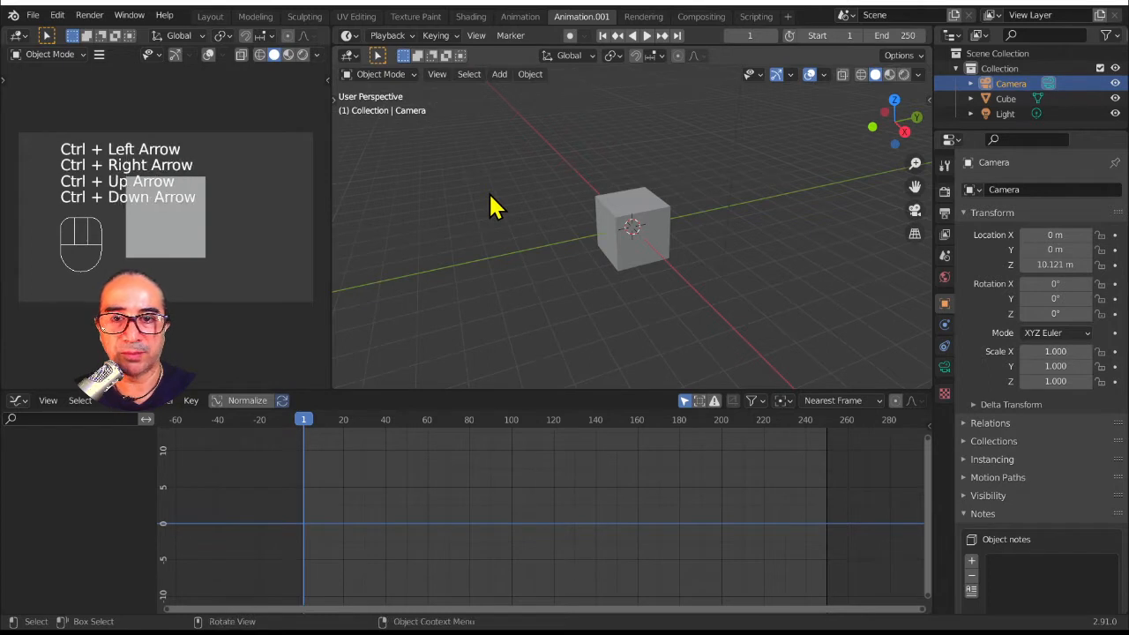
{"action": "key", "text": "alt+Left"}
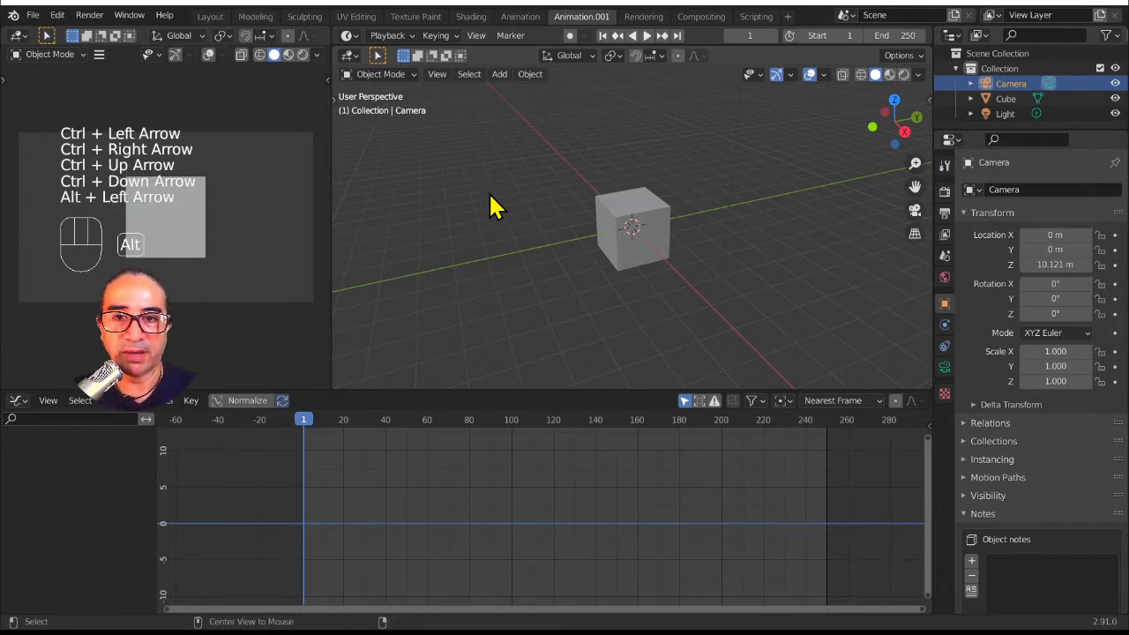
{"action": "key", "text": "ctrl+Left"}
{"action": "key", "text": "ctrl+Right"}
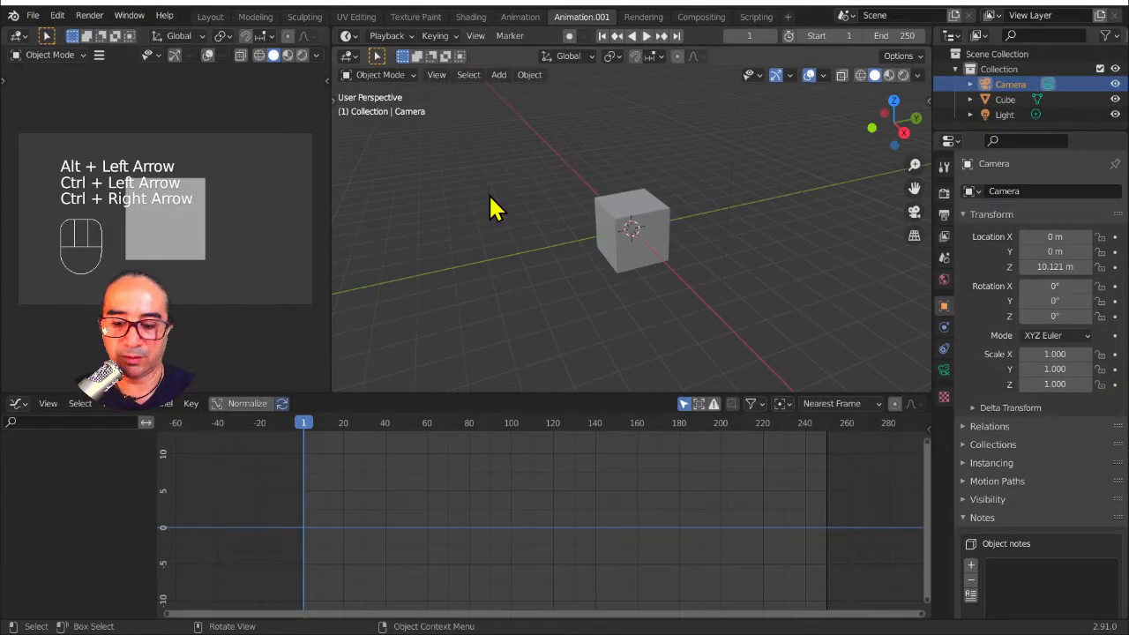
{"action": "key", "text": "alt+Left"}
{"action": "key", "text": "alt+Right"}
{"action": "key", "text": "shift+Left"}
{"action": "key", "text": "shift+Right"}
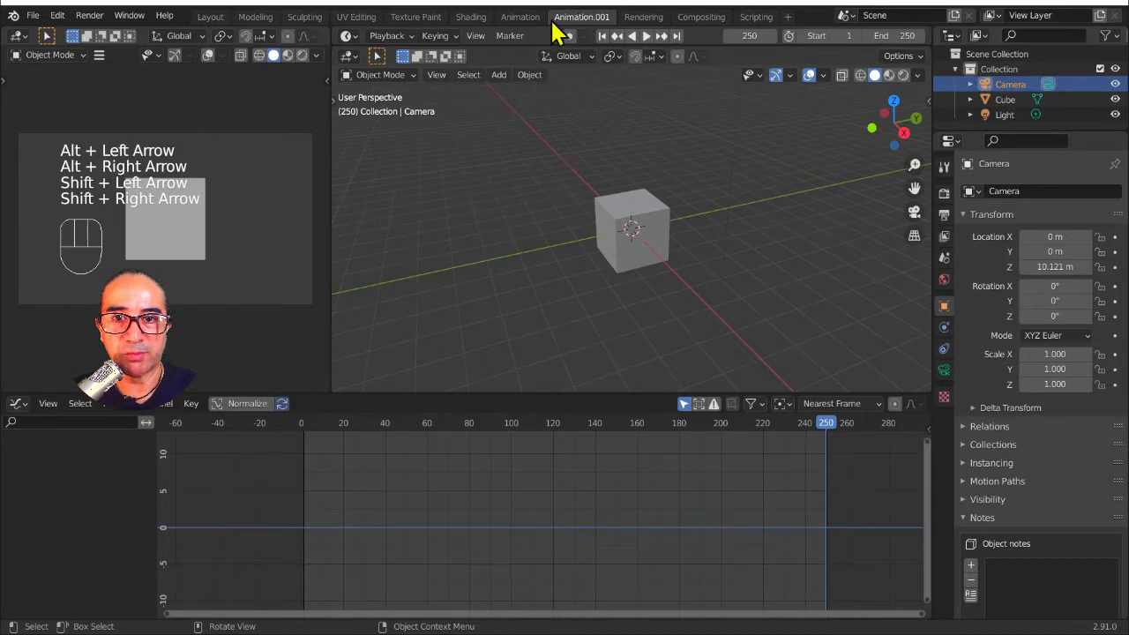
{"action": "left_click", "coordinate": [525, 18]}
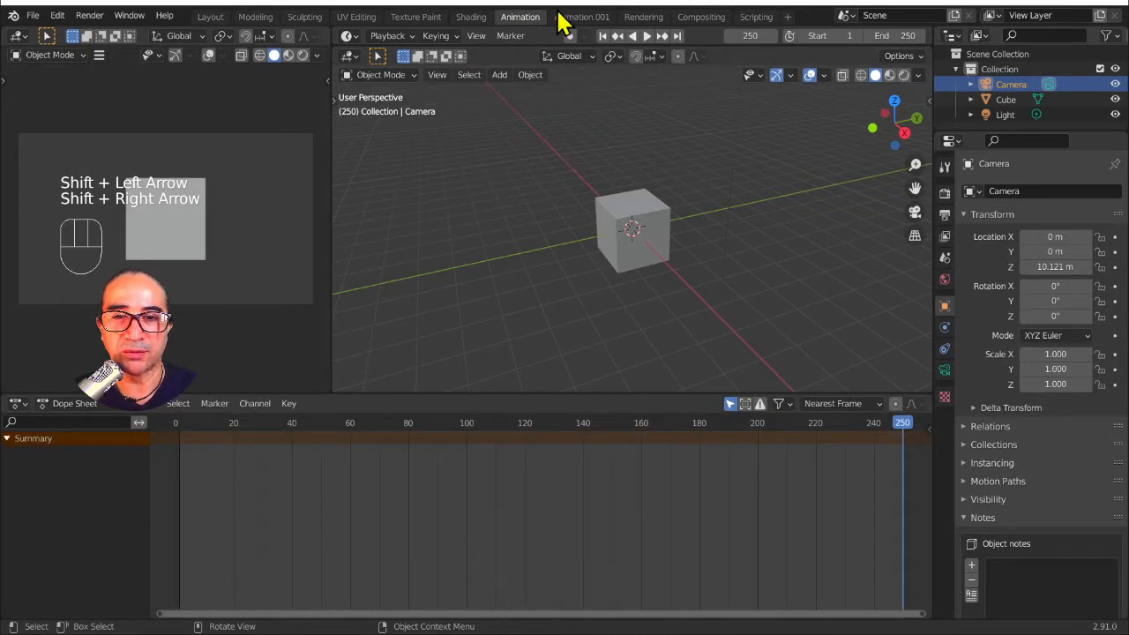
{"action": "left_click", "coordinate": [523, 16]}
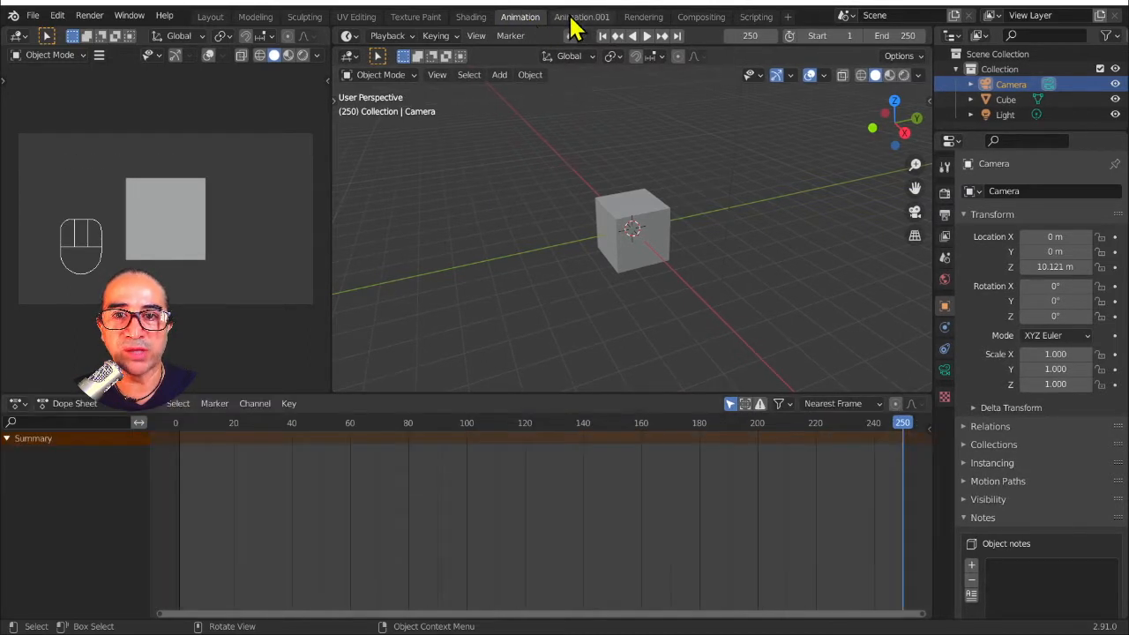
{"action": "left_click", "coordinate": [473, 17]}
{"action": "left_click", "coordinate": [522, 20]}
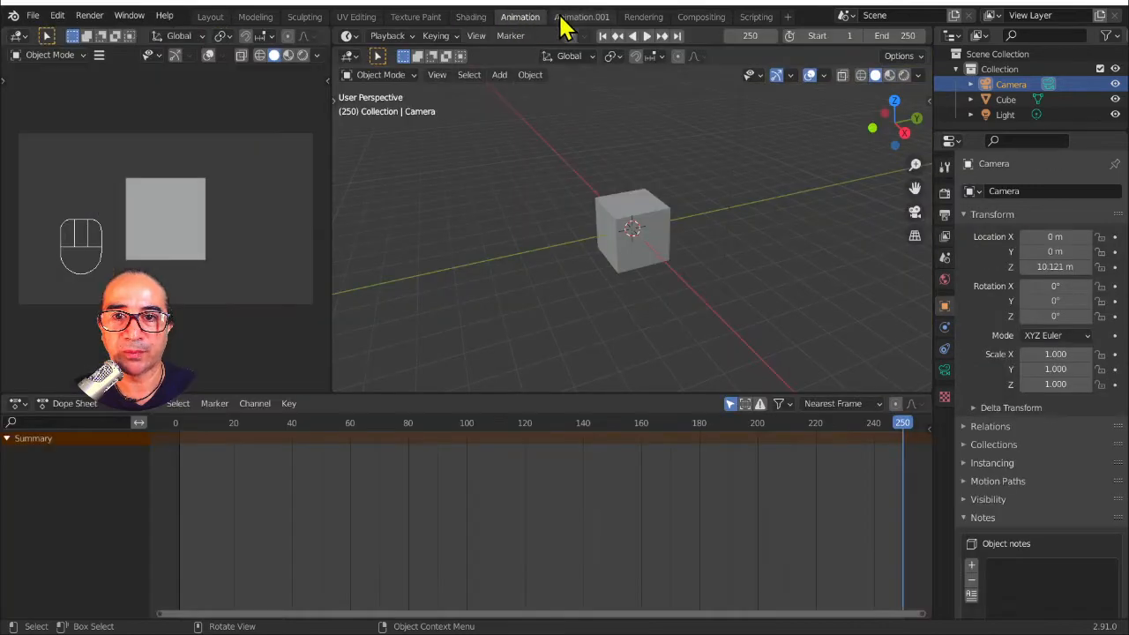
{"action": "left_click", "coordinate": [565, 18]}
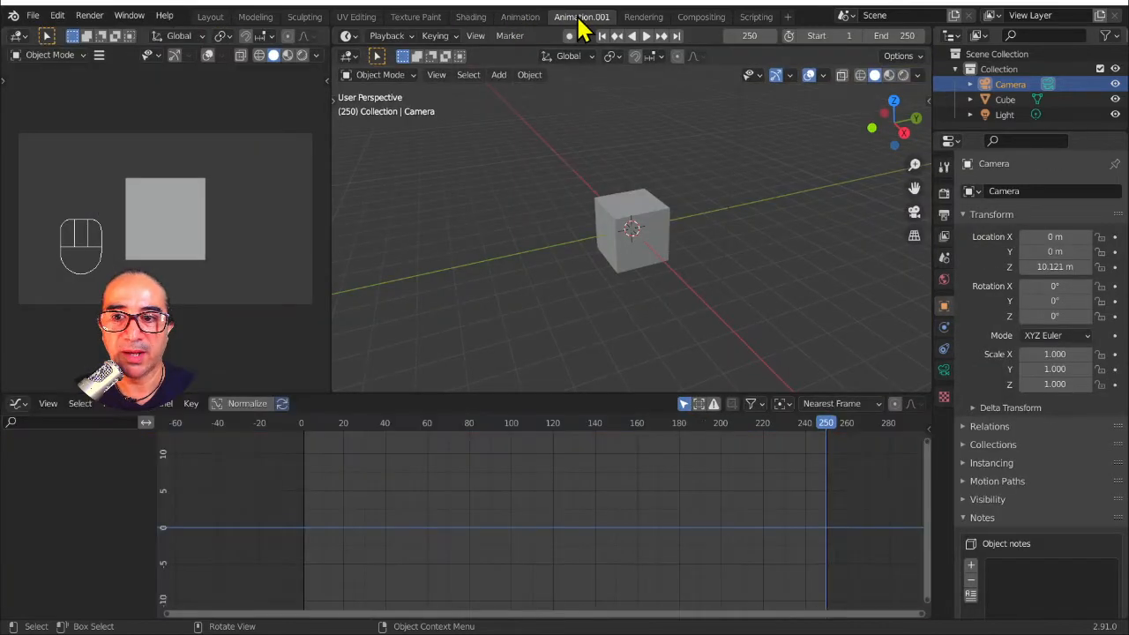
Step: In the Shading workspace, split a thin strip above the 3D viewport and turn it into a Timeline with its frame ruler showing
{"action": "left_click", "coordinate": [471, 18]}
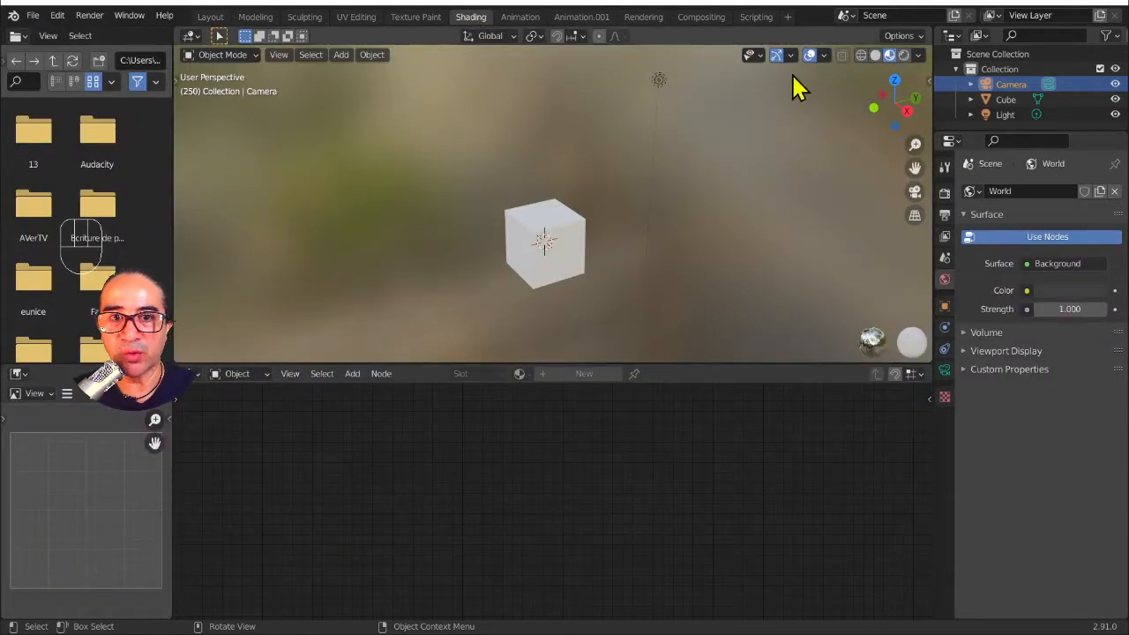
{"action": "left_click_drag", "start_coordinate": [930, 29], "coordinate": [276, 48]}
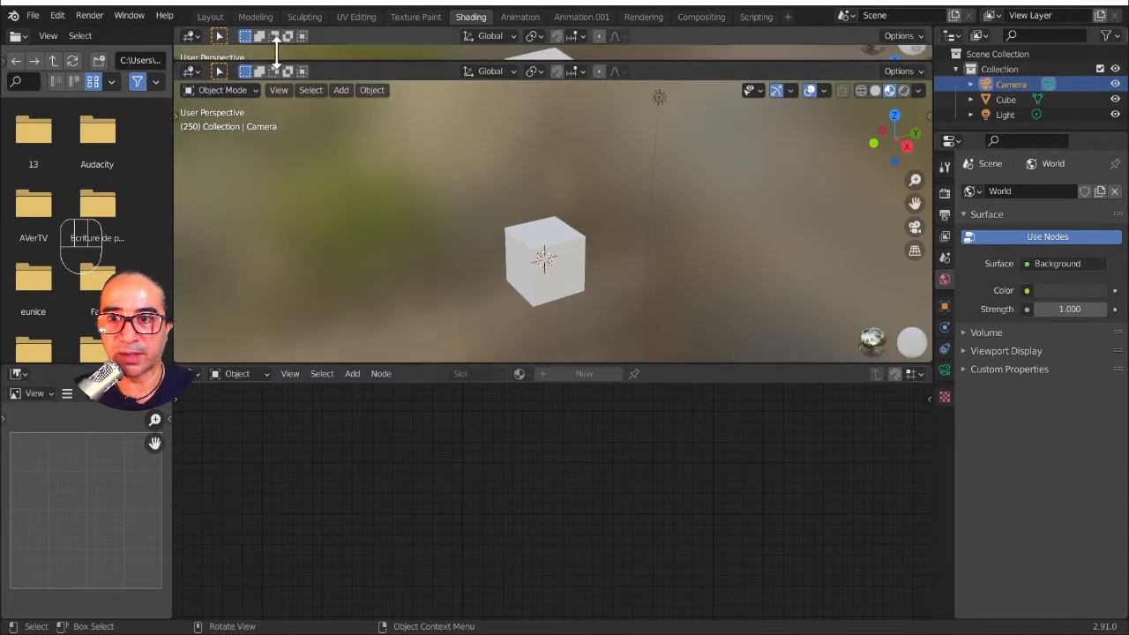
{"action": "left_click", "coordinate": [190, 35]}
{"action": "left_click", "coordinate": [381, 99]}
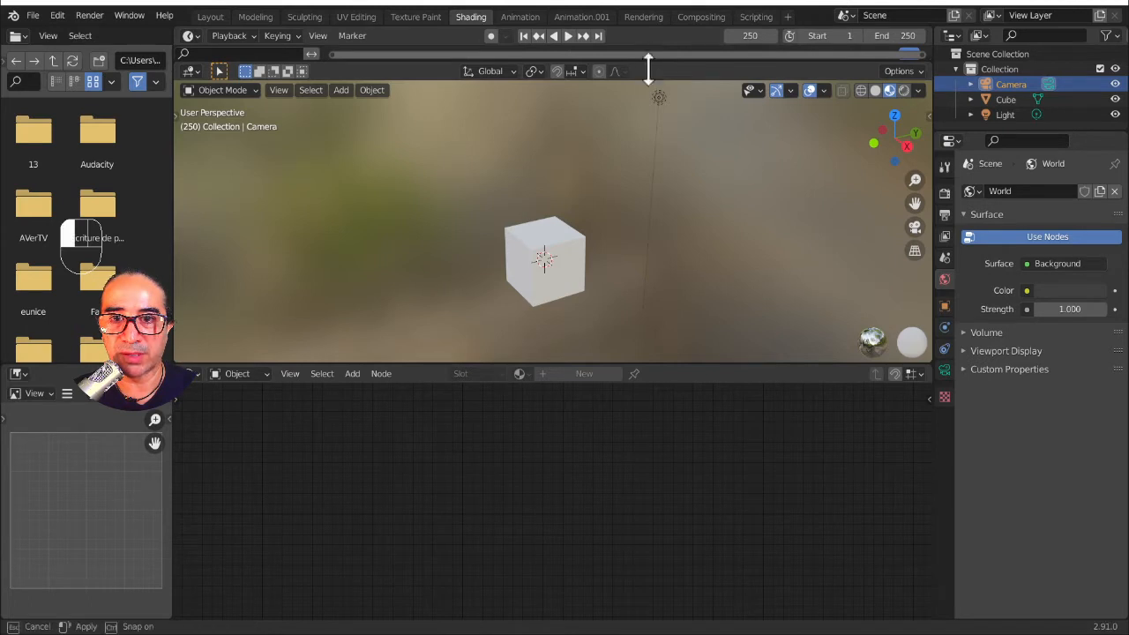
{"action": "mouse_move", "coordinate": [650, 63]}
{"action": "left_mouse_down"}
{"action": "mouse_move", "coordinate": [654, 106]}
{"action": "mouse_move", "coordinate": [652, 45]}
{"action": "mouse_move", "coordinate": [652, 70]}
{"action": "left_mouse_up"}
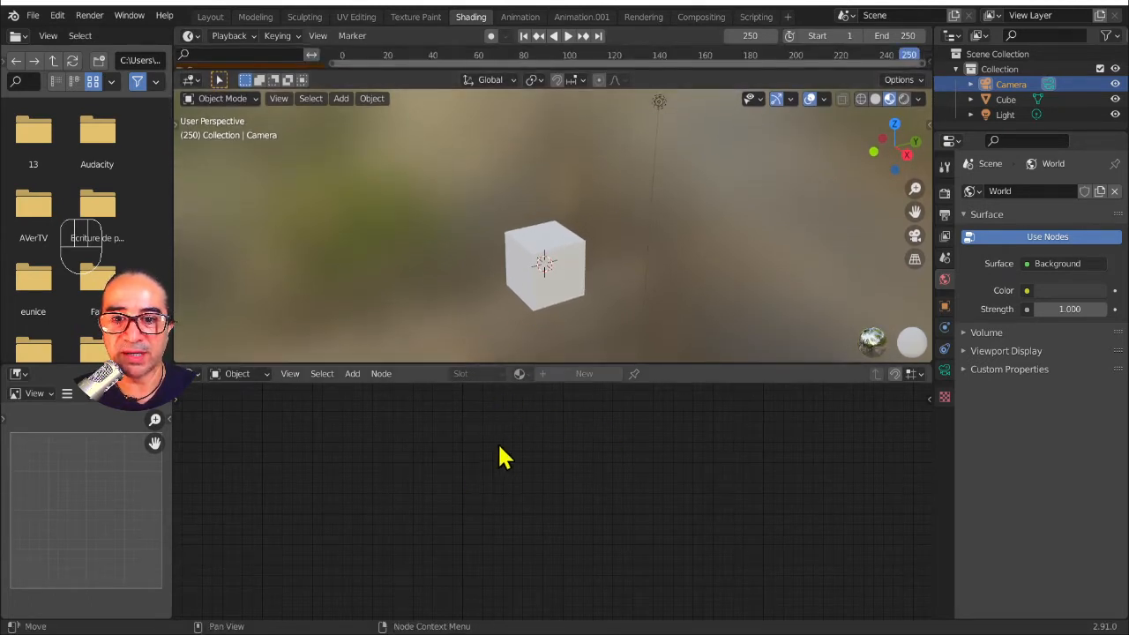
{"action": "middle_click_drag", "start_coordinate": [483, 335], "coordinate": [403, 272]}
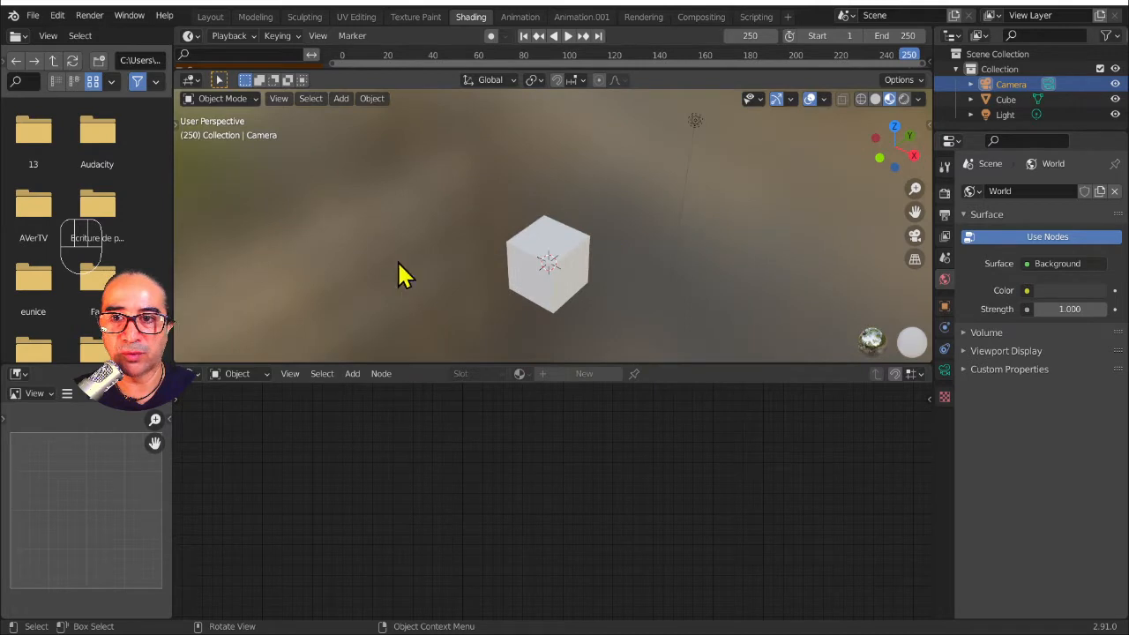
Step: Save the customized Animation and Shading workspaces in the default startup file
{"action": "left_click", "coordinate": [57, 16]}
{"action": "mouse_move", "coordinate": [32, 16]}
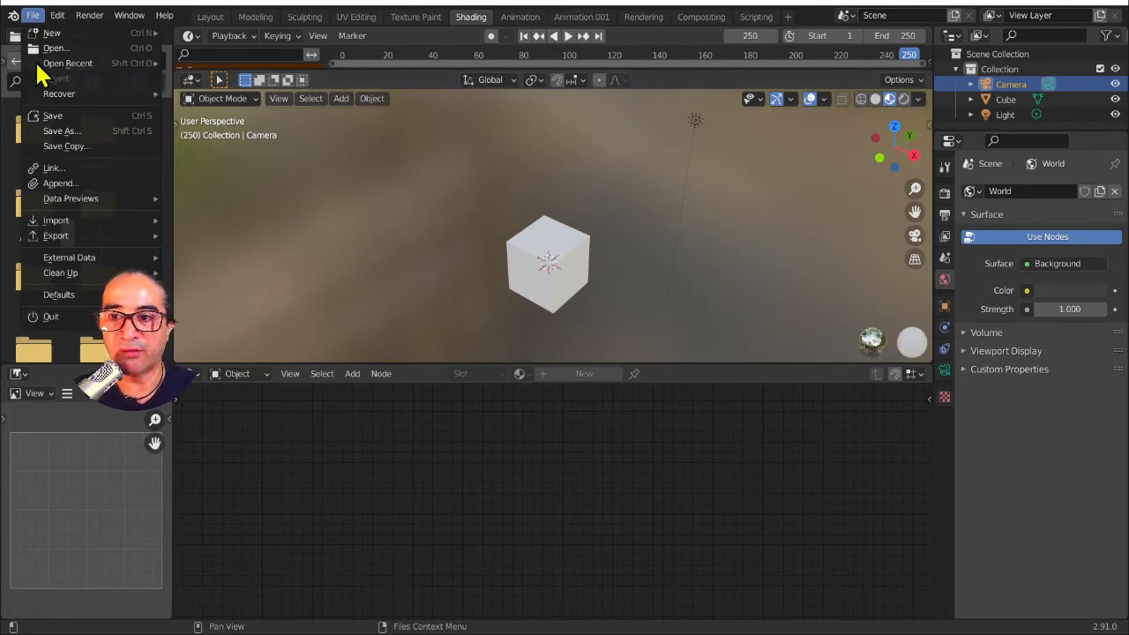
{"action": "mouse_move", "coordinate": [69, 295]}
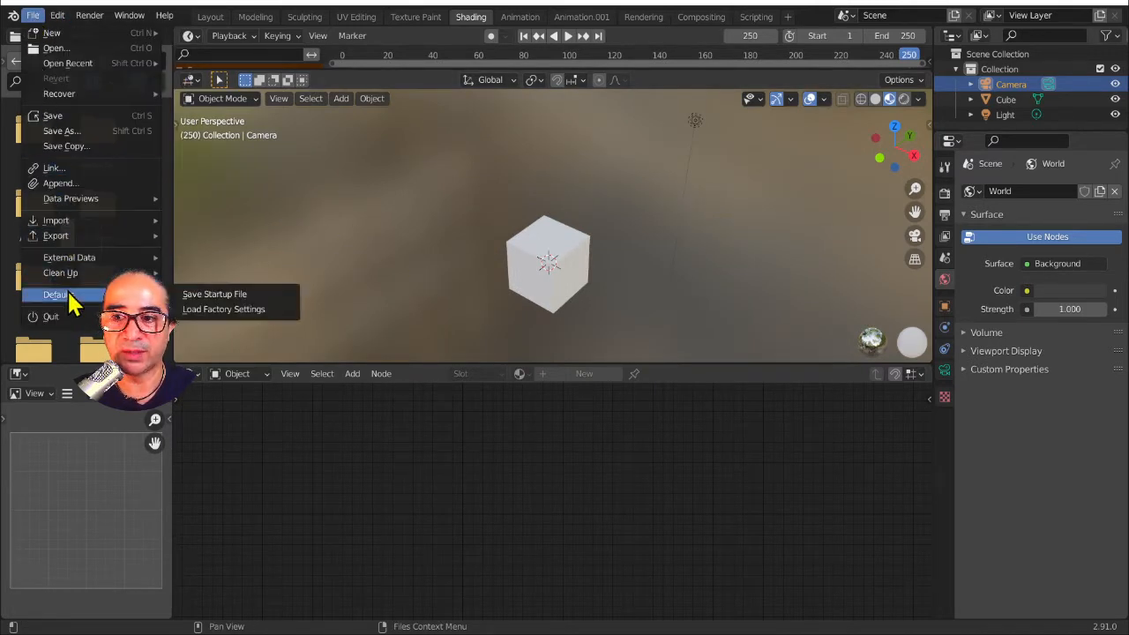
{"action": "left_click", "coordinate": [217, 294]}
{"action": "left_click", "coordinate": [217, 294]}
Step: Return to the Layout workspace and save the scene as the startup file again so it opens in that workspace
{"action": "left_click", "coordinate": [210, 17]}
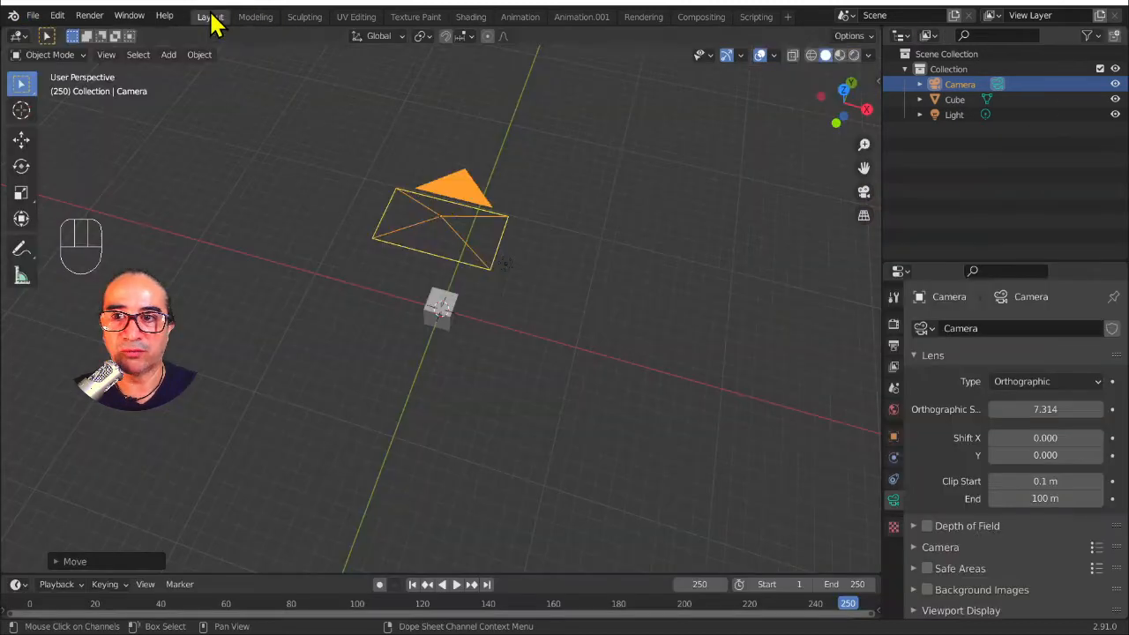
{"action": "left_click", "coordinate": [32, 16]}
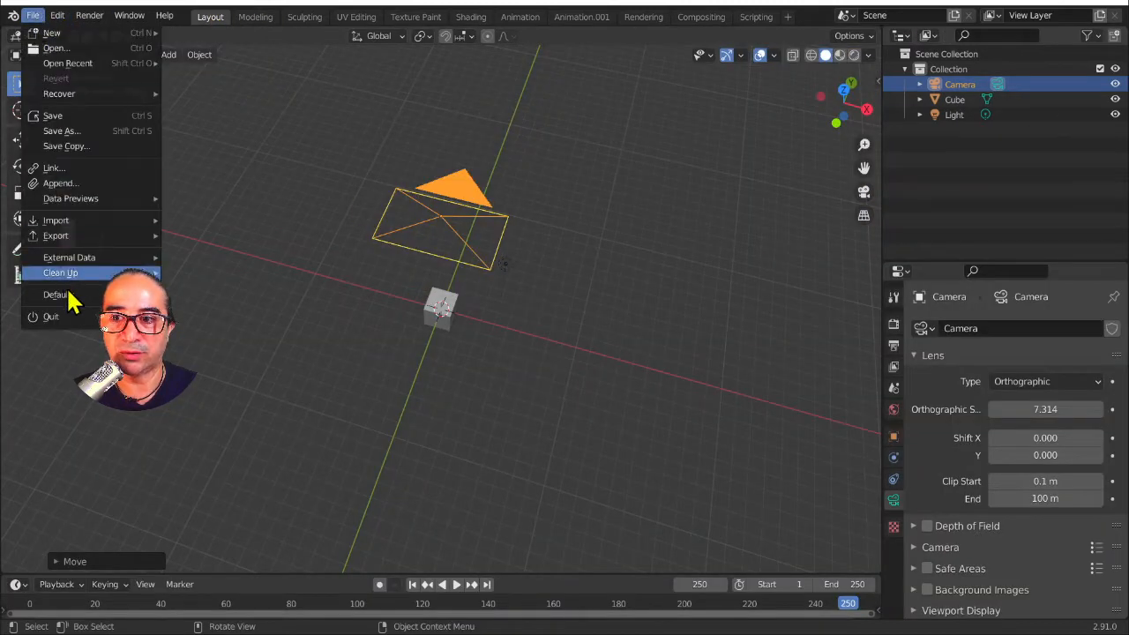
{"action": "mouse_move", "coordinate": [74, 296]}
{"action": "left_click", "coordinate": [235, 296]}
{"action": "left_click", "coordinate": [235, 297]}
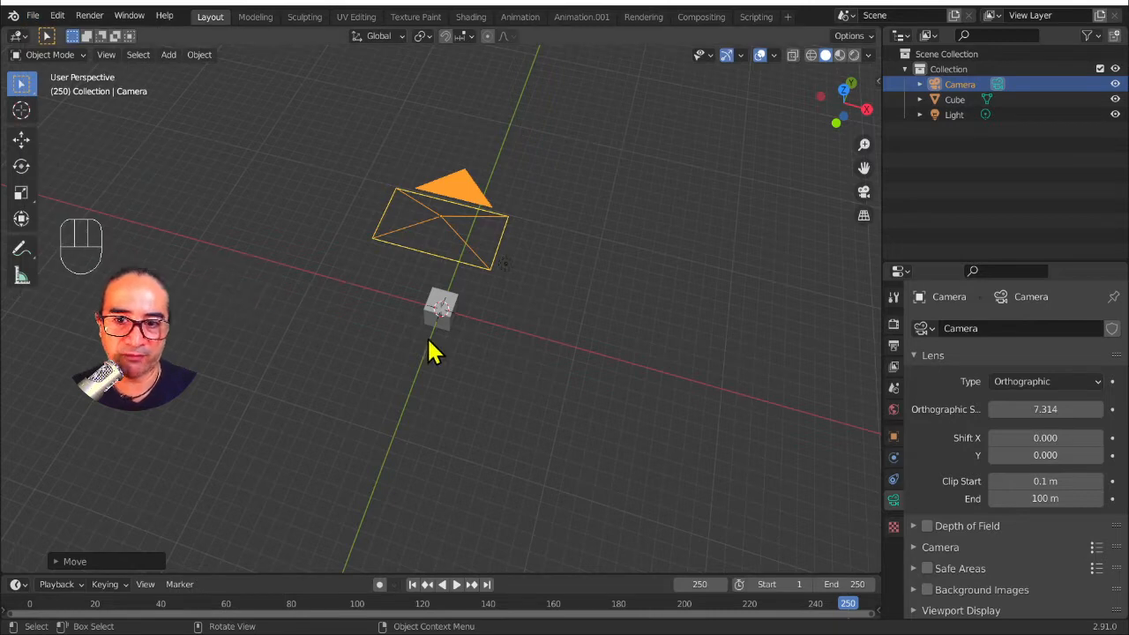
{"action": "left_click", "coordinate": [32, 16]}
{"action": "mouse_move", "coordinate": [88, 298]}
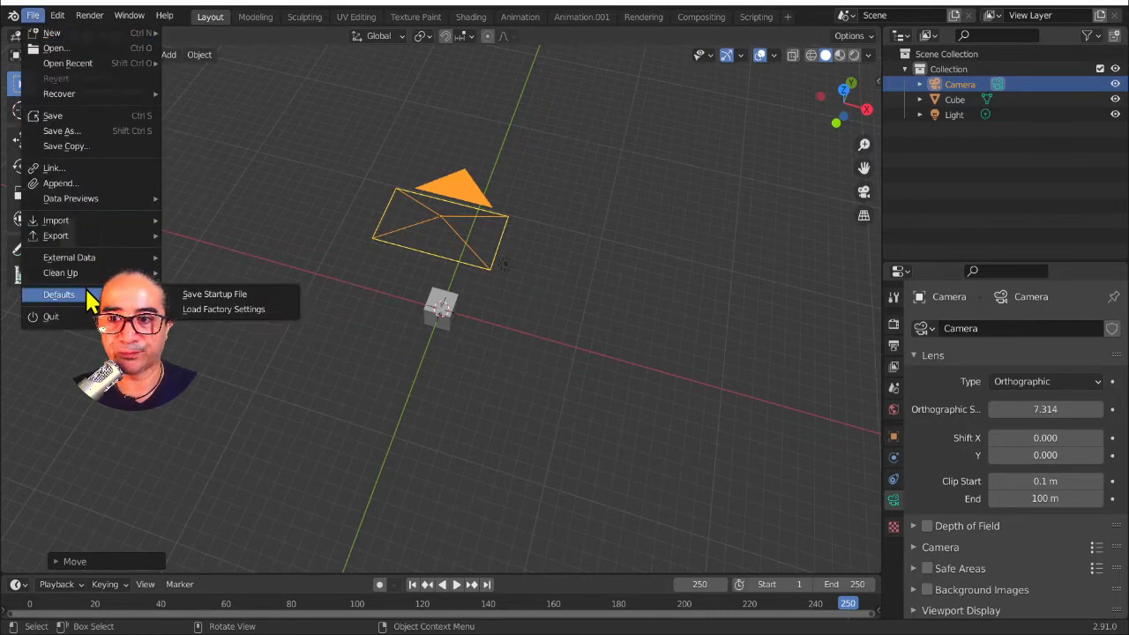
{"action": "left_click", "coordinate": [221, 295]}
{"action": "left_click", "coordinate": [204, 296]}
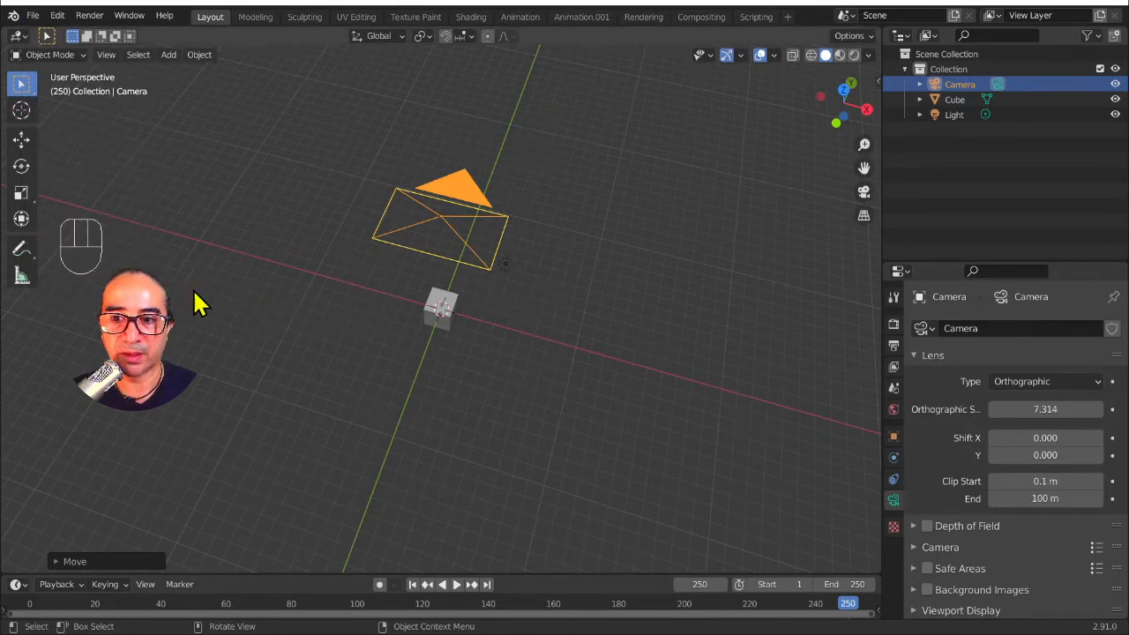
Step: Look through the camera and raise its orthographic scale to about 18.1 to widen the framed area
{"action": "middle_click_drag", "start_coordinate": [425, 352], "coordinate": [452, 339]}
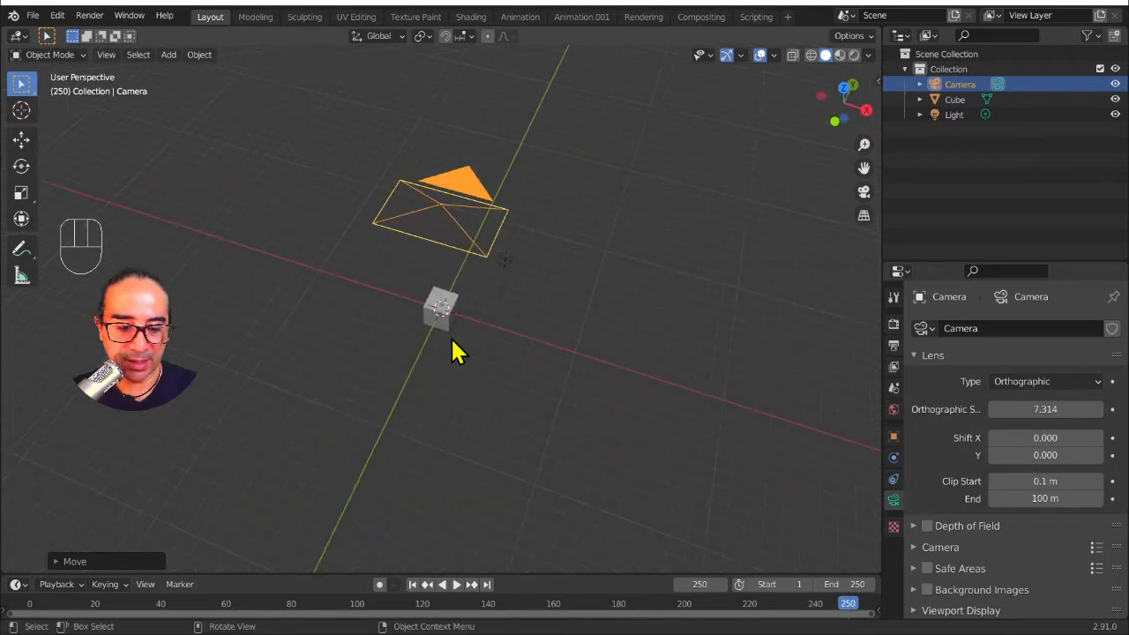
{"action": "key", "text": "KP_0"}
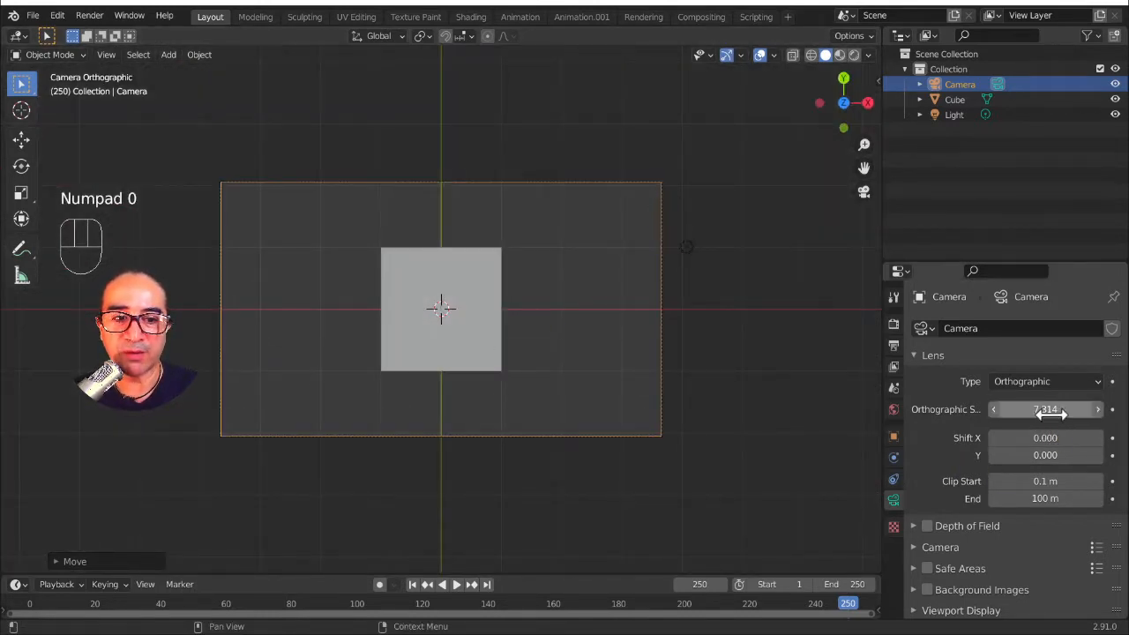
{"action": "left_click_drag", "start_coordinate": [1046, 409], "coordinate": [1086, 409]}
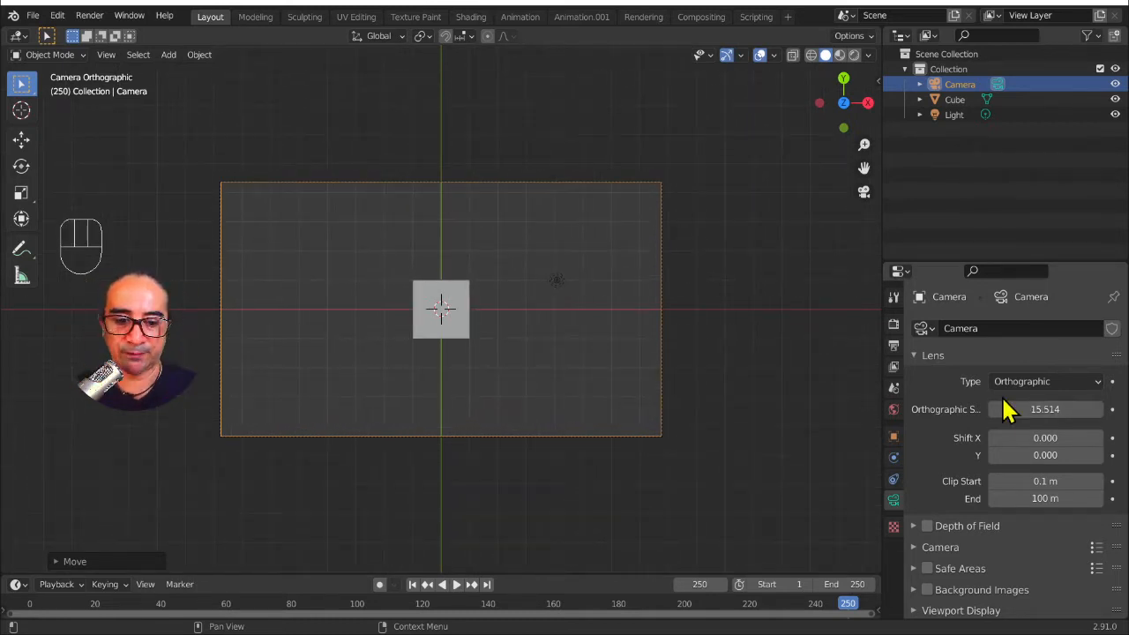
{"action": "middle_click_drag", "start_coordinate": [693, 471], "coordinate": [615, 398]}
{"action": "scroll", "coordinate": [615, 388], "scroll_direction": "down", "scroll_amount": 5}
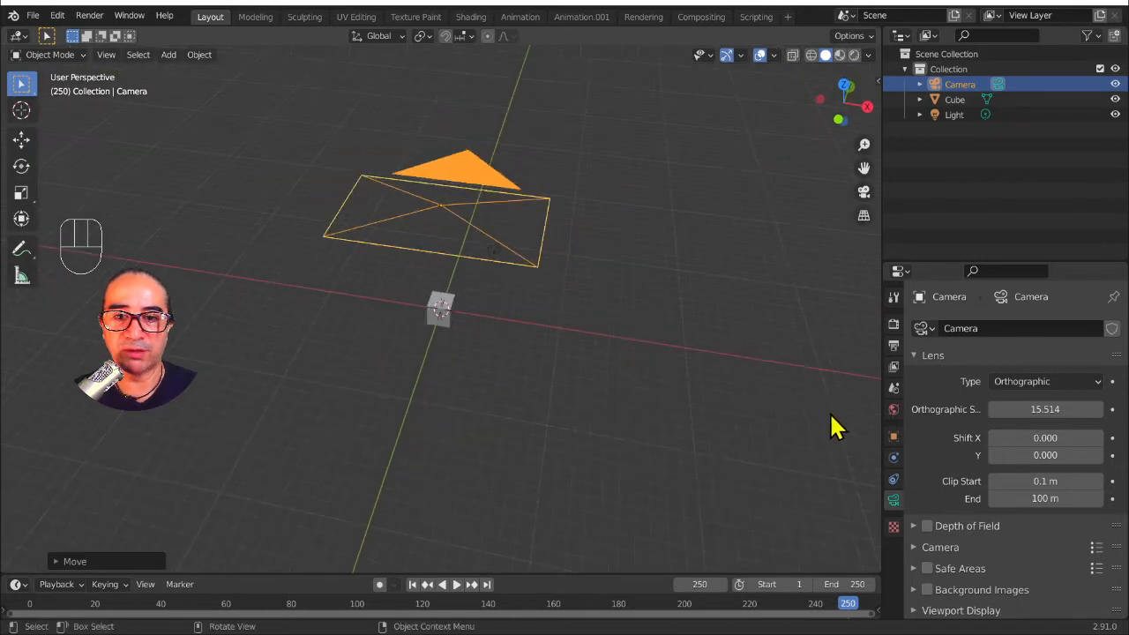
{"action": "mouse_move", "coordinate": [1049, 407]}
{"action": "left_mouse_down"}
{"action": "mouse_move", "coordinate": [1037, 409]}
{"action": "mouse_move", "coordinate": [1081, 409]}
{"action": "mouse_move", "coordinate": [1058, 409]}
{"action": "left_mouse_up"}
{"action": "key", "text": "KP_0"}
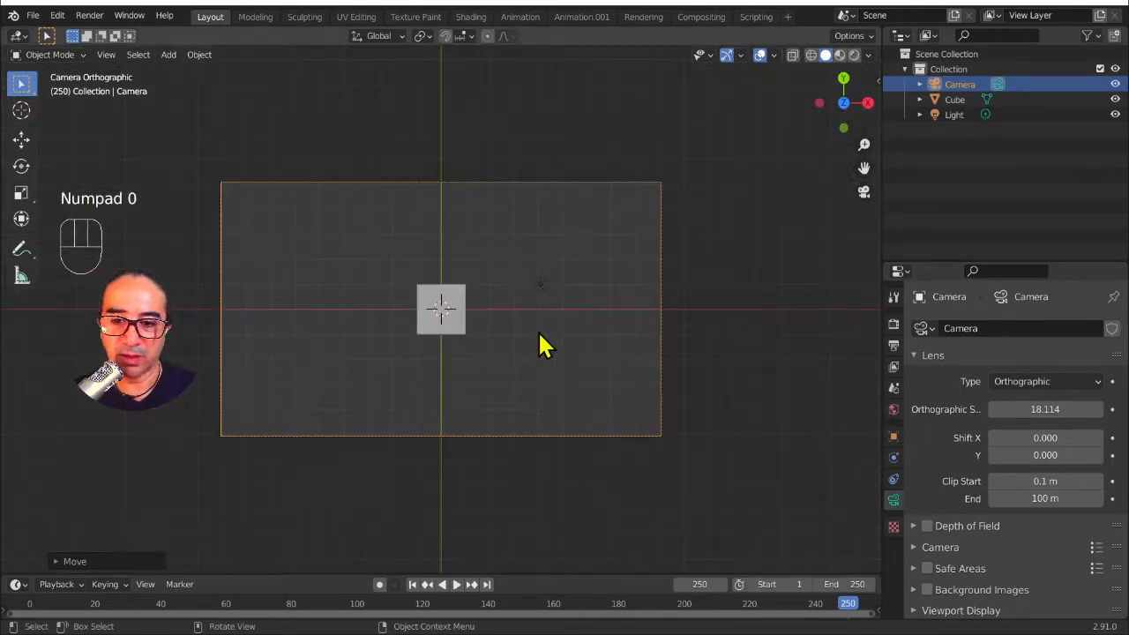
{"action": "scroll", "coordinate": [353, 291], "scroll_direction": "up", "scroll_amount": 2}
{"action": "scroll", "coordinate": [406, 327], "scroll_direction": "down", "scroll_amount": 1}
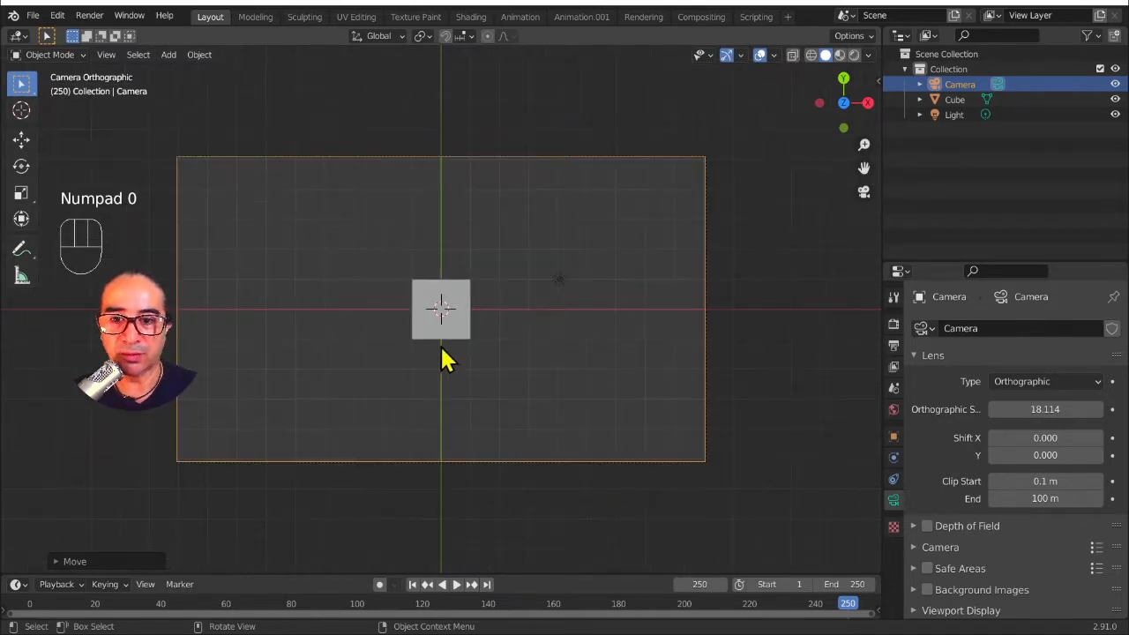
Step: Rotate the cube 45 degrees into a diamond and move it about 3.6 m in the negative X direction
{"action": "left_click", "coordinate": [441, 332]}
{"action": "key", "text": "r"}
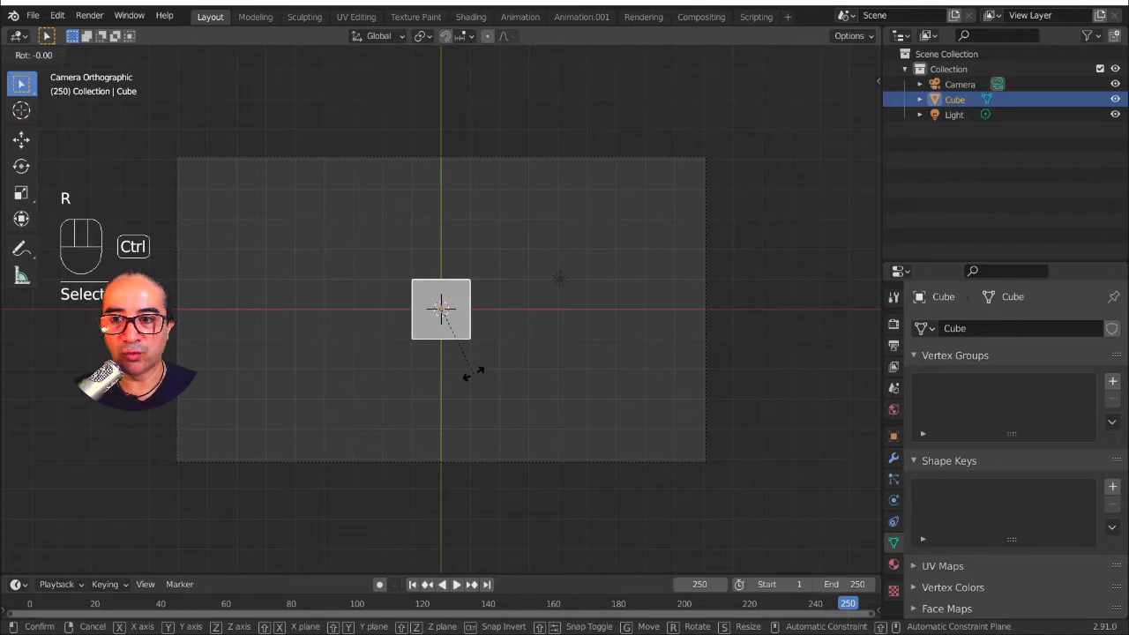
{"action": "left_click", "coordinate": [510, 332]}
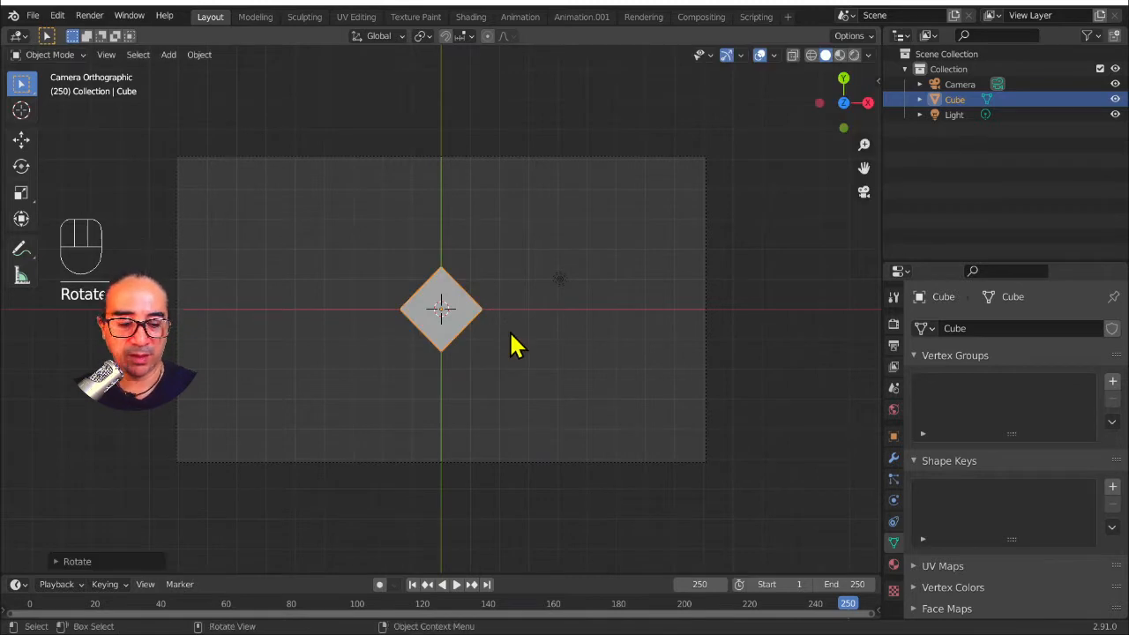
{"action": "key", "text": "g"}
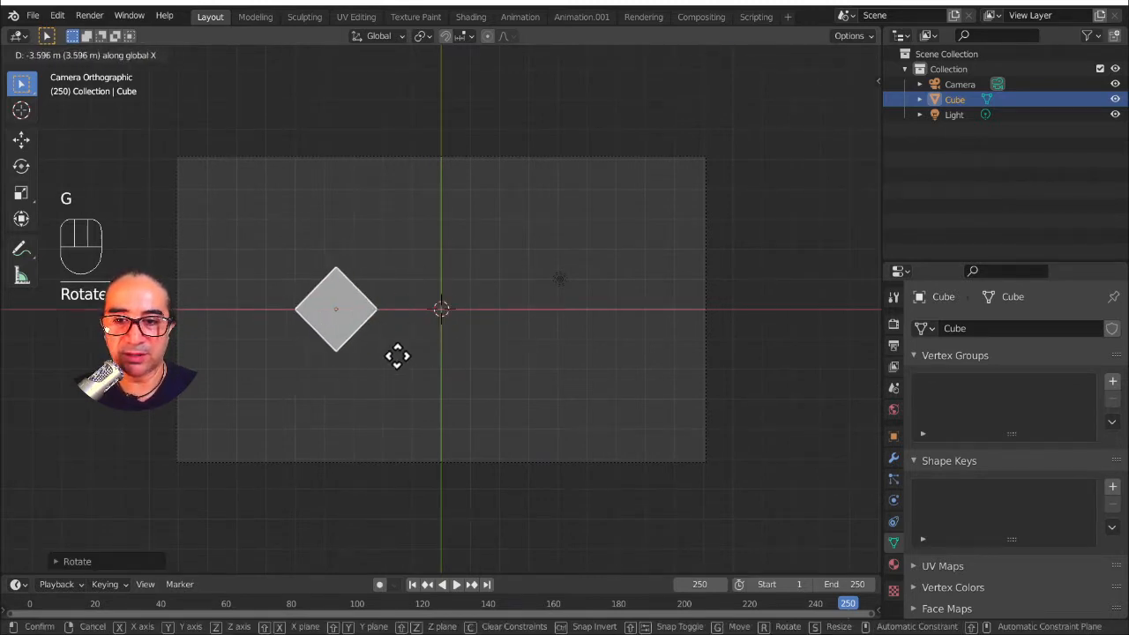
{"action": "left_click", "coordinate": [401, 362]}
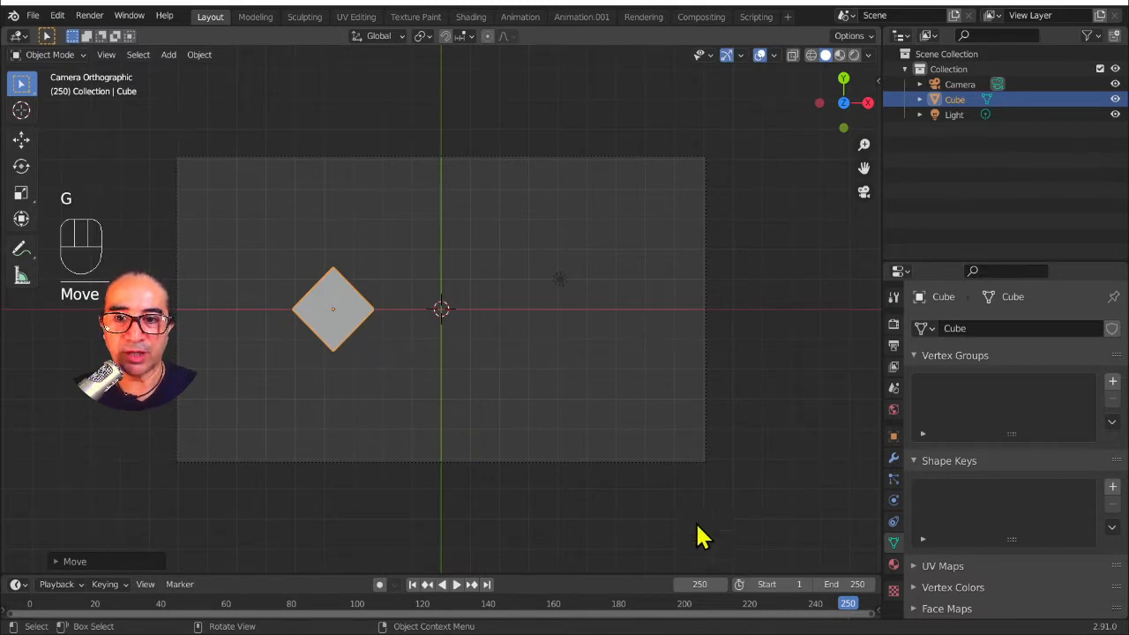
Step: Add a mesh plane at the origin and scale it up until it extends past the camera frame on all sides
{"action": "scroll", "coordinate": [391, 344], "scroll_direction": "down", "scroll_amount": 4}
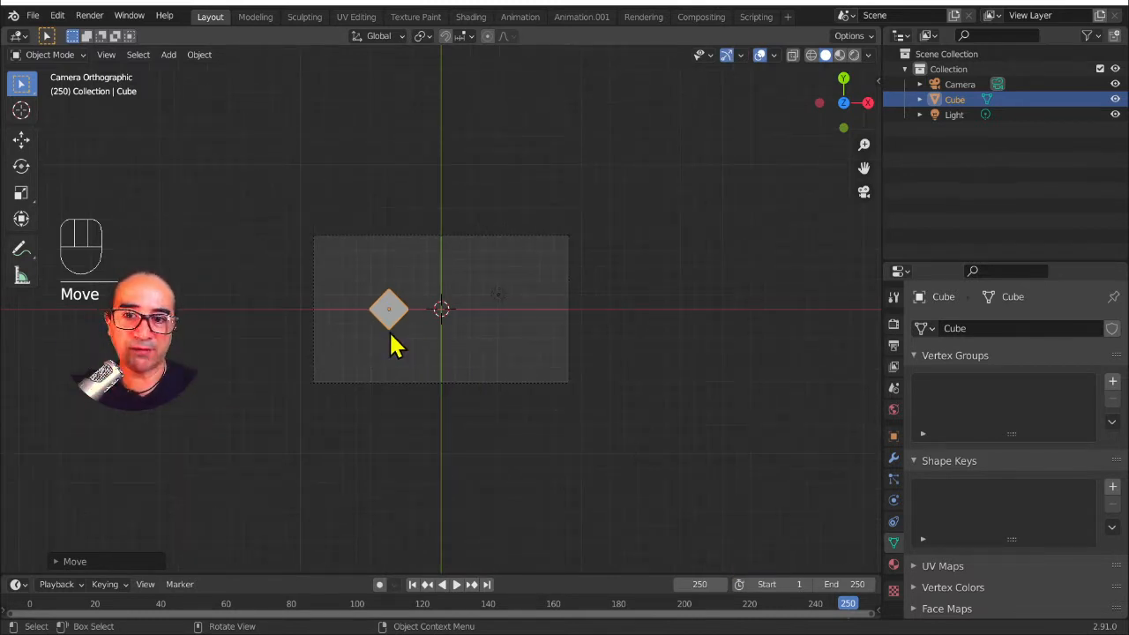
{"action": "key", "text": "shift"}
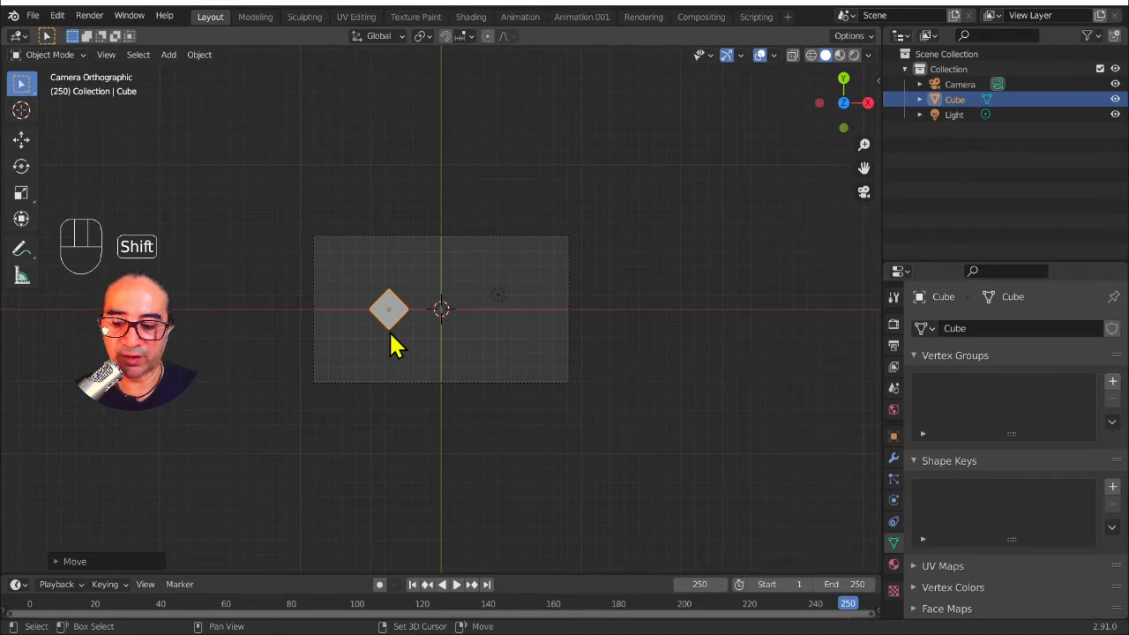
{"action": "key", "text": "shift+a"}
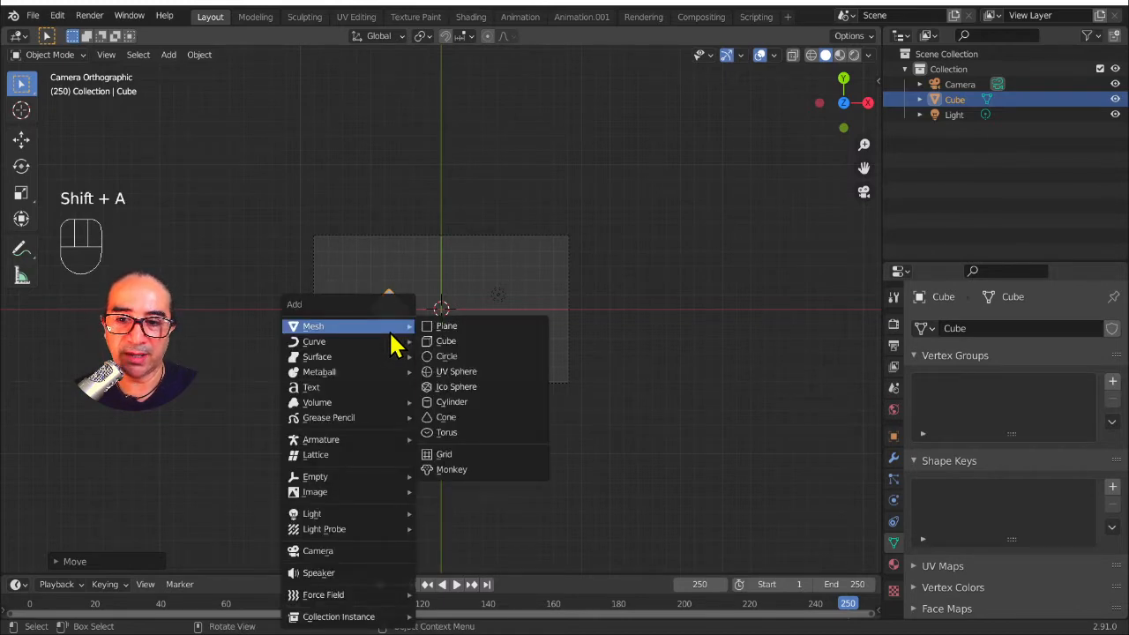
{"action": "left_click", "coordinate": [454, 329]}
{"action": "key", "text": "s"}
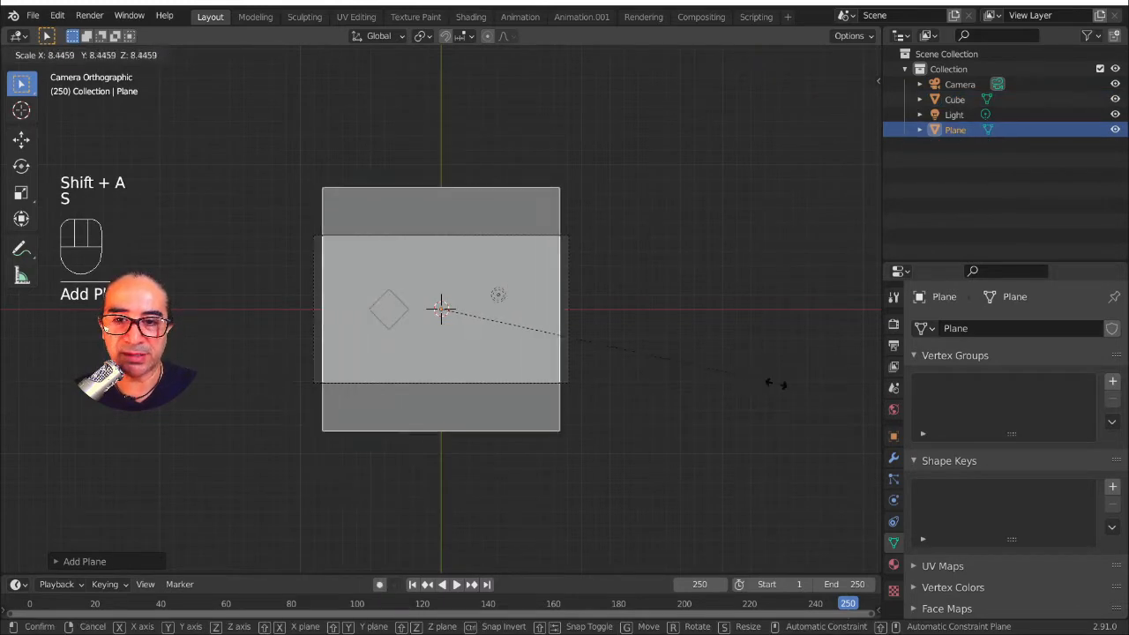
{"action": "left_click", "coordinate": [864, 406]}
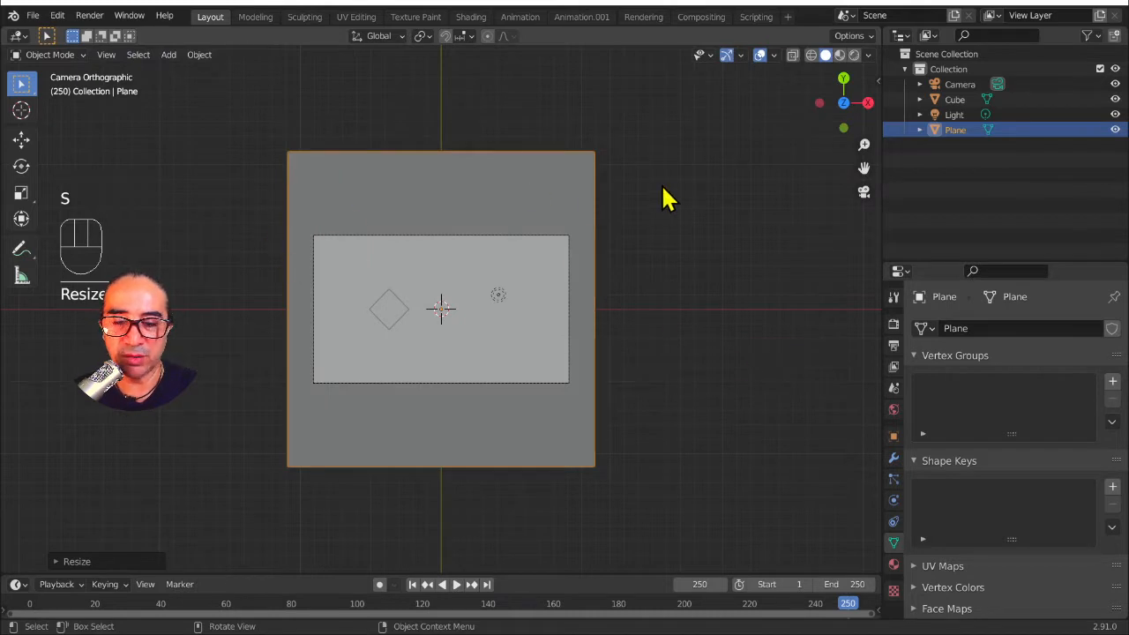
Step: Rotate the plane -45 degrees and slide it along its local Y axis until its edge crosses the camera frame's centre diagonally
{"action": "key", "text": "r"}
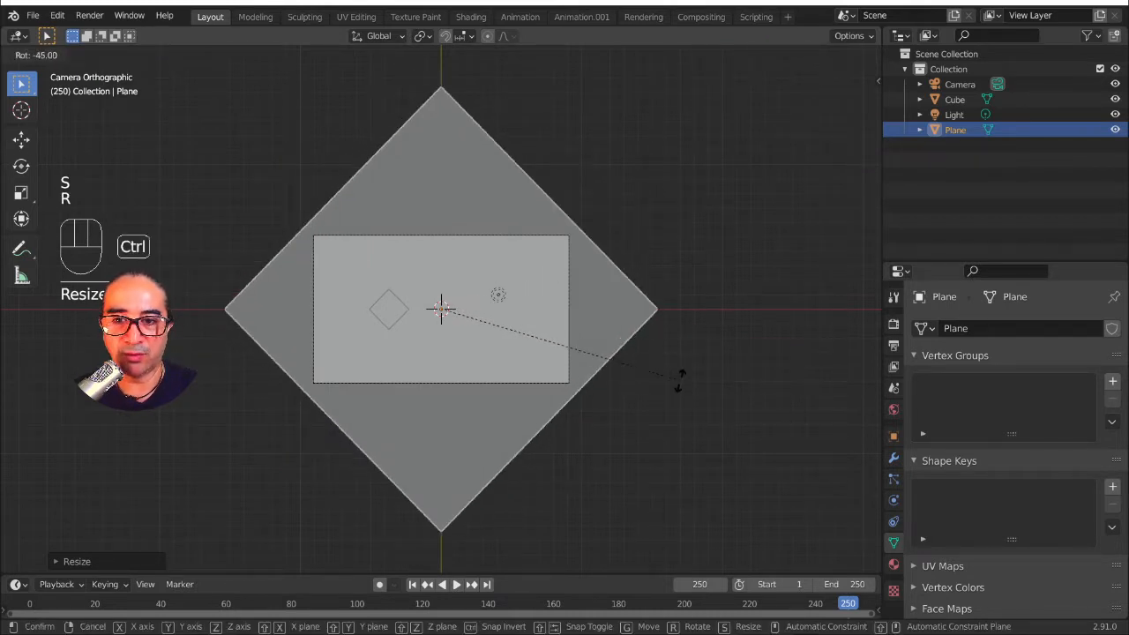
{"action": "left_click", "coordinate": [677, 380]}
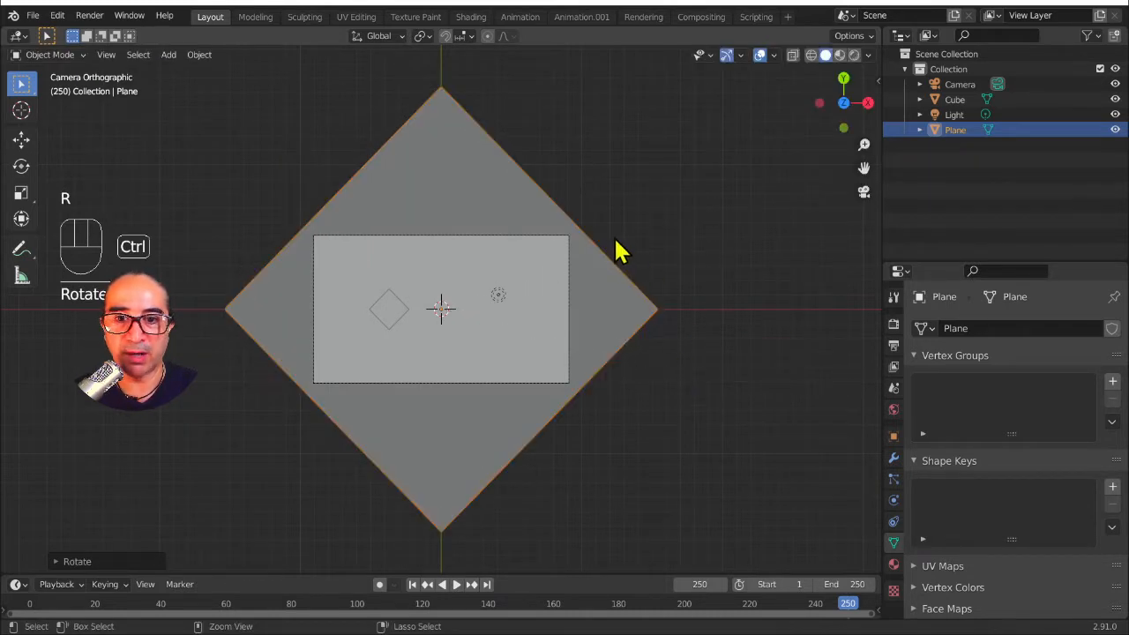
{"action": "key", "text": "g"}
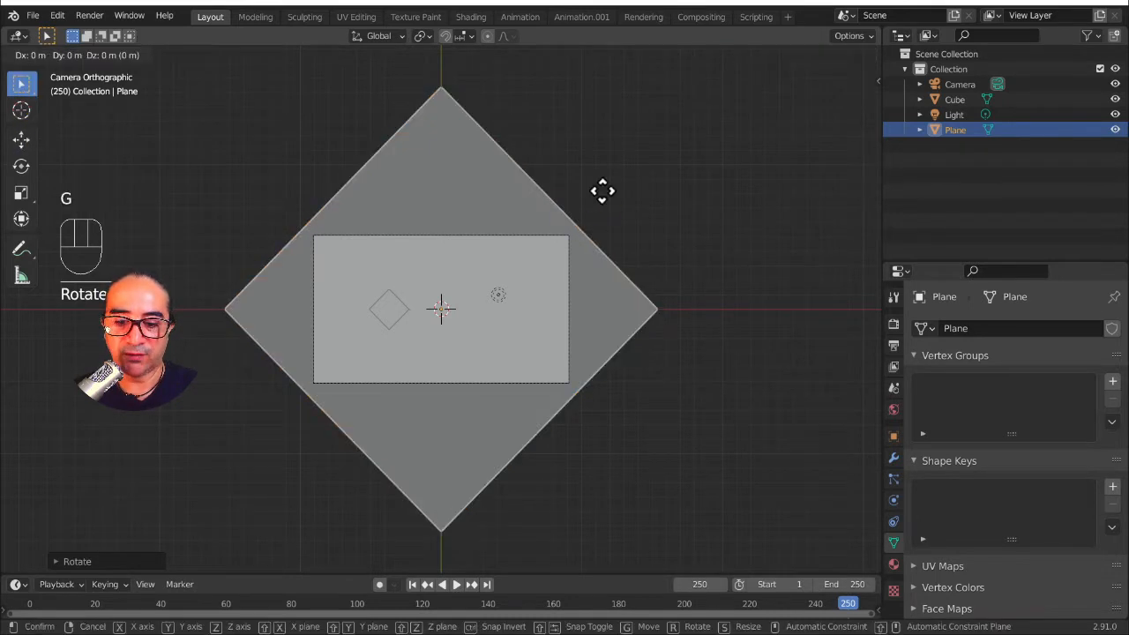
{"action": "key", "text": "y"}
{"action": "key", "text": "y"}
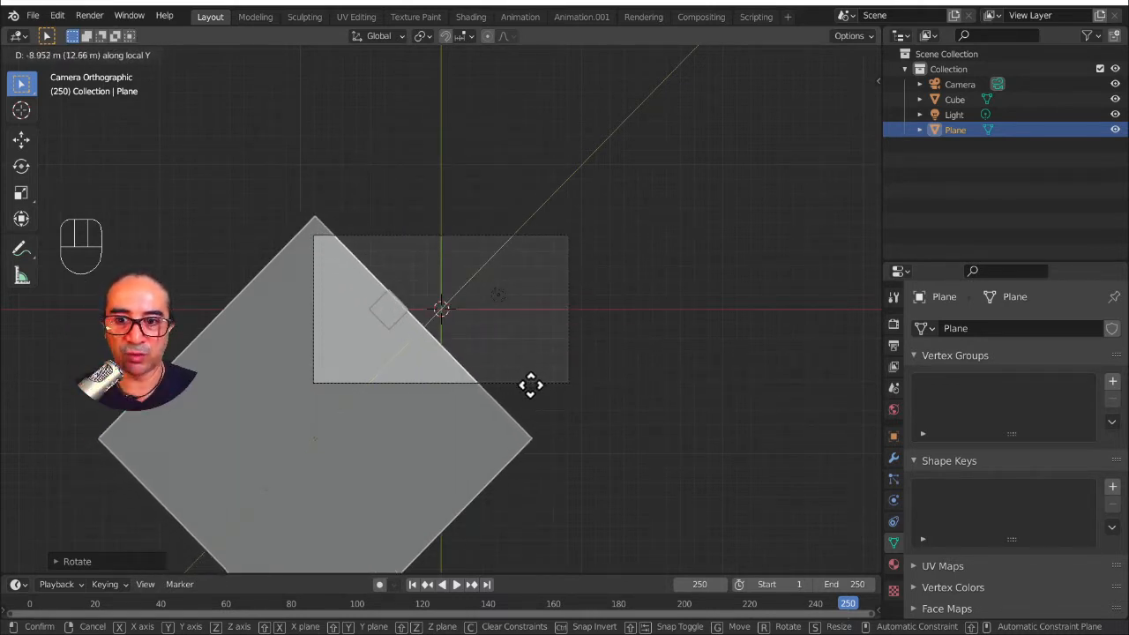
{"action": "left_click", "coordinate": [580, 384]}
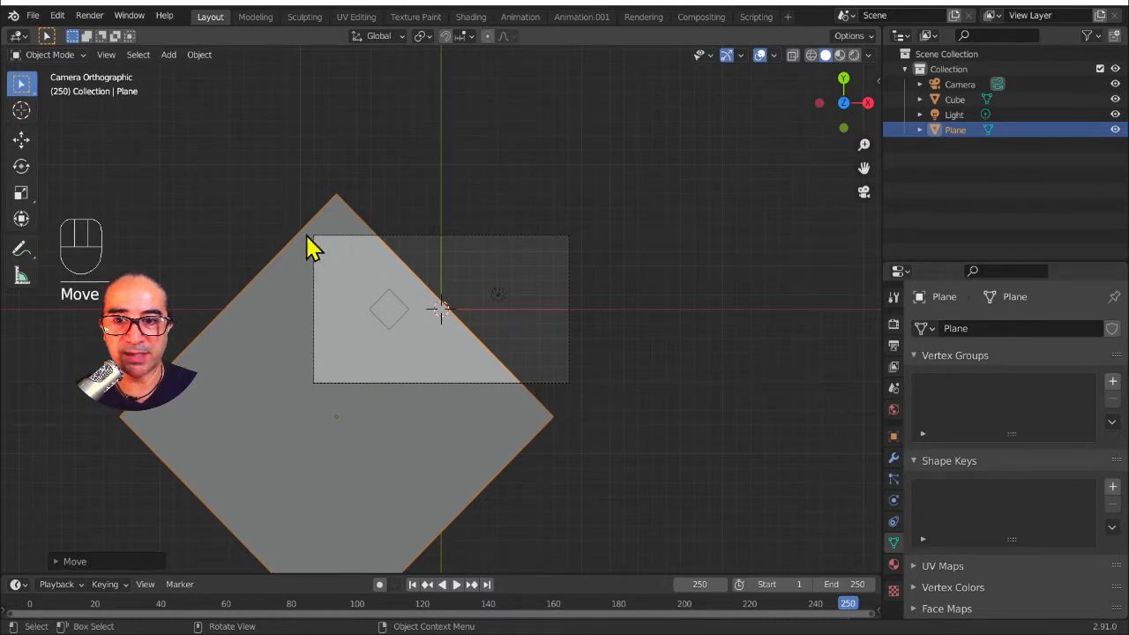
{"action": "key", "text": "g"}
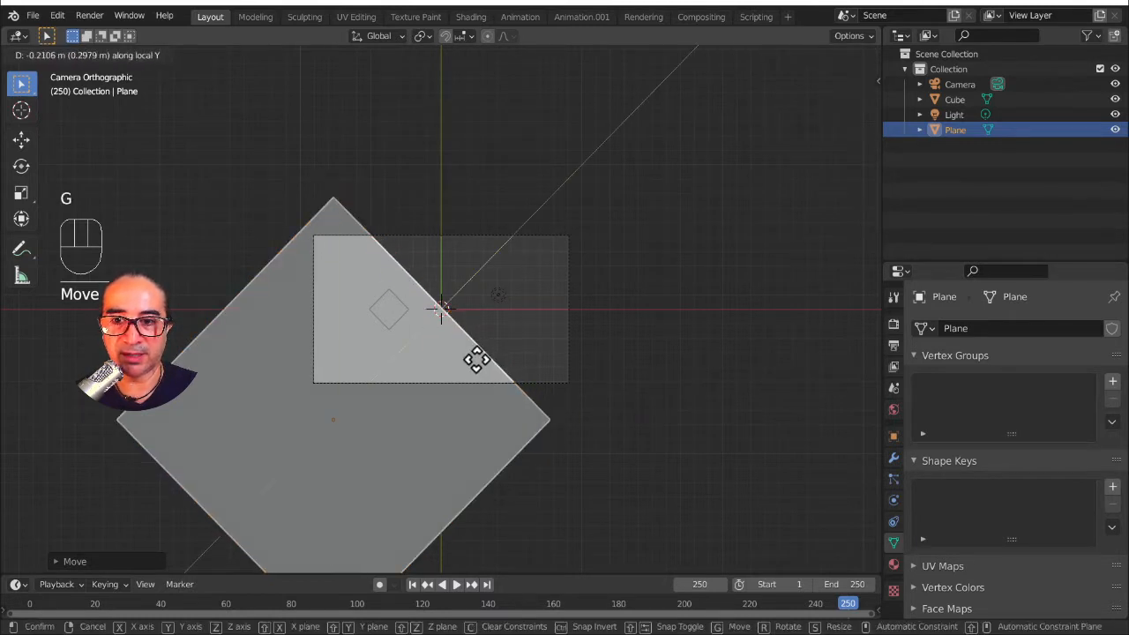
{"action": "left_click", "coordinate": [473, 377]}
Step: Duplicate the plane along its local Y axis so the copy meets it edge to edge and covers the rest of the frame
{"action": "key", "text": "shift+d"}
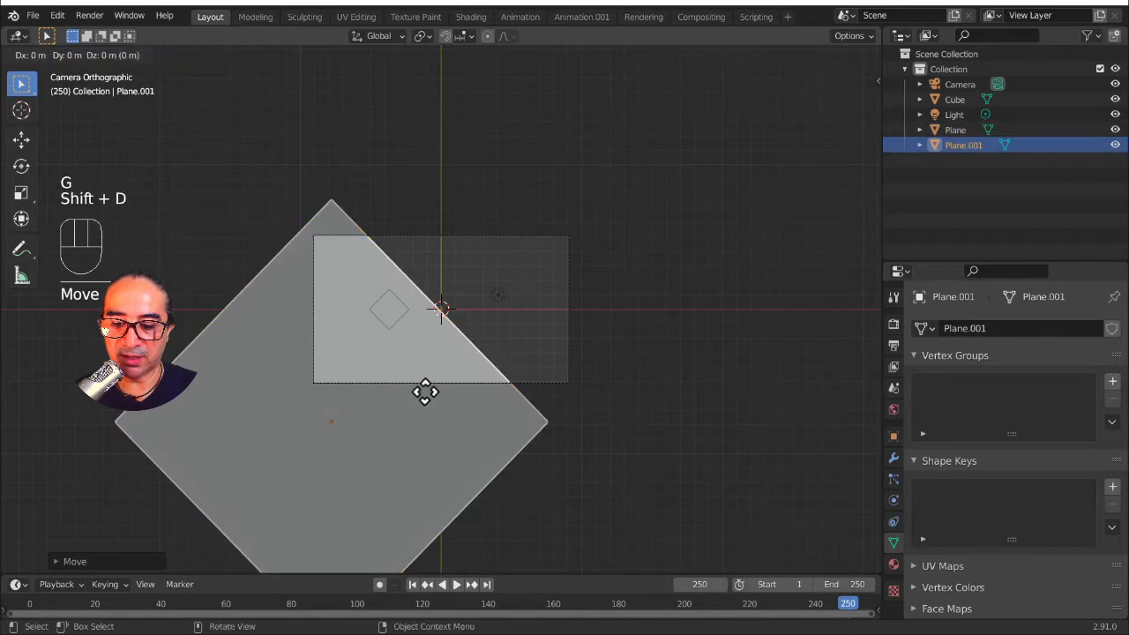
{"action": "key", "text": "y"}
{"action": "key", "text": "y"}
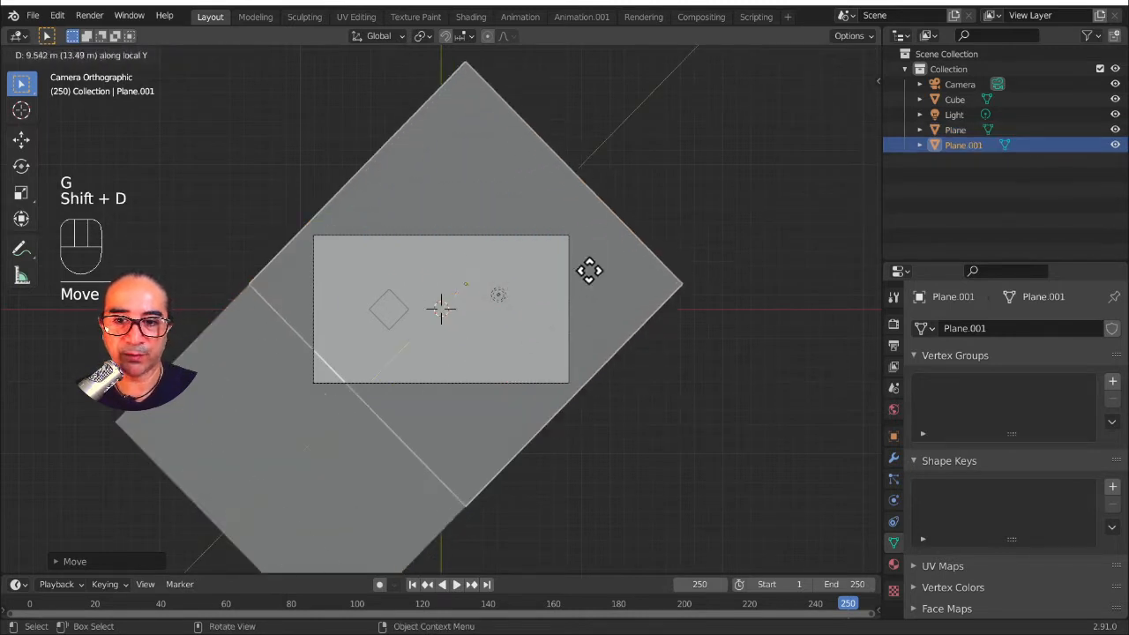
{"action": "left_click", "coordinate": [649, 179]}
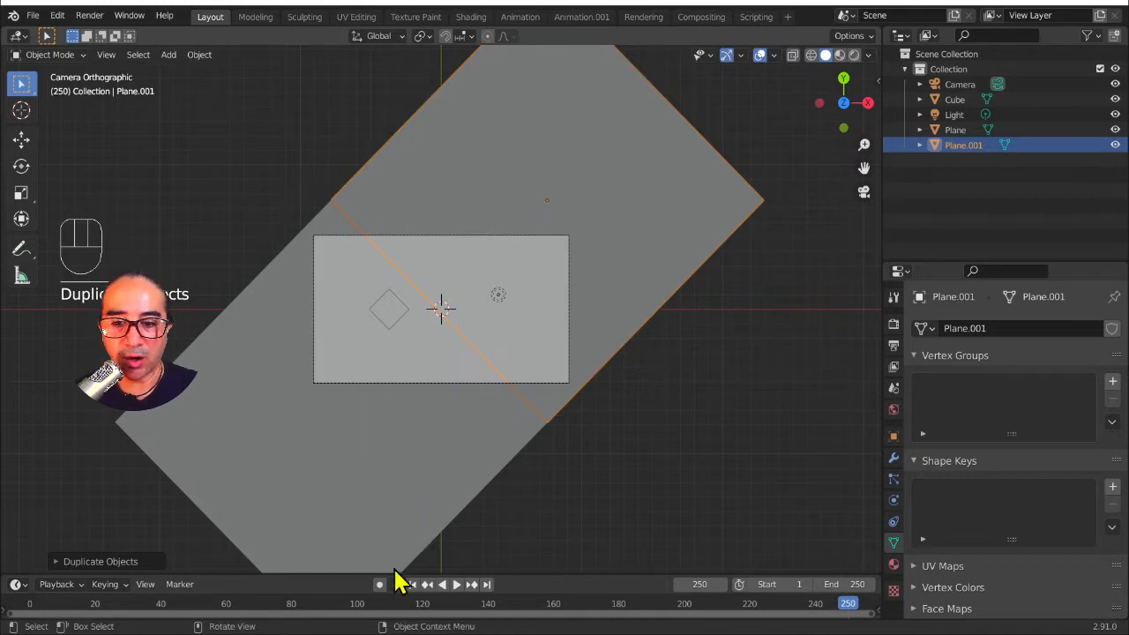
Step: Enlarge the timeline area and insert Location & Rotation keyframes for both planes at frame 10
{"action": "left_click_drag", "start_coordinate": [356, 574], "coordinate": [358, 450]}
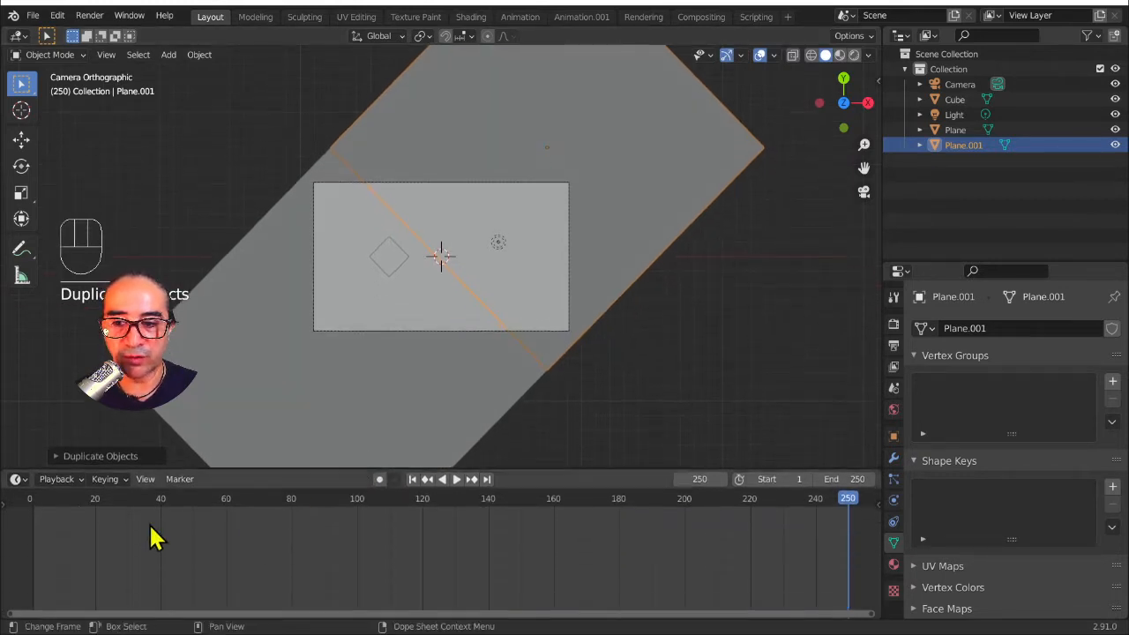
{"action": "mouse_move", "coordinate": [82, 503]}
{"action": "left_mouse_down"}
{"action": "mouse_move", "coordinate": [52, 505]}
{"action": "mouse_move", "coordinate": [78, 511]}
{"action": "mouse_move", "coordinate": [64, 500]}
{"action": "left_mouse_up"}
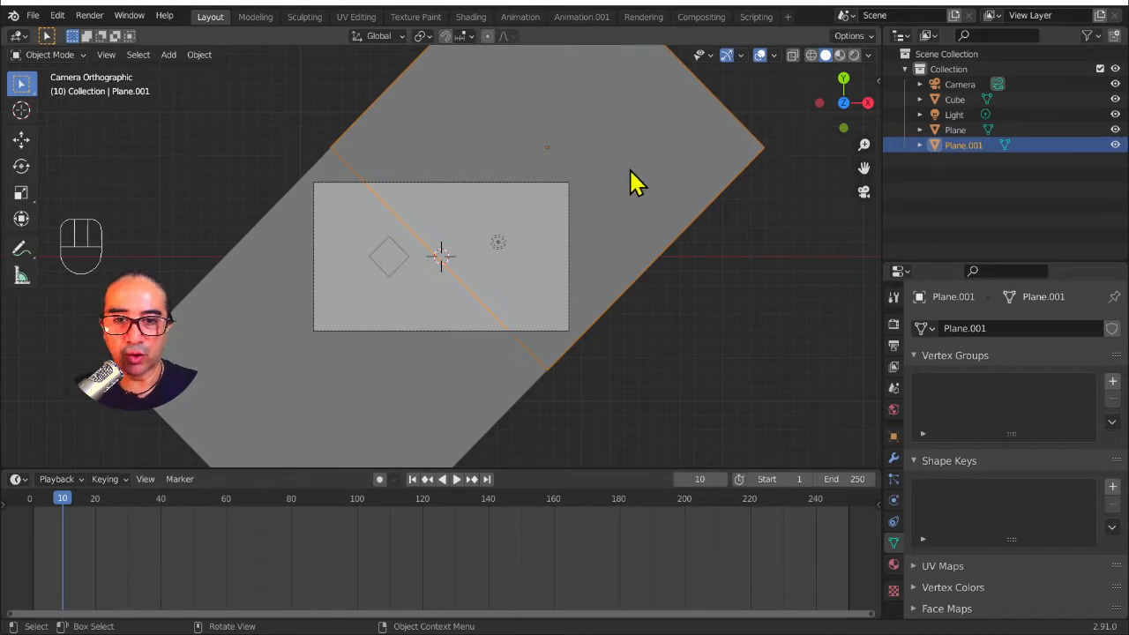
{"action": "key", "text": "i"}
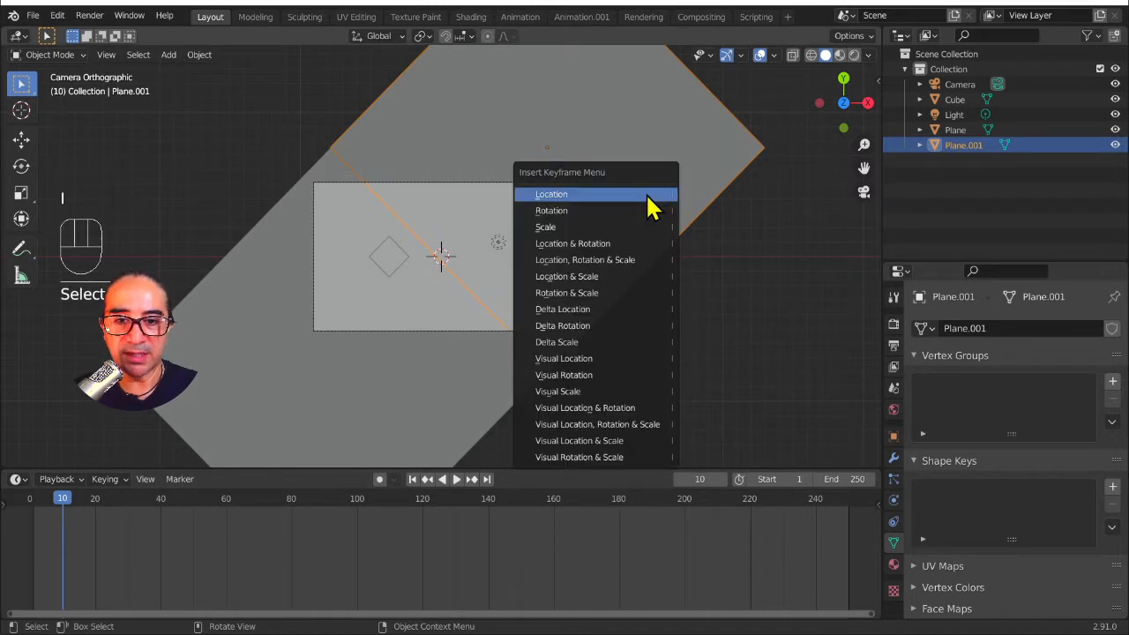
{"action": "left_click", "coordinate": [573, 243]}
{"action": "left_click", "coordinate": [510, 400]}
{"action": "key", "text": "i"}
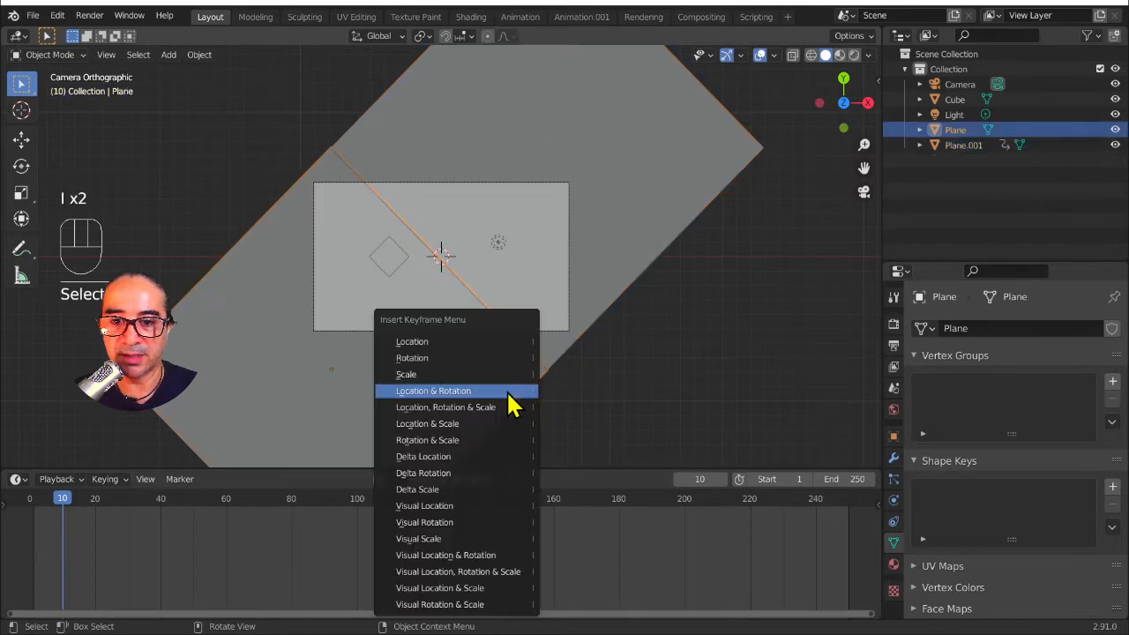
{"action": "left_click", "coordinate": [508, 393]}
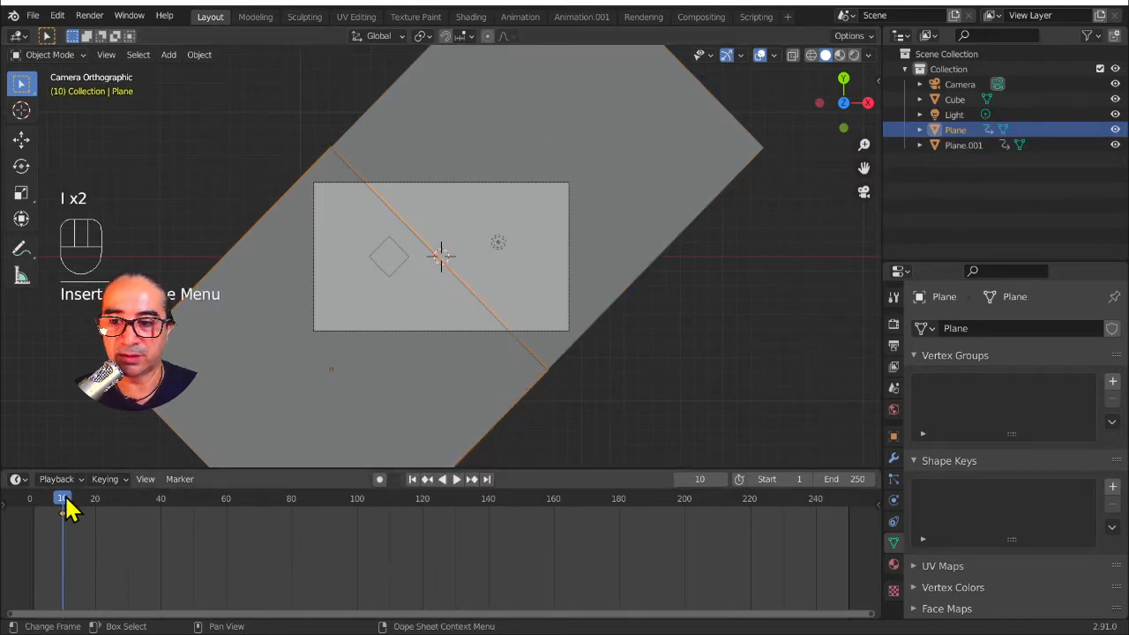
Step: At frame 20, move the lower-left plane along its local Y axis out of the camera frame and keyframe it
{"action": "left_click_drag", "start_coordinate": [66, 505], "coordinate": [95, 509]}
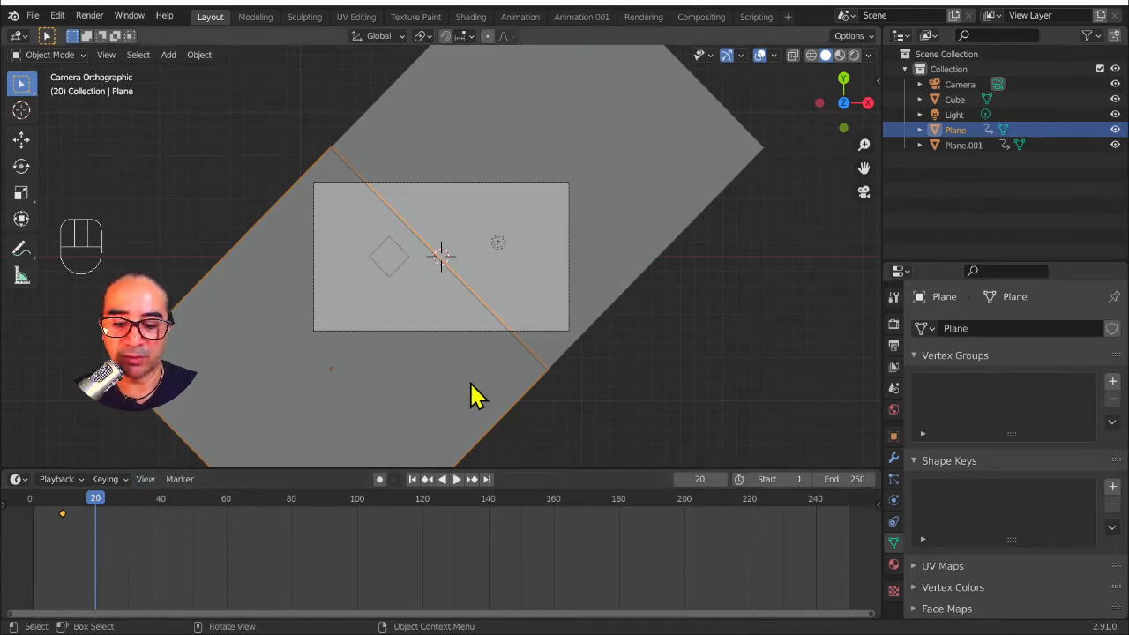
{"action": "key", "text": "g"}
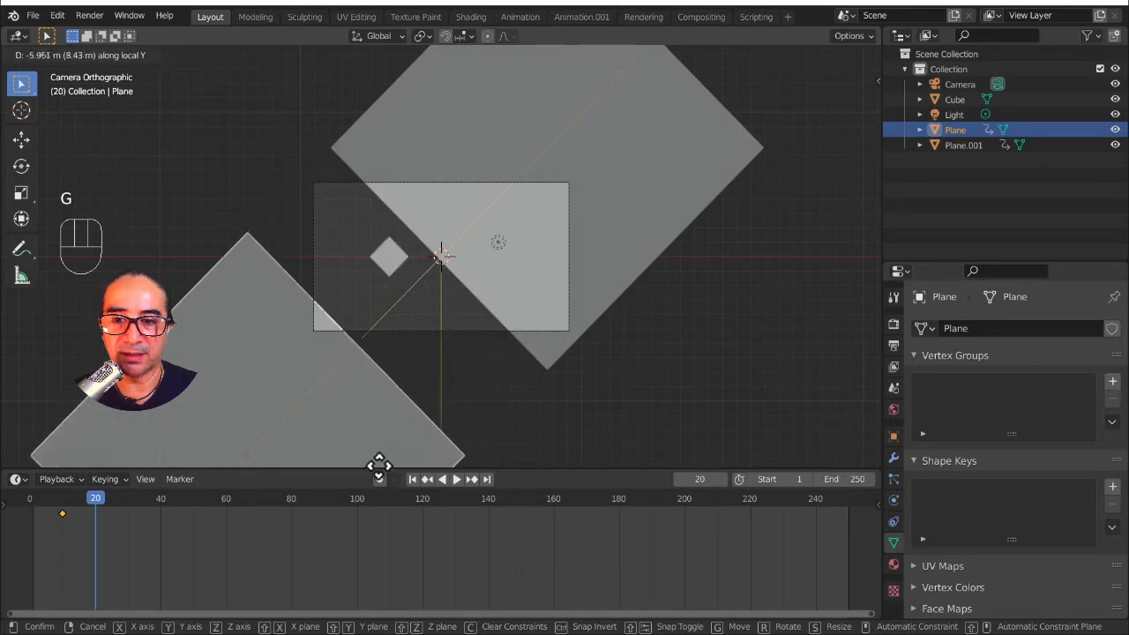
{"action": "left_click", "coordinate": [365, 62]}
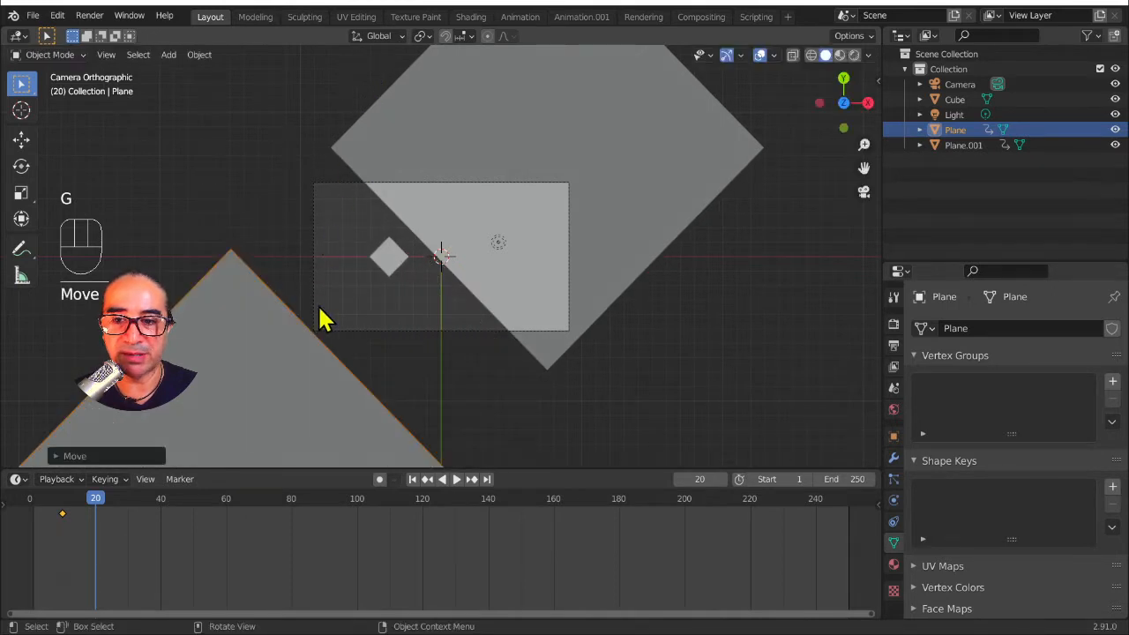
{"action": "key", "text": "i"}
{"action": "left_click", "coordinate": [301, 350]}
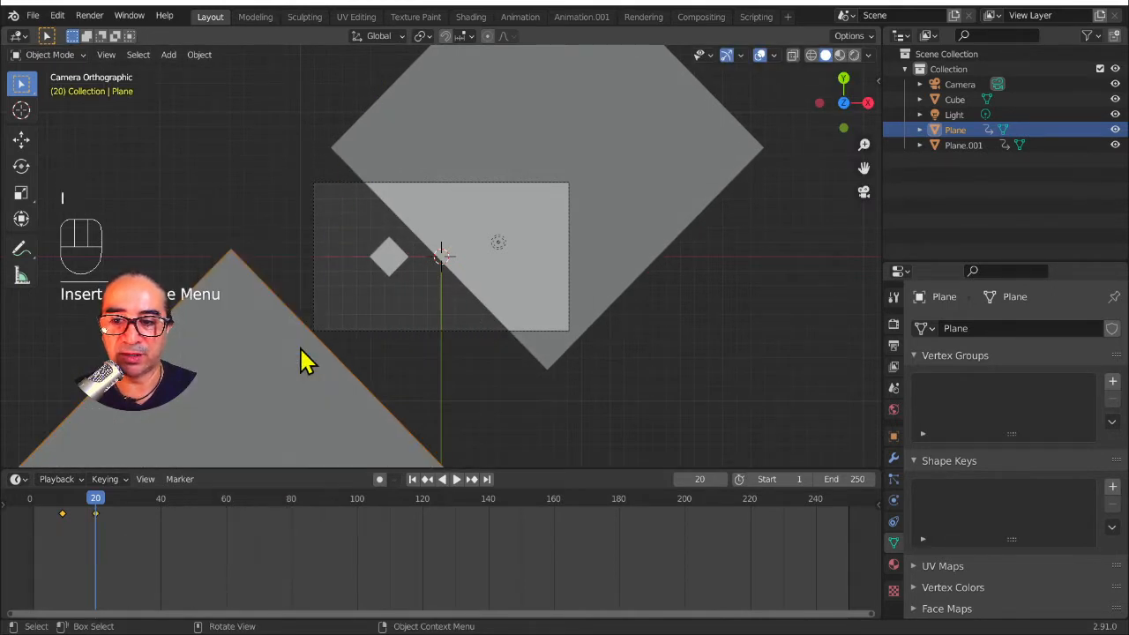
Step: Still at frame 20, move the upper-right plane along its local Y axis until it clears the camera frame
{"action": "left_click", "coordinate": [503, 294]}
{"action": "key", "text": "g"}
{"action": "key", "text": "y"}
{"action": "key", "text": "y"}
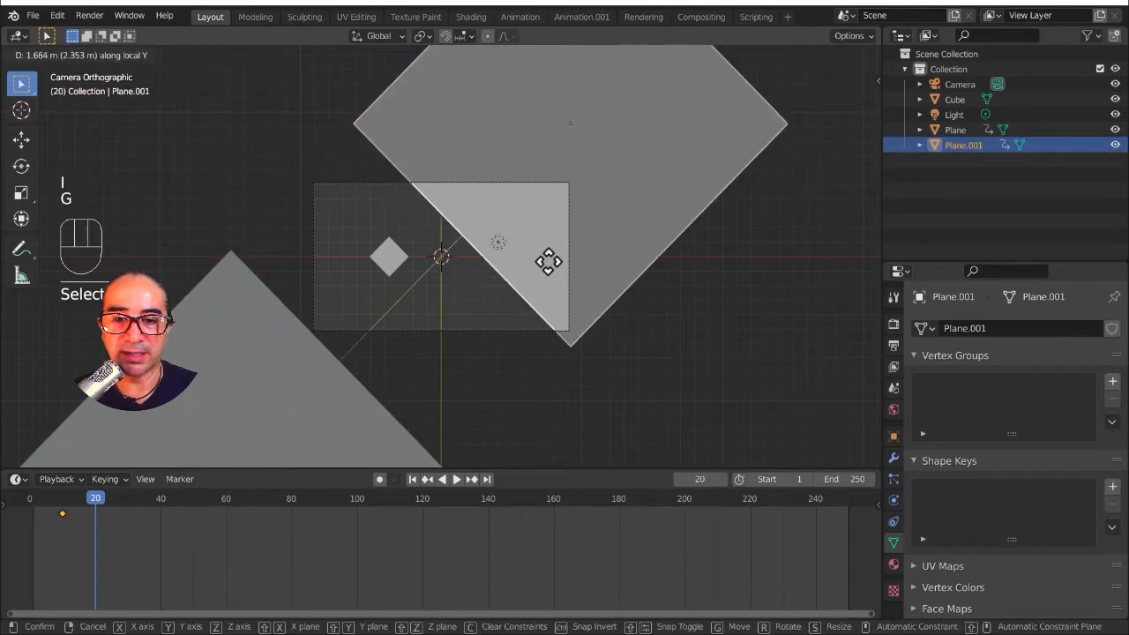
{"action": "left_click", "coordinate": [623, 200]}
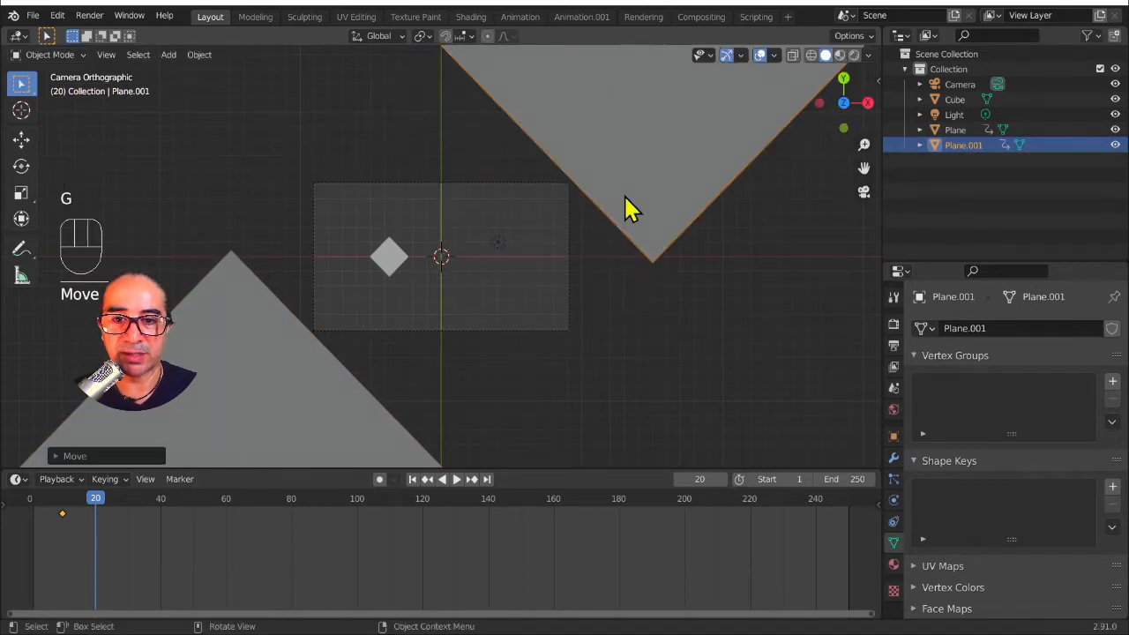
Step: Keyframe the upper-right plane's off-frame position at frame 20, then advance the timeline to frame 28
{"action": "key", "text": "i"}
{"action": "left_click", "coordinate": [625, 196]}
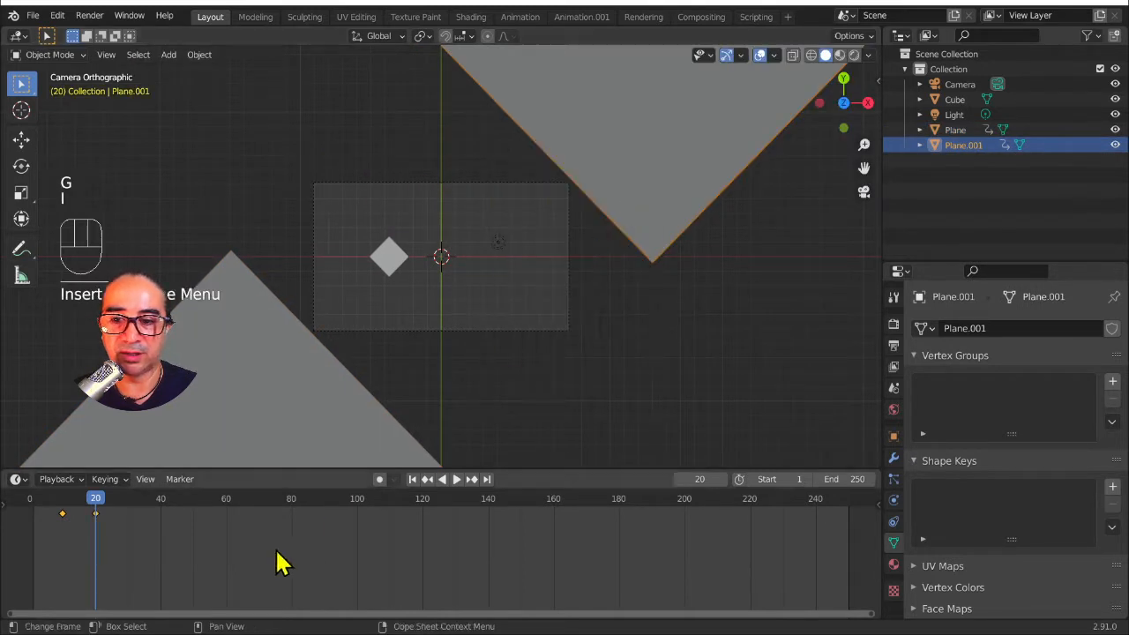
{"action": "left_click_drag", "start_coordinate": [76, 511], "coordinate": [121, 510]}
Step: Add a new mesh plane and move it about 2.06 m along negative X so it partly overlaps the small diamond
{"action": "key", "text": "shift+a"}
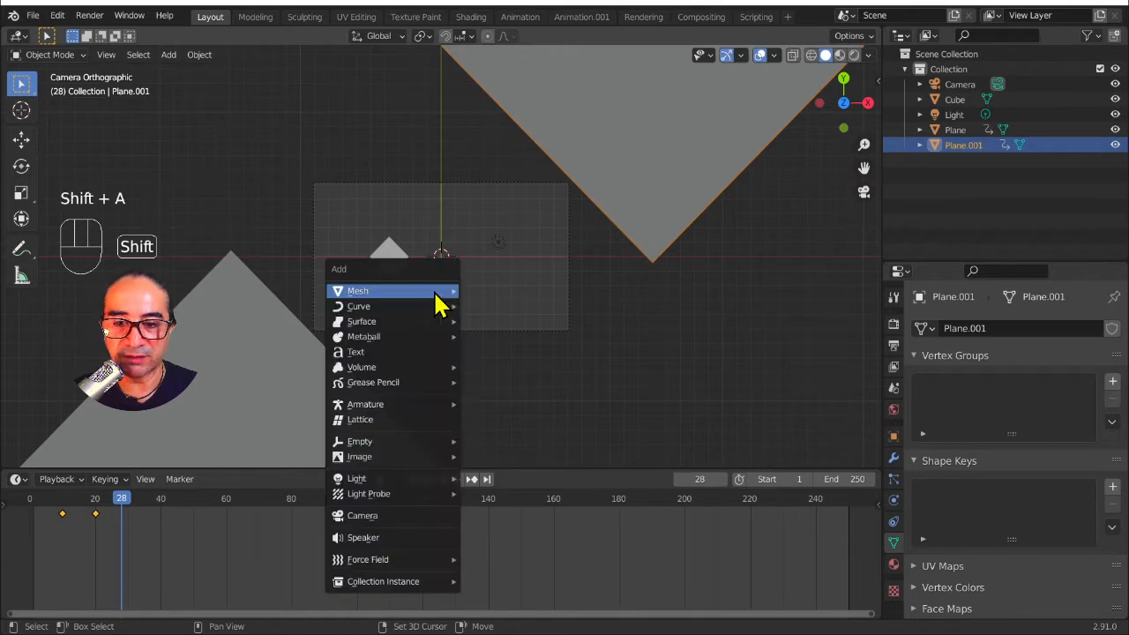
{"action": "mouse_move", "coordinate": [441, 295]}
{"action": "left_click", "coordinate": [516, 297]}
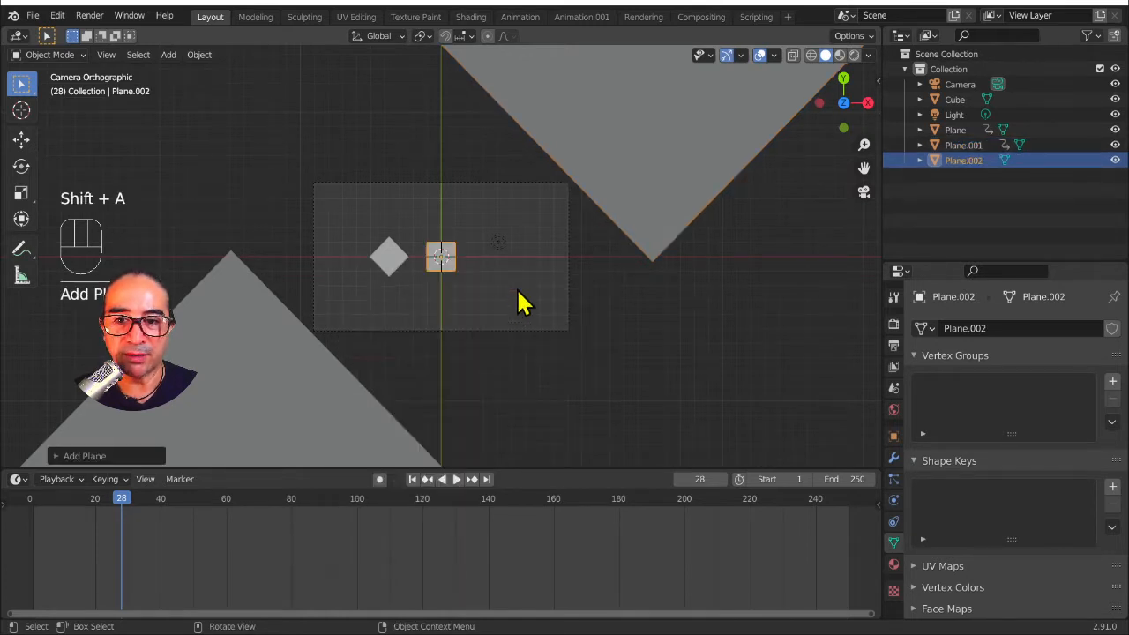
{"action": "scroll", "coordinate": [462, 290], "scroll_direction": "up", "scroll_amount": 5}
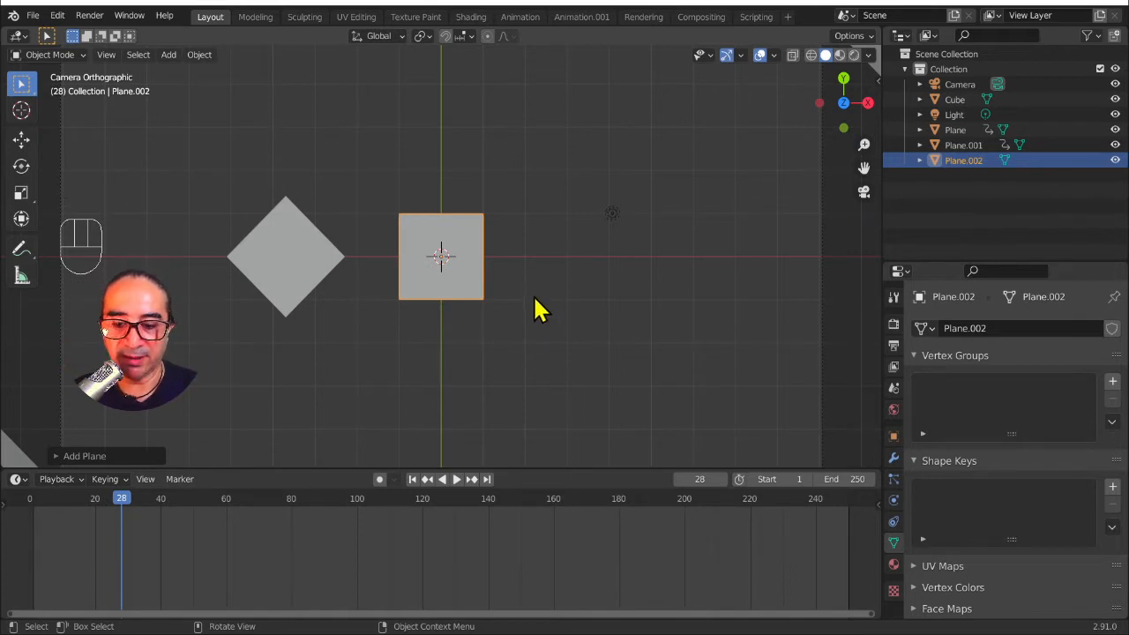
{"action": "key", "text": "g"}
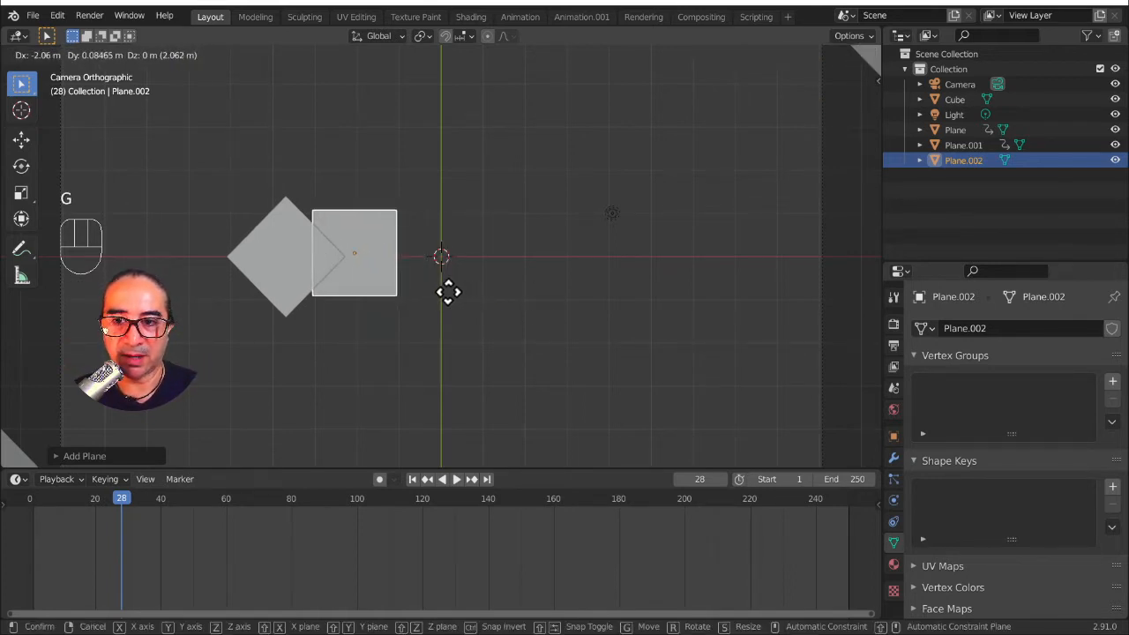
{"action": "left_click", "coordinate": [448, 292]}
Step: Scale the new square plane up to about 1.3 times and adjust its position beside the diamond
{"action": "key", "text": "s"}
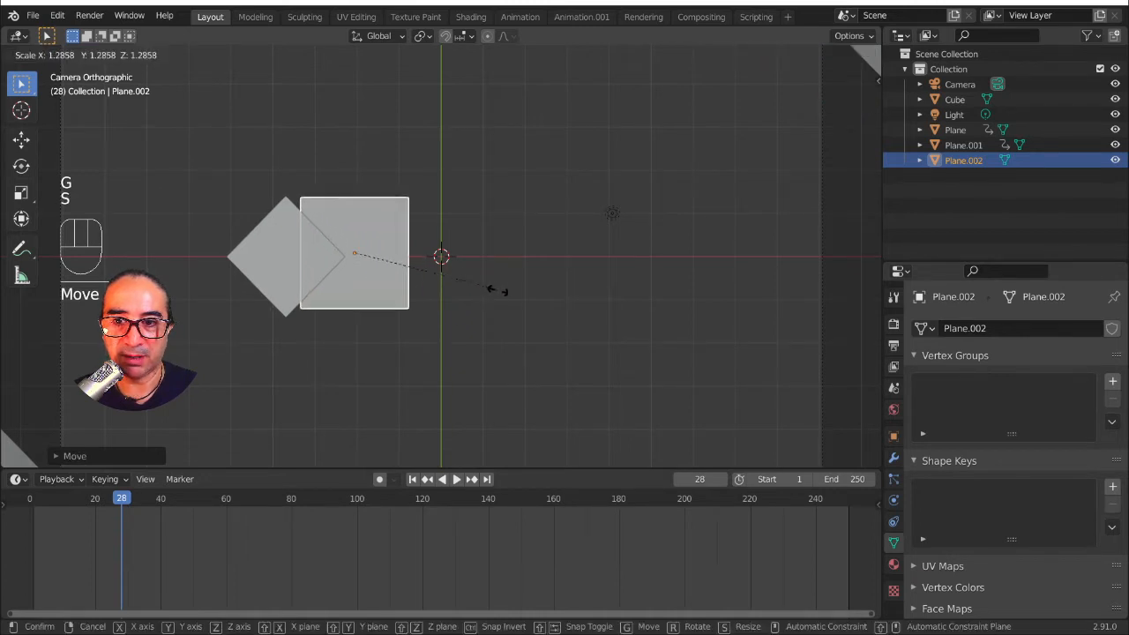
{"action": "key", "text": "g"}
{"action": "left_click", "coordinate": [499, 296]}
{"action": "middle_click_drag", "start_coordinate": [323, 368], "coordinate": [443, 371], "text": "shift"}
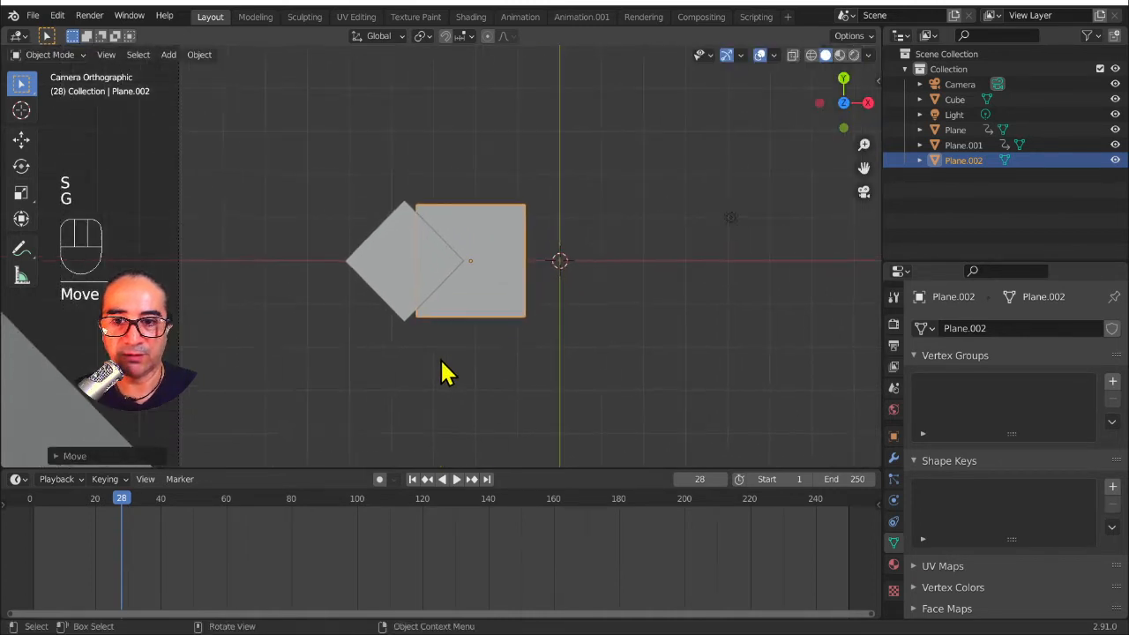
{"action": "scroll", "coordinate": [445, 373], "scroll_direction": "down", "scroll_amount": 5}
{"action": "scroll", "coordinate": [445, 373], "scroll_direction": "up", "scroll_amount": 4}
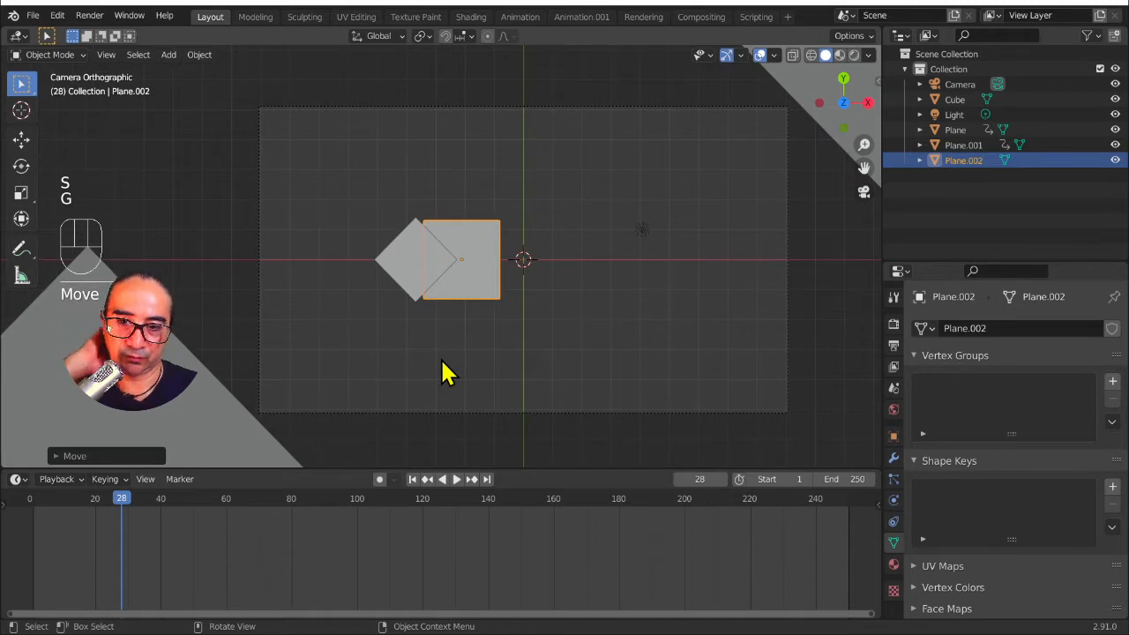
Step: Insert a Location, Rotation & Scale keyframe for the square plane at frame 40
{"action": "mouse_move", "coordinate": [119, 509]}
{"action": "left_mouse_down"}
{"action": "mouse_move", "coordinate": [33, 512]}
{"action": "mouse_move", "coordinate": [110, 510]}
{"action": "mouse_move", "coordinate": [66, 533]}
{"action": "mouse_move", "coordinate": [123, 534]}
{"action": "mouse_move", "coordinate": [40, 524]}
{"action": "mouse_move", "coordinate": [162, 535]}
{"action": "left_mouse_up"}
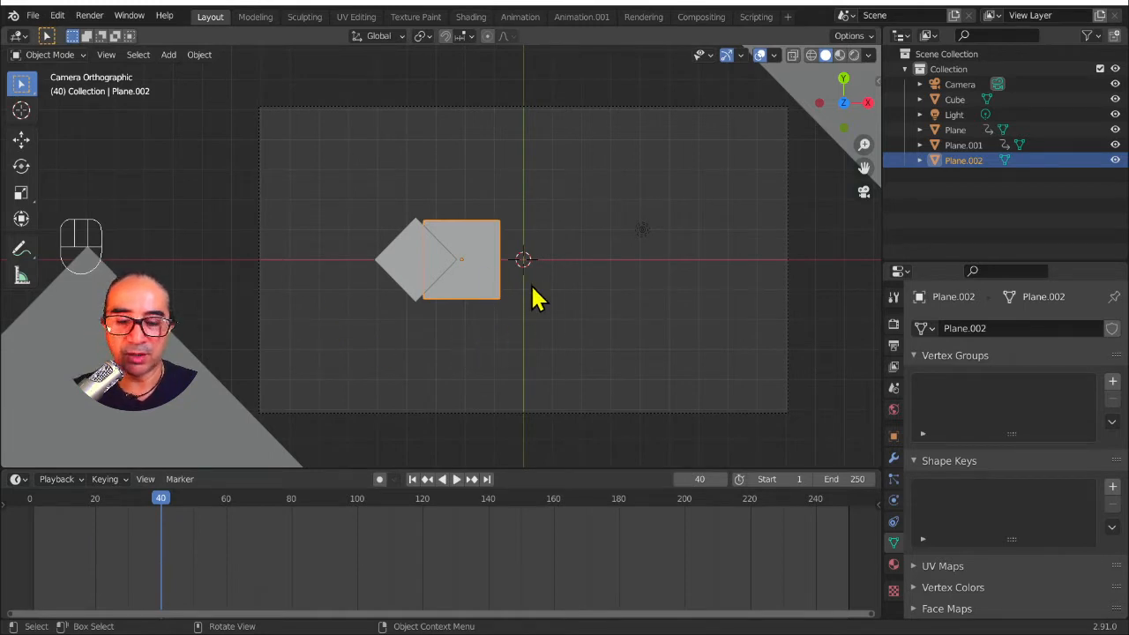
{"action": "key", "text": "i"}
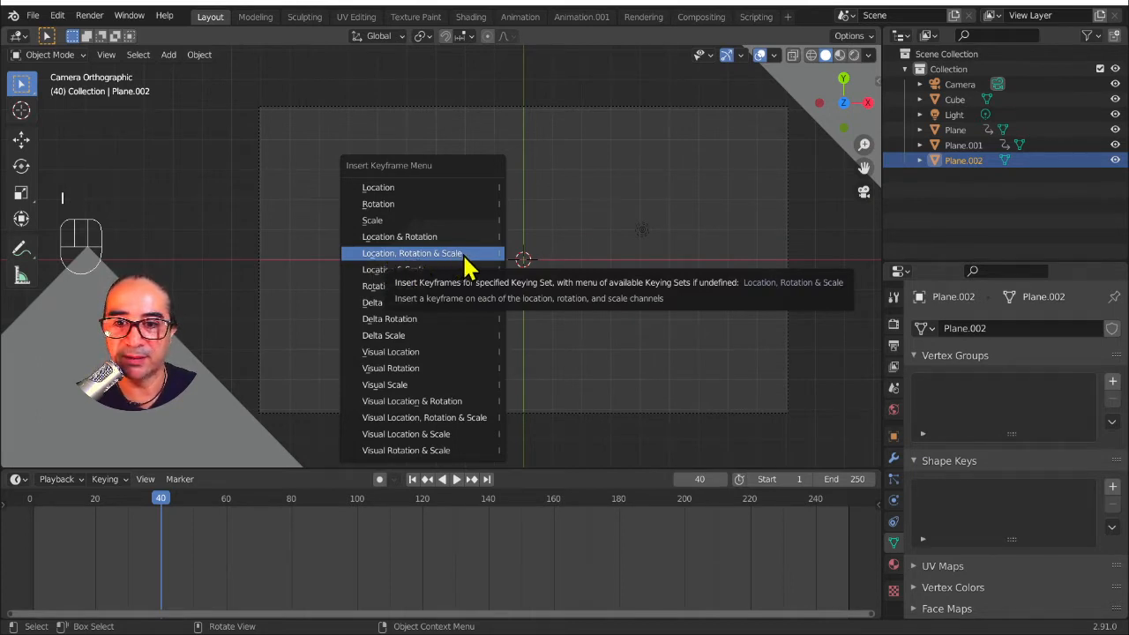
{"action": "left_click", "coordinate": [466, 256]}
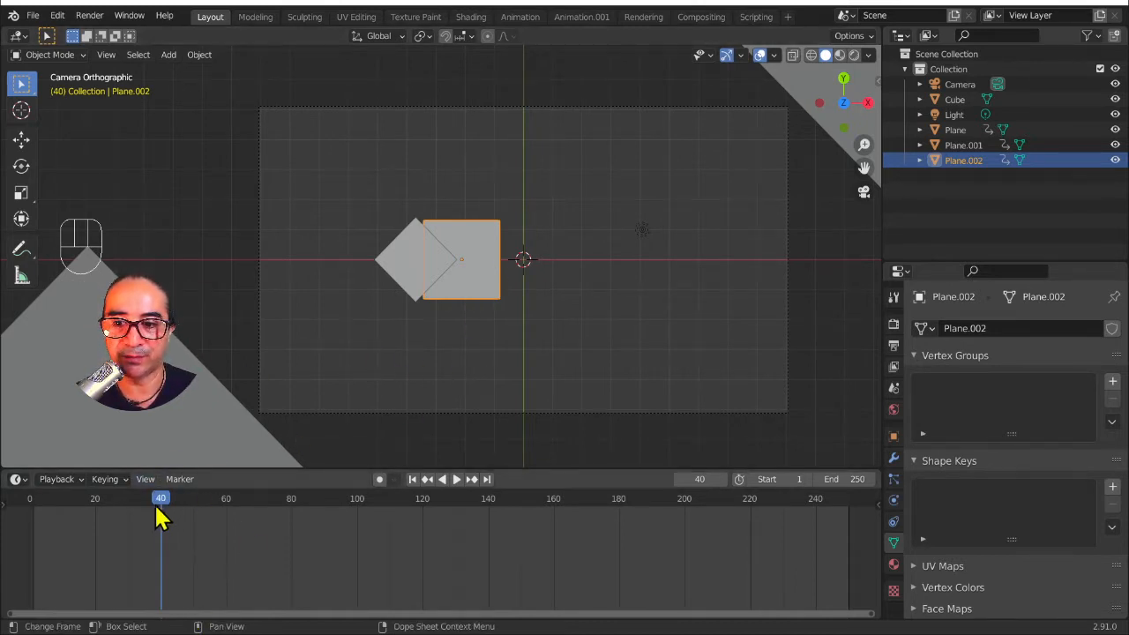
Step: At frame 19, scale the square plane to 0 and insert a Location, Rotation & Scale keyframe
{"action": "left_click_drag", "start_coordinate": [159, 511], "coordinate": [93, 508]}
{"action": "key", "text": "s"}
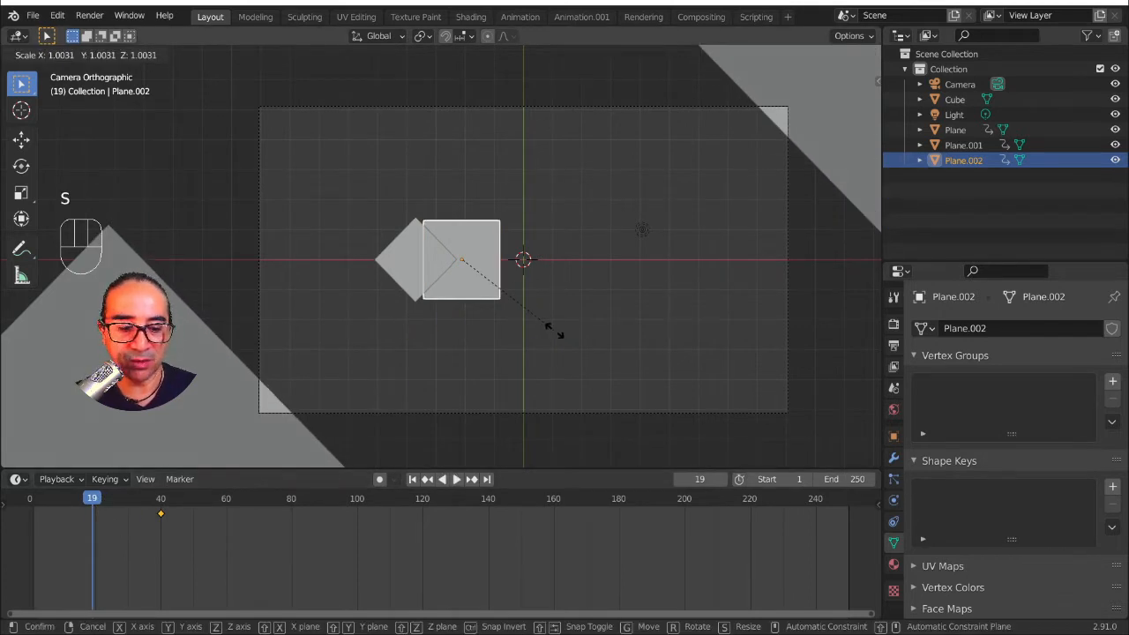
{"action": "key", "text": "0"}
{"action": "key", "text": "Return"}
{"action": "key", "text": "i"}
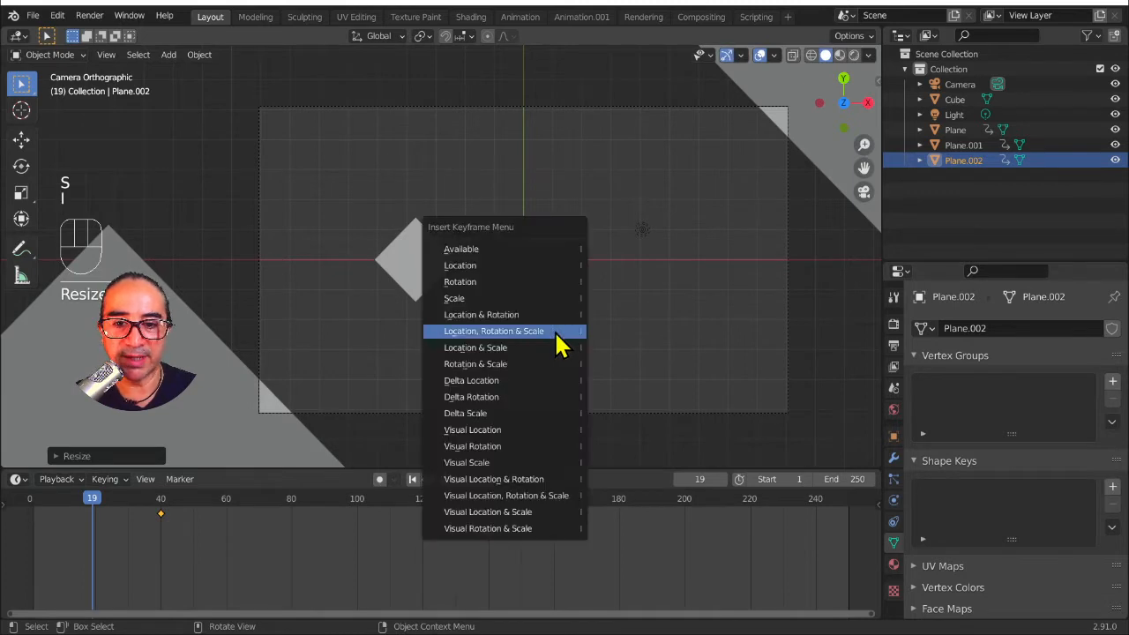
{"action": "left_click", "coordinate": [527, 342]}
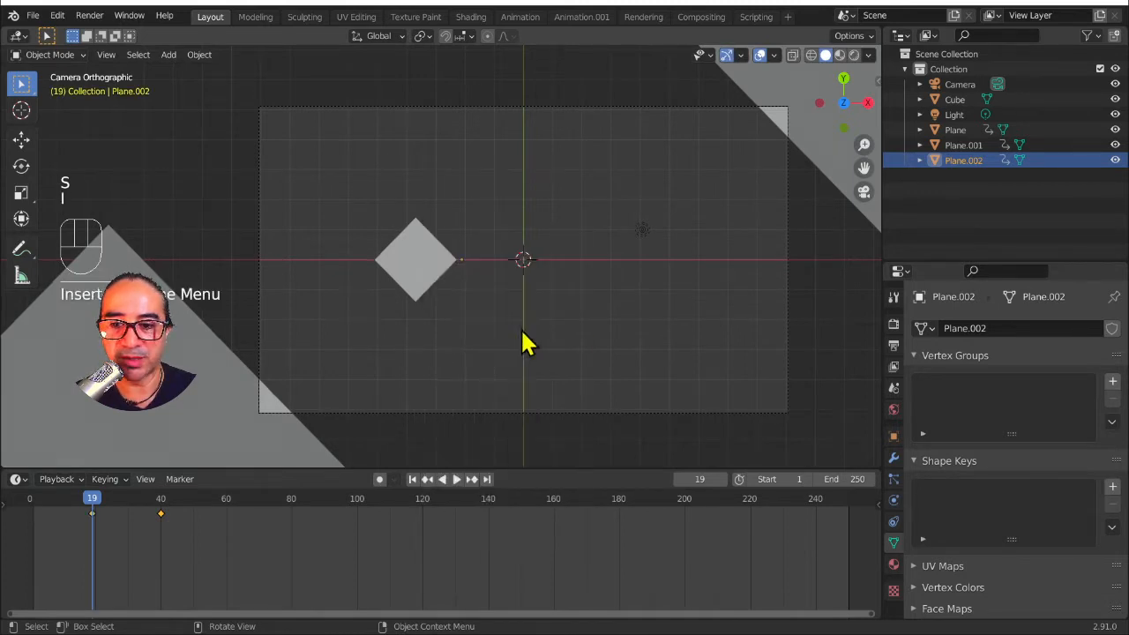
Step: Insert a keyframe at frame 61 that holds the square plane's full-size pose
{"action": "left_click_drag", "start_coordinate": [91, 498], "coordinate": [229, 522]}
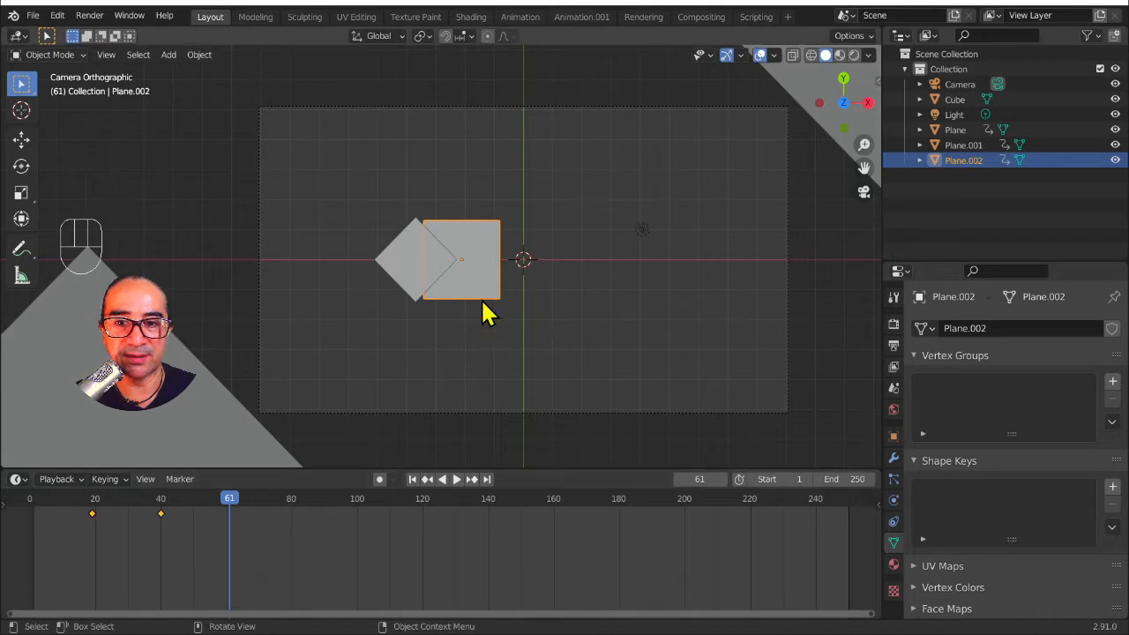
{"action": "key", "text": "i"}
{"action": "left_click", "coordinate": [432, 259]}
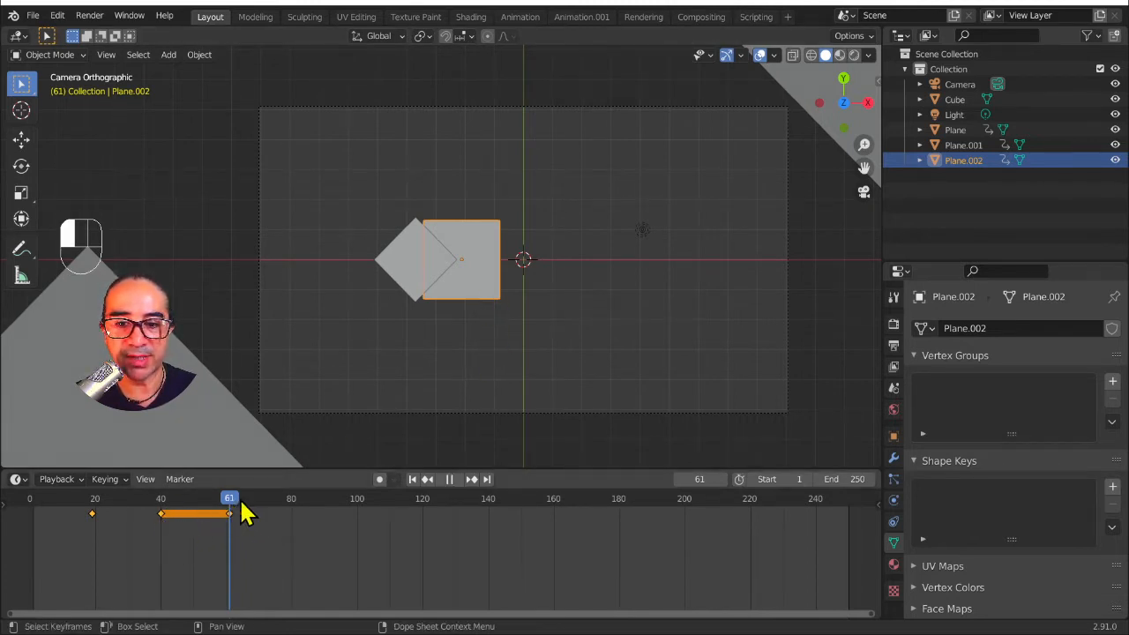
Step: At frame 80, rotate the square plane by 180 degrees
{"action": "left_click_drag", "start_coordinate": [245, 520], "coordinate": [317, 522]}
{"action": "scroll", "coordinate": [308, 525], "scroll_direction": "up", "scroll_amount": 5}
{"action": "middle_click_drag", "start_coordinate": [309, 525], "coordinate": [462, 526]}
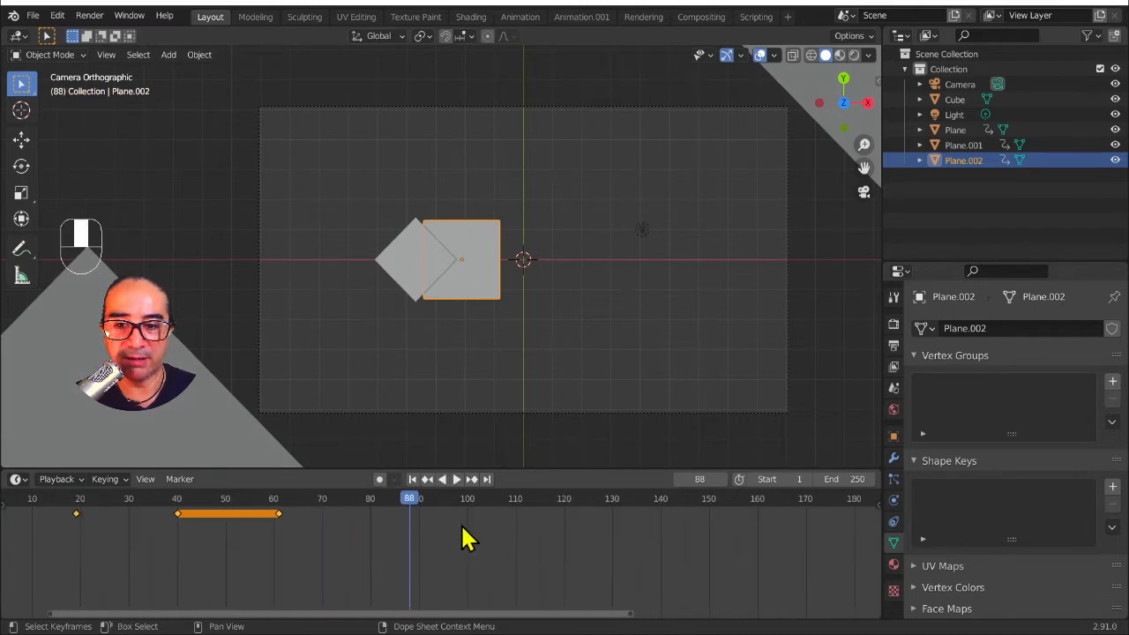
{"action": "left_click_drag", "start_coordinate": [412, 496], "coordinate": [374, 513]}
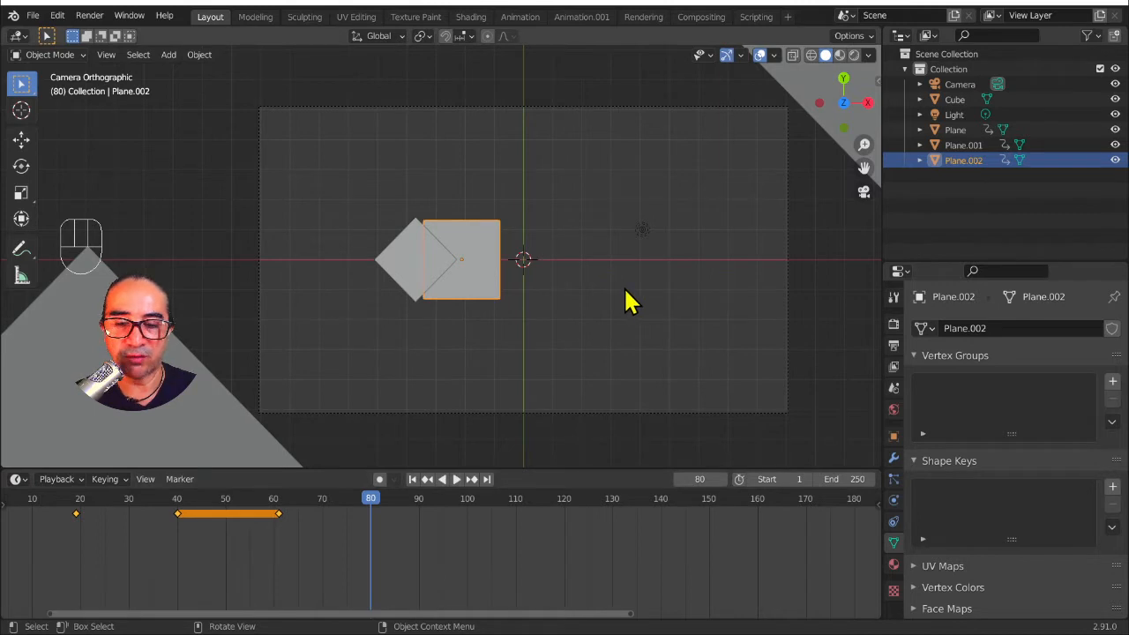
{"action": "key", "text": "r"}
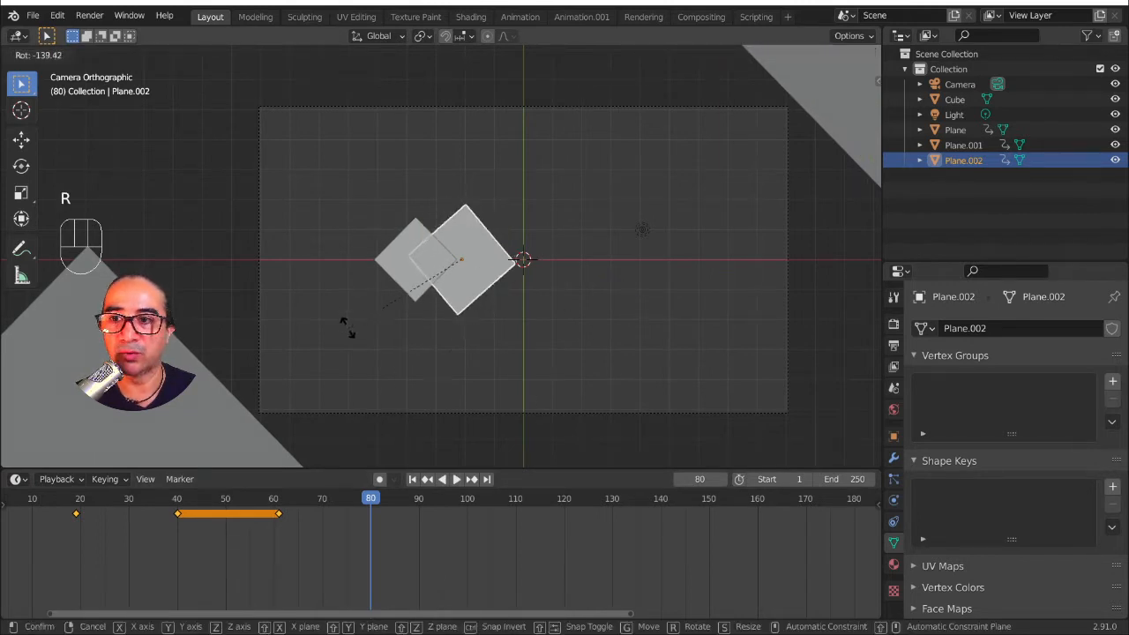
{"action": "type", "text": "1"}
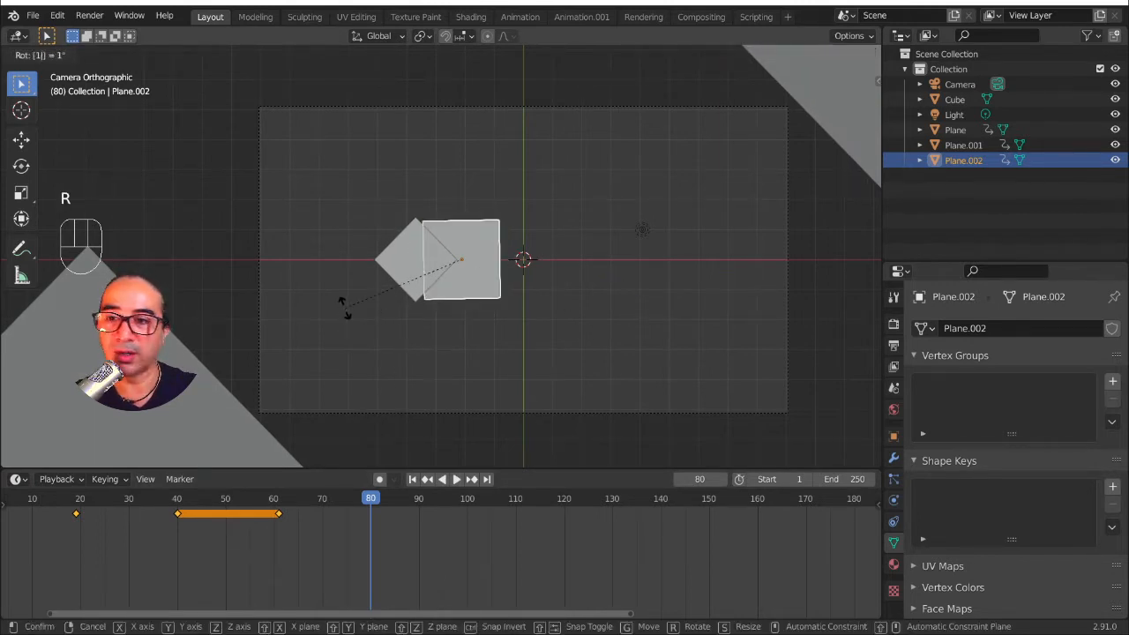
{"action": "type", "text": "80"}
{"action": "key", "text": "Return"}
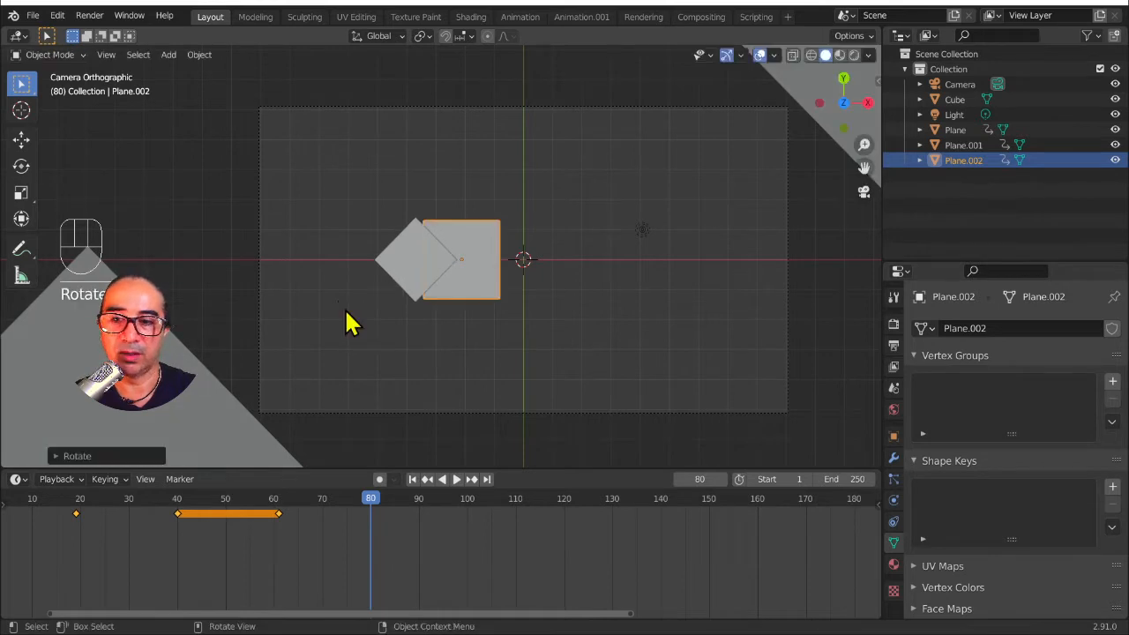
Step: Move the square plane along X past the right edge of the camera frame and insert a Location, Rotation & Scale keyframe at frame 80
{"action": "key", "text": "g"}
{"action": "key", "text": "y"}
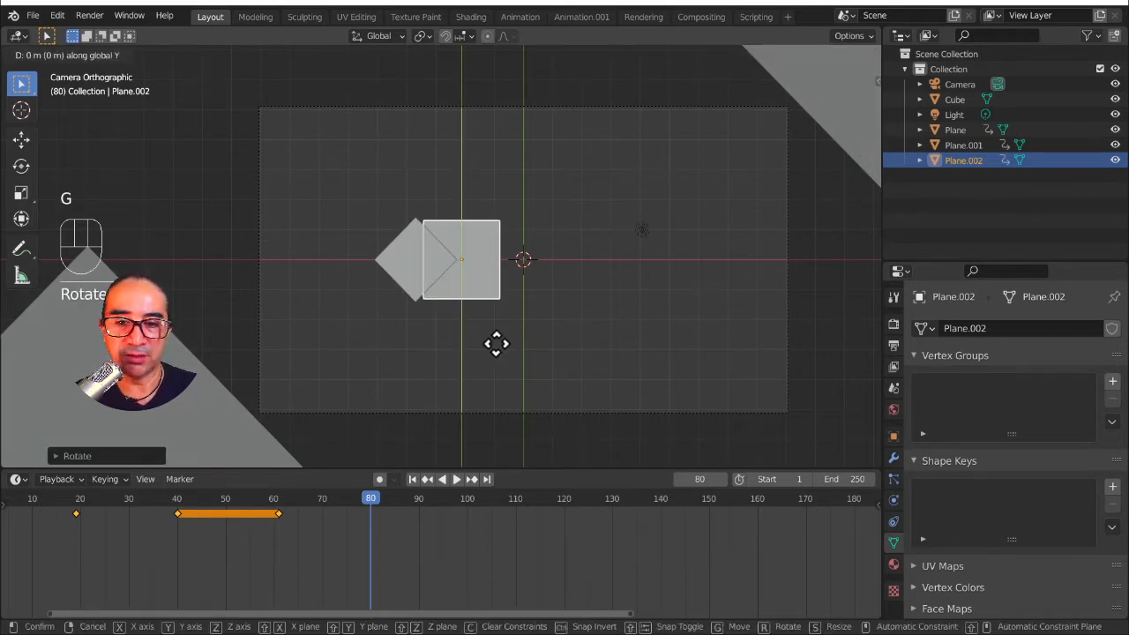
{"action": "key", "text": "x"}
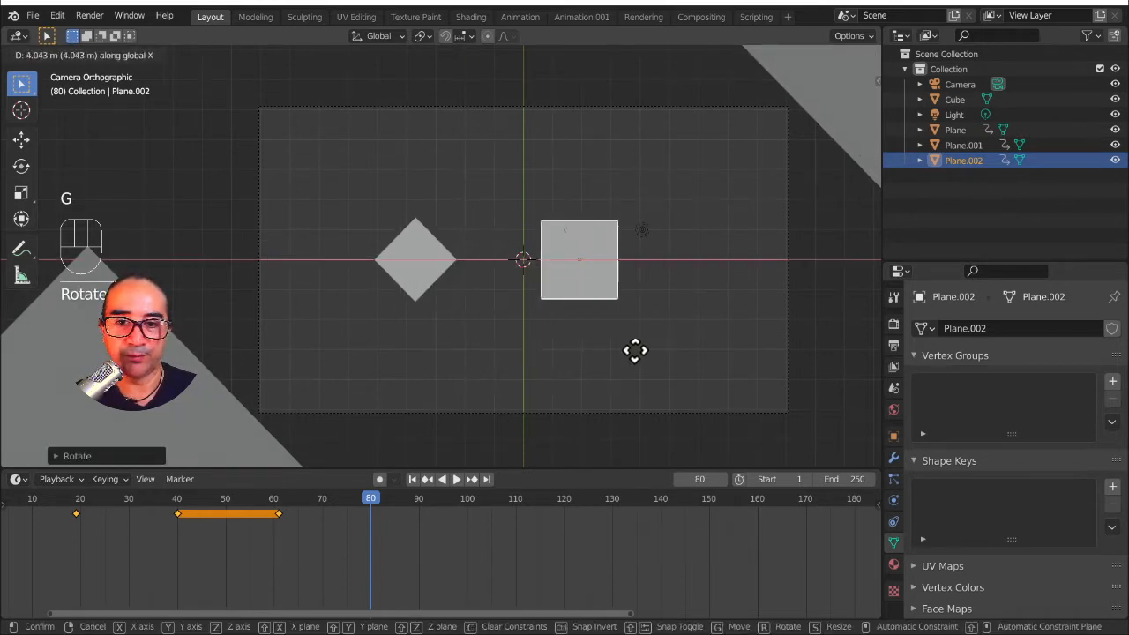
{"action": "left_click", "coordinate": [867, 355]}
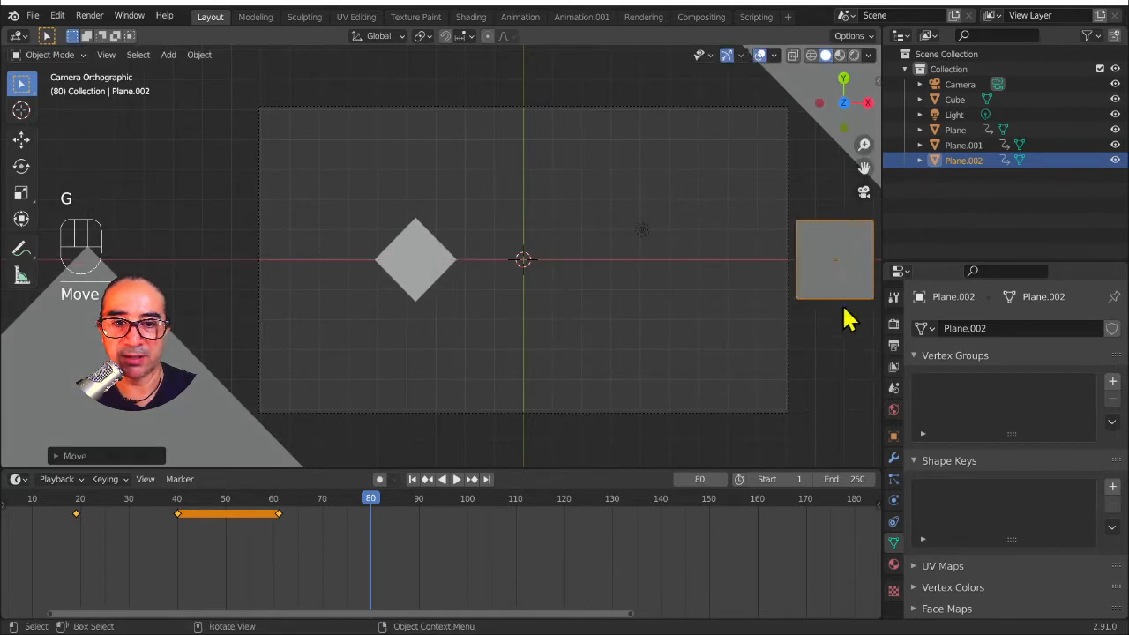
{"action": "key", "text": "i"}
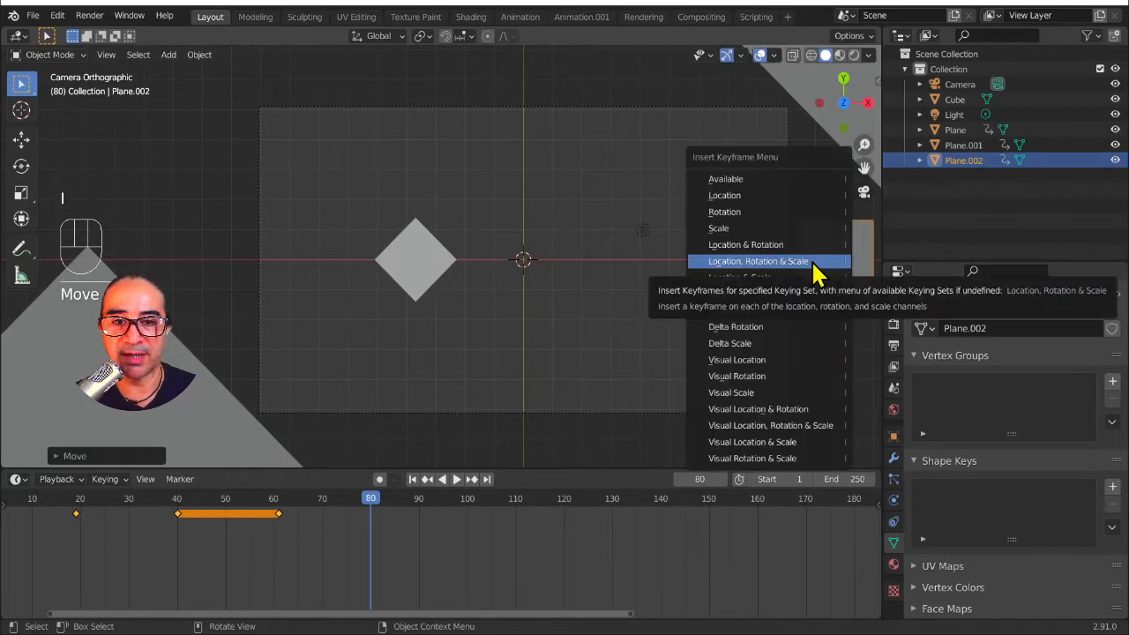
{"action": "left_click", "coordinate": [811, 261]}
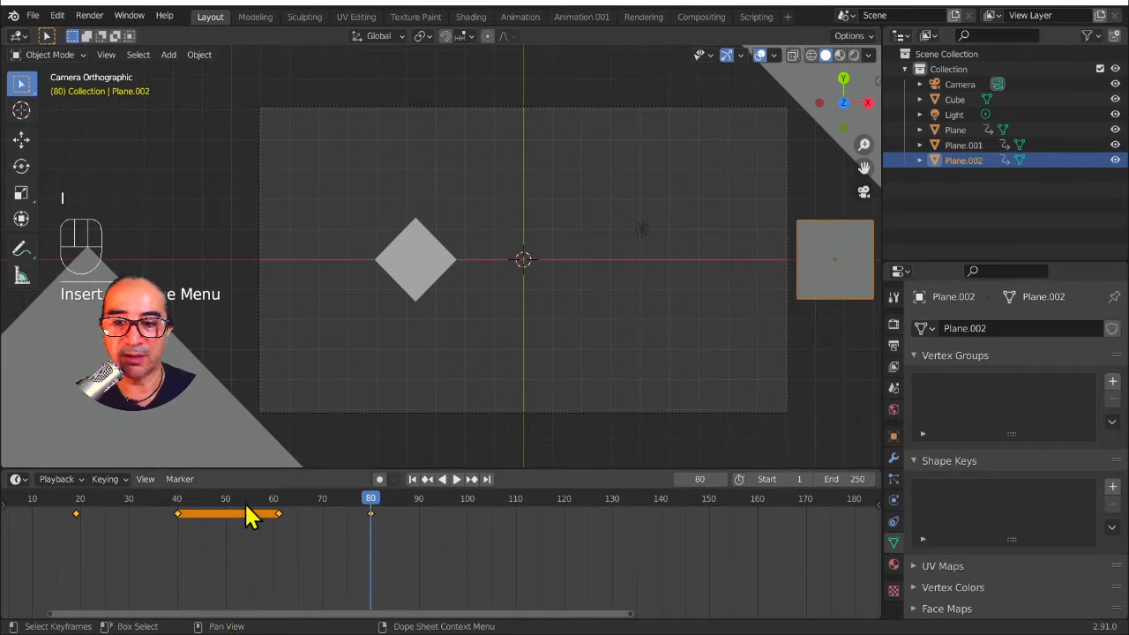
Step: Compare the square plane's keyframes at 61 and 80, and at frame 80 rotate it clockwise so its sides end up axis-aligned
{"action": "left_click_drag", "start_coordinate": [244, 502], "coordinate": [371, 497]}
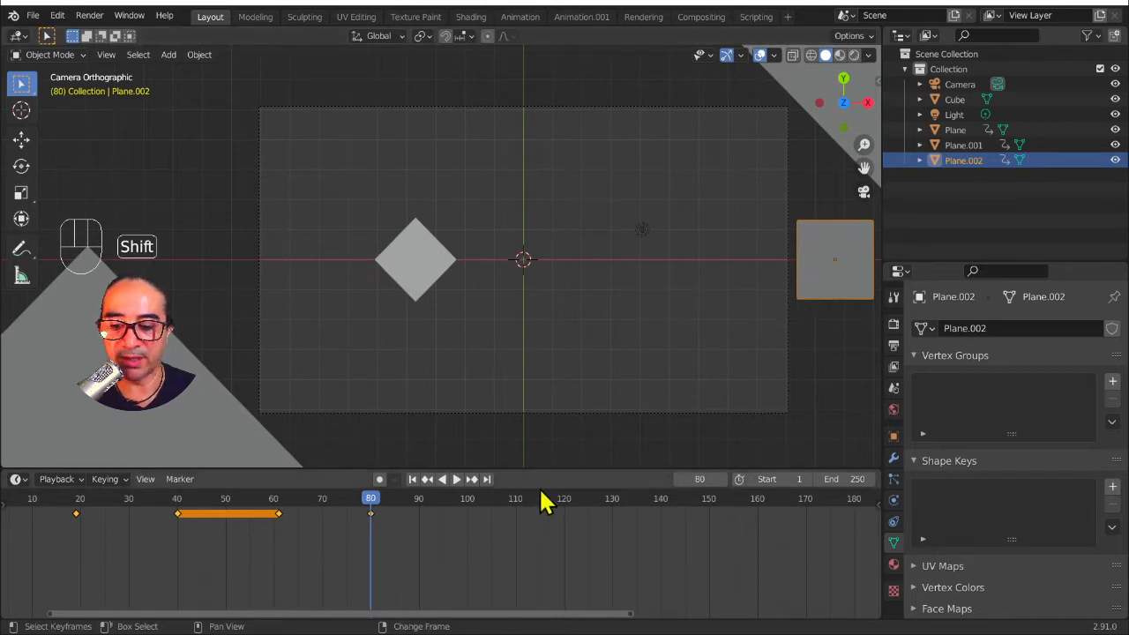
{"action": "middle_click_drag", "start_coordinate": [768, 282], "coordinate": [572, 301], "text": "shift"}
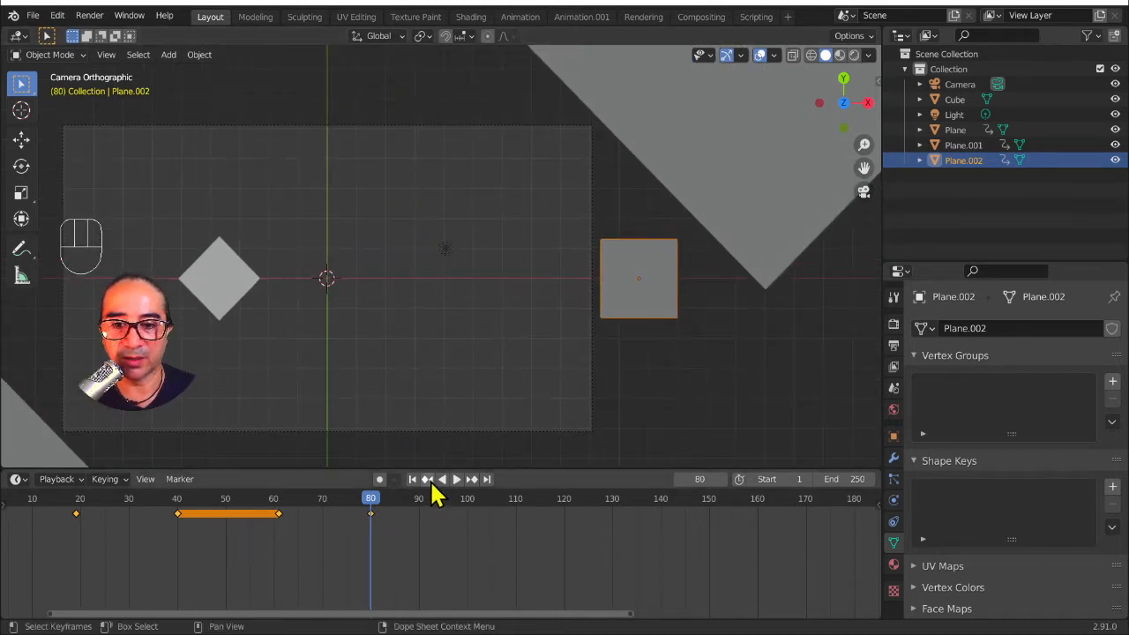
{"action": "left_click", "coordinate": [428, 480]}
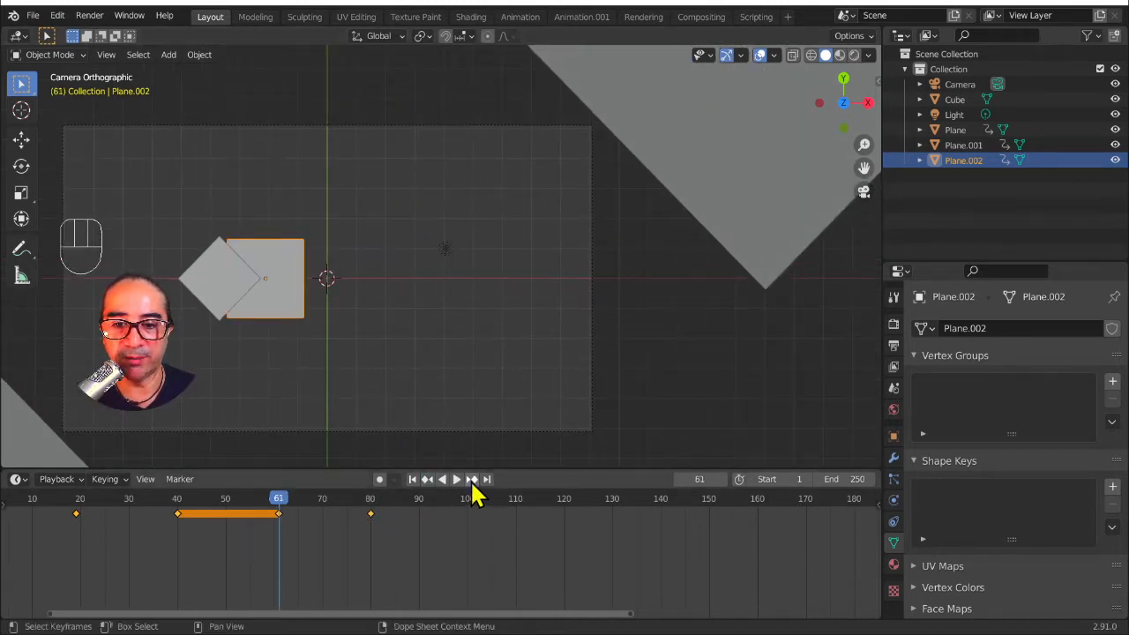
{"action": "left_click", "coordinate": [473, 481]}
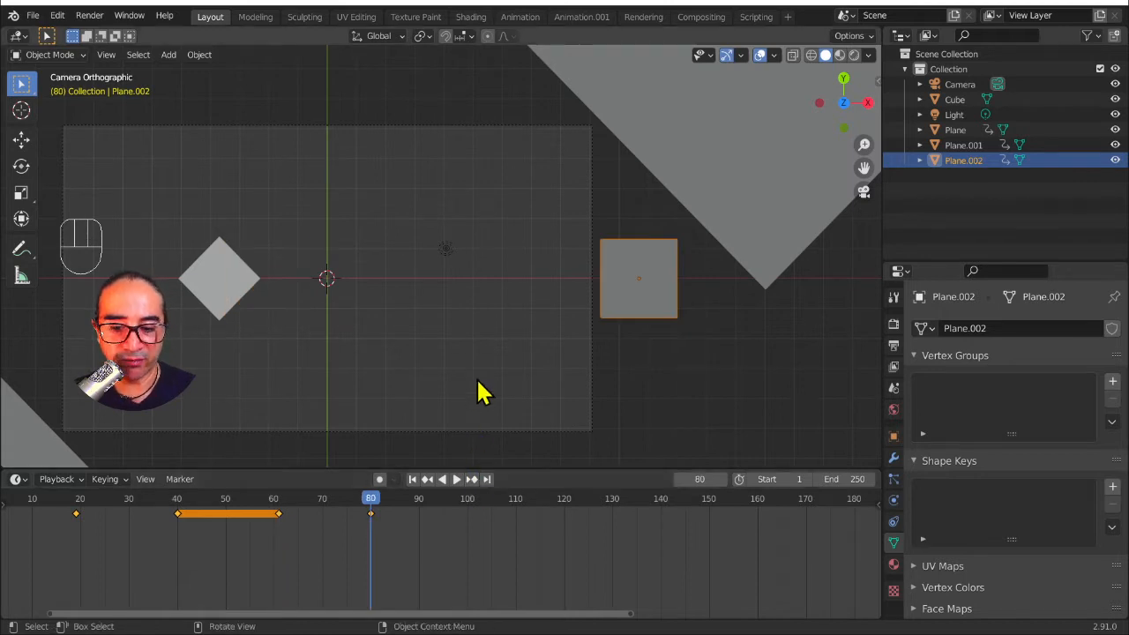
{"action": "key", "text": "r"}
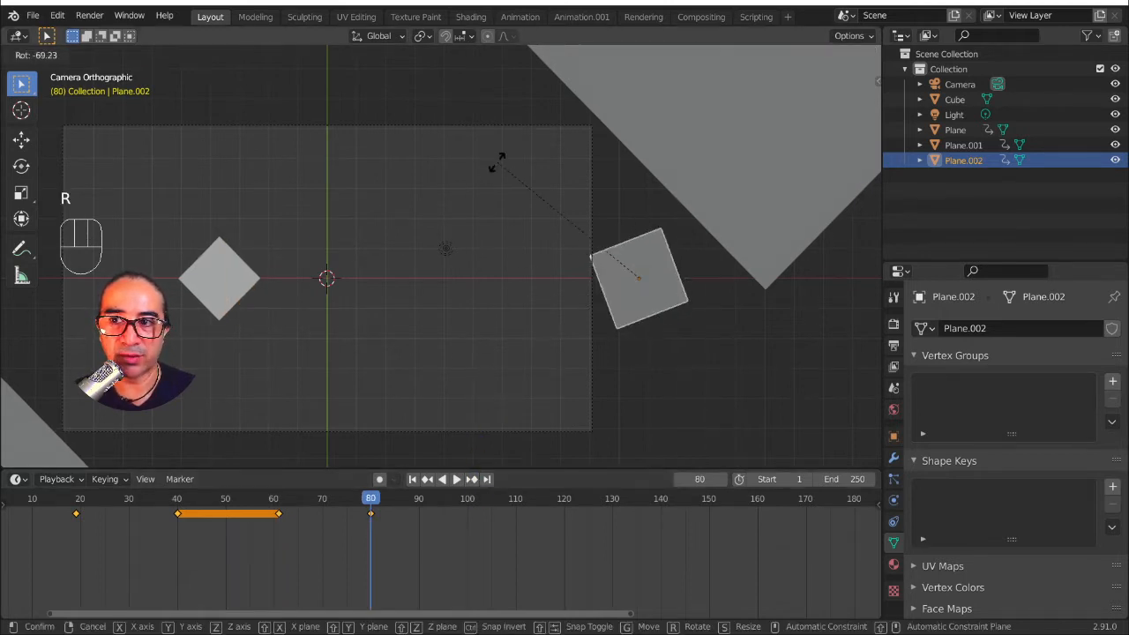
{"action": "type", "text": "1"}
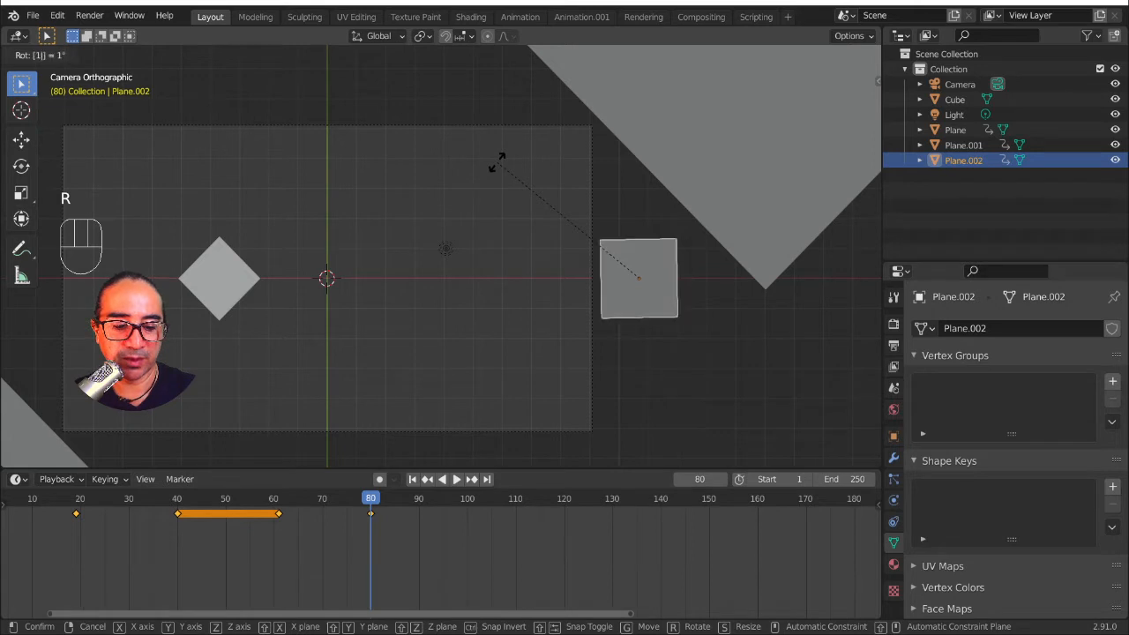
{"action": "key", "text": "BackSpace"}
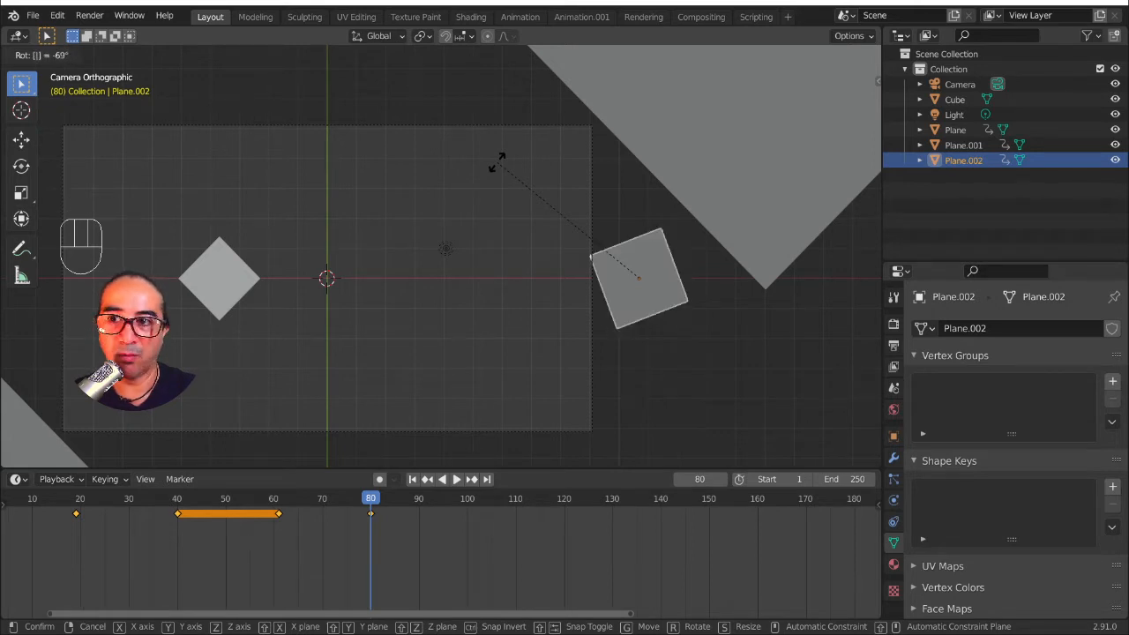
{"action": "type", "text": "90"}
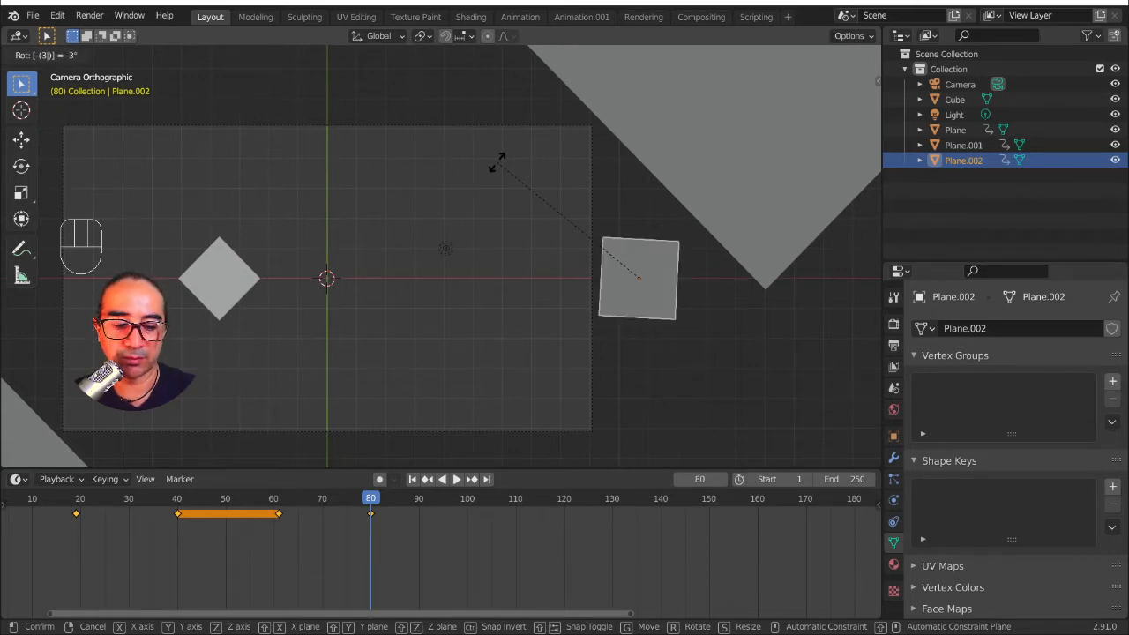
{"action": "key", "text": "Return"}
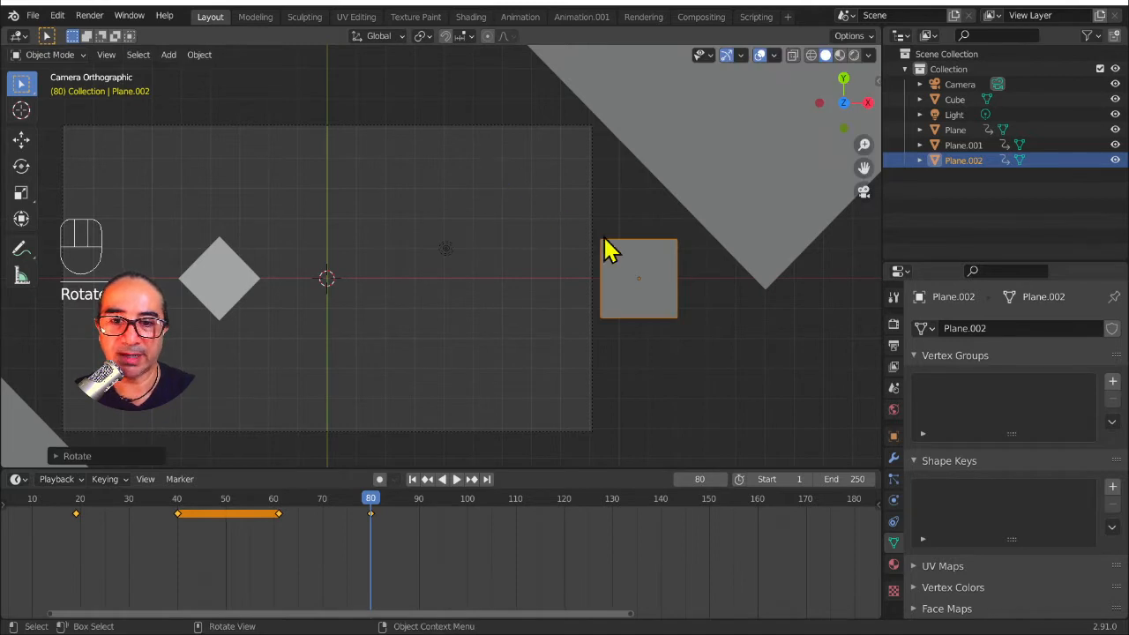
Step: Keyframe the square plane's axis-aligned pose at frame 80 and review its roll between frames 61 and 80
{"action": "key", "text": "i"}
{"action": "left_click", "coordinate": [612, 290]}
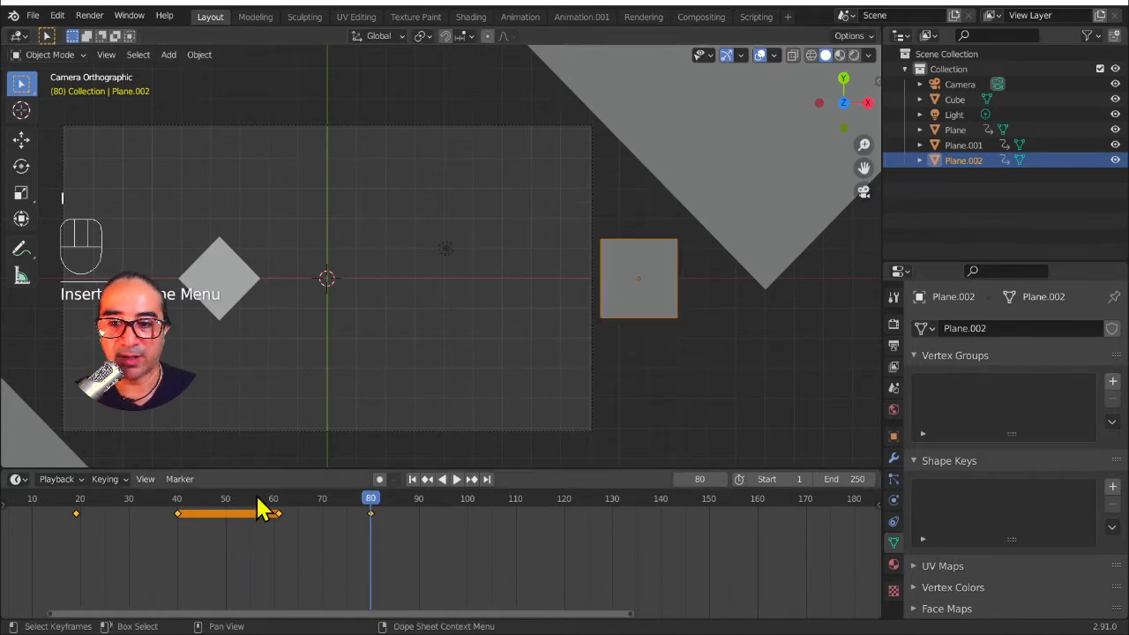
{"action": "left_click_drag", "start_coordinate": [256, 496], "coordinate": [372, 517]}
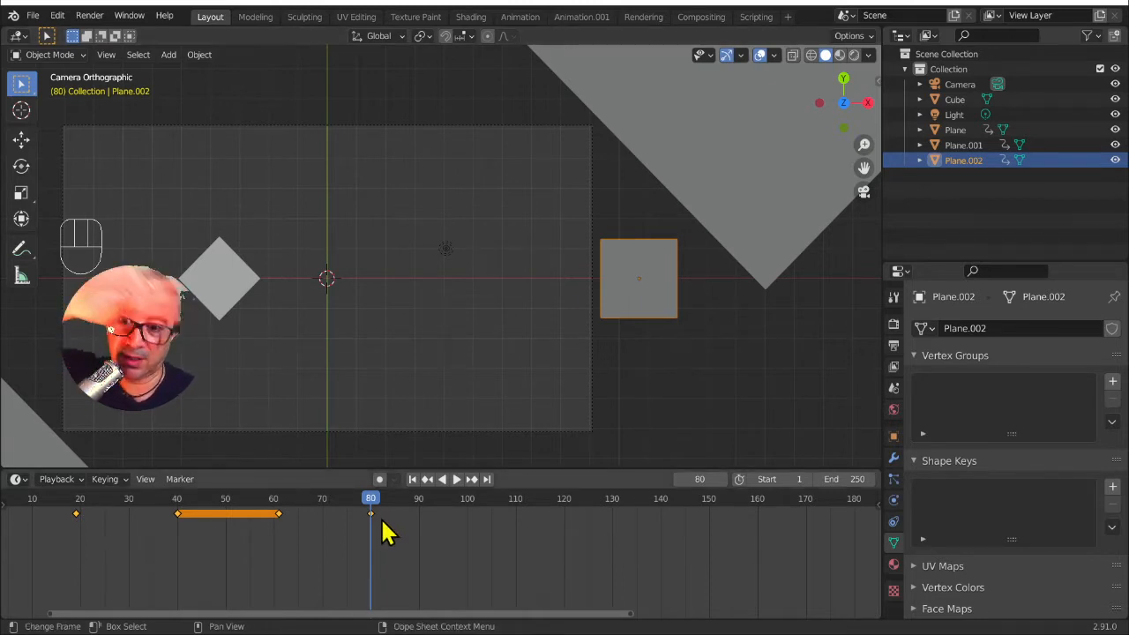
{"action": "left_click_drag", "start_coordinate": [283, 512], "coordinate": [404, 527]}
{"action": "key", "text": "space"}
{"action": "middle_click_drag", "start_coordinate": [333, 532], "coordinate": [441, 534], "text": "shift"}
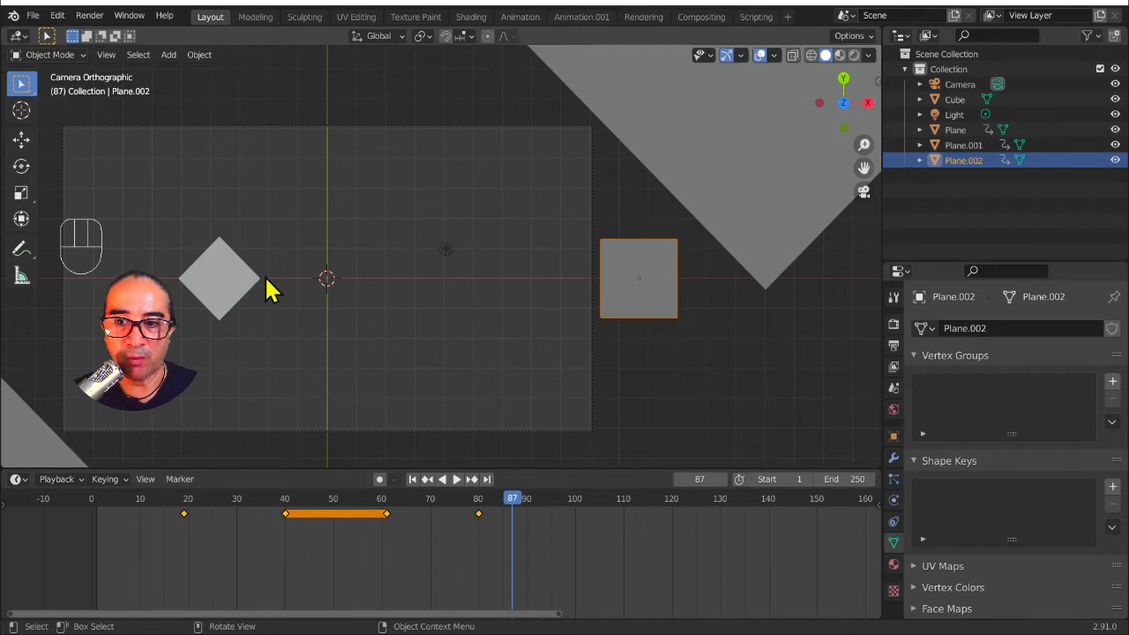
Step: Move the cube straight down along Z so it sits below the level of the planes
{"action": "key", "text": "shift"}
{"action": "scroll", "coordinate": [323, 358], "scroll_direction": "down", "scroll_amount": 4}
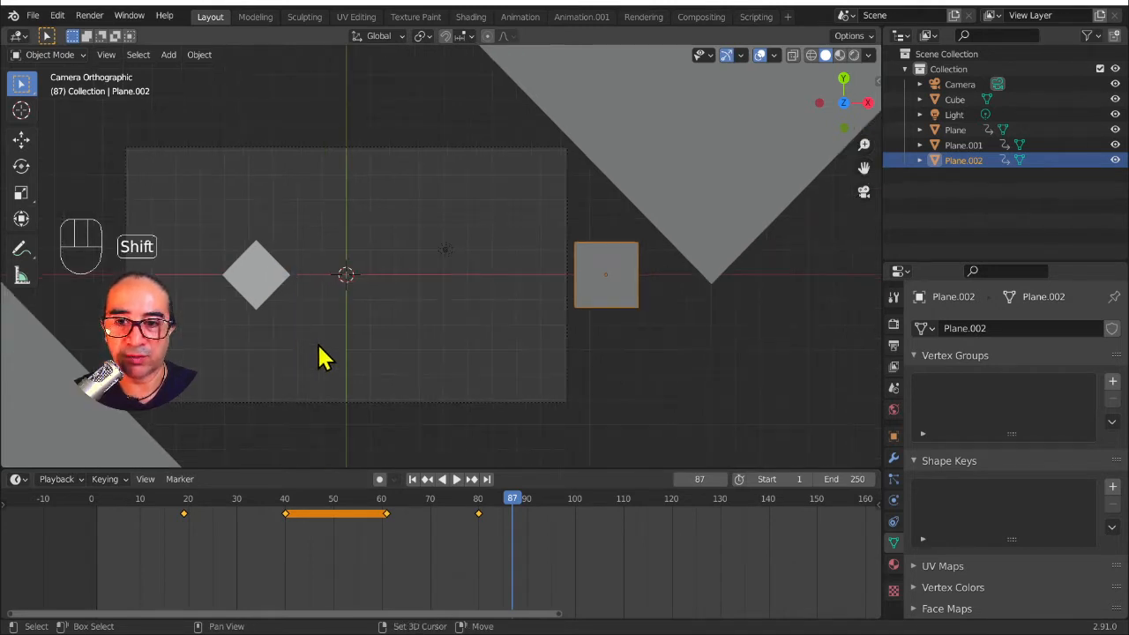
{"action": "middle_click_drag", "start_coordinate": [335, 454], "coordinate": [427, 282]}
{"action": "left_click", "coordinate": [386, 256]}
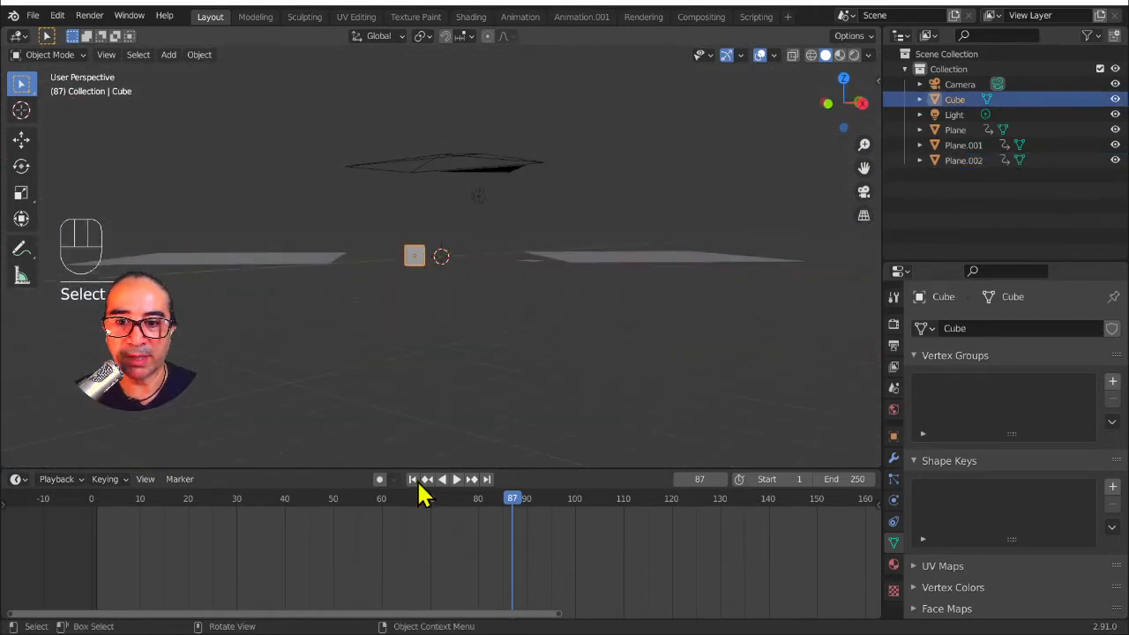
{"action": "key", "text": "g"}
{"action": "left_click", "coordinate": [509, 348]}
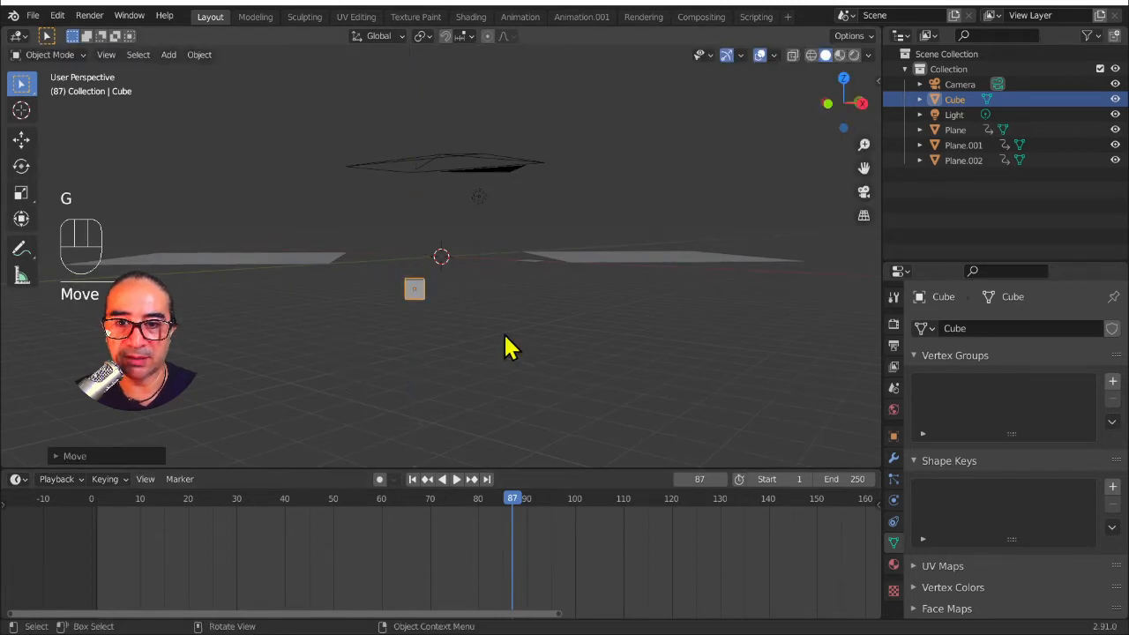
Step: Try to lower the square plane along Z at frame 69 and test the new height by playing the animation
{"action": "left_click", "coordinate": [529, 276]}
{"action": "middle_click_drag", "start_coordinate": [529, 277], "coordinate": [617, 318]}
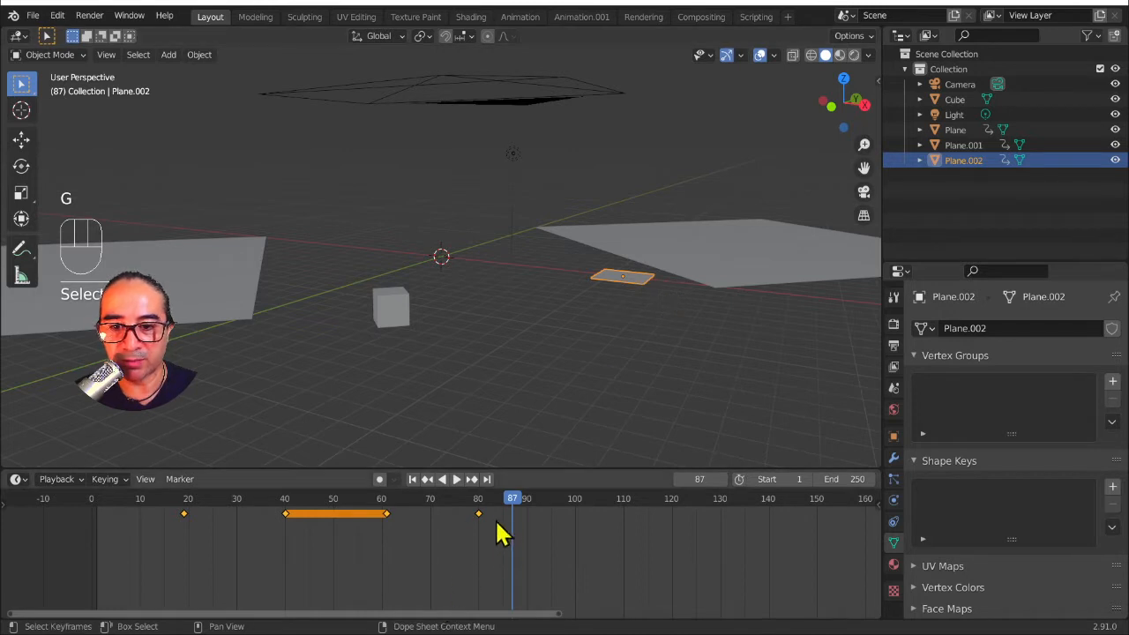
{"action": "left_click_drag", "start_coordinate": [496, 514], "coordinate": [394, 541]}
{"action": "key", "text": "space"}
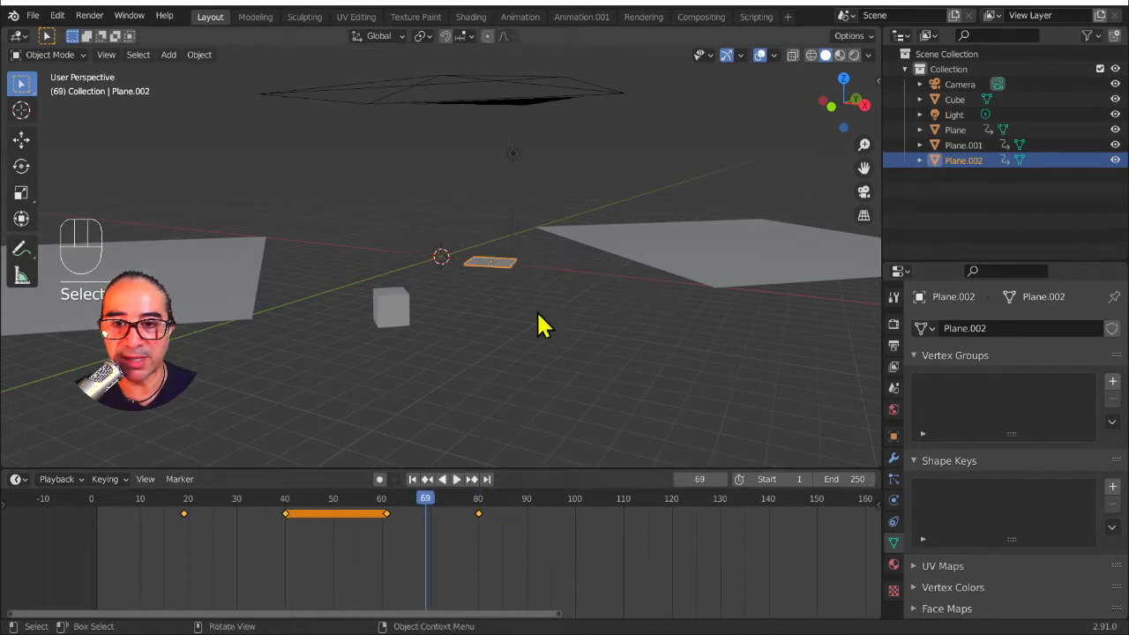
{"action": "key", "text": "g"}
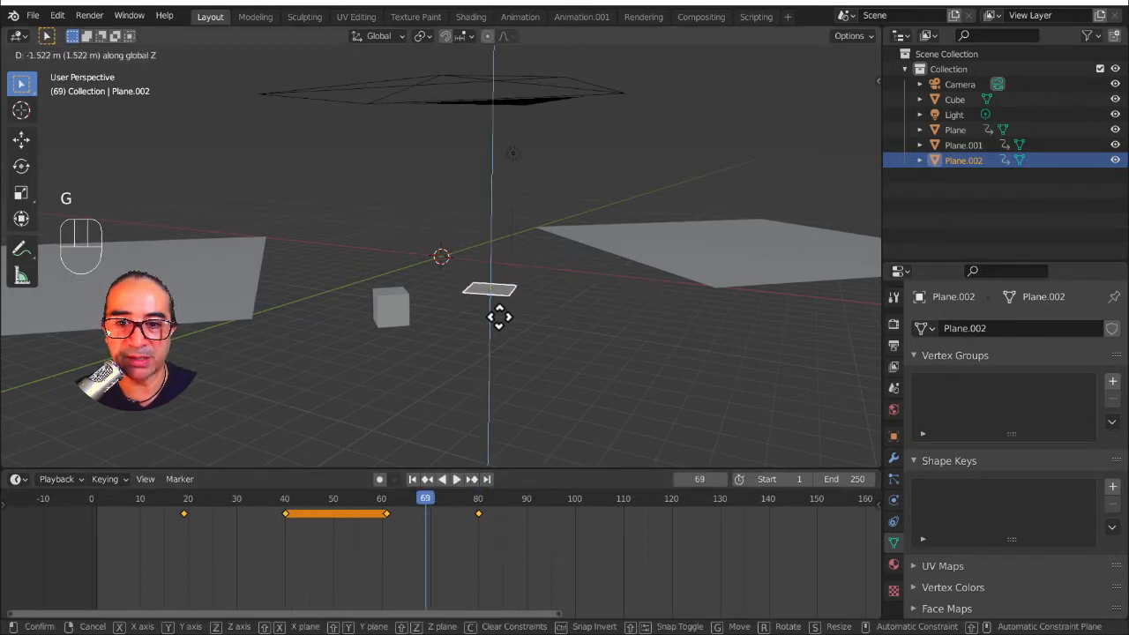
{"action": "left_click", "coordinate": [501, 332]}
{"action": "key", "text": "space"}
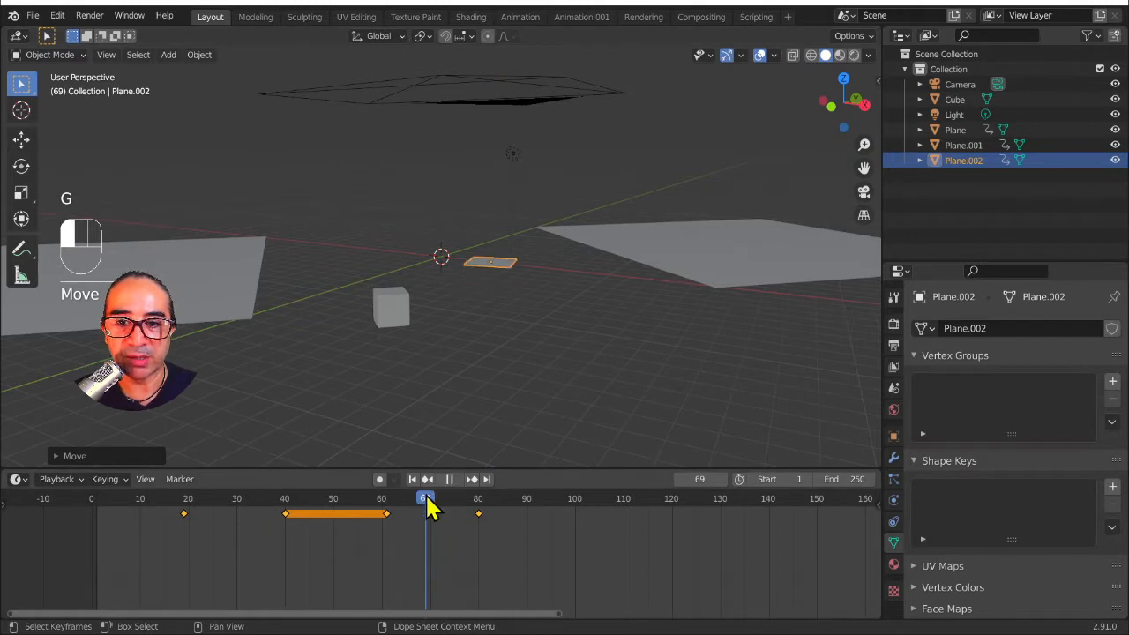
{"action": "key", "text": "space"}
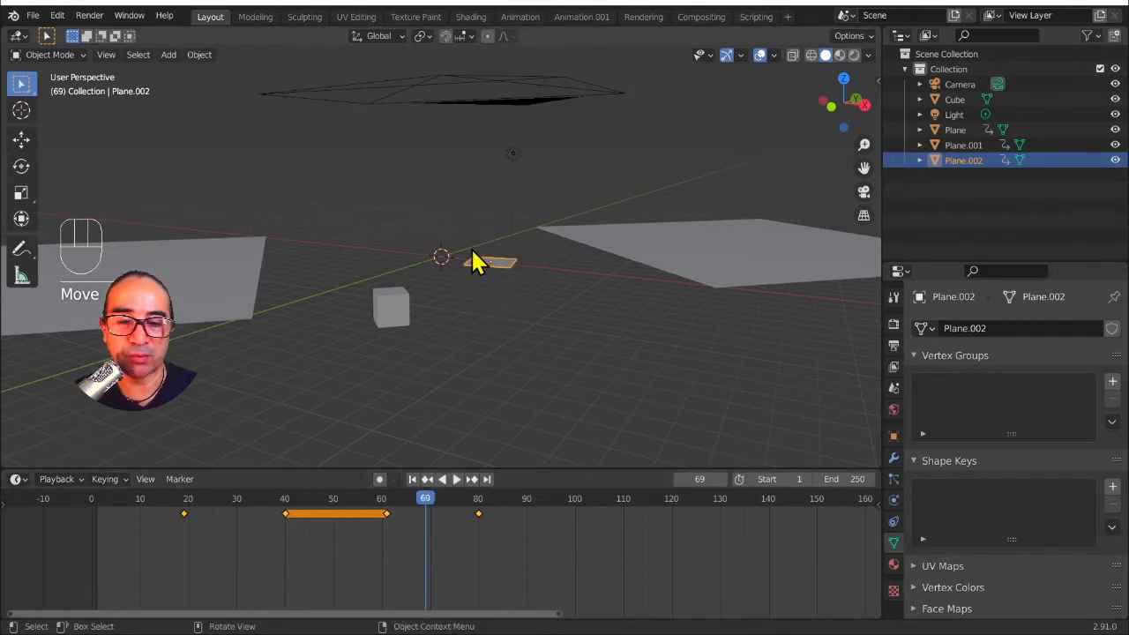
Step: With the left diagonal plane selected, switch to the Animation.001 workspace, enlarge the Graph Editor and inspect the plane's transform channels
{"action": "left_click", "coordinate": [226, 315]}
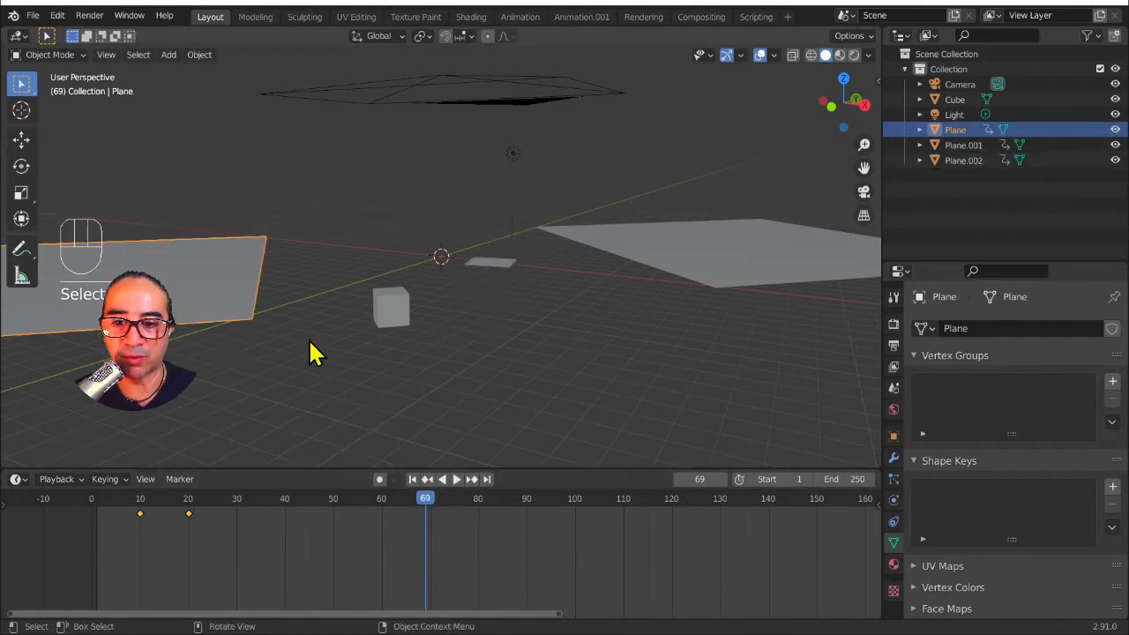
{"action": "left_click", "coordinate": [582, 17]}
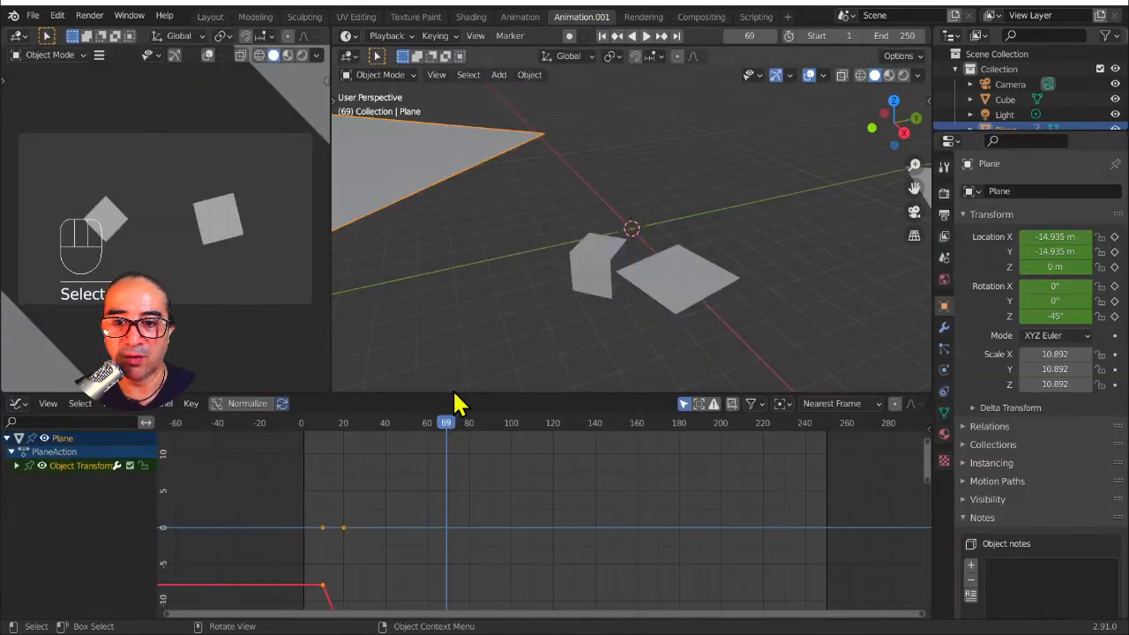
{"action": "left_click_drag", "start_coordinate": [455, 391], "coordinate": [461, 328]}
{"action": "middle_click_drag", "start_coordinate": [355, 549], "coordinate": [431, 497], "text": "ctrl"}
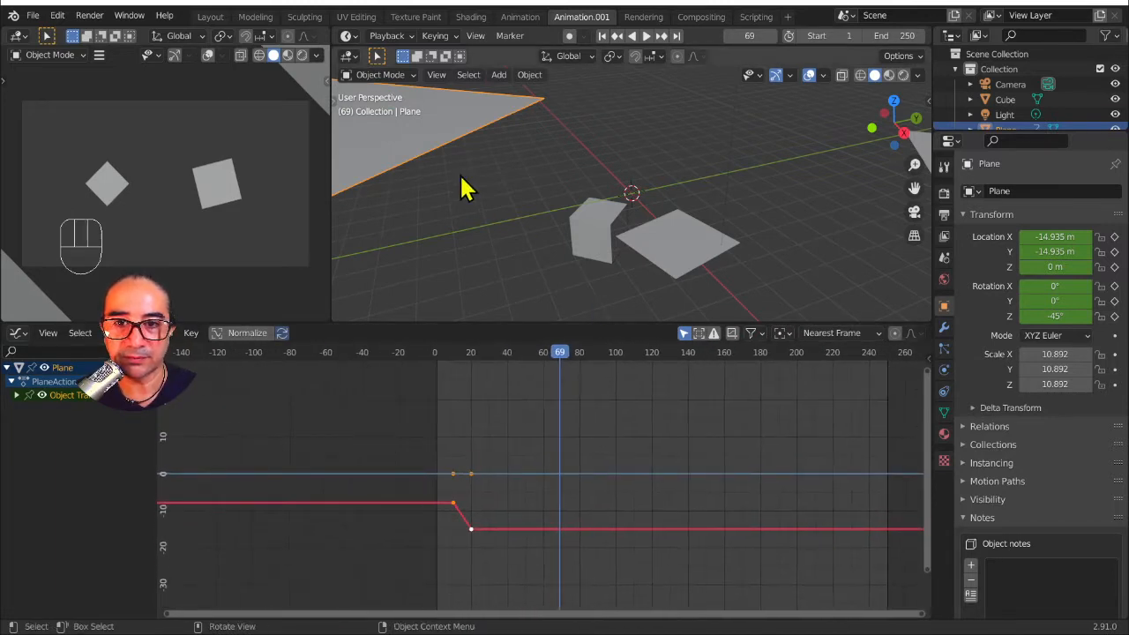
{"action": "scroll", "coordinate": [478, 215], "scroll_direction": "up", "scroll_amount": 3}
{"action": "middle_click_drag", "start_coordinate": [478, 215], "coordinate": [544, 236]}
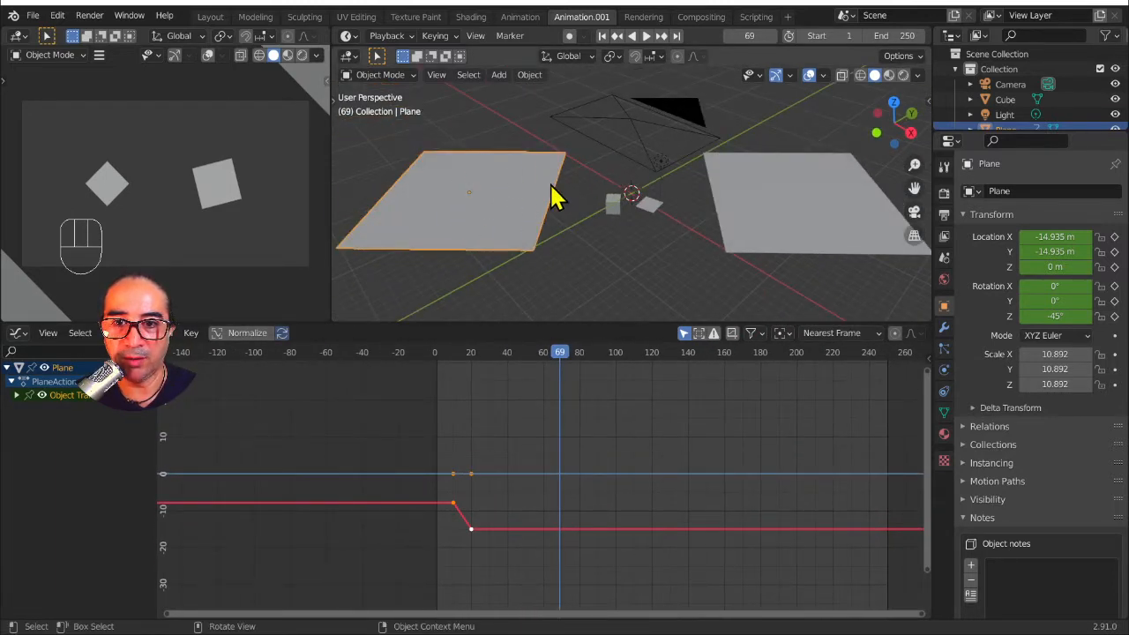
{"action": "middle_click_drag", "start_coordinate": [555, 196], "coordinate": [567, 222]}
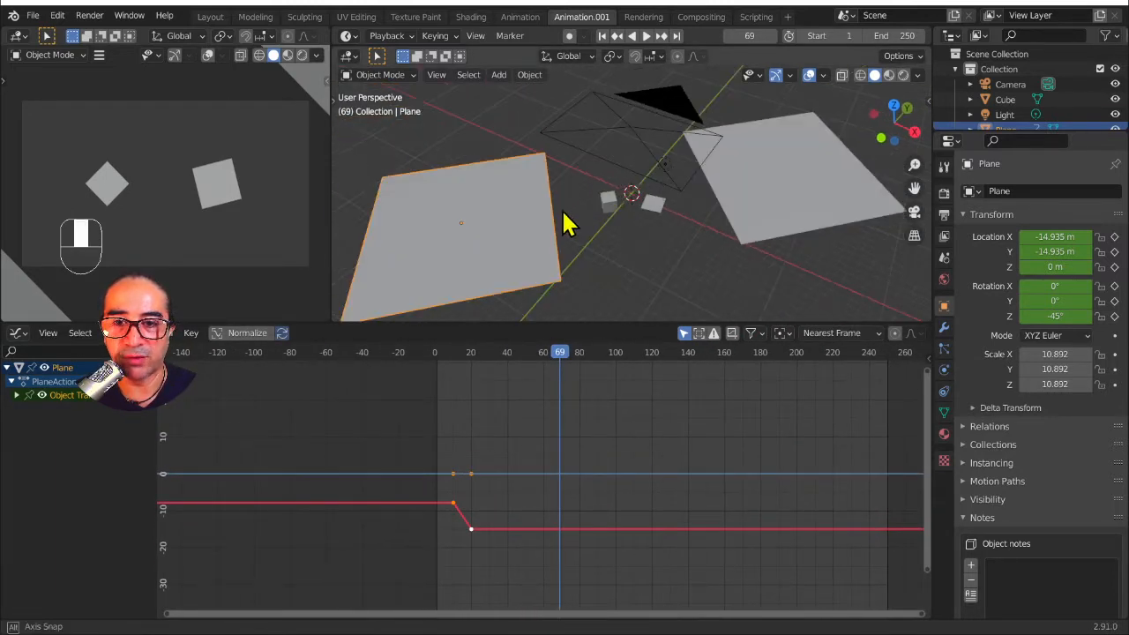
{"action": "left_click", "coordinate": [18, 396]}
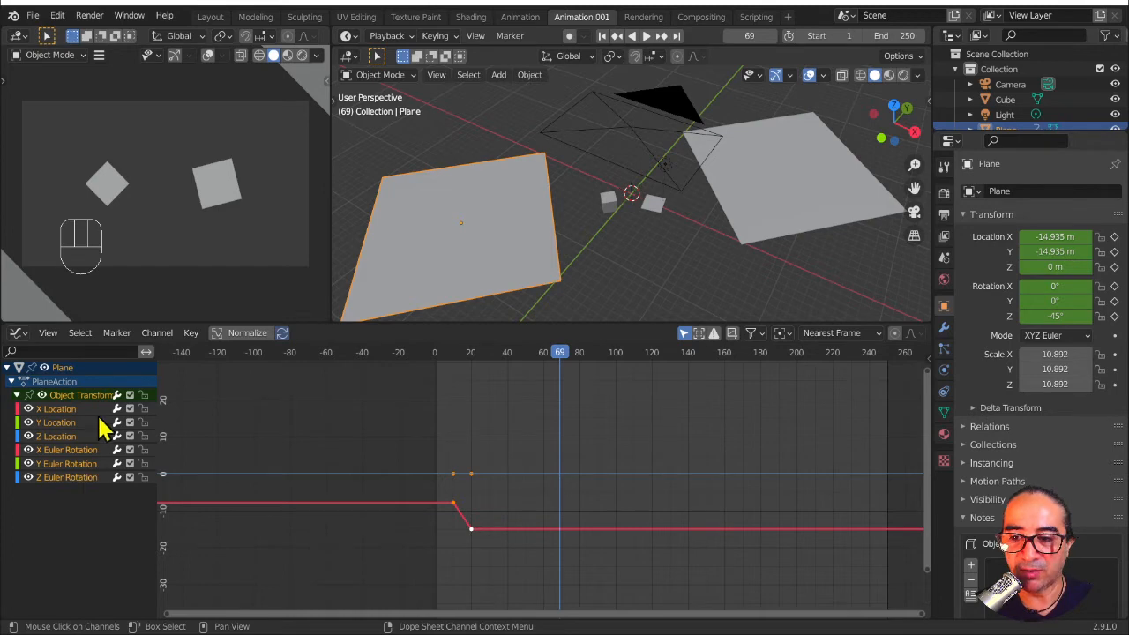
{"action": "left_click", "coordinate": [16, 395]}
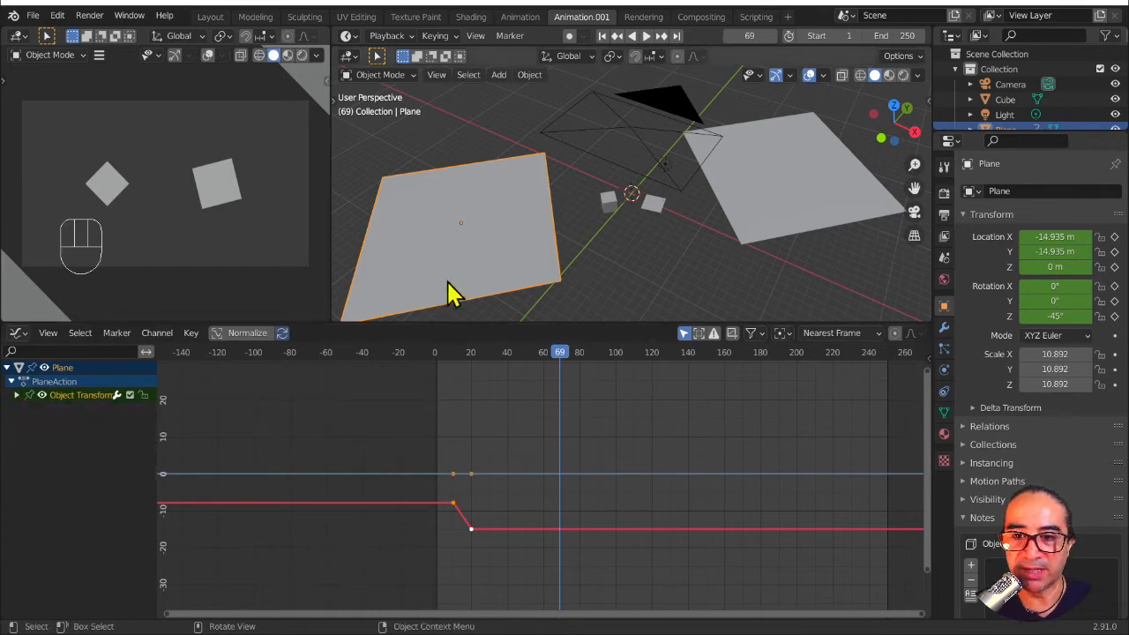
Step: Delete the Z Location channel from the left diagonal plane's action
{"action": "left_click", "coordinate": [479, 256]}
{"action": "left_click", "coordinate": [16, 395]}
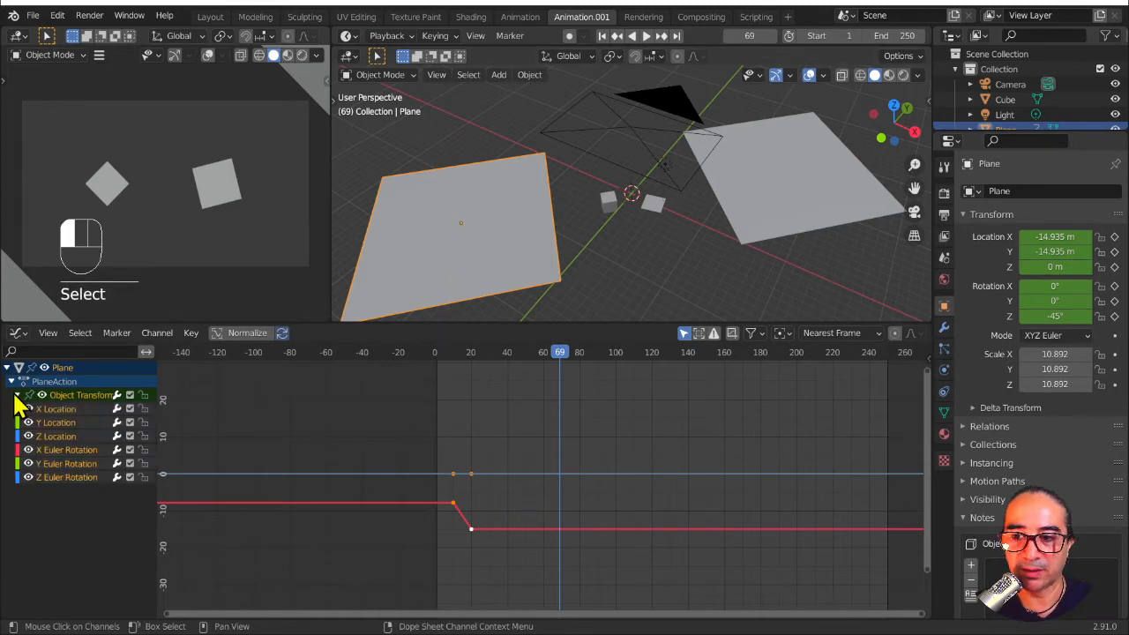
{"action": "left_click", "coordinate": [41, 438]}
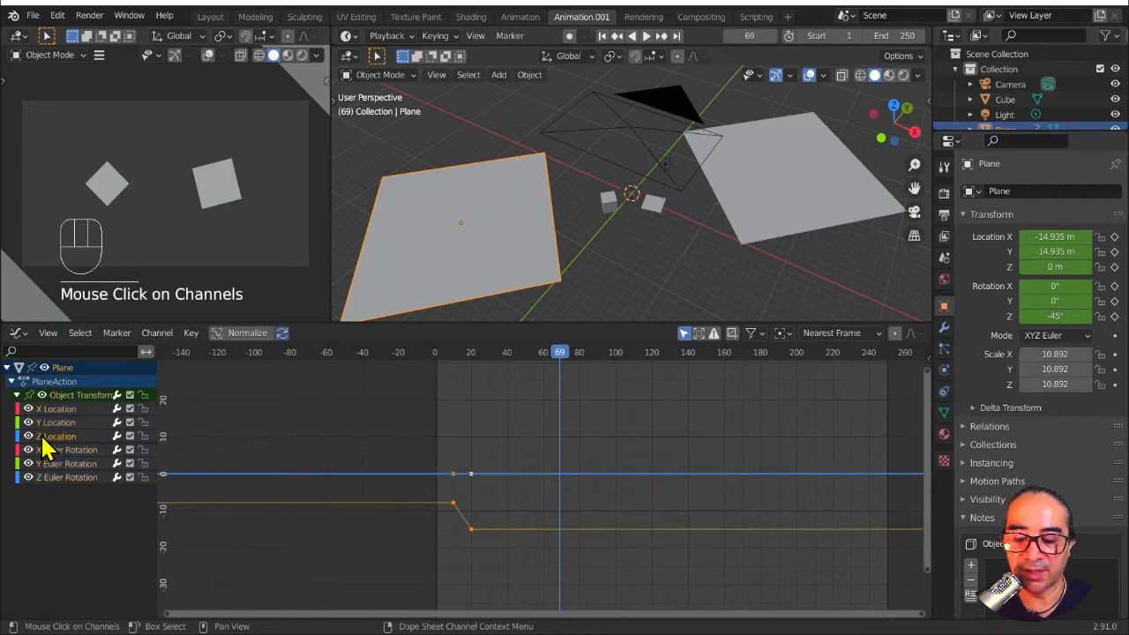
{"action": "key", "text": "x"}
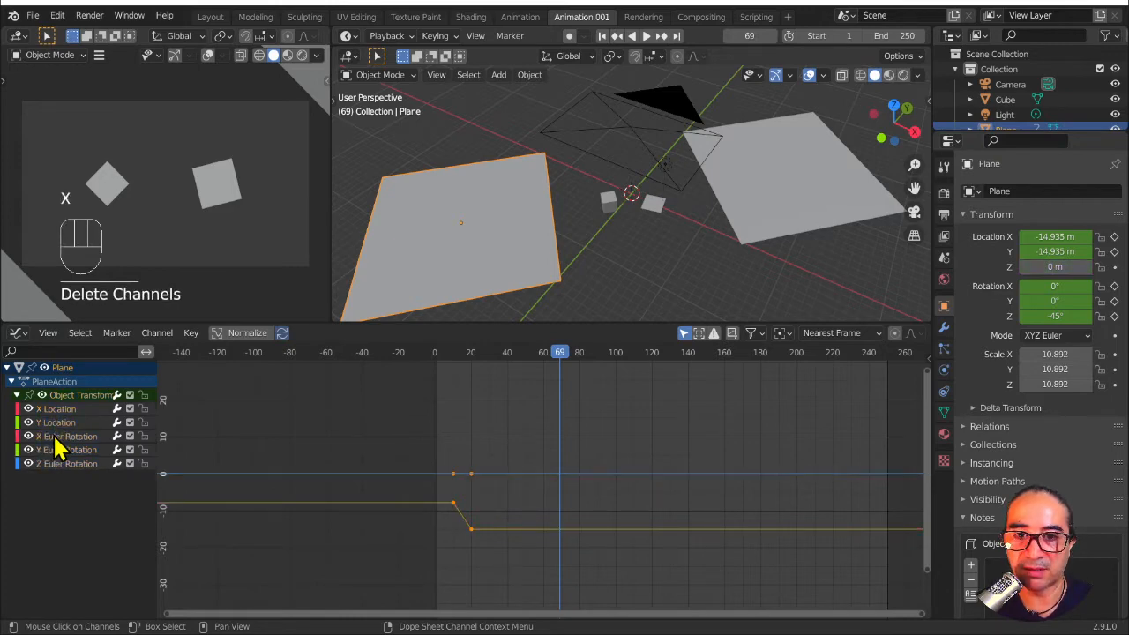
Step: Delete the Z Location channel from the right diagonal plane's action
{"action": "left_click", "coordinate": [745, 234]}
{"action": "left_click", "coordinate": [16, 395]}
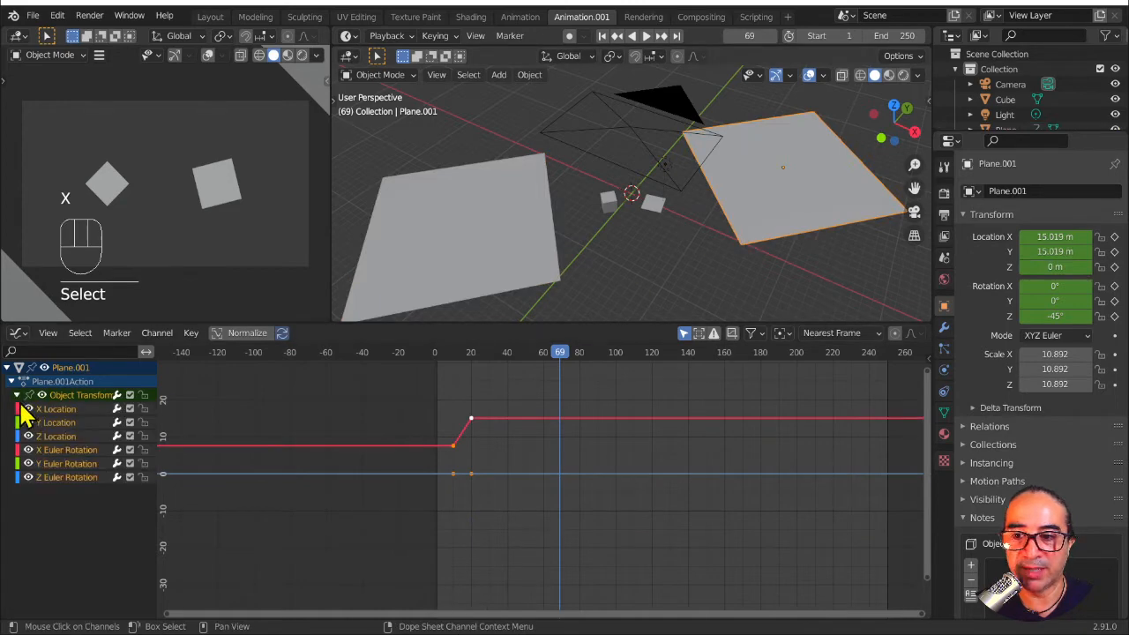
{"action": "left_click", "coordinate": [50, 438]}
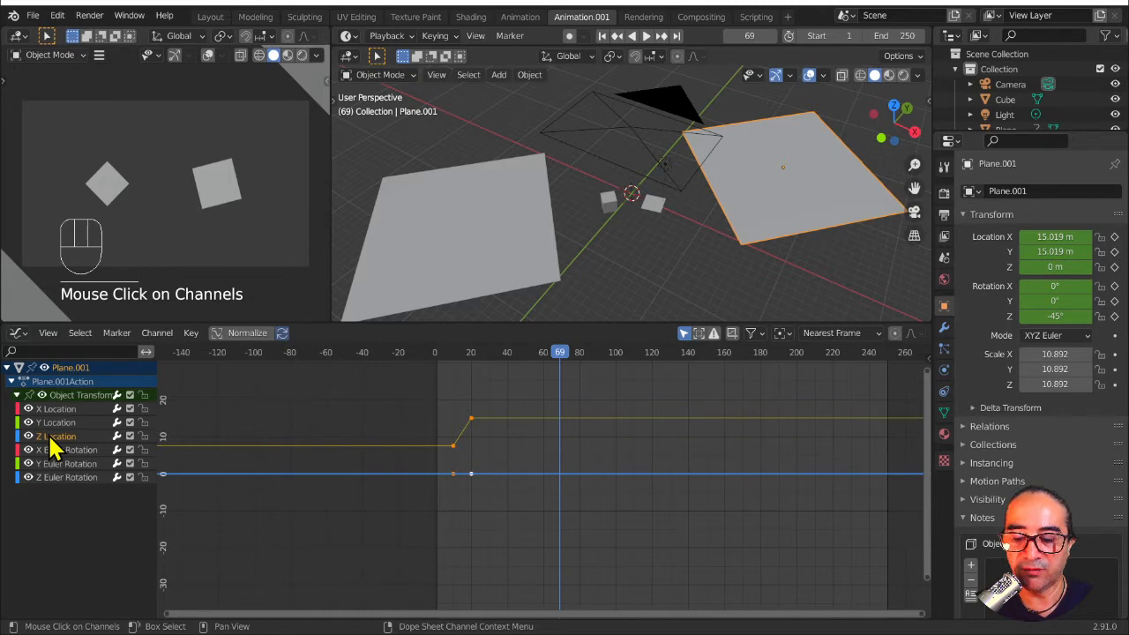
{"action": "key", "text": "x"}
Step: Delete the Z Location channel from the small square plane's action
{"action": "left_click", "coordinate": [657, 220]}
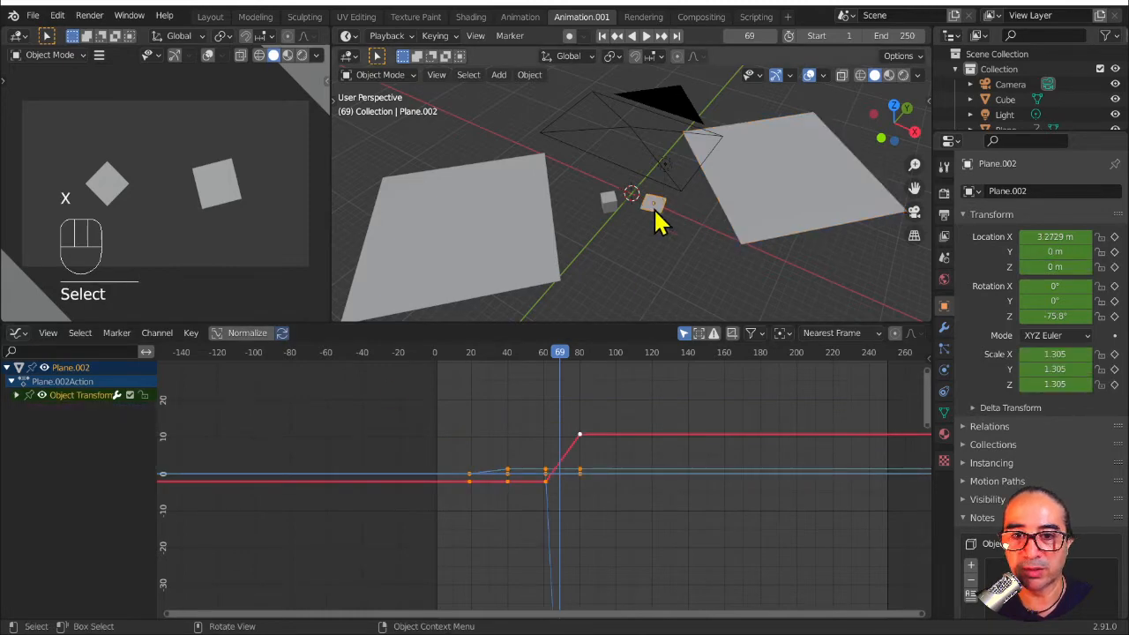
{"action": "left_click", "coordinate": [16, 395]}
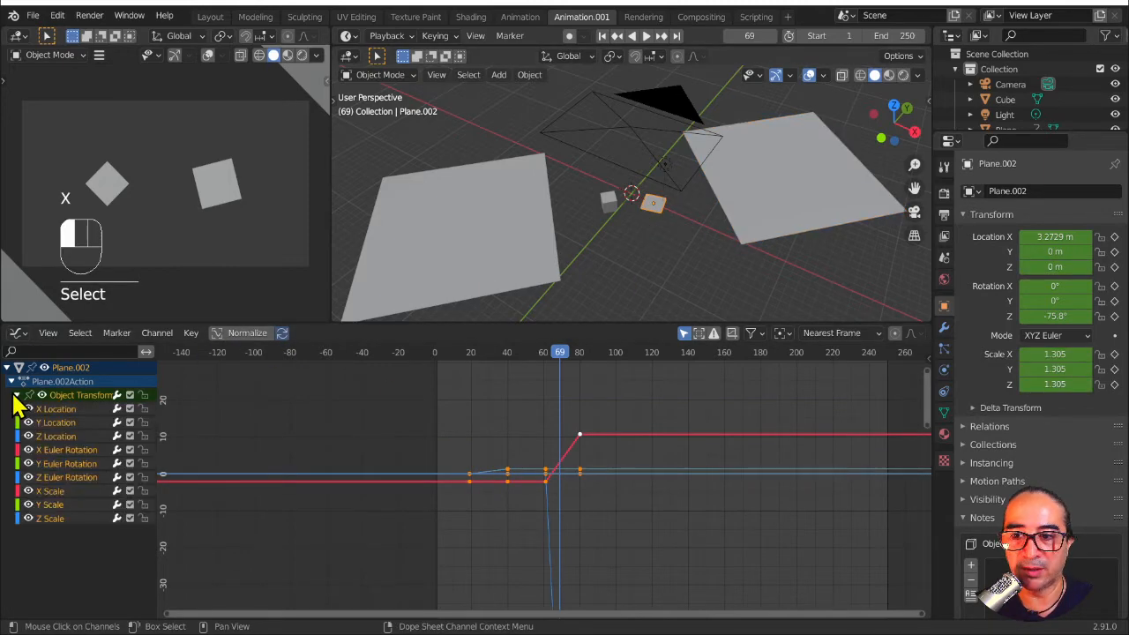
{"action": "left_click", "coordinate": [53, 478]}
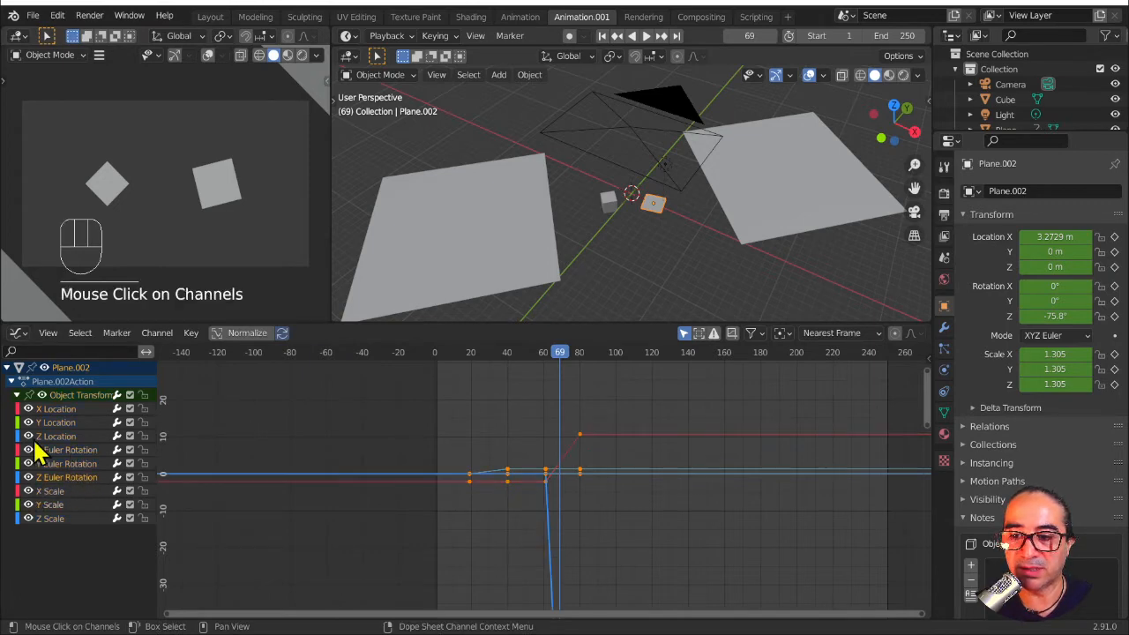
{"action": "left_click", "coordinate": [50, 437]}
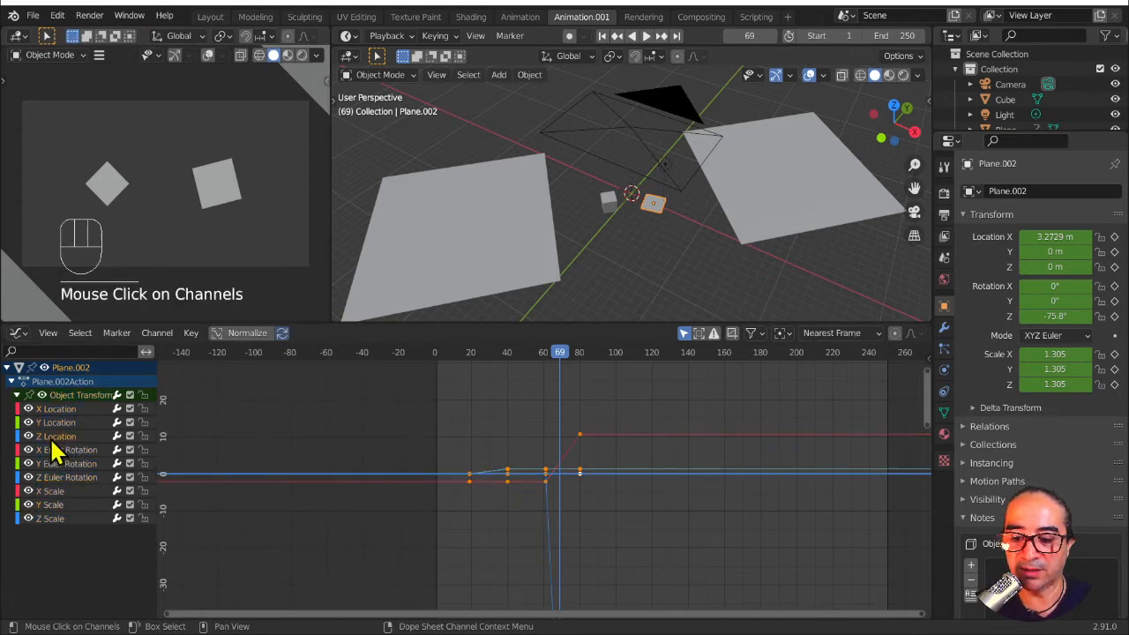
{"action": "key", "text": "x"}
Step: At frame 59, duplicate the two diagonal planes and the square plane together, moving the copies 1 m down along Z
{"action": "left_click", "coordinate": [445, 355]}
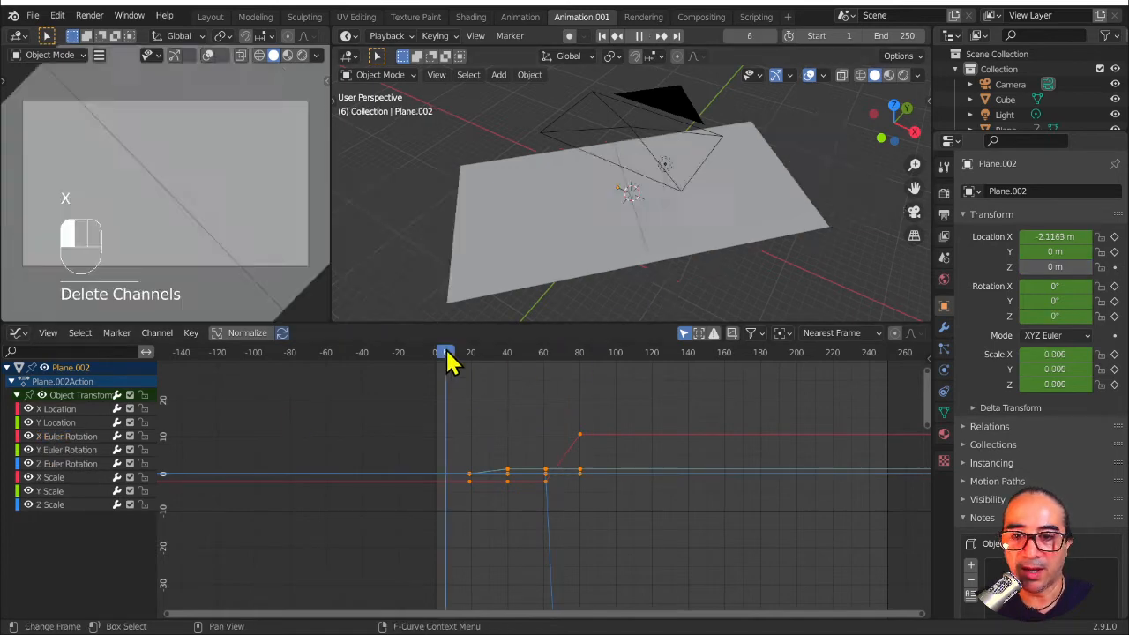
{"action": "left_click_drag", "start_coordinate": [445, 361], "coordinate": [541, 361]}
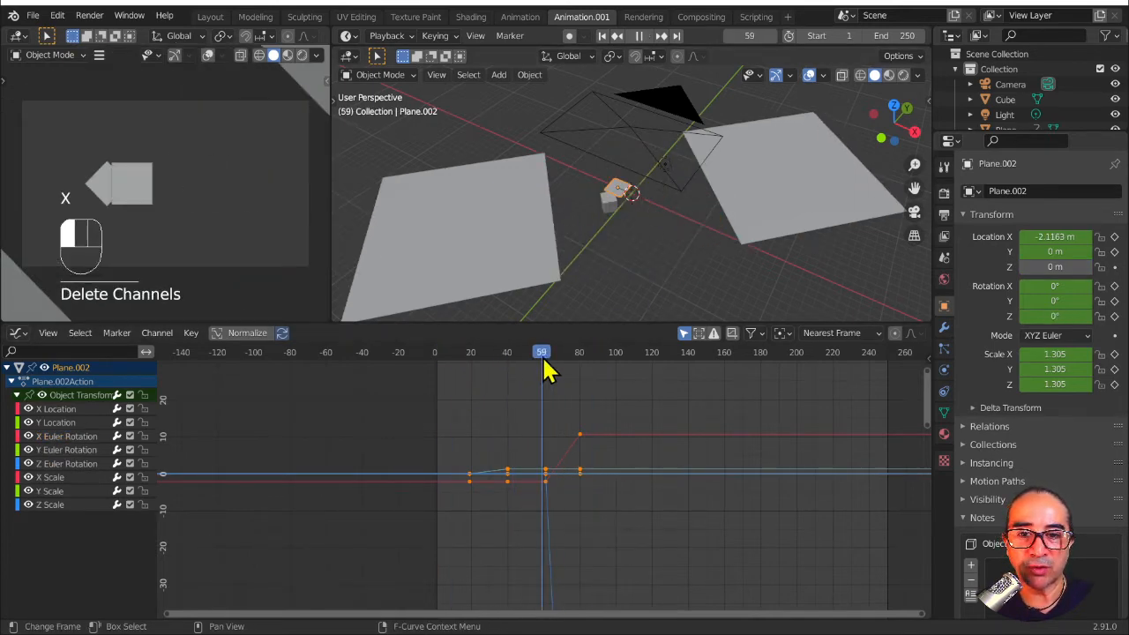
{"action": "left_click", "coordinate": [523, 280]}
{"action": "scroll", "coordinate": [622, 230], "scroll_direction": "up", "scroll_amount": 3}
{"action": "left_click", "coordinate": [617, 192], "text": "shift"}
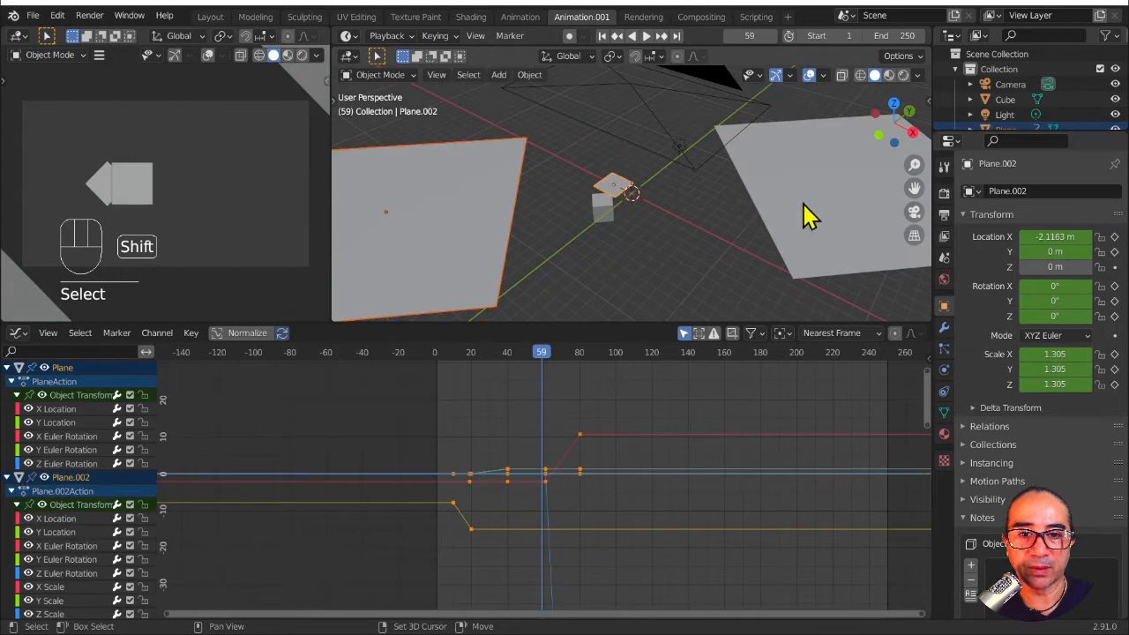
{"action": "left_click", "coordinate": [809, 216], "text": "shift"}
{"action": "scroll", "coordinate": [706, 256], "scroll_direction": "down", "scroll_amount": 6}
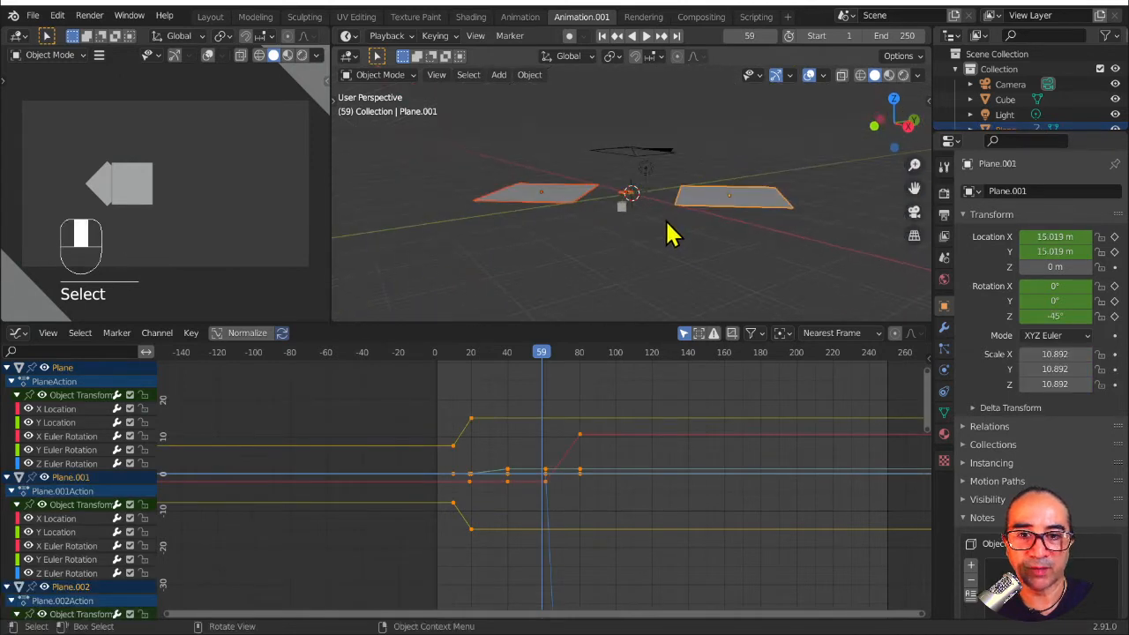
{"action": "key", "text": "shift+d"}
{"action": "key", "text": "z"}
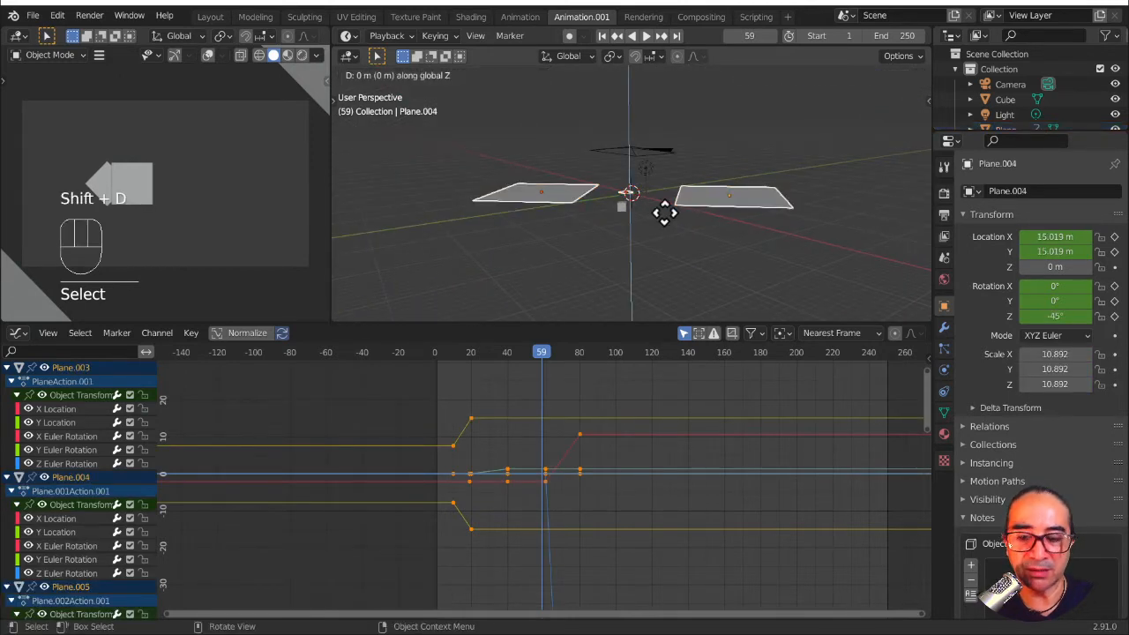
{"action": "key", "text": "ctrl"}
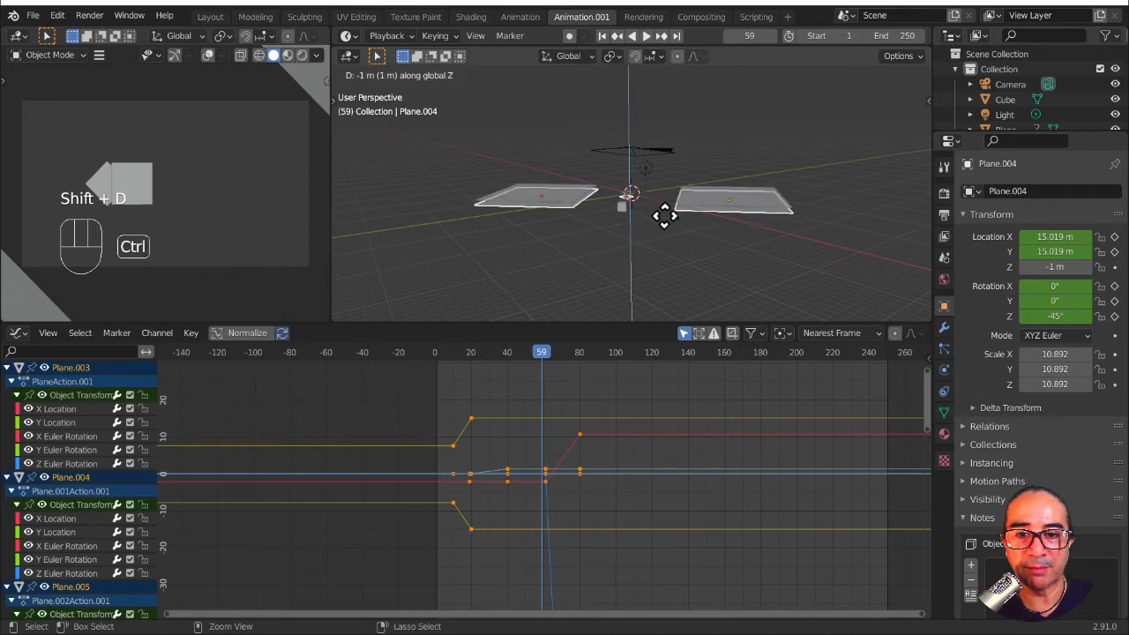
{"action": "left_click", "coordinate": [665, 218]}
Step: Add the original diagonal and square planes to the selected copies, and duplicate all six planes 2 m down along Z
{"action": "scroll", "coordinate": [657, 233], "scroll_direction": "up", "scroll_amount": 5}
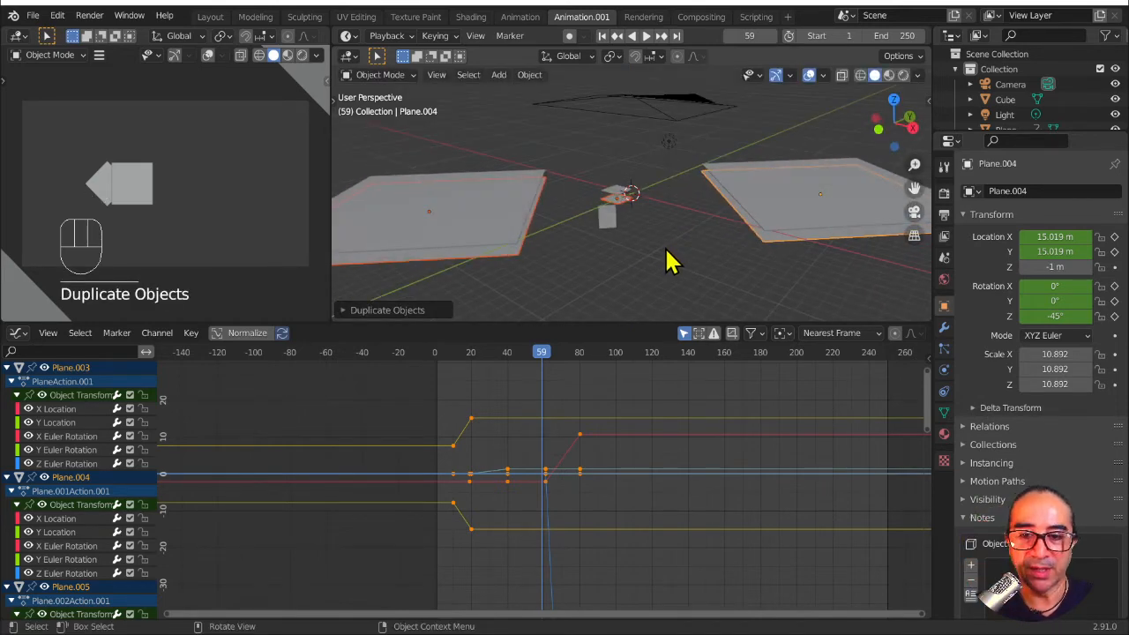
{"action": "left_click", "coordinate": [514, 191], "text": "shift"}
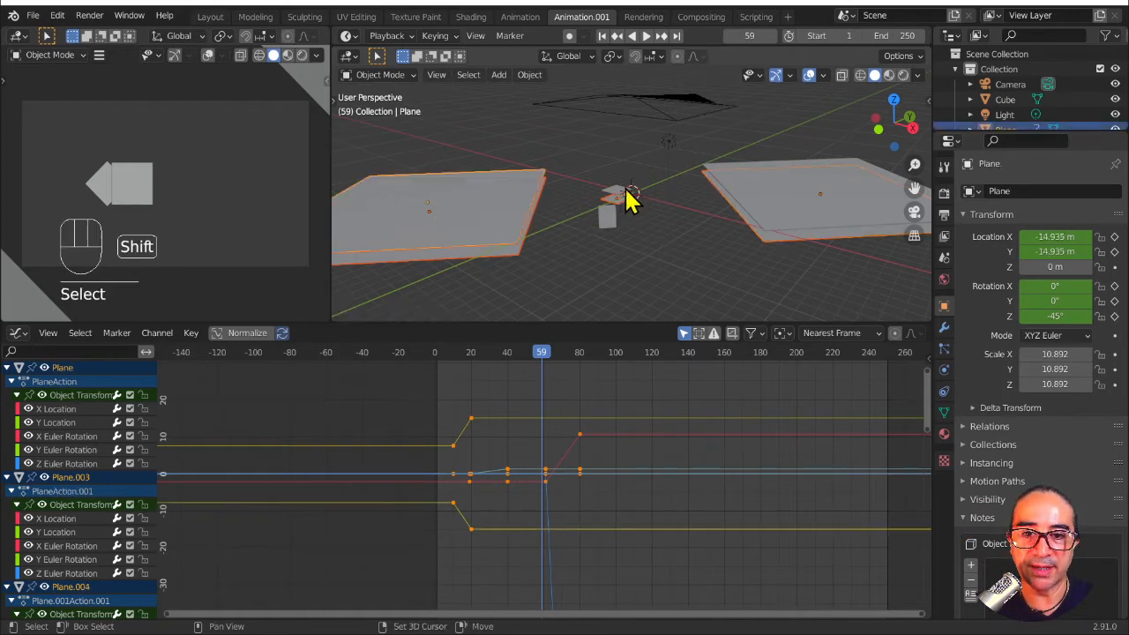
{"action": "left_click", "coordinate": [614, 185], "text": "shift"}
{"action": "left_click", "coordinate": [753, 185], "text": "shift"}
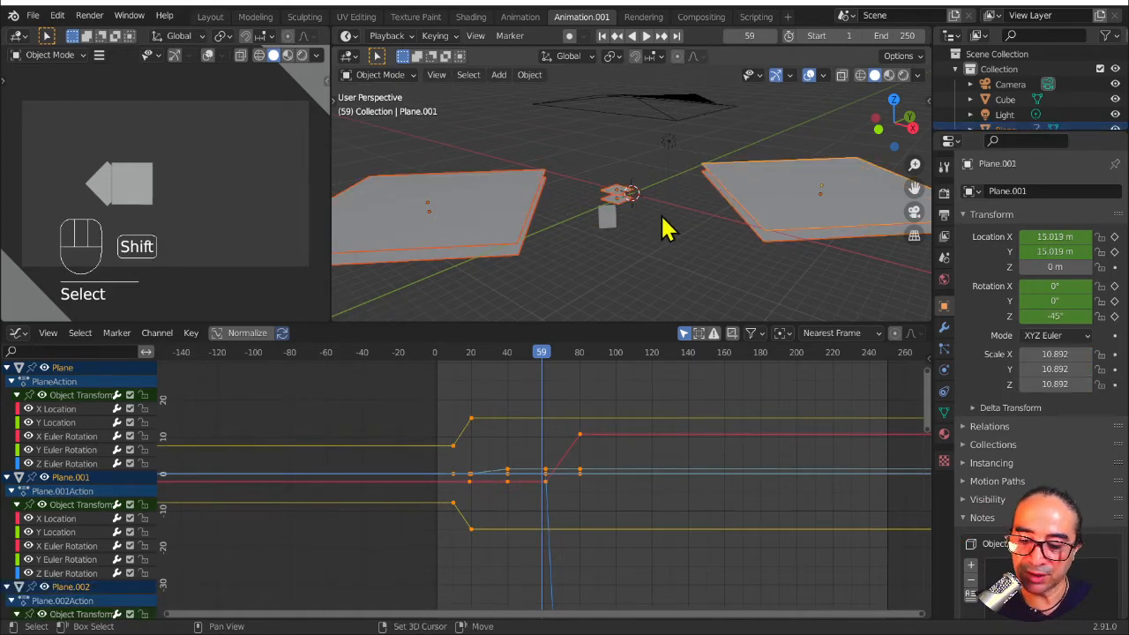
{"action": "key", "text": "shift+d"}
{"action": "key", "text": "z"}
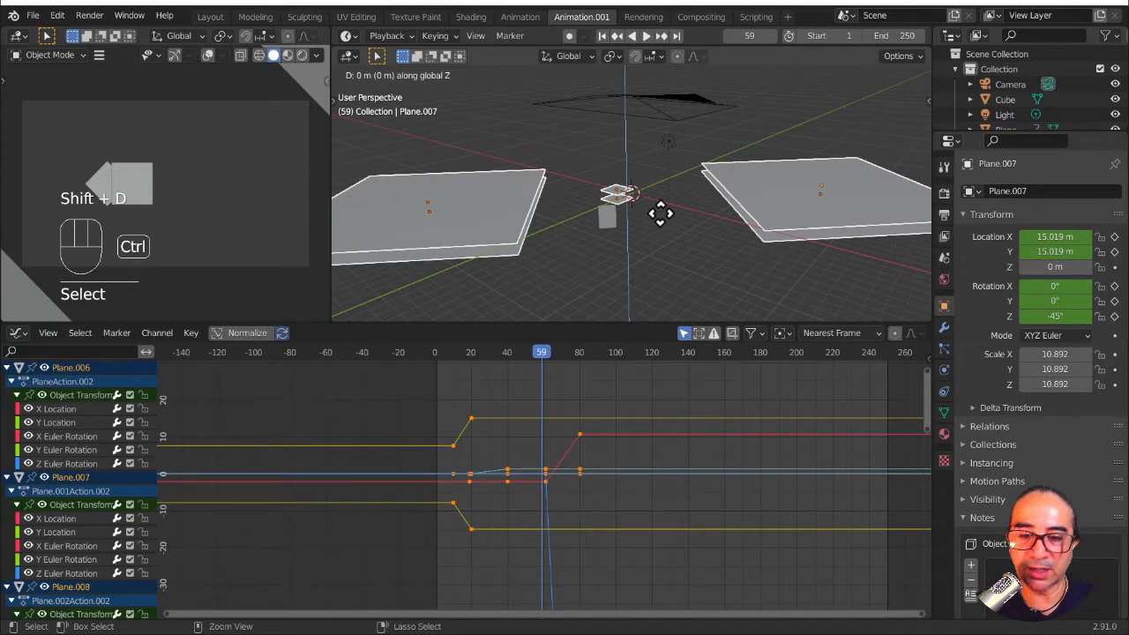
{"action": "left_click", "coordinate": [662, 244]}
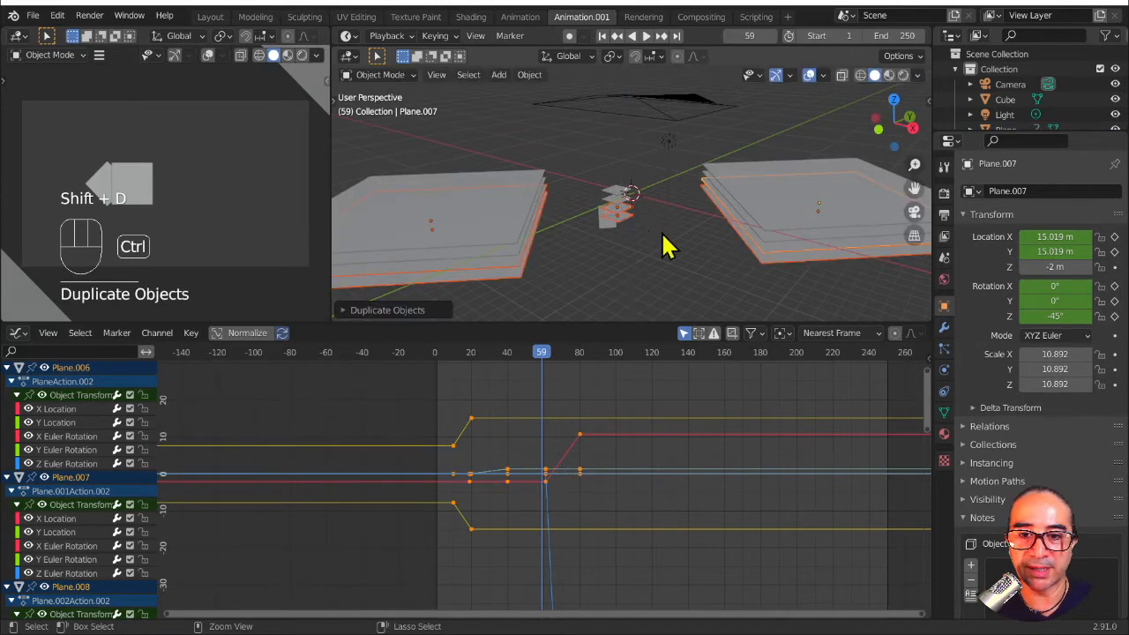
Step: Duplicate the lowest pair of diagonal planes and the lowest square plane, moving the copies 1 m down along Z
{"action": "middle_click_drag", "start_coordinate": [662, 282], "coordinate": [617, 251]}
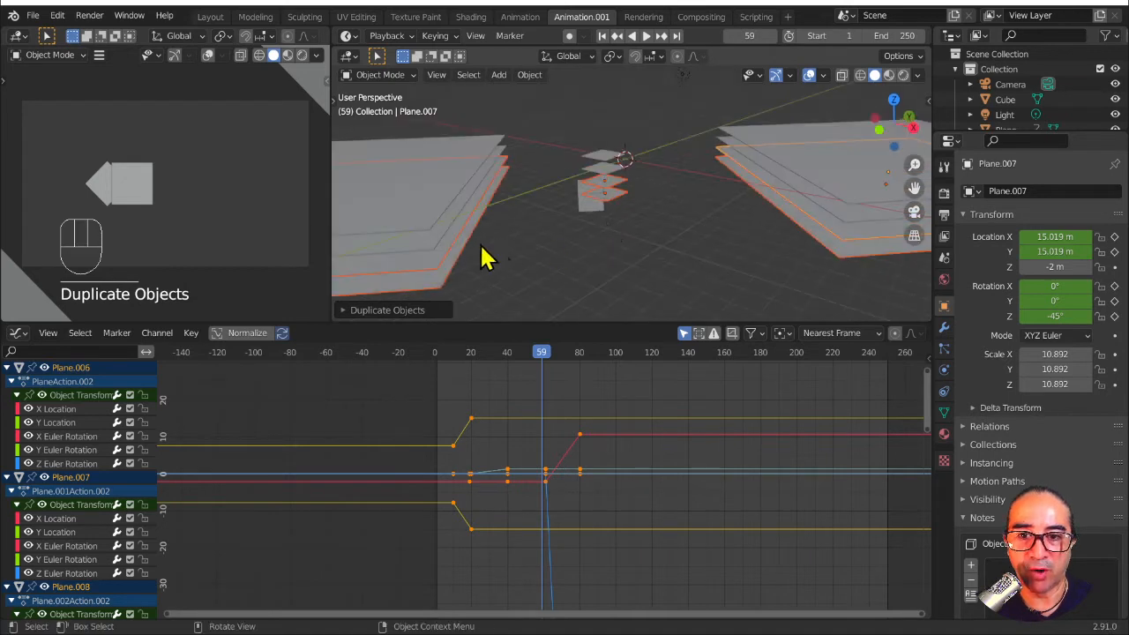
{"action": "left_click", "coordinate": [469, 262]}
{"action": "left_click", "coordinate": [618, 205], "text": "shift"}
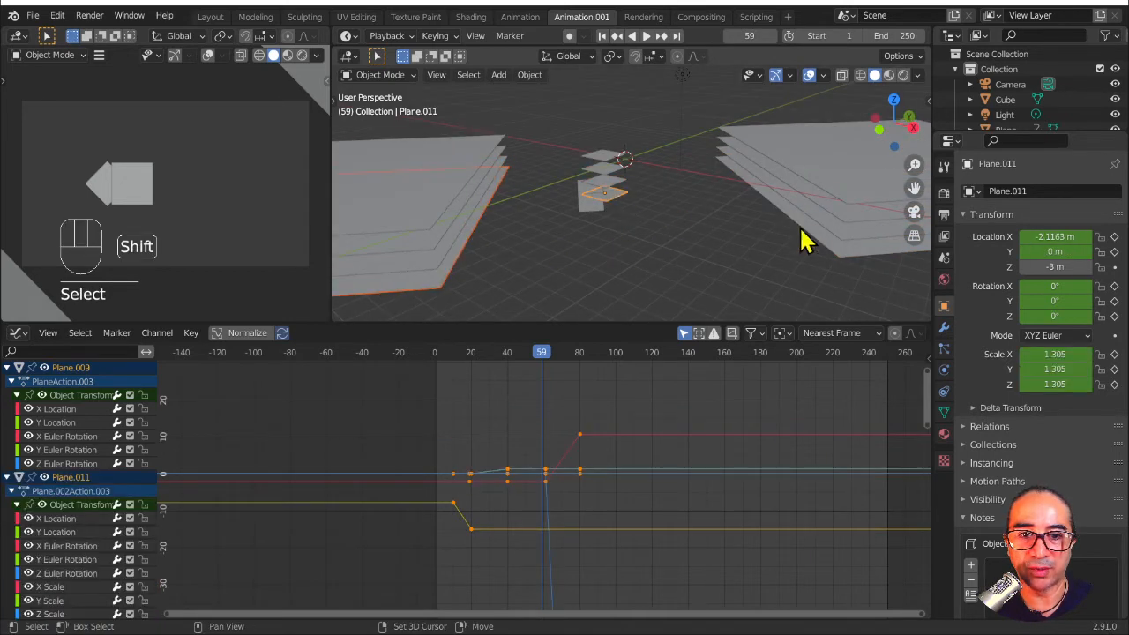
{"action": "left_click", "coordinate": [809, 244], "text": "shift"}
{"action": "middle_click_drag", "start_coordinate": [748, 272], "coordinate": [729, 267]}
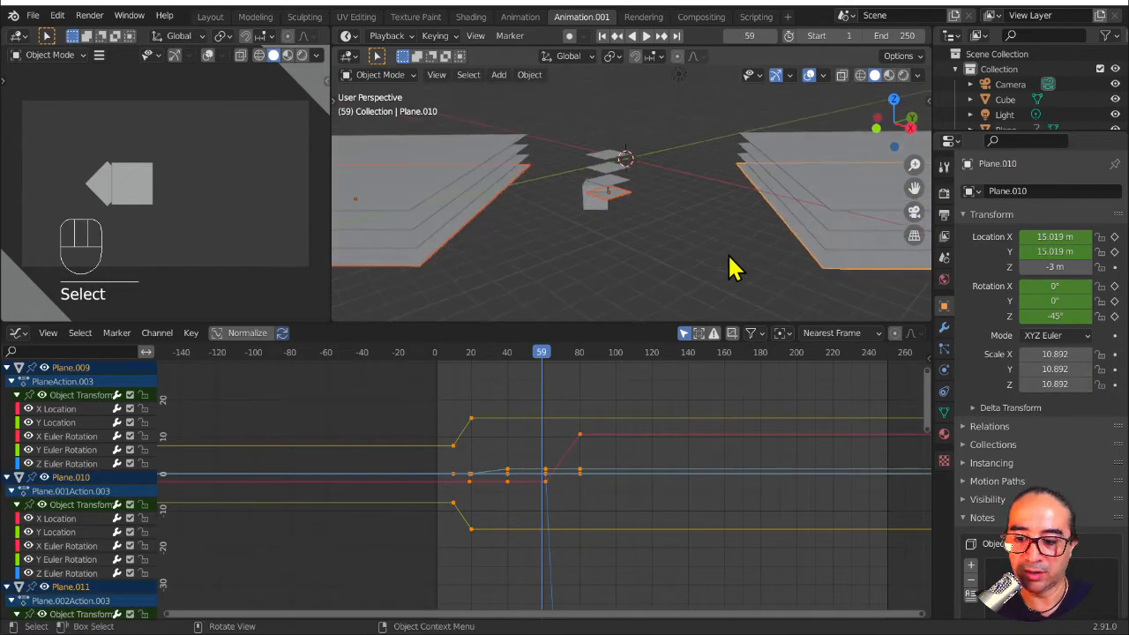
{"action": "key", "text": "shift+d"}
{"action": "key", "text": "z"}
{"action": "key", "text": "ctrl"}
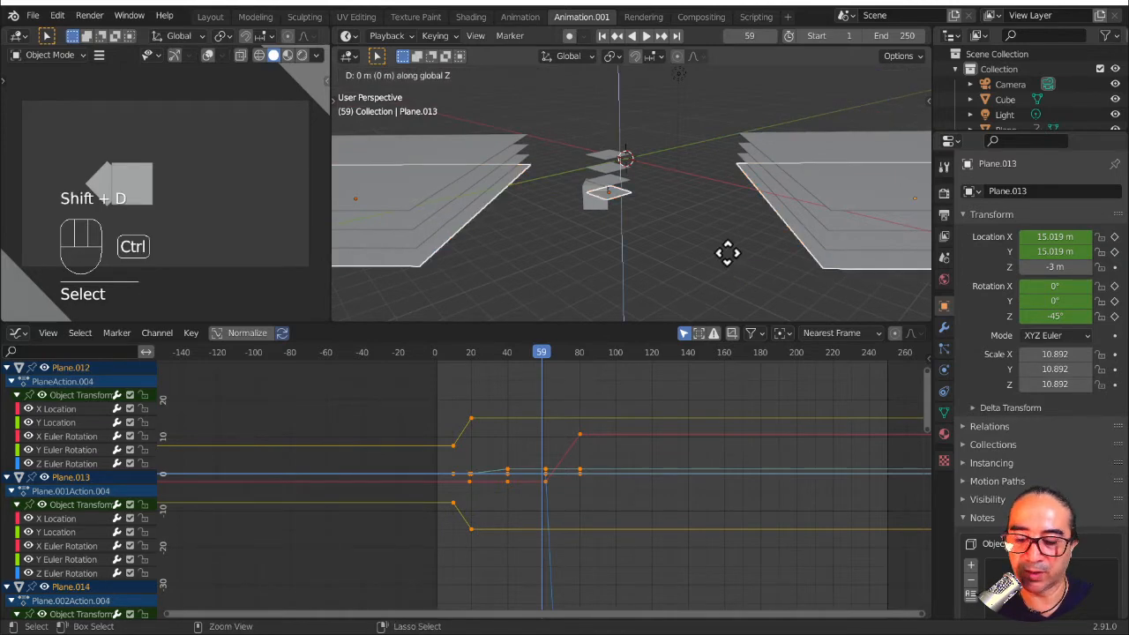
{"action": "left_click", "coordinate": [726, 260]}
Step: Scrub the timeline between frames 1 and 53 and examine how the five stacked layers move together
{"action": "middle_click_drag", "start_coordinate": [609, 247], "coordinate": [662, 291]}
{"action": "left_click_drag", "start_coordinate": [535, 357], "coordinate": [438, 356]}
{"action": "middle_click_drag", "start_coordinate": [536, 234], "coordinate": [637, 227]}
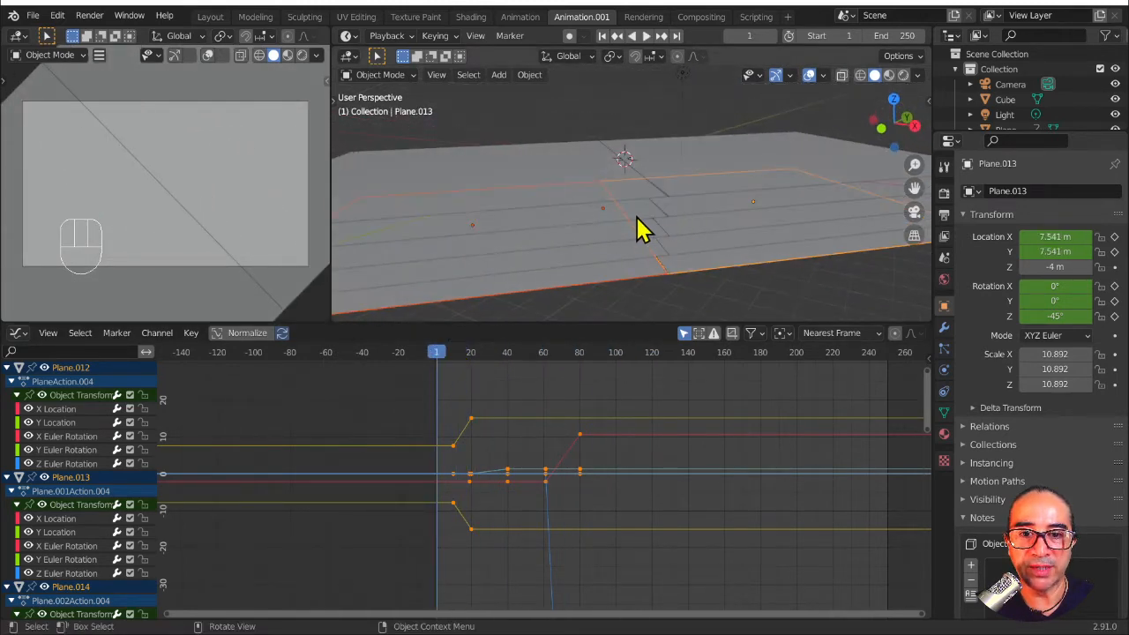
{"action": "left_click_drag", "start_coordinate": [447, 369], "coordinate": [530, 366]}
{"action": "middle_click_drag", "start_coordinate": [589, 220], "coordinate": [450, 189]}
{"action": "left_click", "coordinate": [768, 134]}
{"action": "left_click", "coordinate": [615, 296]}
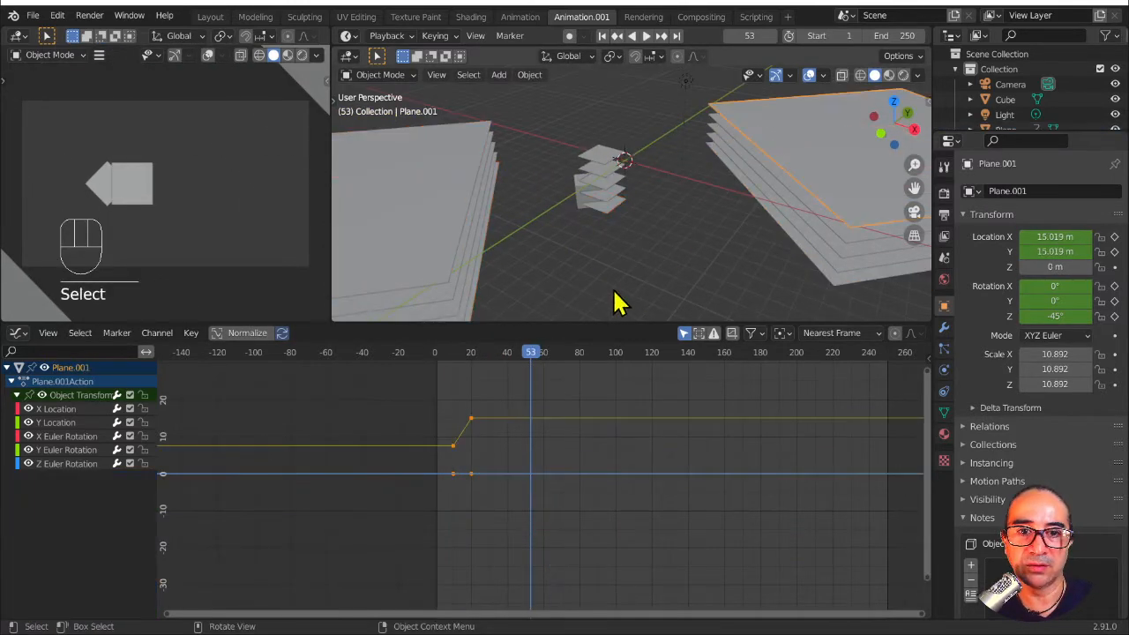
{"action": "left_click_drag", "start_coordinate": [523, 360], "coordinate": [458, 366]}
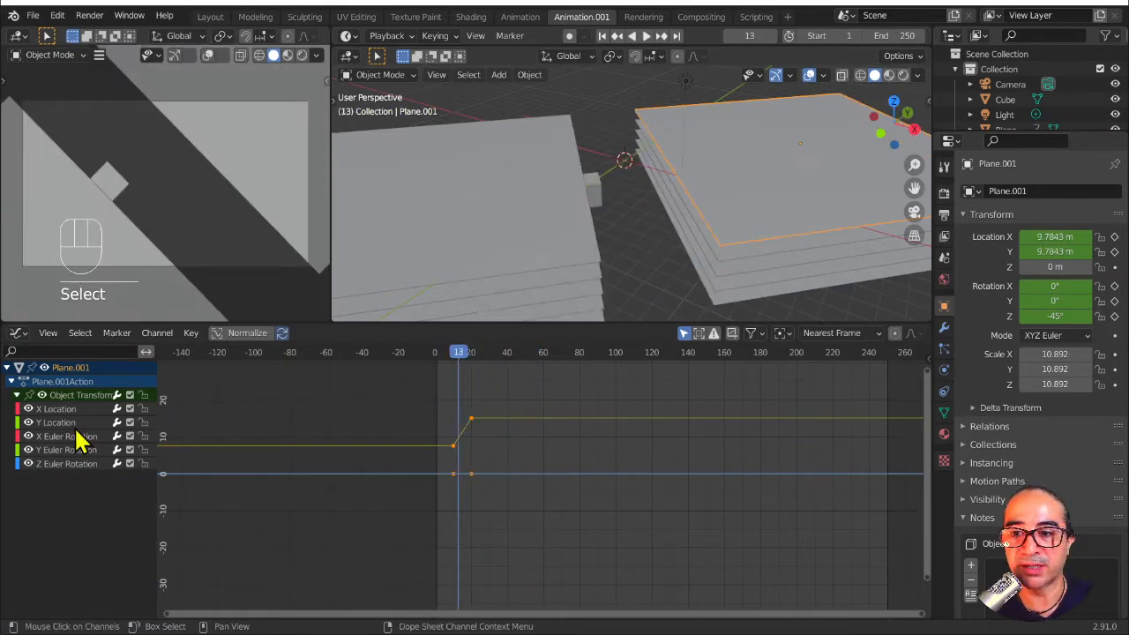
{"action": "middle_click_drag", "start_coordinate": [599, 202], "coordinate": [630, 261]}
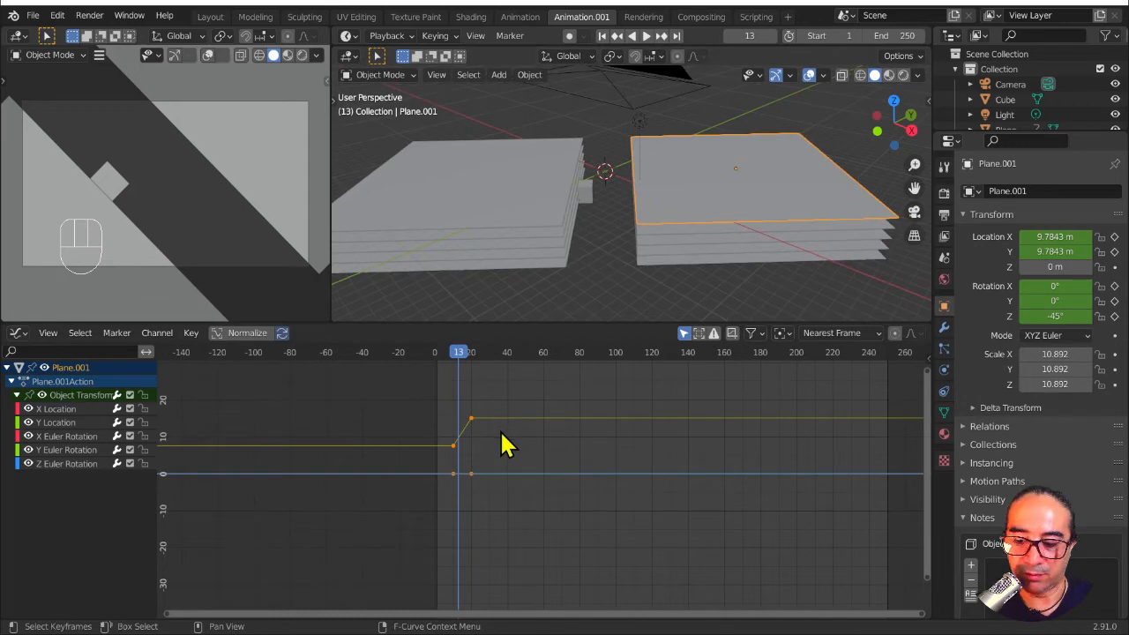
Step: Check the keyframe interpolation options for the topmost right diagonal plane's X Location curve and scrub its slide up to frame 20
{"action": "middle_click_drag", "start_coordinate": [502, 445], "coordinate": [535, 497], "text": "ctrl"}
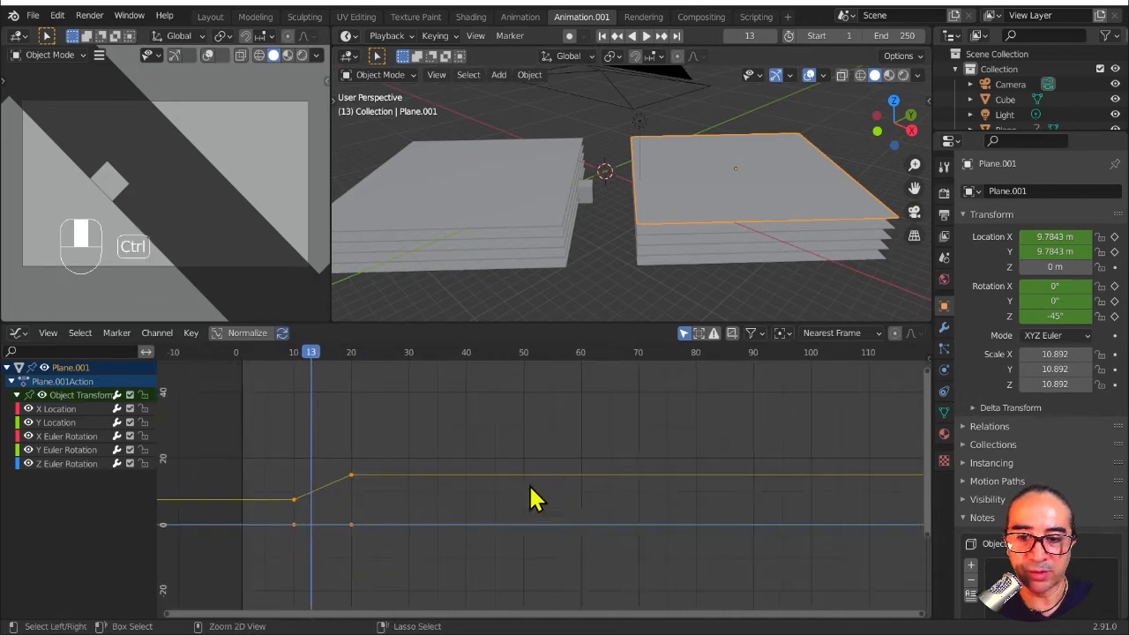
{"action": "left_click", "coordinate": [62, 410]}
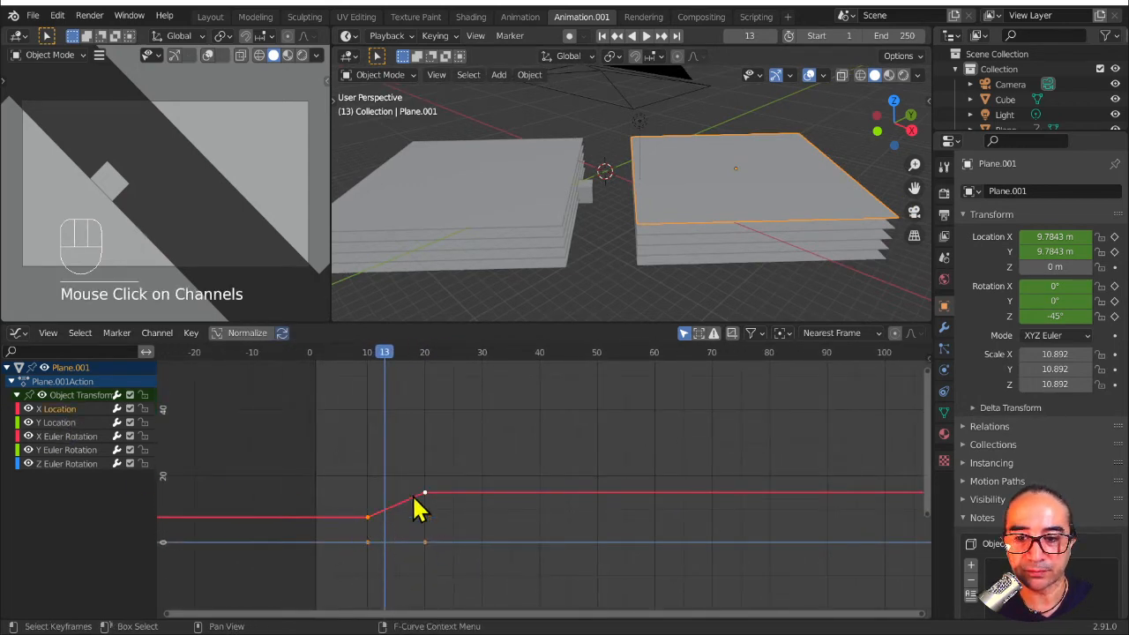
{"action": "mouse_move", "coordinate": [397, 368]}
{"action": "left_mouse_down"}
{"action": "mouse_move", "coordinate": [365, 368]}
{"action": "mouse_move", "coordinate": [417, 375]}
{"action": "left_mouse_up"}
{"action": "middle_click_drag", "start_coordinate": [371, 523], "coordinate": [458, 503], "text": "ctrl"}
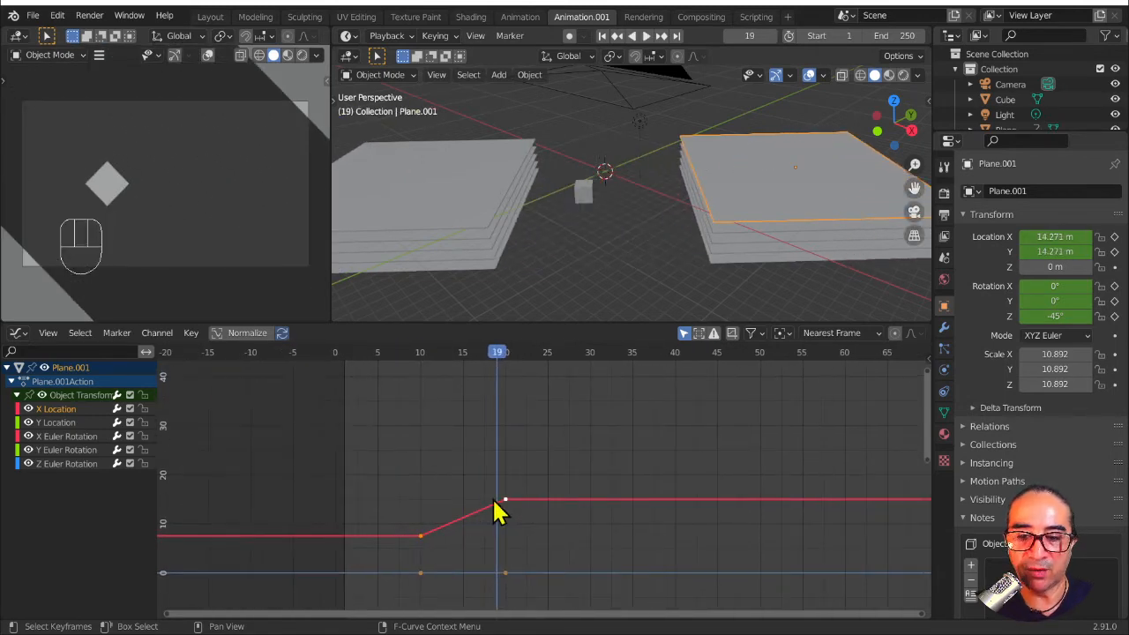
{"action": "key", "text": "t"}
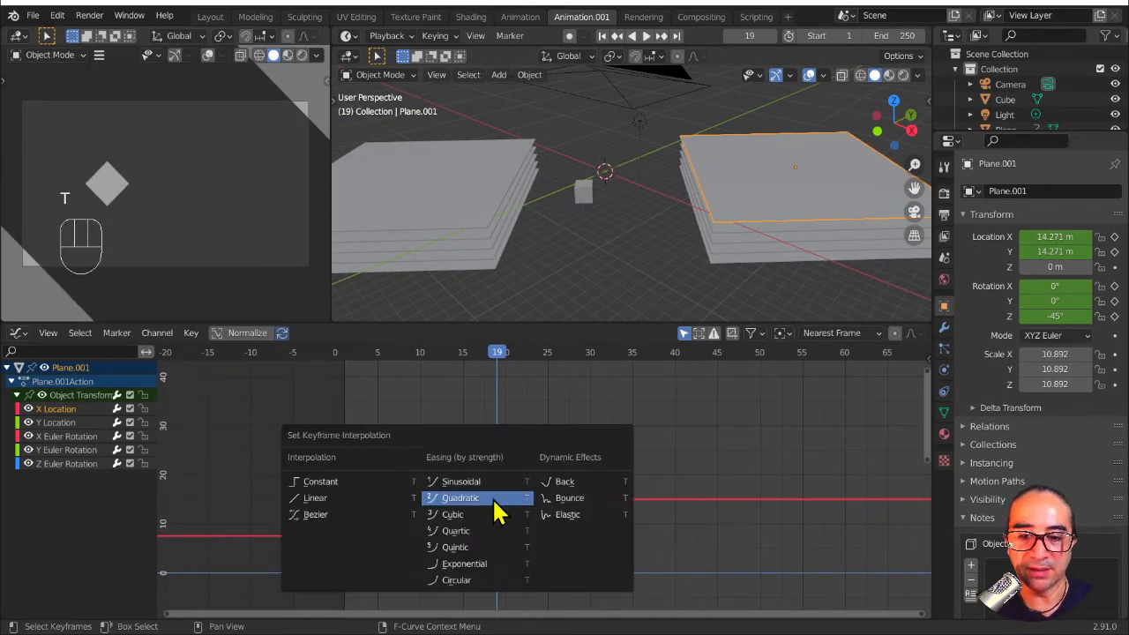
{"action": "left_click", "coordinate": [334, 508]}
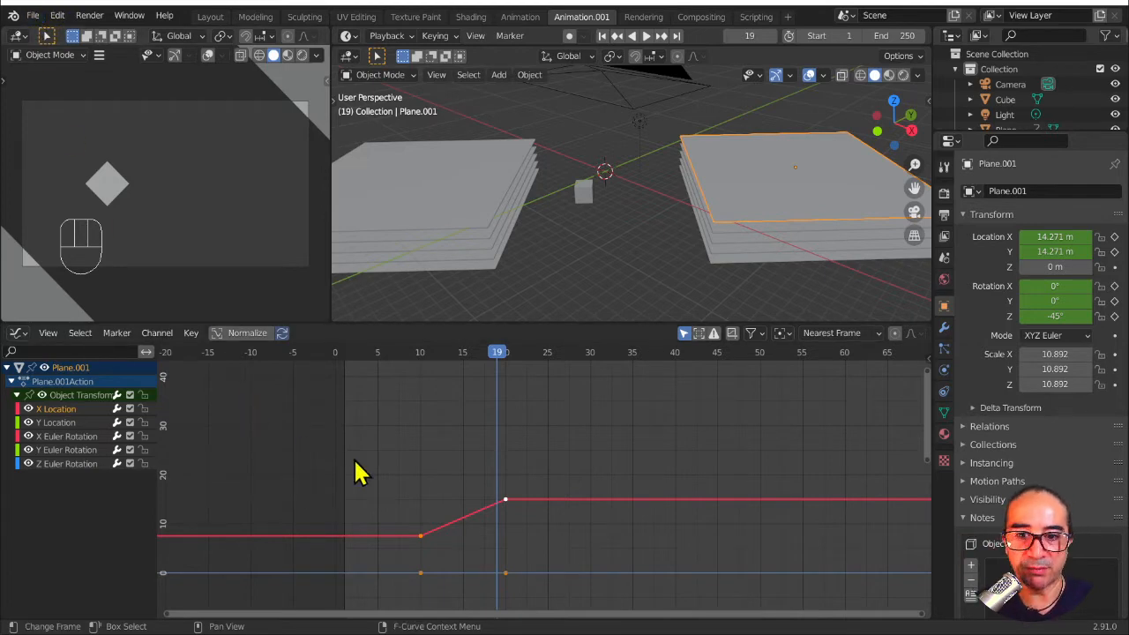
{"action": "left_click_drag", "start_coordinate": [415, 362], "coordinate": [444, 375]}
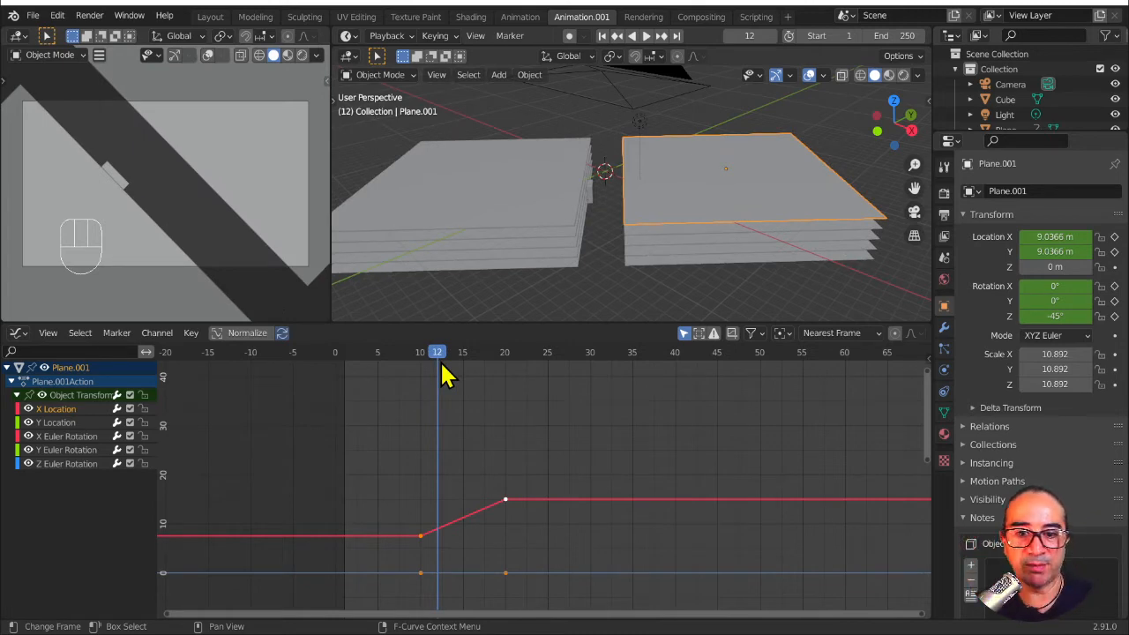
{"action": "scroll", "coordinate": [589, 247], "scroll_direction": "down", "scroll_amount": 3}
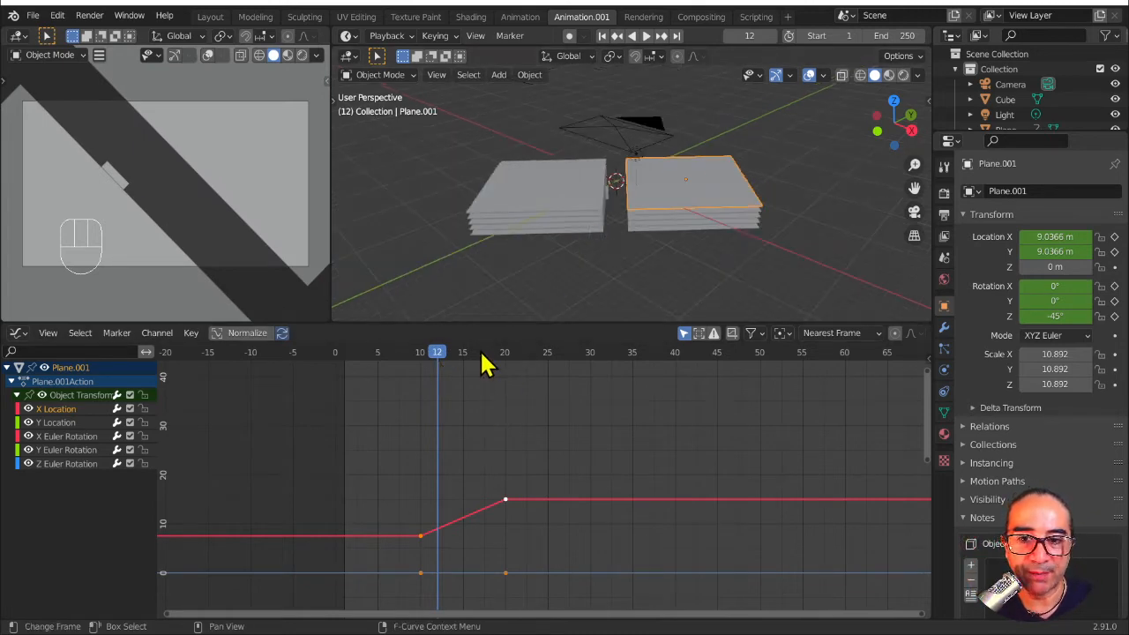
{"action": "left_click_drag", "start_coordinate": [476, 359], "coordinate": [506, 357]}
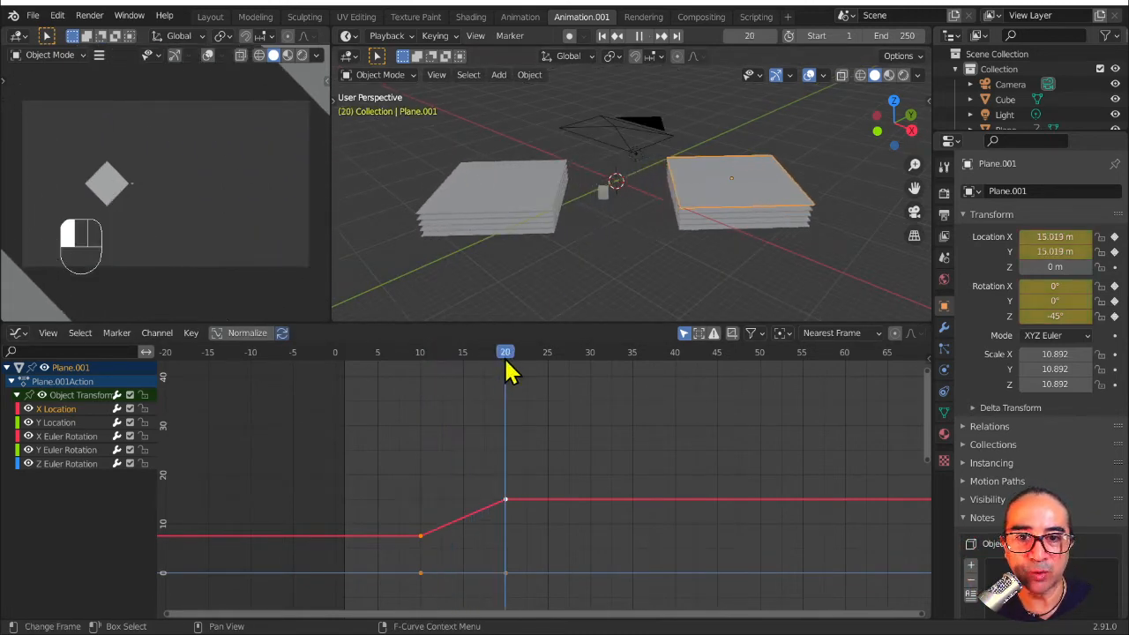
Step: Create a new material on the topmost left diagonal plane and set its base color to yellow
{"action": "left_click", "coordinate": [505, 212]}
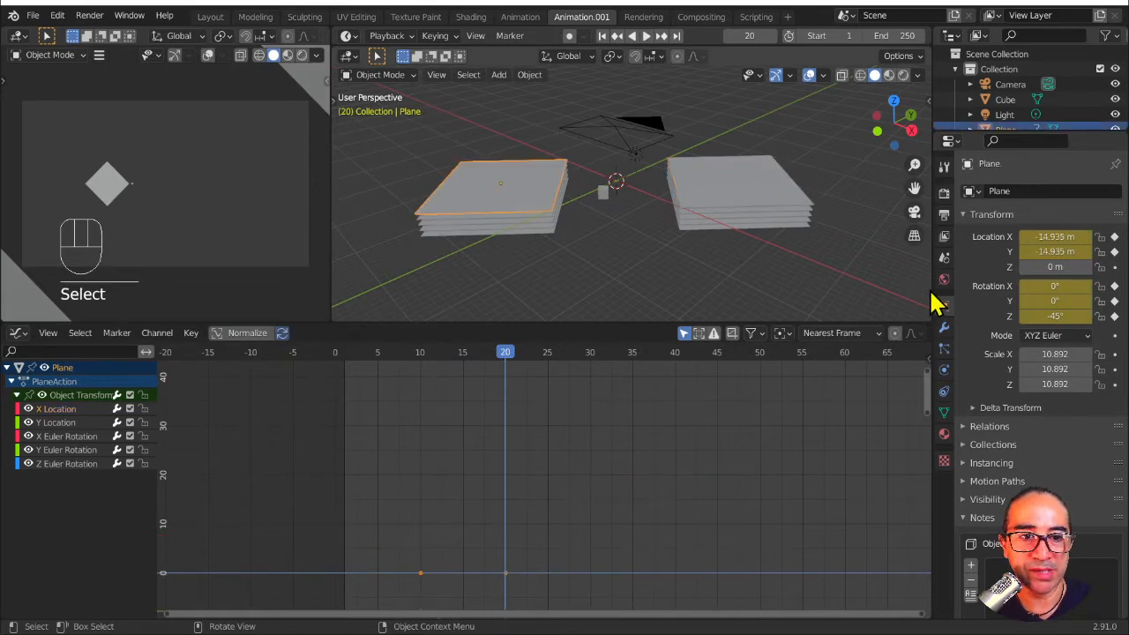
{"action": "left_click_drag", "start_coordinate": [930, 291], "coordinate": [827, 291]}
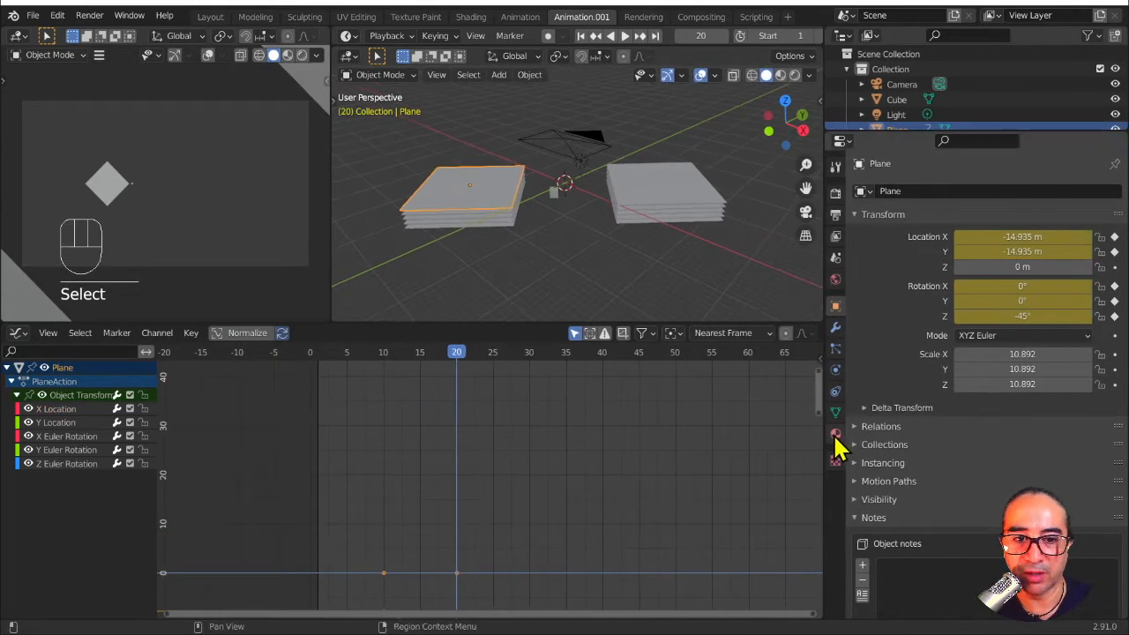
{"action": "left_click", "coordinate": [834, 435]}
{"action": "left_click", "coordinate": [988, 251]}
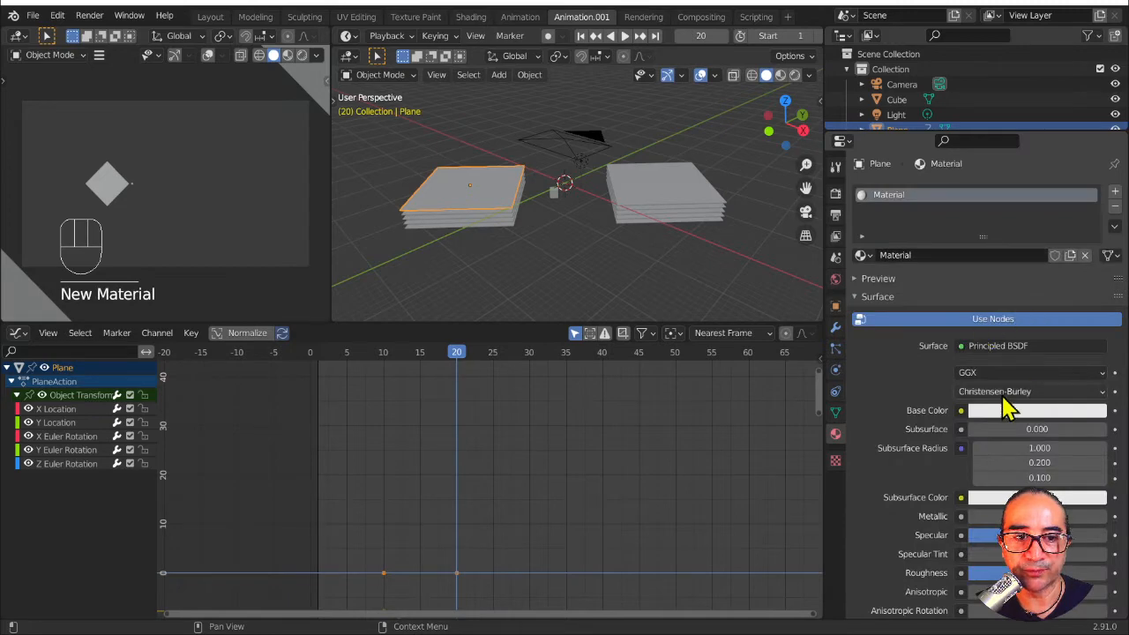
{"action": "left_click", "coordinate": [1000, 412]}
{"action": "left_click_drag", "start_coordinate": [1005, 265], "coordinate": [985, 276]}
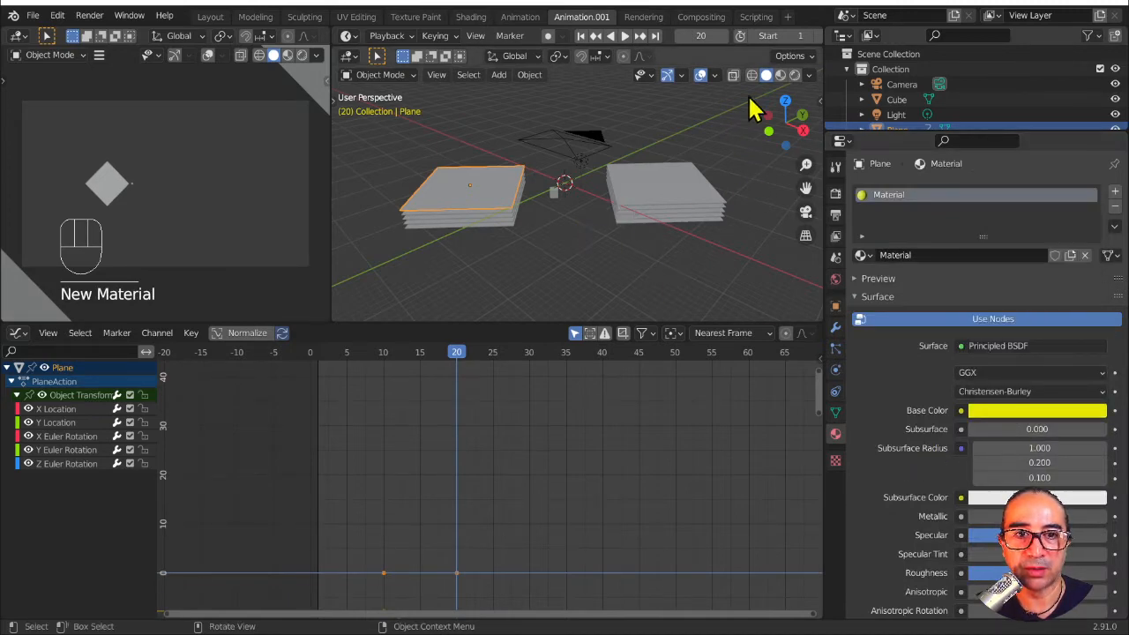
Step: Switch the 3D viewport to Material Preview shading and check the effect of the Scene World lighting option
{"action": "left_click", "coordinate": [780, 75]}
{"action": "mouse_move", "coordinate": [643, 209]}
{"action": "middle_mouse_down"}
{"action": "mouse_move", "coordinate": [647, 227]}
{"action": "mouse_move", "coordinate": [615, 243]}
{"action": "mouse_move", "coordinate": [626, 236]}
{"action": "middle_mouse_up"}
{"action": "left_click", "coordinate": [808, 75]}
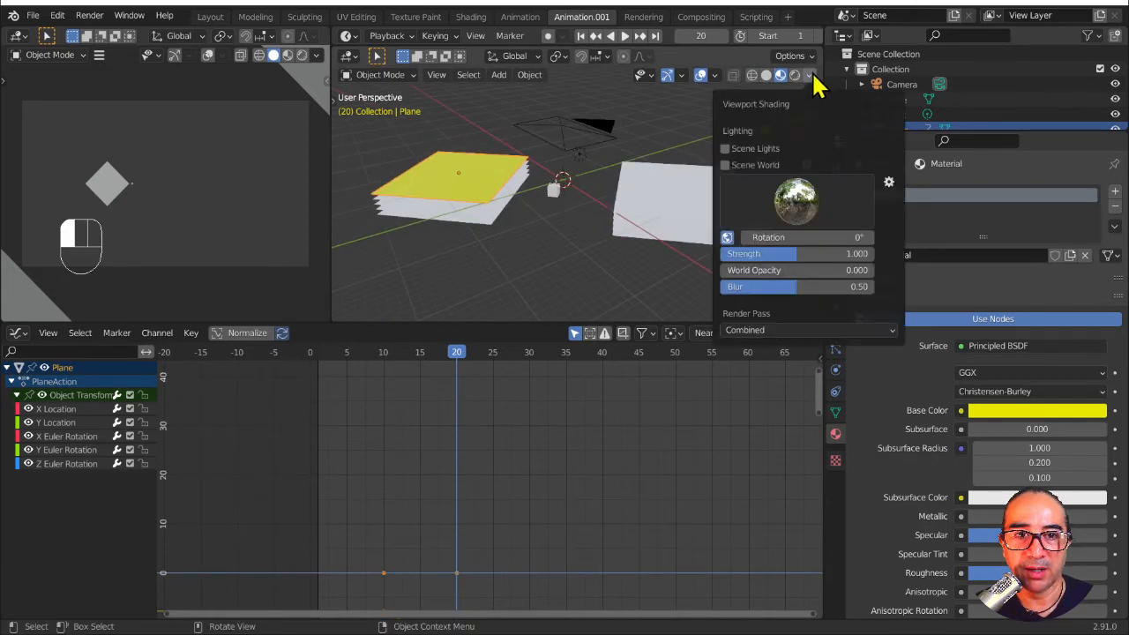
{"action": "left_click", "coordinate": [726, 167]}
{"action": "left_click", "coordinate": [726, 169]}
{"action": "left_click", "coordinate": [725, 170]}
{"action": "left_click", "coordinate": [724, 166]}
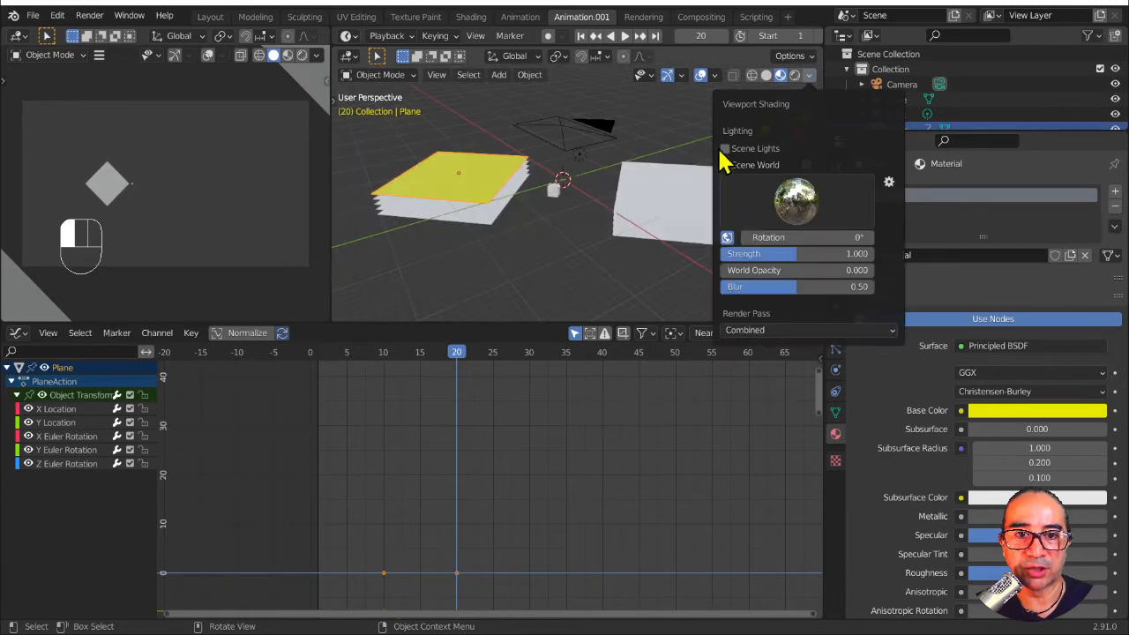
{"action": "left_click", "coordinate": [517, 216]}
{"action": "left_click", "coordinate": [648, 192]}
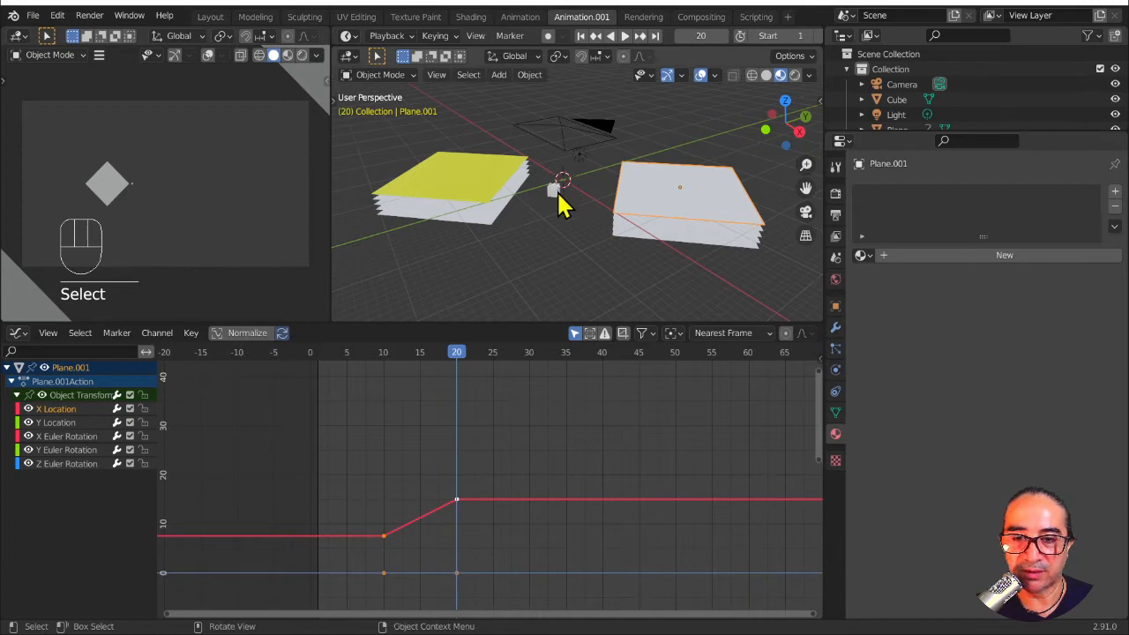
{"action": "scroll", "coordinate": [538, 190], "scroll_direction": "up", "scroll_amount": 5}
{"action": "left_click", "coordinate": [507, 170], "text": "shift"}
{"action": "middle_click_drag", "start_coordinate": [461, 210], "coordinate": [574, 192], "text": "shift"}
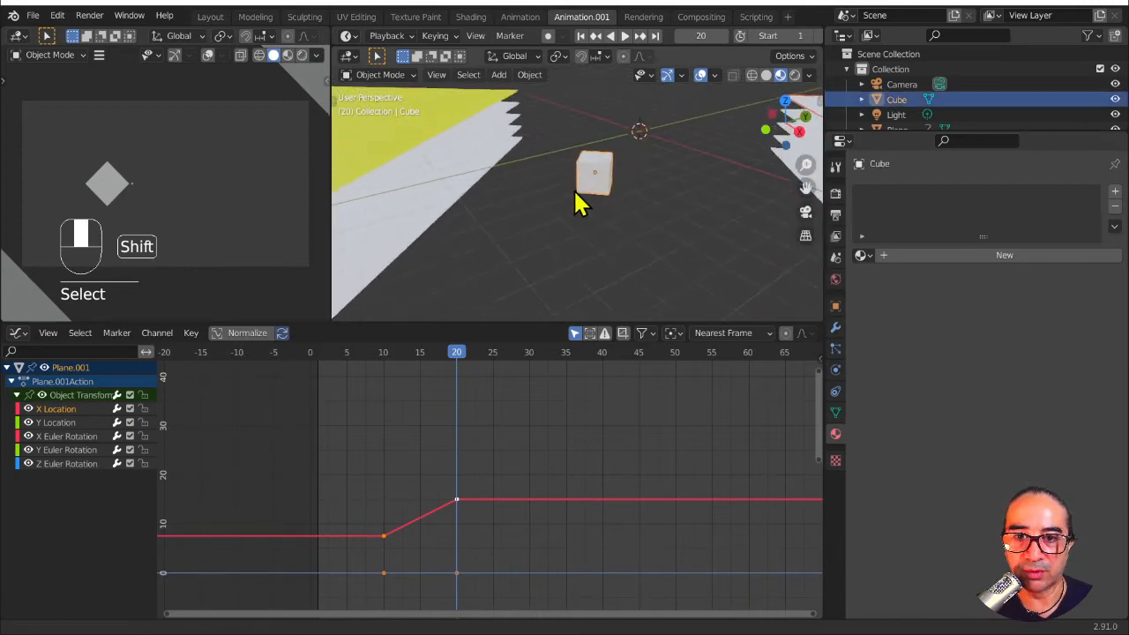
{"action": "scroll", "coordinate": [582, 203], "scroll_direction": "down", "scroll_amount": 5}
Step: At frame 30, link the topmost left diagonal plane's yellow material to the topmost right diagonal plane and the topmost square plane
{"action": "left_click_drag", "start_coordinate": [461, 361], "coordinate": [528, 363]}
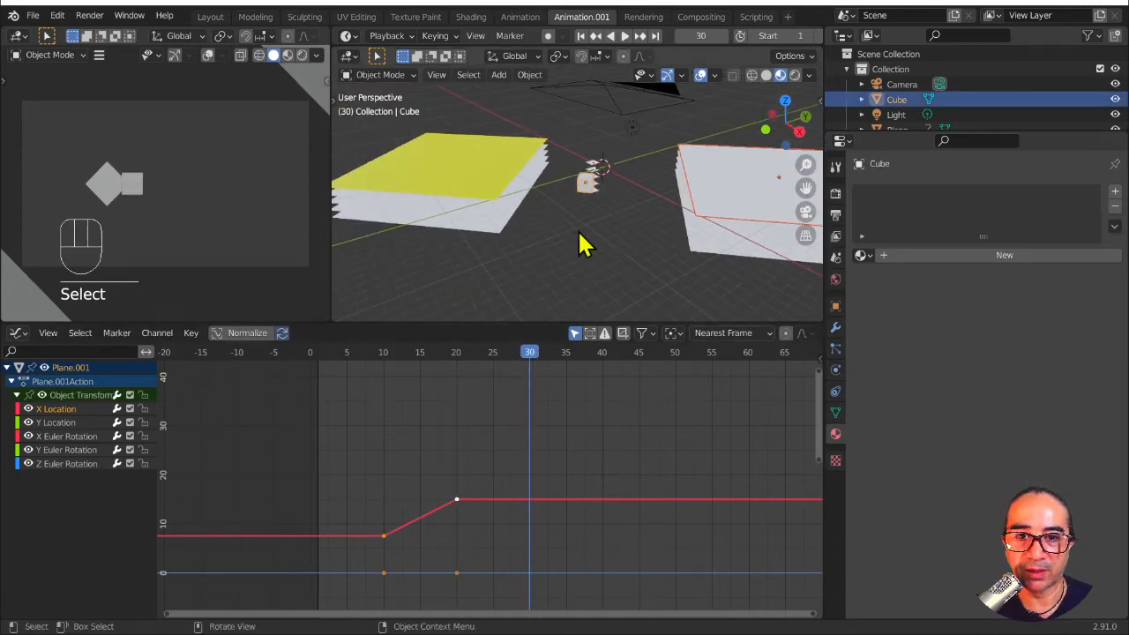
{"action": "middle_click_drag", "start_coordinate": [580, 244], "coordinate": [663, 176]}
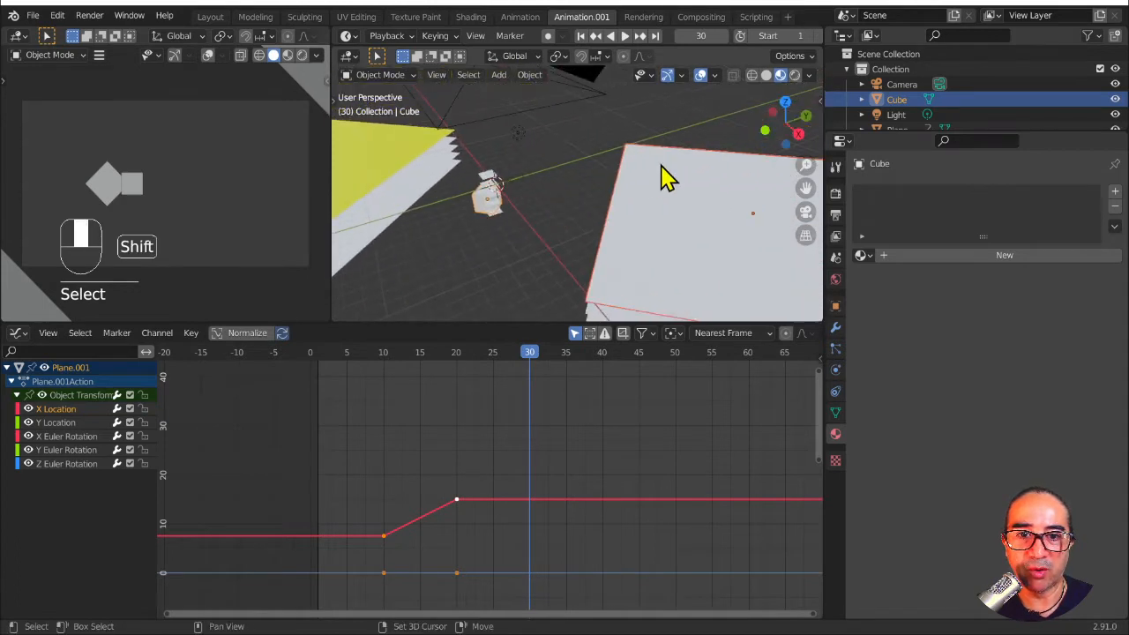
{"action": "left_click", "coordinate": [662, 176]}
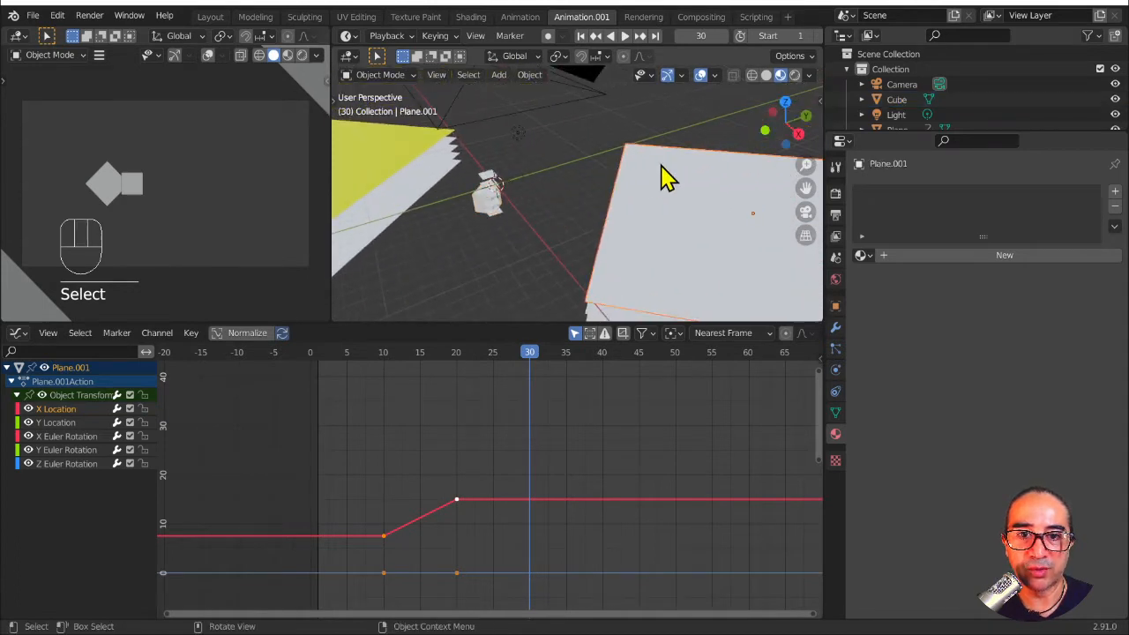
{"action": "left_click", "coordinate": [489, 188], "text": "shift"}
{"action": "middle_click_drag", "start_coordinate": [433, 227], "coordinate": [468, 205]}
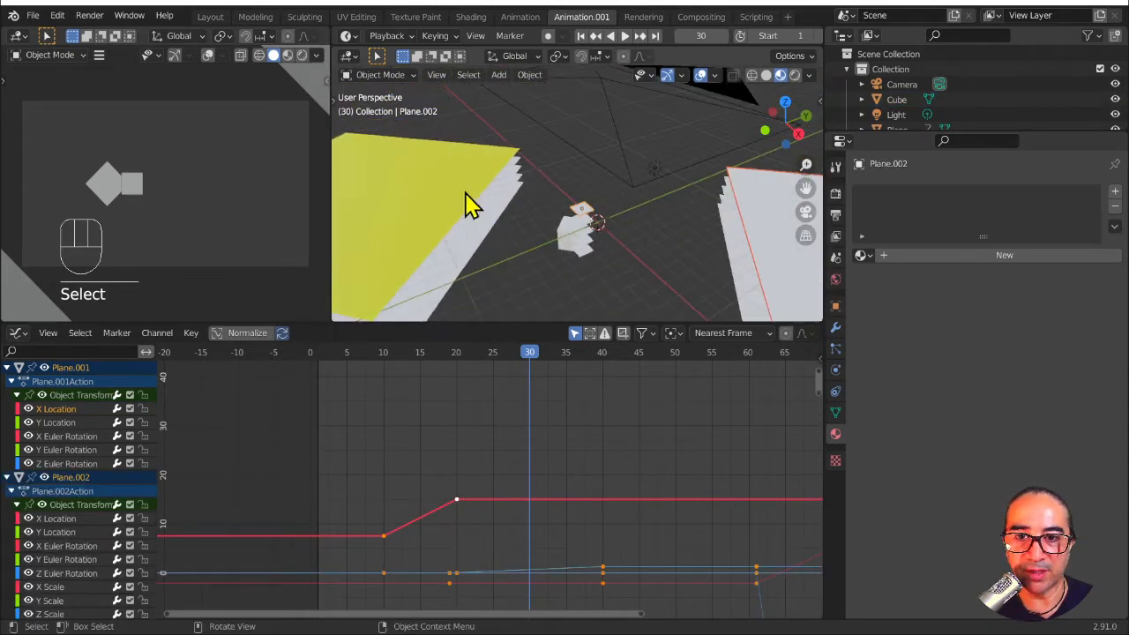
{"action": "left_click", "coordinate": [441, 182], "text": "shift"}
{"action": "key", "text": "ctrl+l"}
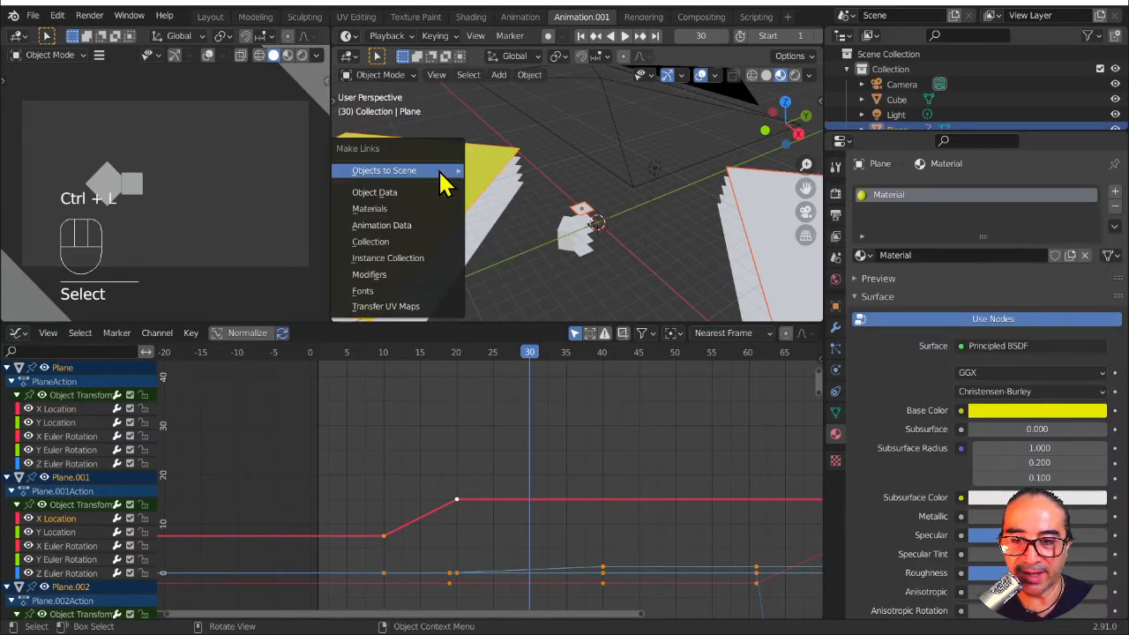
{"action": "mouse_move", "coordinate": [440, 173]}
{"action": "left_click", "coordinate": [388, 209]}
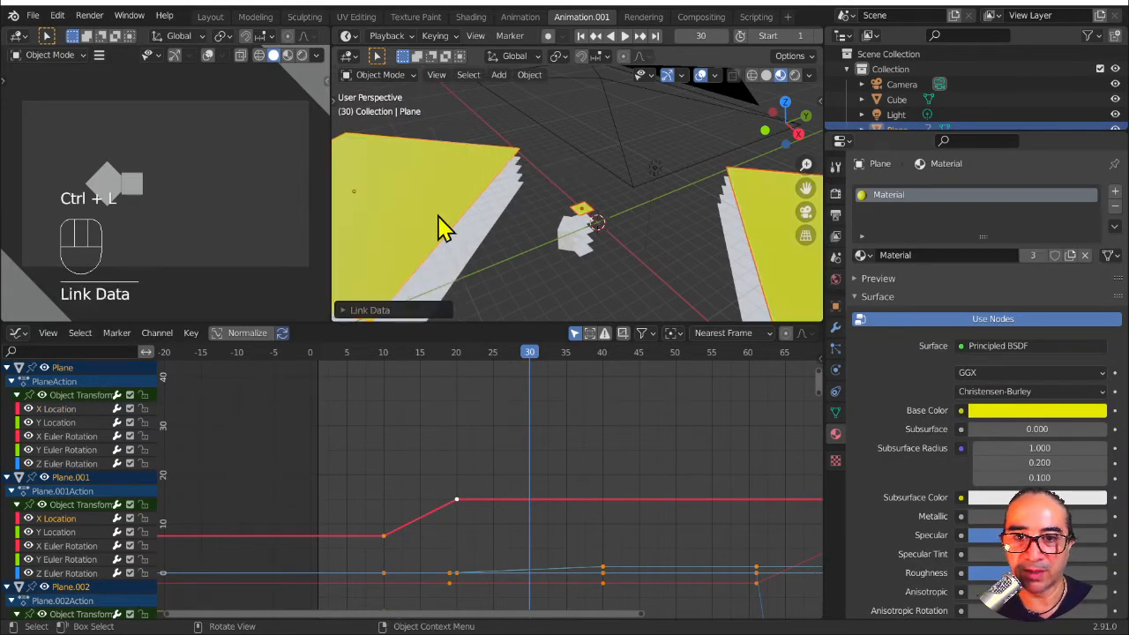
Step: Create a new material on the second left diagonal plane from the top and set its base color to red
{"action": "middle_click_drag", "start_coordinate": [436, 222], "coordinate": [698, 179]}
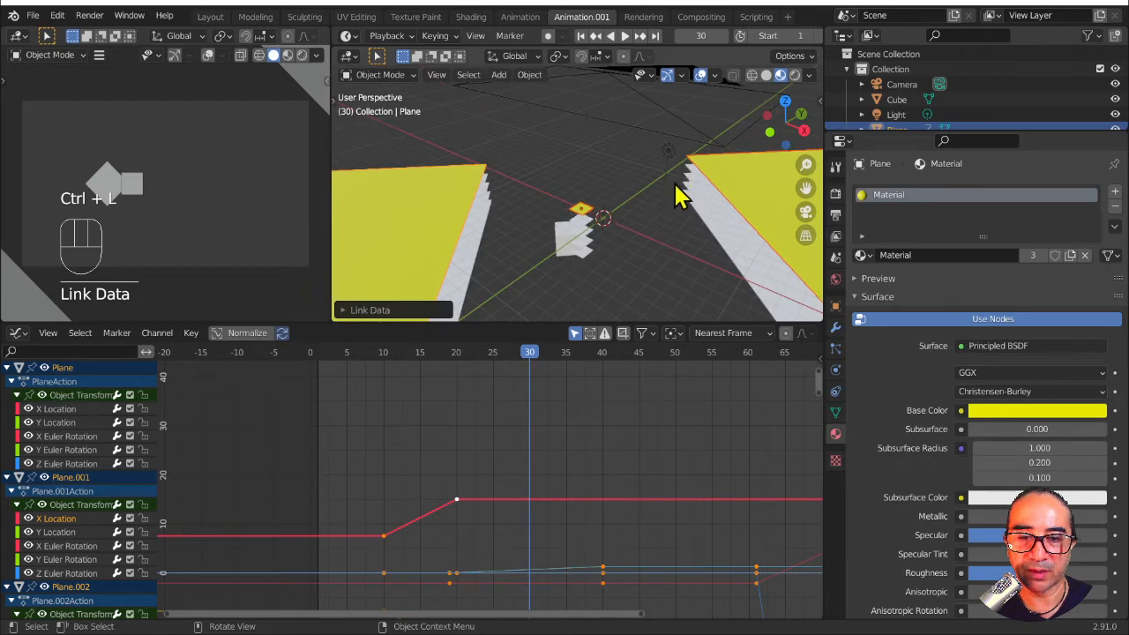
{"action": "left_click", "coordinate": [486, 197]}
{"action": "middle_click_drag", "start_coordinate": [541, 273], "coordinate": [780, 320]}
{"action": "left_click", "coordinate": [938, 256]}
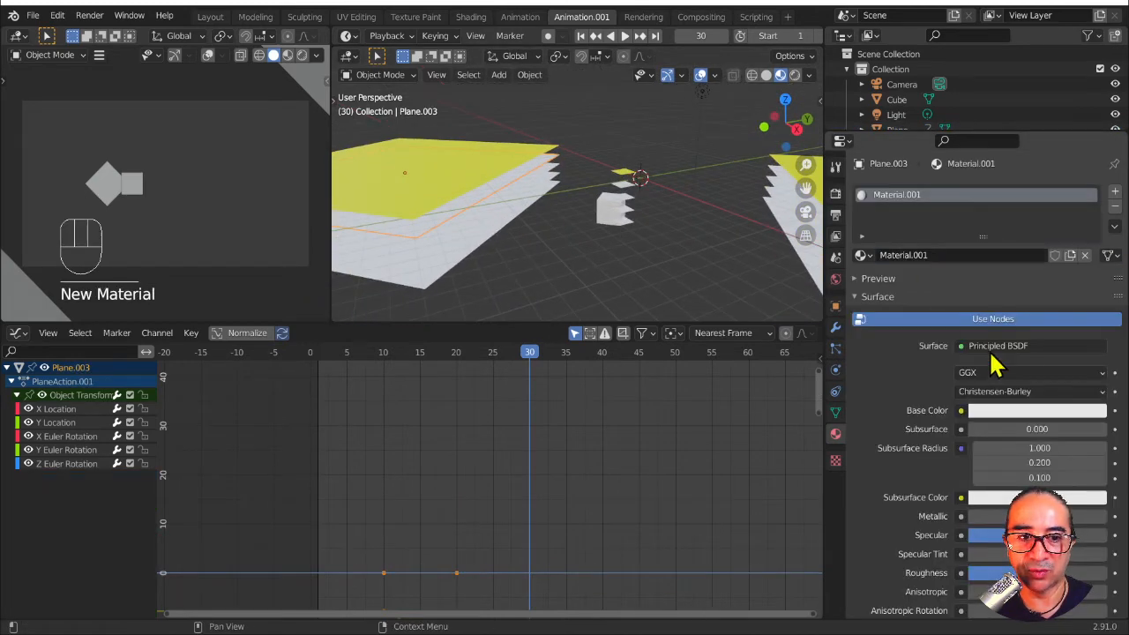
{"action": "left_click", "coordinate": [985, 411]}
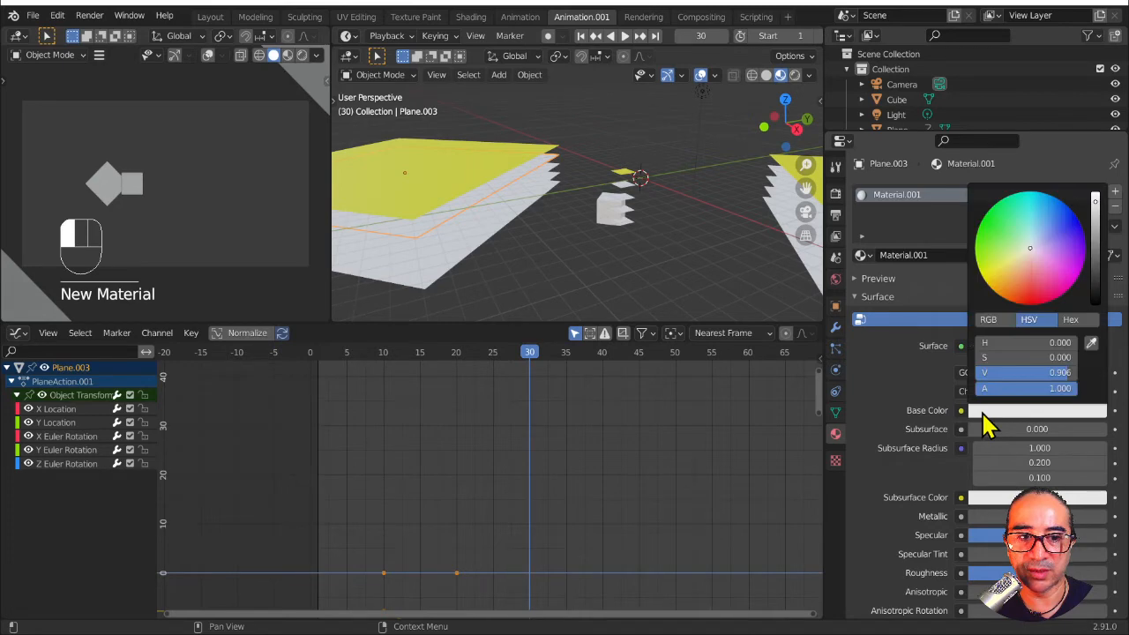
{"action": "left_click", "coordinate": [1028, 292]}
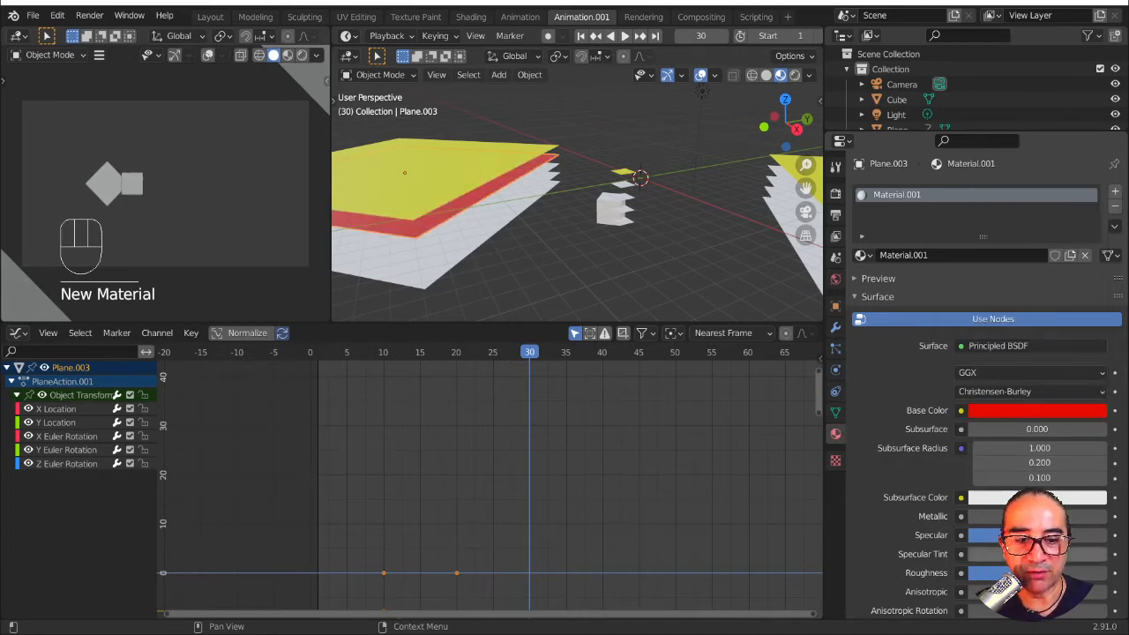
Step: Set the red material's Roughness to 10 and its Specular to 0
{"action": "scroll", "coordinate": [925, 432], "scroll_direction": "down", "scroll_amount": 5}
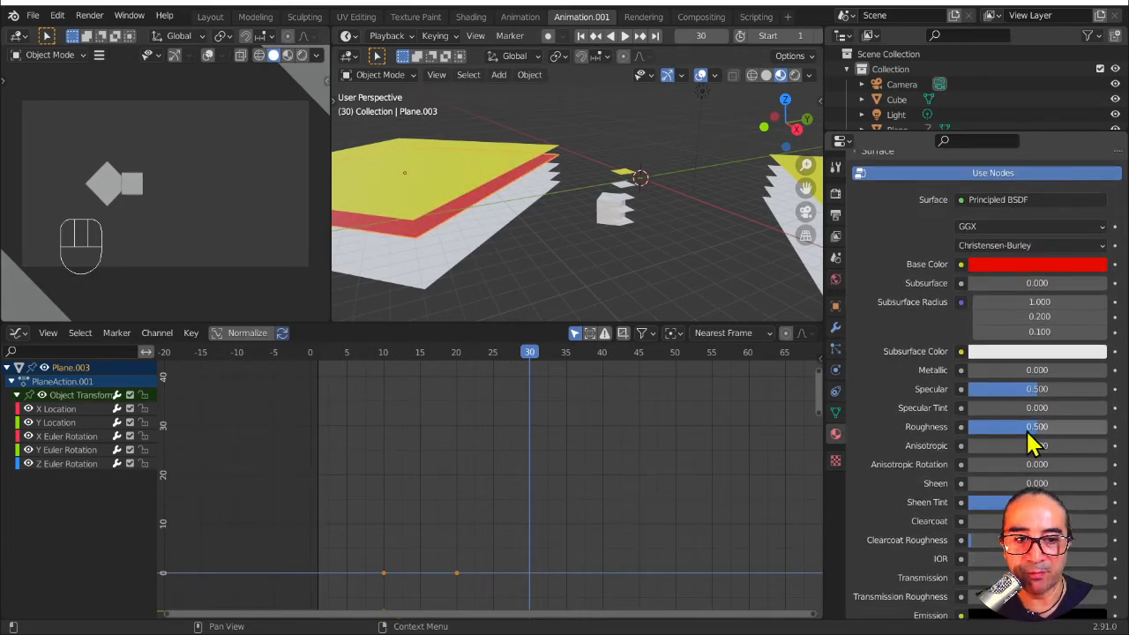
{"action": "left_click", "coordinate": [1027, 427]}
{"action": "type", "text": "10"}
{"action": "key", "text": "Return"}
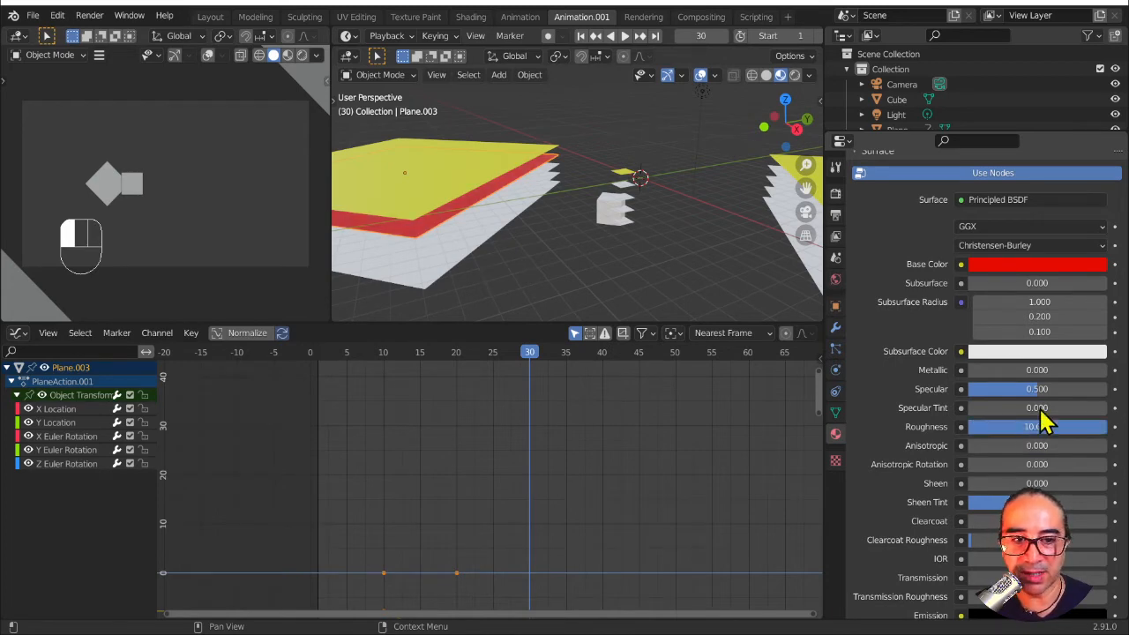
{"action": "left_click", "coordinate": [1036, 384]}
{"action": "left_click_drag", "start_coordinate": [1053, 389], "coordinate": [967, 389]}
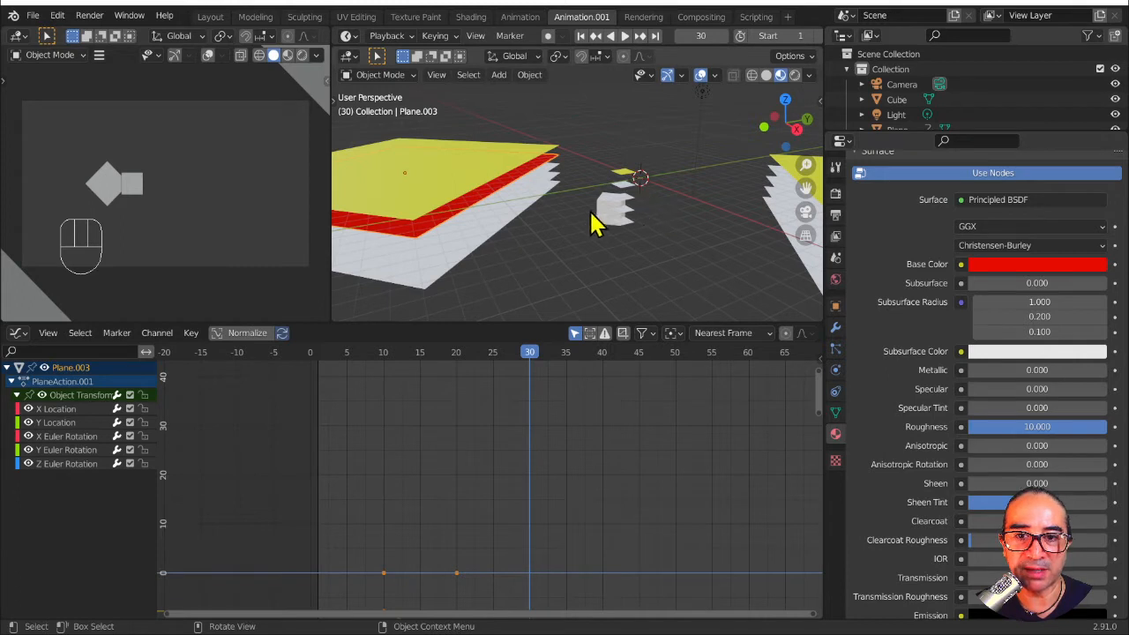
Step: Switch the 3D viewport to Solid shading and get a closer look at the stack of square planes
{"action": "middle_click_drag", "start_coordinate": [592, 225], "coordinate": [554, 206], "text": "shift"}
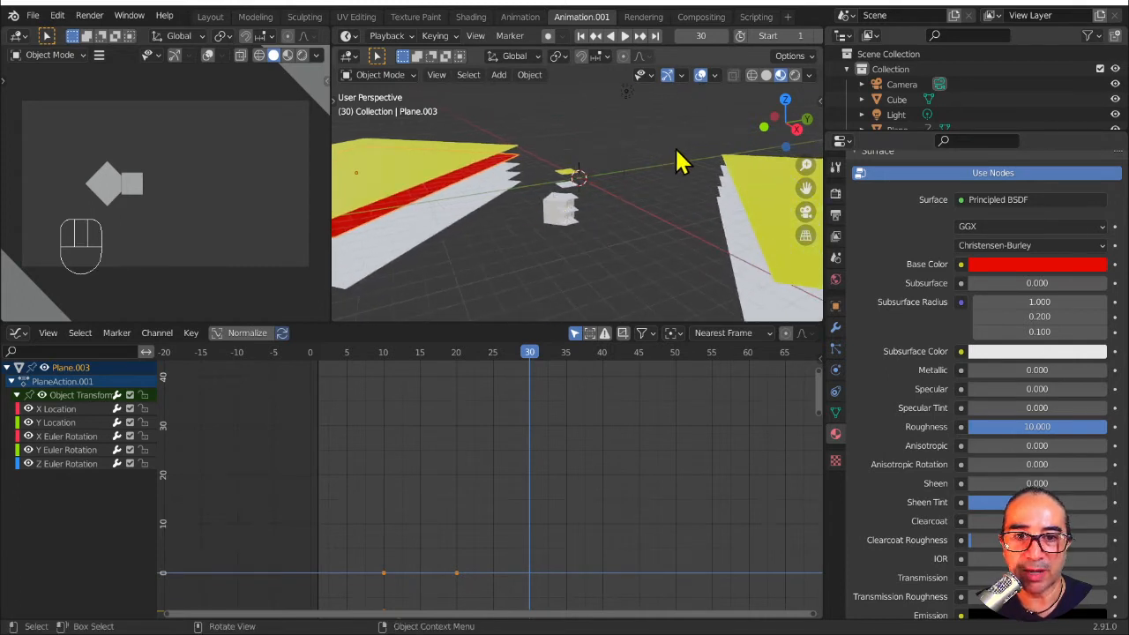
{"action": "left_click", "coordinate": [721, 210]}
{"action": "left_click", "coordinate": [766, 76]}
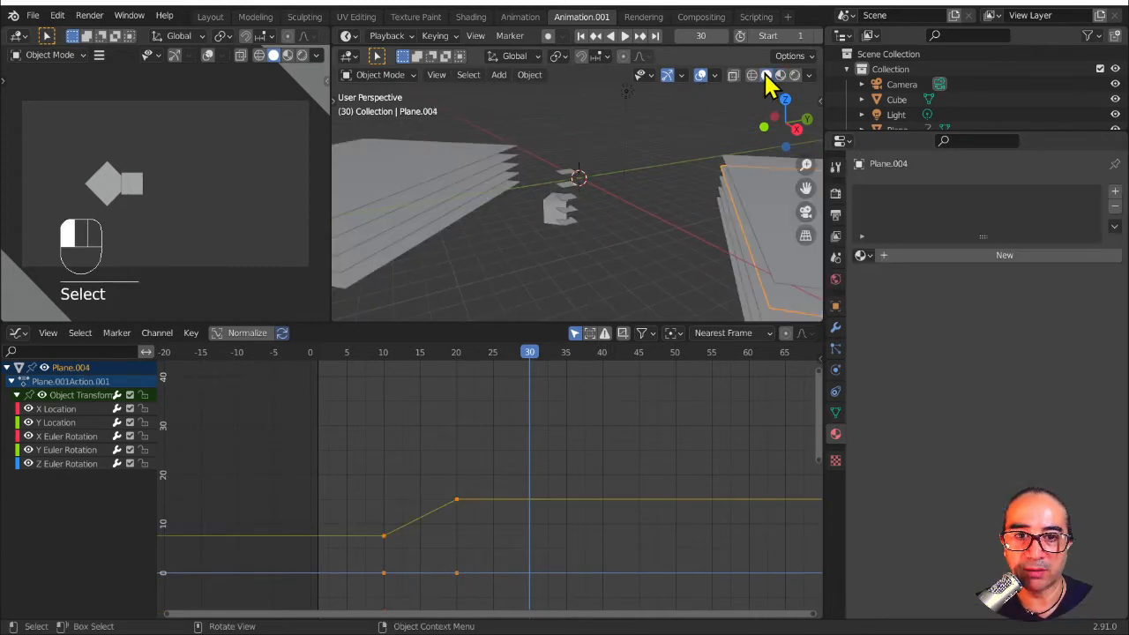
{"action": "middle_click_drag", "start_coordinate": [558, 181], "coordinate": [593, 193]}
{"action": "scroll", "coordinate": [558, 193], "scroll_direction": "up", "scroll_amount": 3}
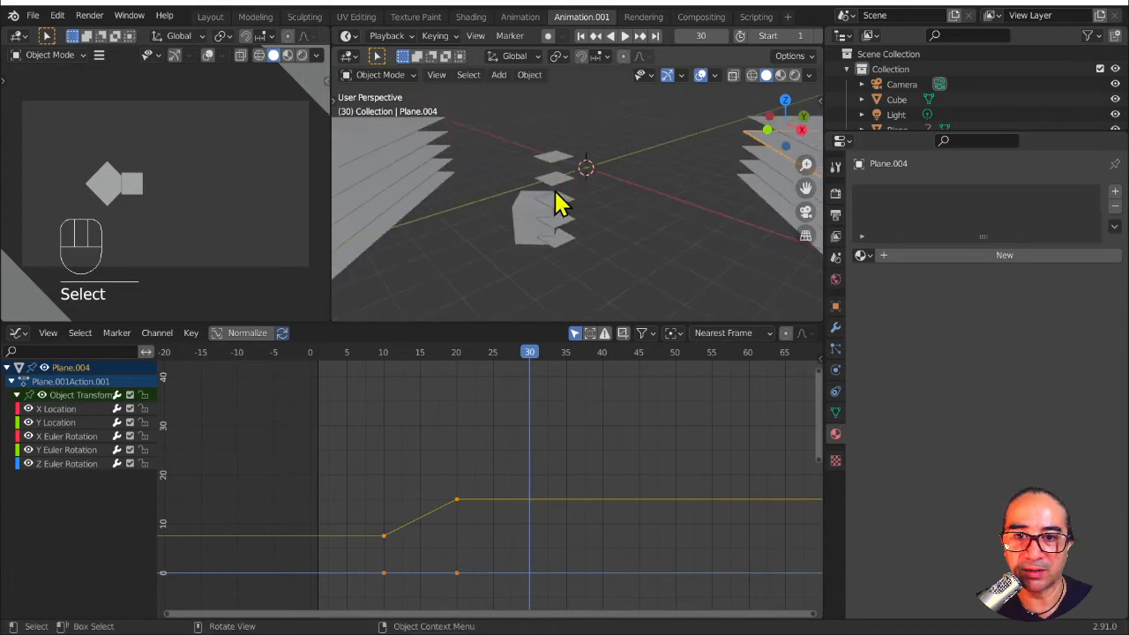
Step: Link the second left diagonal plane's red material to the second square plane and return the 3D viewport to Material Preview shading
{"action": "left_click", "coordinate": [553, 180]}
{"action": "middle_click_drag", "start_coordinate": [431, 276], "coordinate": [483, 191]}
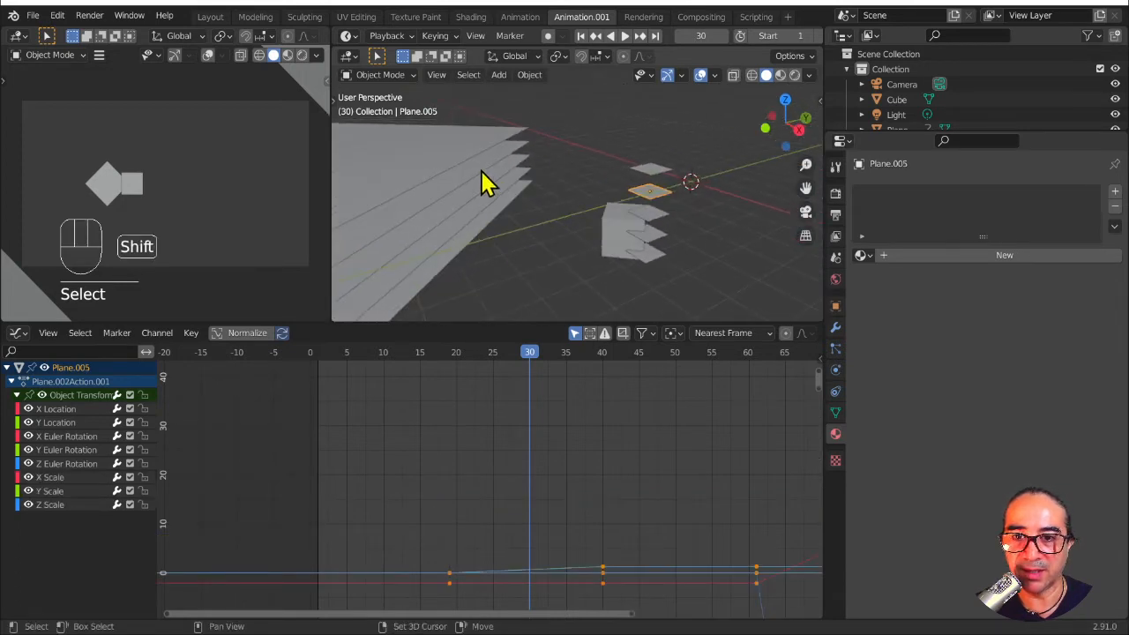
{"action": "left_click", "coordinate": [485, 184], "text": "shift"}
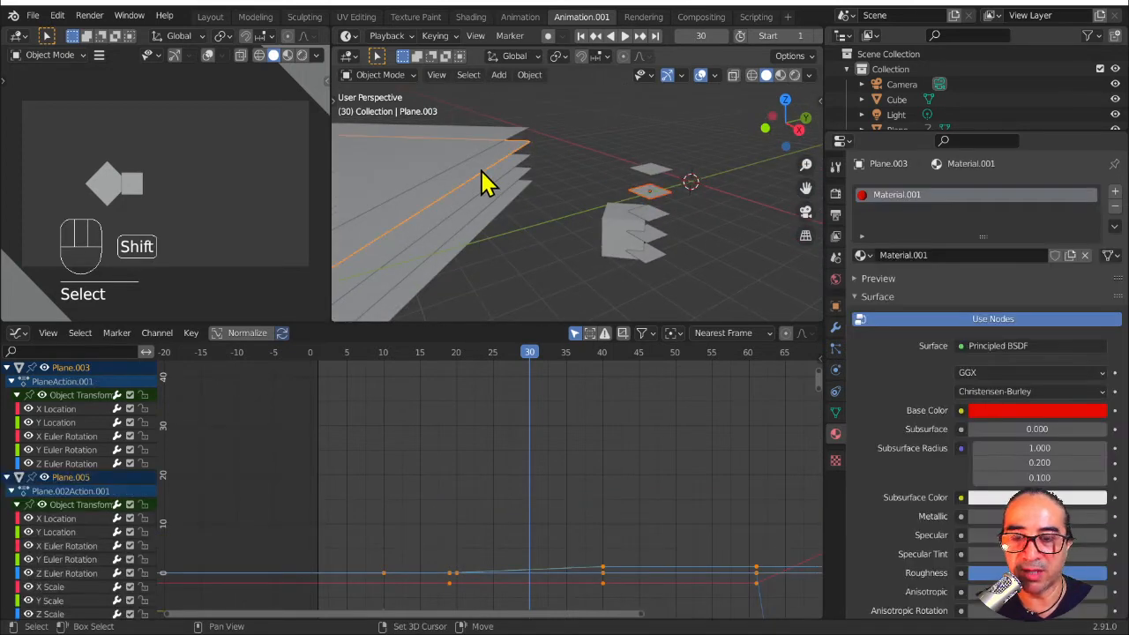
{"action": "left_click", "coordinate": [808, 76]}
{"action": "left_click", "coordinate": [866, 281]}
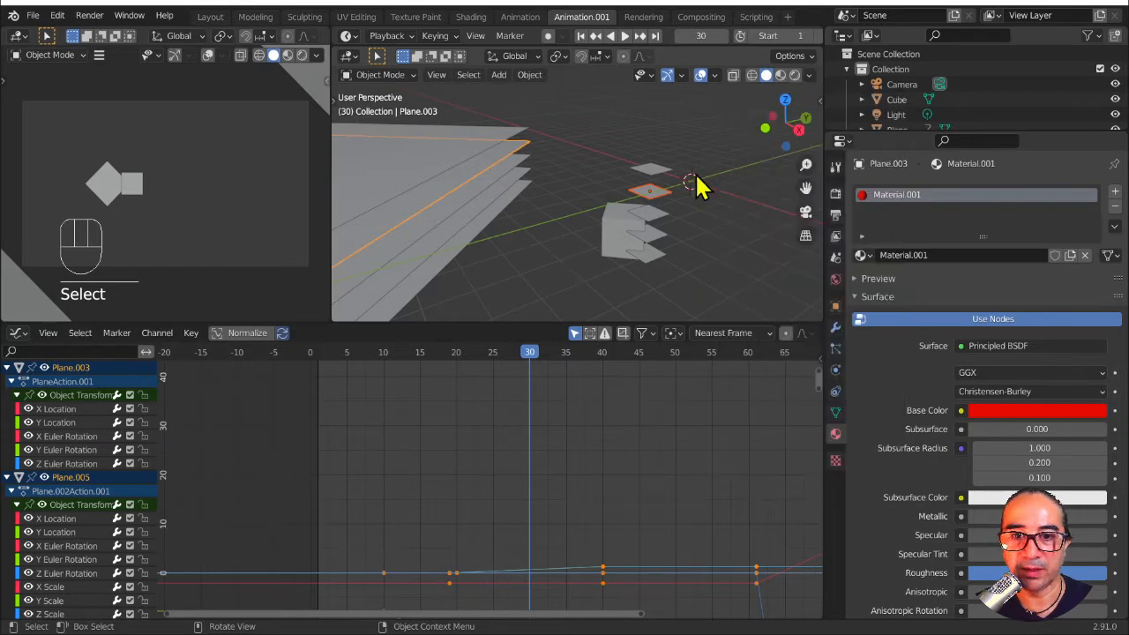
{"action": "key", "text": "ctrl+l"}
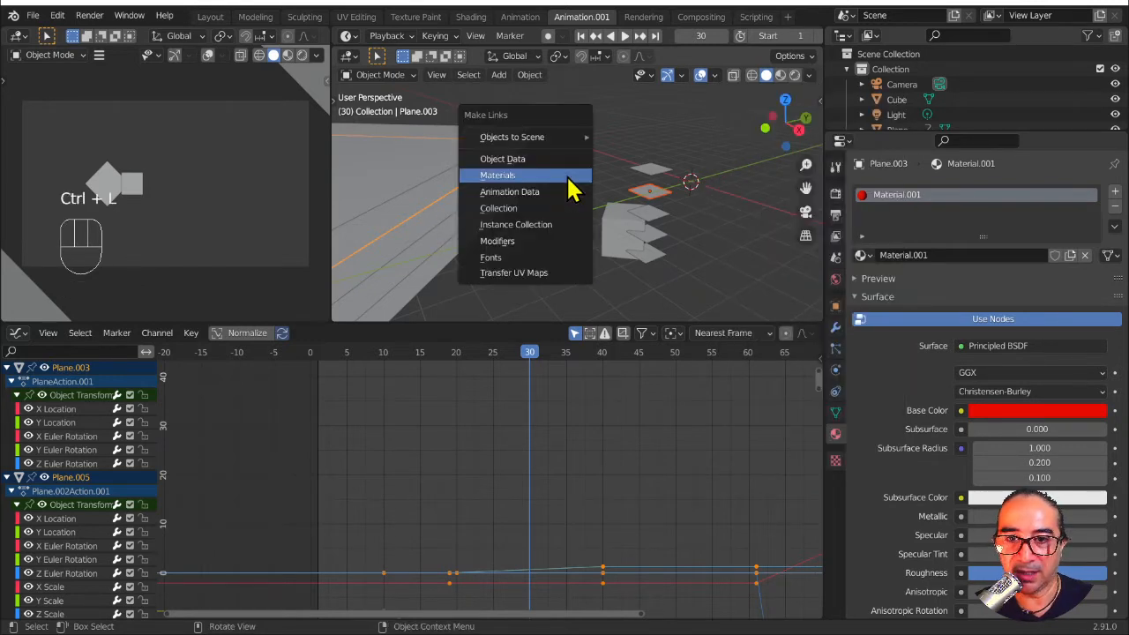
{"action": "left_click", "coordinate": [571, 188]}
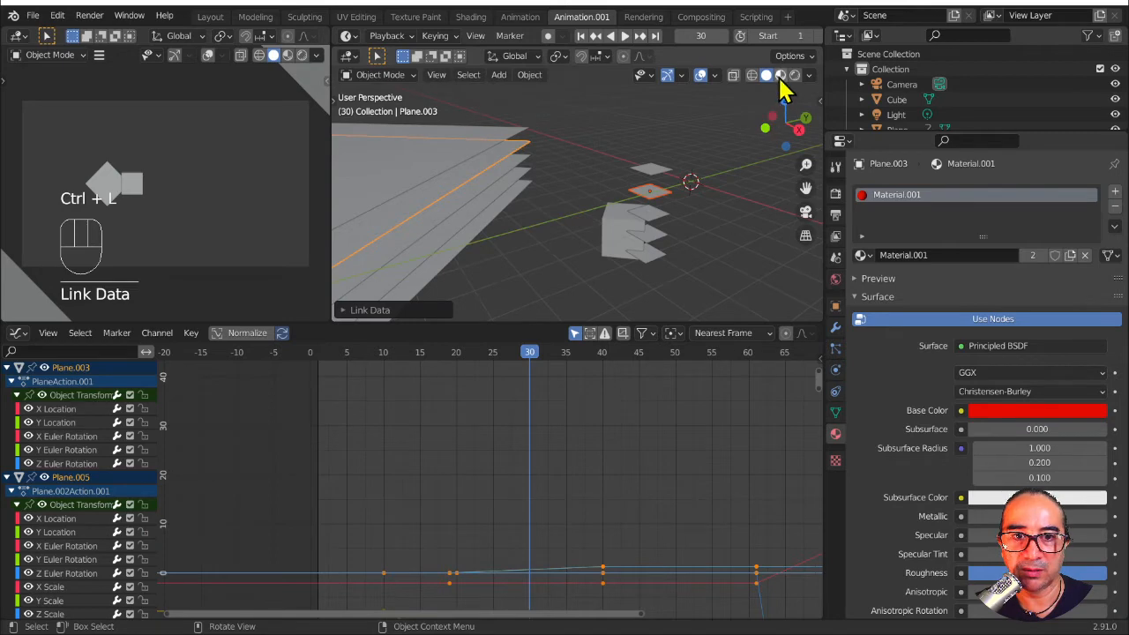
{"action": "left_click", "coordinate": [781, 76]}
{"action": "scroll", "coordinate": [643, 199], "scroll_direction": "down", "scroll_amount": 3}
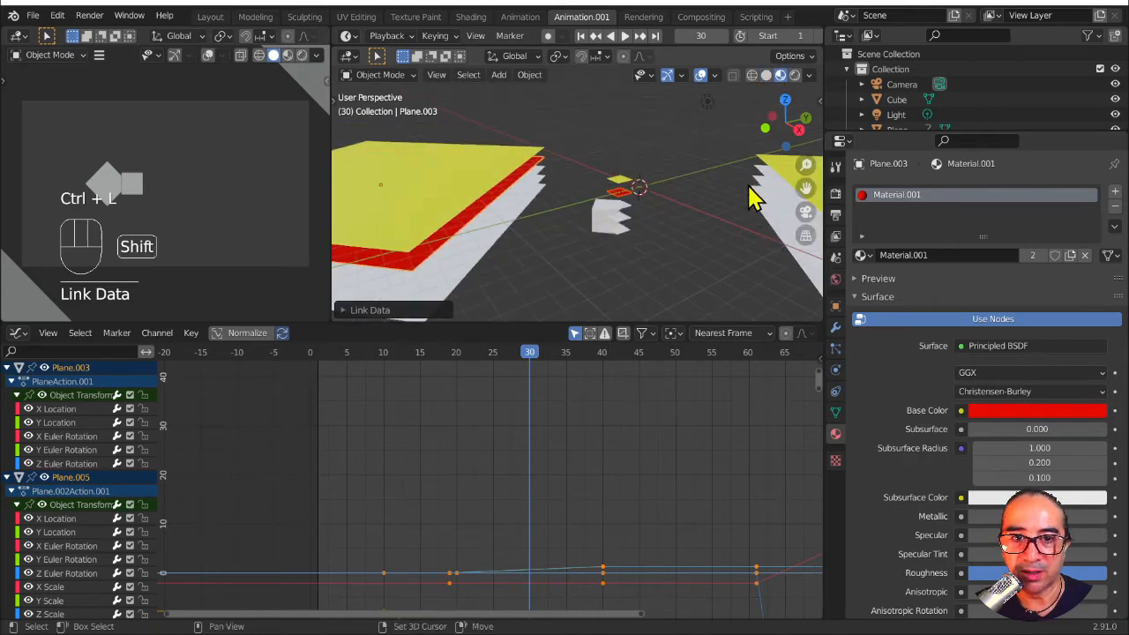
Step: Link the red material from the second square plane to the second right diagonal plane
{"action": "middle_click_drag", "start_coordinate": [754, 198], "coordinate": [706, 171], "text": "shift"}
{"action": "left_click", "coordinate": [706, 171]}
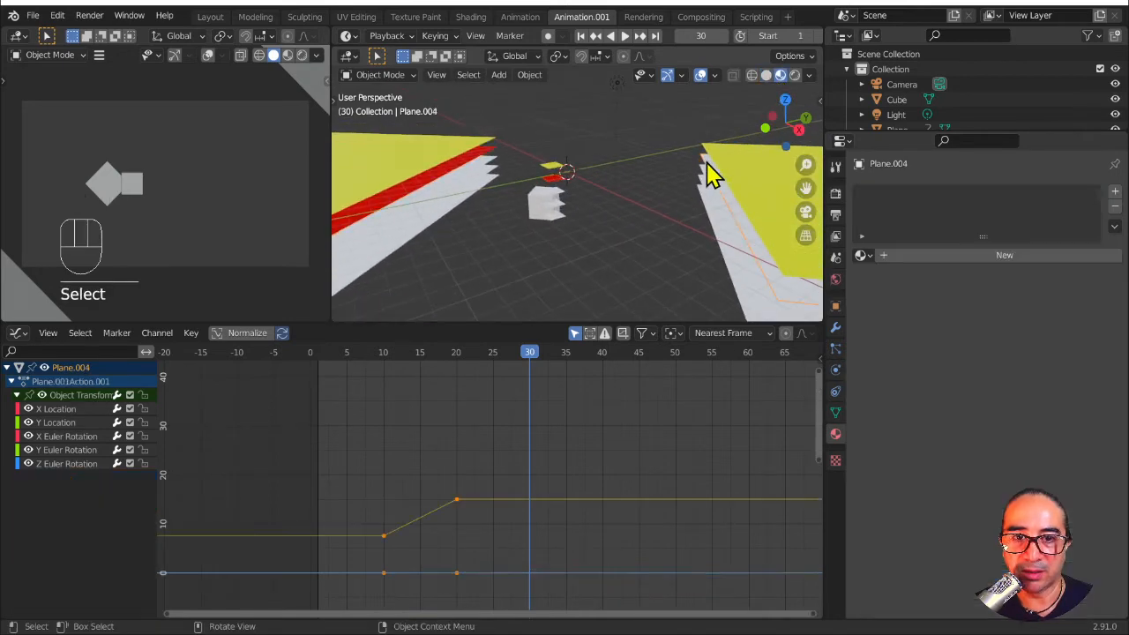
{"action": "left_click", "coordinate": [564, 188], "text": "shift"}
{"action": "key", "text": "ctrl+l"}
{"action": "left_click", "coordinate": [564, 188]}
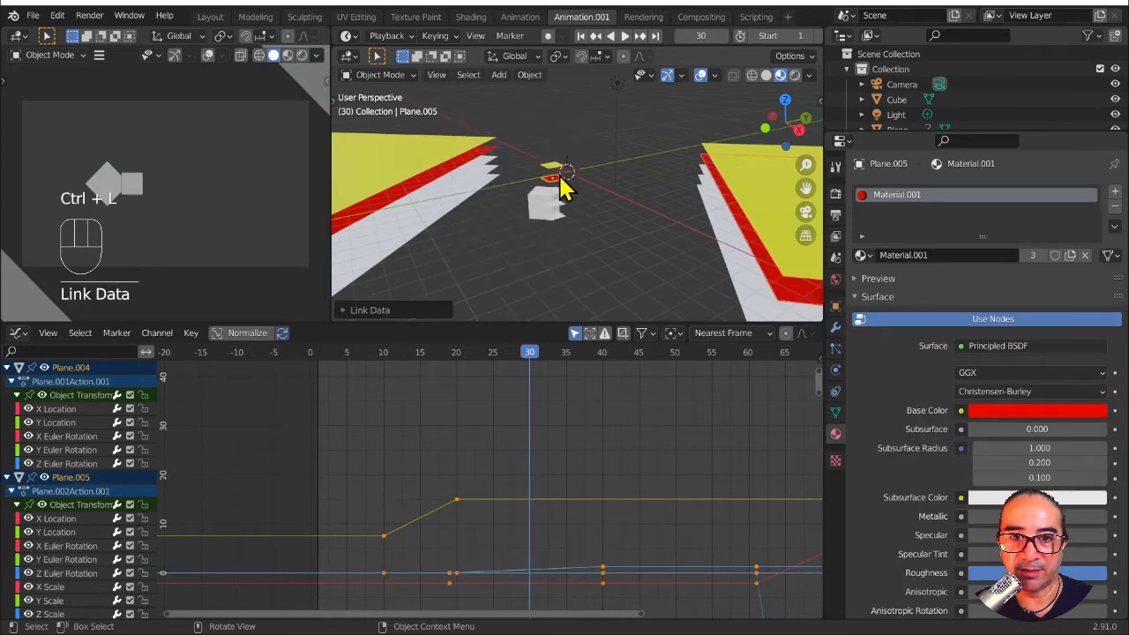
Step: On the topmost right diagonal plane, set the yellow material's Specular to 0 and raise its Roughness
{"action": "left_click", "coordinate": [749, 178]}
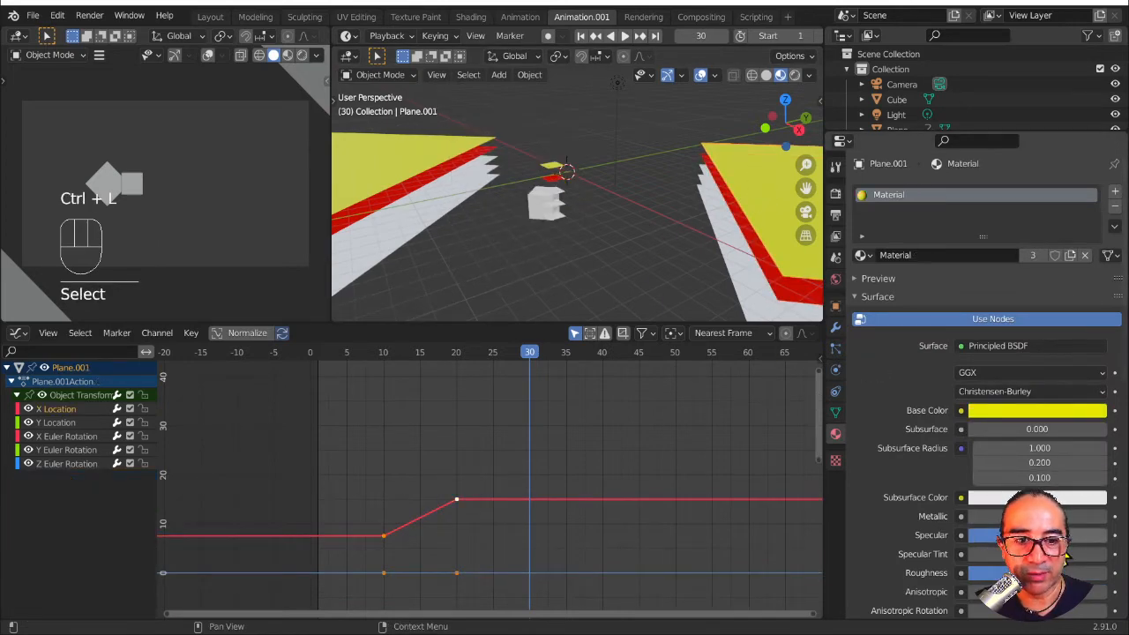
{"action": "scroll", "coordinate": [1067, 538], "scroll_direction": "down", "scroll_amount": 2}
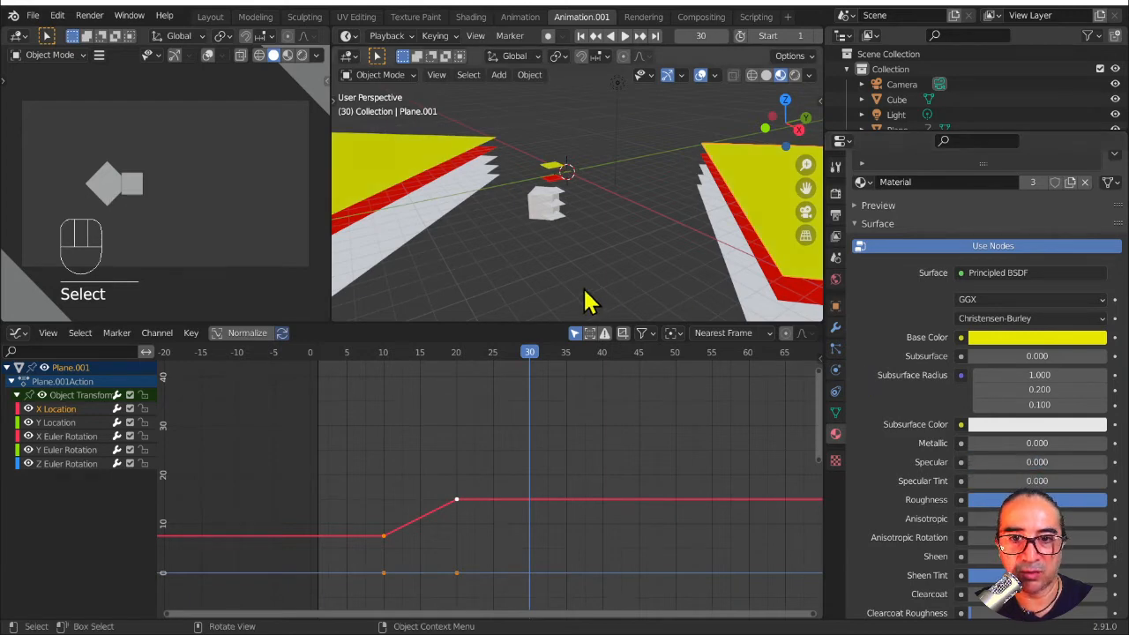
Step: Create a pink material with hue 0.884 on the third left diagonal plane, with Specular at 0 and a raised Roughness
{"action": "left_click", "coordinate": [480, 172]}
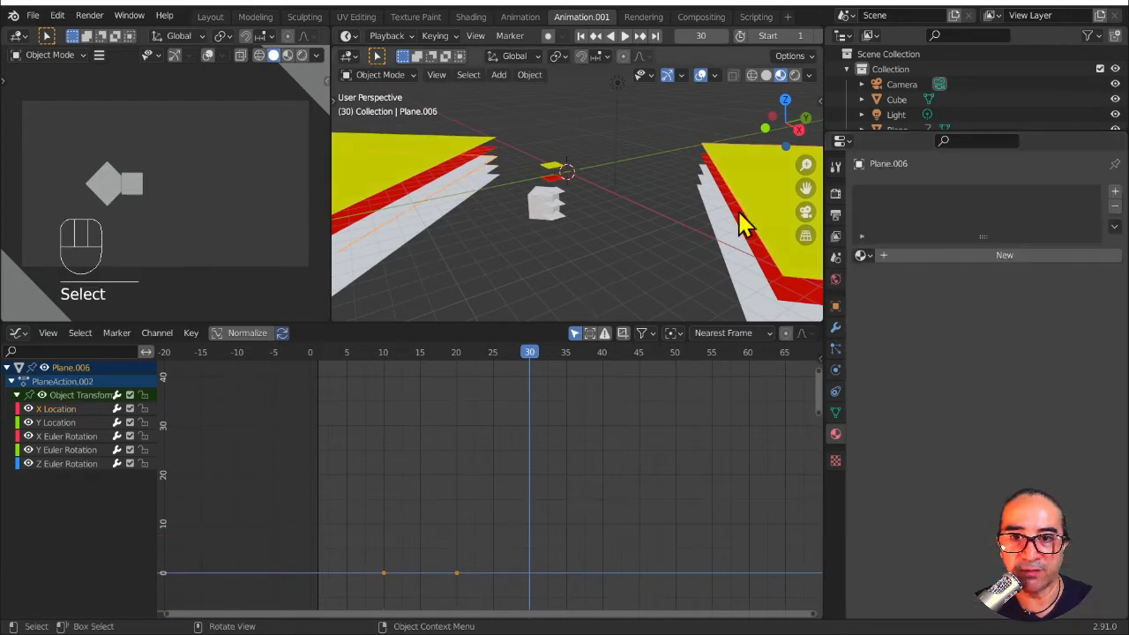
{"action": "left_click", "coordinate": [970, 254]}
{"action": "left_click", "coordinate": [1008, 411]}
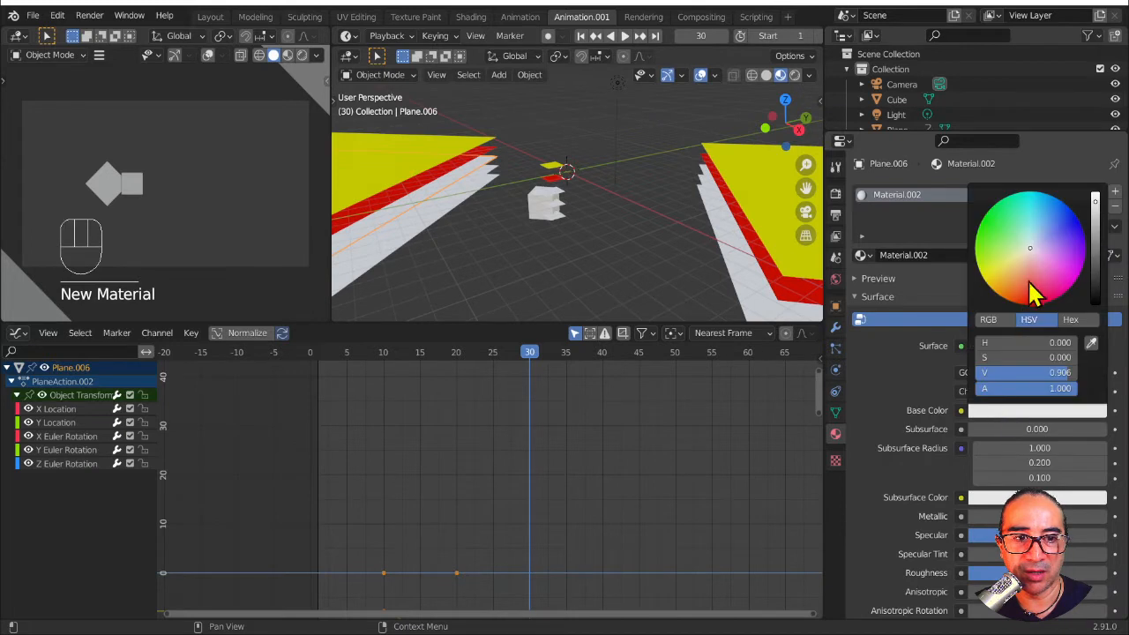
{"action": "left_click_drag", "start_coordinate": [1058, 284], "coordinate": [1069, 287]}
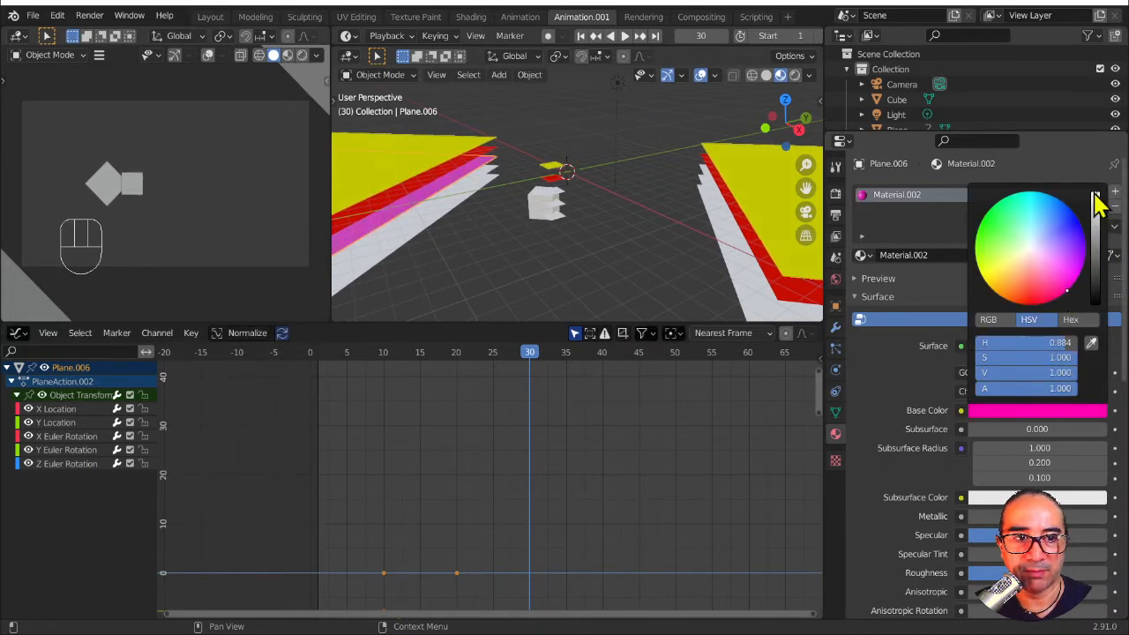
{"action": "left_click_drag", "start_coordinate": [1037, 536], "coordinate": [965, 535]}
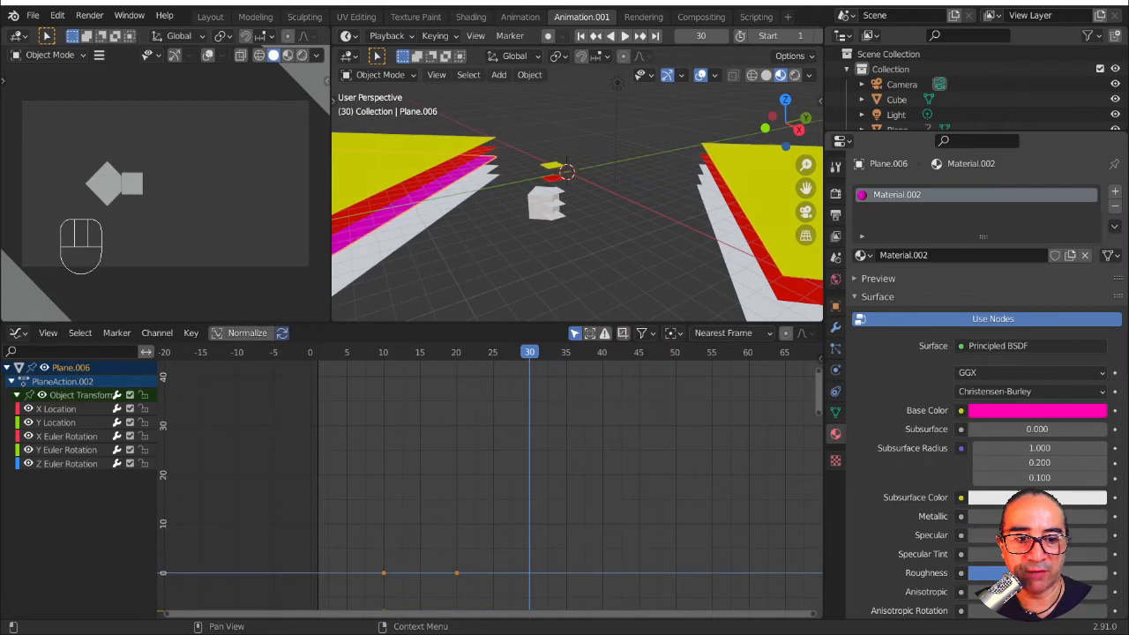
Step: Link the third left diagonal plane's pink material to the third right diagonal plane and the third square plane
{"action": "left_click", "coordinate": [709, 183]}
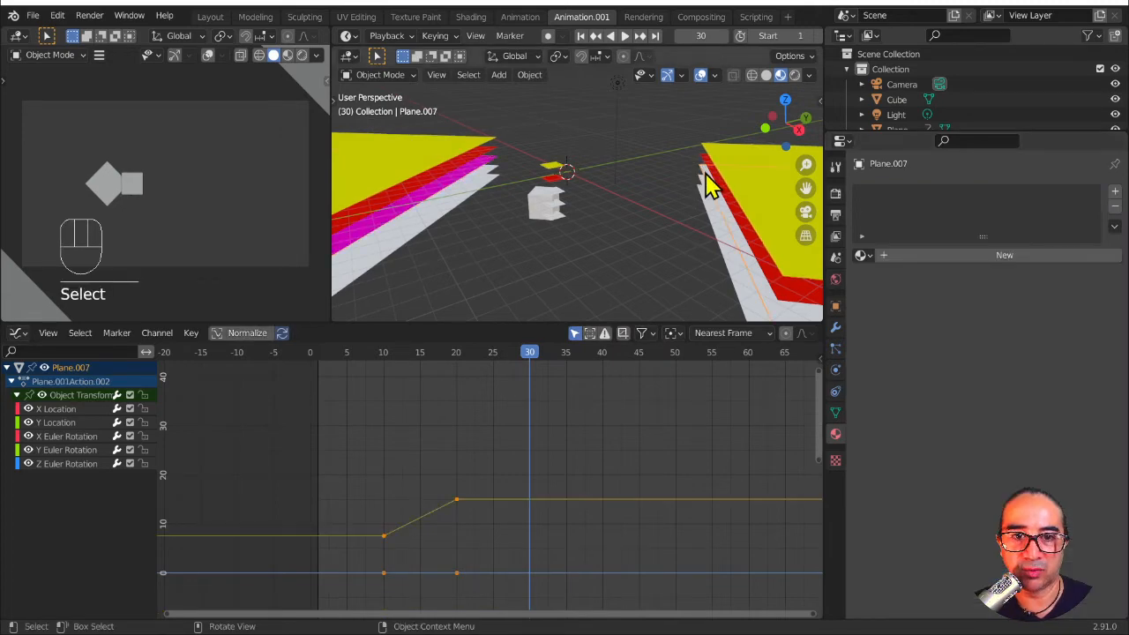
{"action": "left_click", "coordinate": [562, 202], "text": "shift"}
{"action": "left_click", "coordinate": [474, 185], "text": "shift"}
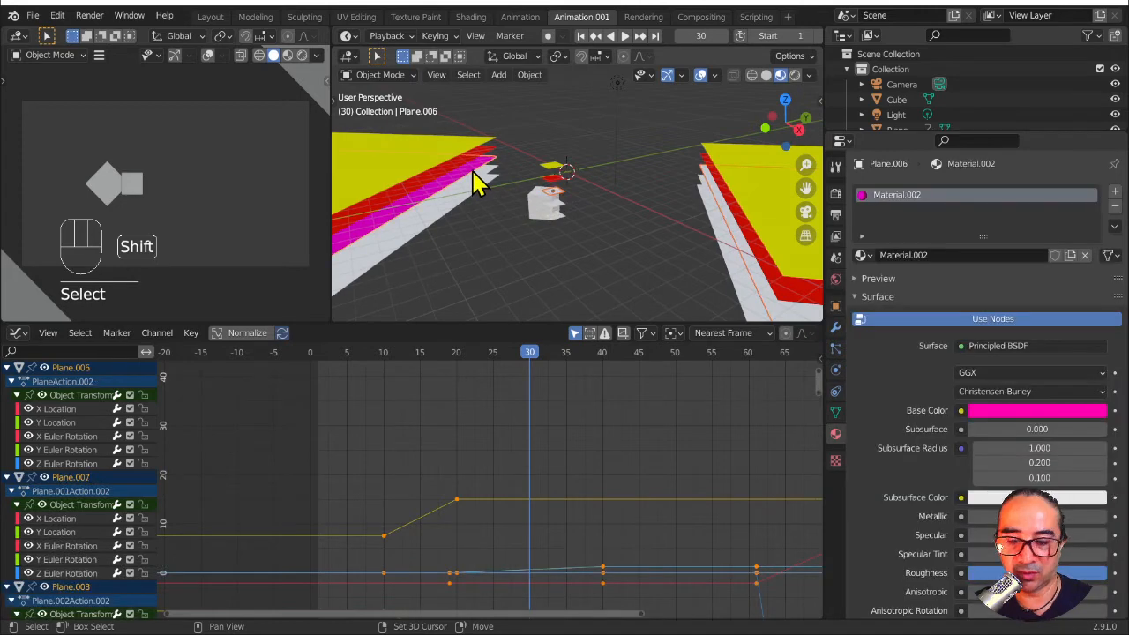
{"action": "key", "text": "ctrl+l"}
{"action": "left_click", "coordinate": [474, 179]}
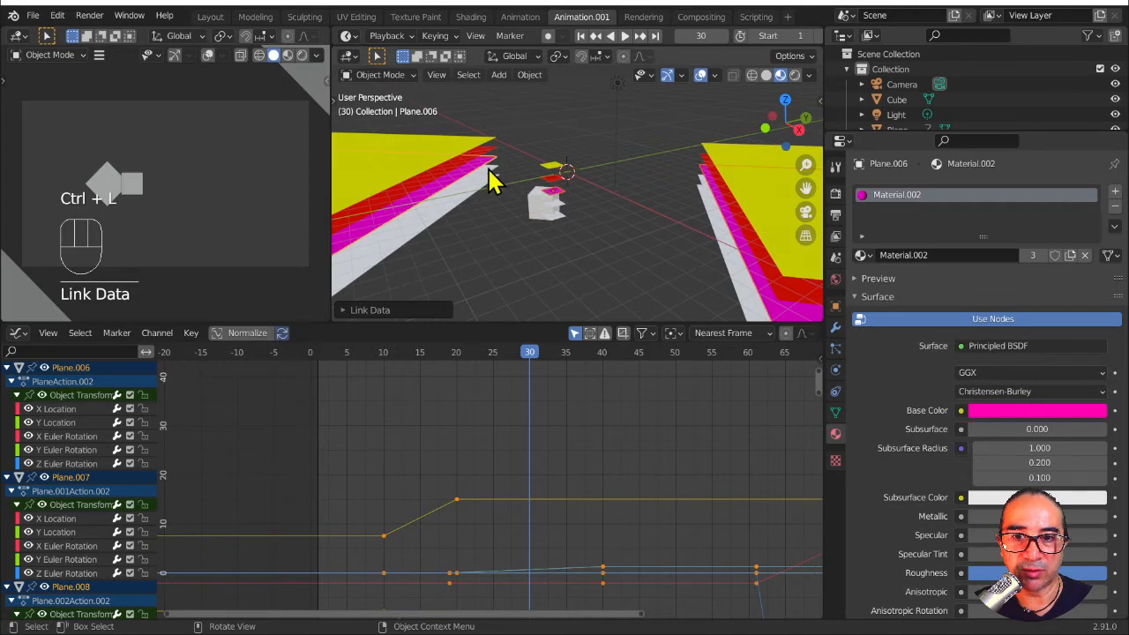
Step: Create a purple material on the fourth left diagonal plane, with Specular at 0 and a raised Roughness
{"action": "left_click", "coordinate": [491, 180]}
{"action": "left_click", "coordinate": [897, 257]}
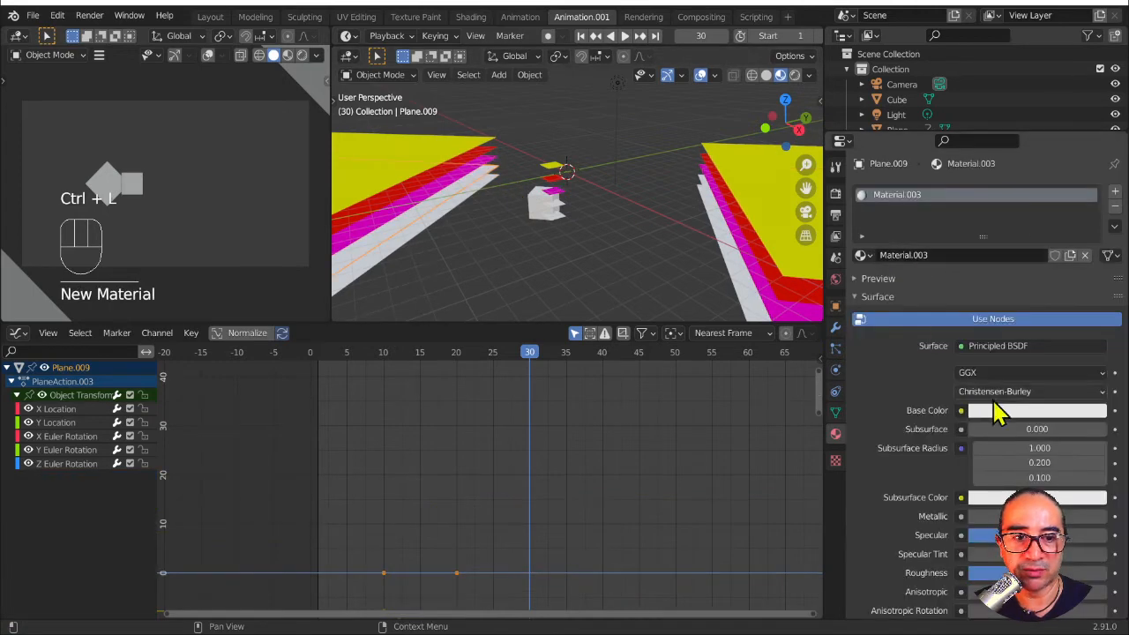
{"action": "left_click", "coordinate": [999, 414]}
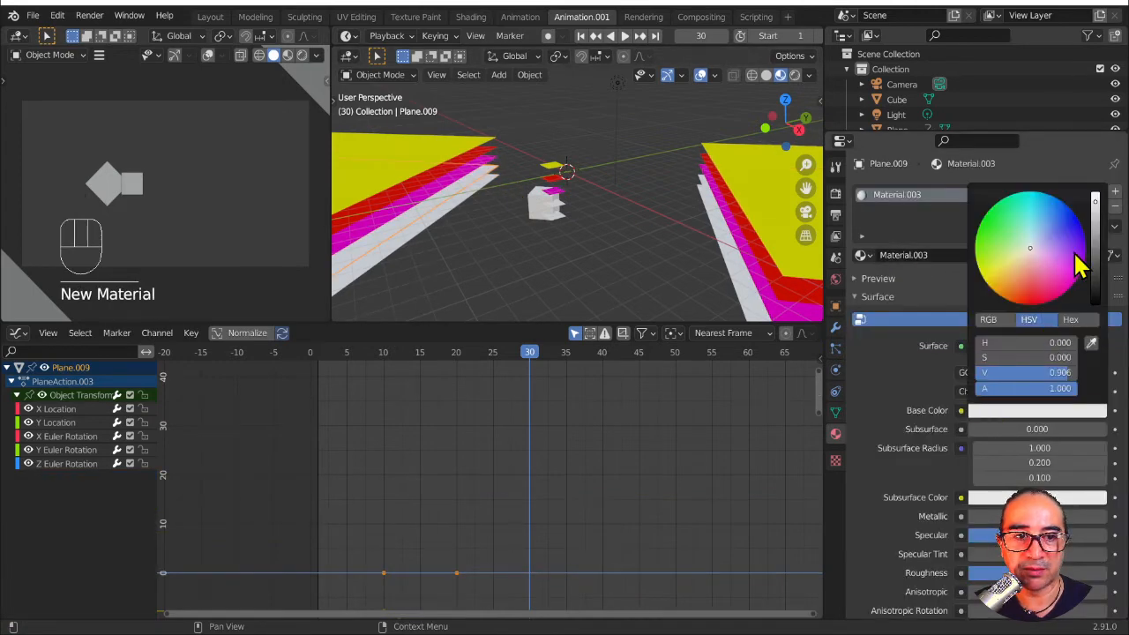
{"action": "left_click_drag", "start_coordinate": [1075, 254], "coordinate": [1085, 240]}
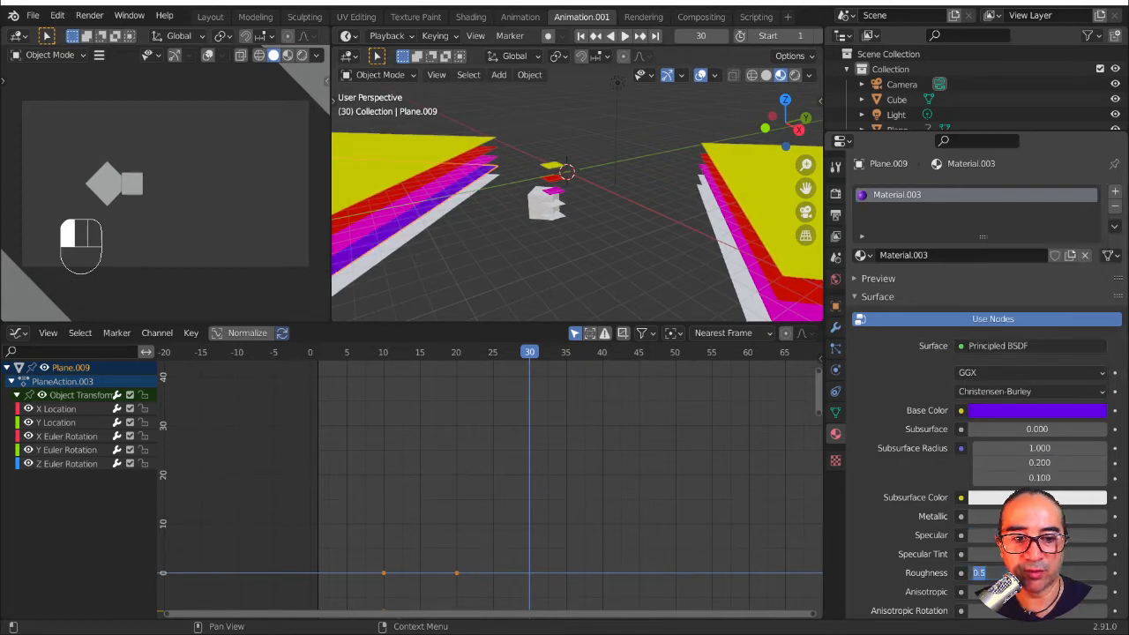
Step: Link the fourth left diagonal plane's purple material to the fourth right diagonal plane and the fourth square plane
{"action": "left_click", "coordinate": [698, 193]}
{"action": "left_click", "coordinate": [574, 224], "text": "shift"}
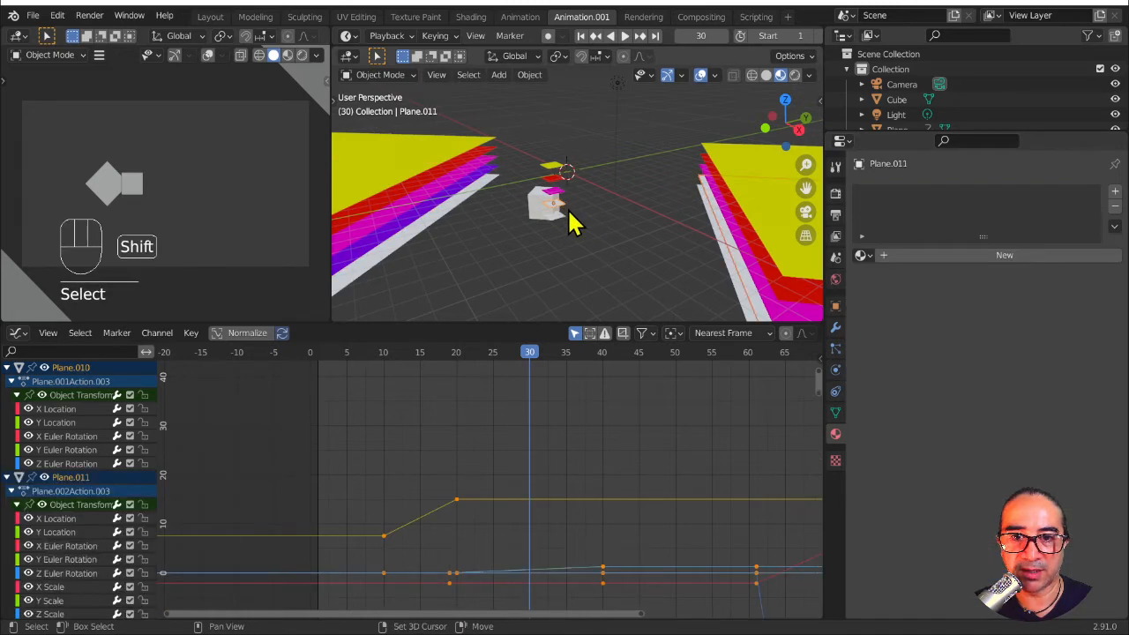
{"action": "left_click", "coordinate": [469, 183], "text": "shift"}
{"action": "key", "text": "ctrl+l"}
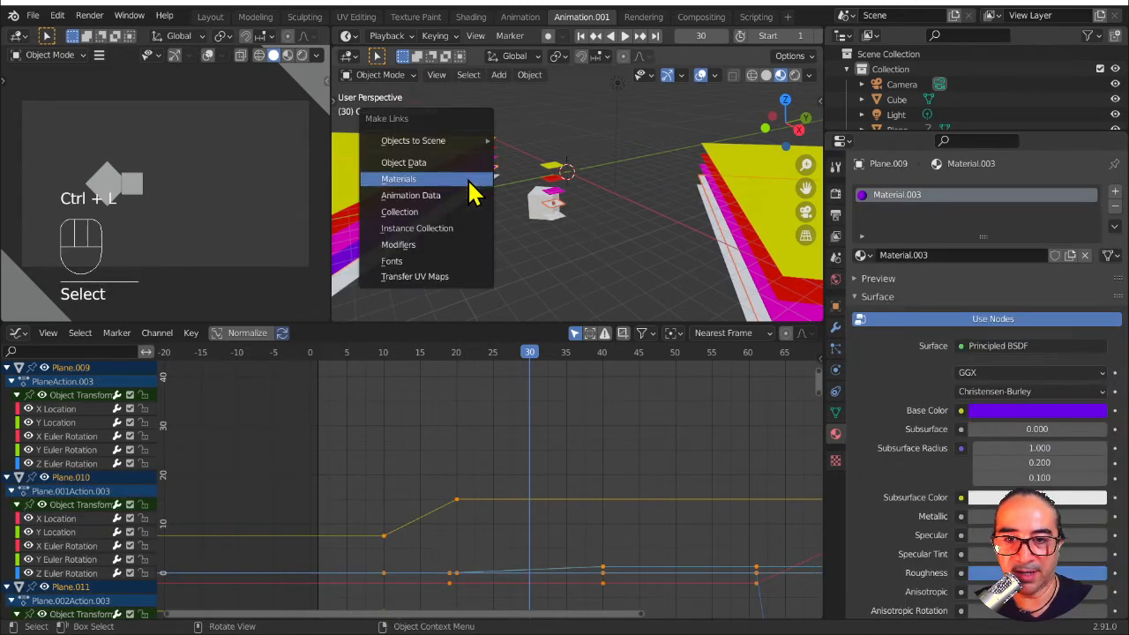
{"action": "left_click", "coordinate": [469, 181]}
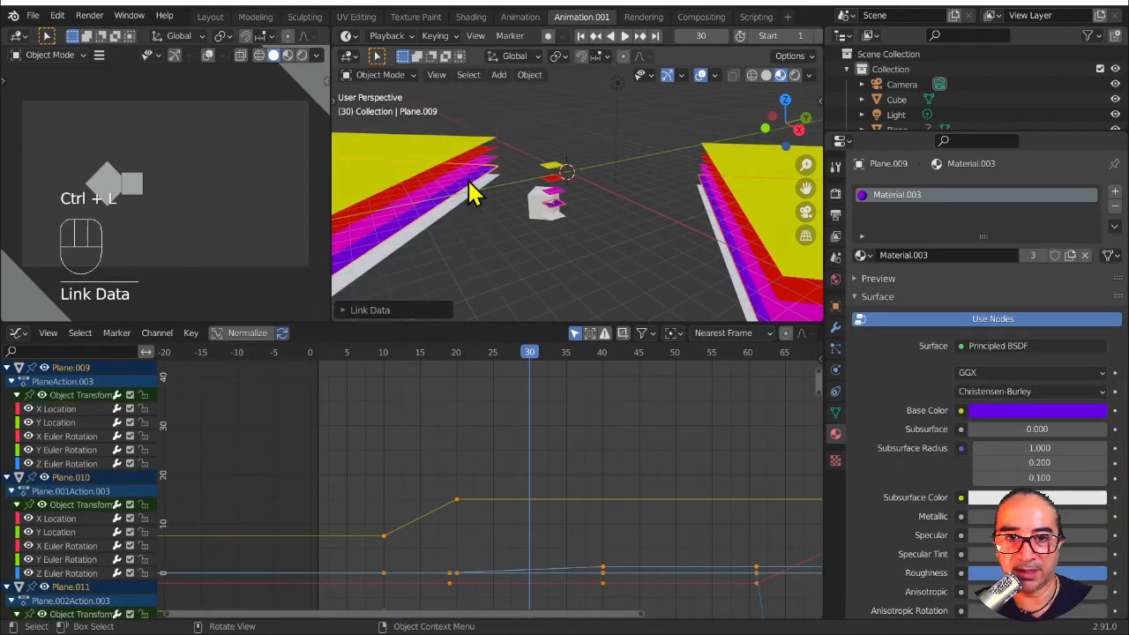
Step: Create a new material with a bright cyan base color on the fifth (lowest) right diagonal plane
{"action": "left_click", "coordinate": [699, 197]}
{"action": "left_click", "coordinate": [924, 255]}
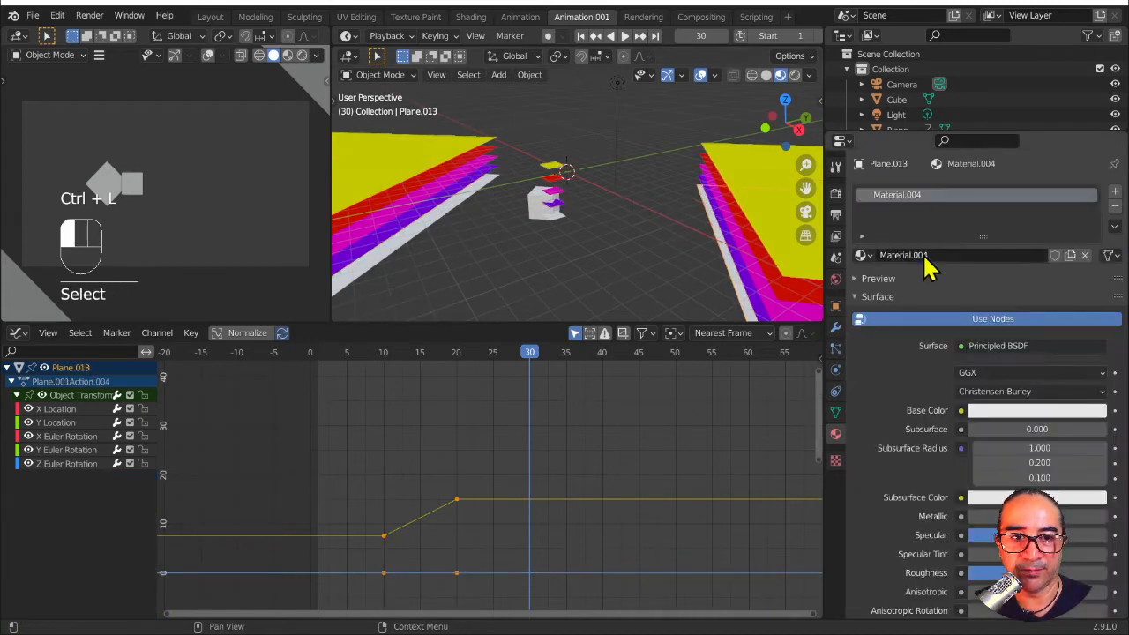
{"action": "left_click", "coordinate": [1014, 411]}
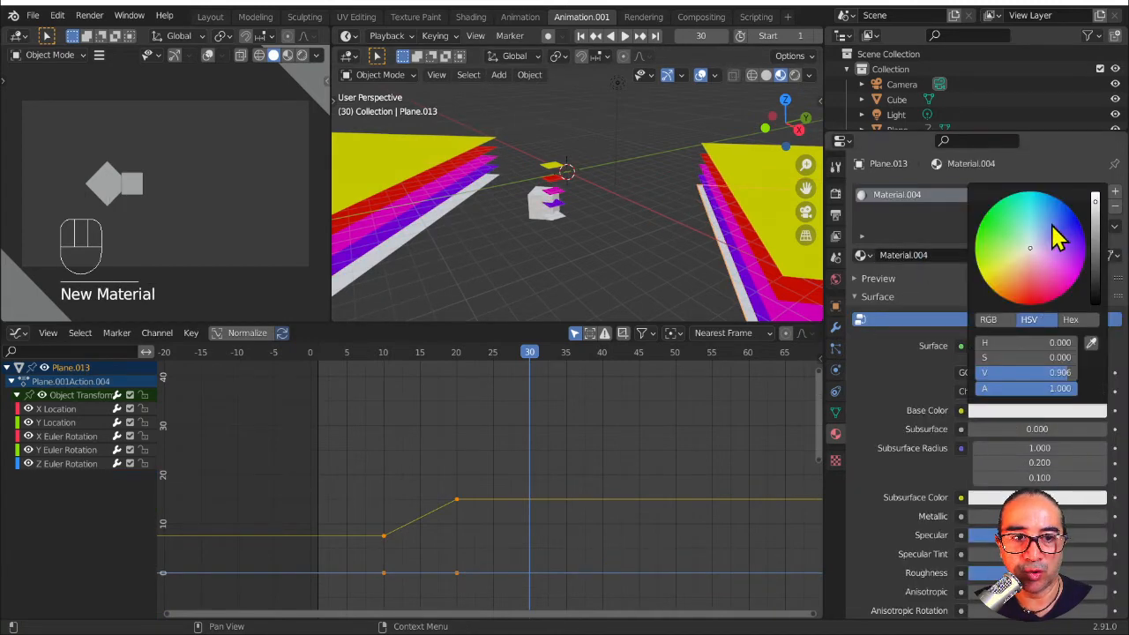
{"action": "mouse_move", "coordinate": [1058, 236]}
{"action": "left_mouse_down"}
{"action": "mouse_move", "coordinate": [1038, 192]}
{"action": "mouse_move", "coordinate": [1095, 193]}
{"action": "left_mouse_up"}
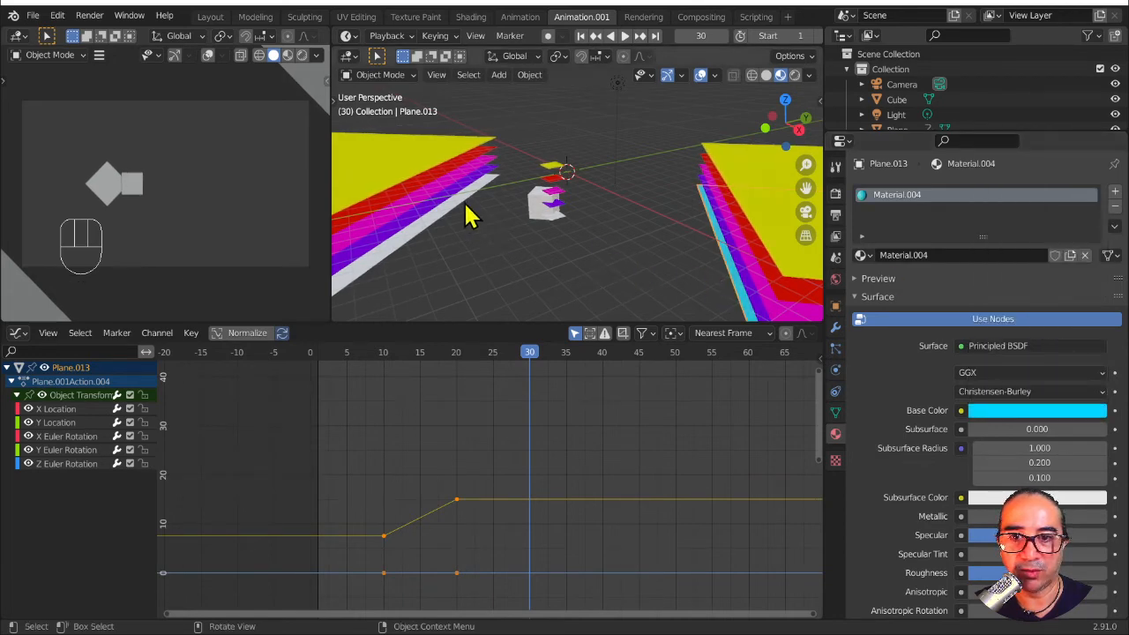
Step: Try to link the cyan material to the fourth left diagonal plane and the fifth square plane, and undo the link
{"action": "left_click", "coordinate": [552, 204]}
{"action": "scroll", "coordinate": [535, 222], "scroll_direction": "up", "scroll_amount": 3}
{"action": "left_click", "coordinate": [545, 237], "text": "shift"}
{"action": "middle_click_drag", "start_coordinate": [746, 229], "coordinate": [648, 211], "text": "shift"}
{"action": "left_click", "coordinate": [685, 177], "text": "shift"}
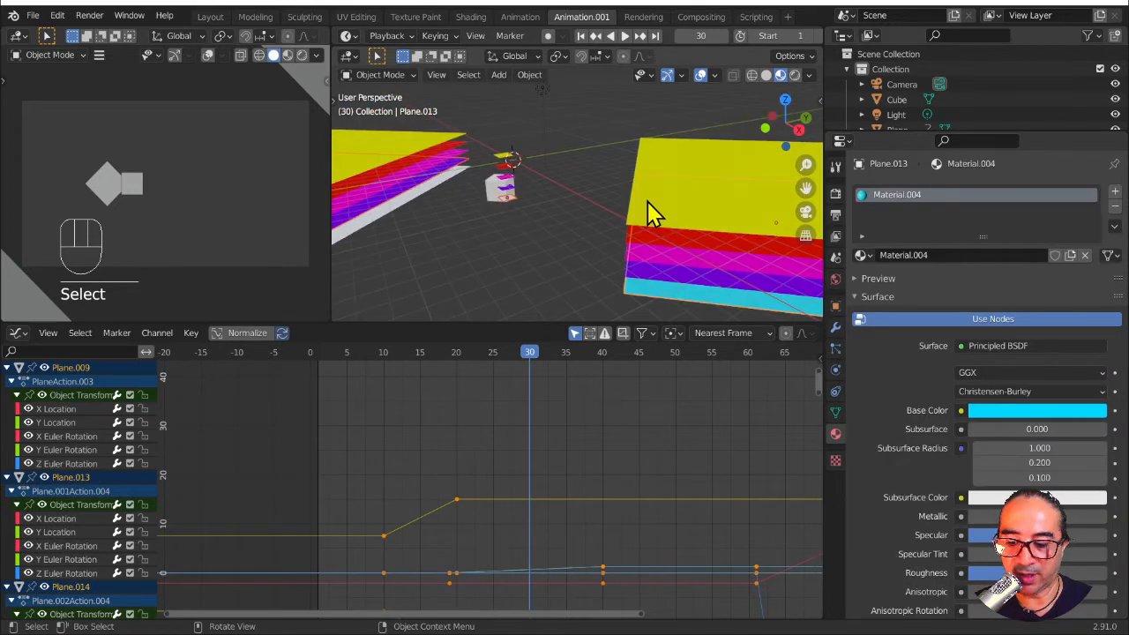
{"action": "key", "text": "ctrl+l"}
{"action": "left_click", "coordinate": [648, 209]}
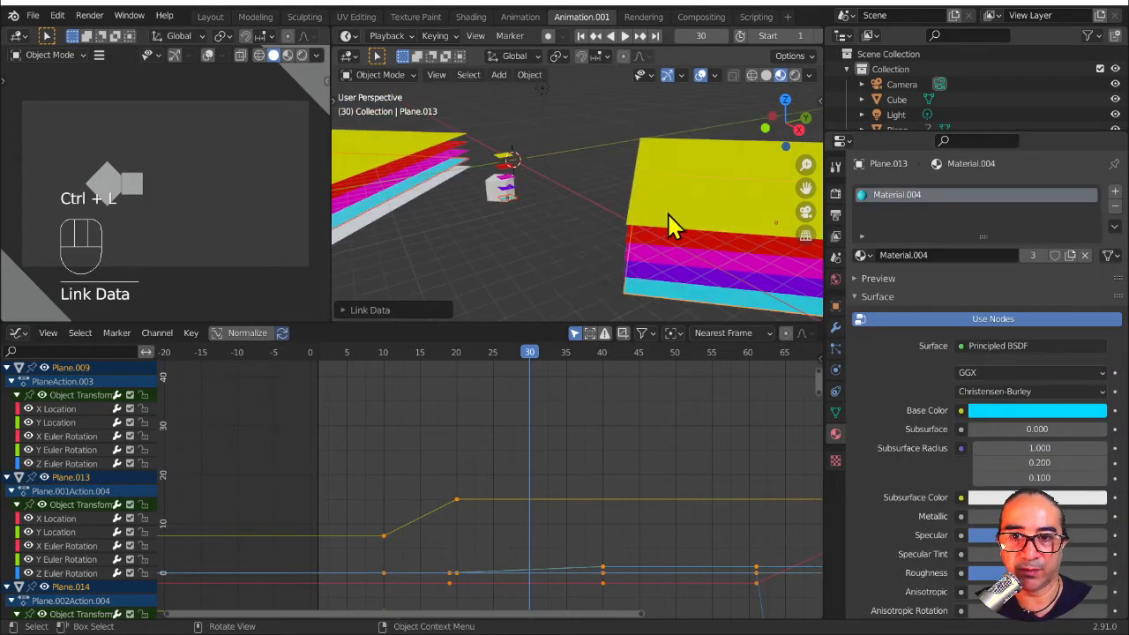
{"action": "key", "text": "ctrl+z"}
Step: Link the fifth right diagonal plane's cyan material to the fifth left diagonal plane and the fifth square plane
{"action": "left_click", "coordinate": [433, 188]}
{"action": "scroll", "coordinate": [429, 187], "scroll_direction": "up", "scroll_amount": 3}
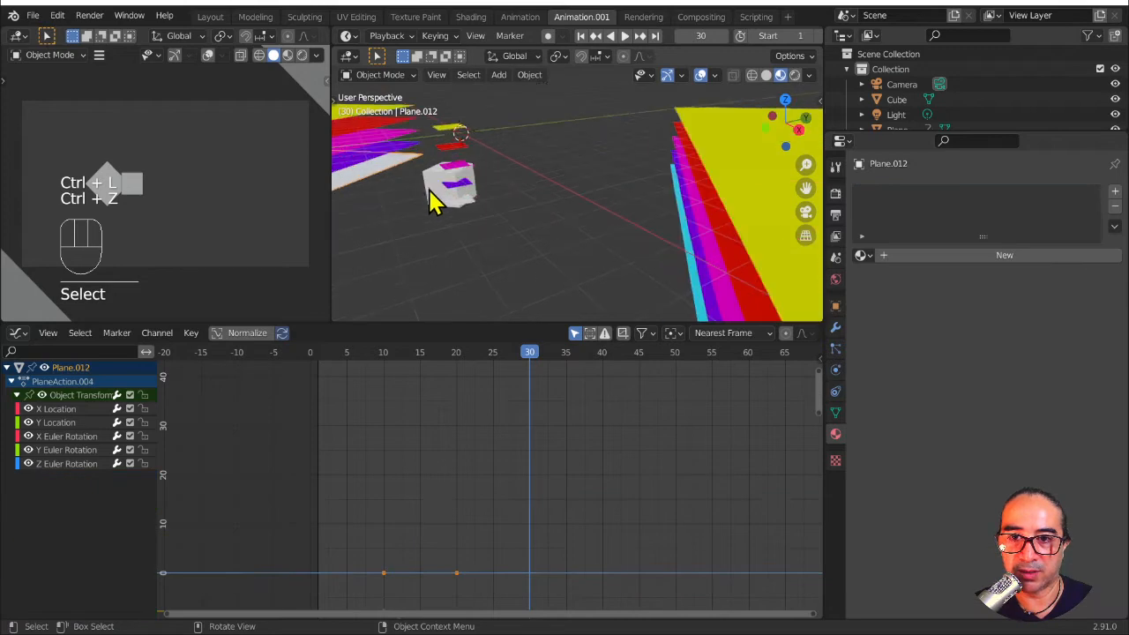
{"action": "middle_click_drag", "start_coordinate": [428, 187], "coordinate": [456, 195]}
{"action": "left_click", "coordinate": [458, 228], "text": "shift"}
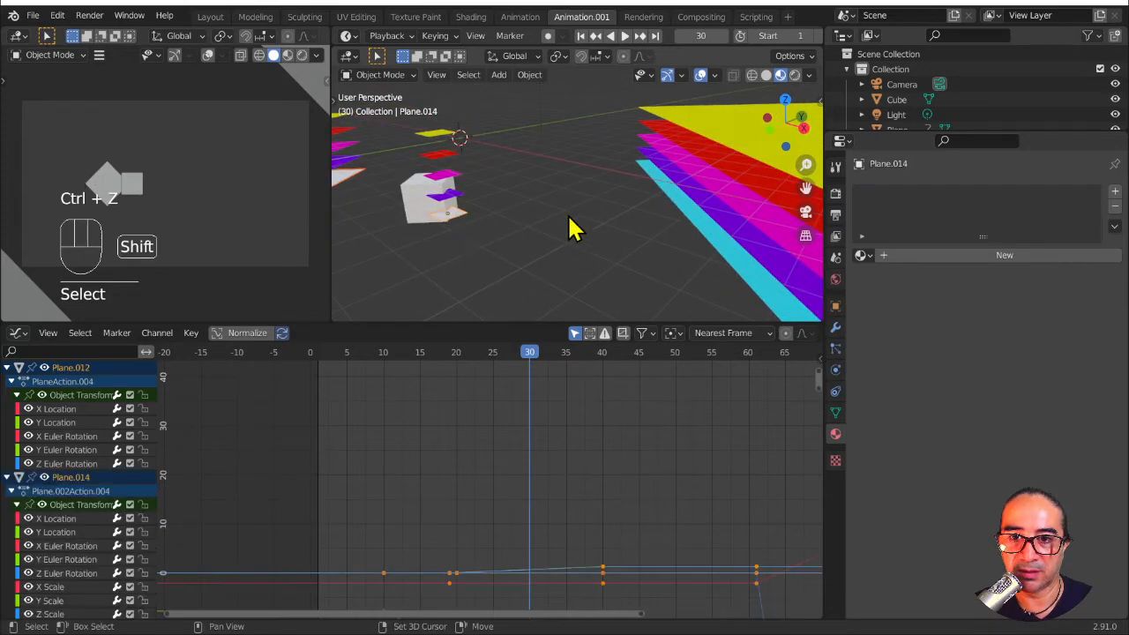
{"action": "left_click", "coordinate": [657, 201], "text": "shift"}
{"action": "key", "text": "ctrl+l"}
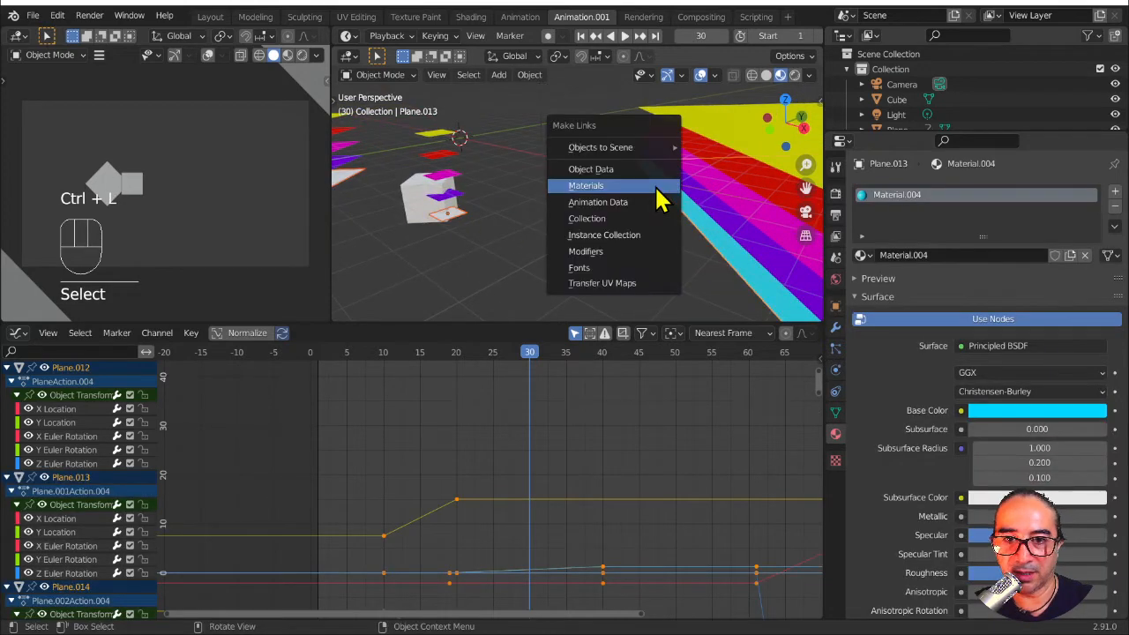
{"action": "left_click", "coordinate": [655, 197]}
Step: Go back to frame 24 and play the animation to check the colored layers from several angles
{"action": "scroll", "coordinate": [655, 197], "scroll_direction": "down", "scroll_amount": 5}
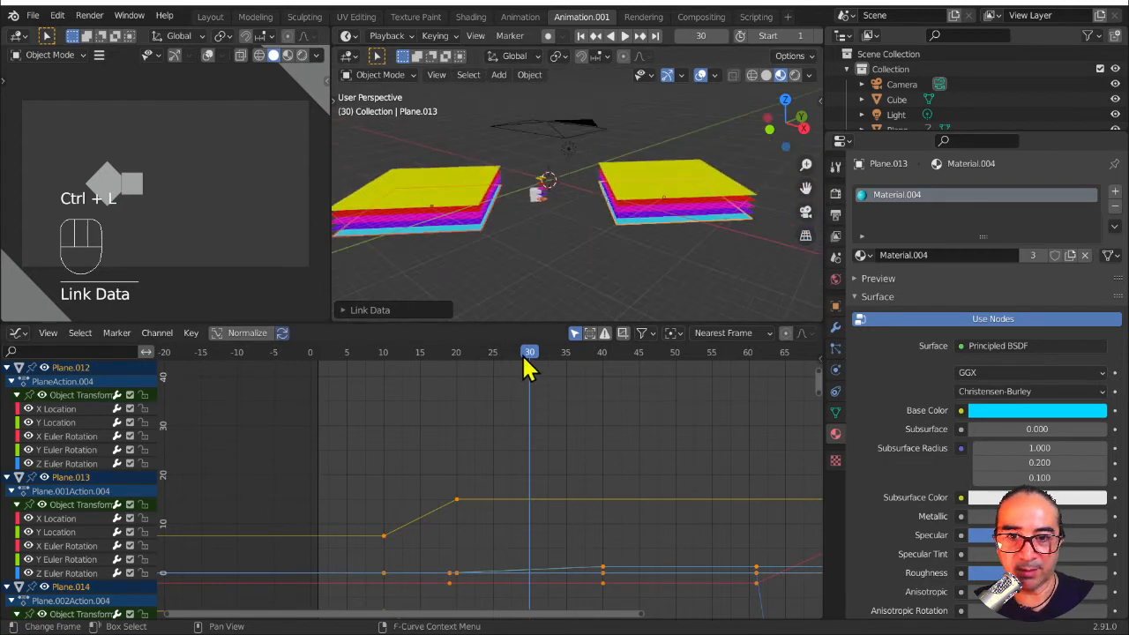
{"action": "left_click_drag", "start_coordinate": [525, 361], "coordinate": [485, 362]}
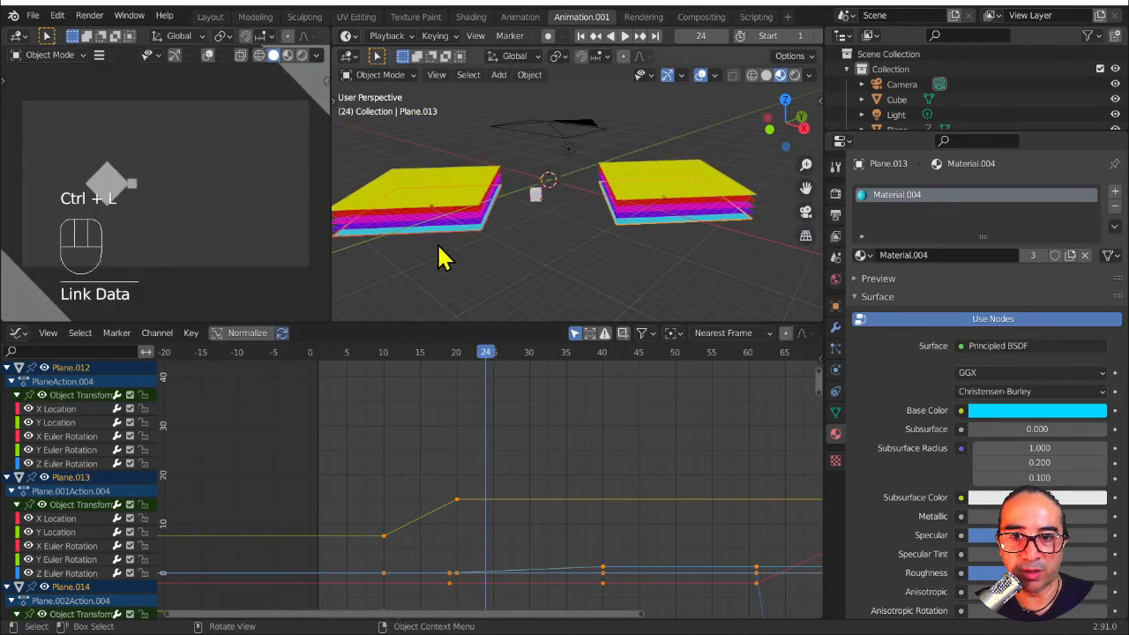
{"action": "middle_click_drag", "start_coordinate": [441, 256], "coordinate": [587, 265]}
{"action": "left_click", "coordinate": [666, 161]}
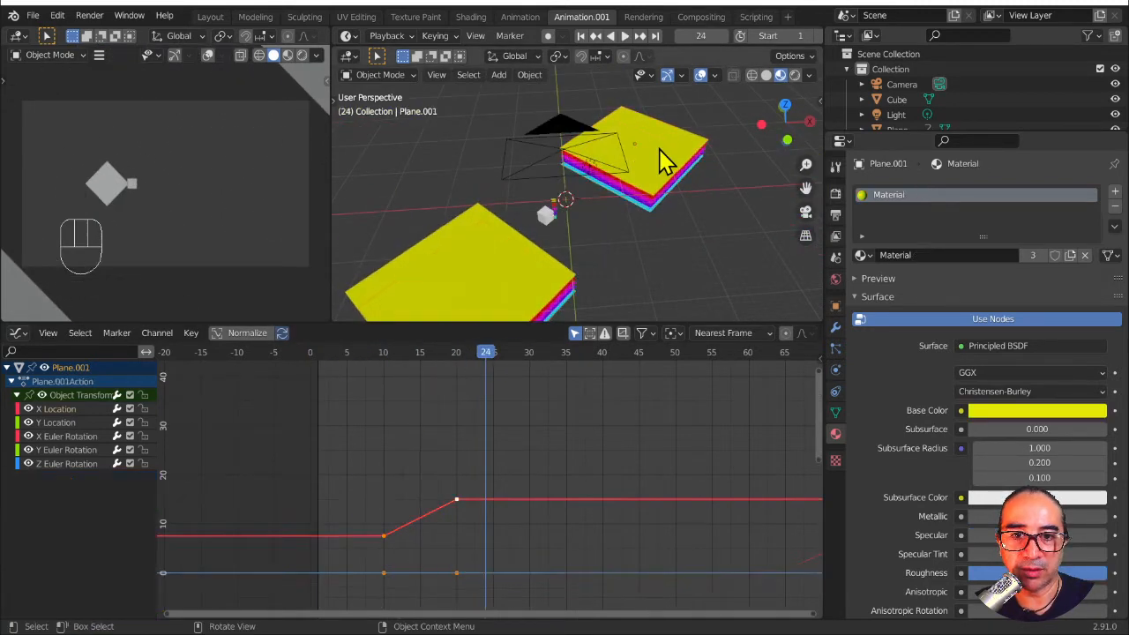
{"action": "key", "text": "space"}
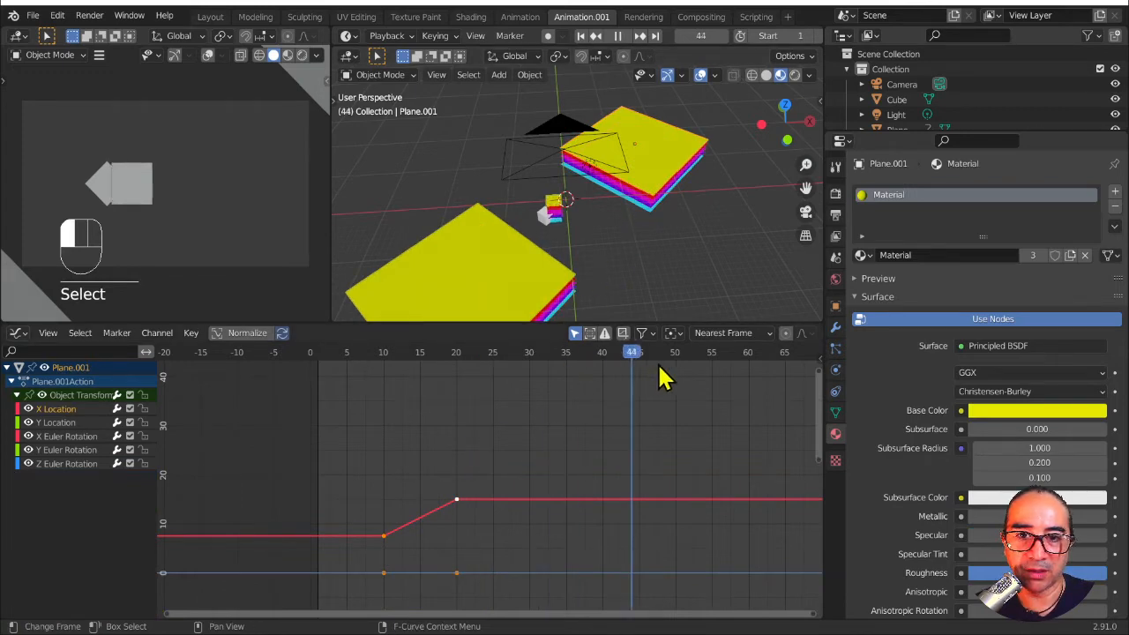
{"action": "key", "text": "space"}
{"action": "middle_click_drag", "start_coordinate": [676, 245], "coordinate": [554, 235]}
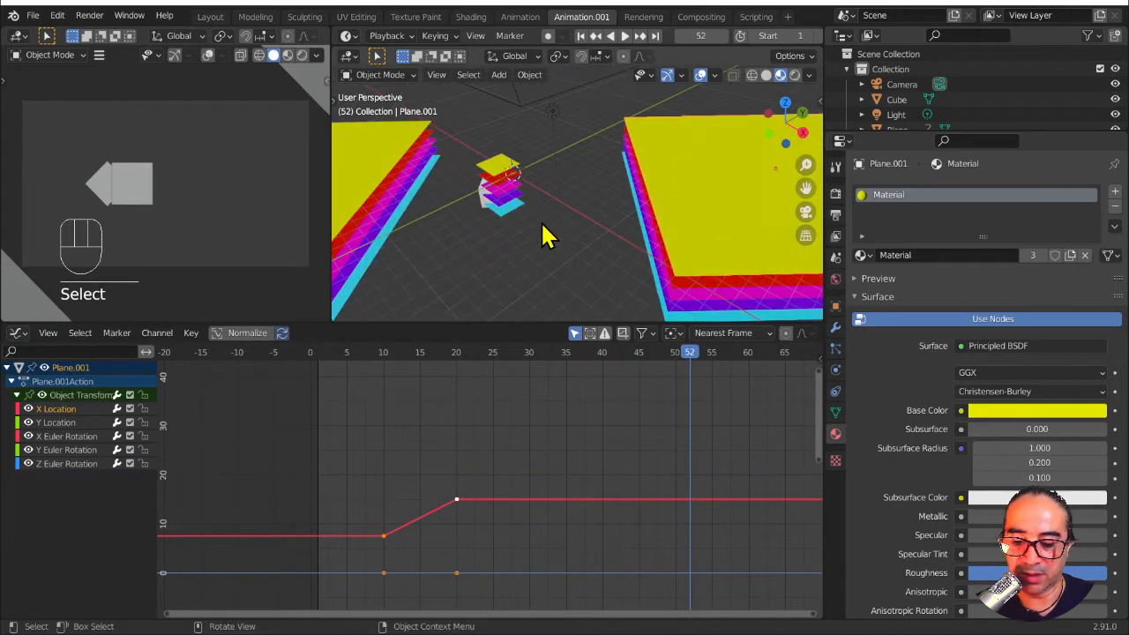
Step: Set the keyframe interpolation of all animation channels on the three yellow planes to Quadratic easing
{"action": "key", "text": "ctrl+space"}
{"action": "middle_click_drag", "start_coordinate": [340, 294], "coordinate": [433, 288]}
{"action": "scroll", "coordinate": [378, 338], "scroll_direction": "down", "scroll_amount": 2}
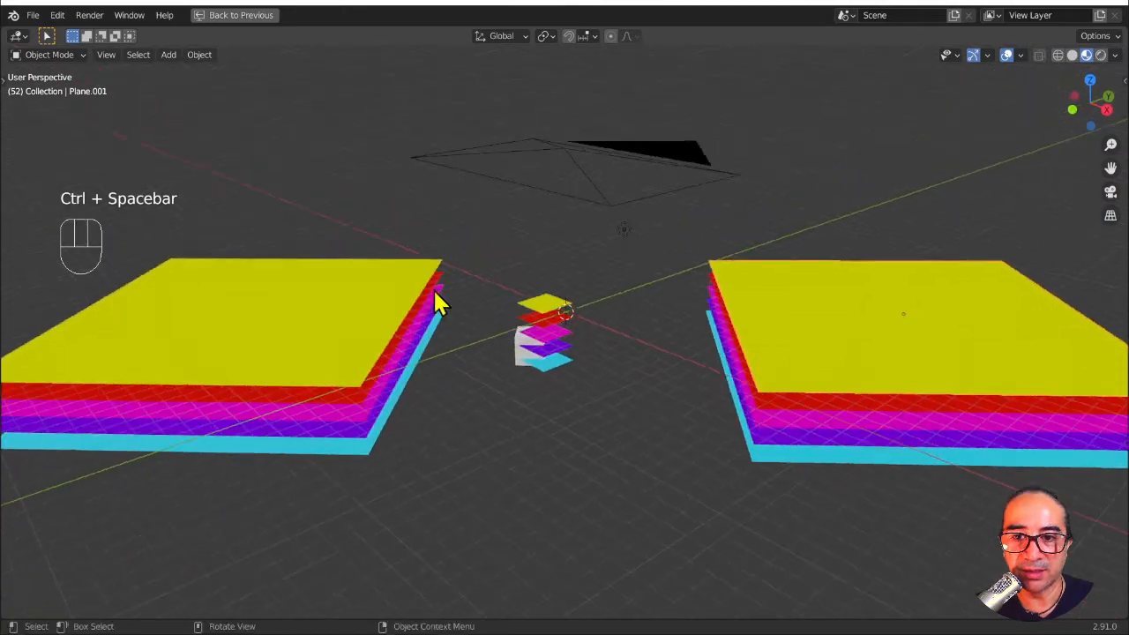
{"action": "middle_click_drag", "start_coordinate": [361, 450], "coordinate": [362, 324]}
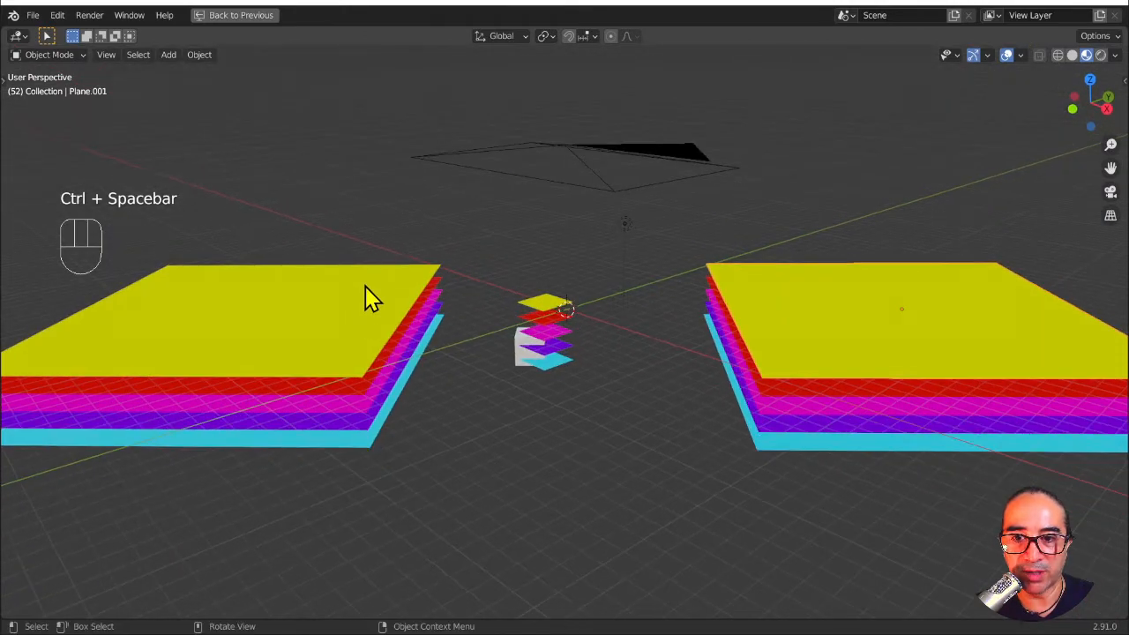
{"action": "left_click", "coordinate": [370, 298]}
{"action": "left_click", "coordinate": [529, 301], "text": "shift"}
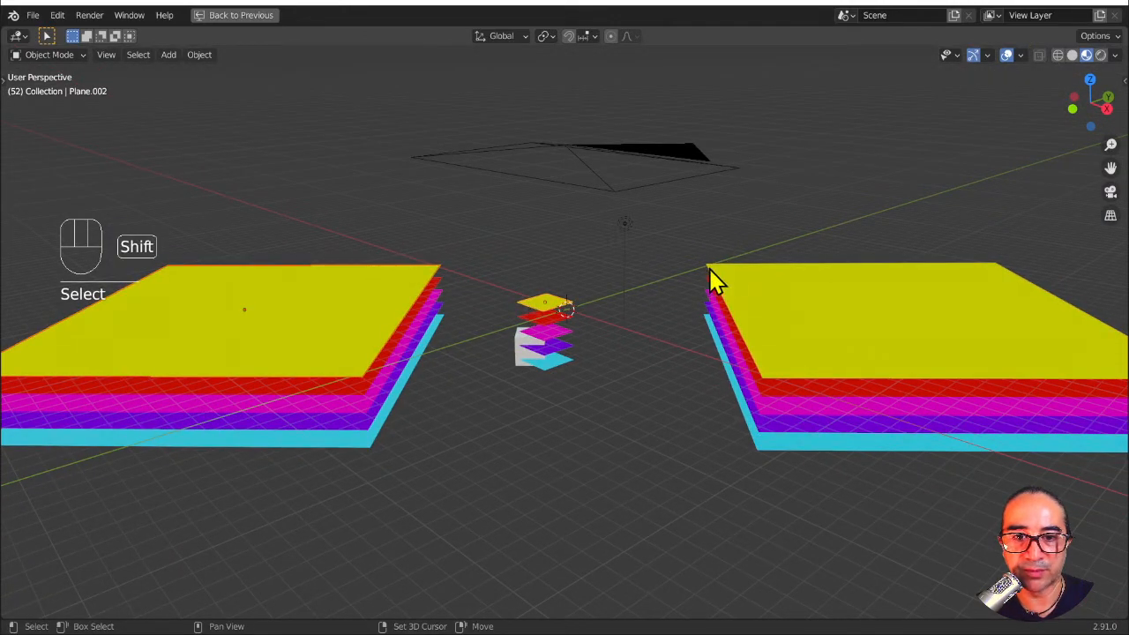
{"action": "left_click", "coordinate": [738, 282], "text": "shift"}
{"action": "key", "text": "ctrl+space"}
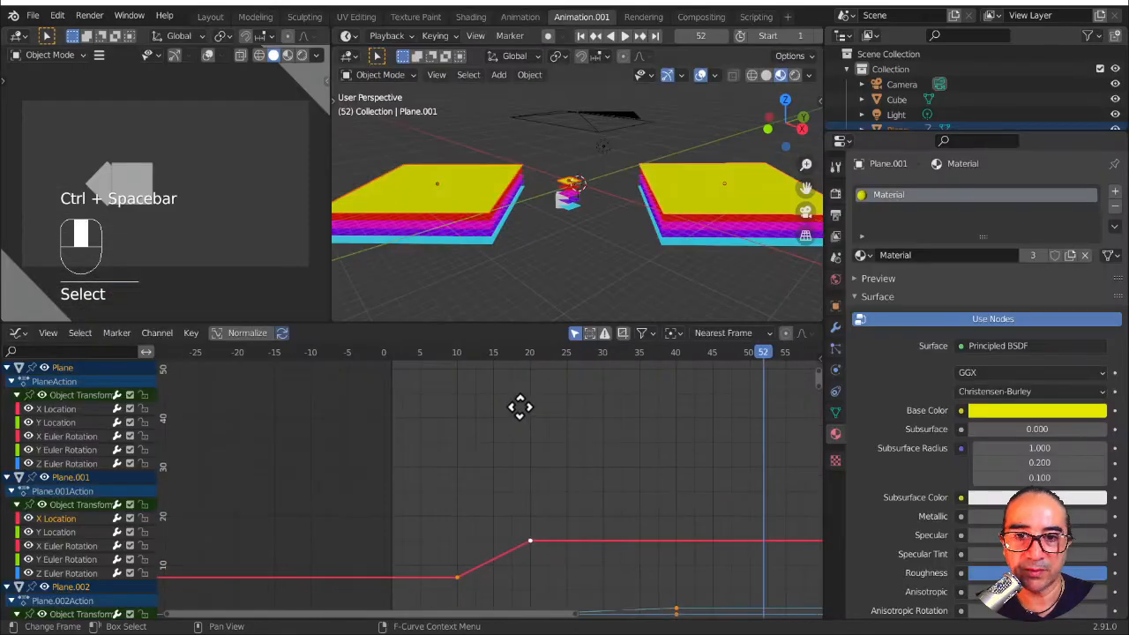
{"action": "middle_click_drag", "start_coordinate": [519, 407], "coordinate": [514, 400]}
{"action": "middle_click_drag", "start_coordinate": [537, 189], "coordinate": [556, 206]}
{"action": "scroll", "coordinate": [533, 523], "scroll_direction": "down", "scroll_amount": 5}
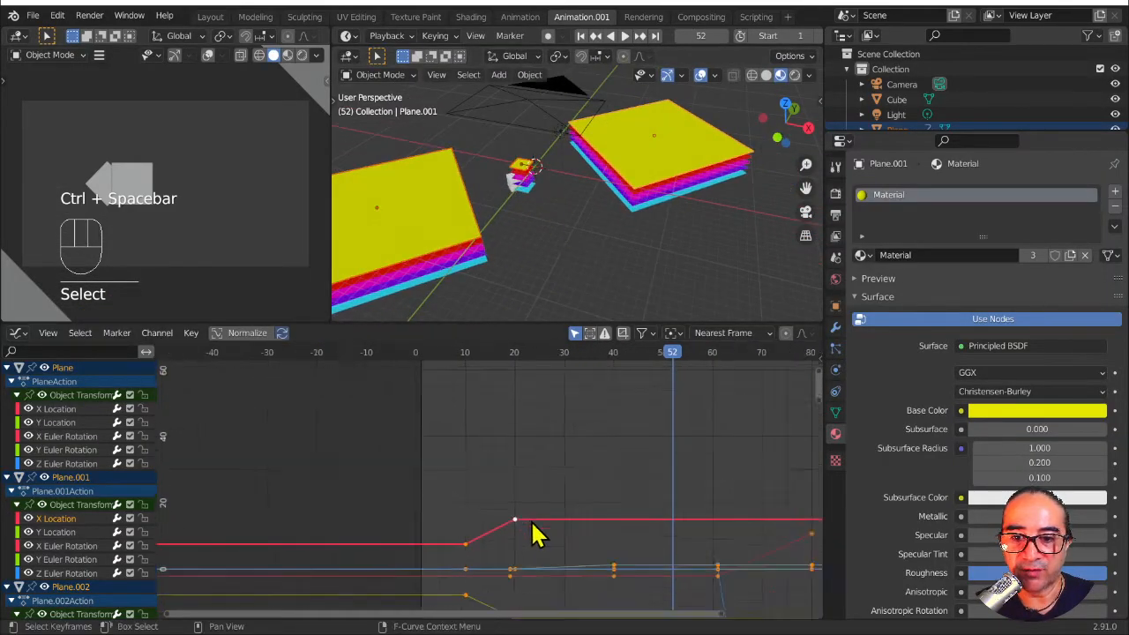
{"action": "scroll", "coordinate": [535, 524], "scroll_direction": "down", "scroll_amount": 11}
{"action": "middle_click_drag", "start_coordinate": [612, 523], "coordinate": [561, 486]}
{"action": "scroll", "coordinate": [565, 423], "scroll_direction": "down", "scroll_amount": 4}
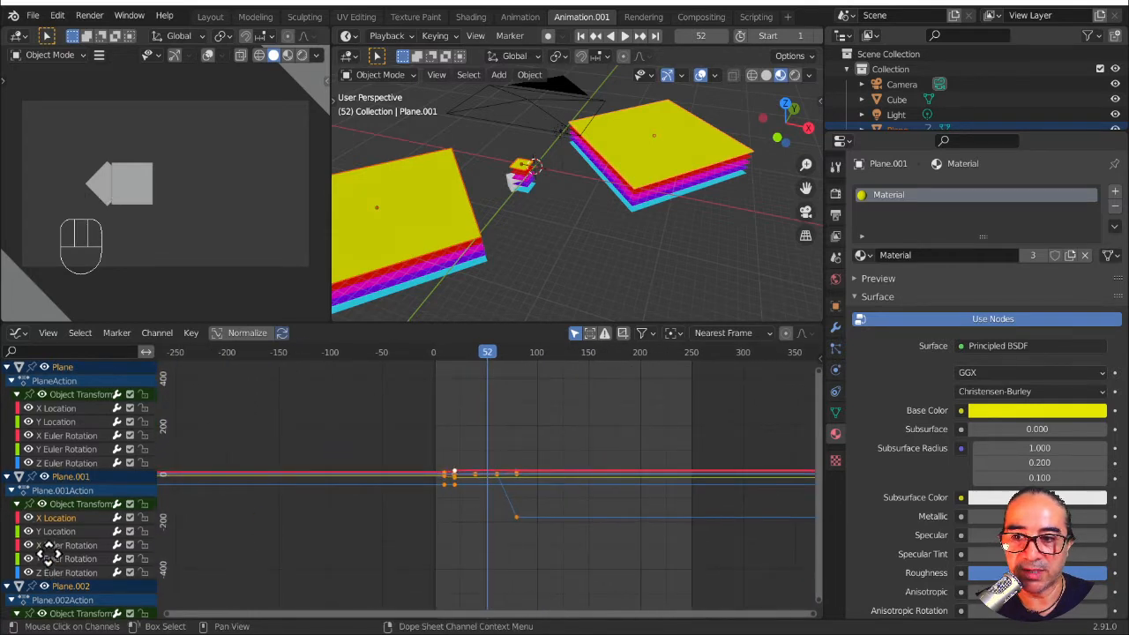
{"action": "middle_click_drag", "start_coordinate": [49, 553], "coordinate": [92, 499]}
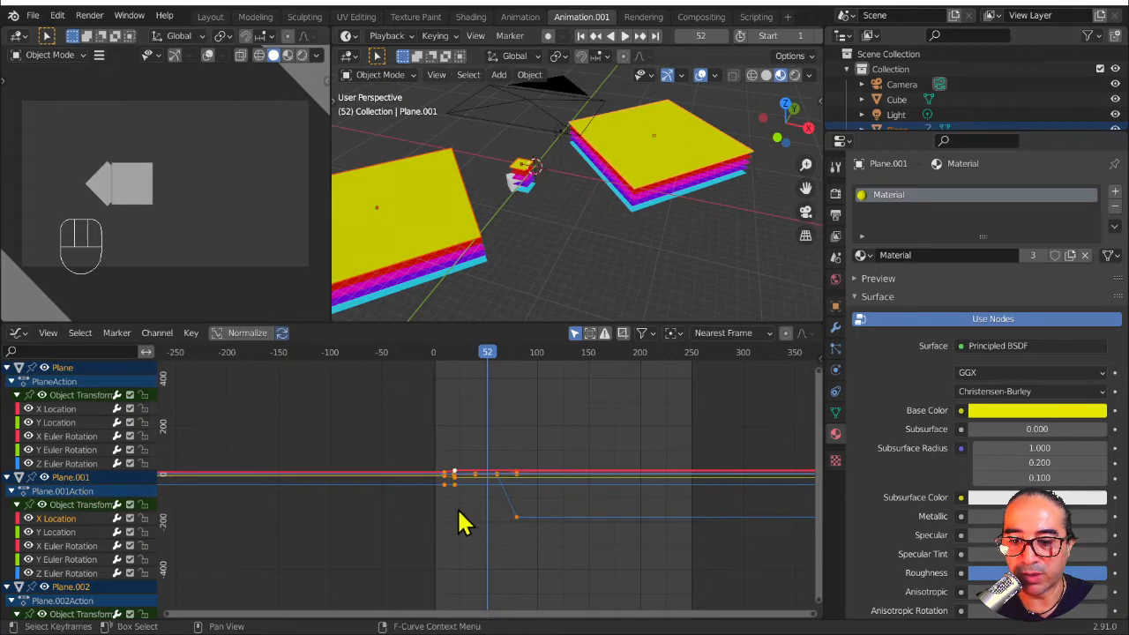
{"action": "key", "text": "a"}
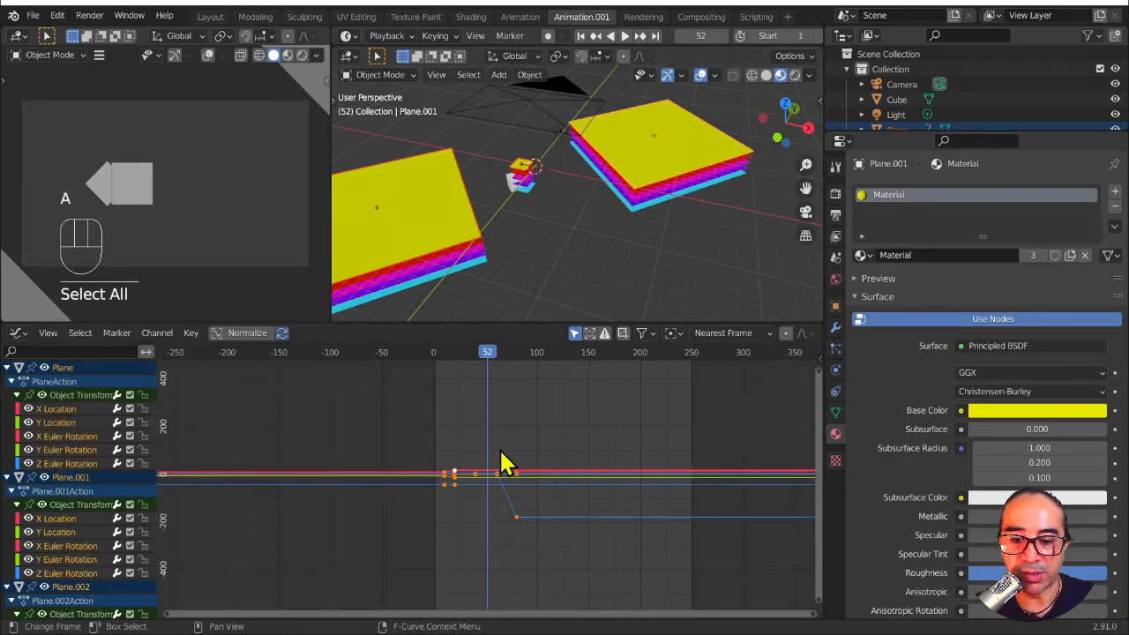
{"action": "key", "text": "l"}
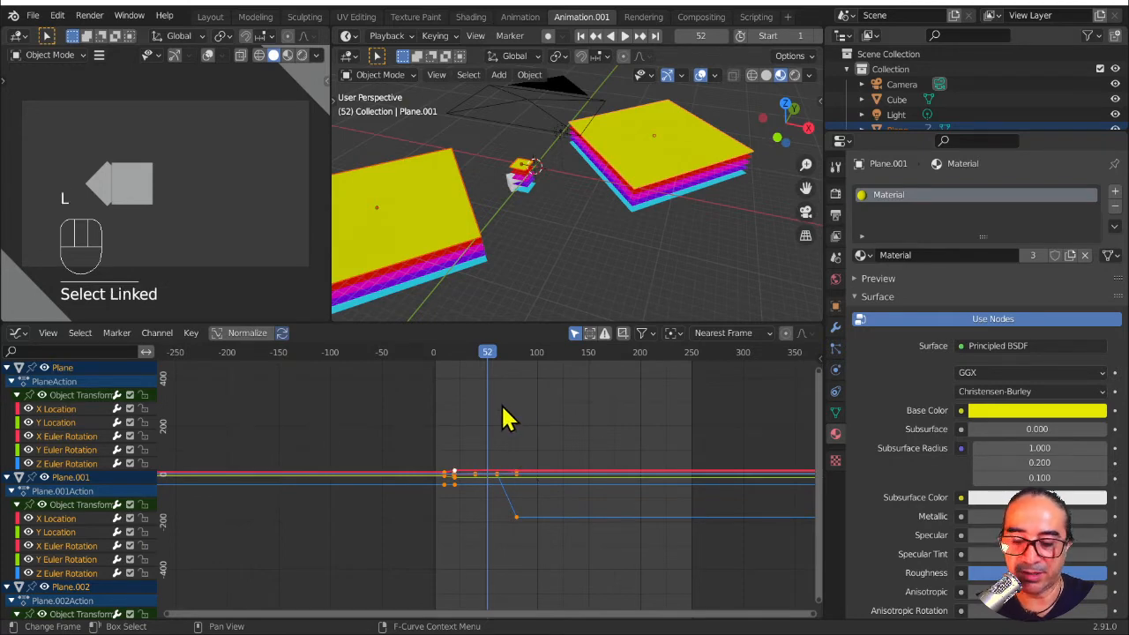
{"action": "key", "text": "t"}
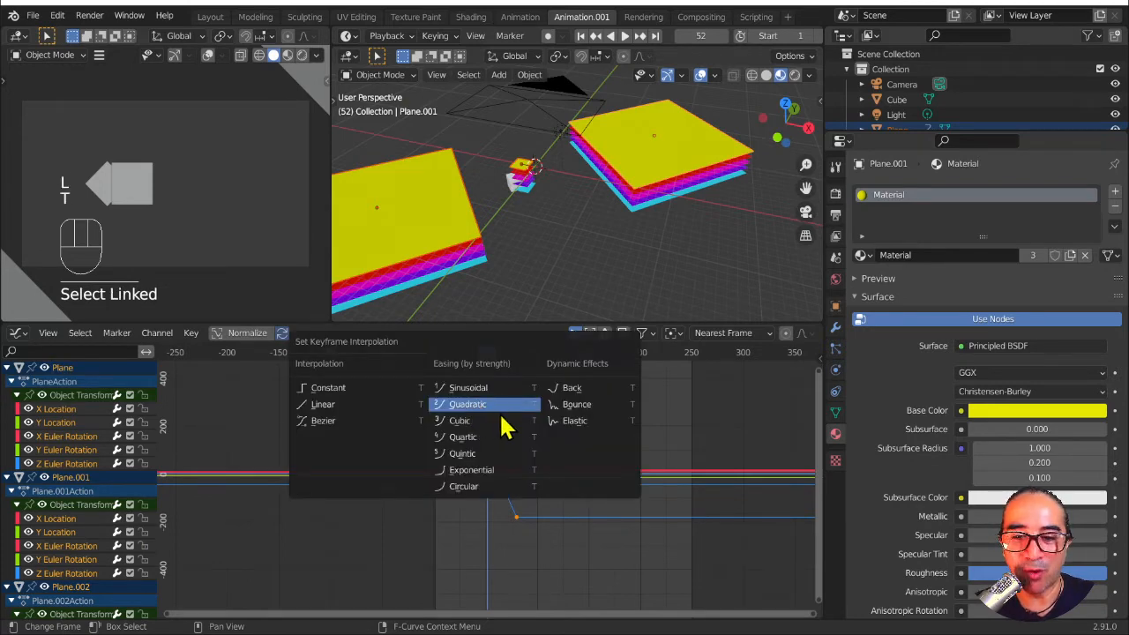
{"action": "left_click", "coordinate": [468, 404]}
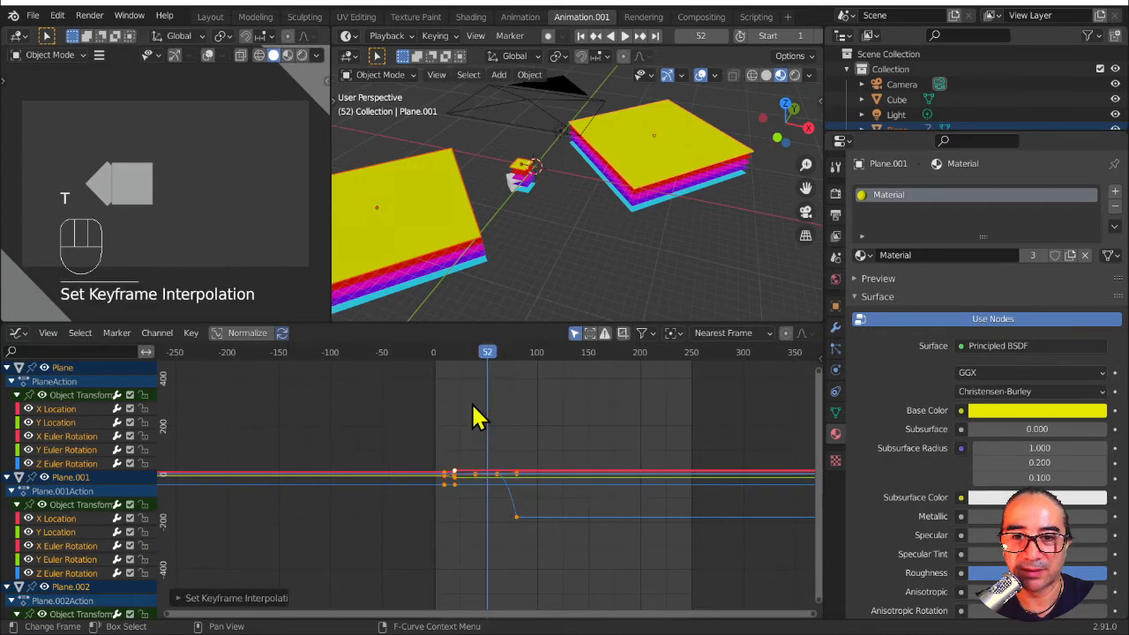
Step: Select the three red planes and set all their keyframes to Cubic easing
{"action": "middle_click_drag", "start_coordinate": [524, 270], "coordinate": [482, 213]}
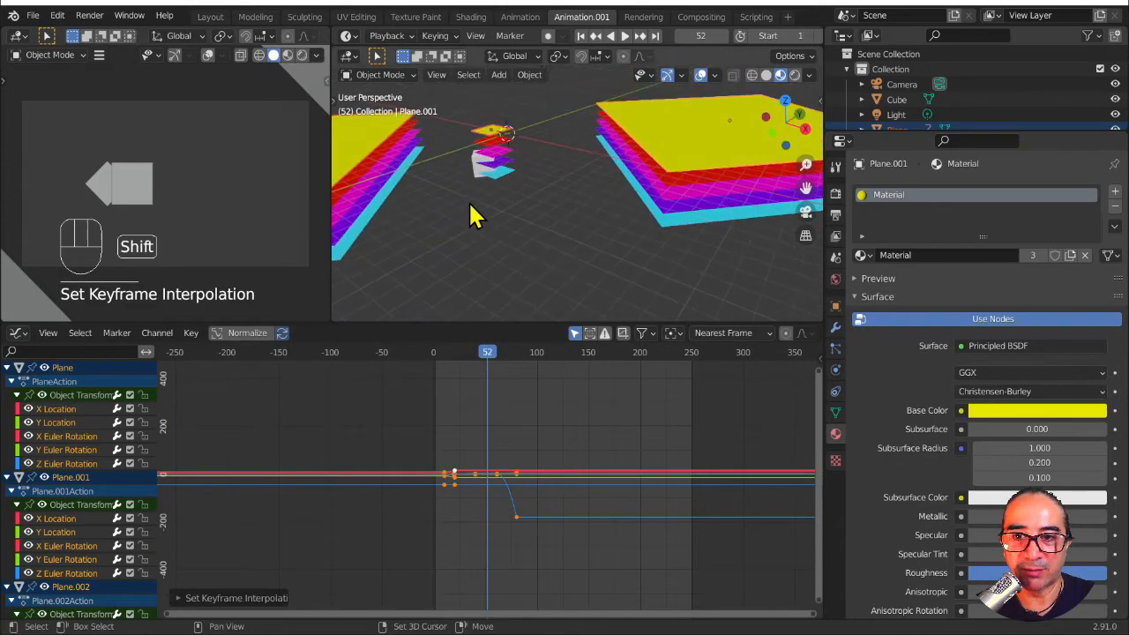
{"action": "middle_click_drag", "start_coordinate": [388, 185], "coordinate": [462, 221], "text": "shift"}
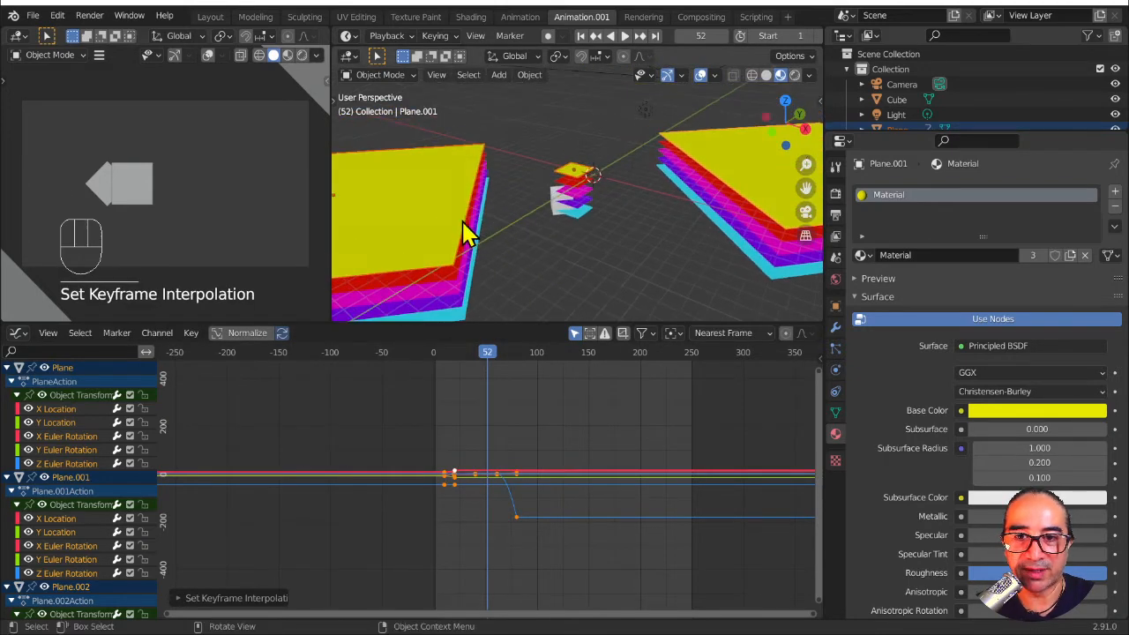
{"action": "middle_click_drag", "start_coordinate": [561, 201], "coordinate": [549, 174]}
{"action": "left_click", "coordinate": [549, 174], "text": "shift"}
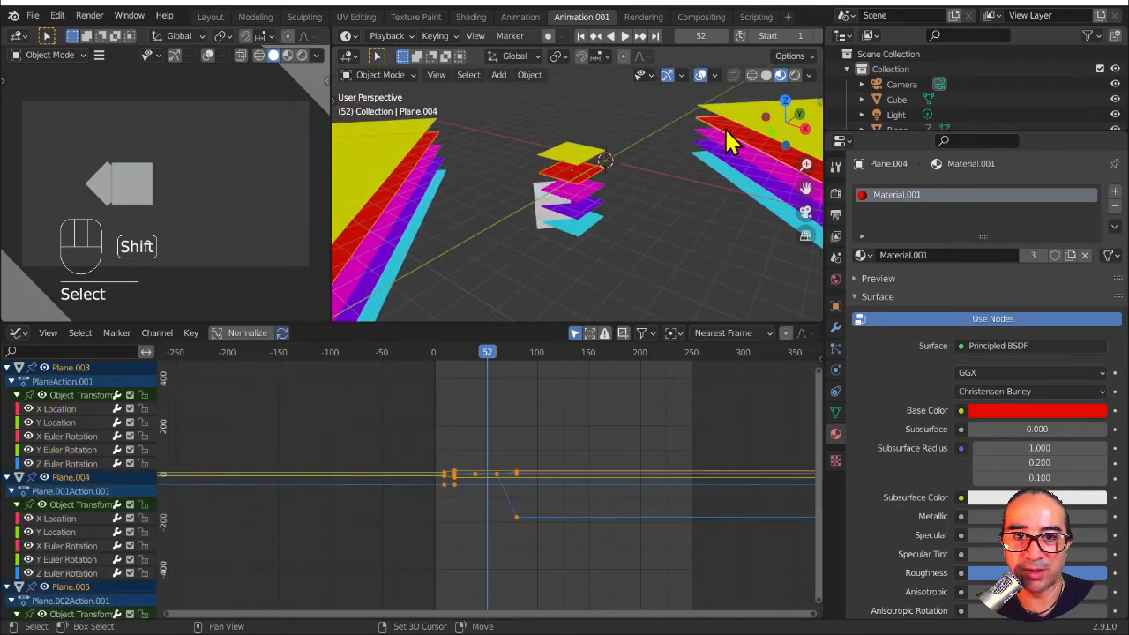
{"action": "key", "text": "a"}
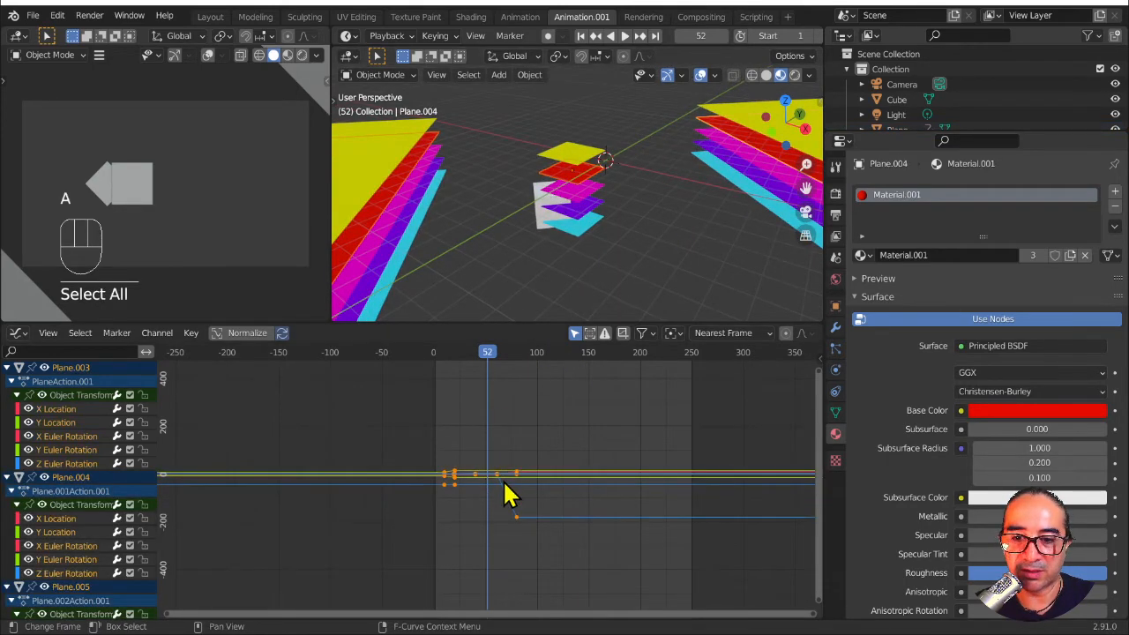
{"action": "key", "text": "t"}
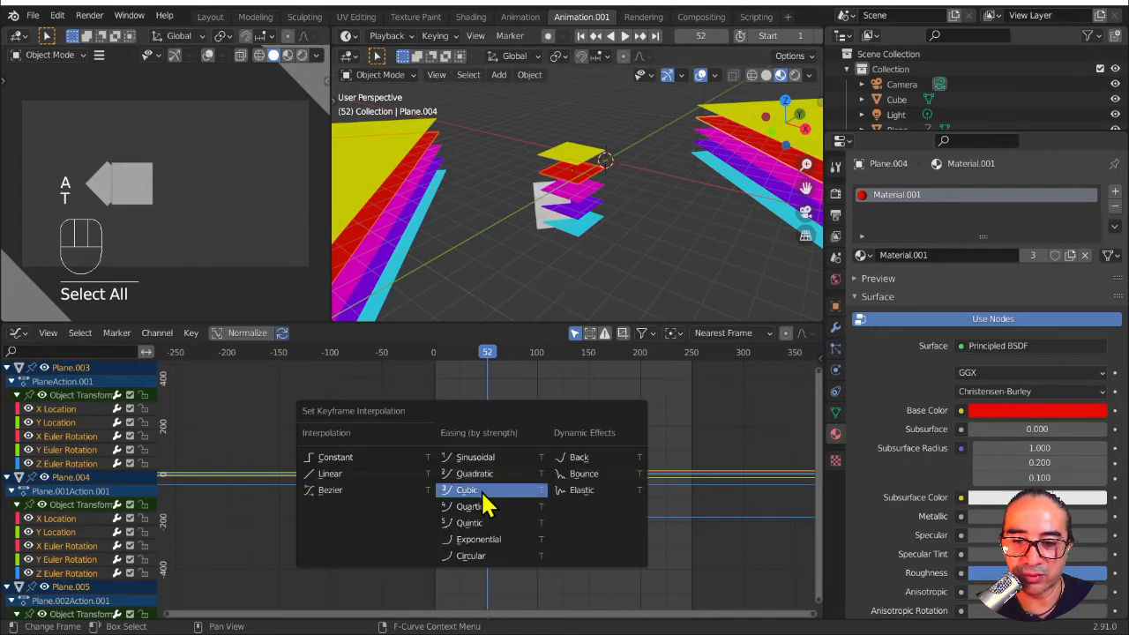
{"action": "left_click", "coordinate": [474, 494]}
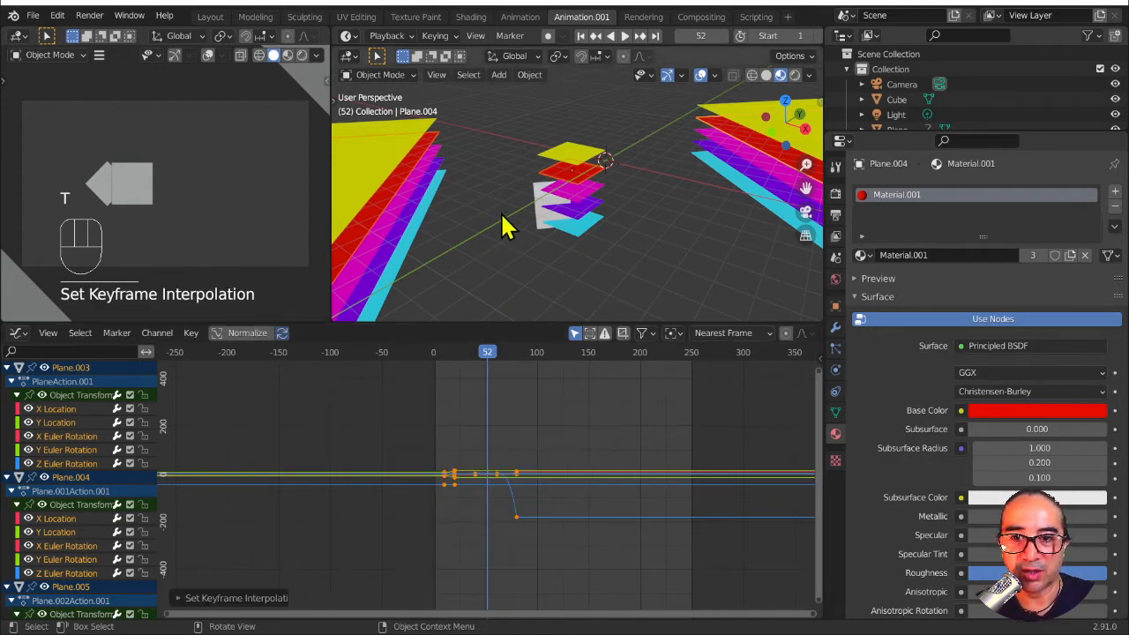
Step: Select the three magenta planes and set their keyframe interpolation to Quartic easing
{"action": "left_click", "coordinate": [409, 190]}
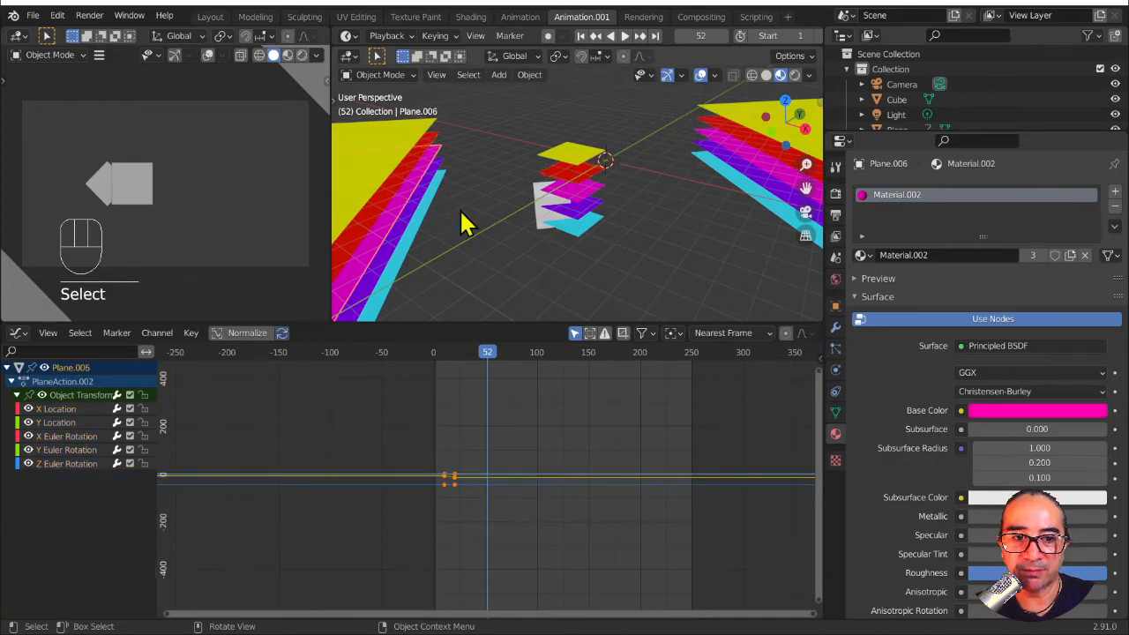
{"action": "left_click", "coordinate": [578, 203], "text": "shift"}
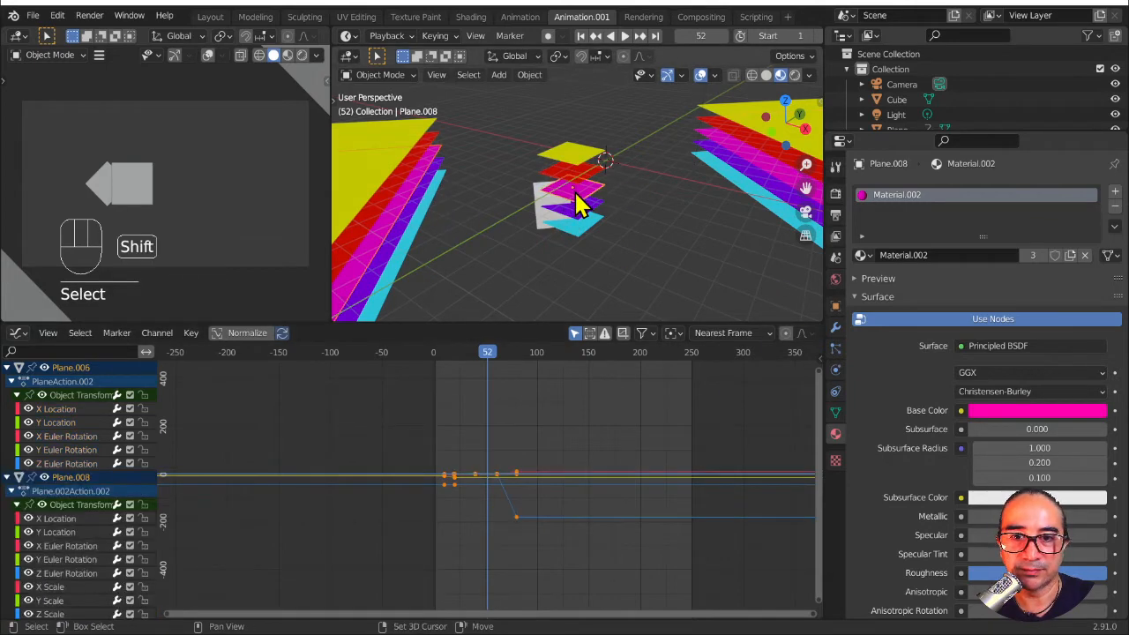
{"action": "left_click", "coordinate": [736, 158], "text": "shift"}
{"action": "middle_click_drag", "start_coordinate": [585, 221], "coordinate": [589, 223]}
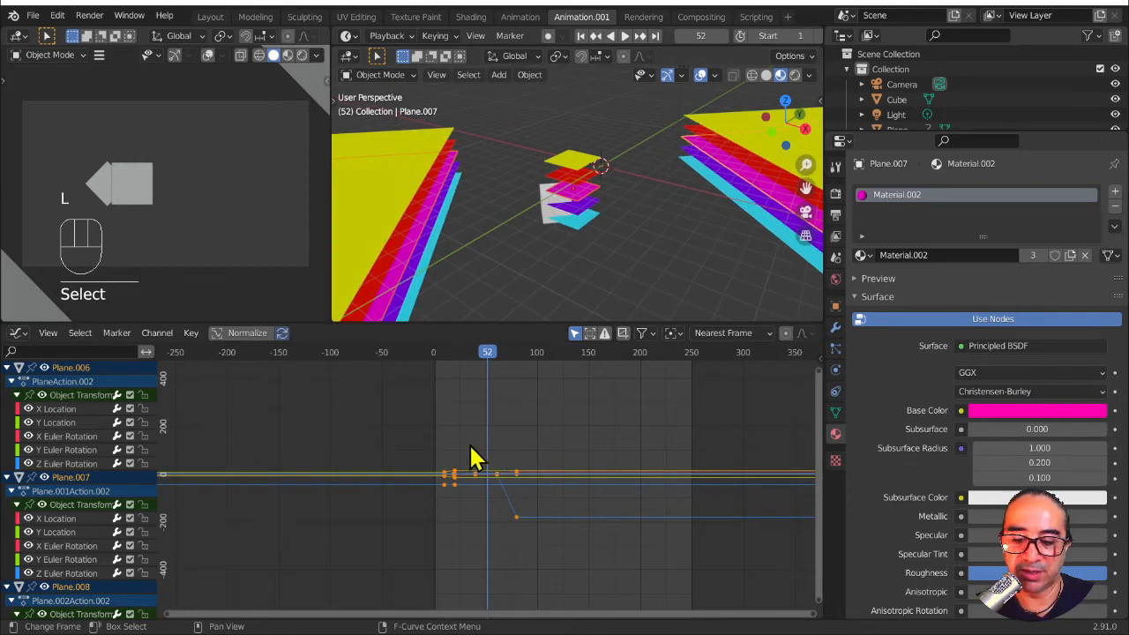
{"action": "key", "text": "t"}
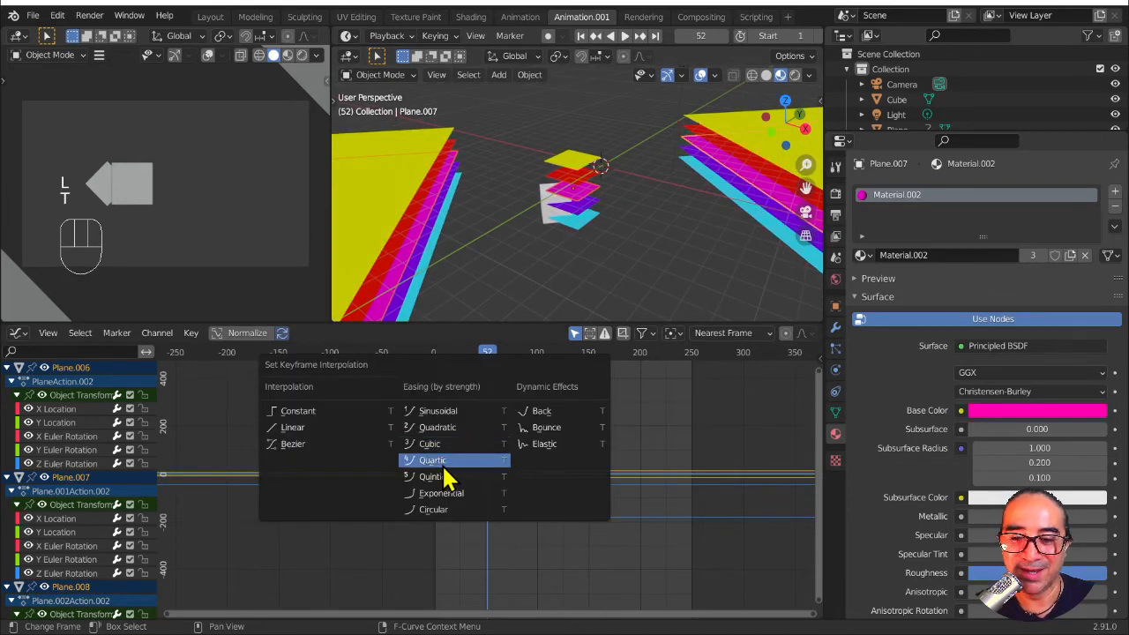
{"action": "left_click", "coordinate": [444, 462]}
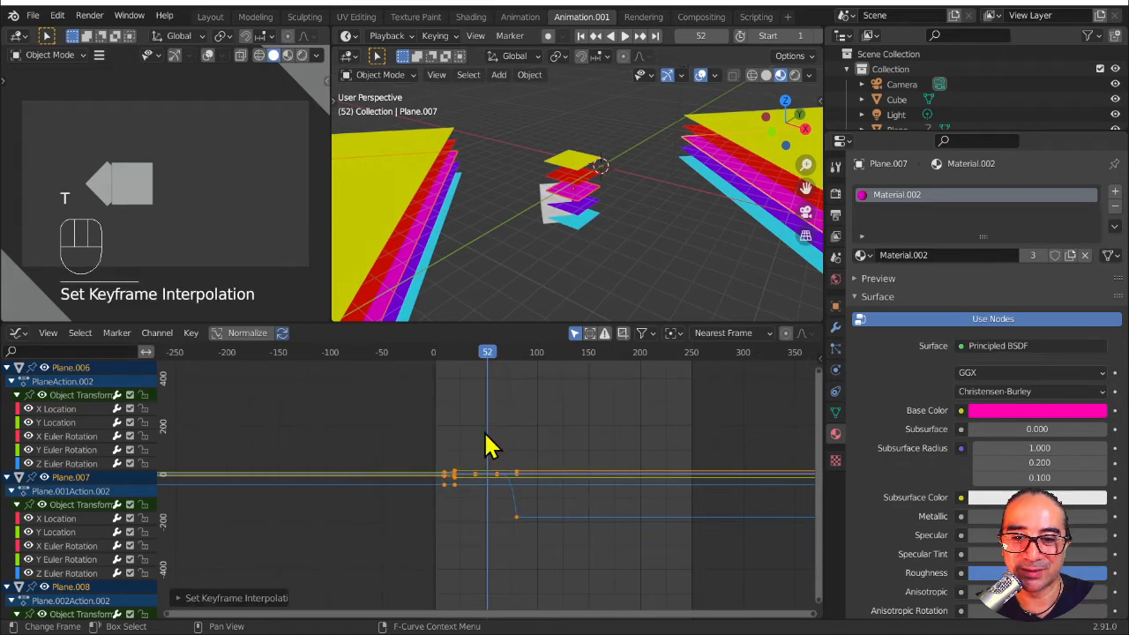
Step: Select the three violet planes and set the interpolation of all their keyframes to Quintic easing
{"action": "middle_click_drag", "start_coordinate": [446, 252], "coordinate": [444, 226]}
{"action": "left_click", "coordinate": [443, 226]}
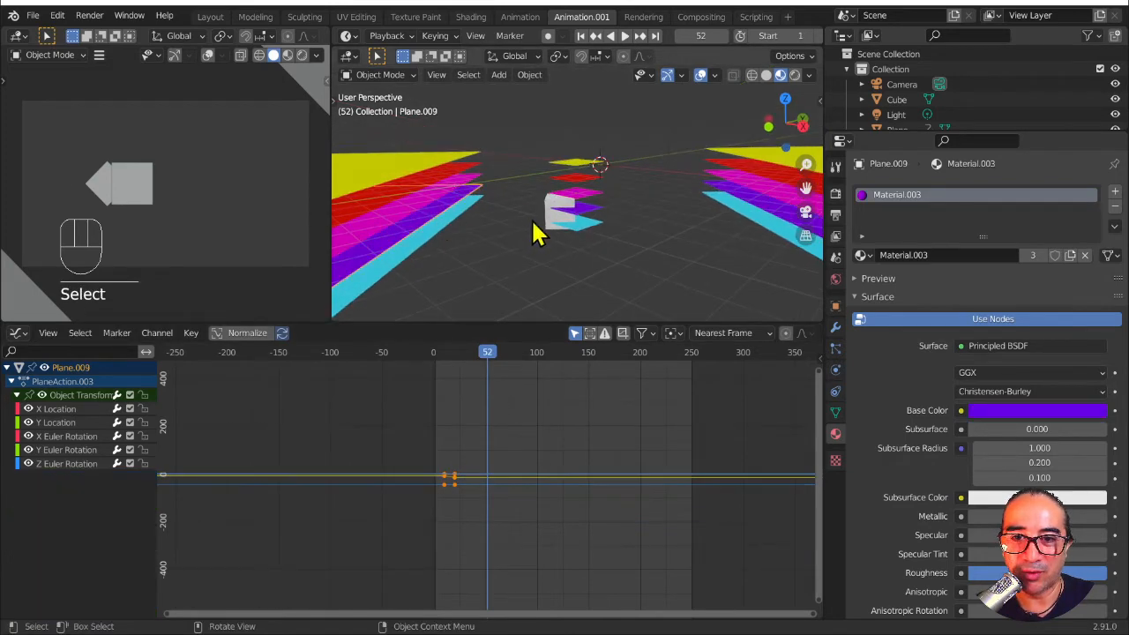
{"action": "left_click", "coordinate": [592, 223], "text": "shift"}
{"action": "left_click", "coordinate": [737, 210], "text": "shift"}
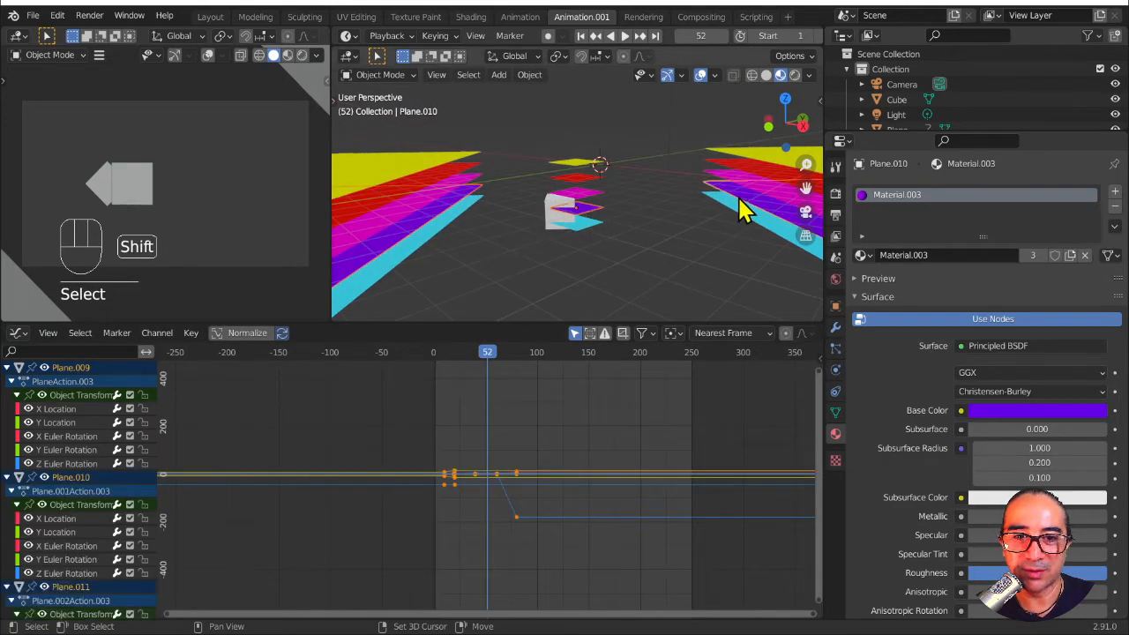
{"action": "key", "text": "t"}
{"action": "left_click", "coordinate": [462, 452]}
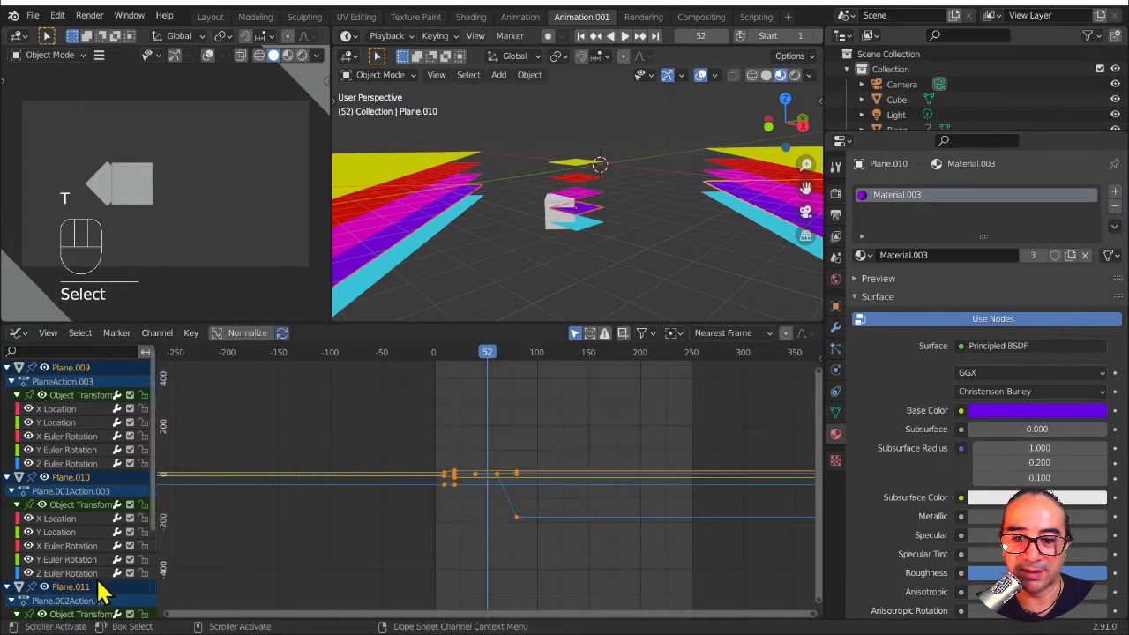
{"action": "key", "text": "a"}
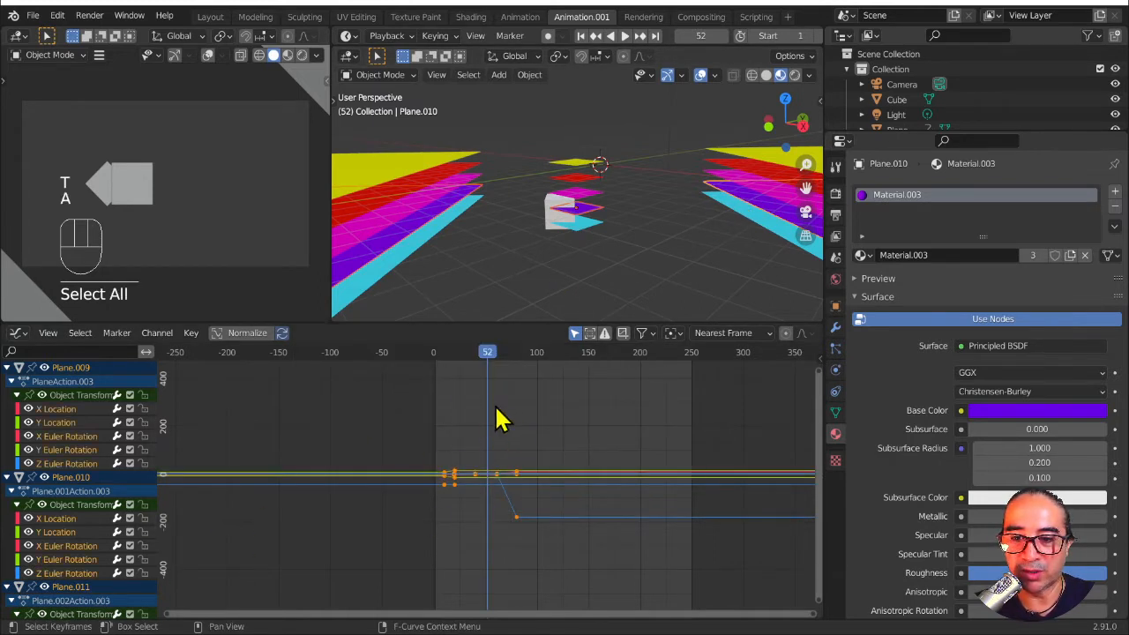
{"action": "key", "text": "t"}
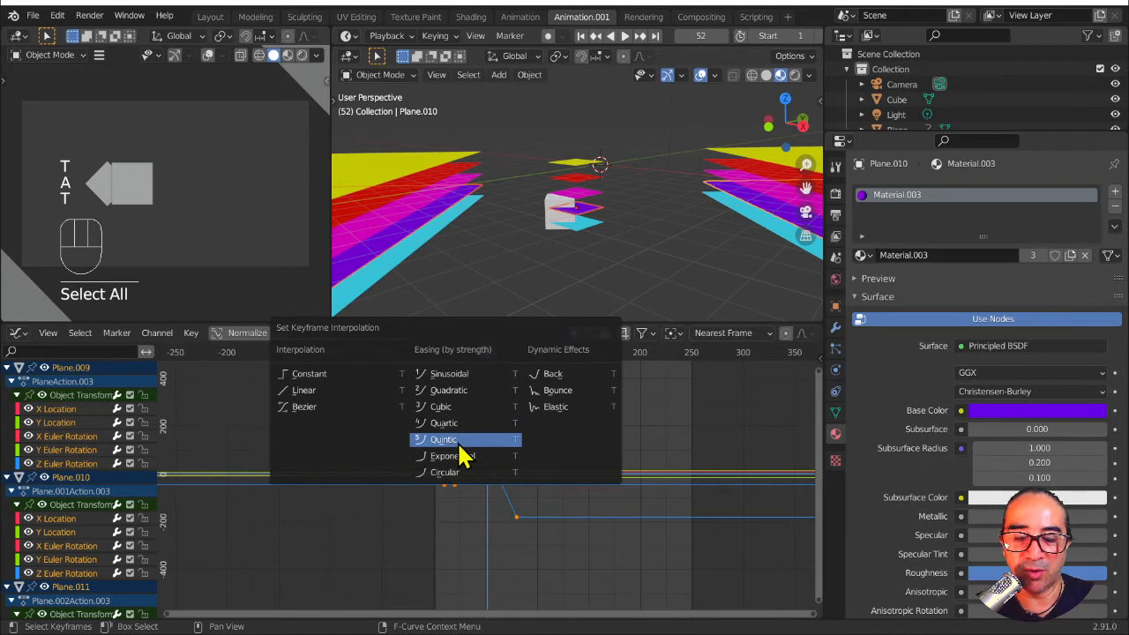
{"action": "left_click", "coordinate": [460, 440]}
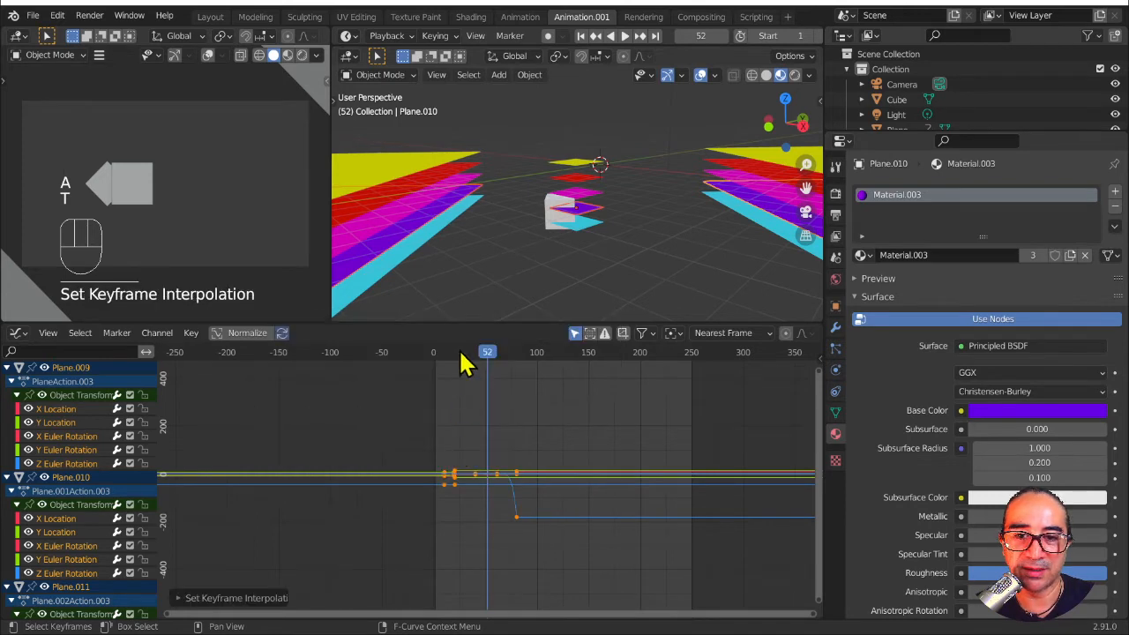
Step: Select the three cyan planes and apply Exponential easing to all their keyframes
{"action": "left_click", "coordinate": [445, 235]}
{"action": "left_click", "coordinate": [741, 225], "text": "shift"}
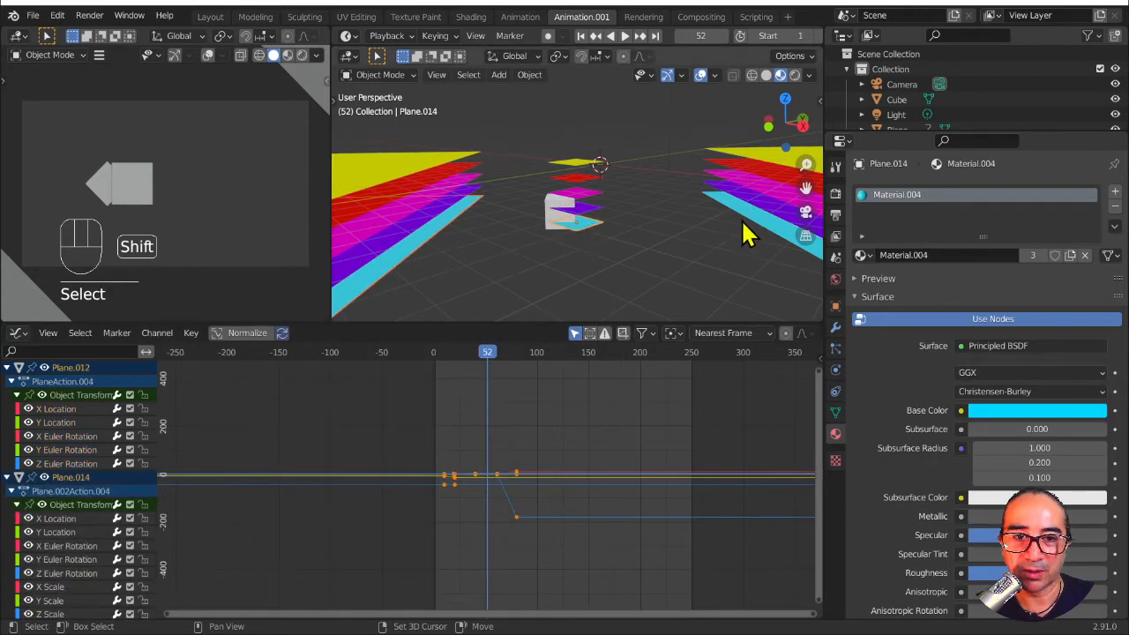
{"action": "left_click", "coordinate": [745, 232], "text": "shift"}
{"action": "key", "text": "a"}
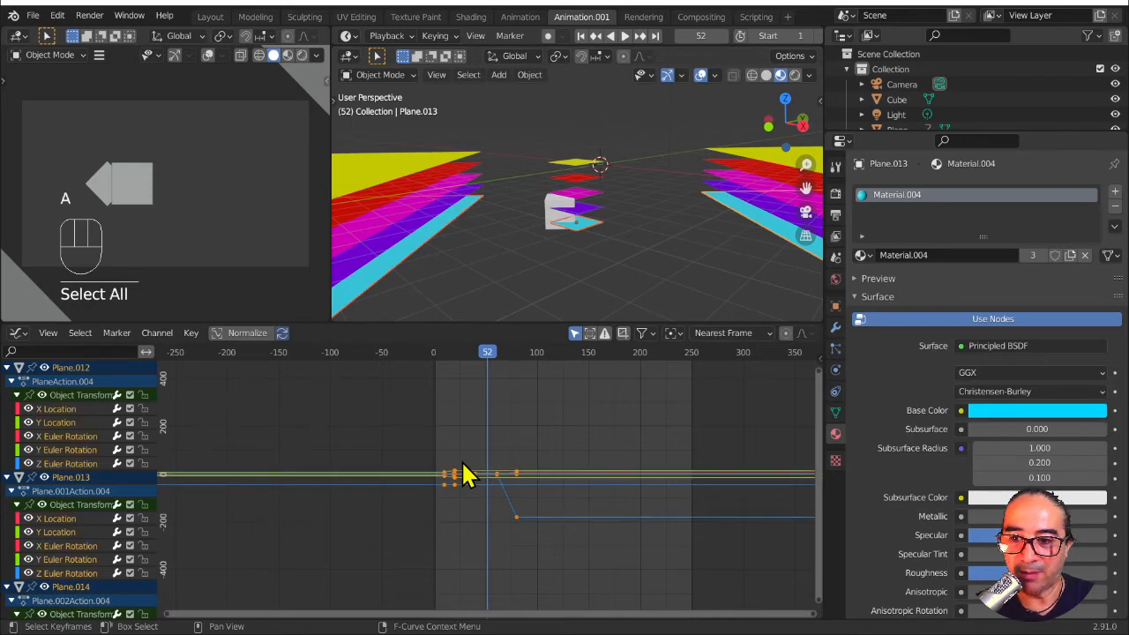
{"action": "key", "text": "t"}
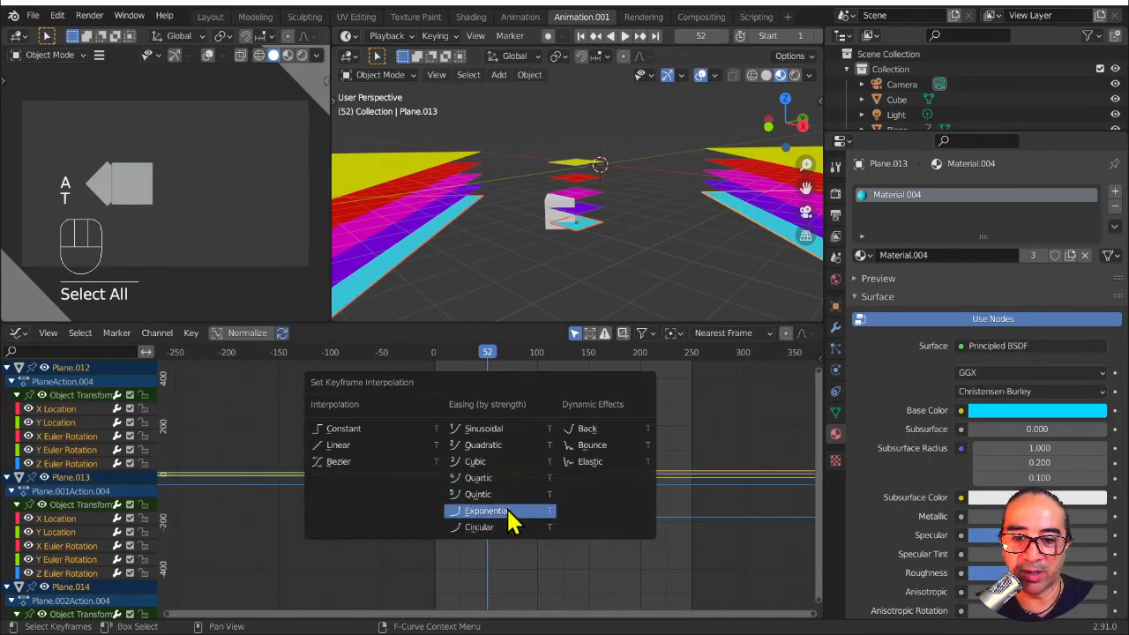
{"action": "left_click", "coordinate": [509, 523]}
Step: Play the animation through the camera and scrub its opening frames to check how the coloured layers move
{"action": "left_click_drag", "start_coordinate": [438, 350], "coordinate": [474, 352]}
{"action": "key", "text": "KP_0"}
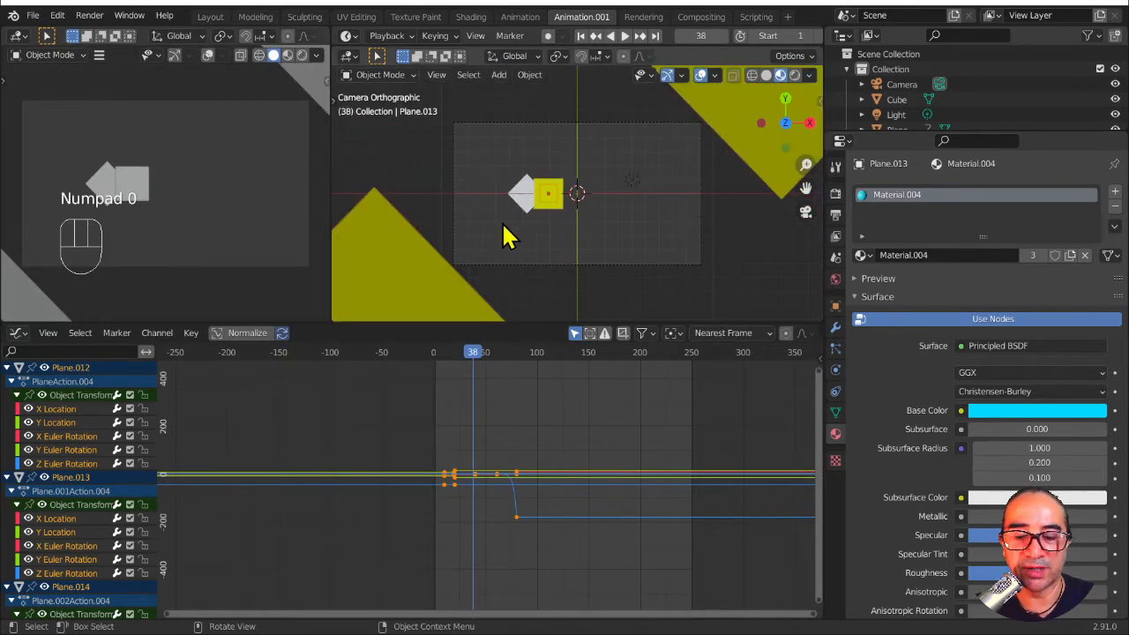
{"action": "key", "text": "space"}
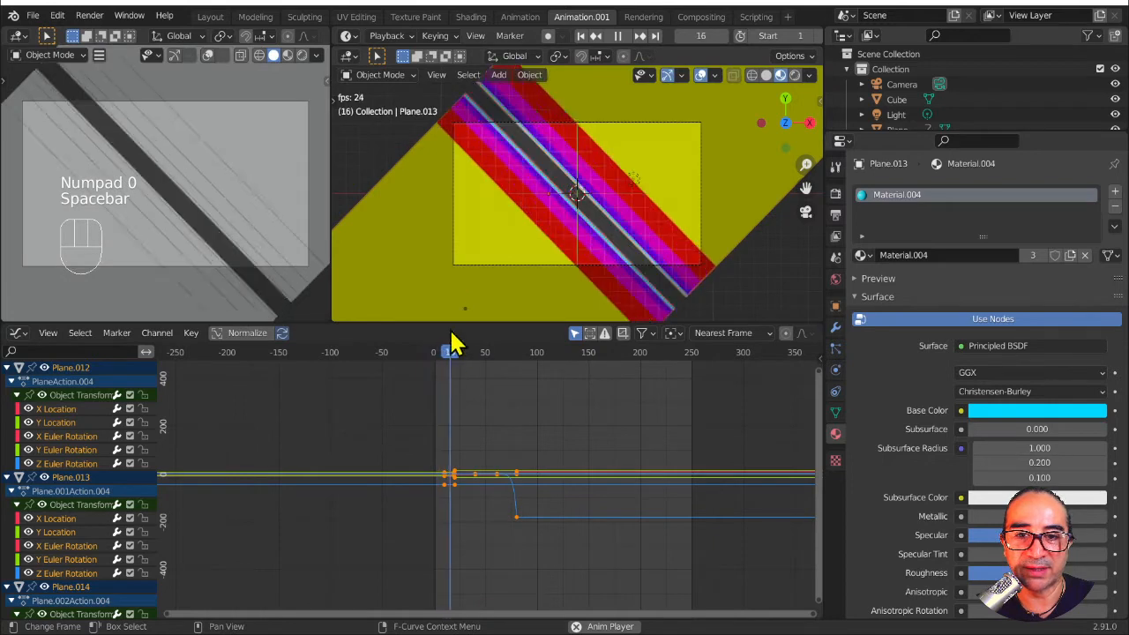
{"action": "key", "text": "space"}
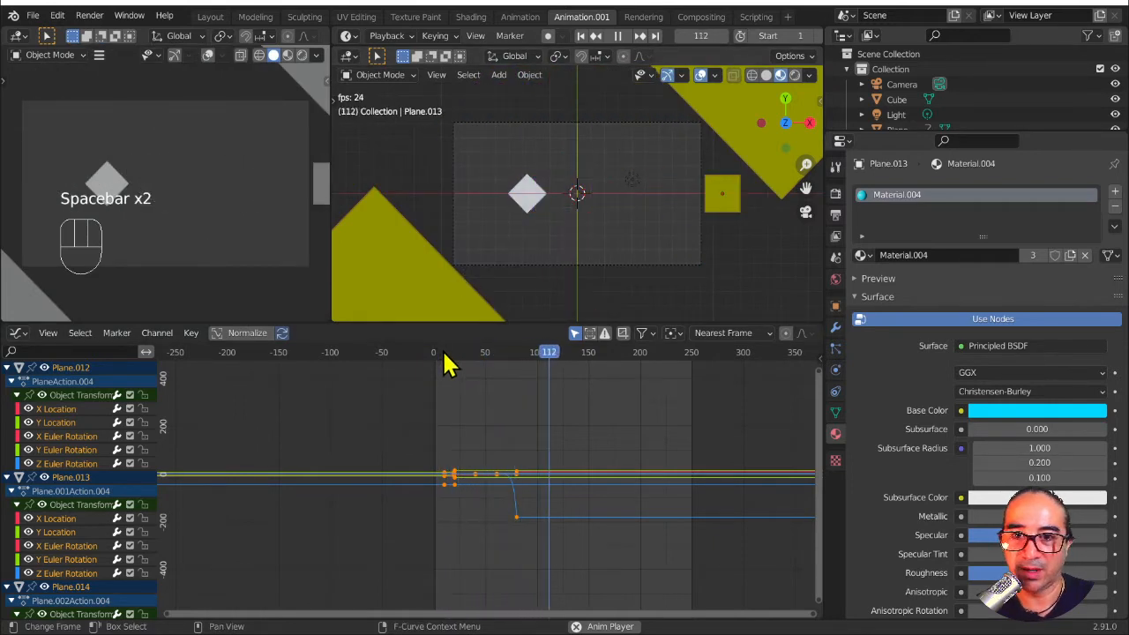
{"action": "key", "text": "space"}
{"action": "mouse_move", "coordinate": [441, 352]}
{"action": "left_mouse_down"}
{"action": "mouse_move", "coordinate": [430, 351]}
{"action": "mouse_move", "coordinate": [453, 354]}
{"action": "left_mouse_up"}
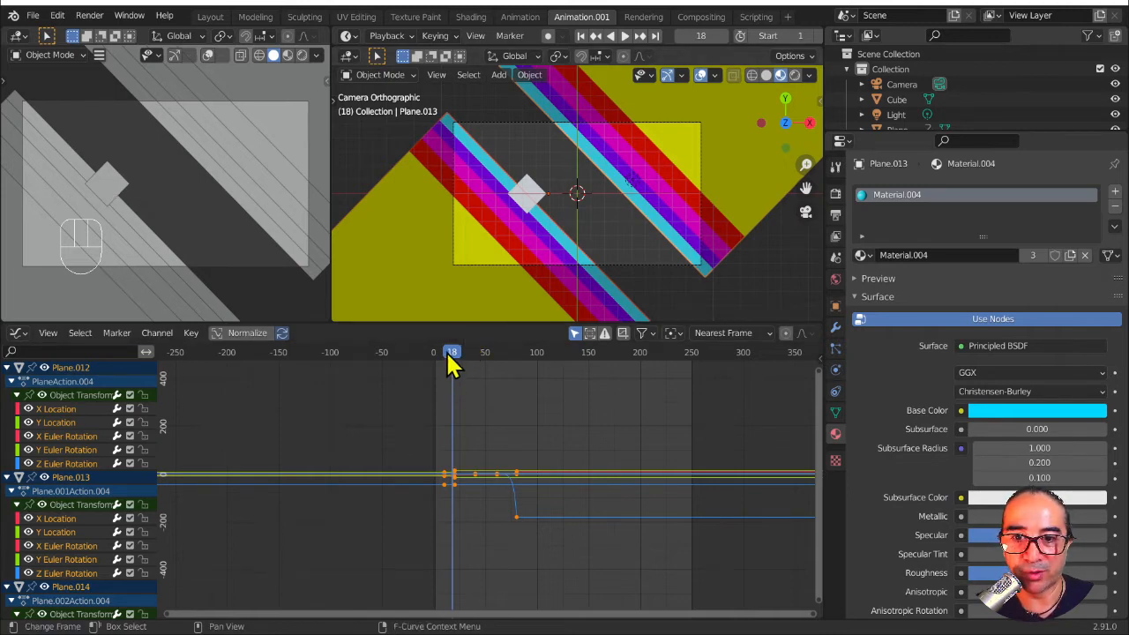
Step: Replay the transition from its opening frames and scrub to frame 78 to review the staggered motion of the coloured planes
{"action": "left_click", "coordinate": [449, 353]}
{"action": "key", "text": "space"}
{"action": "left_click_drag", "start_coordinate": [452, 356], "coordinate": [429, 382]}
{"action": "key", "text": "space"}
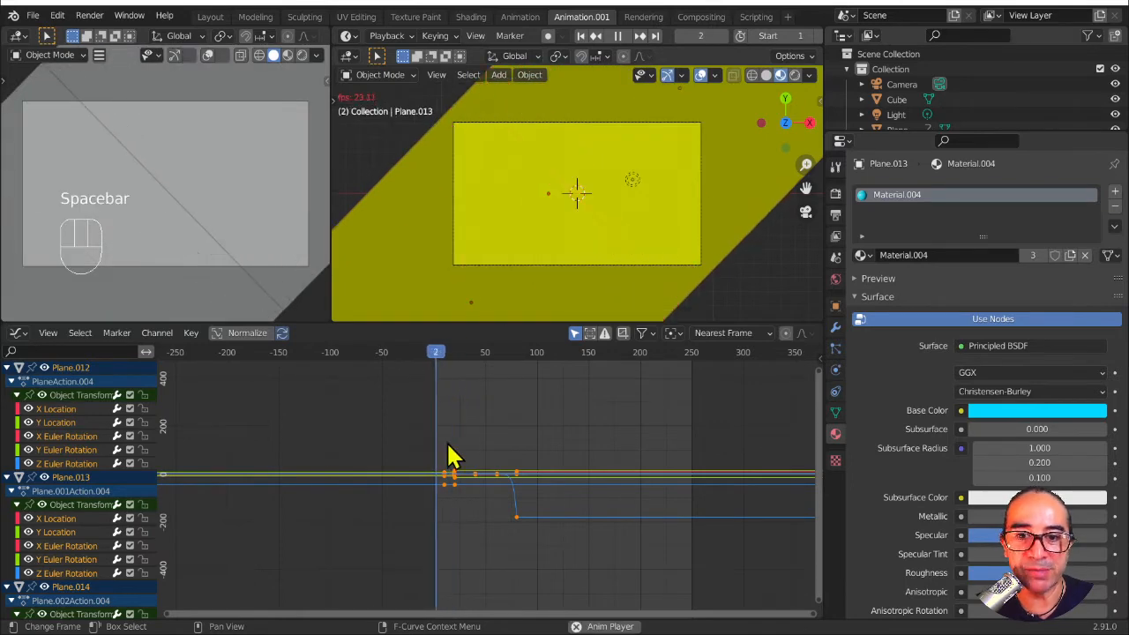
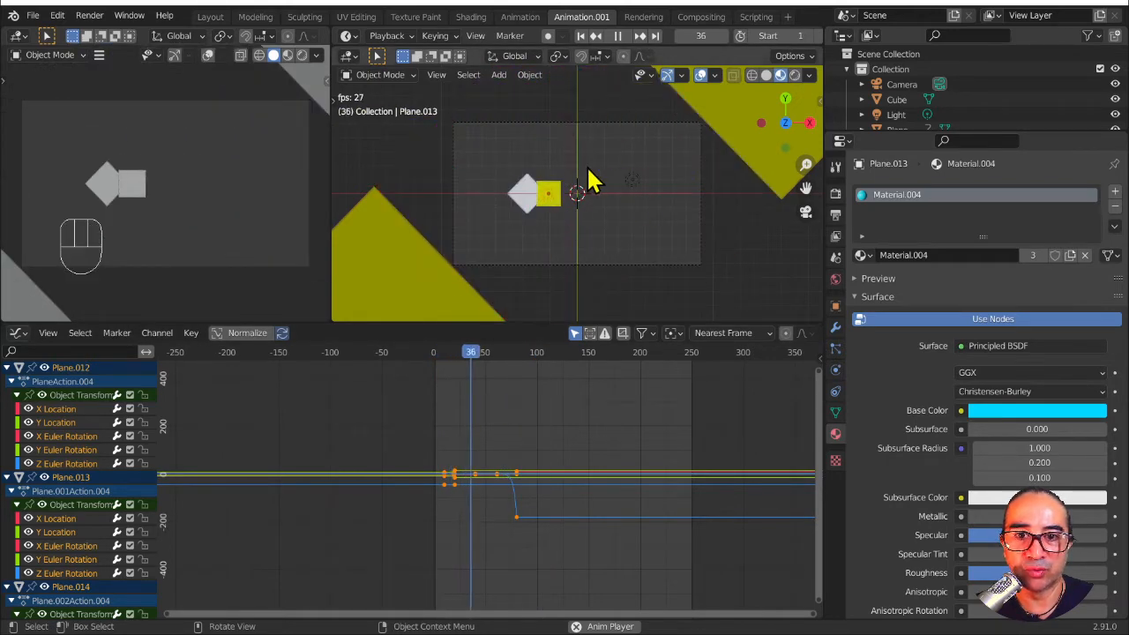
{"action": "key", "text": "space"}
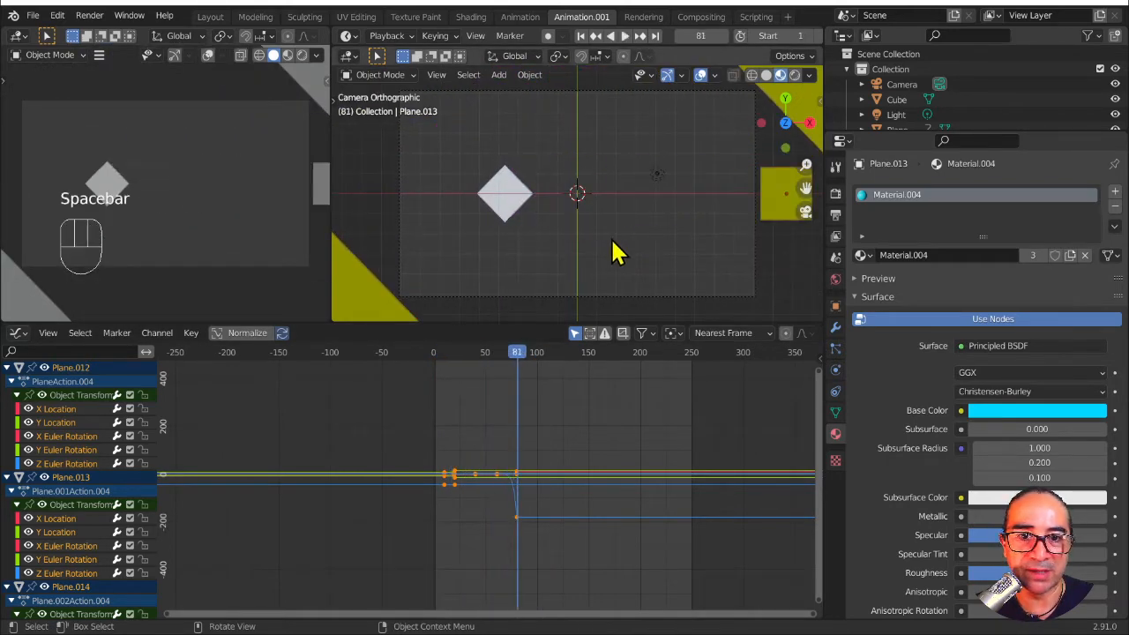
{"action": "left_click", "coordinate": [445, 355]}
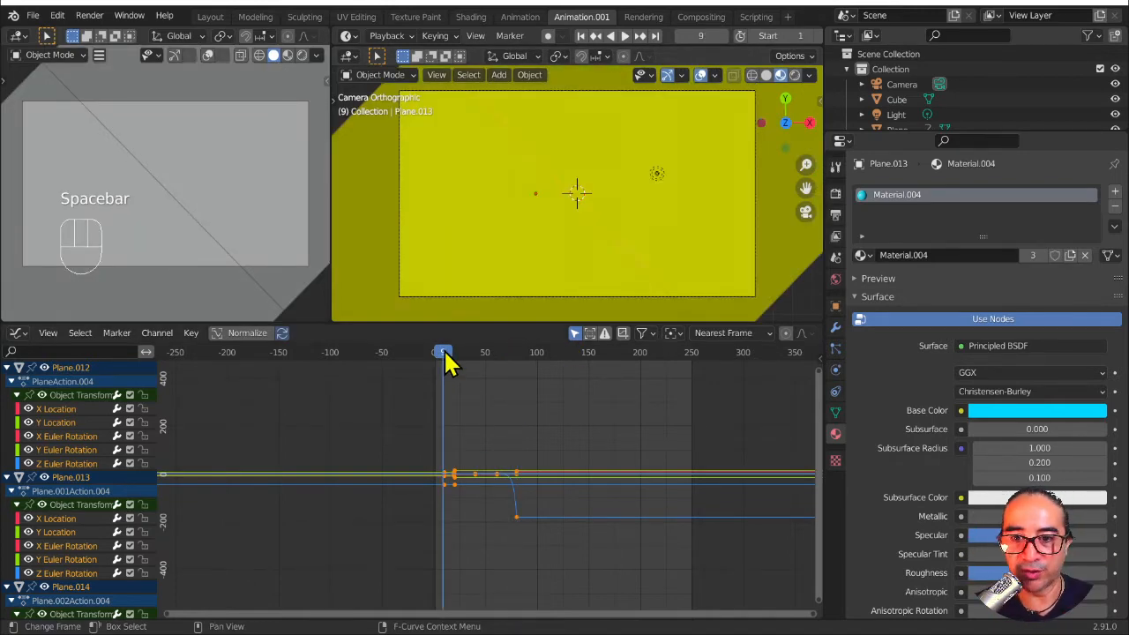
{"action": "left_click_drag", "start_coordinate": [446, 356], "coordinate": [518, 369]}
Step: Add a text object, place it beside the white diamond about 2.4 m from the origin, and set the current frame to 81
{"action": "key", "text": "shift+a"}
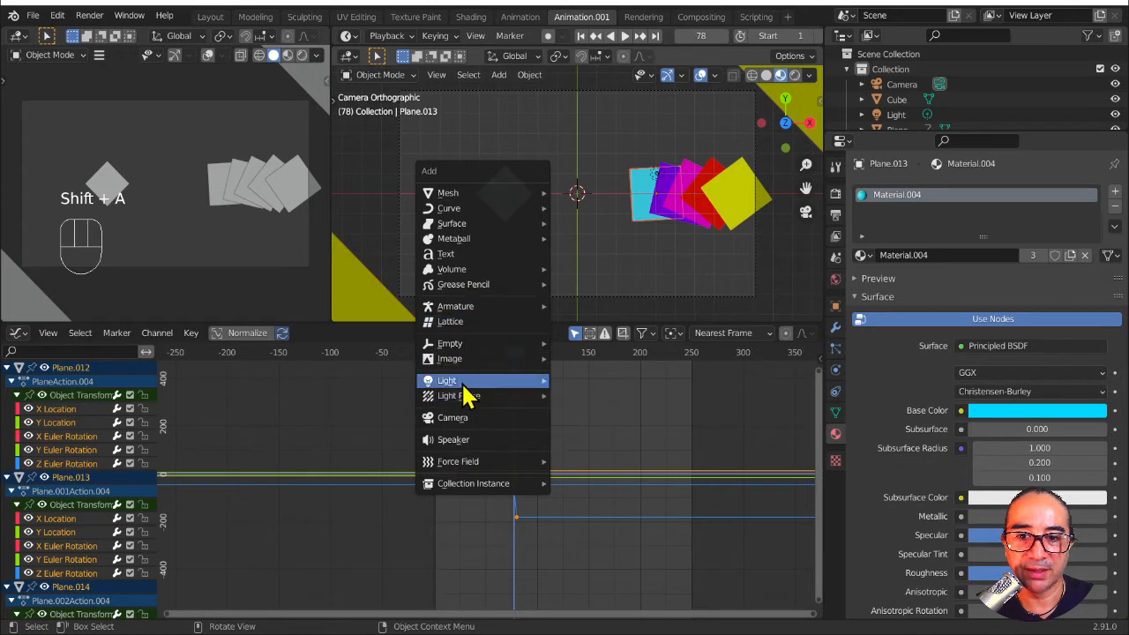
{"action": "left_click", "coordinate": [462, 253]}
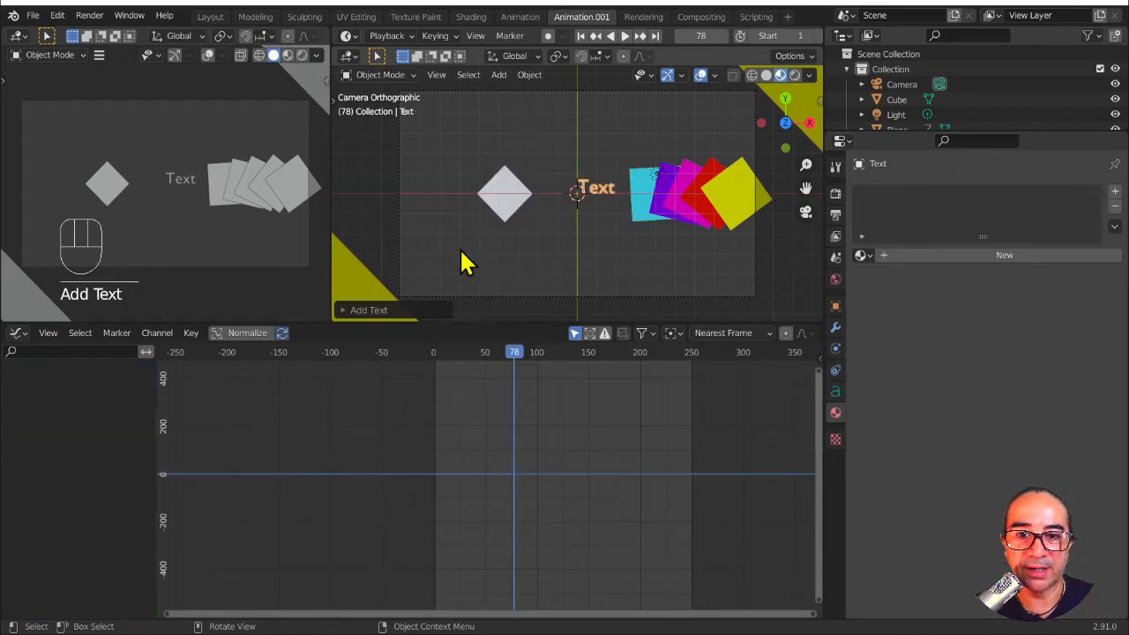
{"action": "scroll", "coordinate": [615, 226], "scroll_direction": "up", "scroll_amount": 2}
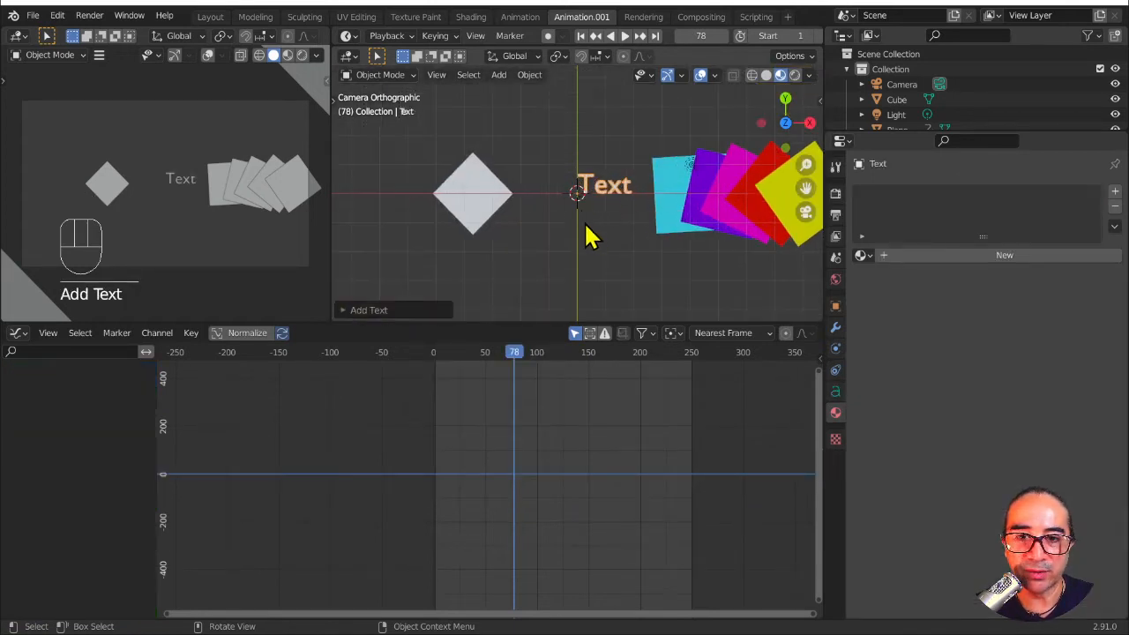
{"action": "key", "text": "g"}
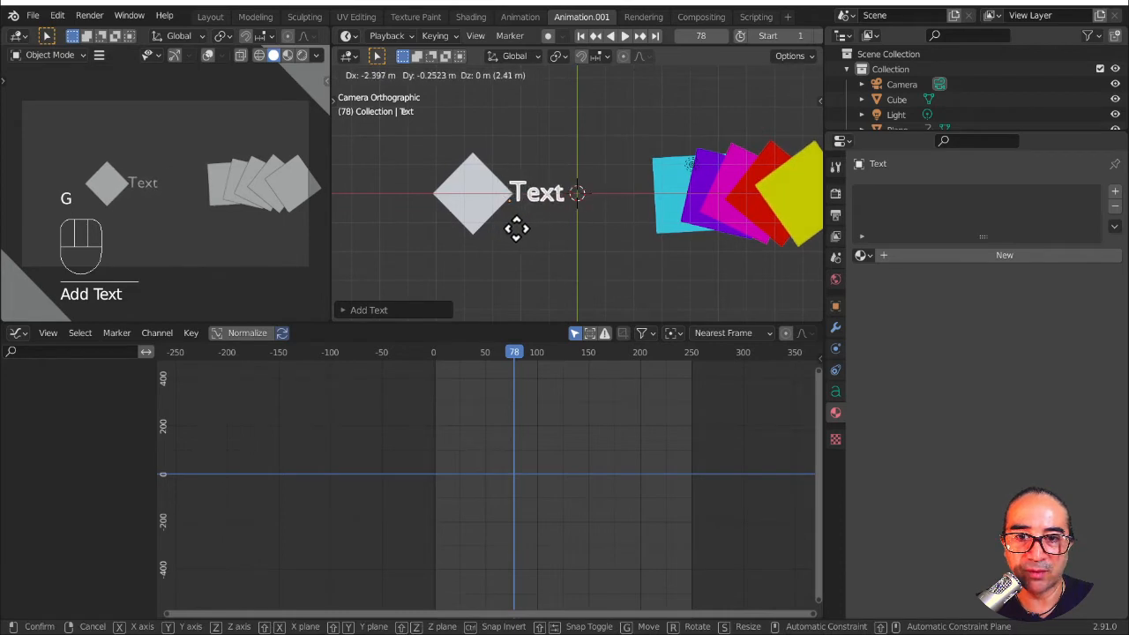
{"action": "left_click", "coordinate": [520, 229]}
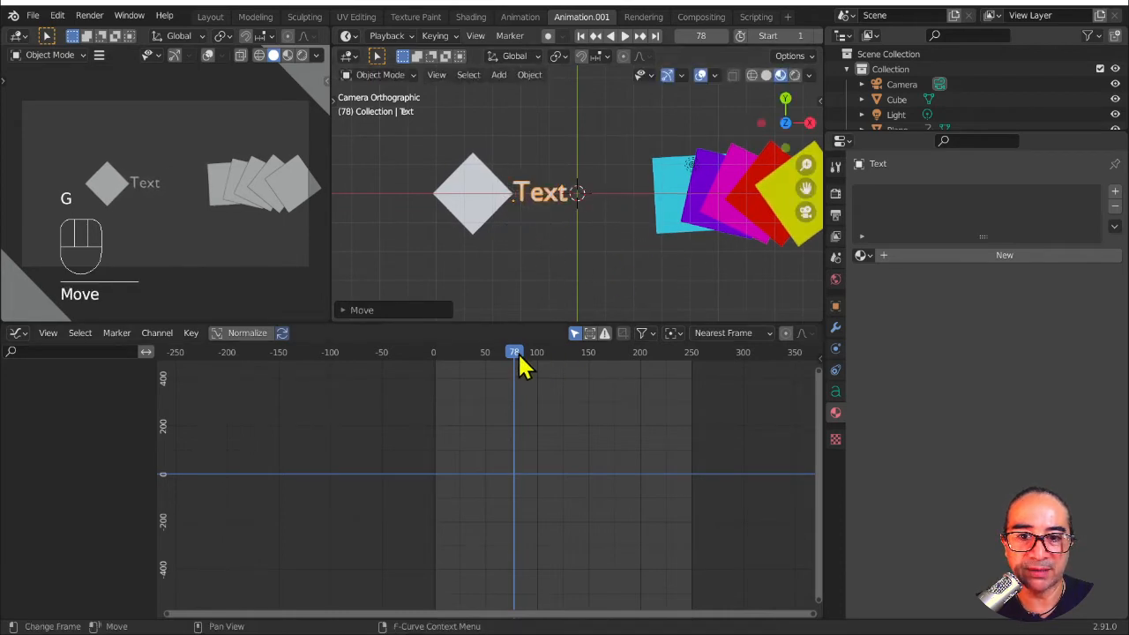
{"action": "mouse_move", "coordinate": [519, 356]}
{"action": "left_mouse_down"}
{"action": "mouse_move", "coordinate": [529, 360]}
{"action": "mouse_move", "coordinate": [518, 361]}
{"action": "left_mouse_up"}
{"action": "scroll", "coordinate": [585, 238], "scroll_direction": "down", "scroll_amount": 3}
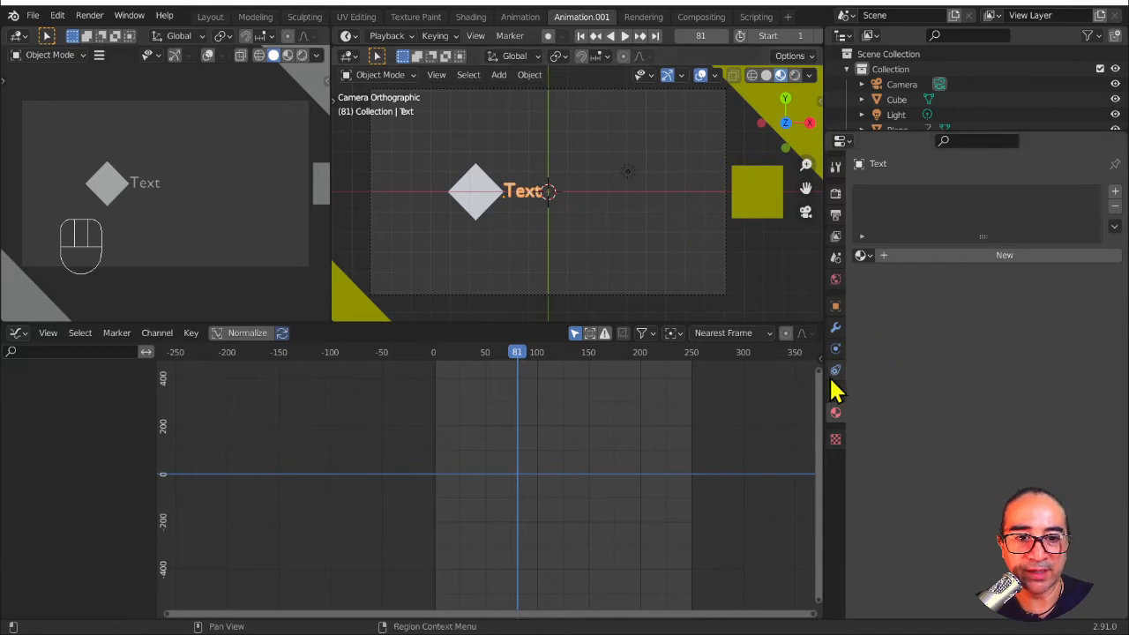
Step: Replace the text object's default content with "MOTION DESIGN"
{"action": "key", "text": "Tab"}
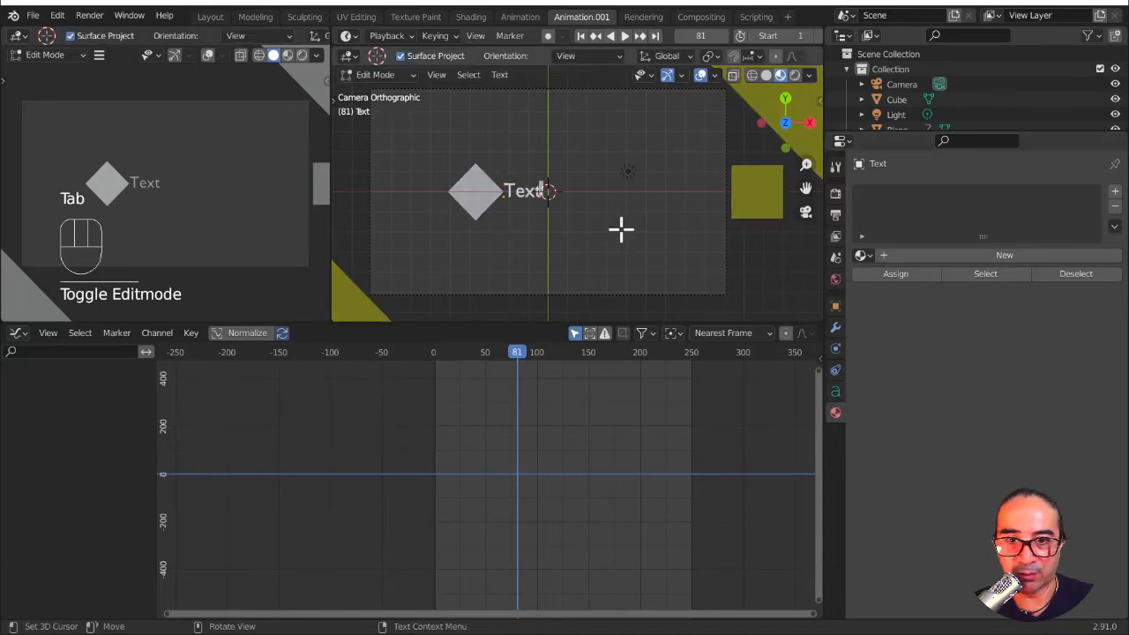
{"action": "key", "text": "BackSpace"}
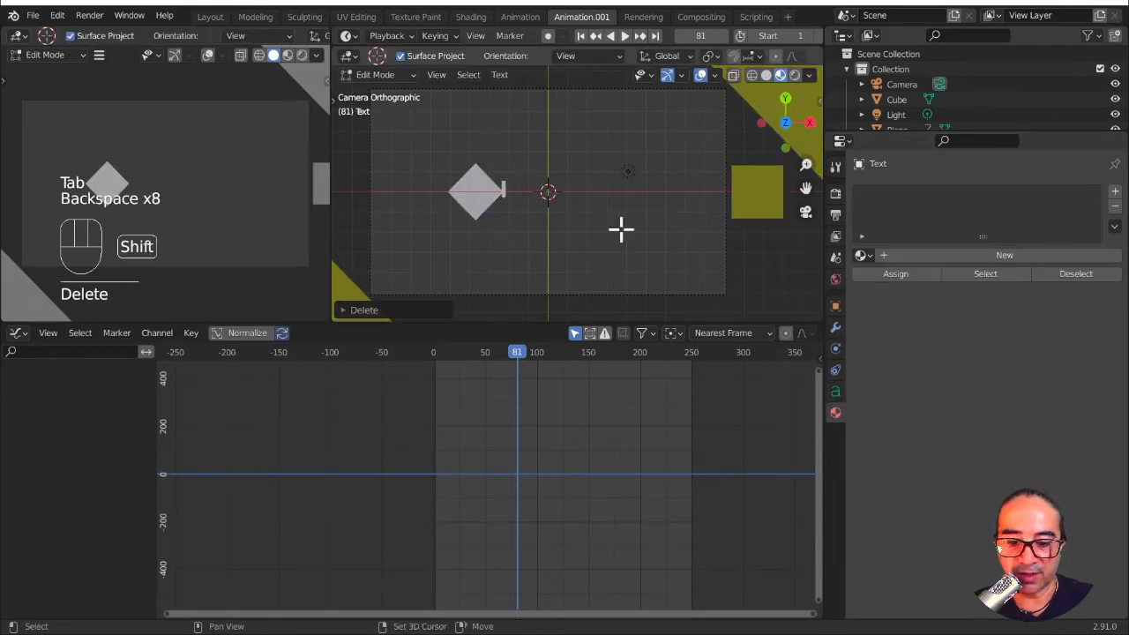
{"action": "type", "text": "%MO"}
{"action": "key", "text": "BackSpace"}
{"action": "key", "text": "BackSpace"}
{"action": "key", "text": "BackSpace"}
{"action": "key", "text": "BackSpace"}
{"action": "key", "text": "BackSpace"}
{"action": "key", "text": "BackSpace"}
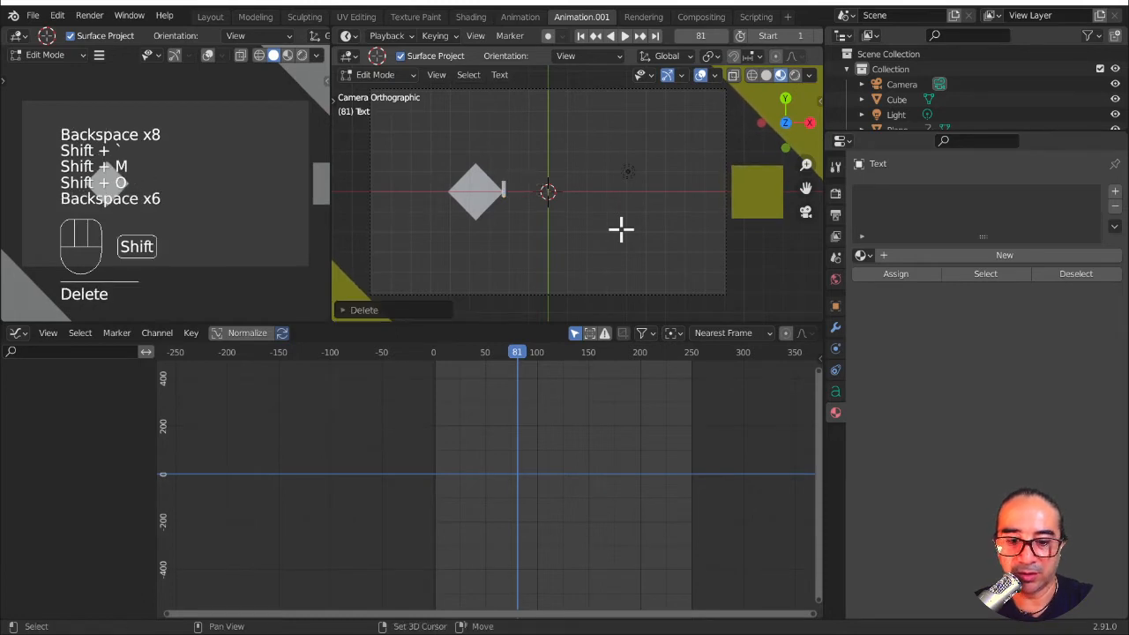
{"action": "type", "text": "MOTION DESIGN"}
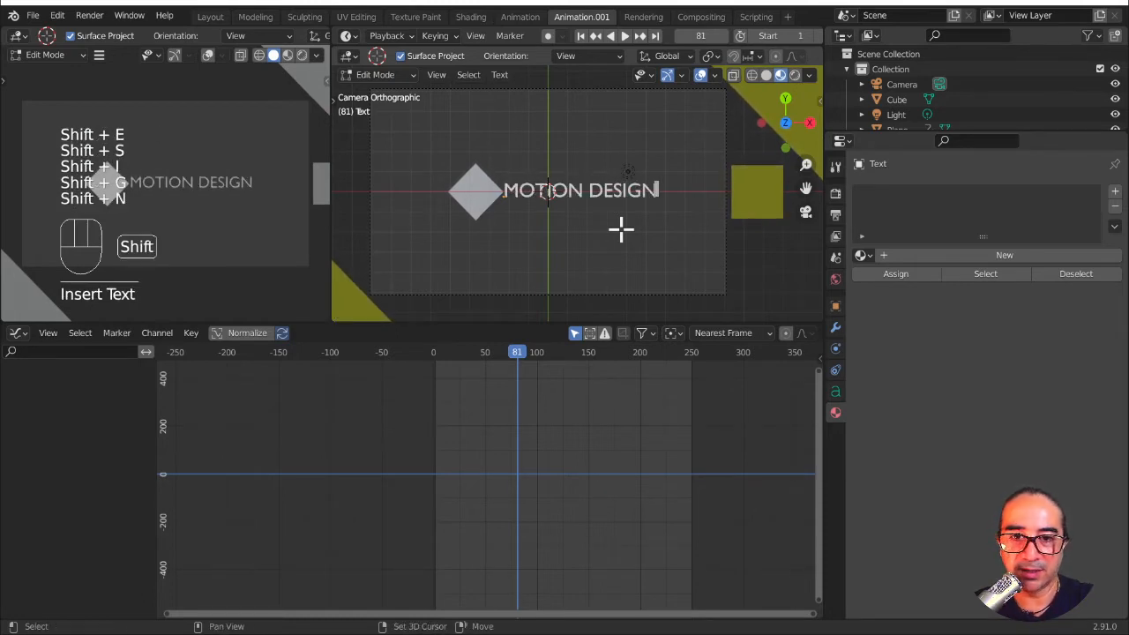
{"action": "key", "text": "Tab"}
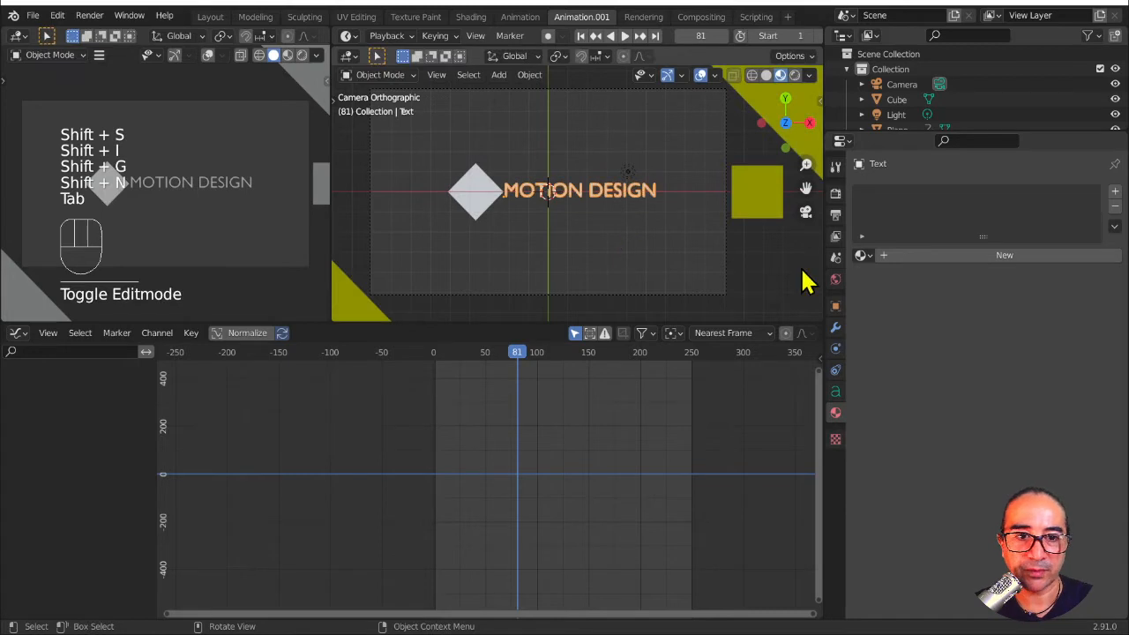
Step: Load BAUHS93.TTF from C:\WINDOWS\Fonts\ as the text's regular font and enlarge the text to size 1.359
{"action": "left_click", "coordinate": [835, 392]}
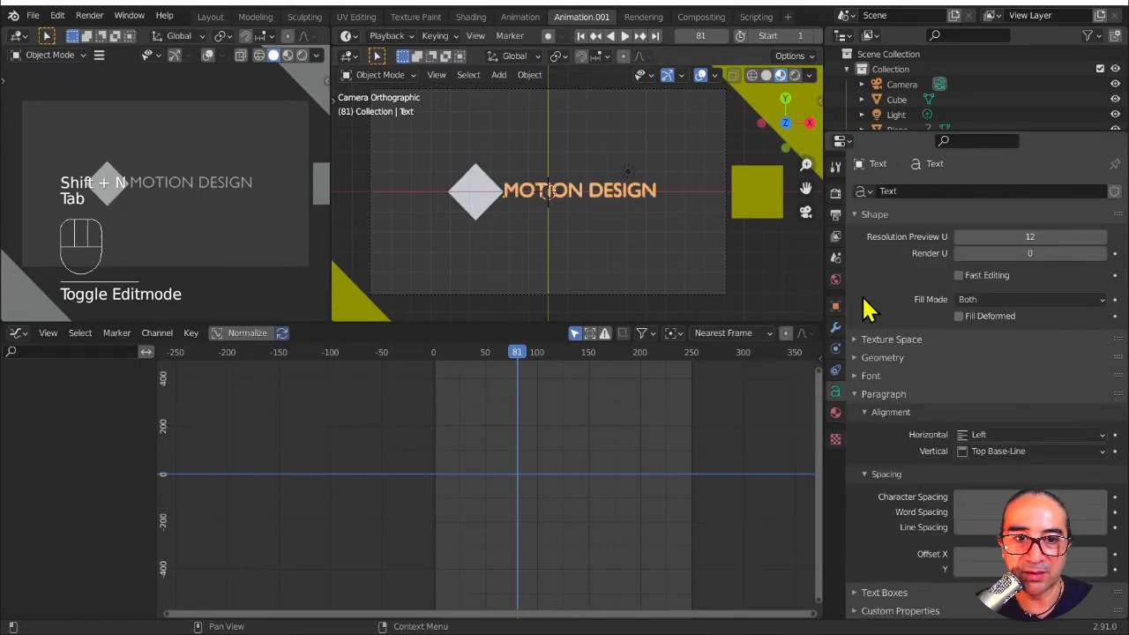
{"action": "left_click", "coordinate": [857, 216]}
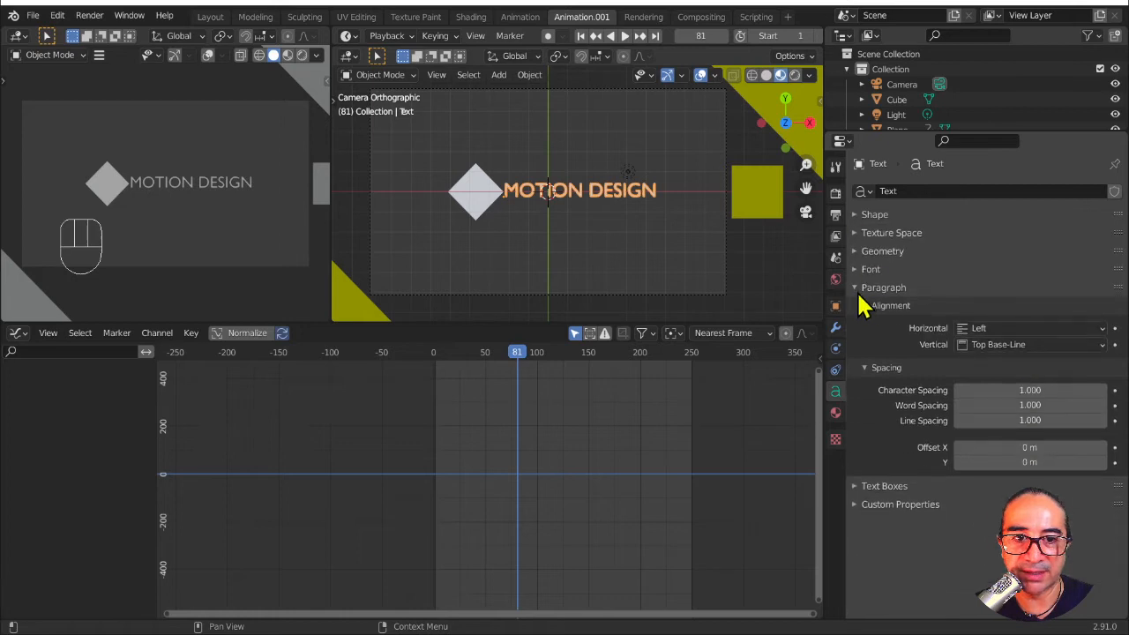
{"action": "left_click", "coordinate": [857, 289]}
{"action": "left_click", "coordinate": [857, 270]}
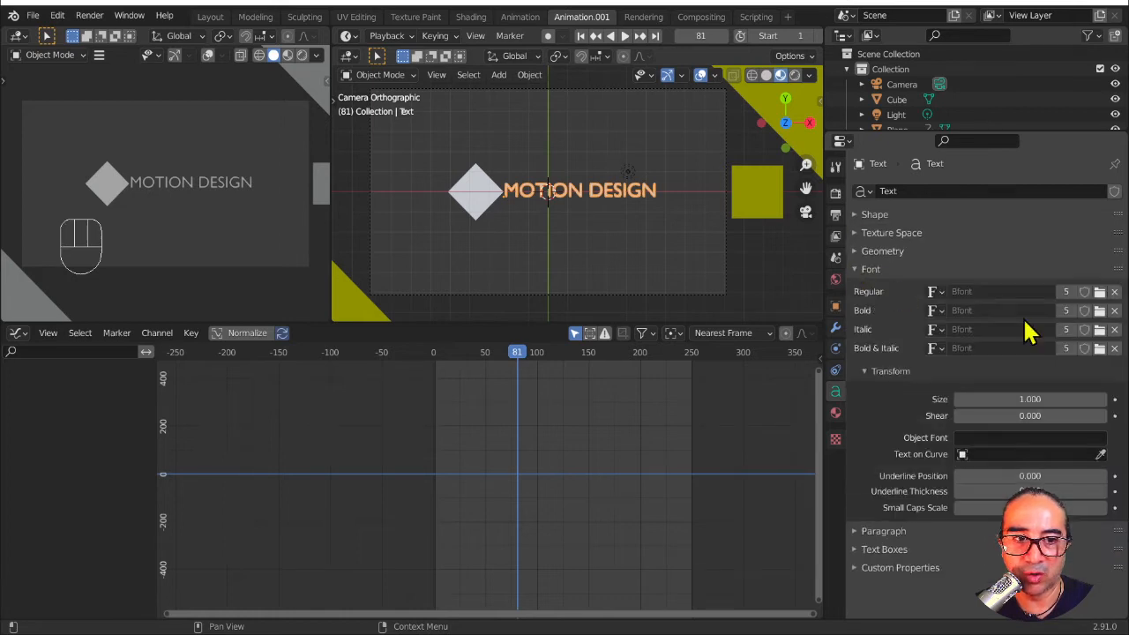
{"action": "left_click", "coordinate": [1099, 293]}
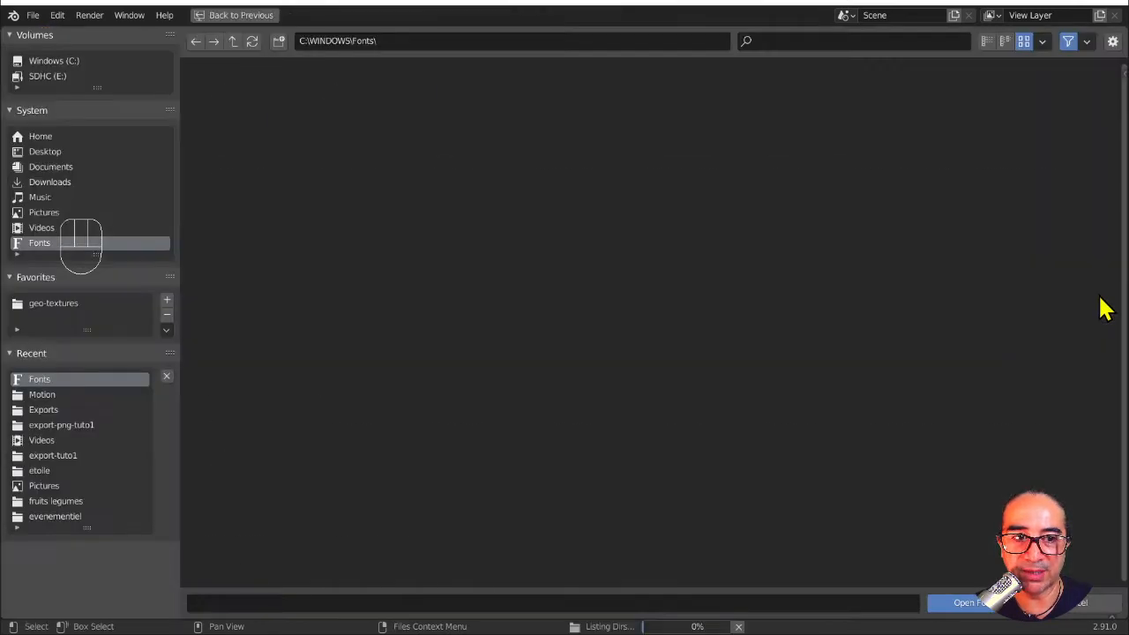
{"action": "scroll", "coordinate": [718, 330], "scroll_direction": "down", "scroll_amount": 3}
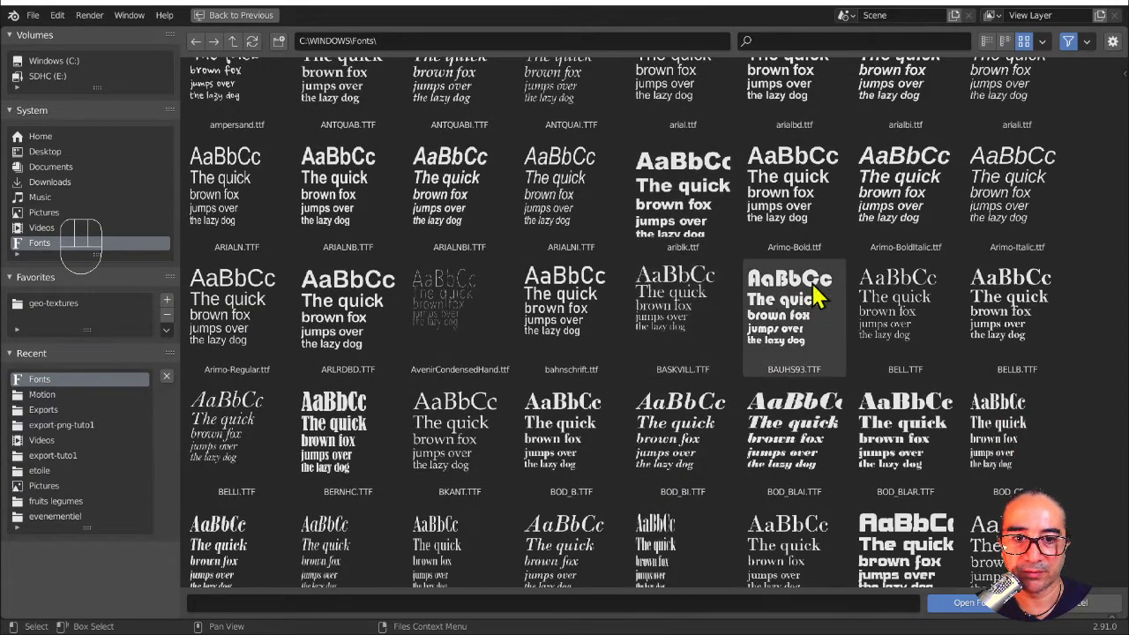
{"action": "double_click", "coordinate": [780, 320]}
{"action": "scroll", "coordinate": [550, 237], "scroll_direction": "up", "scroll_amount": 4}
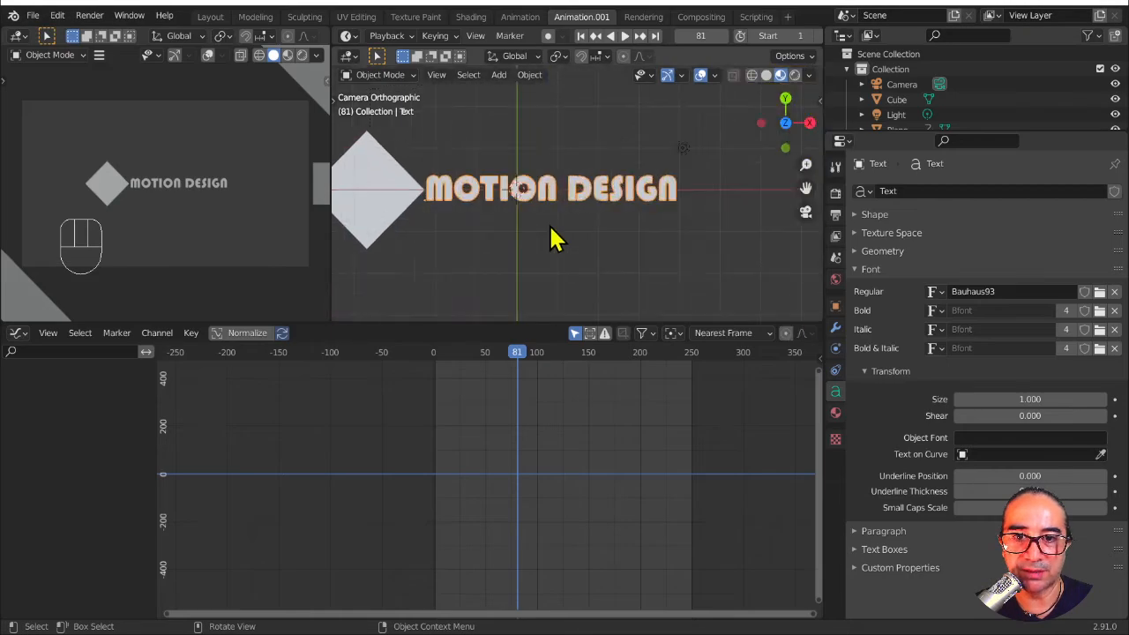
{"action": "left_click_drag", "start_coordinate": [1003, 399], "coordinate": [1103, 398], "text": "shift"}
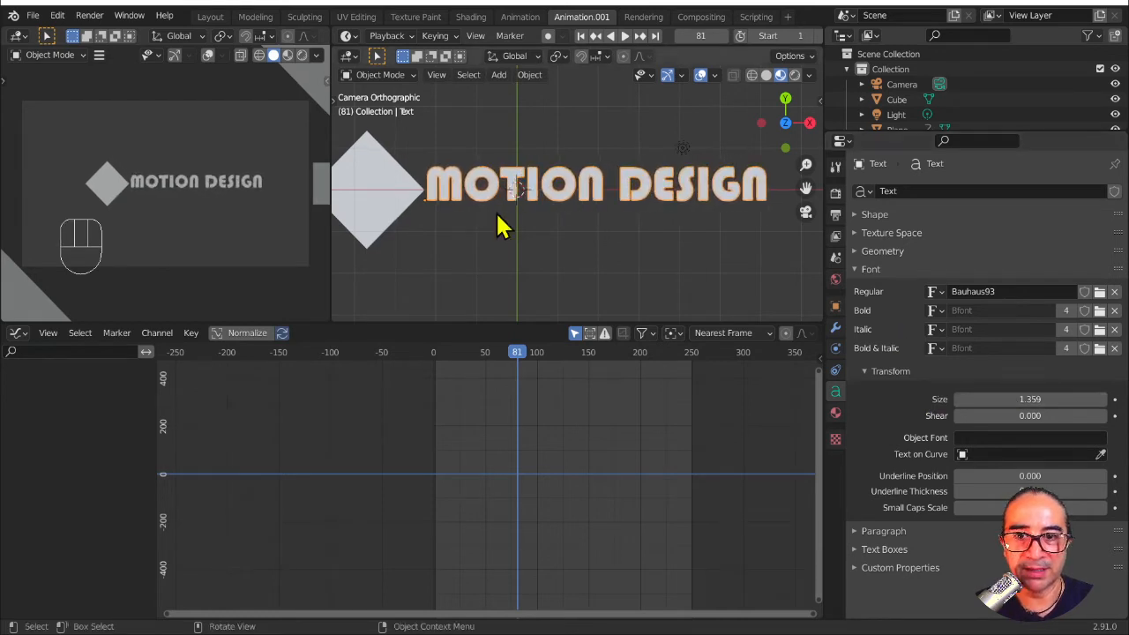
Step: Show the File Paths preferences in place of the solid-shaded viewport, maximize them, and check the fonts folder, accepting C:\WINDOWS\Fonts\
{"action": "left_click", "coordinate": [35, 17]}
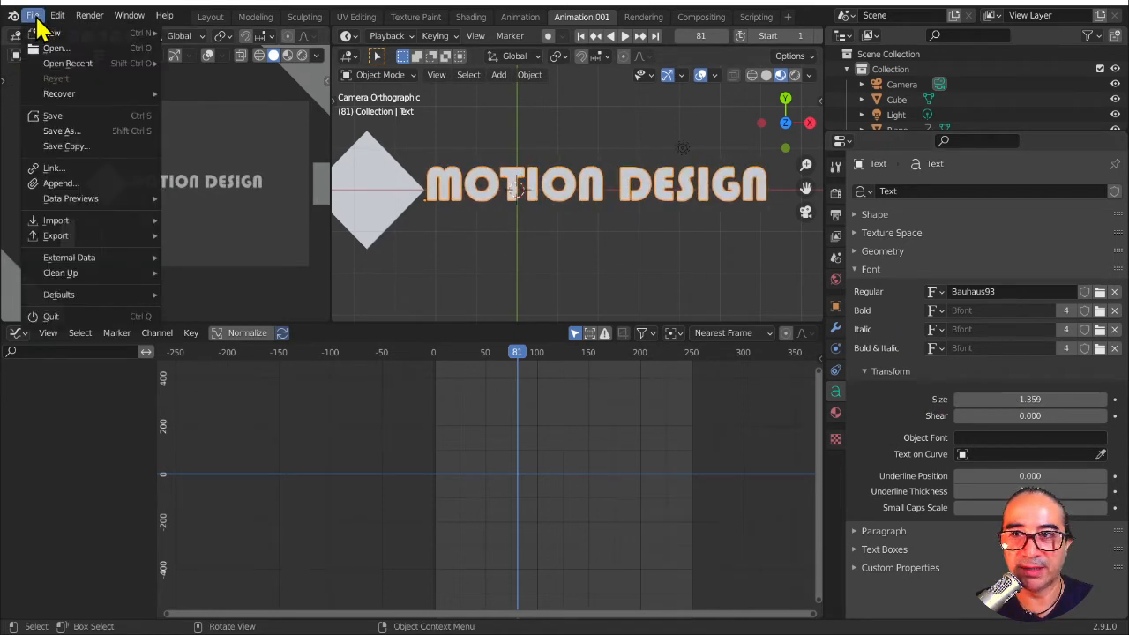
{"action": "mouse_move", "coordinate": [57, 16]}
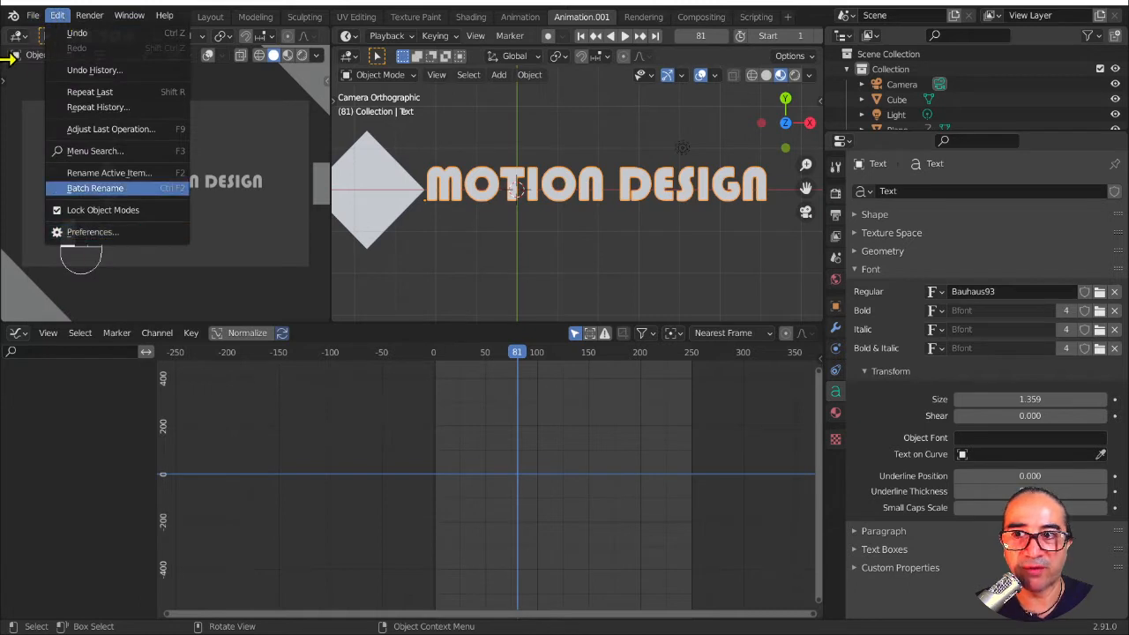
{"action": "left_click", "coordinate": [17, 36]}
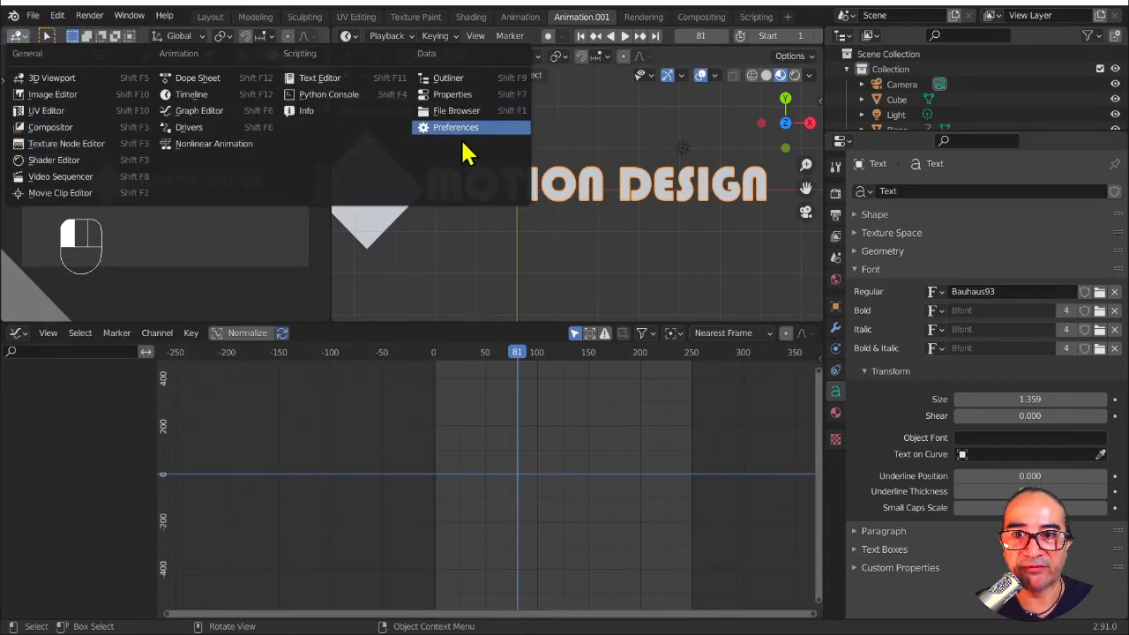
{"action": "left_click", "coordinate": [449, 126]}
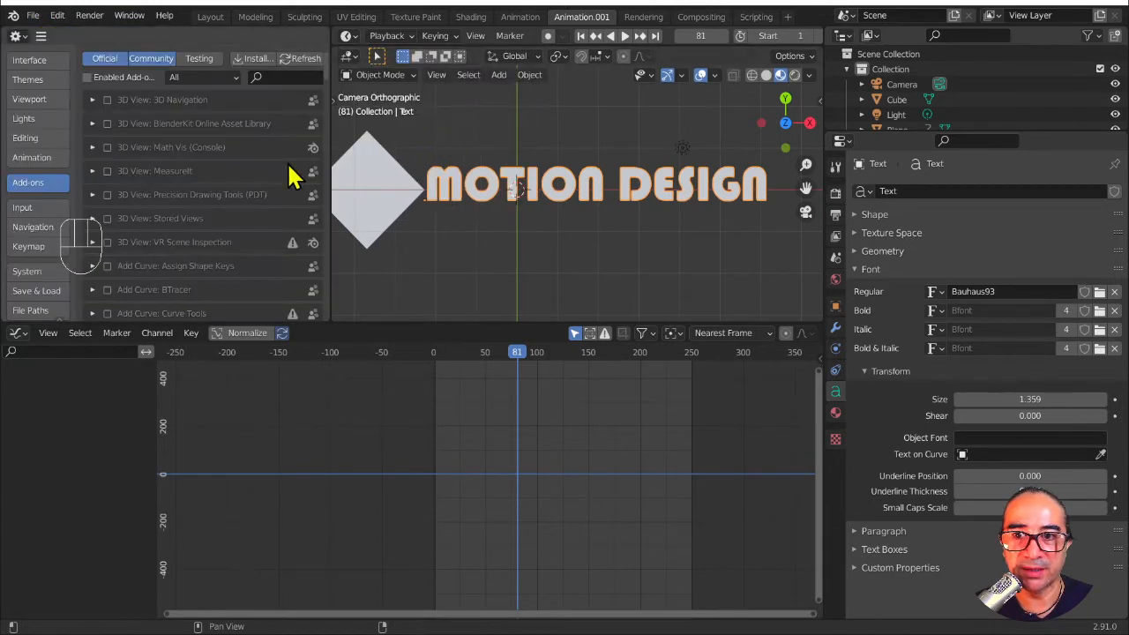
{"action": "scroll", "coordinate": [34, 257], "scroll_direction": "down", "scroll_amount": 2}
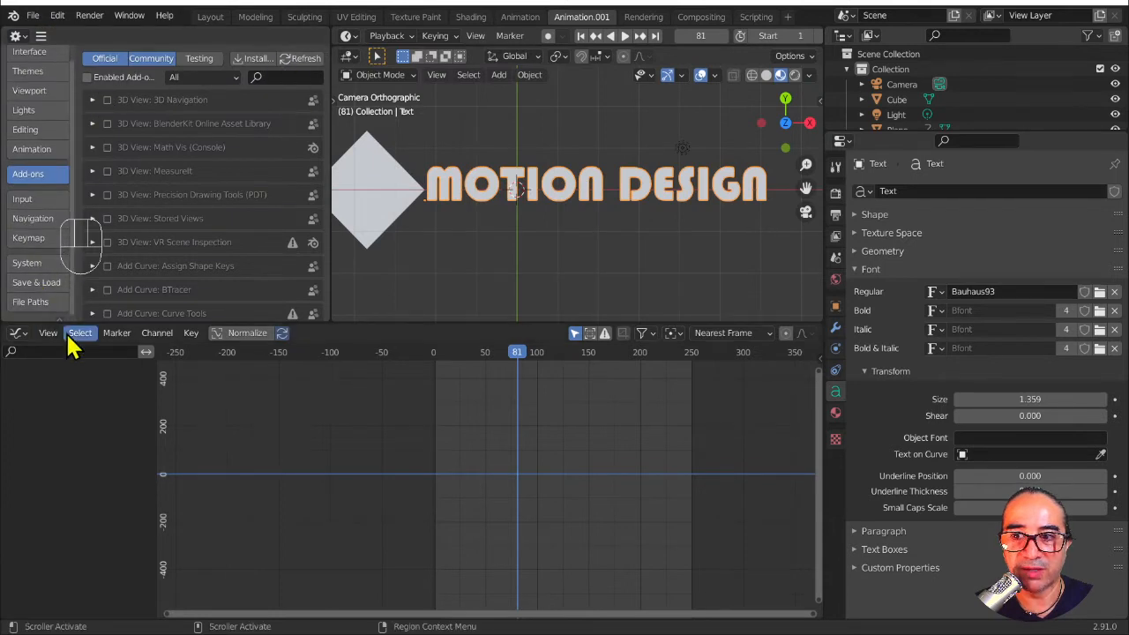
{"action": "key", "text": "ctrl+space"}
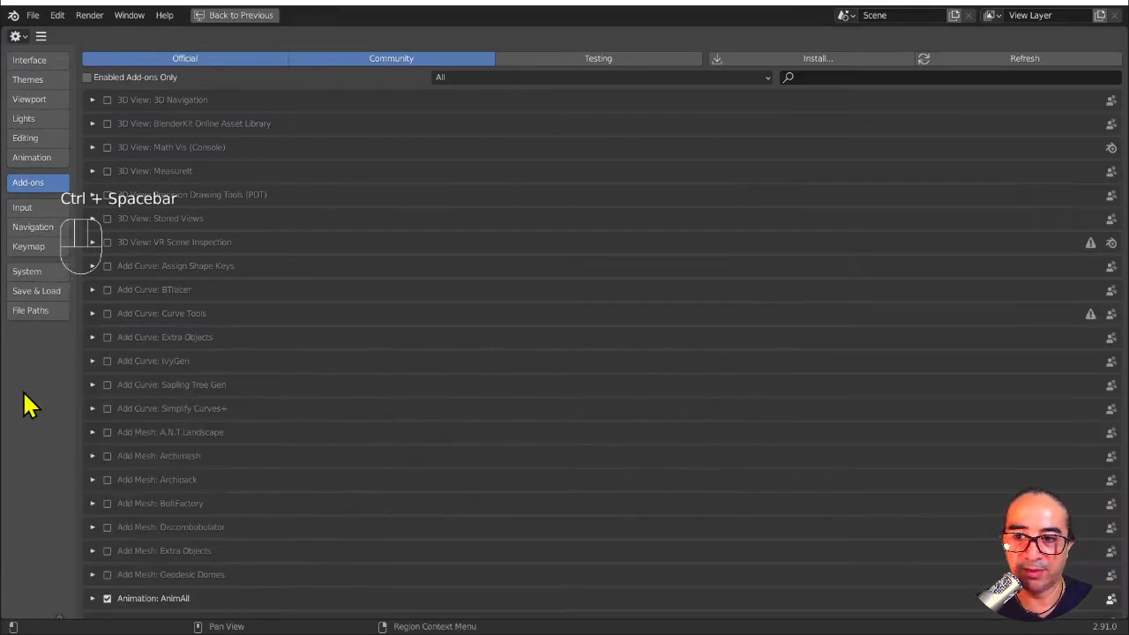
{"action": "left_click", "coordinate": [35, 312]}
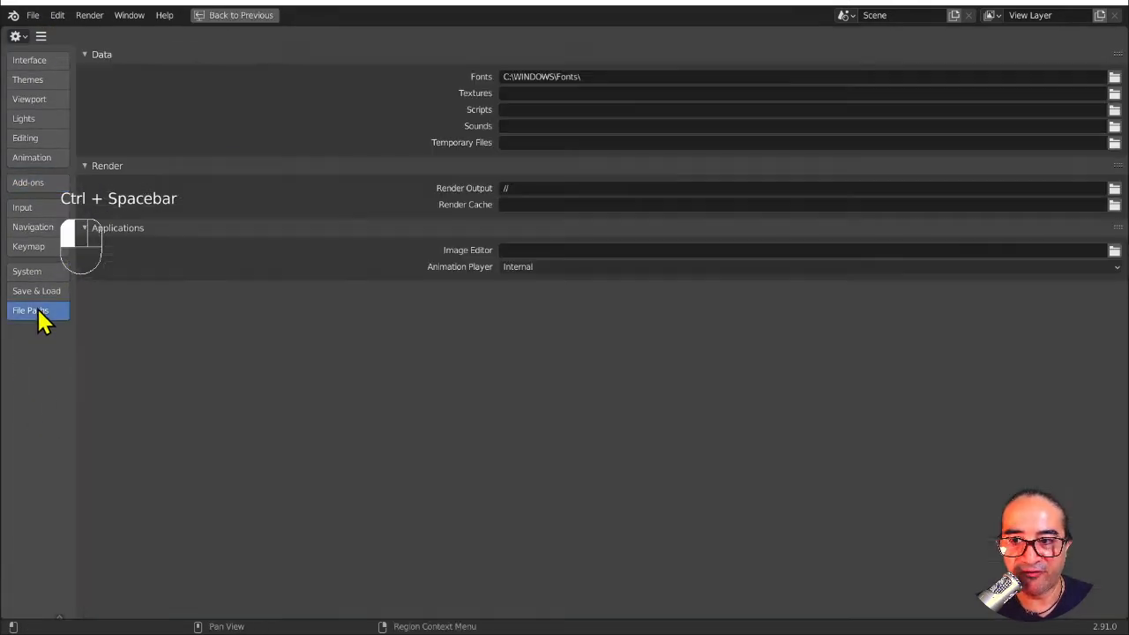
{"action": "left_click", "coordinate": [1114, 77]}
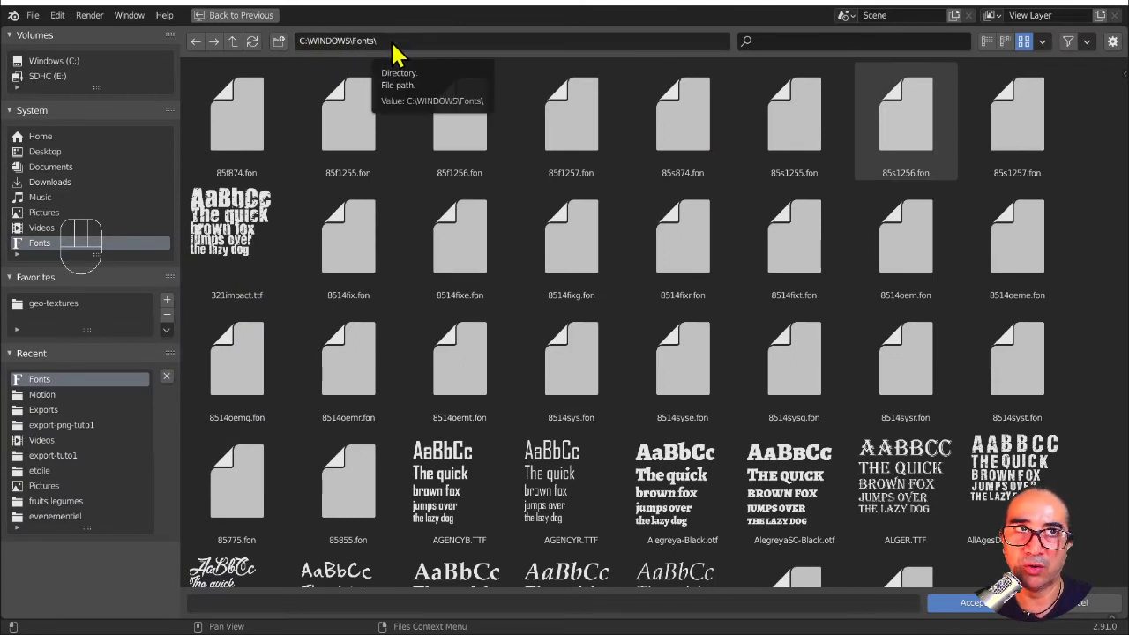
{"action": "left_click", "coordinate": [970, 603]}
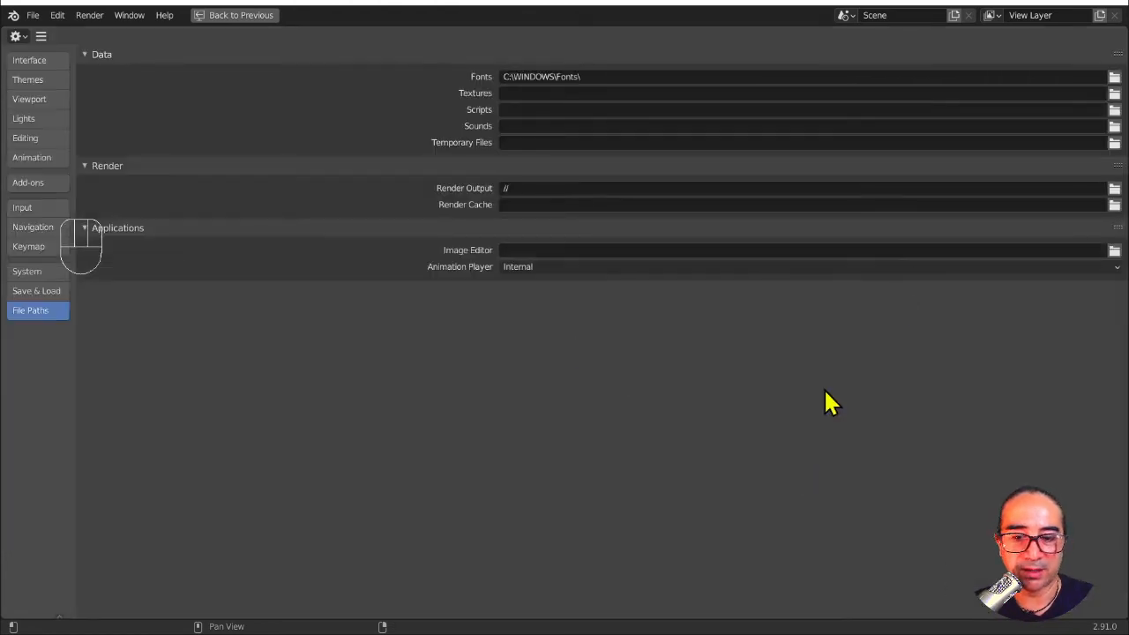
Step: Restore the multi-editor layout, narrow the Preferences area, and switch it back to the 3D Viewport
{"action": "key", "text": "ctrl+space"}
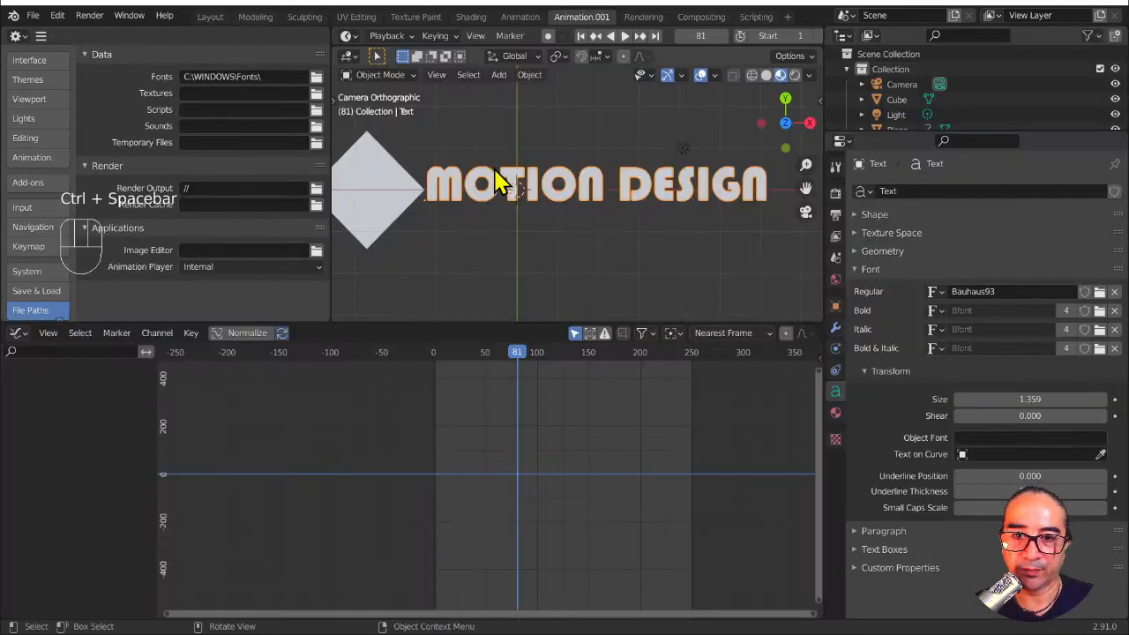
{"action": "left_click_drag", "start_coordinate": [319, 191], "coordinate": [269, 199]}
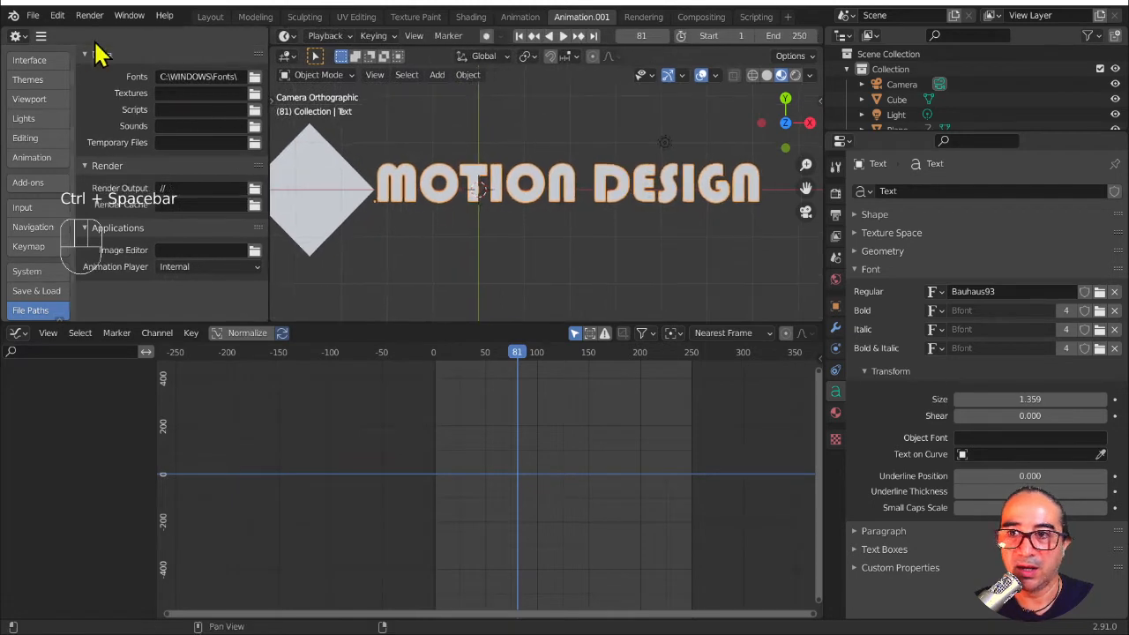
{"action": "left_click", "coordinate": [17, 35]}
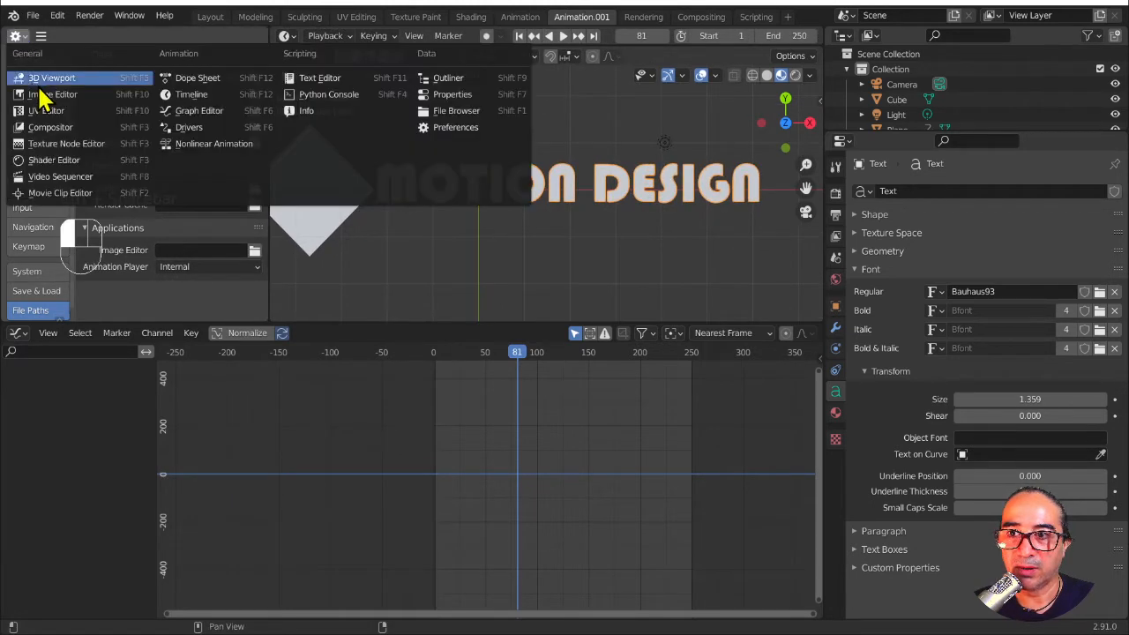
{"action": "left_click", "coordinate": [35, 81]}
{"action": "scroll", "coordinate": [136, 209], "scroll_direction": "up", "scroll_amount": 1}
{"action": "middle_click_drag", "start_coordinate": [245, 61], "coordinate": [174, 51]}
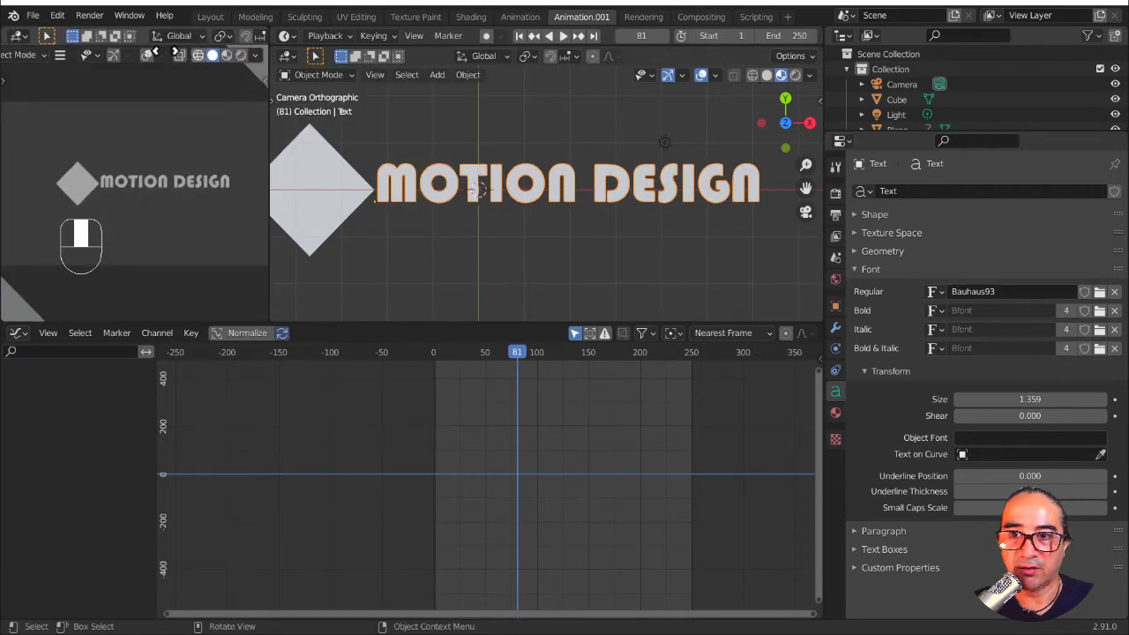
Step: Display the small camera preview in Rendered shading and play the animation as far as frame 105
{"action": "left_click", "coordinate": [241, 55]}
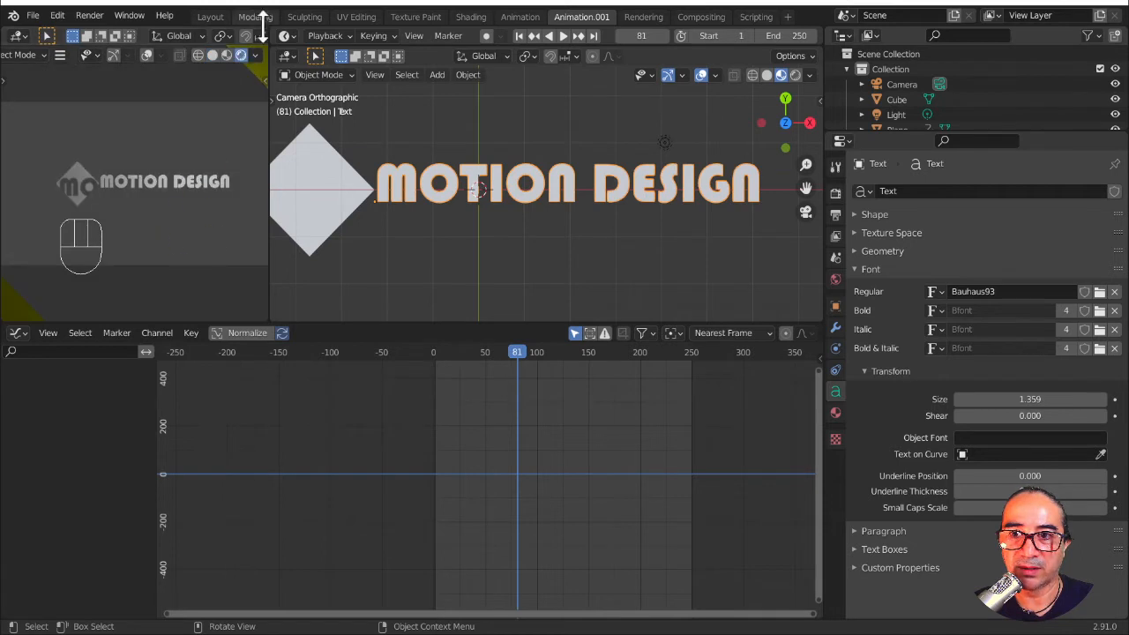
{"action": "key", "text": "space"}
{"action": "key", "text": "space"}
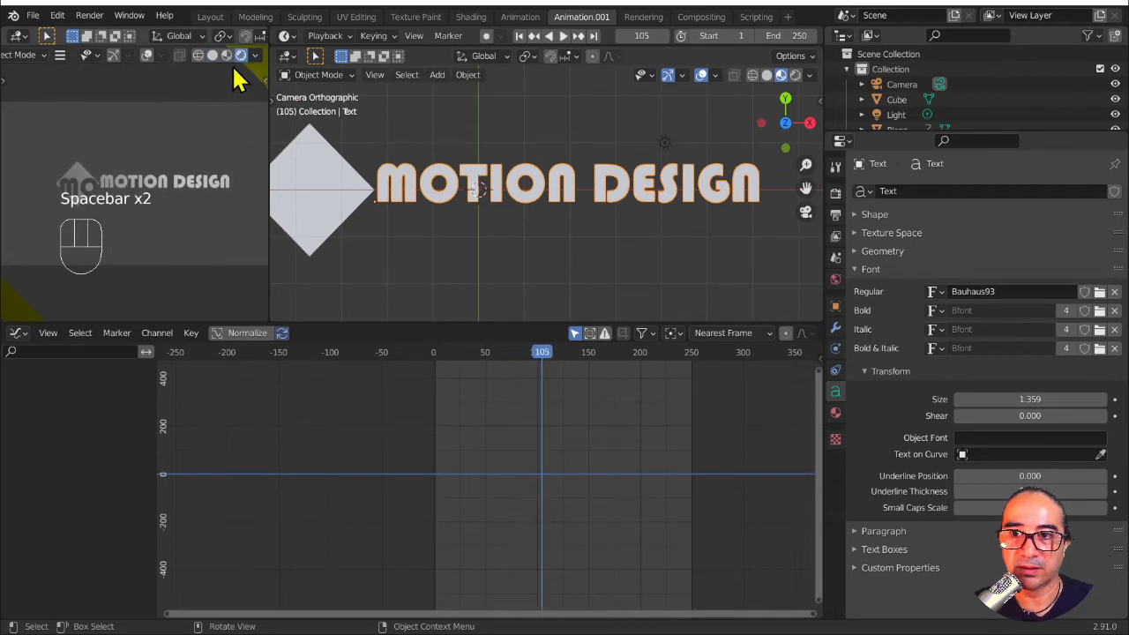
{"action": "left_click", "coordinate": [242, 54]}
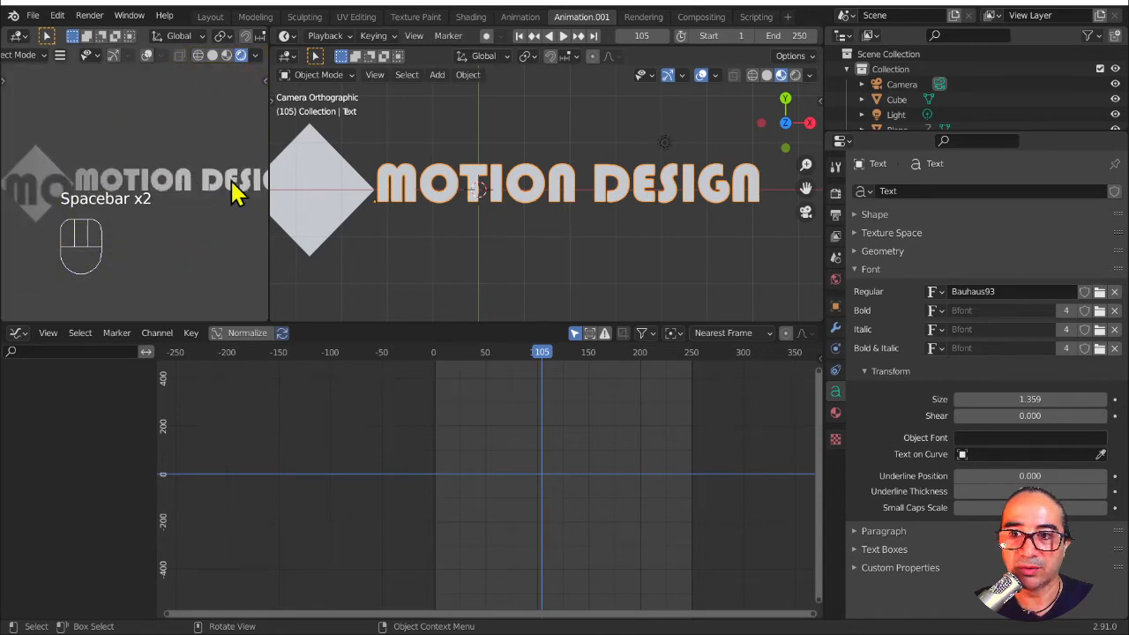
Step: At frame 86, move the MOTION DESIGN title about 3.2 m down along the global Z axis
{"action": "scroll", "coordinate": [493, 216], "scroll_direction": "down", "scroll_amount": 2}
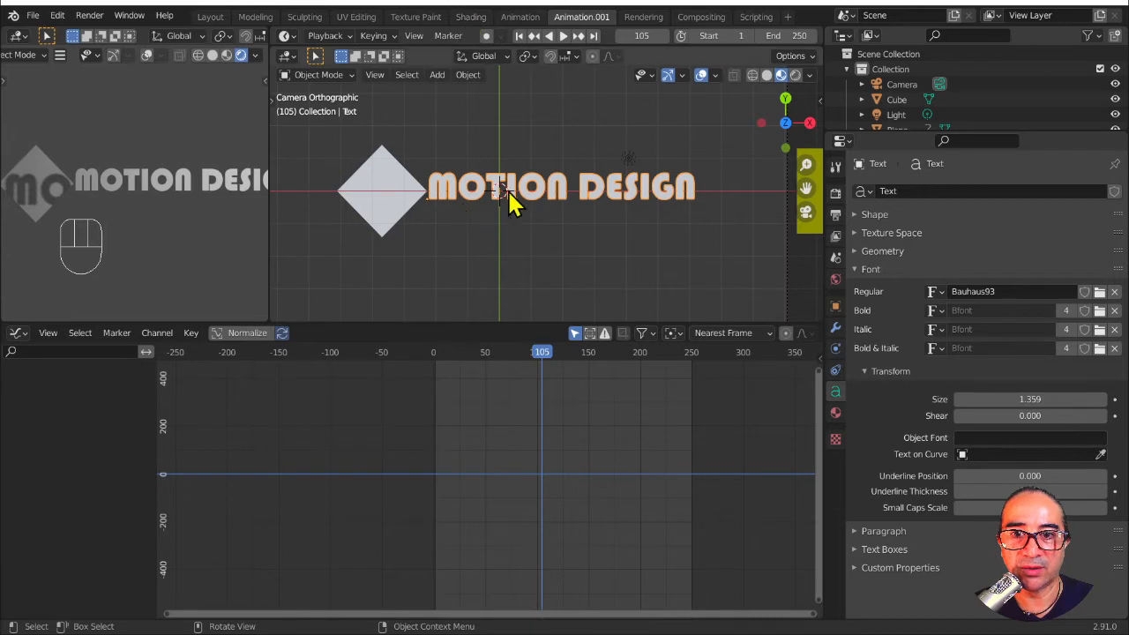
{"action": "left_click", "coordinate": [392, 216]}
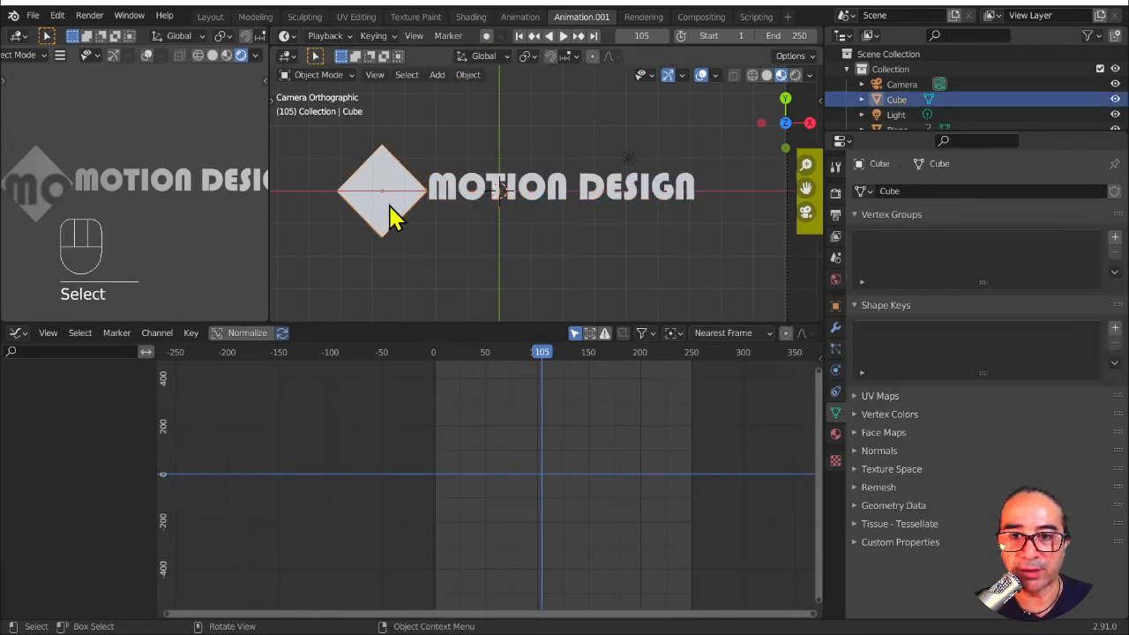
{"action": "mouse_move", "coordinate": [536, 355]}
{"action": "left_mouse_down"}
{"action": "mouse_move", "coordinate": [478, 354]}
{"action": "mouse_move", "coordinate": [523, 363]}
{"action": "left_mouse_up"}
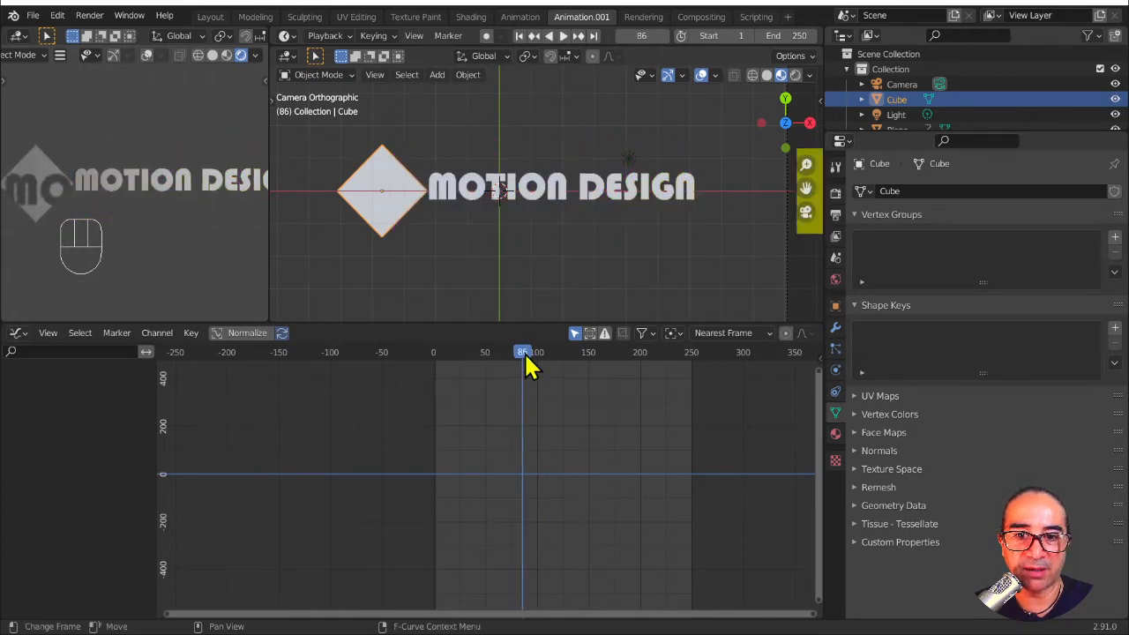
{"action": "left_click", "coordinate": [670, 188]}
{"action": "middle_click_drag", "start_coordinate": [573, 300], "coordinate": [559, 202]}
{"action": "key", "text": "g"}
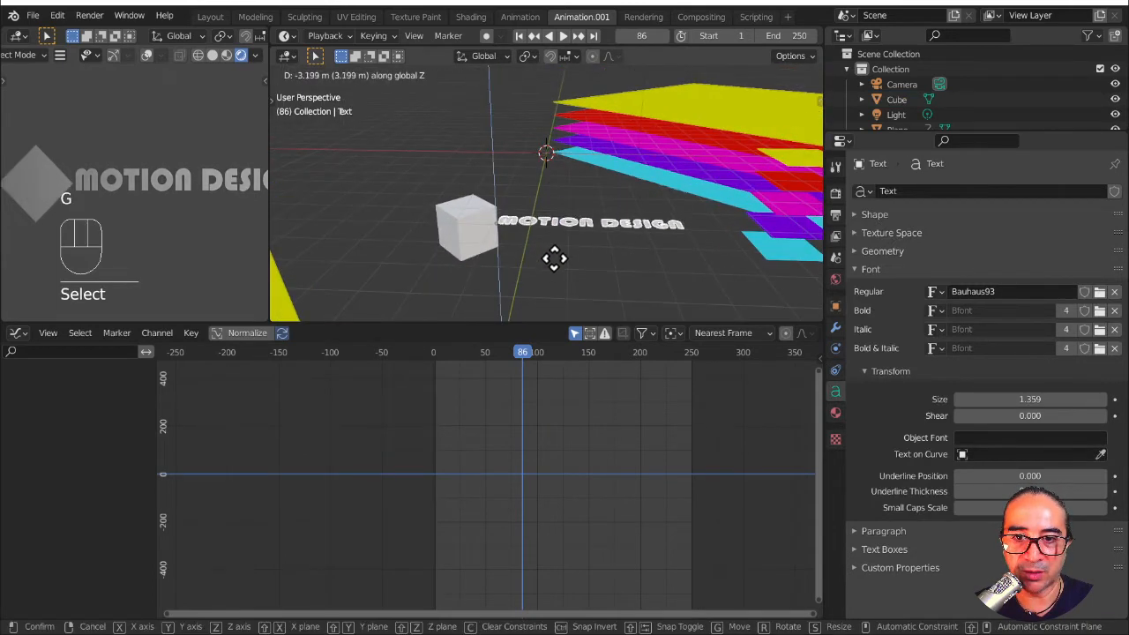
{"action": "left_click", "coordinate": [539, 261]}
{"action": "middle_click_drag", "start_coordinate": [540, 261], "coordinate": [471, 244]}
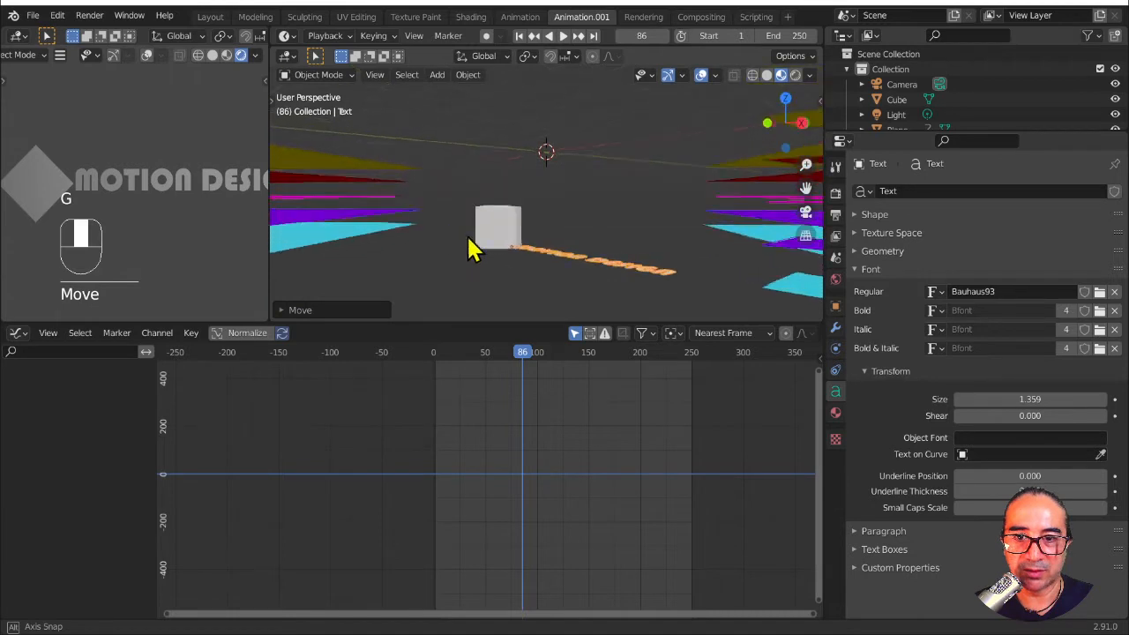
Step: Add the cube to the selection and move it with the title about 2.2 m down along the global Z axis
{"action": "left_click", "coordinate": [501, 234]}
{"action": "key", "text": "g"}
{"action": "key", "text": "g"}
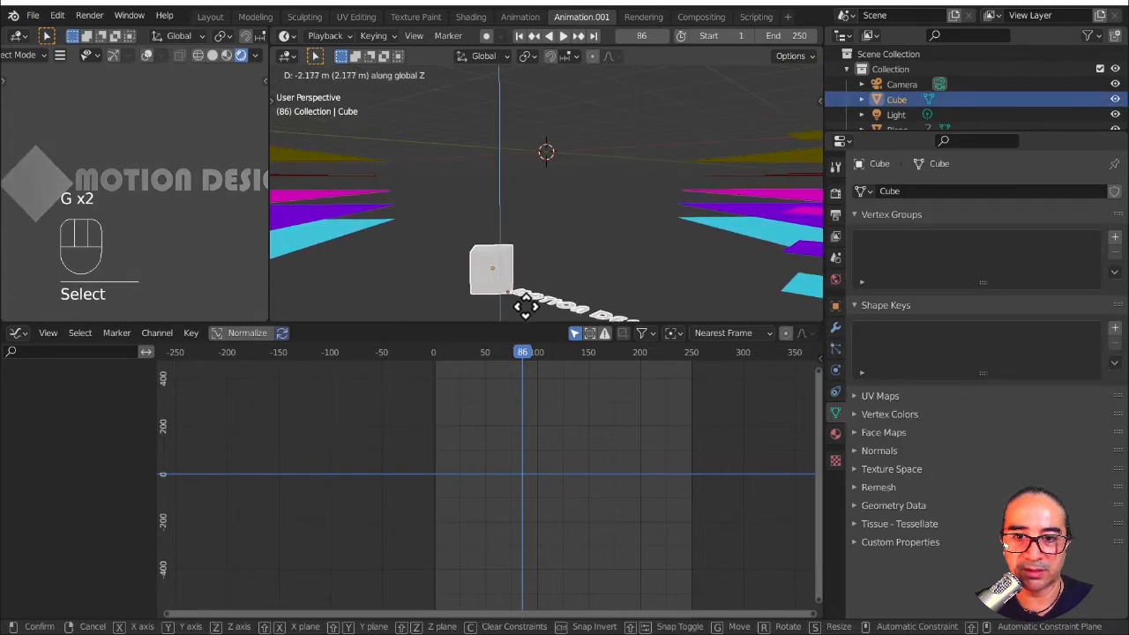
{"action": "left_click", "coordinate": [524, 304]}
{"action": "middle_click_drag", "start_coordinate": [525, 305], "coordinate": [589, 280]}
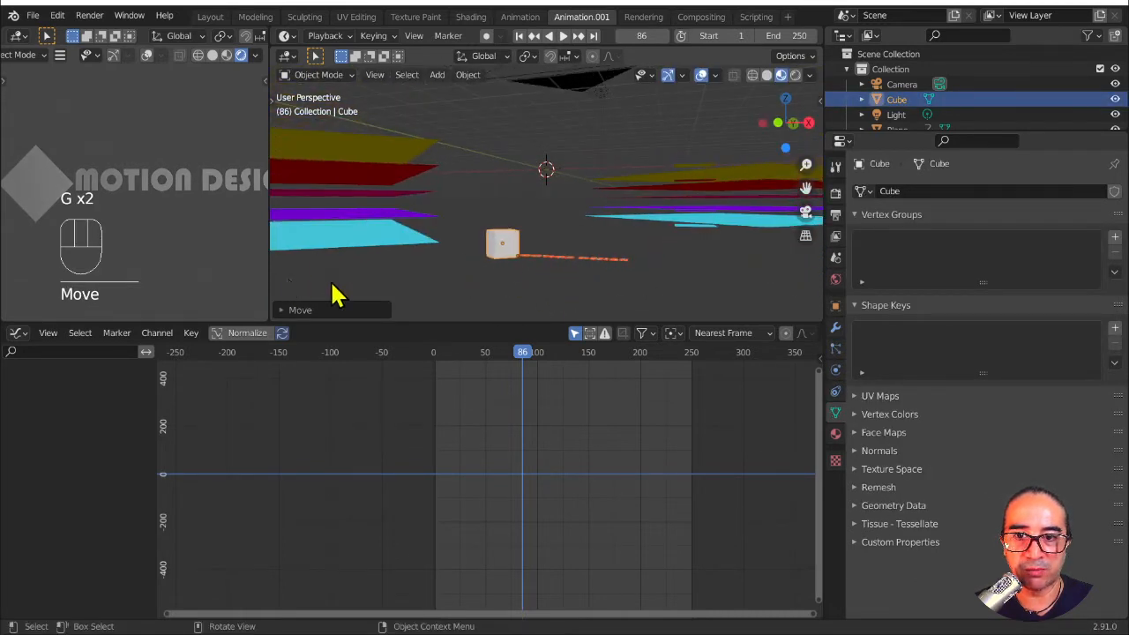
Step: Preview the transition from its start, and insert a Location keyframe for the cube and the title at frame 53 in top view
{"action": "key", "text": "space"}
{"action": "left_click_drag", "start_coordinate": [521, 357], "coordinate": [438, 373]}
{"action": "key", "text": "space"}
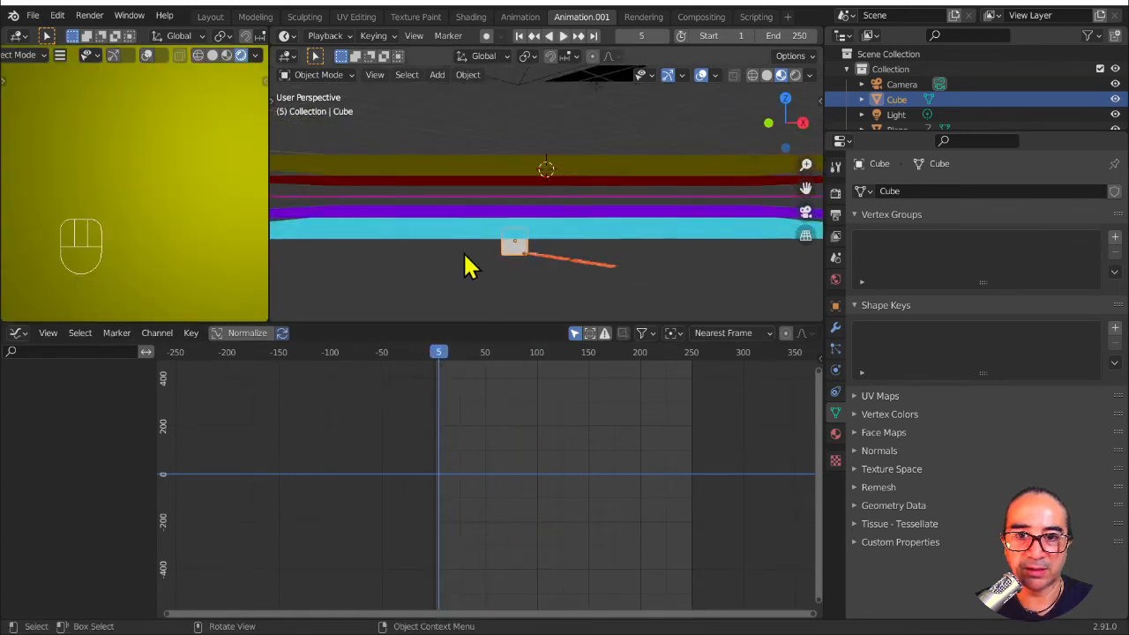
{"action": "left_click_drag", "start_coordinate": [445, 353], "coordinate": [487, 353]}
{"action": "middle_click_drag", "start_coordinate": [491, 279], "coordinate": [580, 206]}
{"action": "key", "text": "KP_7"}
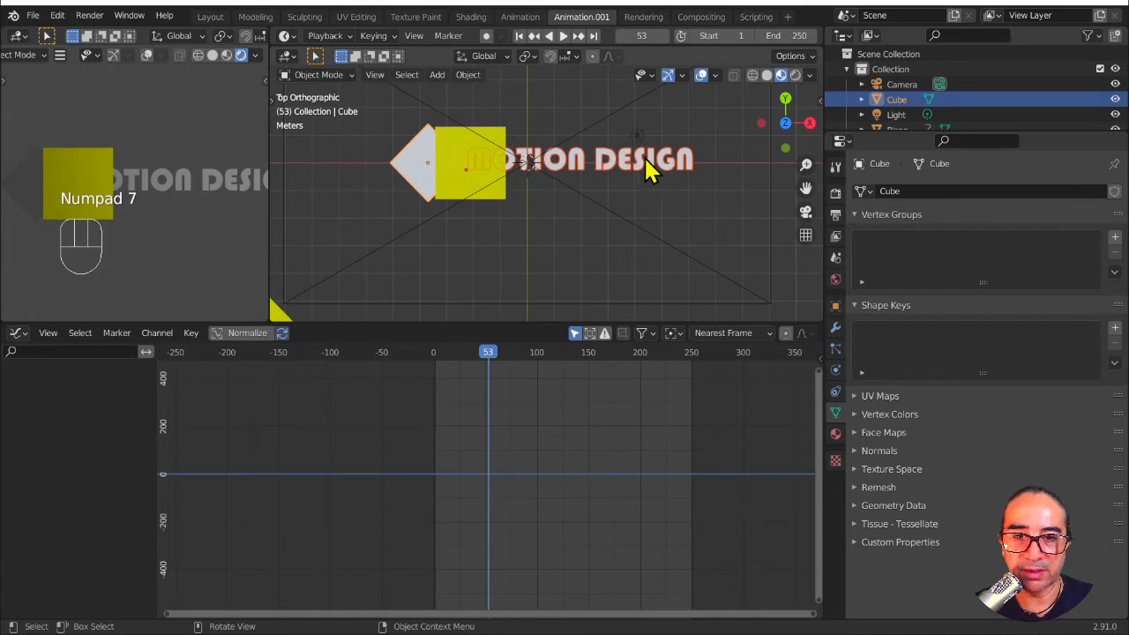
{"action": "key", "text": "i"}
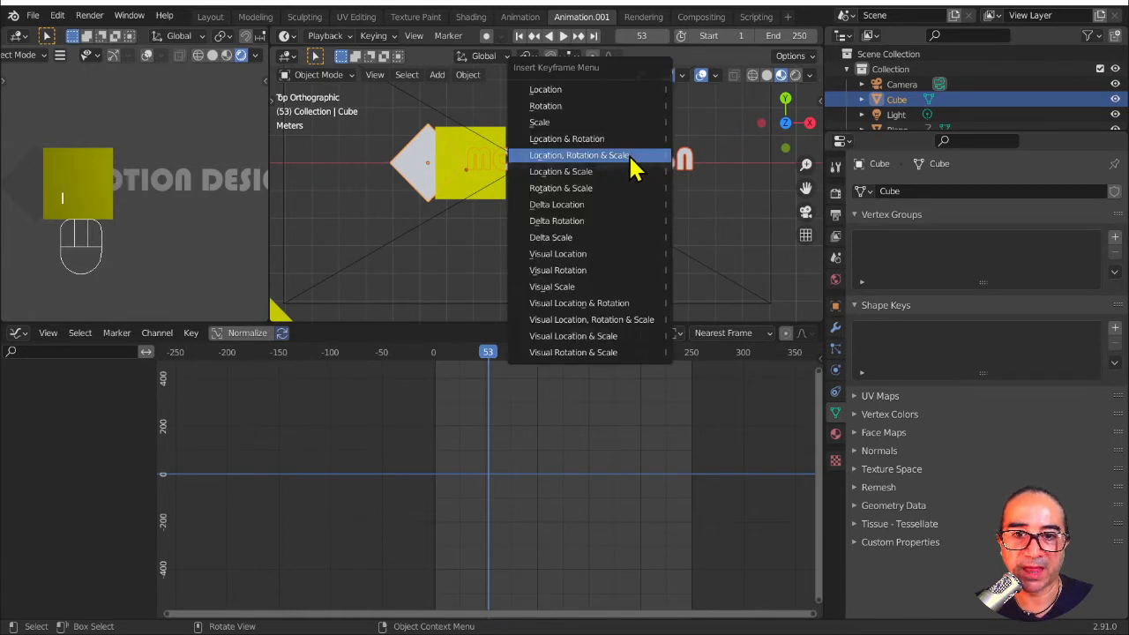
{"action": "left_click", "coordinate": [562, 91]}
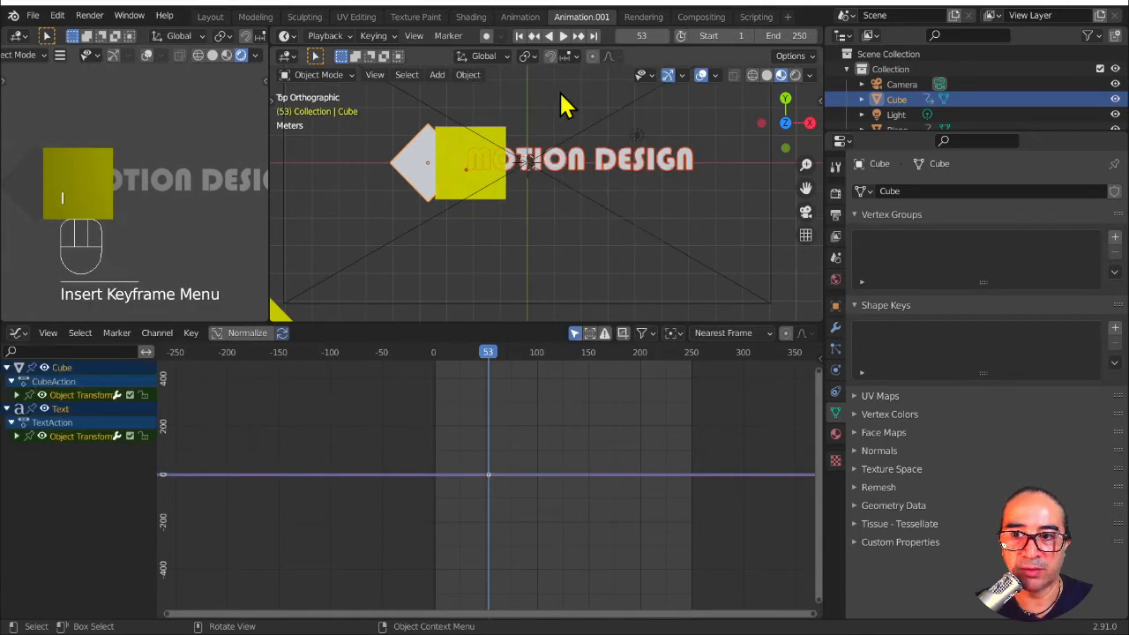
Step: At frame 37, slide only the title about -8.8 m along the X axis and insert a Location keyframe
{"action": "mouse_move", "coordinate": [485, 350]}
{"action": "left_mouse_down"}
{"action": "mouse_move", "coordinate": [456, 354]}
{"action": "mouse_move", "coordinate": [476, 357]}
{"action": "left_mouse_up"}
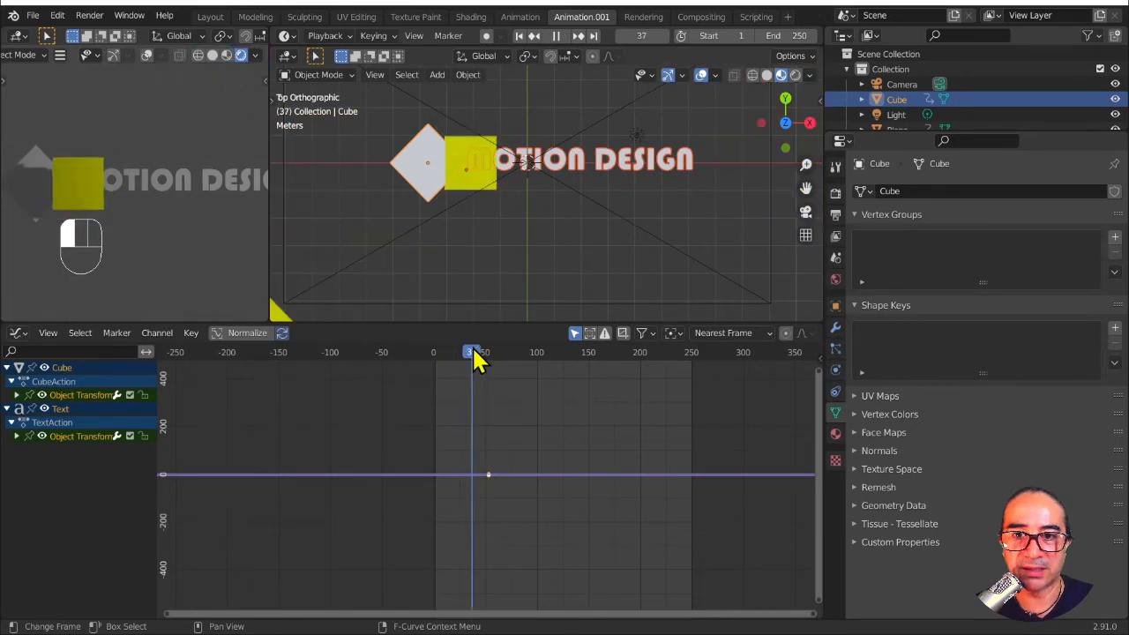
{"action": "left_click", "coordinate": [637, 171]}
{"action": "key", "text": "g"}
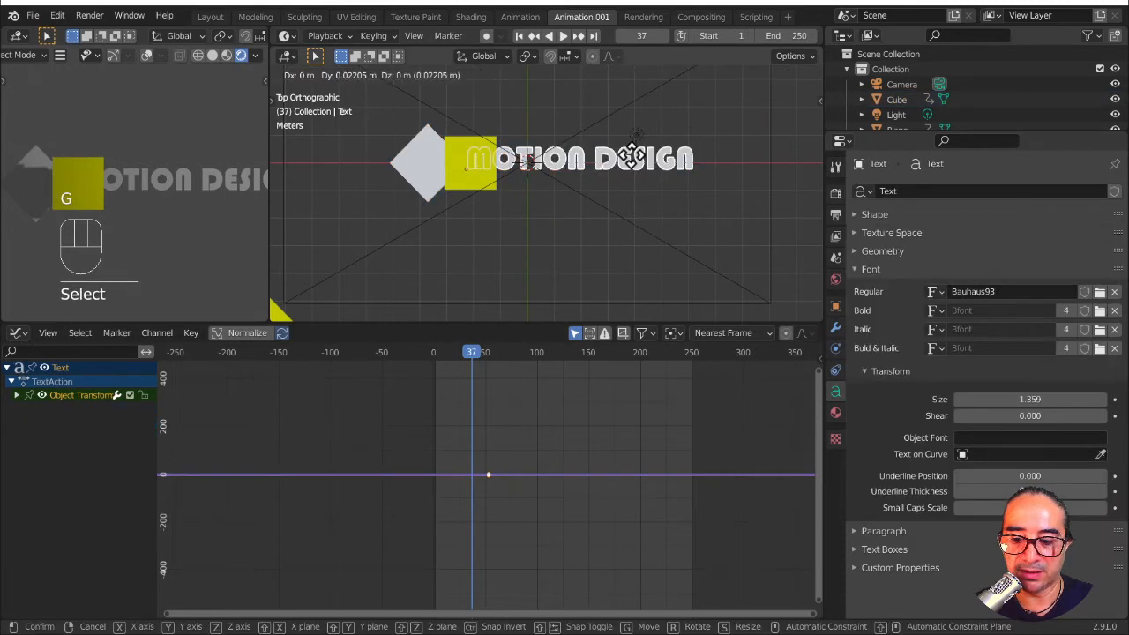
{"action": "key", "text": "x"}
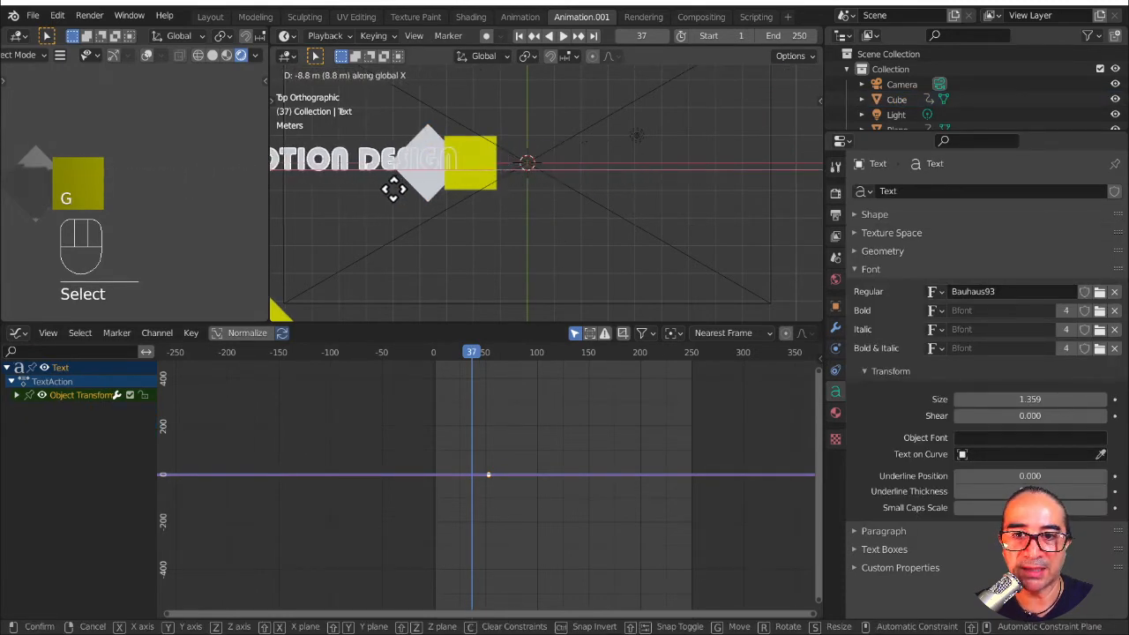
{"action": "left_click", "coordinate": [392, 191]}
{"action": "key", "text": "i"}
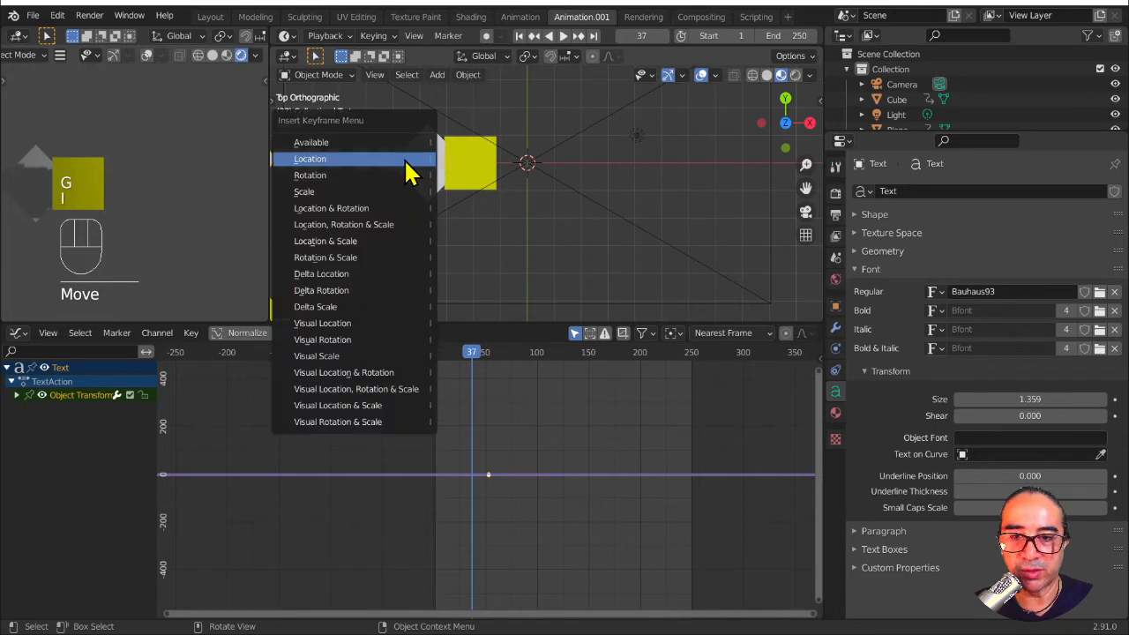
{"action": "left_click", "coordinate": [395, 171]}
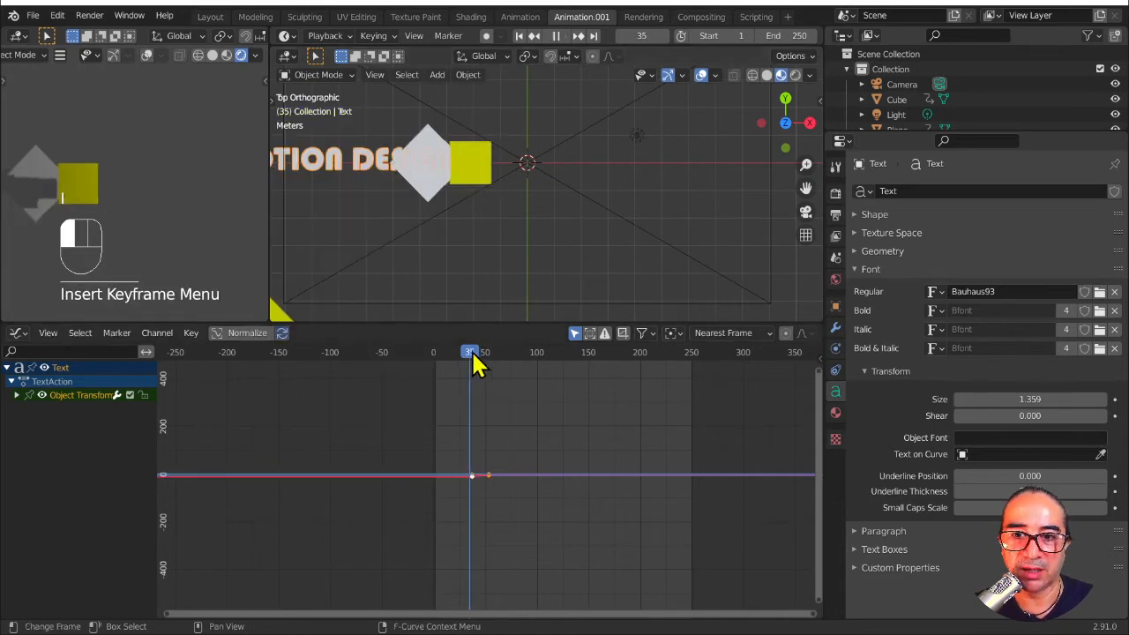
Step: Play back the title's slide, and move its end keyframes along the time axis from frame 53 to frame 89
{"action": "key", "text": "space"}
{"action": "left_click_drag", "start_coordinate": [485, 350], "coordinate": [527, 363]}
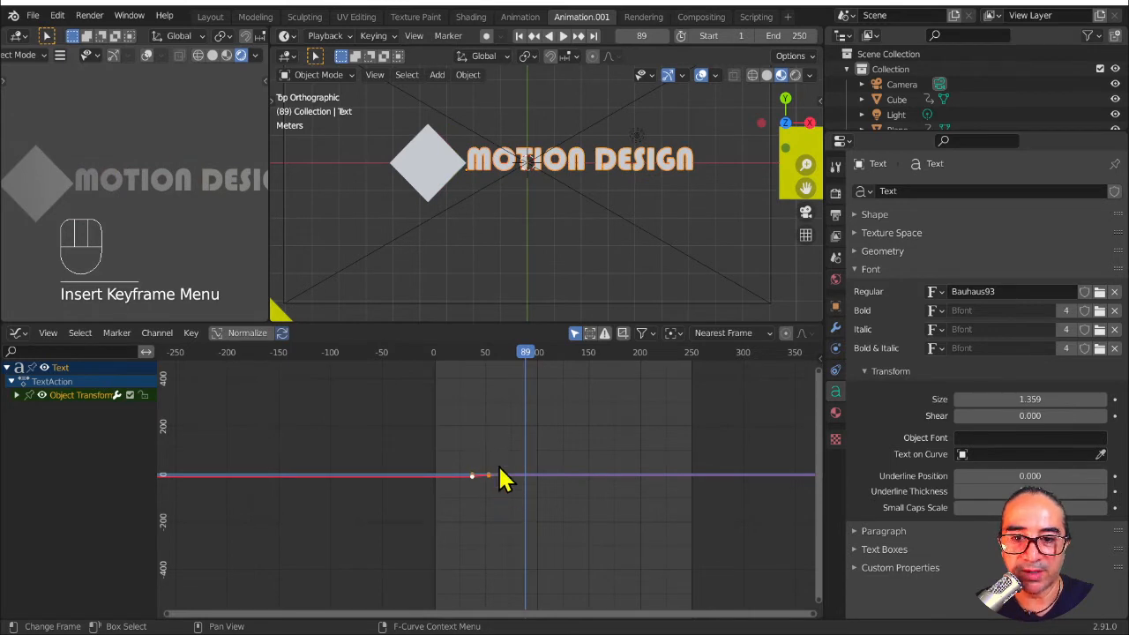
{"action": "scroll", "coordinate": [500, 479], "scroll_direction": "up", "scroll_amount": 3}
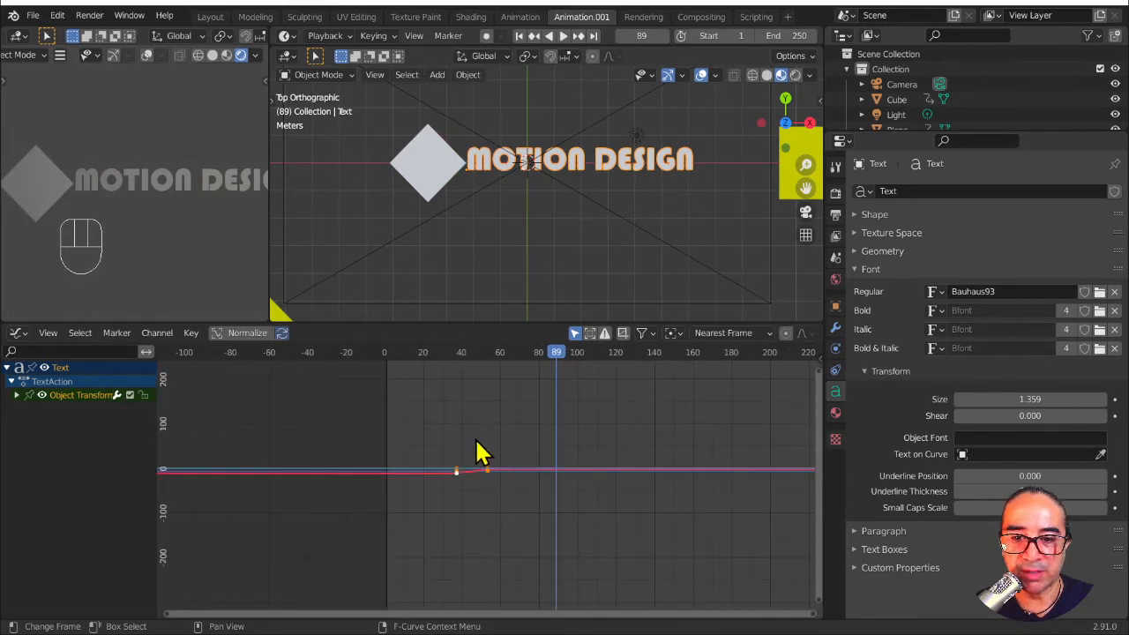
{"action": "key", "text": "b"}
{"action": "left_click_drag", "start_coordinate": [473, 421], "coordinate": [513, 516]}
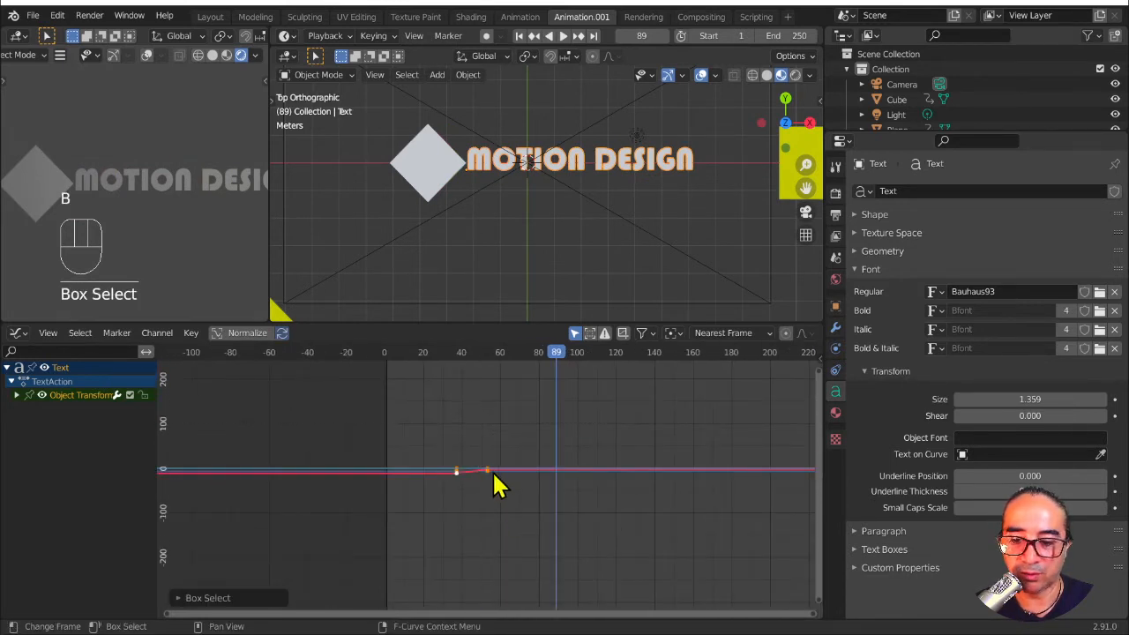
{"action": "key", "text": "a"}
{"action": "key", "text": "a"}
{"action": "key", "text": "a"}
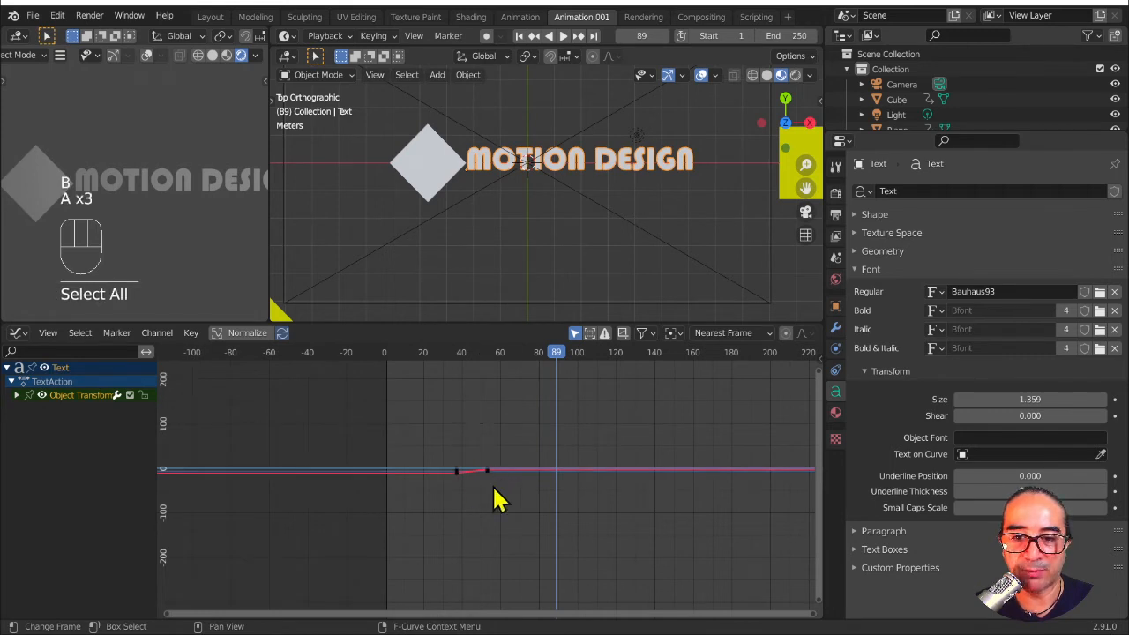
{"action": "key", "text": "b"}
{"action": "left_click_drag", "start_coordinate": [469, 433], "coordinate": [532, 516]}
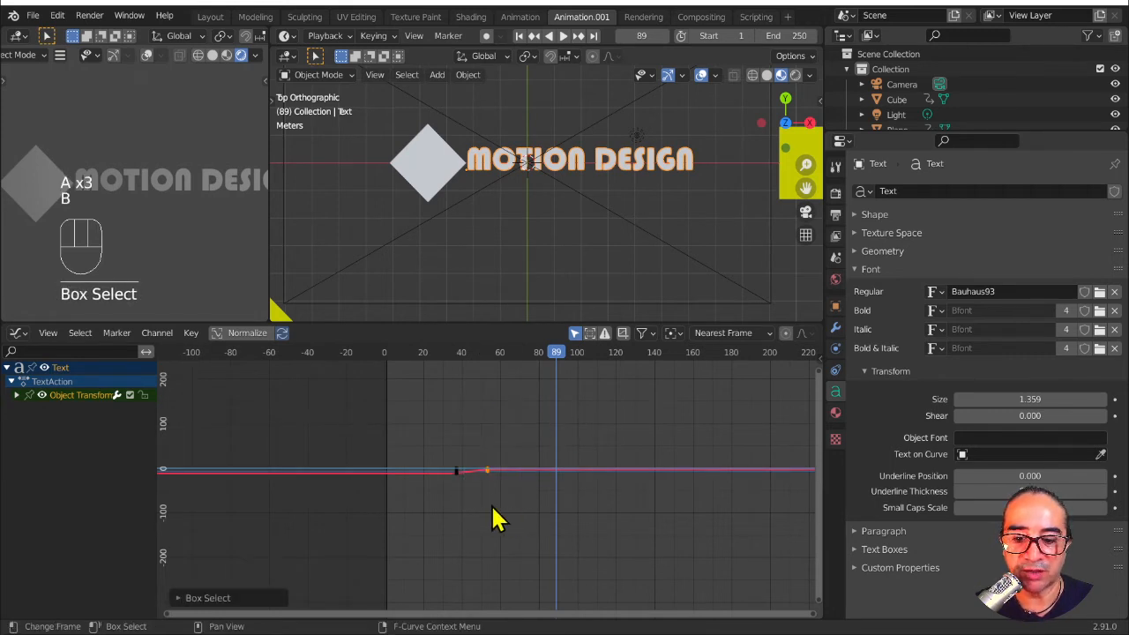
{"action": "key", "text": "g"}
{"action": "key", "text": "x"}
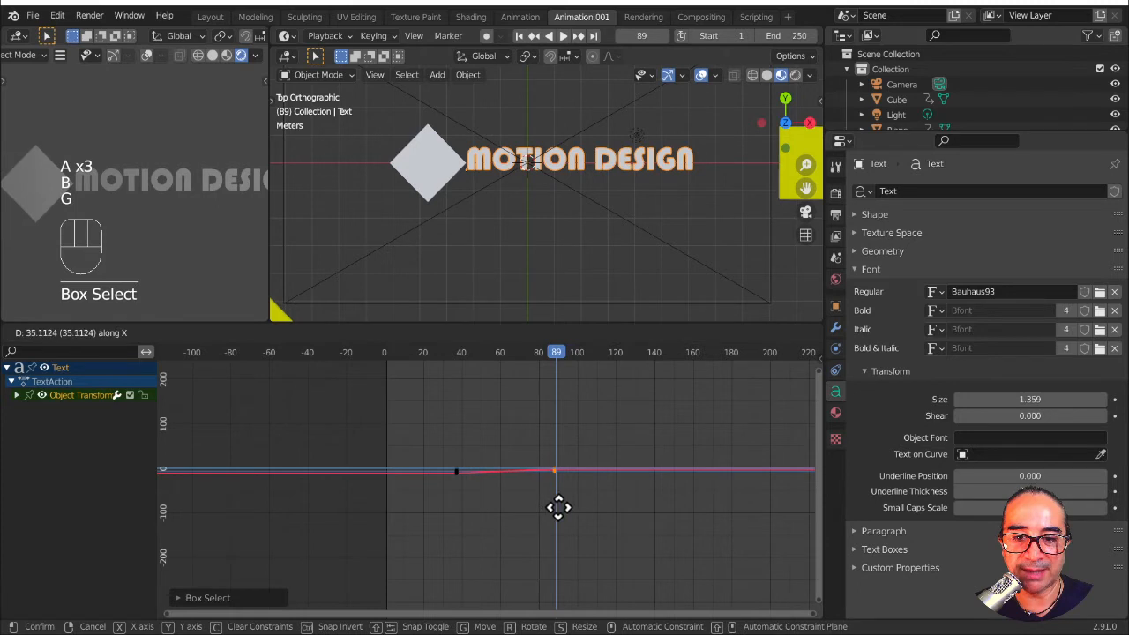
{"action": "left_click", "coordinate": [559, 507]}
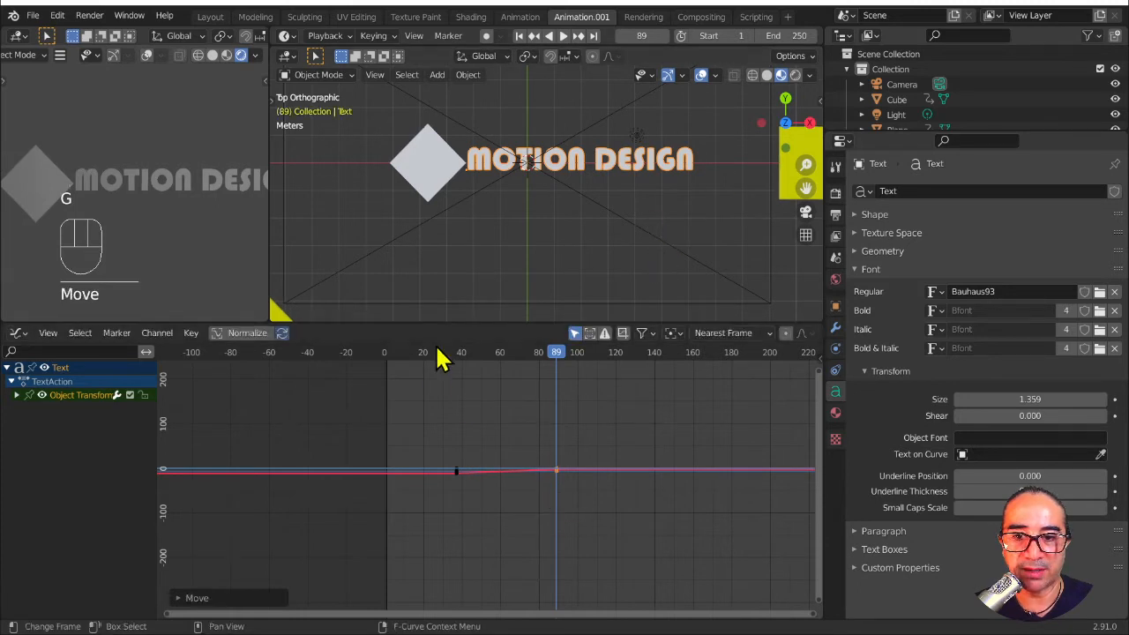
Step: Set the interpolation of all the title's keyframes to Cubic and preview the slide up to frame 100
{"action": "left_click_drag", "start_coordinate": [438, 350], "coordinate": [456, 379]}
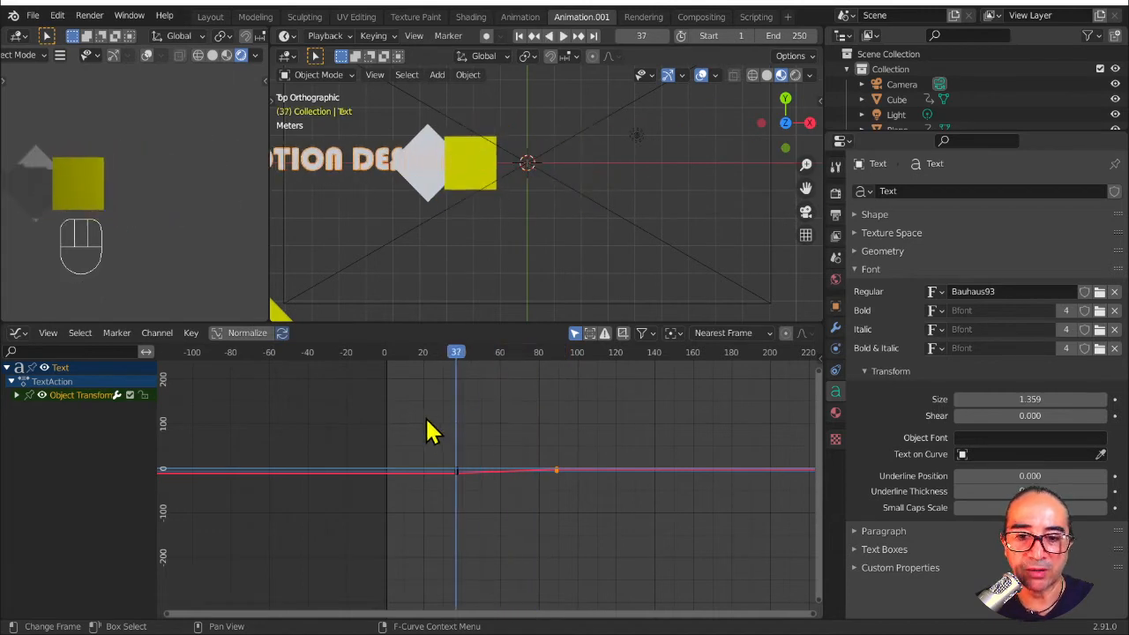
{"action": "left_click_drag", "start_coordinate": [427, 420], "coordinate": [570, 533]}
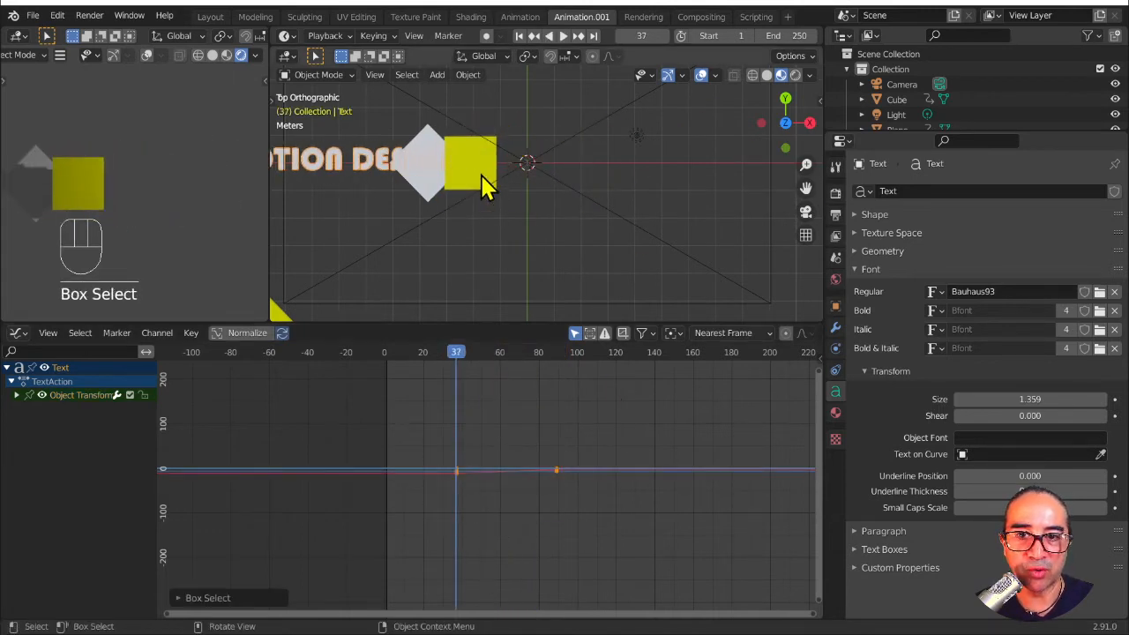
{"action": "key", "text": "t"}
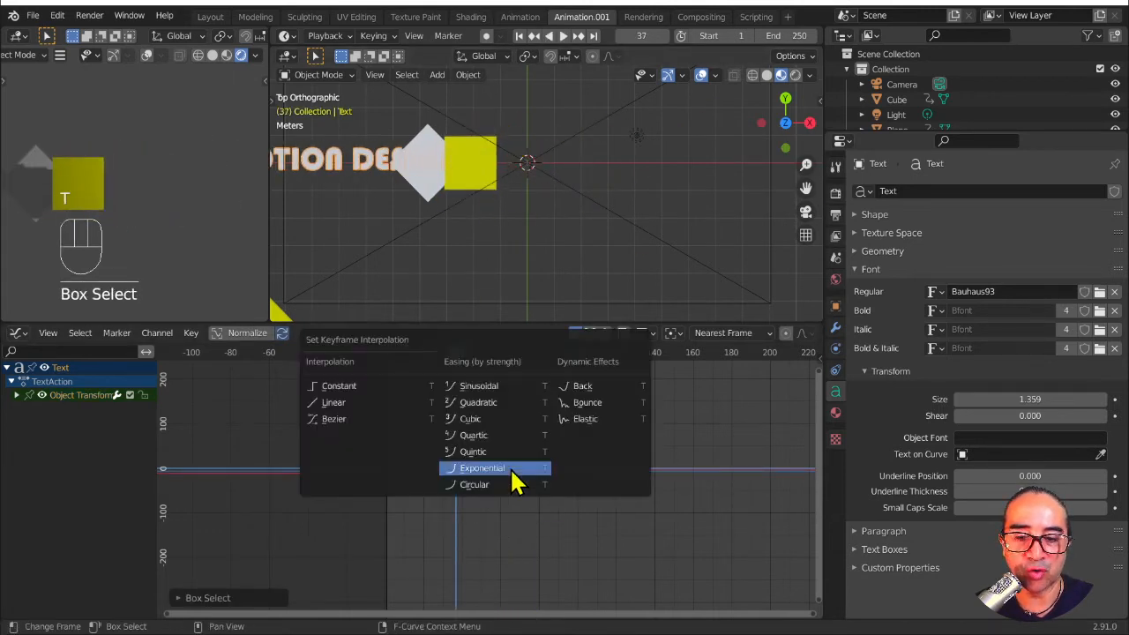
{"action": "left_click", "coordinate": [497, 417]}
{"action": "key", "text": "space"}
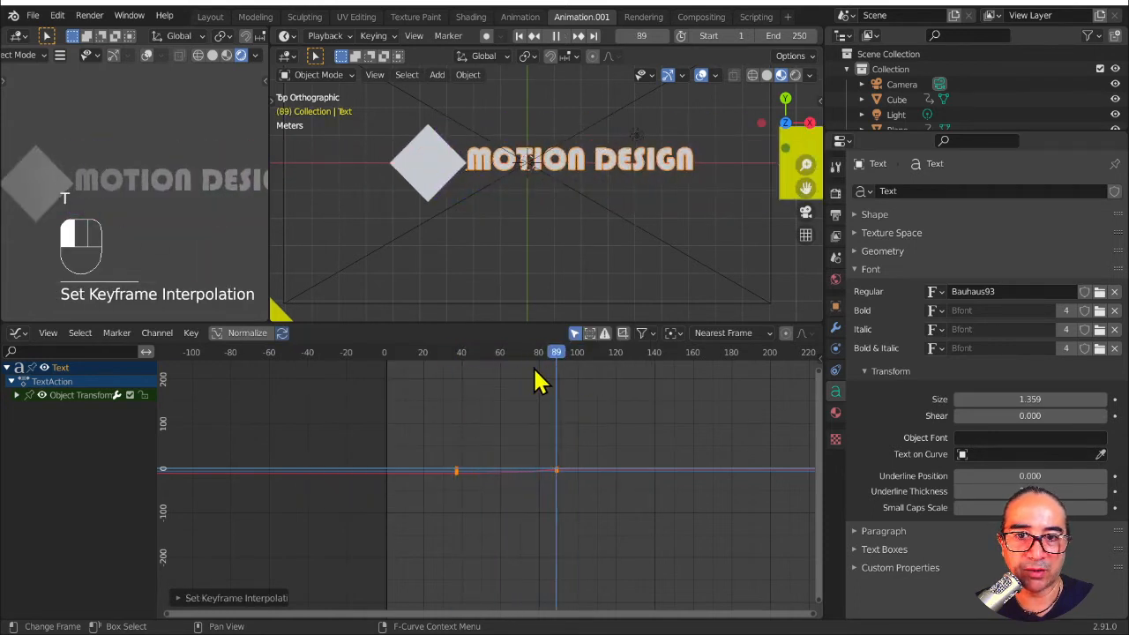
{"action": "left_click_drag", "start_coordinate": [534, 378], "coordinate": [576, 411]}
{"action": "scroll", "coordinate": [490, 214], "scroll_direction": "down", "scroll_amount": 2}
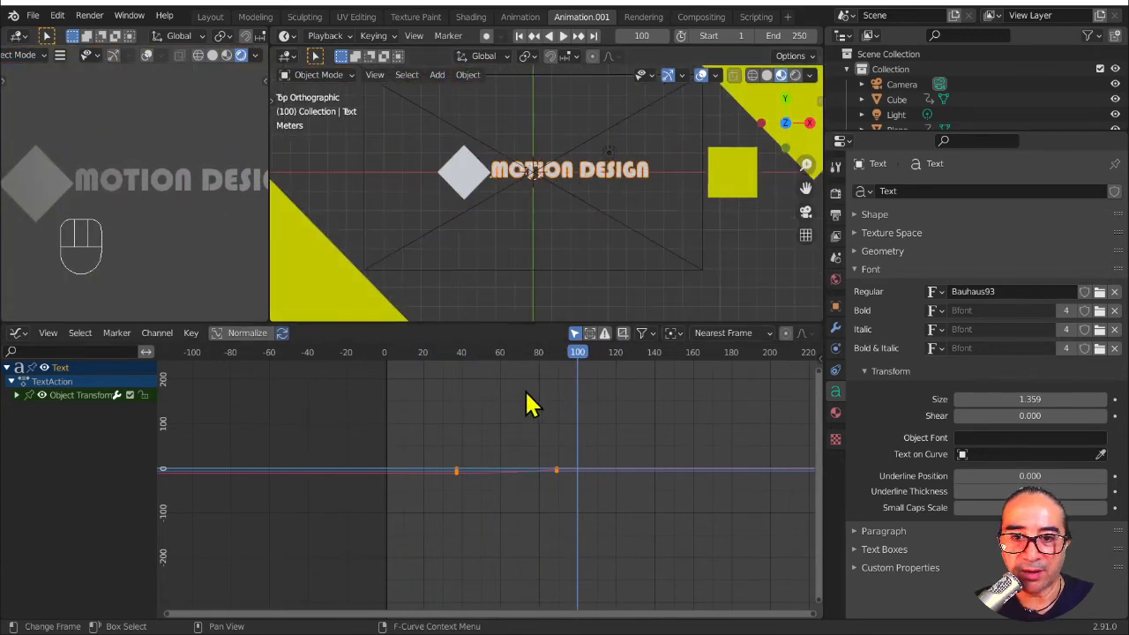
{"action": "left_click_drag", "start_coordinate": [589, 357], "coordinate": [539, 388]}
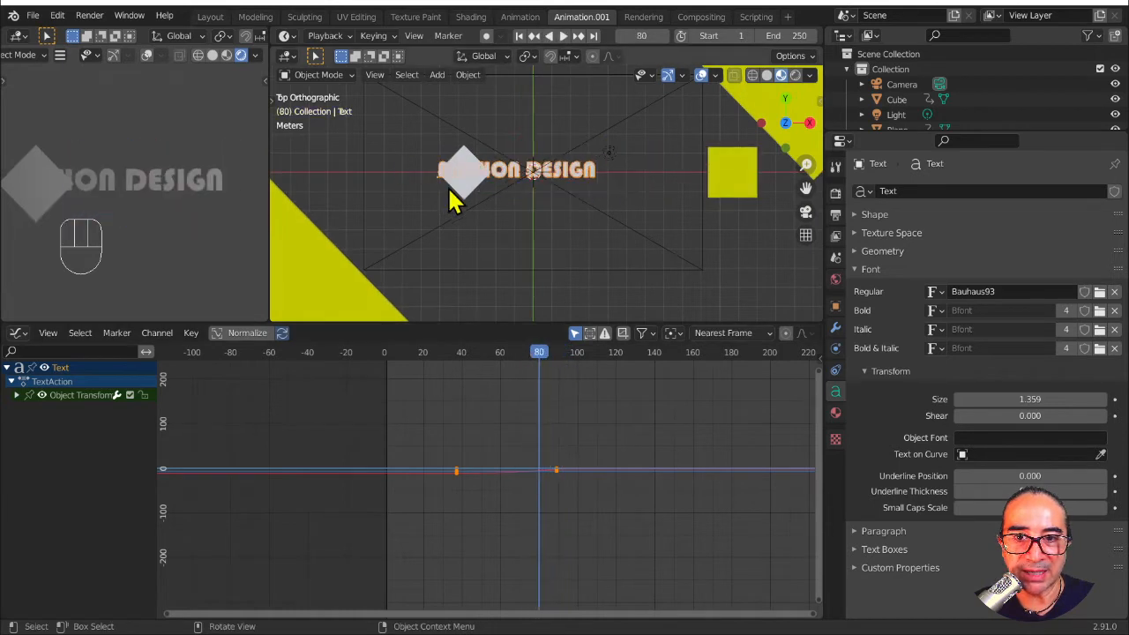
Step: Extrude the cube's two side faces facing away from the title and move them about -6 m along the X axis
{"action": "left_click", "coordinate": [465, 199]}
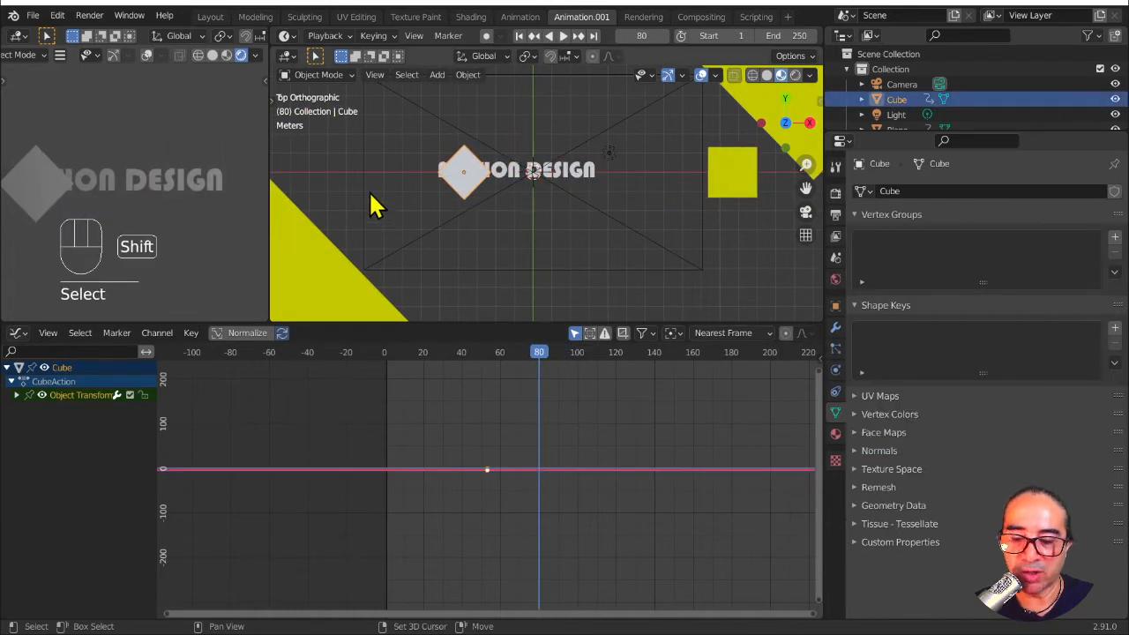
{"action": "key", "text": "shift+a"}
{"action": "key", "text": "Tab"}
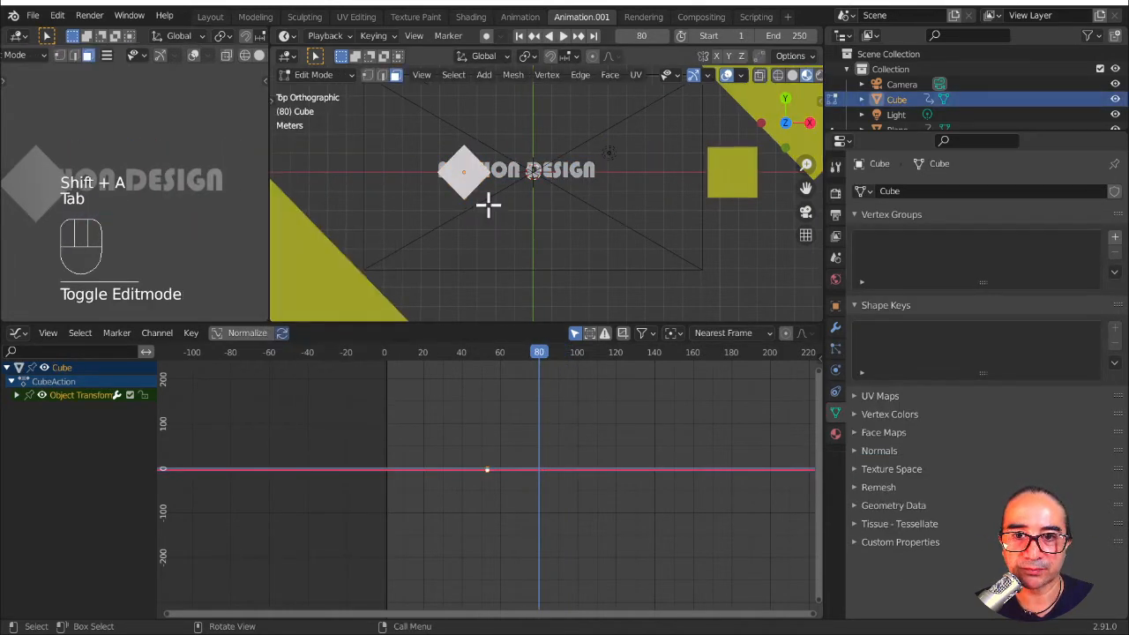
{"action": "middle_click_drag", "start_coordinate": [488, 205], "coordinate": [509, 282]}
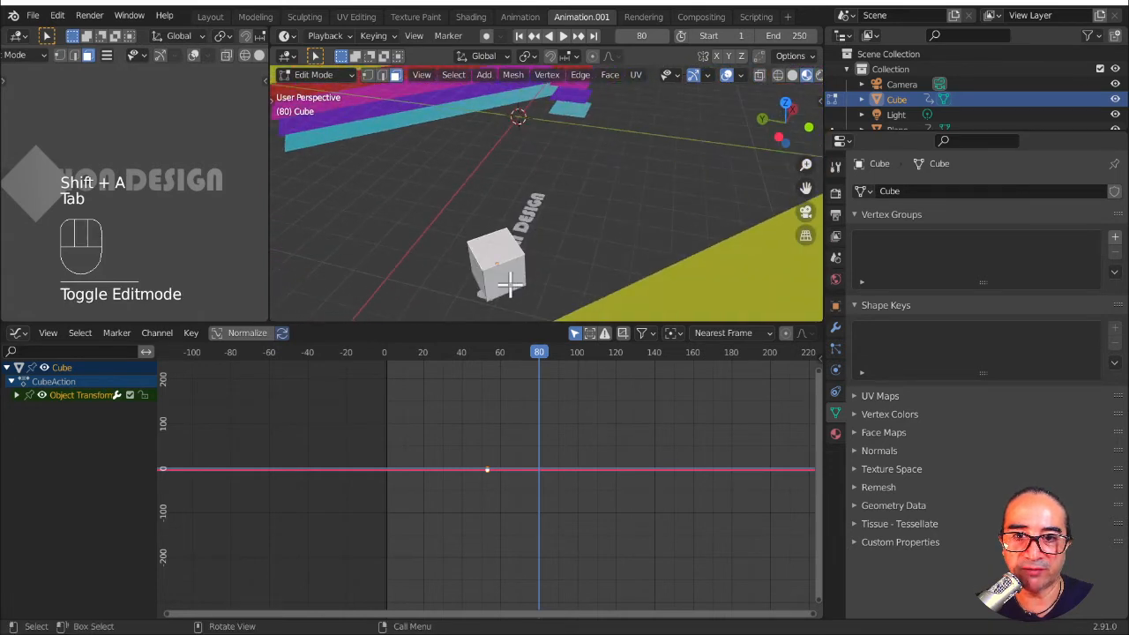
{"action": "left_click", "coordinate": [474, 294], "text": "shift"}
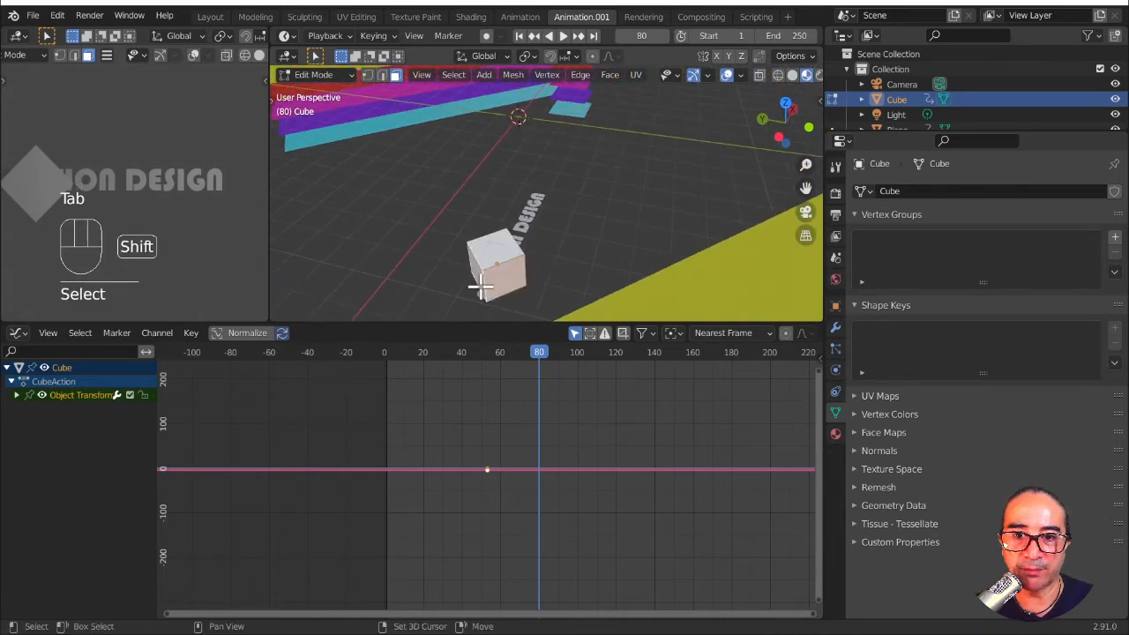
{"action": "key", "text": "KP_7"}
{"action": "key", "text": "g"}
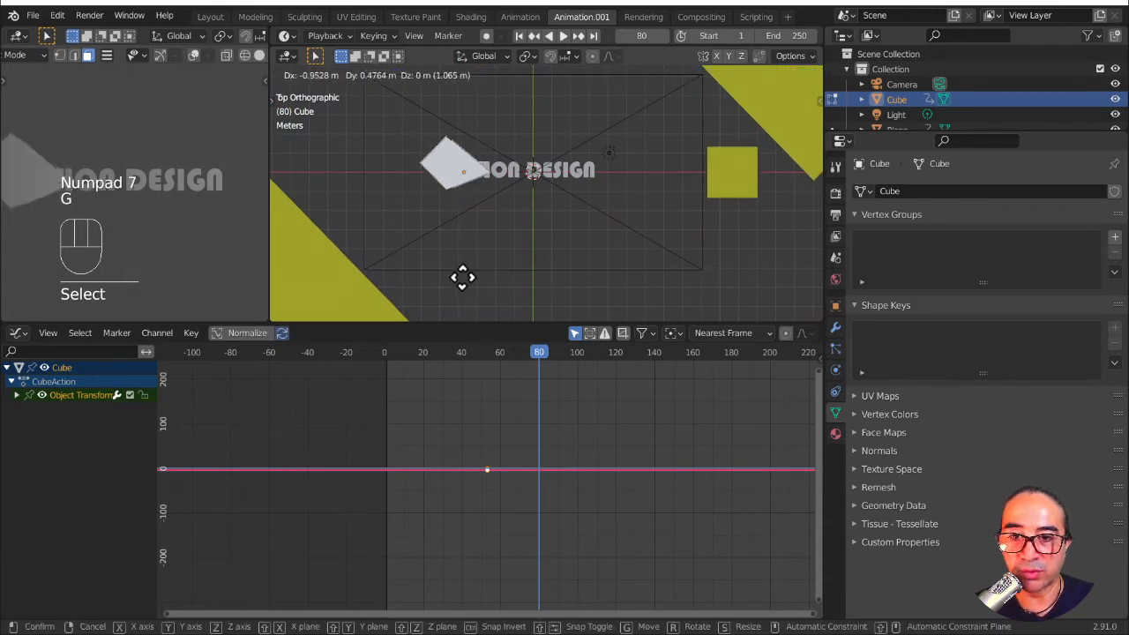
{"action": "right_click", "coordinate": [511, 264]}
{"action": "key", "text": "e"}
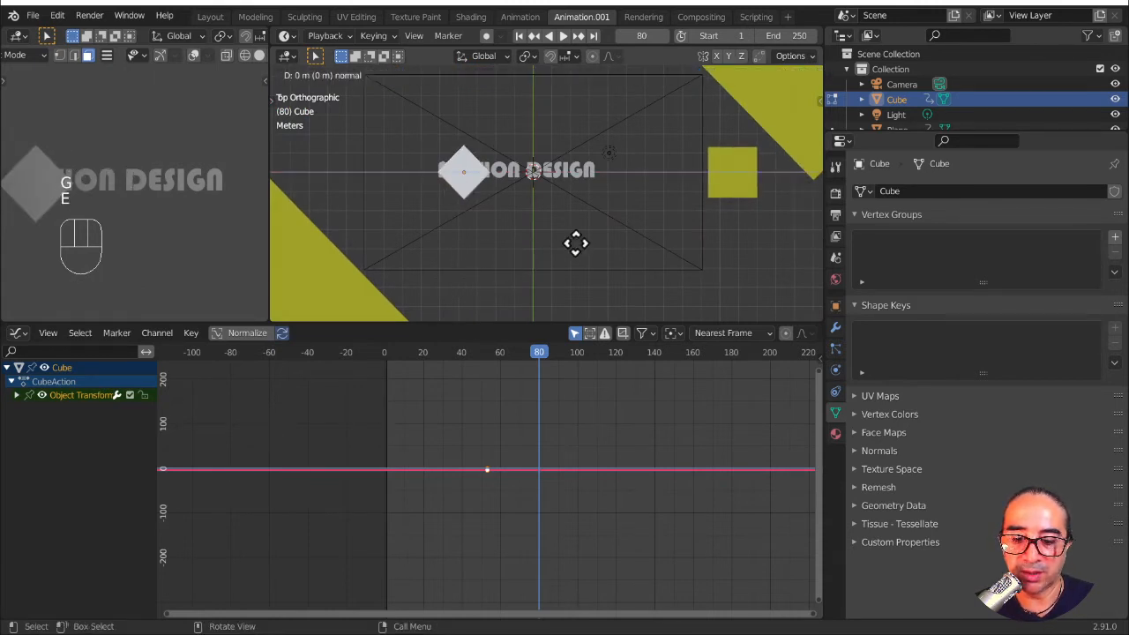
{"action": "key", "text": "g"}
{"action": "right_click", "coordinate": [531, 242]}
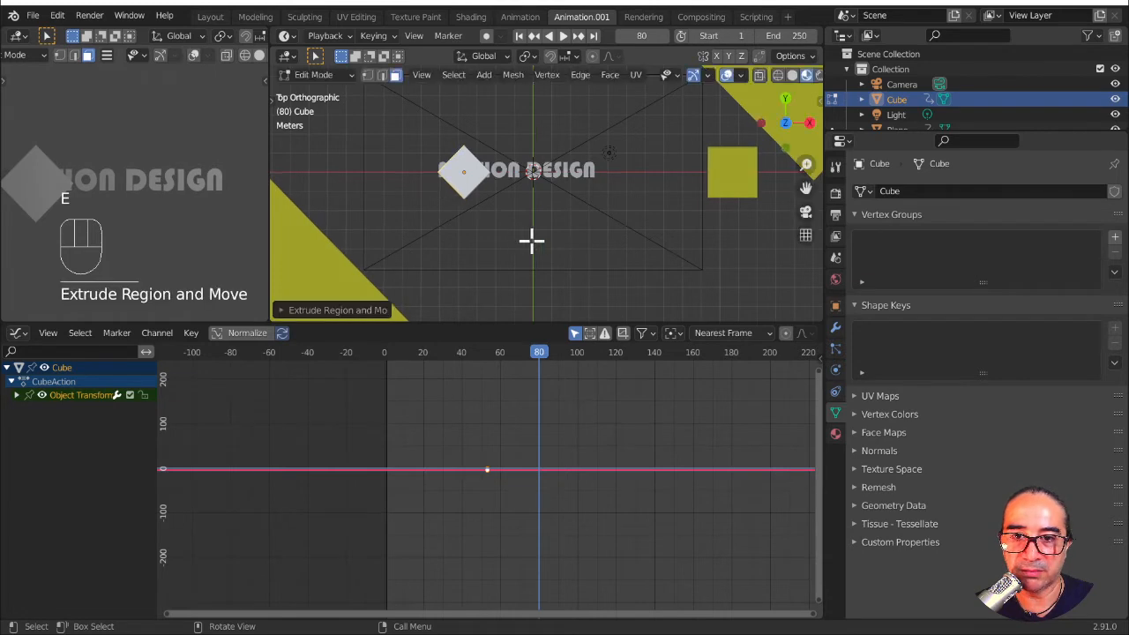
{"action": "key", "text": "g"}
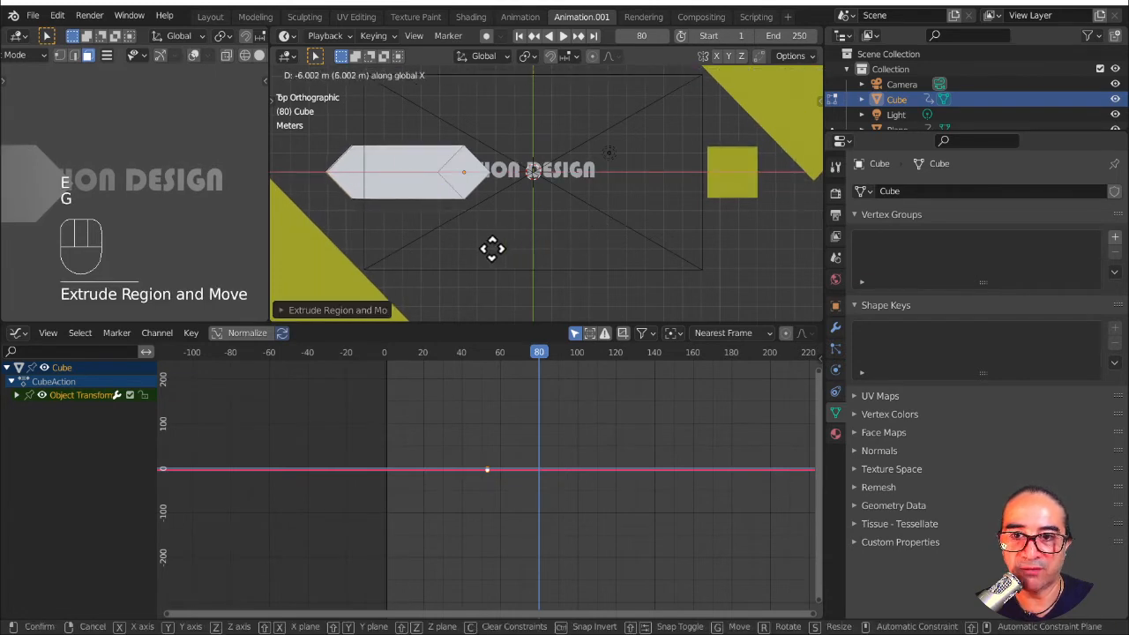
{"action": "left_click", "coordinate": [491, 250]}
{"action": "key", "text": "Tab"}
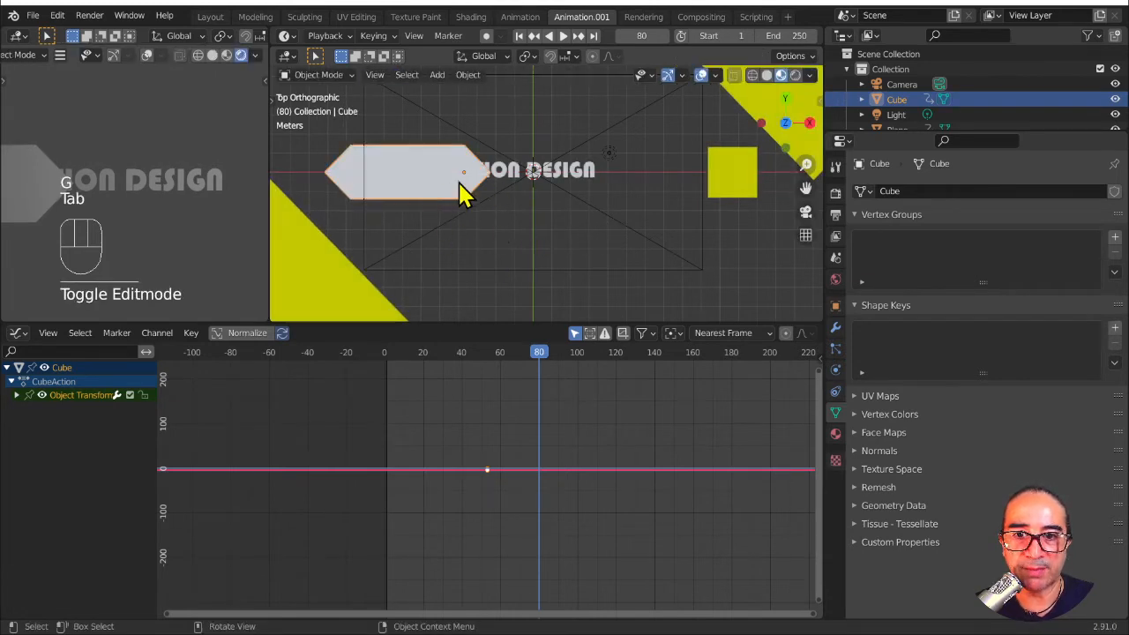
Step: Create a new material for the extended cube and set its surface shader to Holdout
{"action": "left_click", "coordinate": [835, 434]}
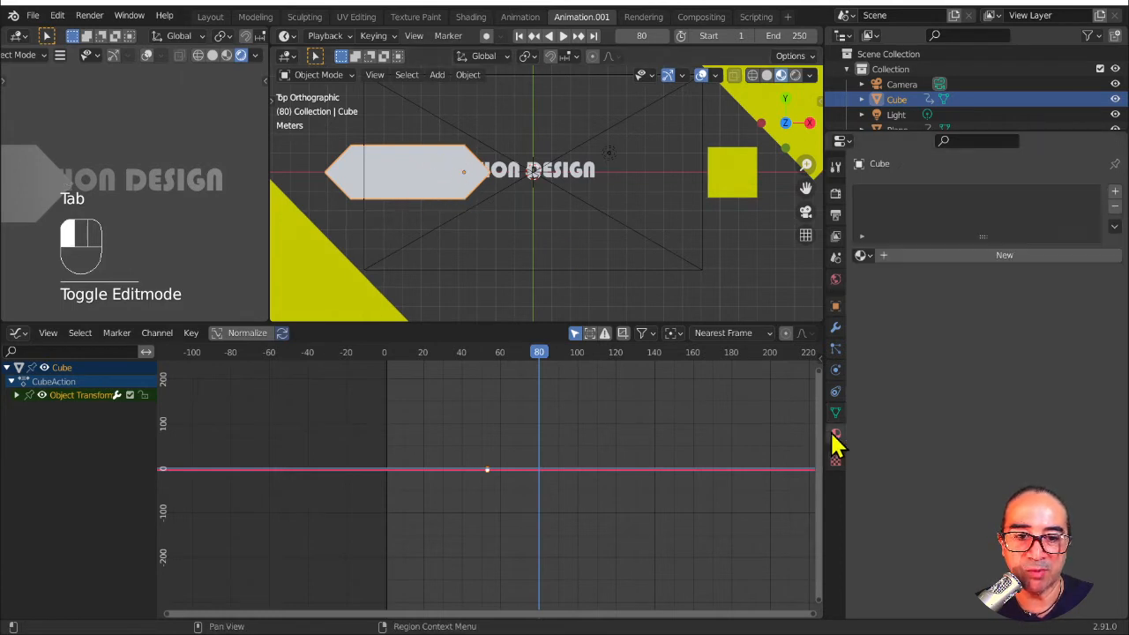
{"action": "left_click", "coordinate": [935, 256]}
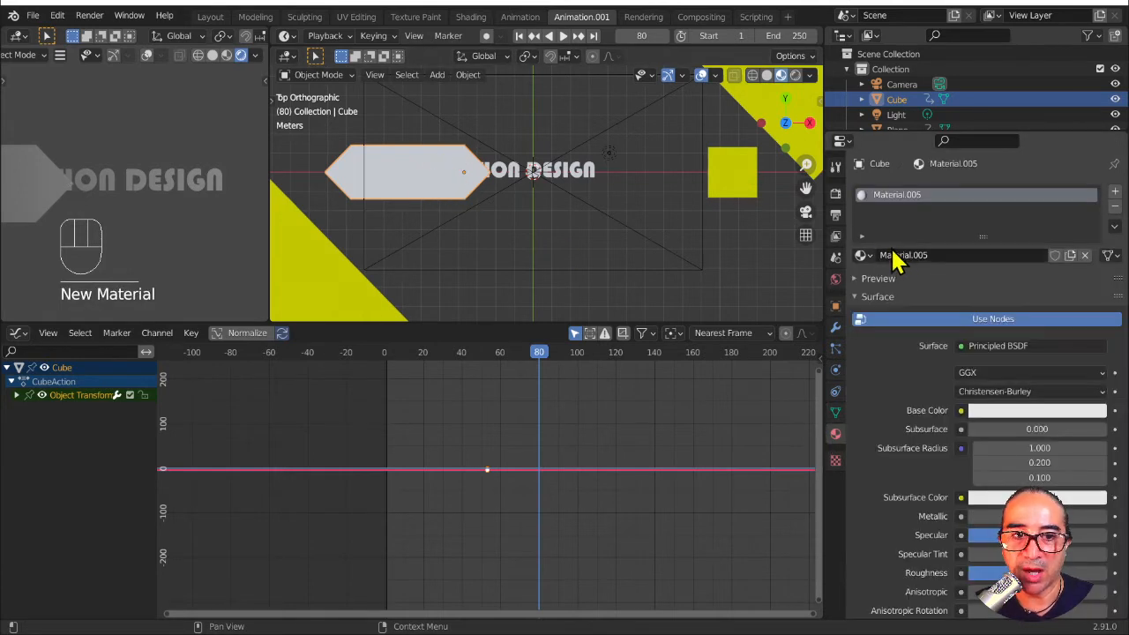
{"action": "left_click", "coordinate": [1016, 348]}
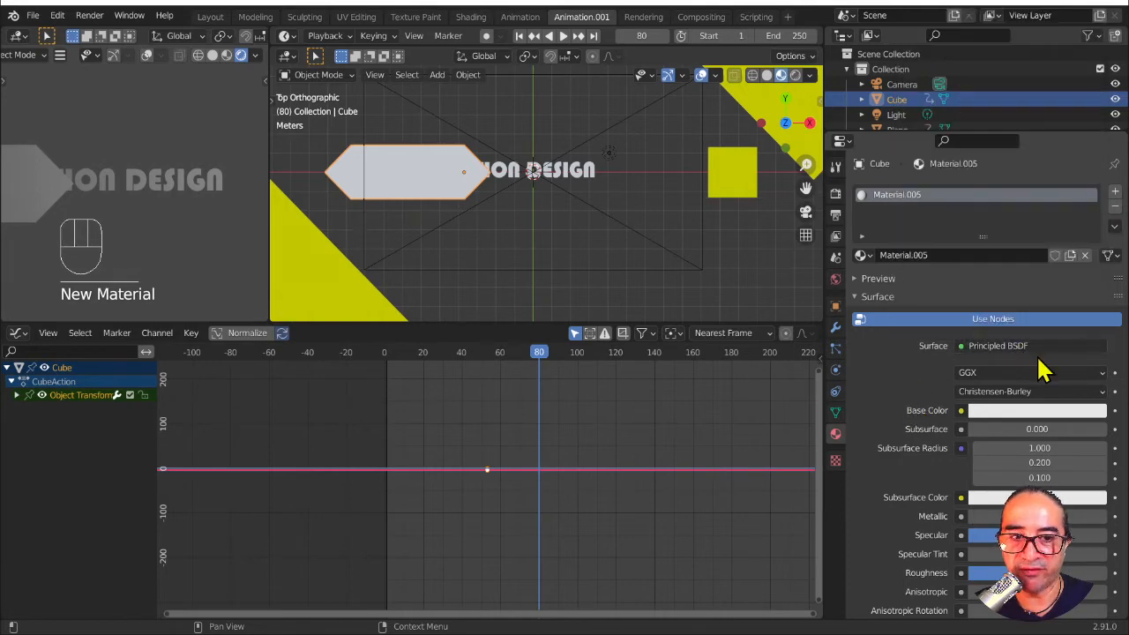
{"action": "left_click", "coordinate": [940, 185]}
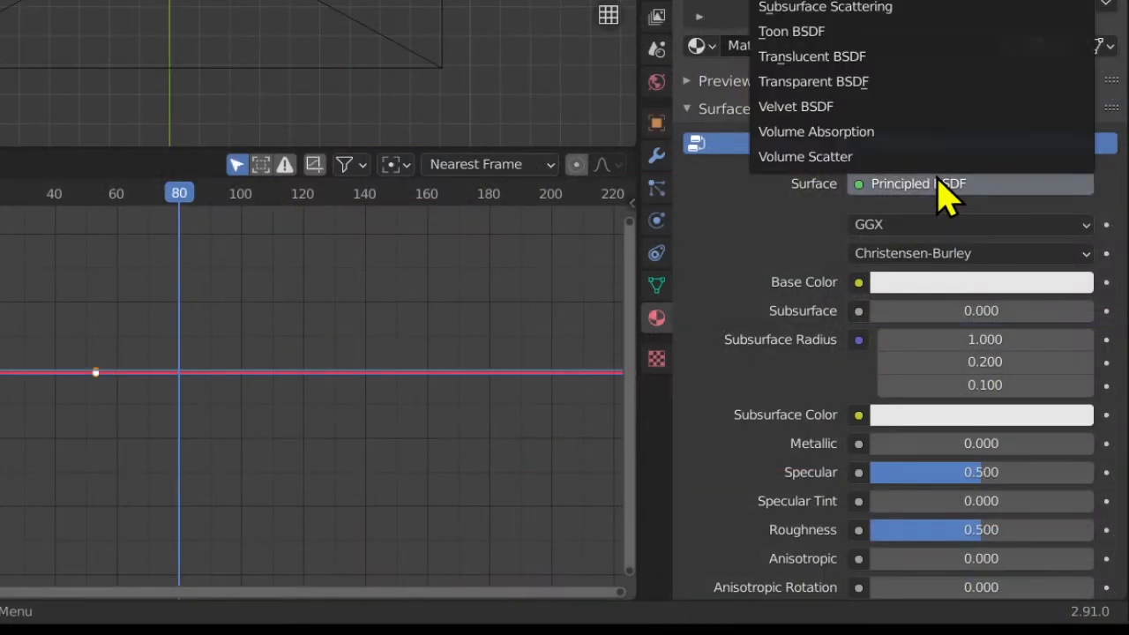
{"action": "left_click", "coordinate": [901, 0]}
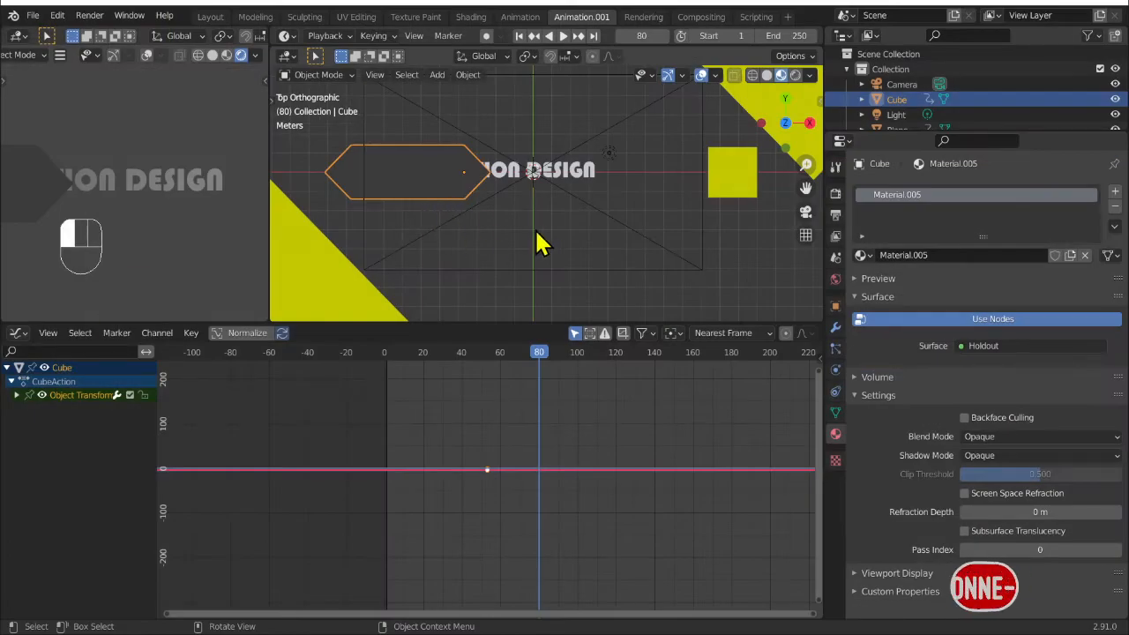
Step: Select the title, go to frame 94 and hide the overlays in the top view to inspect the masking
{"action": "left_click", "coordinate": [499, 181]}
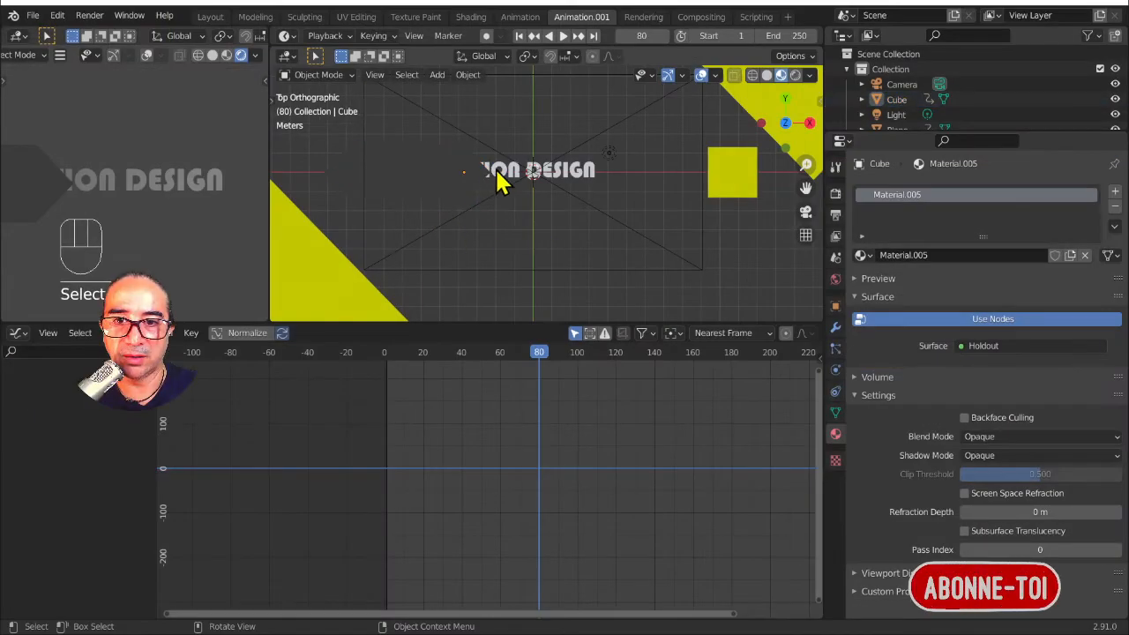
{"action": "left_click", "coordinate": [500, 172]}
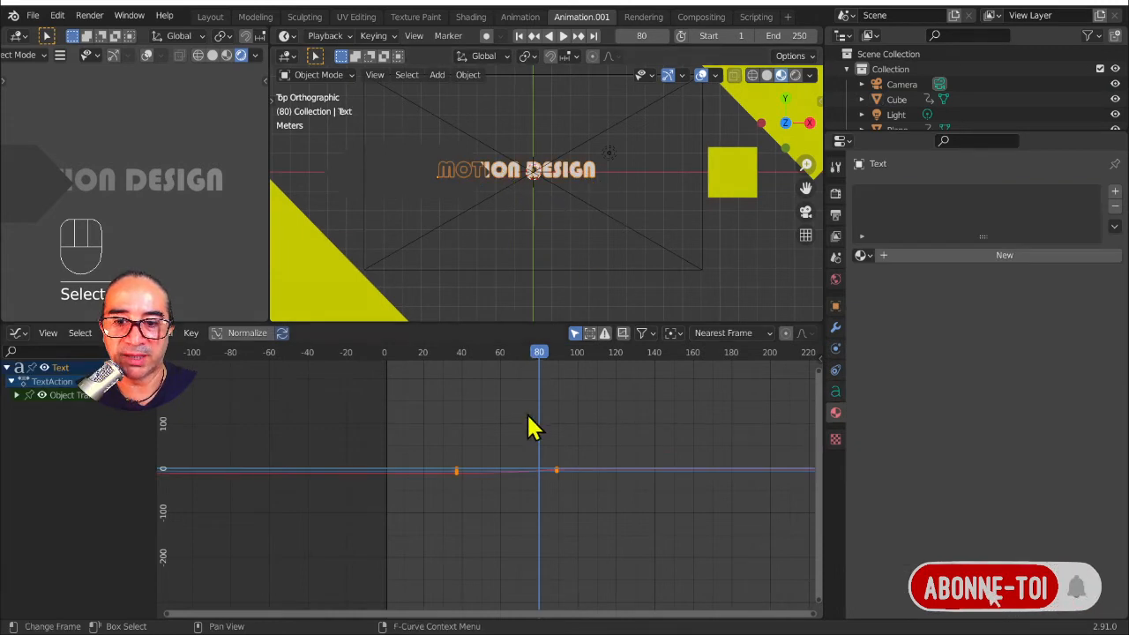
{"action": "left_click_drag", "start_coordinate": [539, 357], "coordinate": [566, 363]}
{"action": "left_click", "coordinate": [701, 74]}
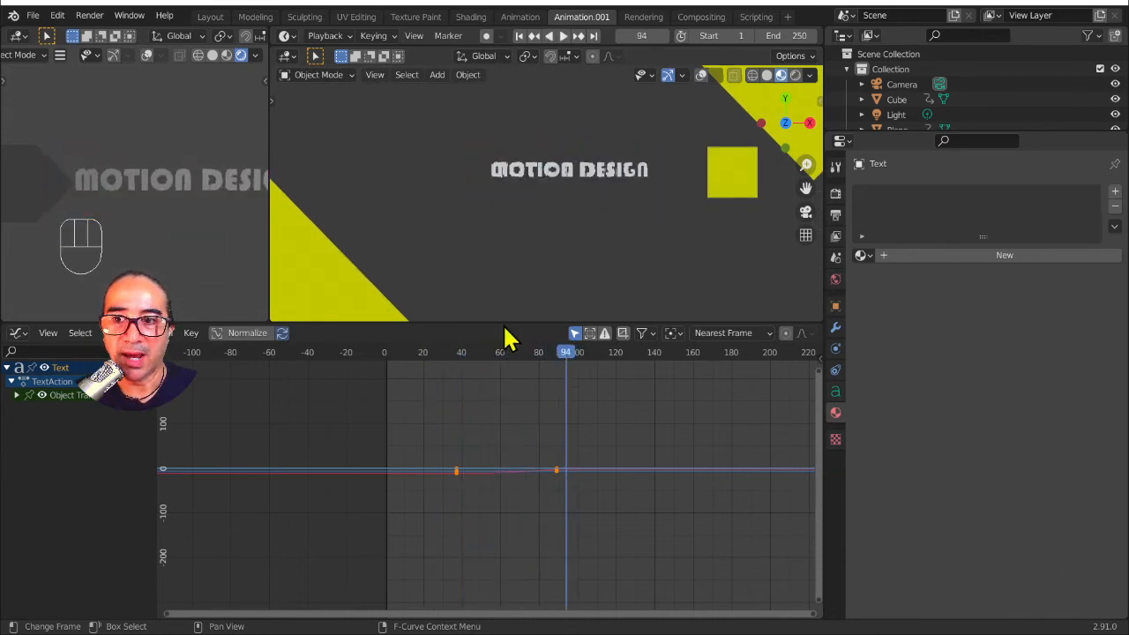
{"action": "scroll", "coordinate": [189, 216], "scroll_direction": "down", "scroll_amount": 3}
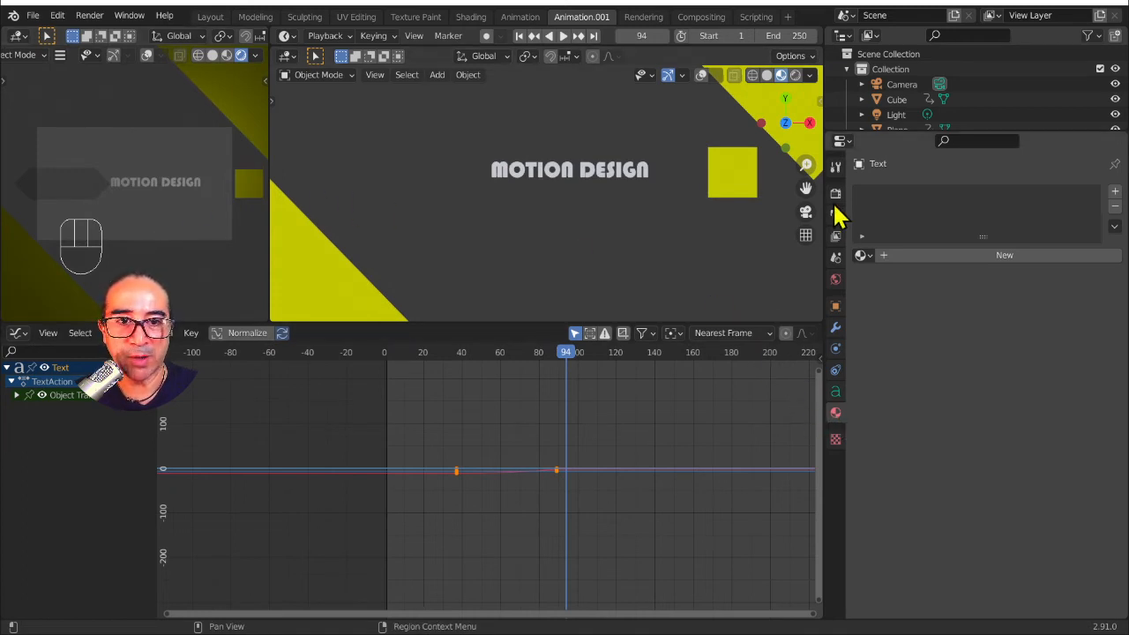
Step: Enable the Transparent film option in the render settings
{"action": "left_click", "coordinate": [836, 194]}
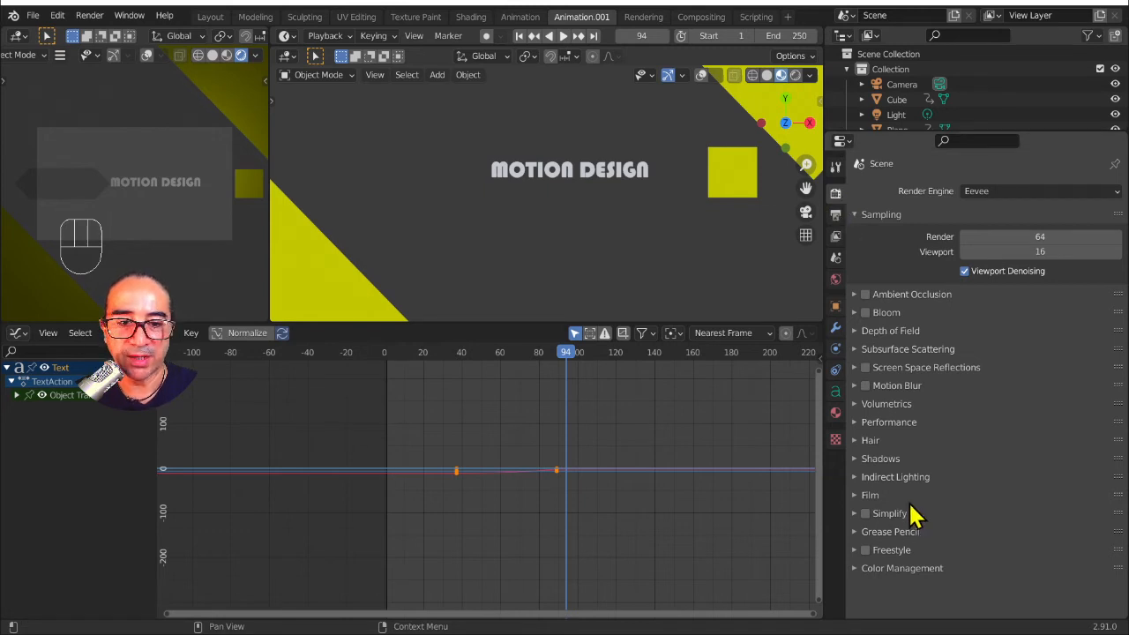
{"action": "left_click", "coordinate": [867, 496]}
{"action": "scroll", "coordinate": [975, 519], "scroll_direction": "down", "scroll_amount": 1}
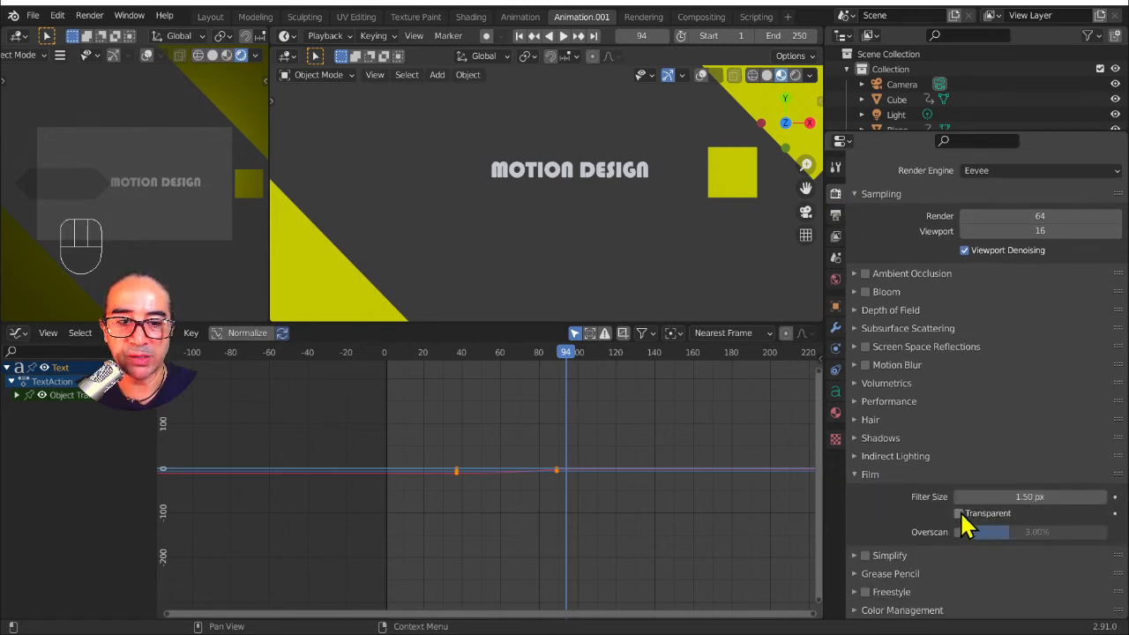
{"action": "left_click", "coordinate": [960, 514]}
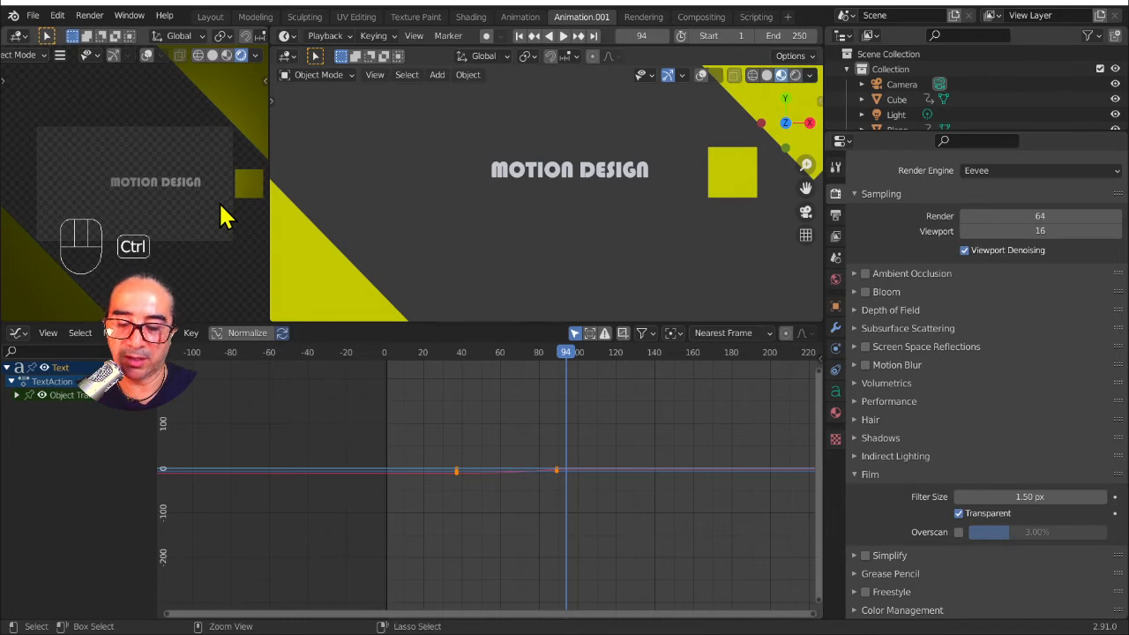
Step: Preview the title animation in the maximized camera view up to frame 104, and turn the top view's overlays back on
{"action": "key", "text": "ctrl+space"}
{"action": "key", "text": "space"}
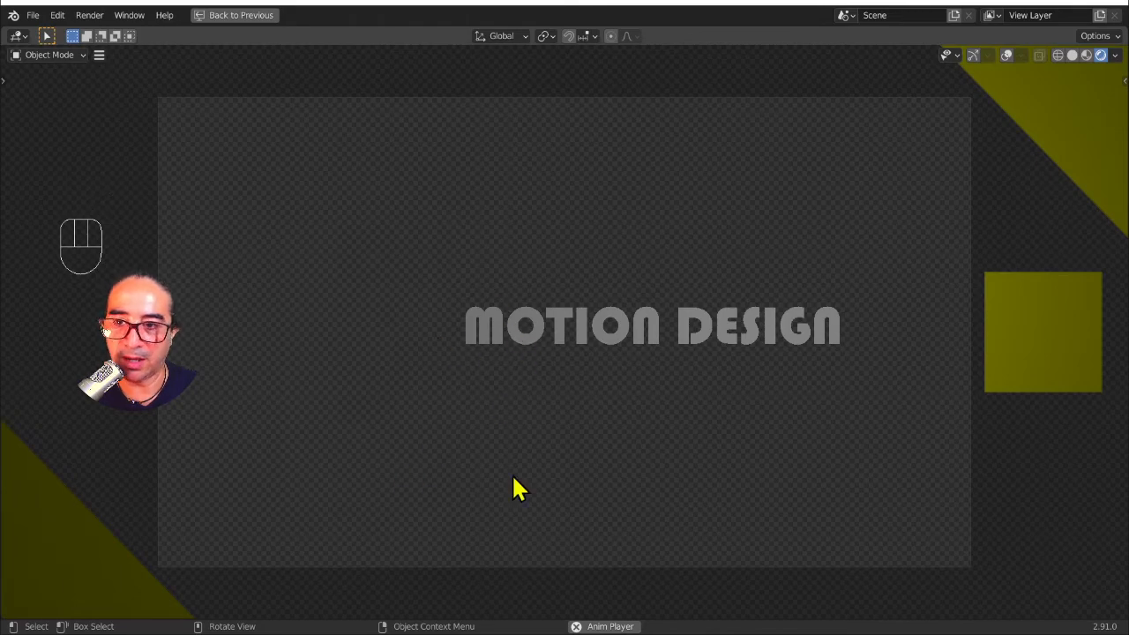
{"action": "key", "text": "space"}
{"action": "key", "text": "space"}
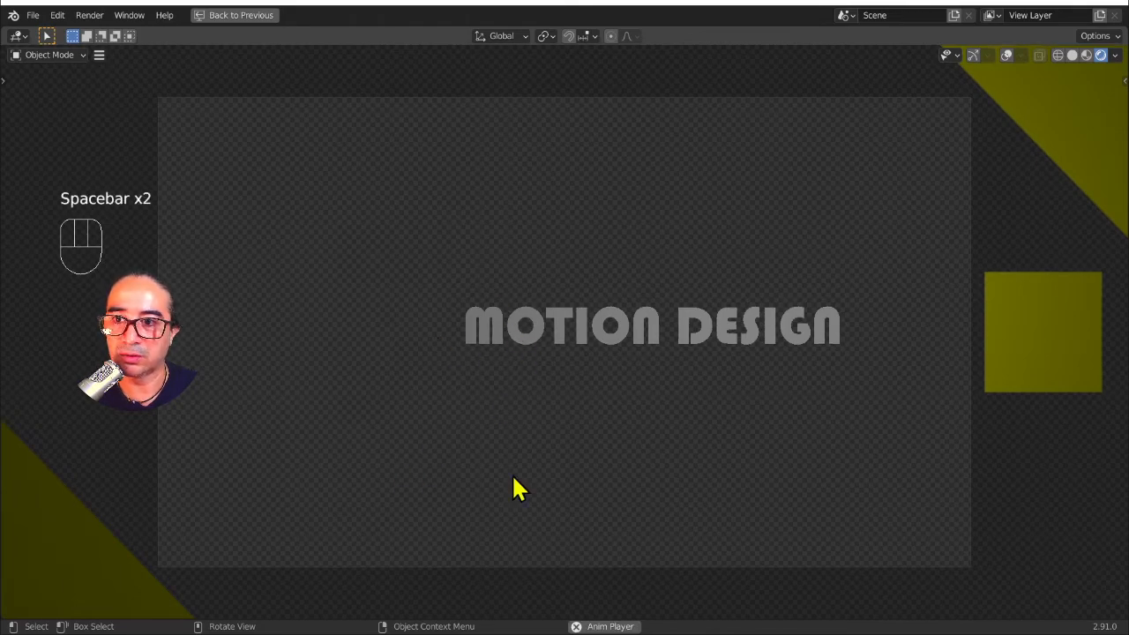
{"action": "key", "text": "ctrl+space"}
{"action": "key", "text": "space"}
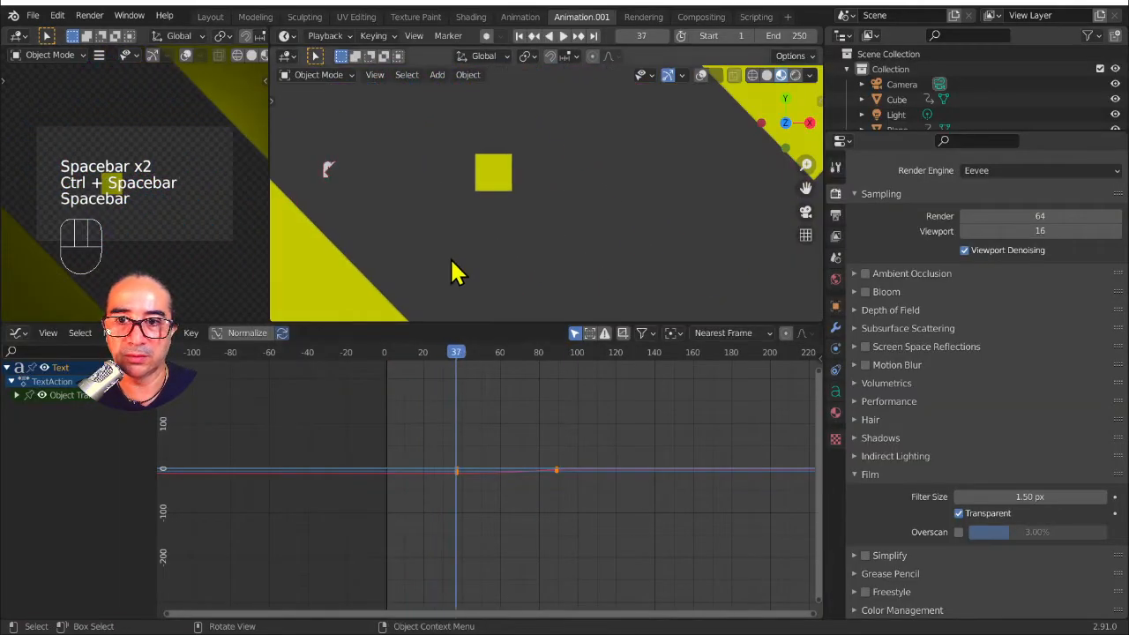
{"action": "key", "text": "ctrl+space"}
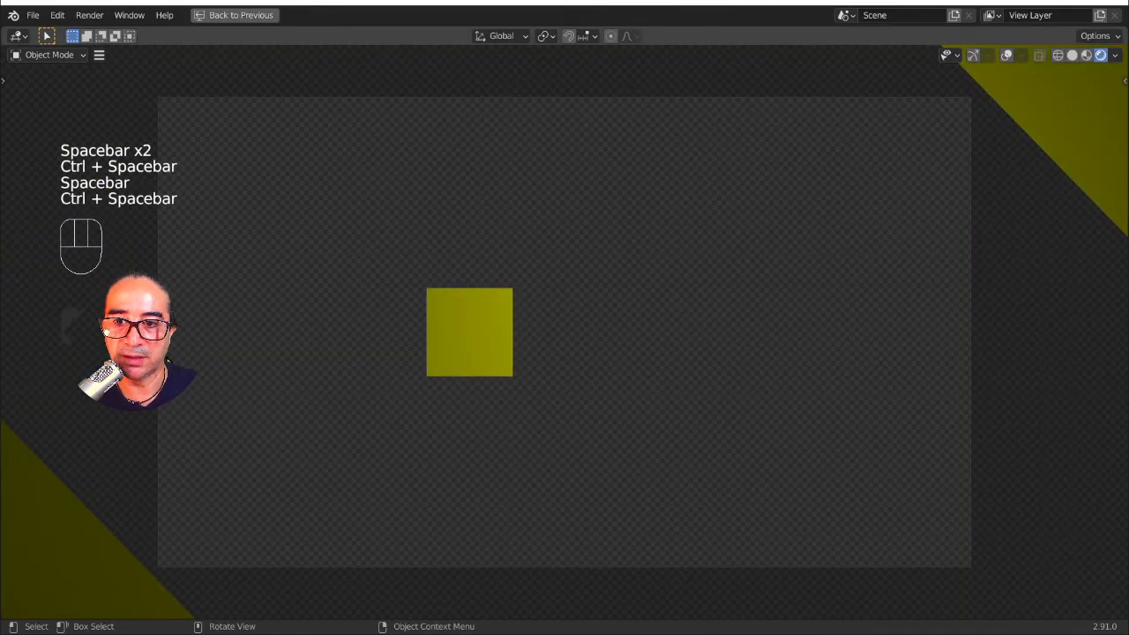
{"action": "key", "text": "space"}
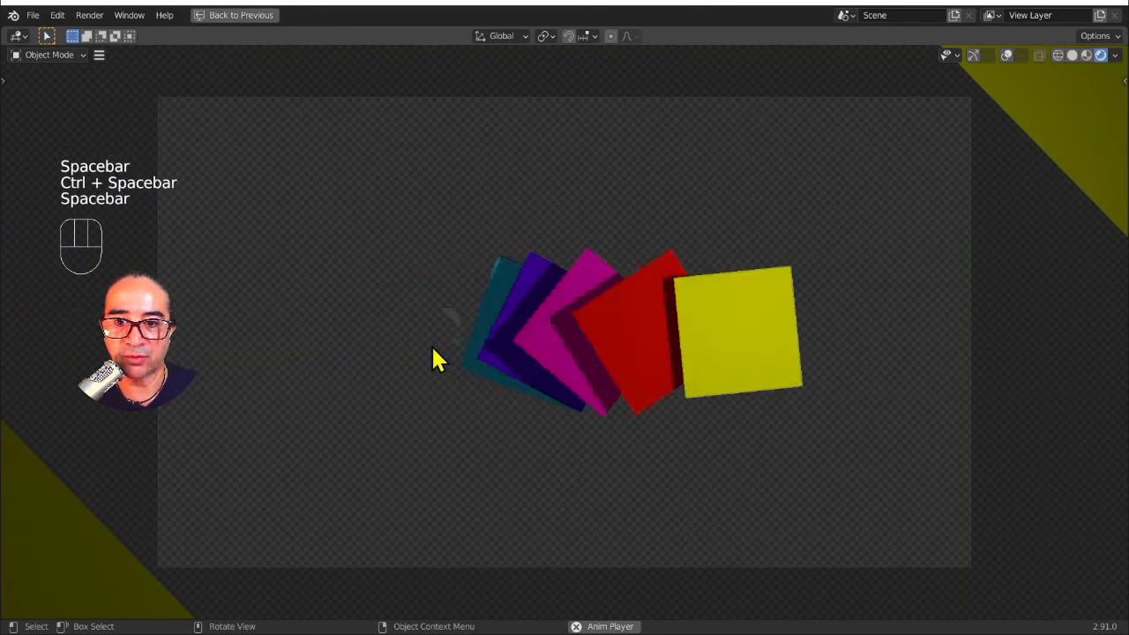
{"action": "key", "text": "space"}
{"action": "key", "text": "ctrl+space"}
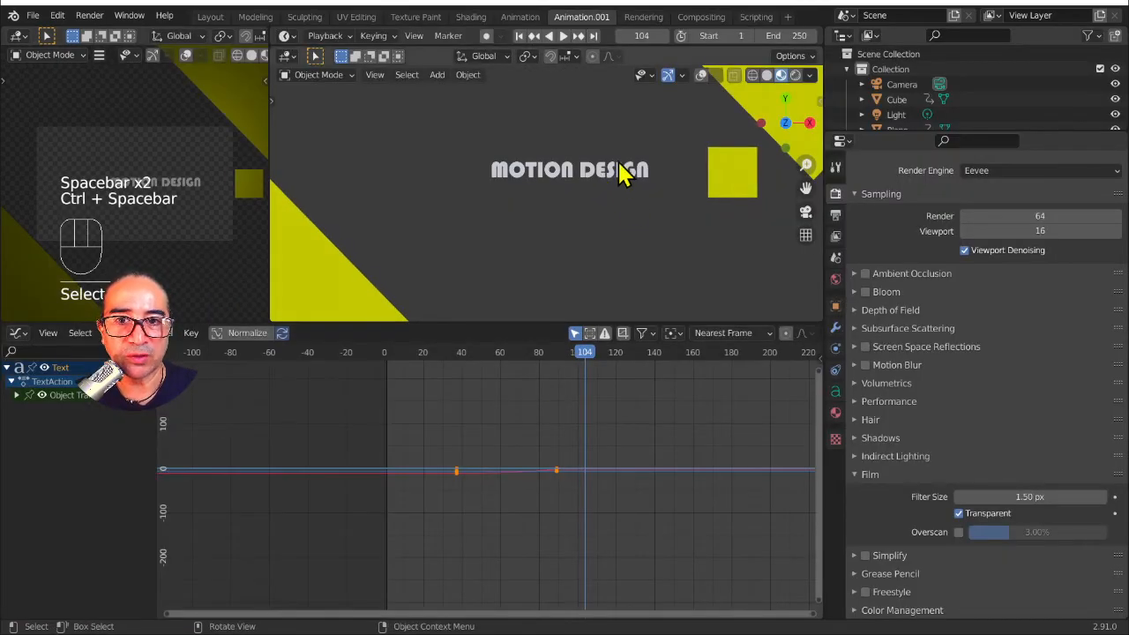
{"action": "left_click", "coordinate": [702, 75]}
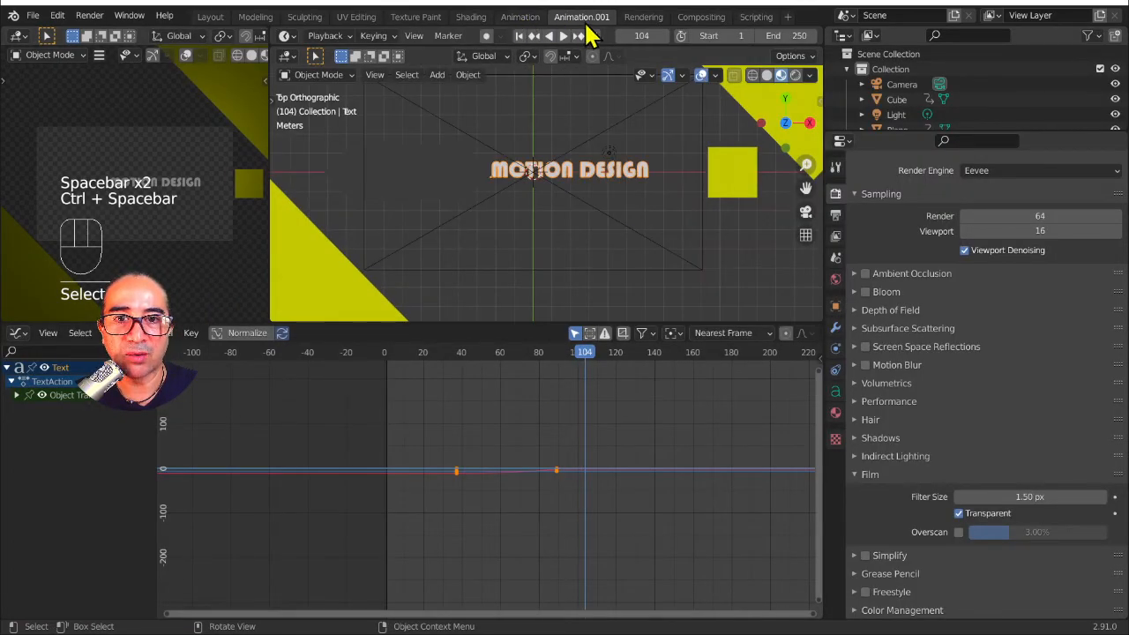
Step: In the Shading workspace, create a new material for the title in camera view and enlarge the node editor
{"action": "left_click", "coordinate": [471, 17]}
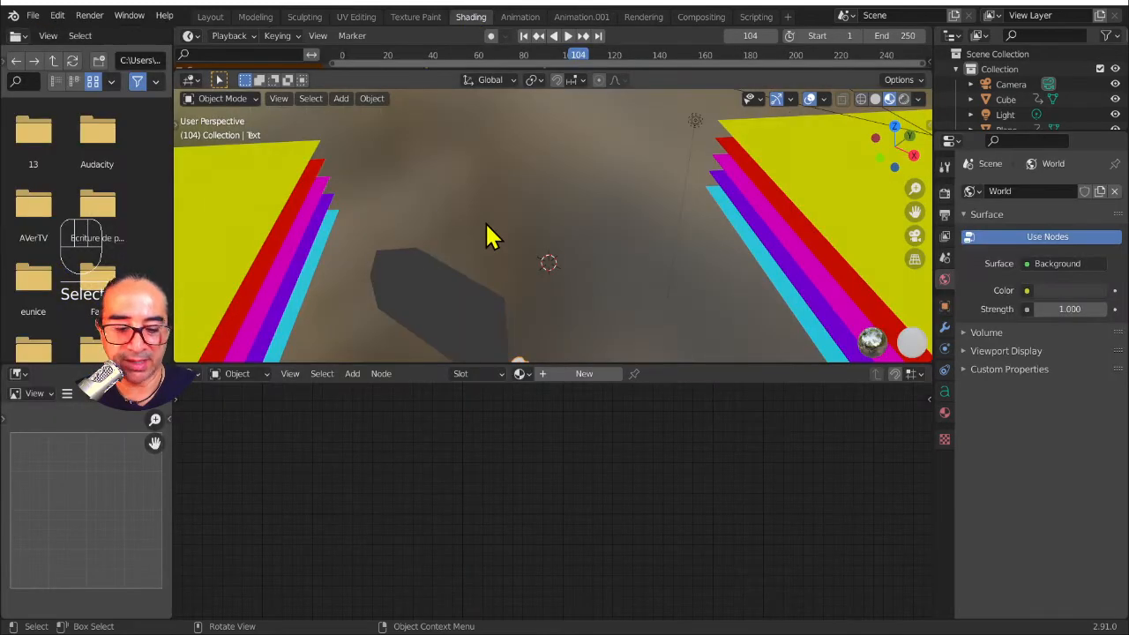
{"action": "key", "text": "KP_7"}
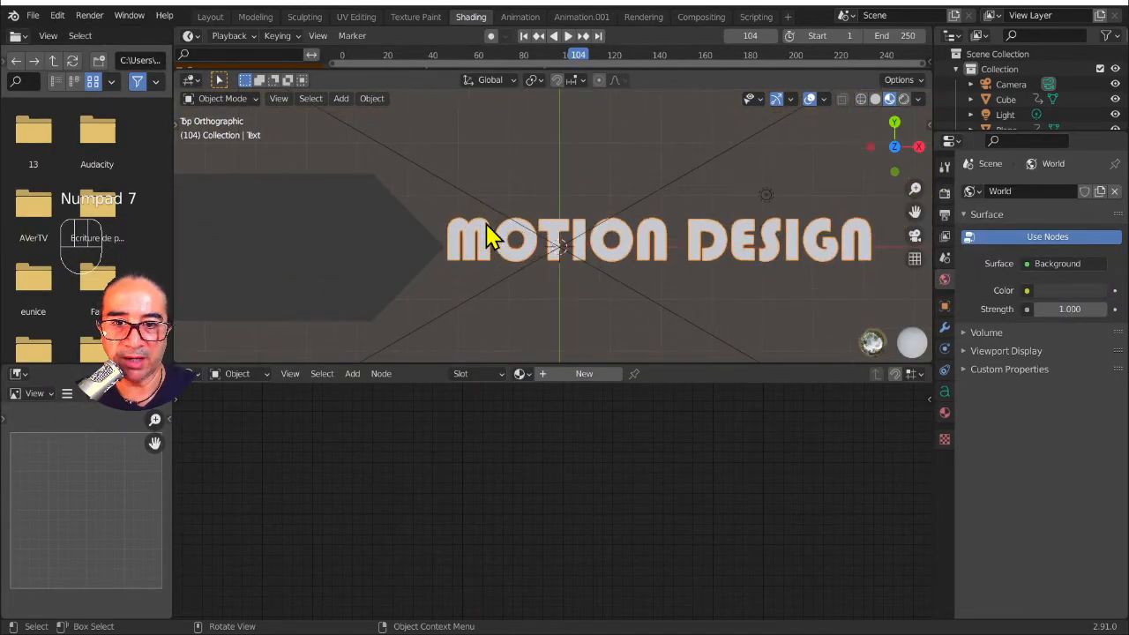
{"action": "key", "text": "KP_0"}
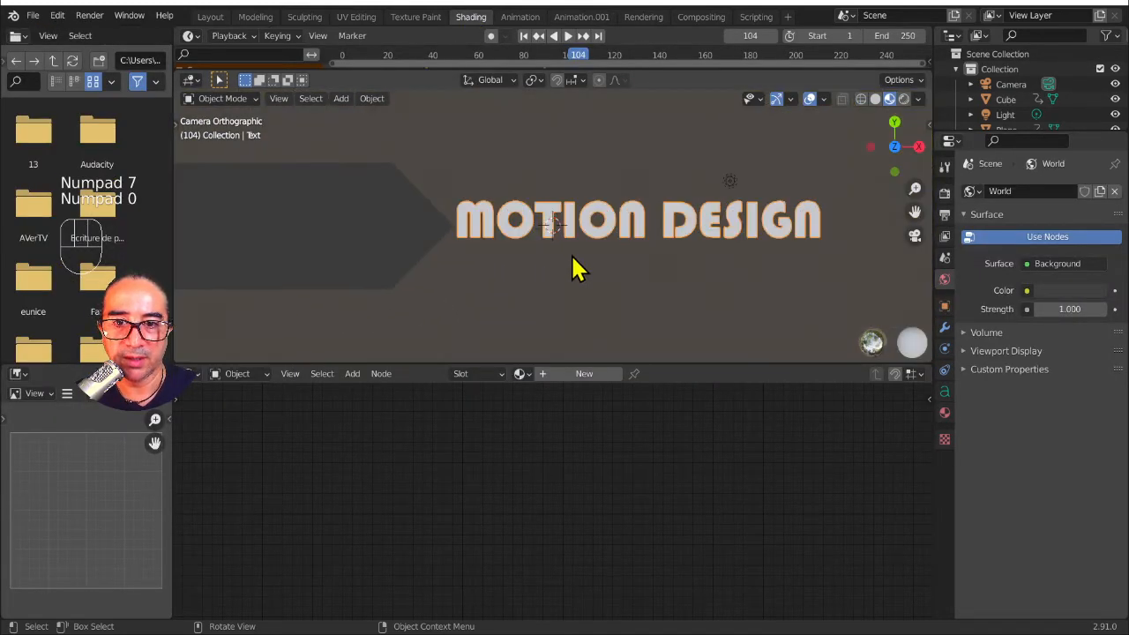
{"action": "left_click", "coordinate": [582, 374]}
{"action": "middle_click_drag", "start_coordinate": [574, 448], "coordinate": [621, 488]}
{"action": "left_click_drag", "start_coordinate": [635, 363], "coordinate": [635, 263]}
{"action": "middle_click_drag", "start_coordinate": [374, 414], "coordinate": [444, 409]}
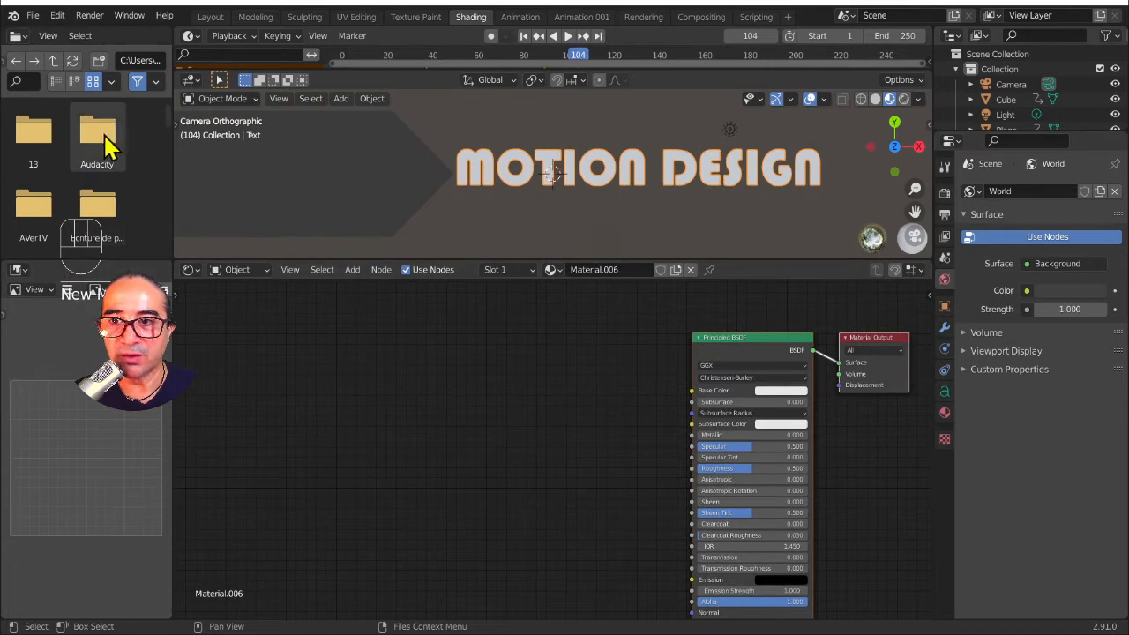
Step: Add a Texture Coordinate node to the title's material, well before the Principled BSDF node
{"action": "key", "text": "shift+a"}
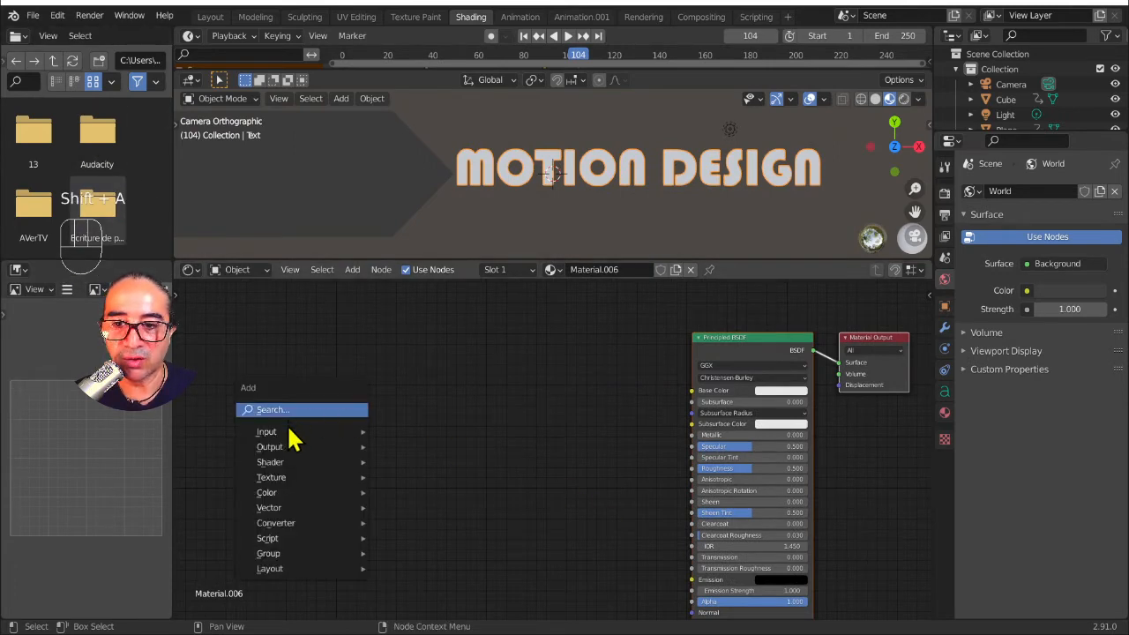
{"action": "mouse_move", "coordinate": [294, 439]}
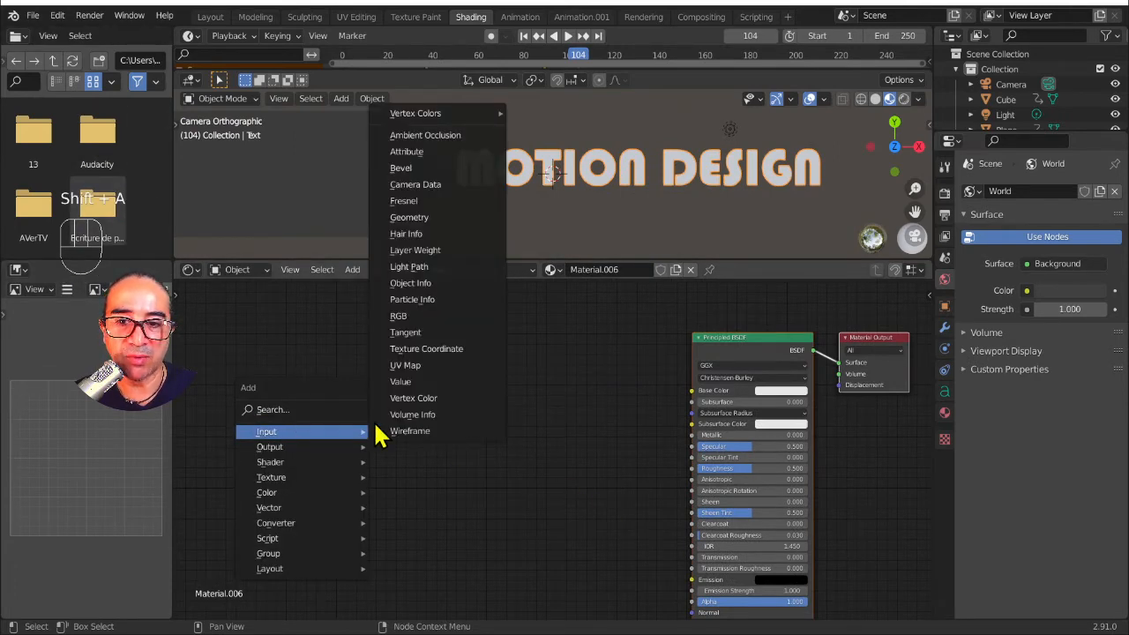
{"action": "left_click", "coordinate": [451, 353]}
{"action": "left_click", "coordinate": [243, 384]}
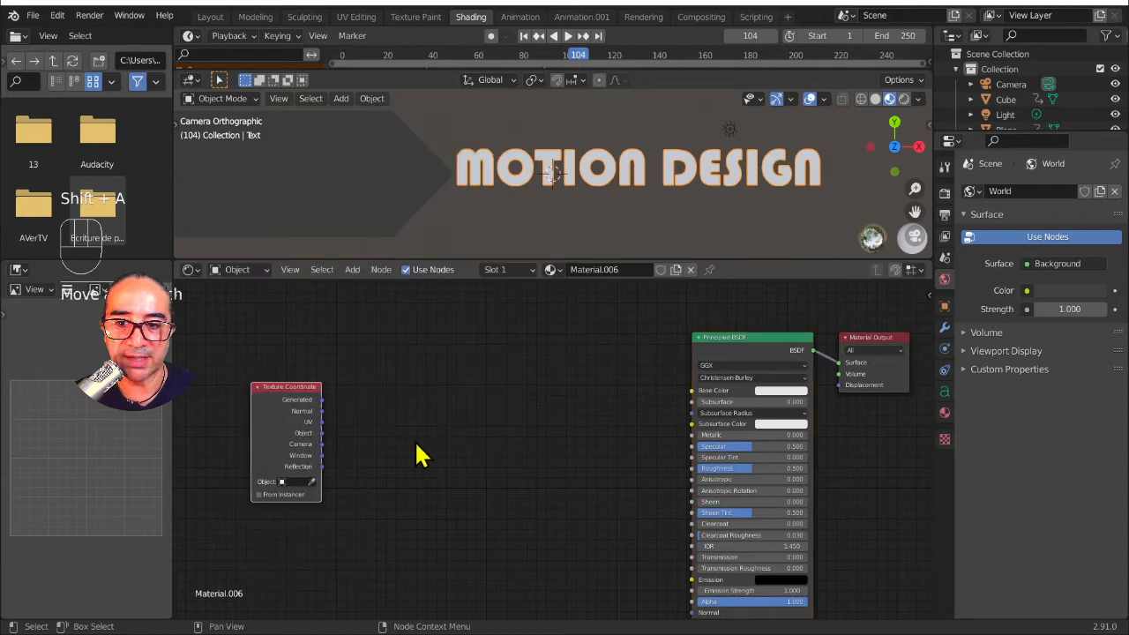
{"action": "key", "text": "shift+a"}
{"action": "mouse_move", "coordinate": [415, 444]}
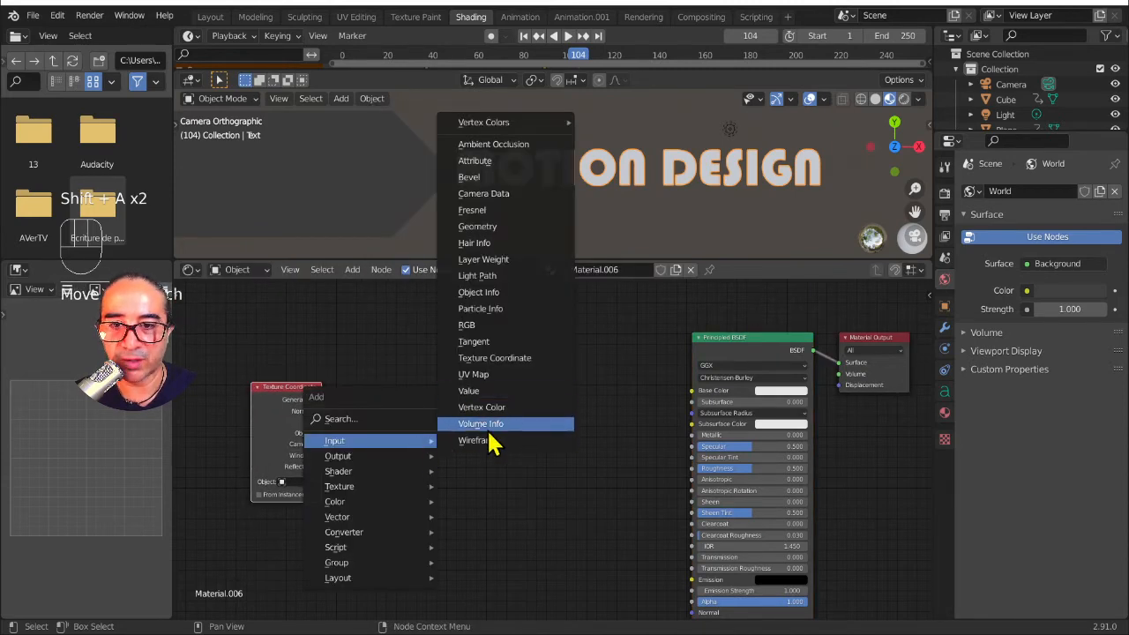
{"action": "left_click", "coordinate": [477, 225]}
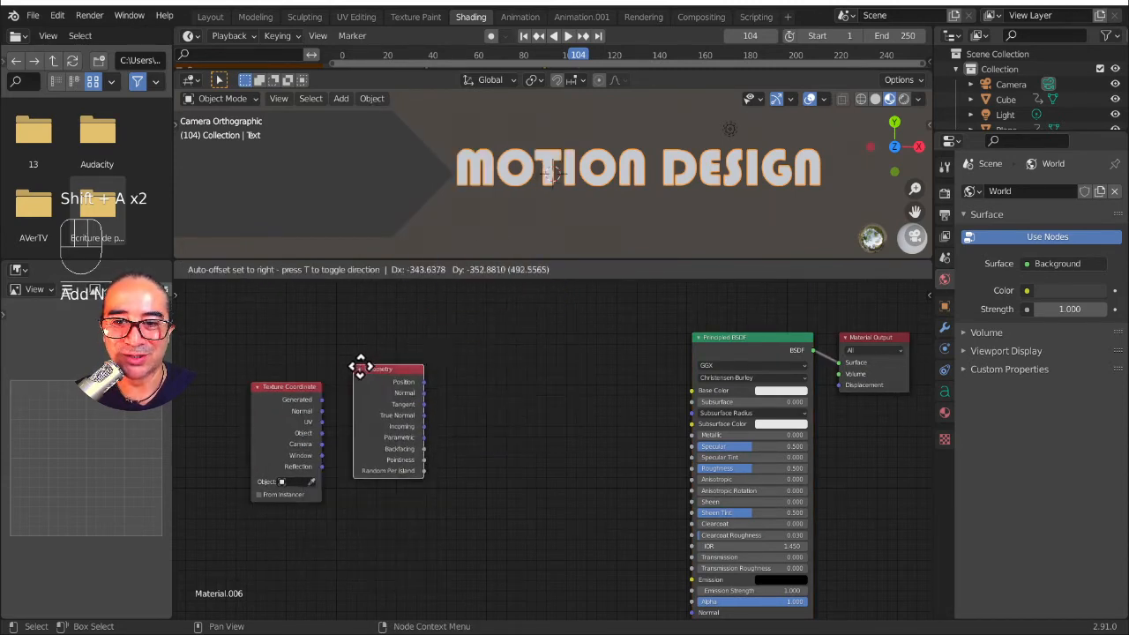
{"action": "left_click", "coordinate": [371, 422]}
{"action": "scroll", "coordinate": [371, 421], "scroll_direction": "up", "scroll_amount": 3}
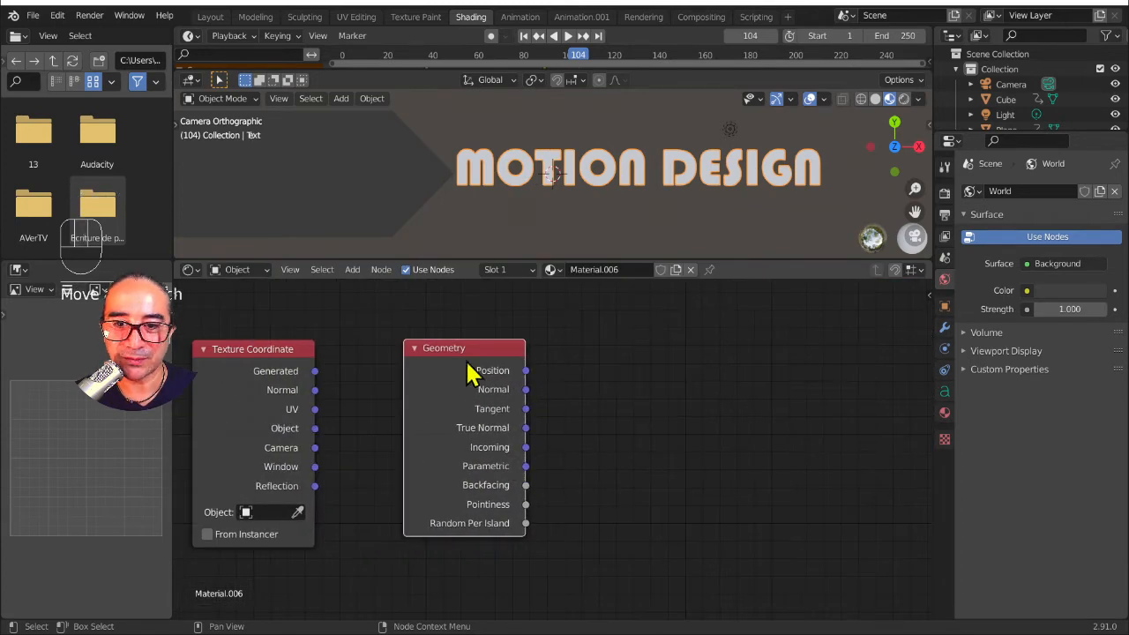
{"action": "key", "text": "Delete"}
{"action": "key", "text": "shift+a"}
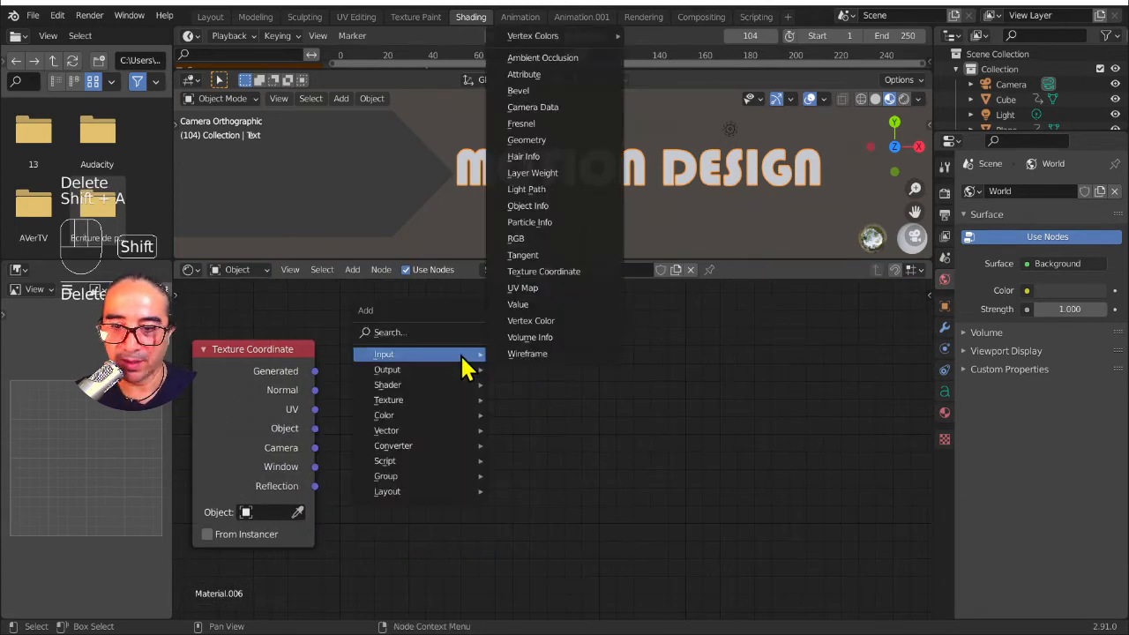
{"action": "mouse_move", "coordinate": [420, 362]}
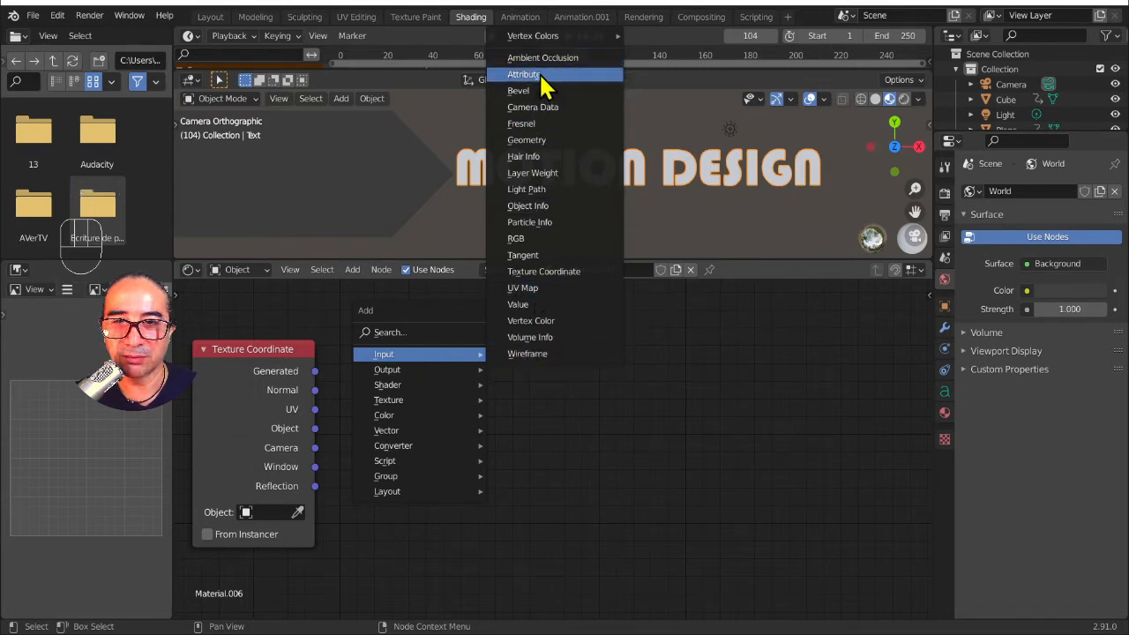
{"action": "left_click", "coordinate": [542, 85]}
{"action": "left_click", "coordinate": [383, 355]}
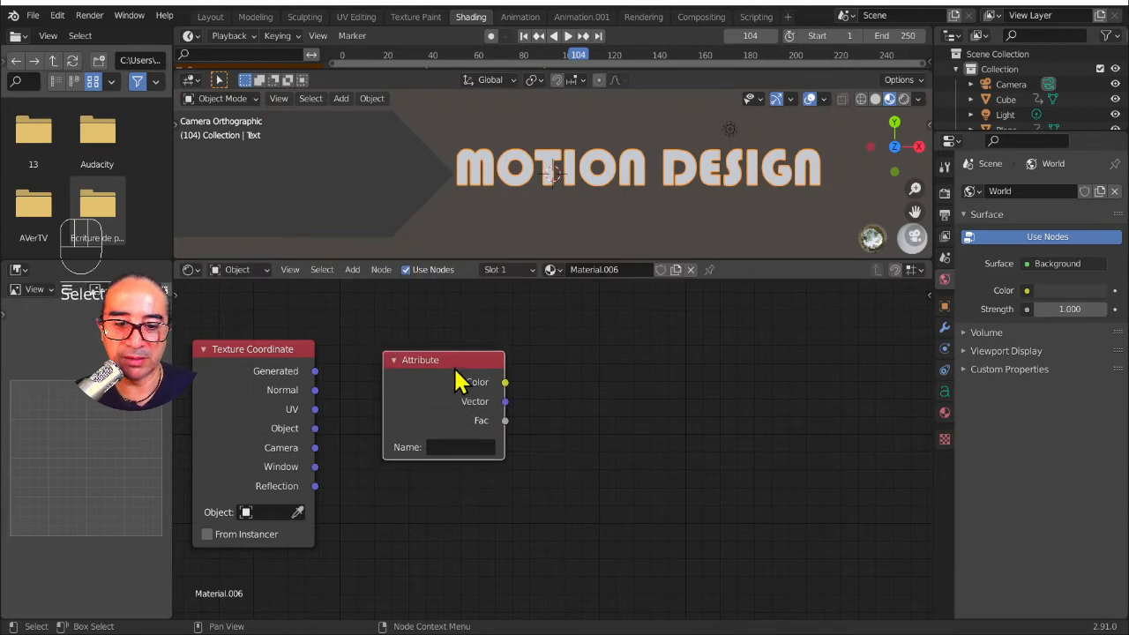
{"action": "key", "text": "Delete"}
{"action": "key", "text": "shift+a"}
{"action": "mouse_move", "coordinate": [420, 452]}
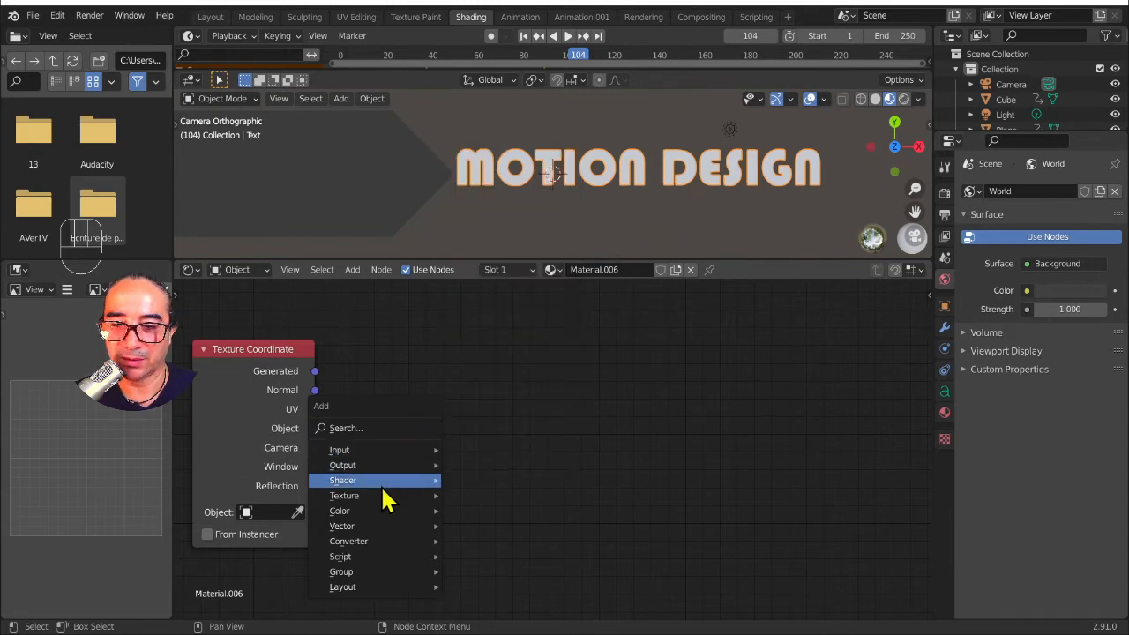
{"action": "mouse_move", "coordinate": [381, 493]}
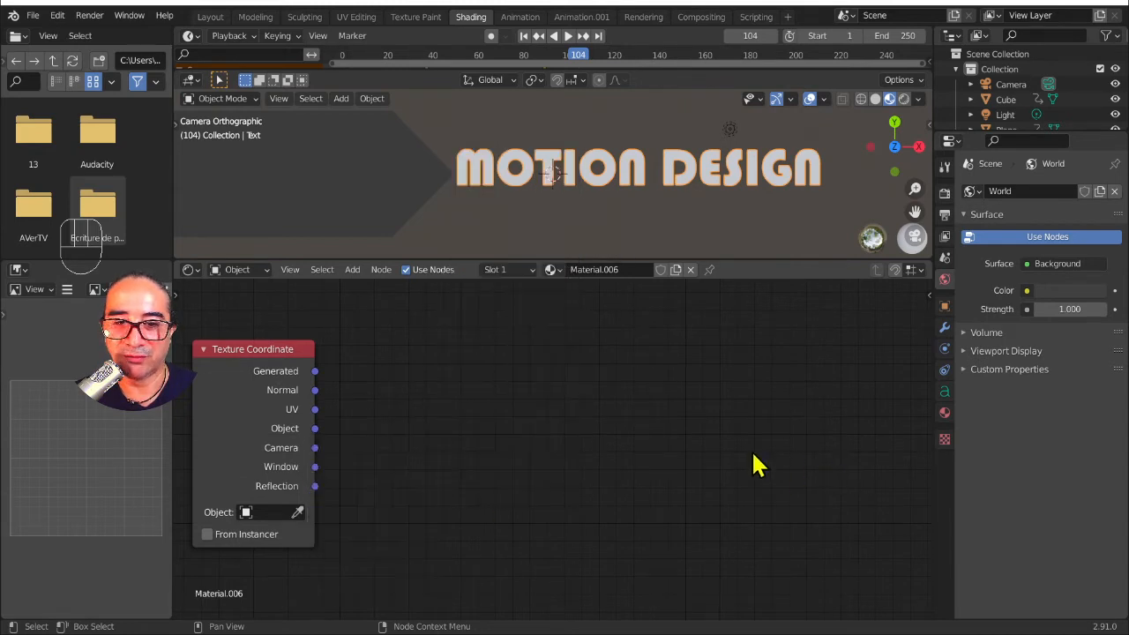
Step: Try the automatic texture setup on the Principled BSDF node, and delete the generated Texture Coordinate, Mapping and Image Texture nodes
{"action": "scroll", "coordinate": [753, 461], "scroll_direction": "down", "scroll_amount": 2}
{"action": "scroll", "coordinate": [790, 439], "scroll_direction": "down", "scroll_amount": 1}
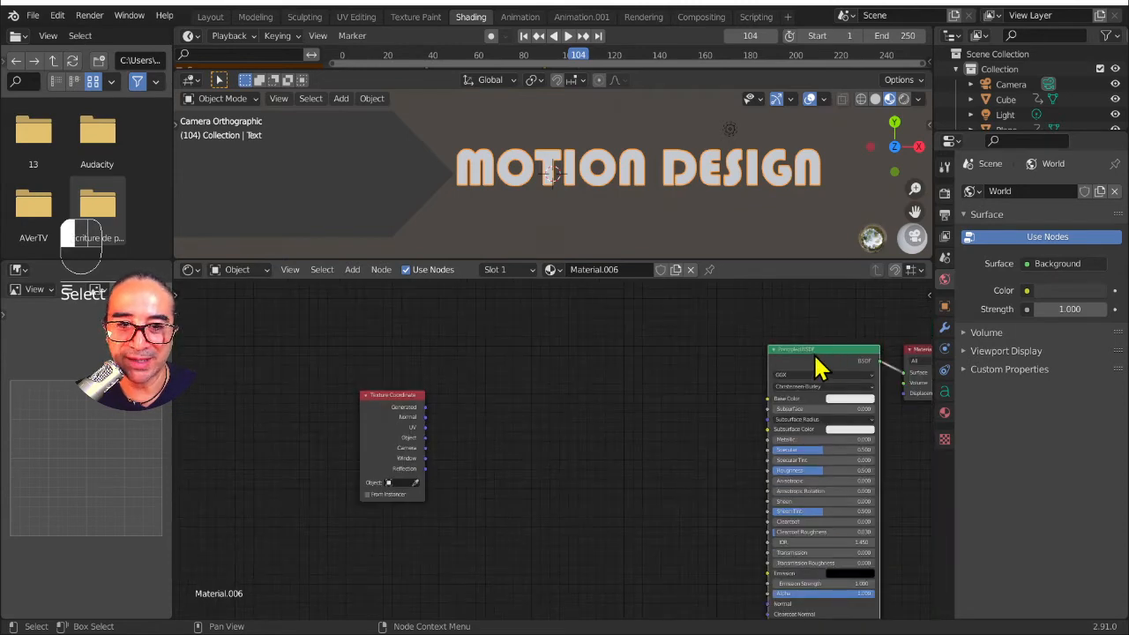
{"action": "key", "text": "ctrl+t"}
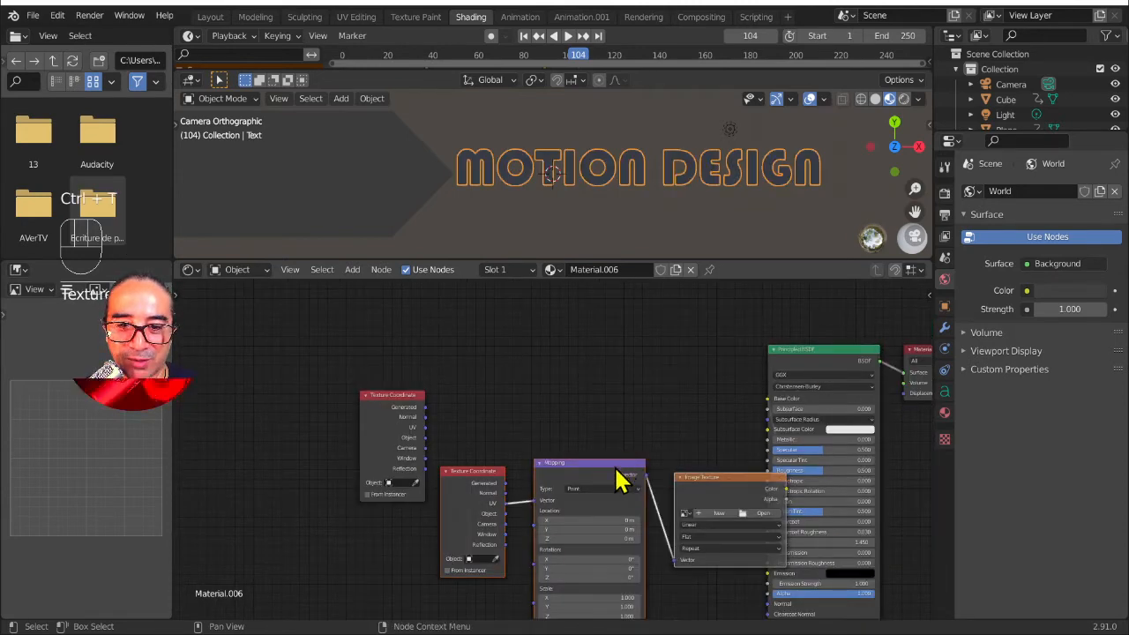
{"action": "scroll", "coordinate": [584, 491], "scroll_direction": "up", "scroll_amount": 2}
{"action": "scroll", "coordinate": [599, 479], "scroll_direction": "down", "scroll_amount": 2}
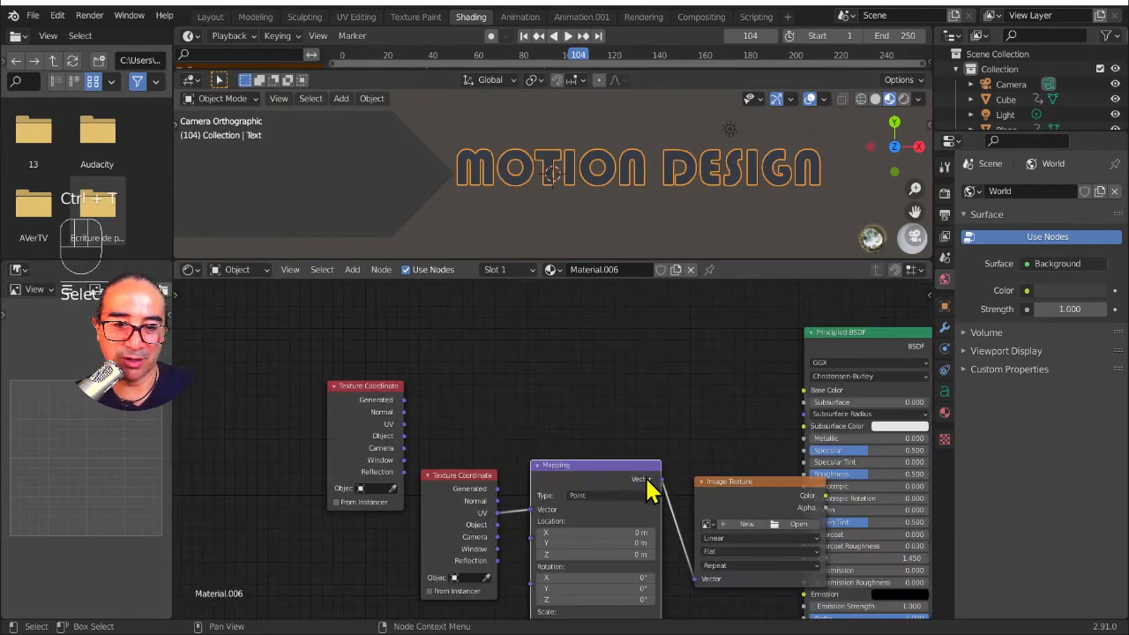
{"action": "key", "text": "Delete"}
{"action": "key", "text": "Delete"}
{"action": "key", "text": "Delete"}
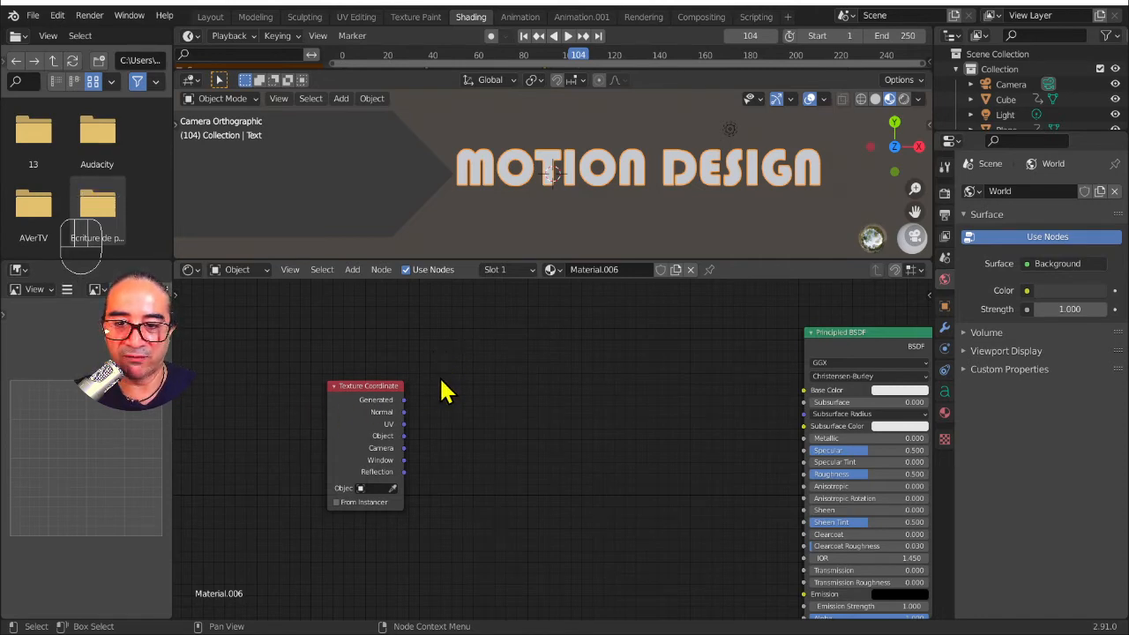
{"action": "key", "text": "F2"}
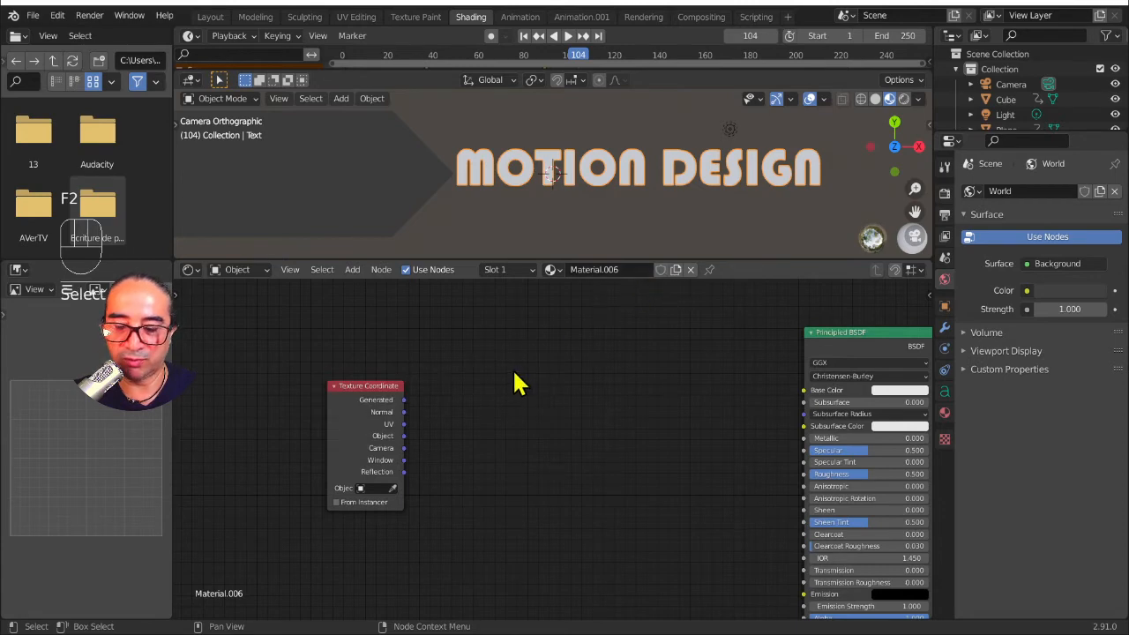
{"action": "key", "text": "shift+space"}
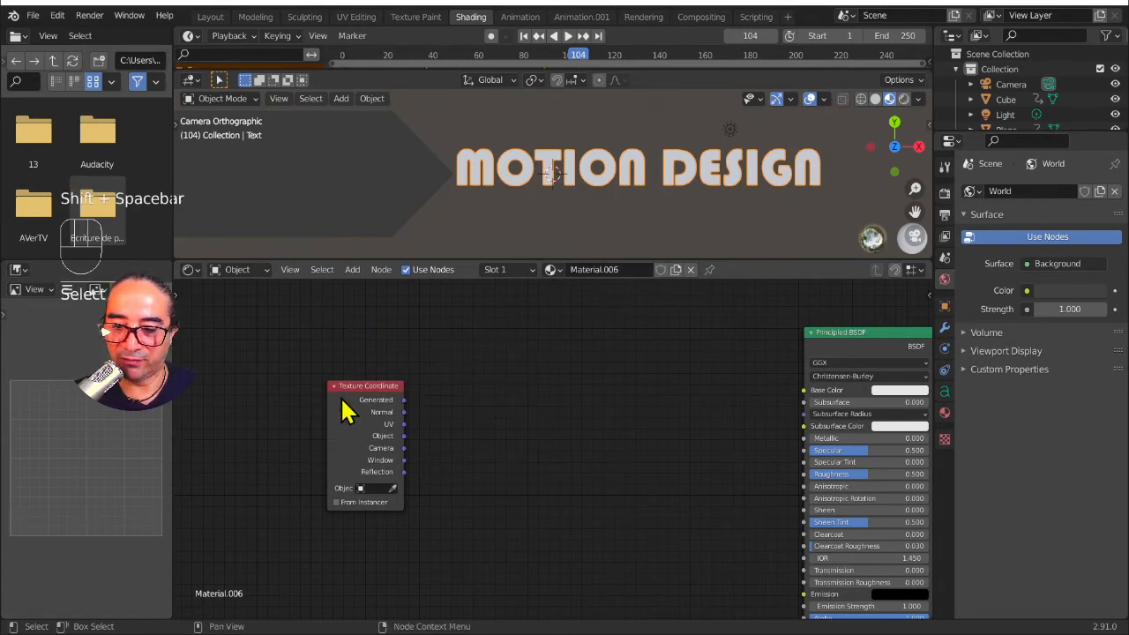
{"action": "key", "text": "F3"}
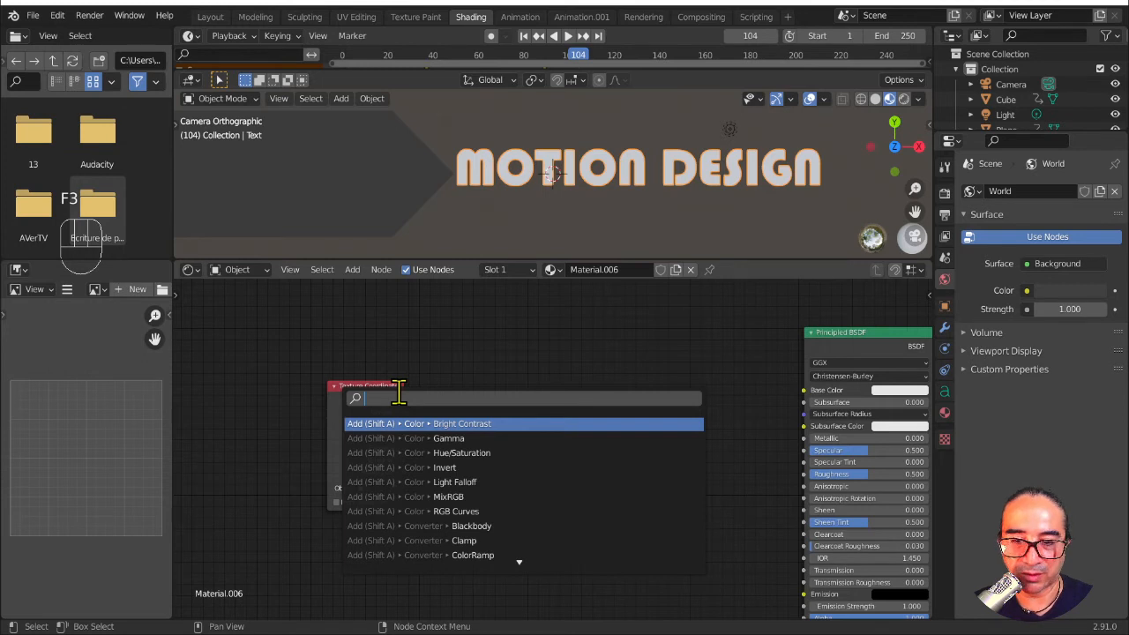
{"action": "left_click", "coordinate": [838, 344]}
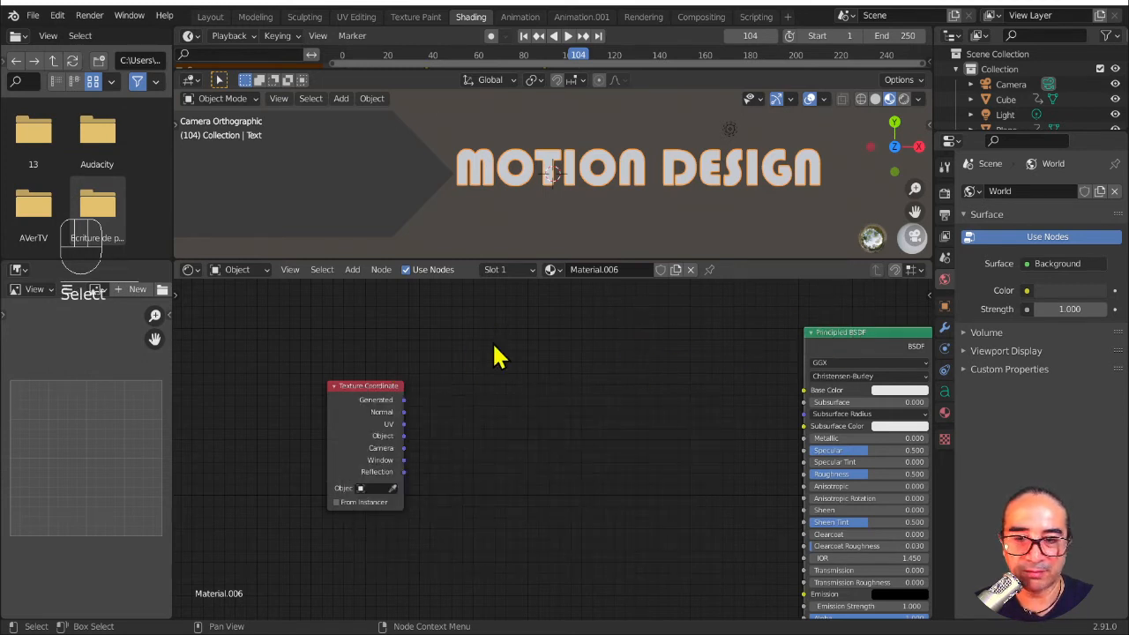
Step: Search for "map", add a Mapping node beside the Texture Coordinate node, and move the Texture Coordinate node farther from it
{"action": "key", "text": "F3"}
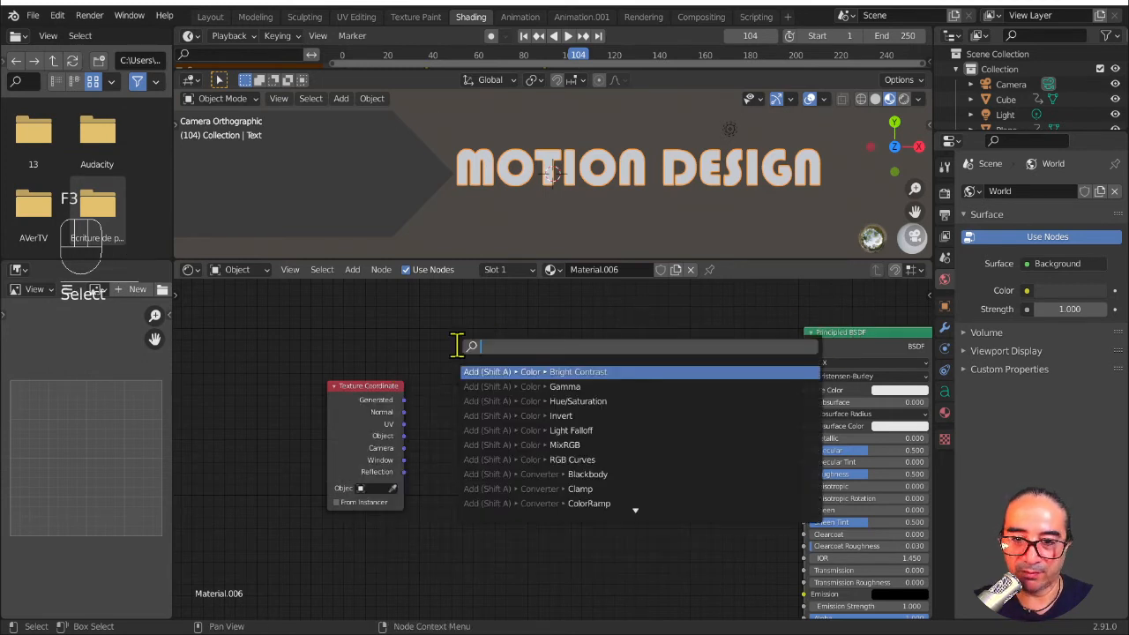
{"action": "type", "text": "map"}
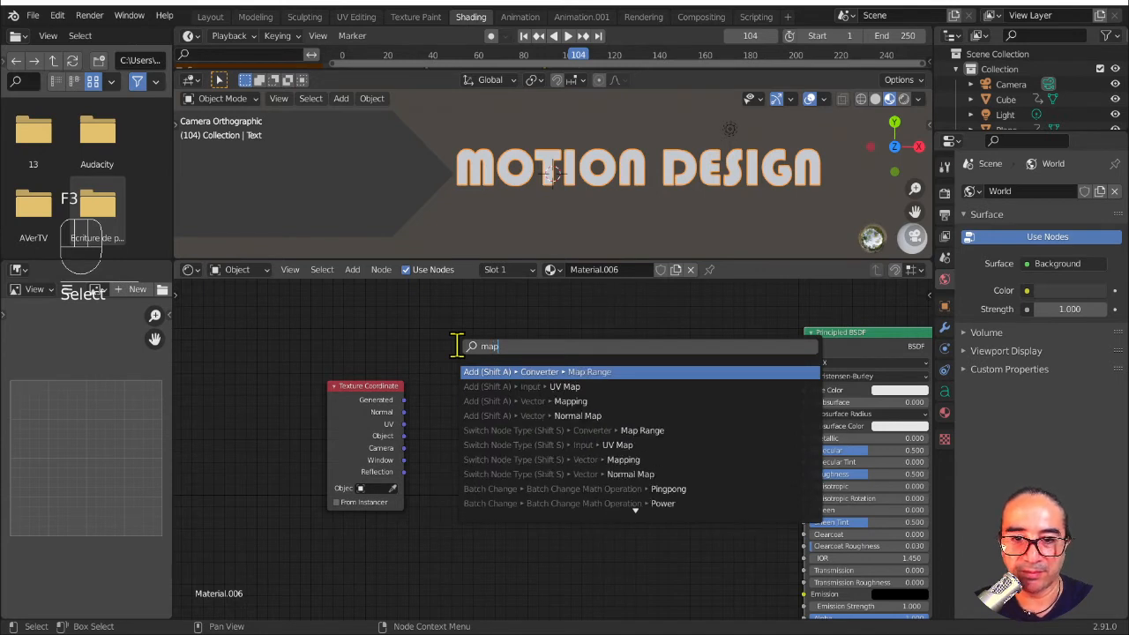
{"action": "left_click", "coordinate": [596, 400]}
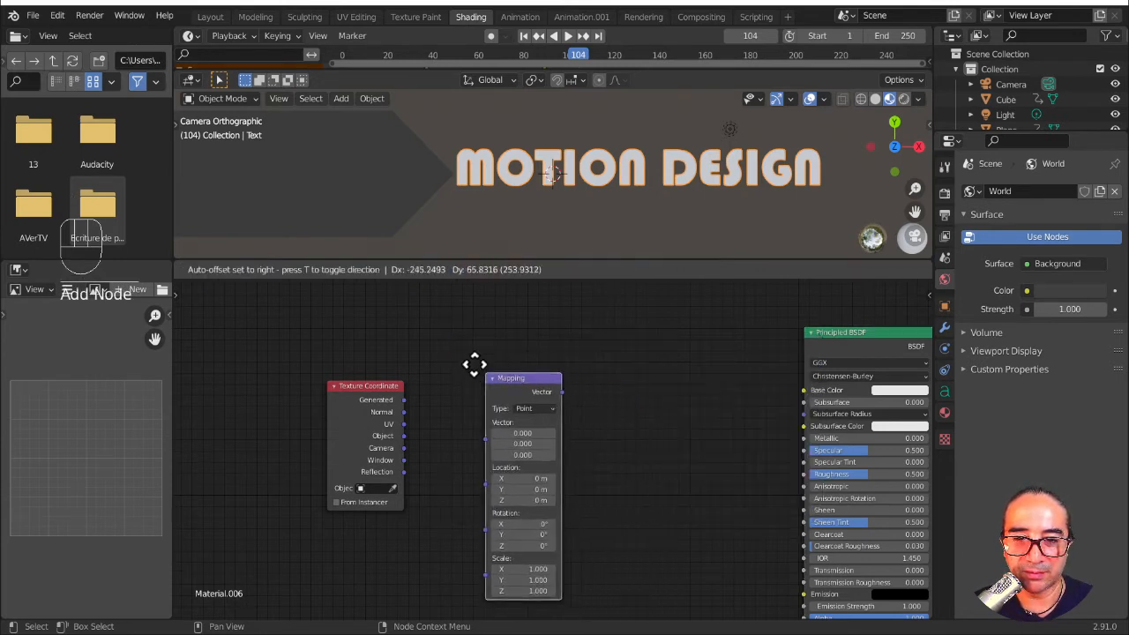
{"action": "left_click", "coordinate": [443, 348]}
{"action": "left_click_drag", "start_coordinate": [362, 394], "coordinate": [293, 376]}
Step: Add another Mapping node closer to the Principled BSDF and delete the first Mapping node
{"action": "left_click", "coordinate": [353, 270]}
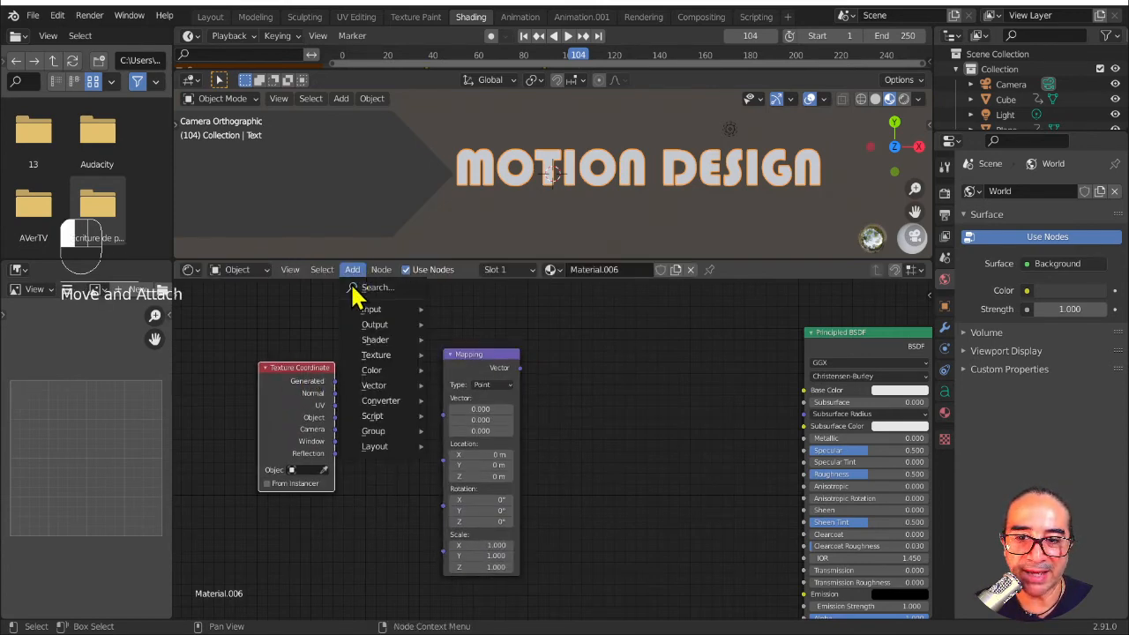
{"action": "mouse_move", "coordinate": [379, 370]}
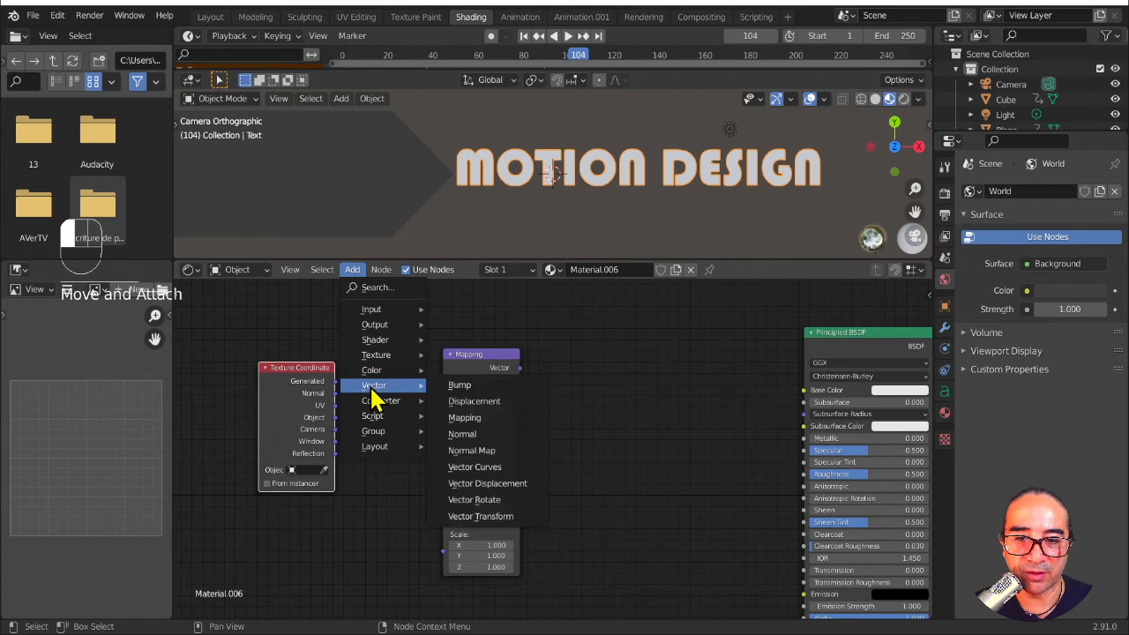
{"action": "left_click", "coordinate": [467, 417]}
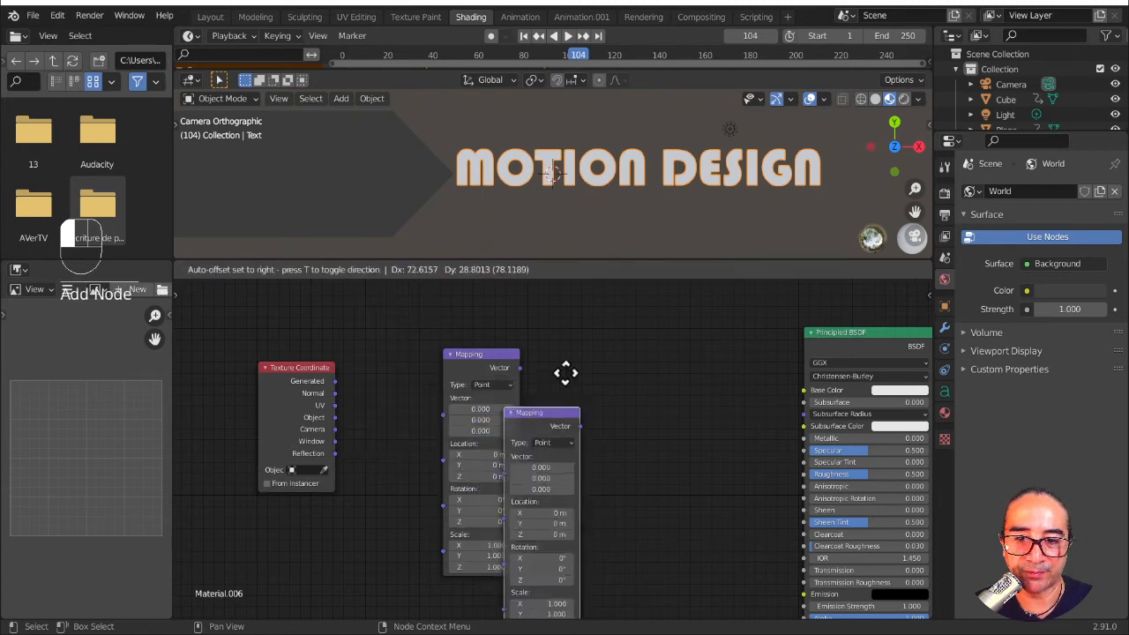
{"action": "left_click", "coordinate": [609, 348]}
{"action": "key", "text": "x"}
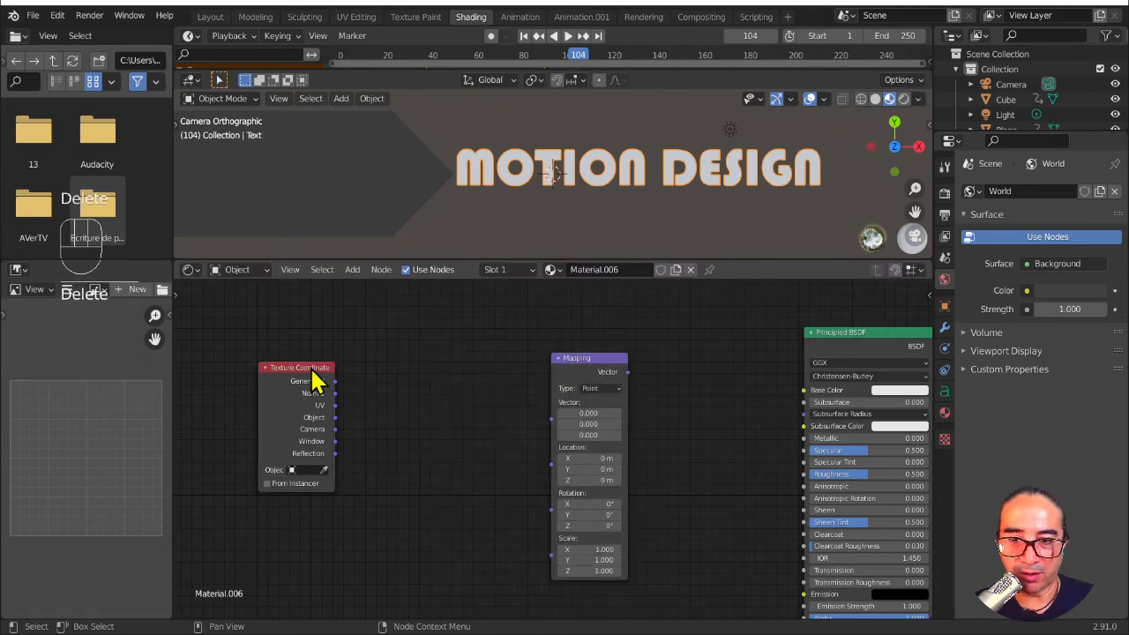
Step: Move the Texture Coordinate node nearer to the Mapping node and link its Generated output to the Mapping node's Vector input
{"action": "left_click_drag", "start_coordinate": [321, 378], "coordinate": [434, 370]}
{"action": "scroll", "coordinate": [471, 414], "scroll_direction": "up", "scroll_amount": 2}
{"action": "scroll", "coordinate": [472, 414], "scroll_direction": "up", "scroll_amount": 1}
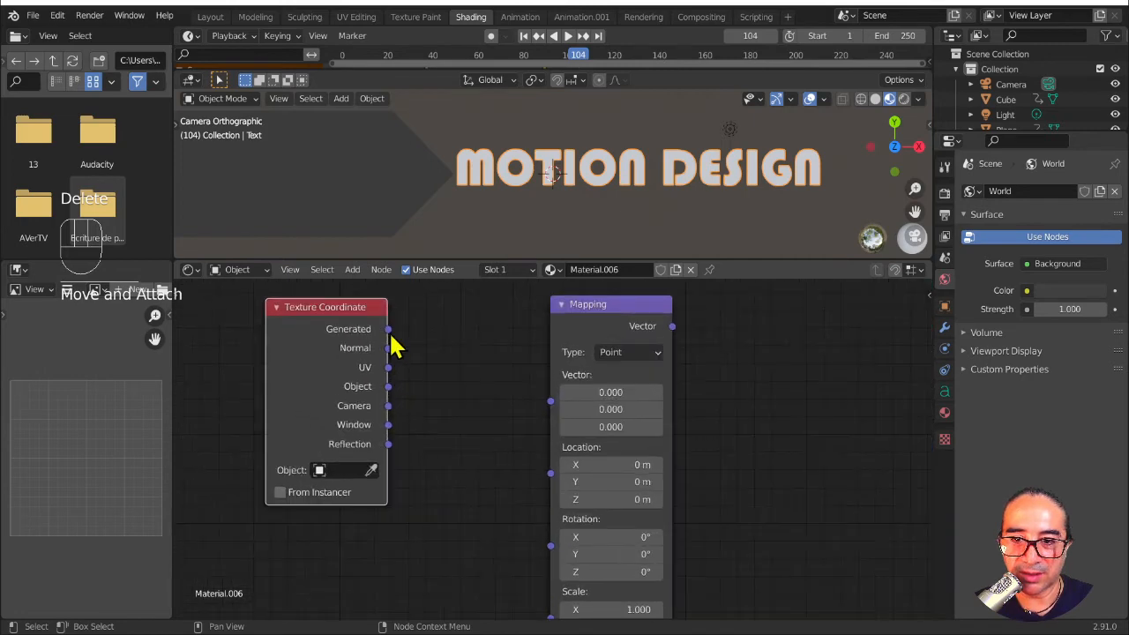
{"action": "left_click_drag", "start_coordinate": [388, 330], "coordinate": [554, 411]}
Step: Add a ColorRamp node after the Mapping node, linking Mapping's Vector to its Fac and its Color to the Principled BSDF's Base Color
{"action": "middle_click_drag", "start_coordinate": [668, 423], "coordinate": [365, 462]}
{"action": "left_click_drag", "start_coordinate": [402, 360], "coordinate": [342, 357]}
{"action": "key", "text": "shift+a"}
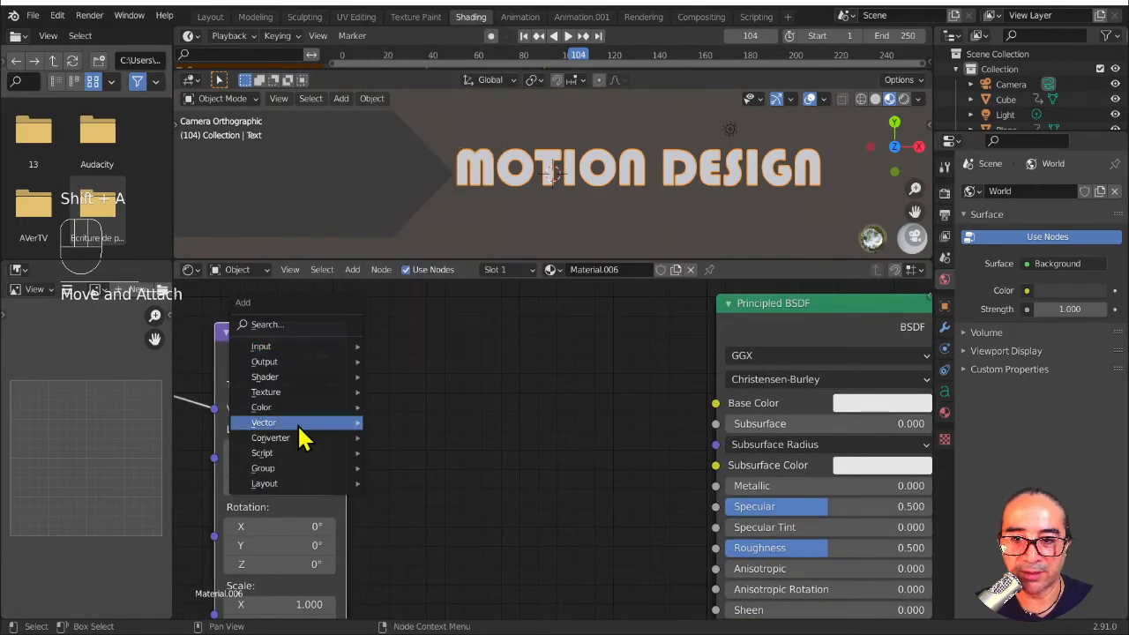
{"action": "mouse_move", "coordinate": [304, 437]}
{"action": "left_click", "coordinate": [409, 246]}
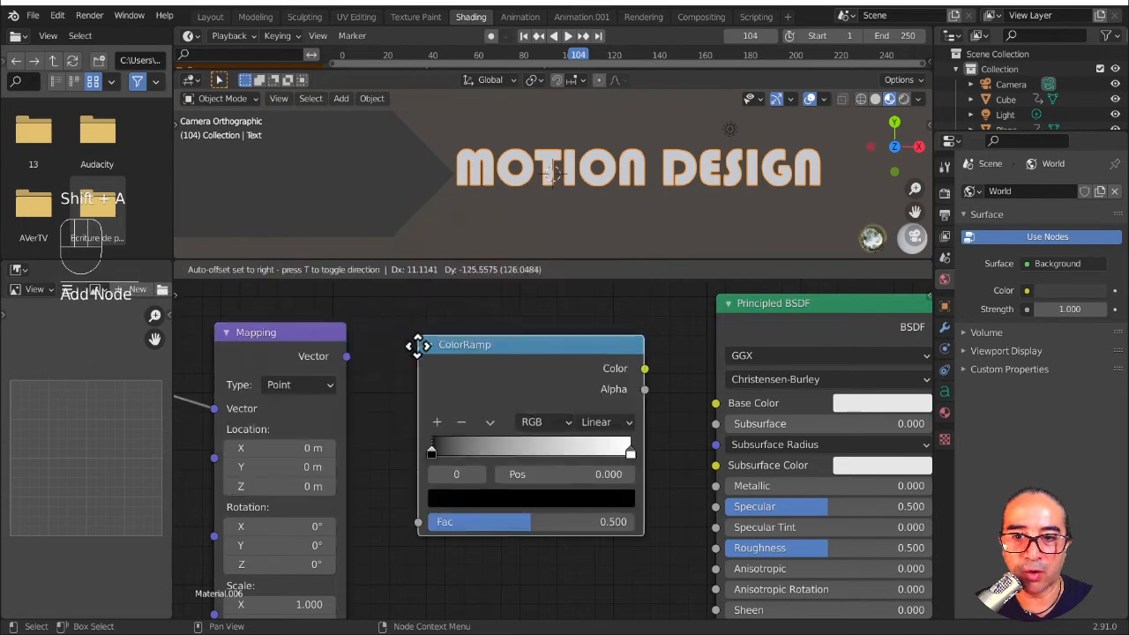
{"action": "left_click_drag", "start_coordinate": [347, 356], "coordinate": [380, 498]}
{"action": "left_click_drag", "start_coordinate": [610, 346], "coordinate": [716, 403]}
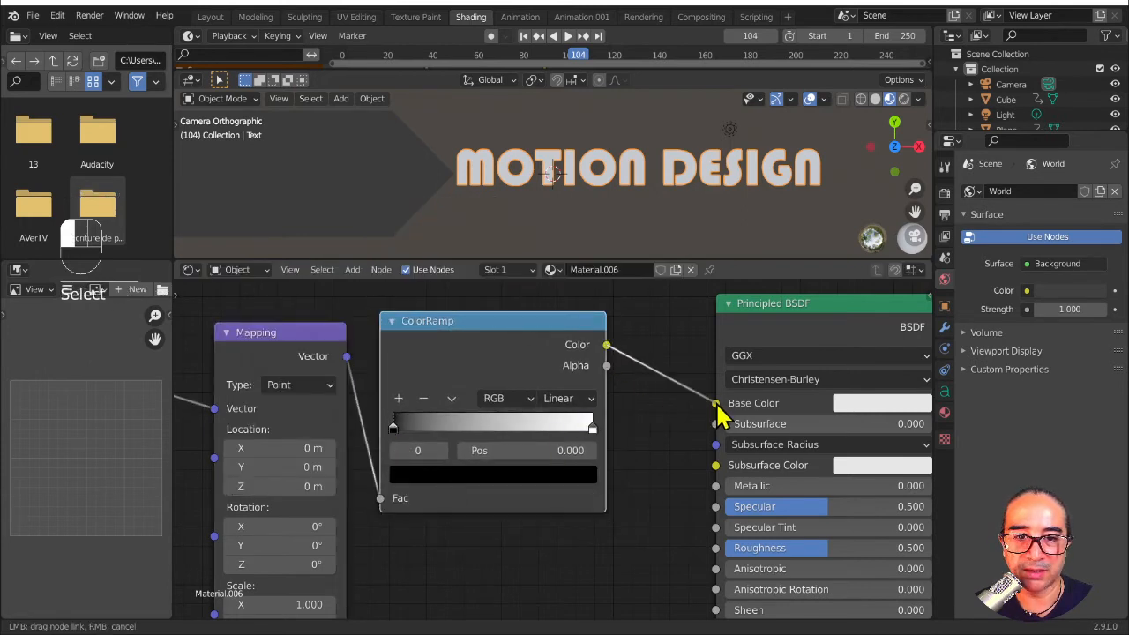
Step: Set the ColorRamp interpolation to Constant and move its black stop to position 0.075
{"action": "middle_click_drag", "start_coordinate": [485, 331], "coordinate": [554, 339]}
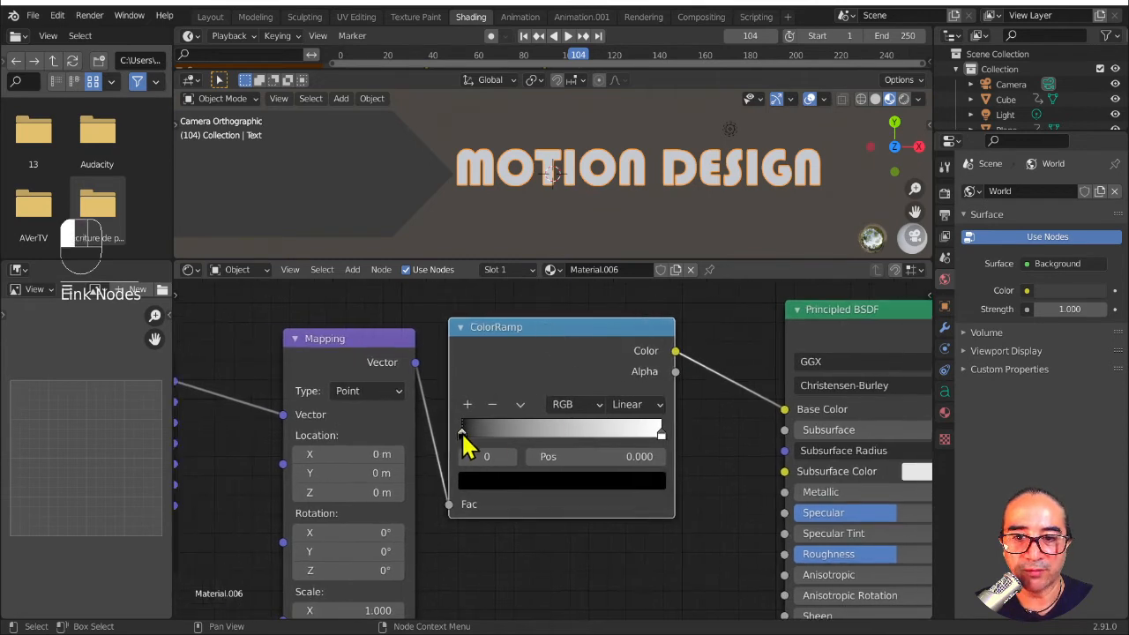
{"action": "left_click", "coordinate": [635, 404]}
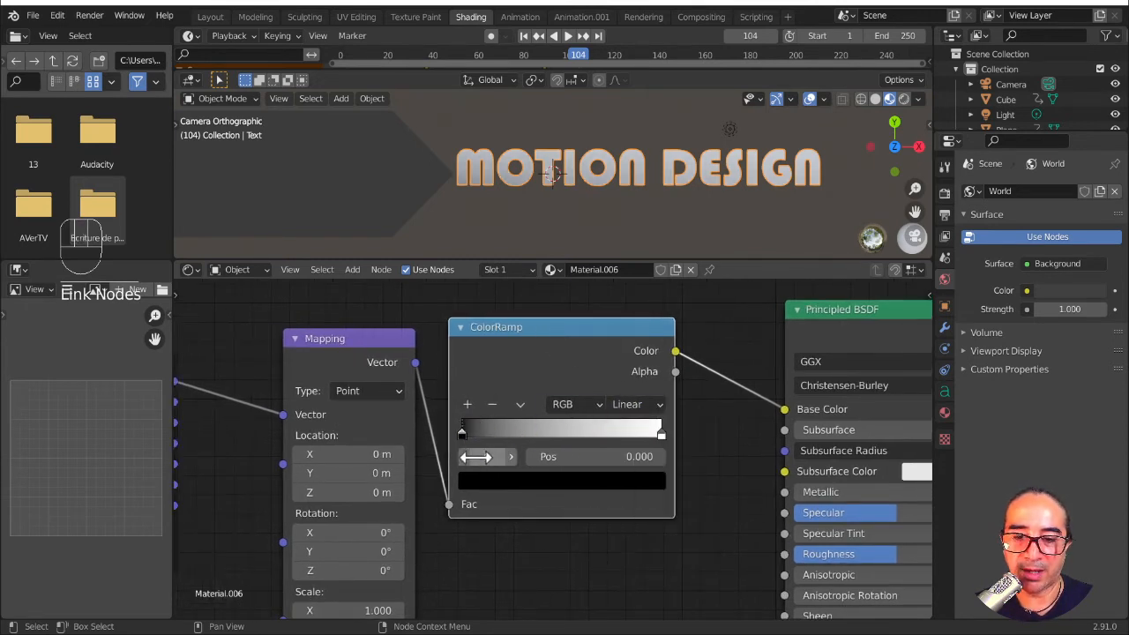
{"action": "left_click_drag", "start_coordinate": [461, 432], "coordinate": [512, 434]}
{"action": "left_click", "coordinate": [664, 406]}
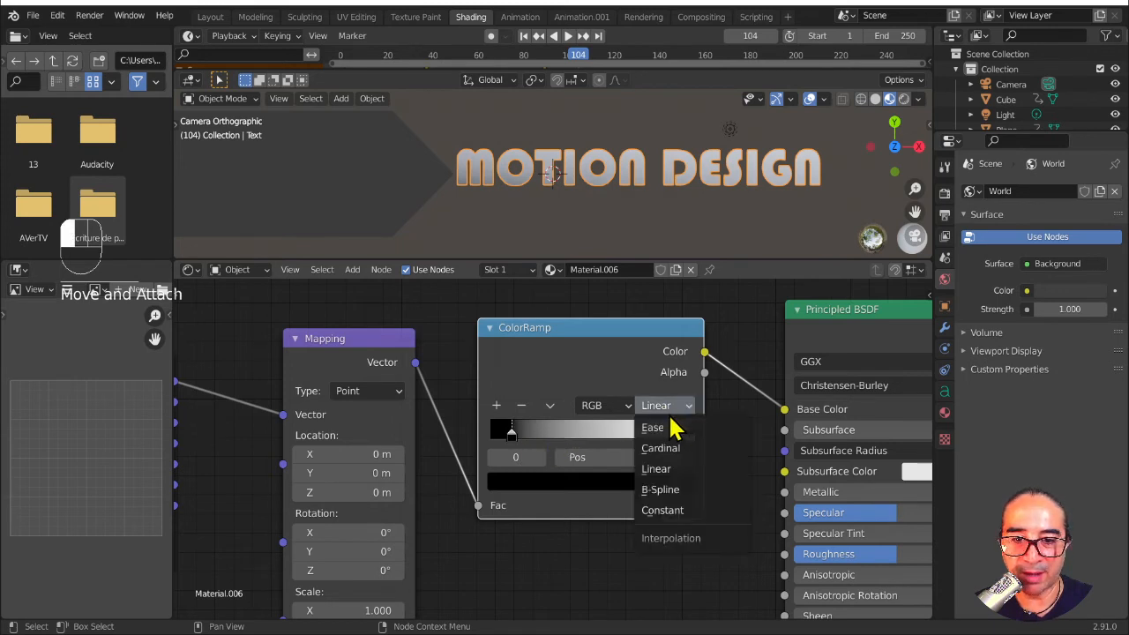
{"action": "left_click", "coordinate": [680, 510]}
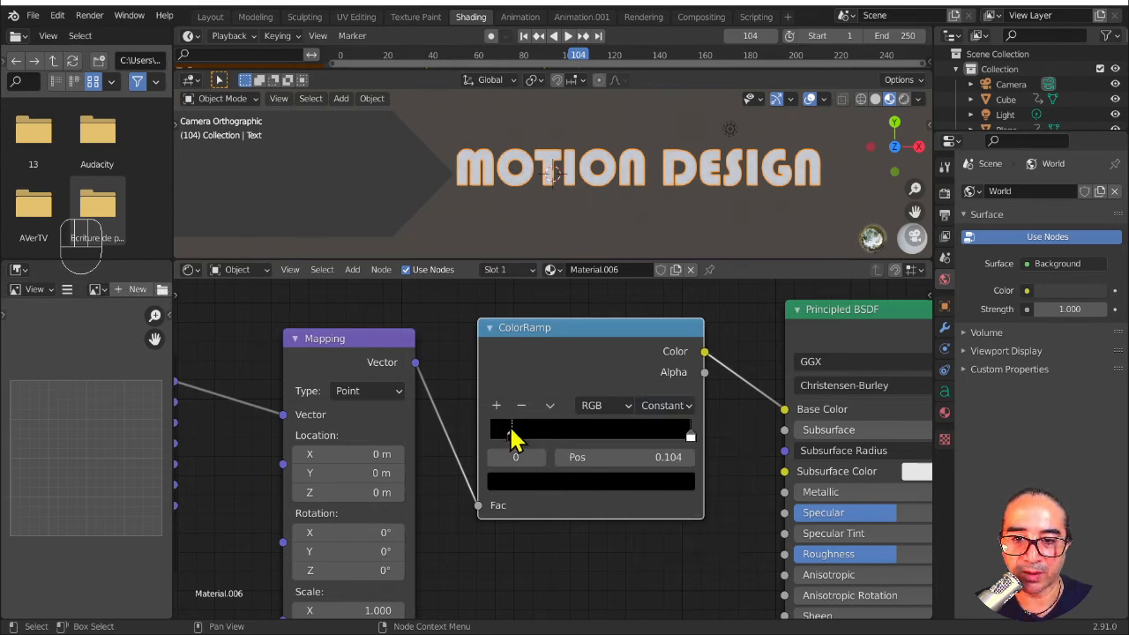
{"action": "left_click_drag", "start_coordinate": [514, 436], "coordinate": [506, 433]}
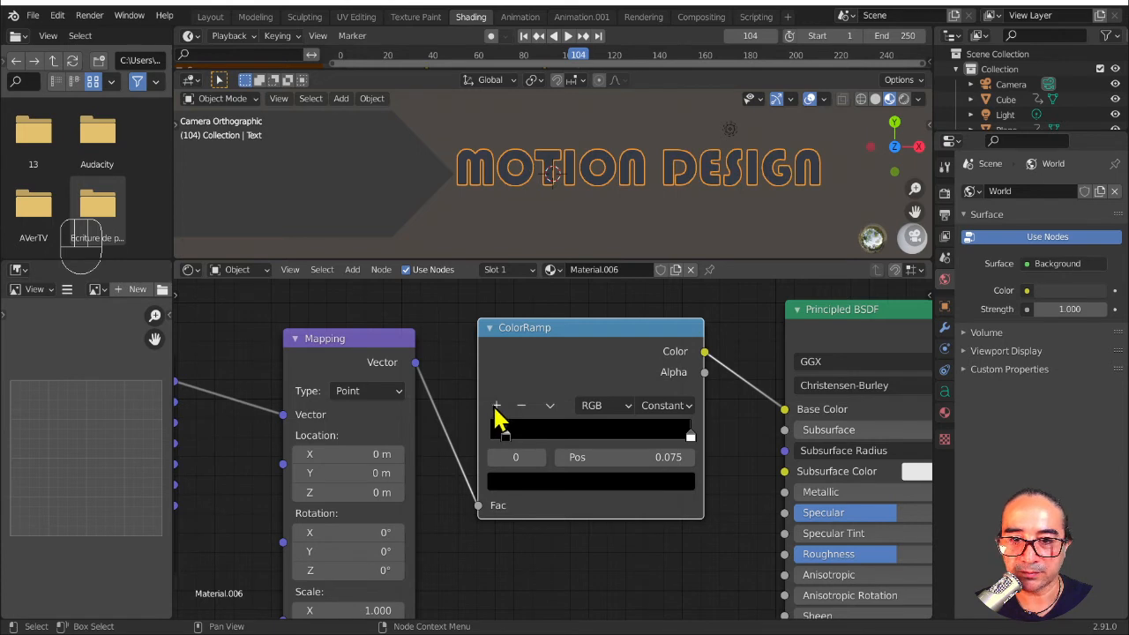
Step: Add two more colour stops to the ColorRamp and move its first stop to the very start of the ramp
{"action": "left_click", "coordinate": [496, 406]}
{"action": "left_click", "coordinate": [496, 406]}
{"action": "left_click_drag", "start_coordinate": [544, 448], "coordinate": [488, 445]}
Step: Colour the ColorRamp's first stop pure yellow (H 0.166, S 1.000, V 1.000) and select the second stop
{"action": "left_click", "coordinate": [500, 483]}
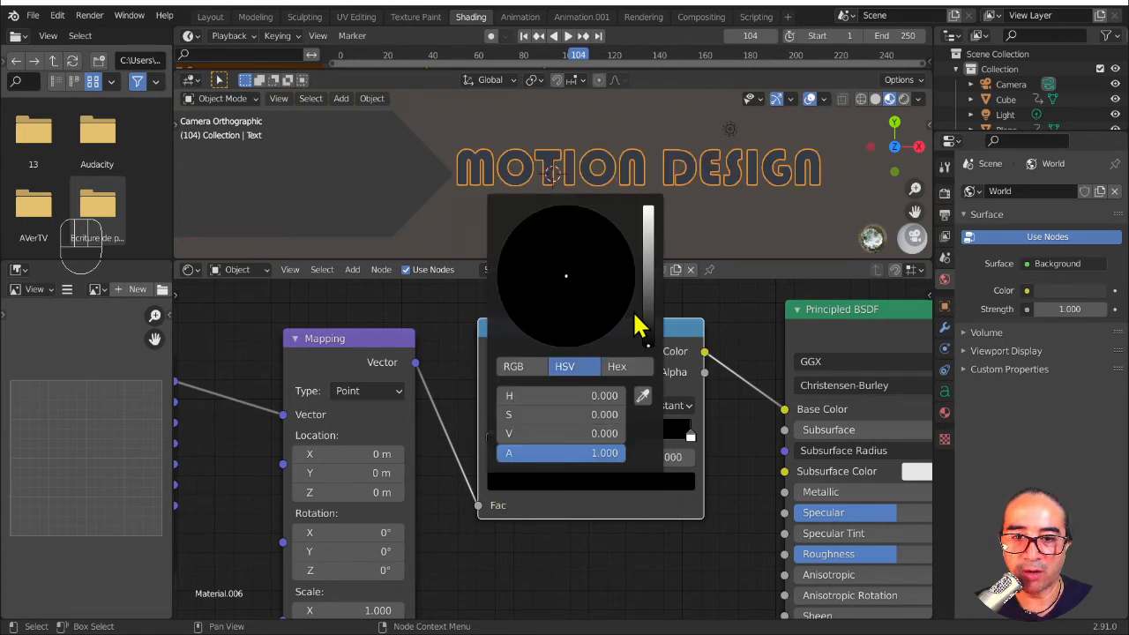
{"action": "left_click_drag", "start_coordinate": [649, 295], "coordinate": [649, 205]}
{"action": "left_click_drag", "start_coordinate": [534, 302], "coordinate": [505, 312]}
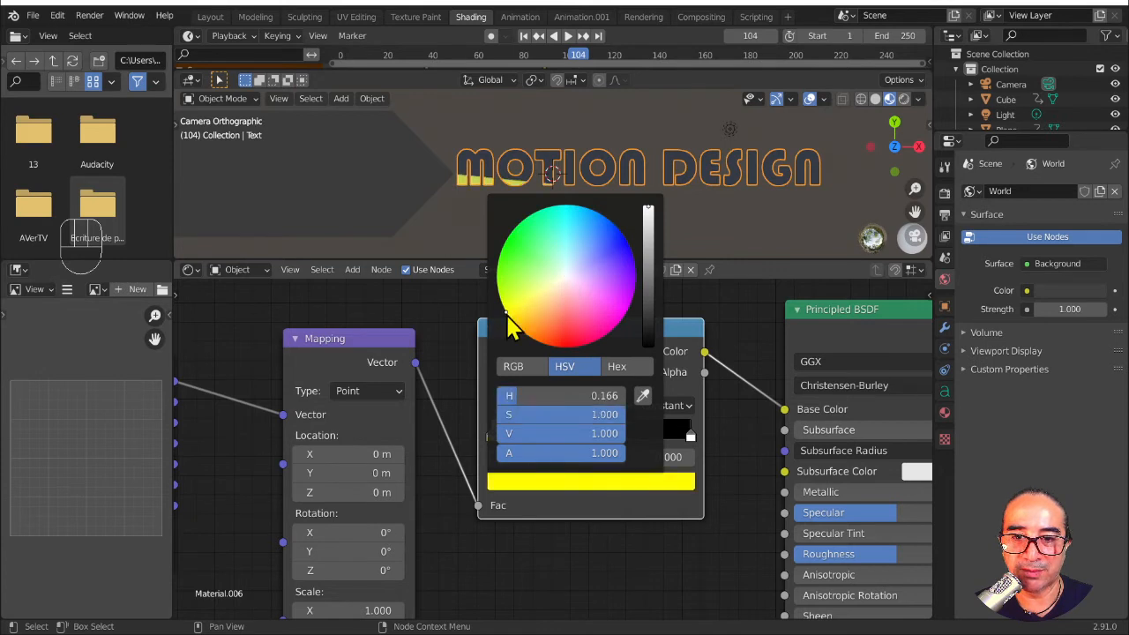
{"action": "left_click", "coordinate": [544, 435]}
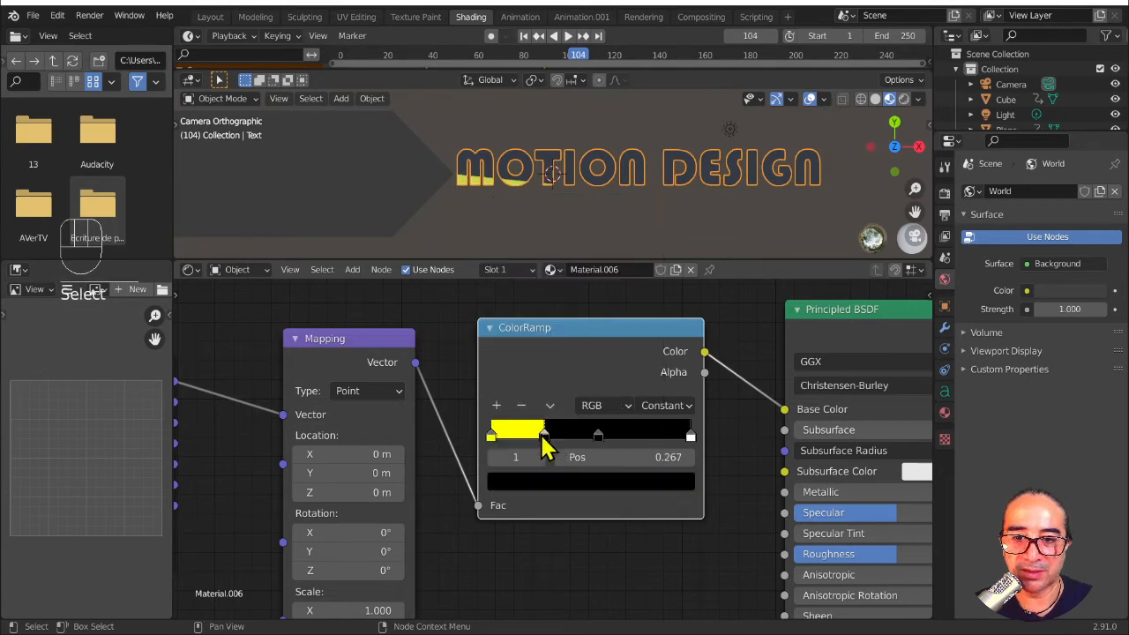
Step: Colour the ColorRamp's second stop red (H 0.007, S 1.000, V 1.000)
{"action": "left_click", "coordinate": [498, 486]}
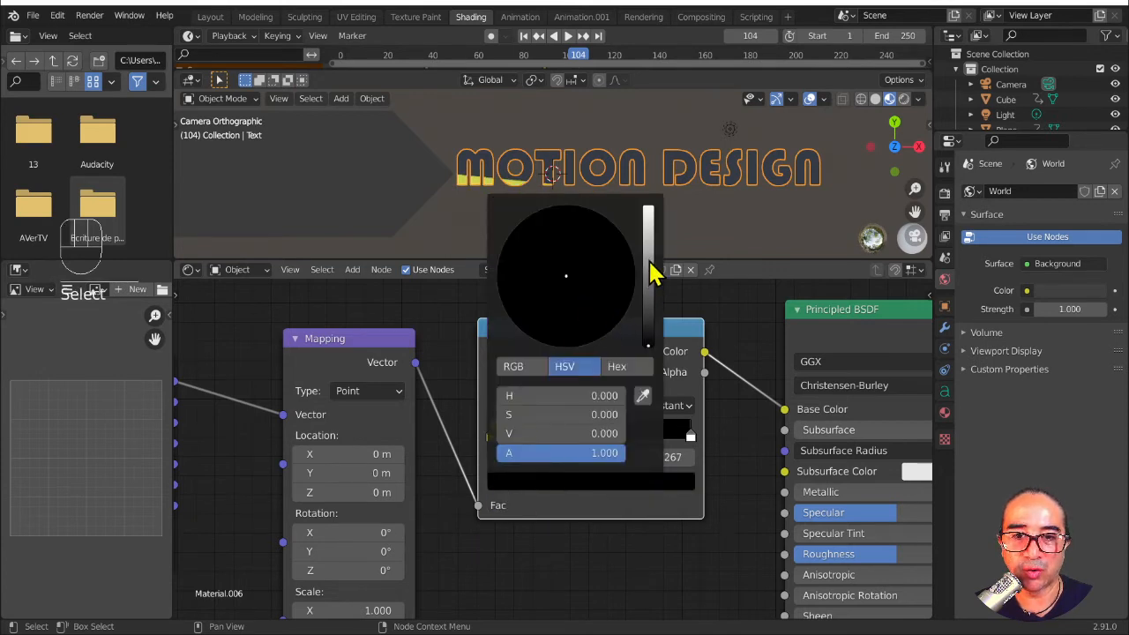
{"action": "left_click_drag", "start_coordinate": [650, 243], "coordinate": [648, 207]}
{"action": "left_click", "coordinate": [547, 333]}
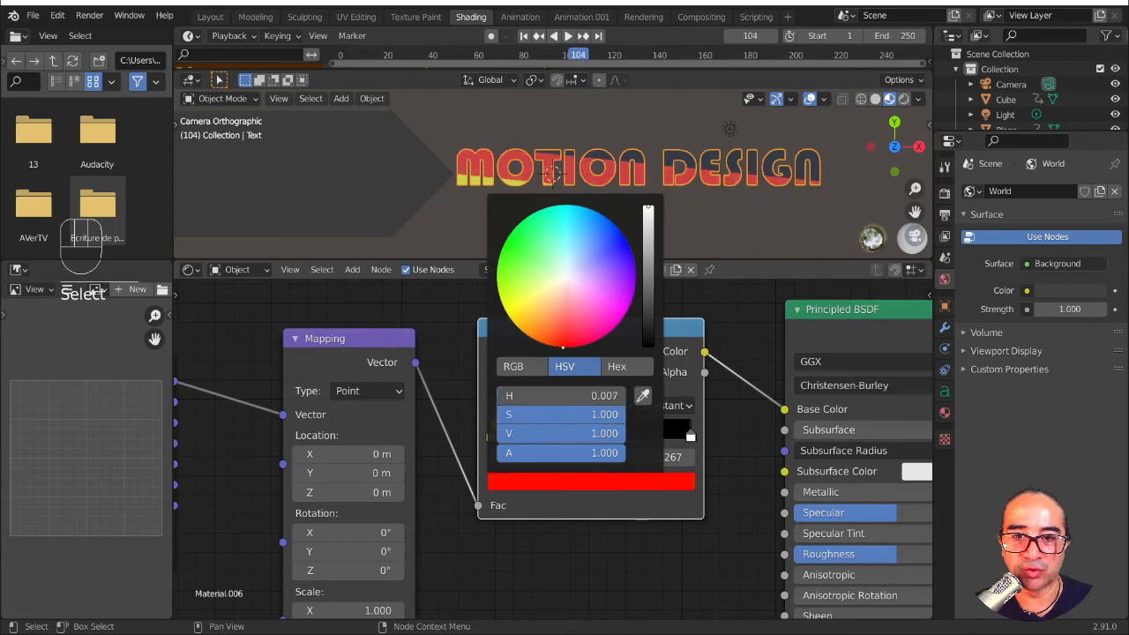
Step: Colour the ColorRamp's third stop, at position 0.538, hot pink (H 0.878, S 1.000, V 1.000)
{"action": "left_click", "coordinate": [598, 435]}
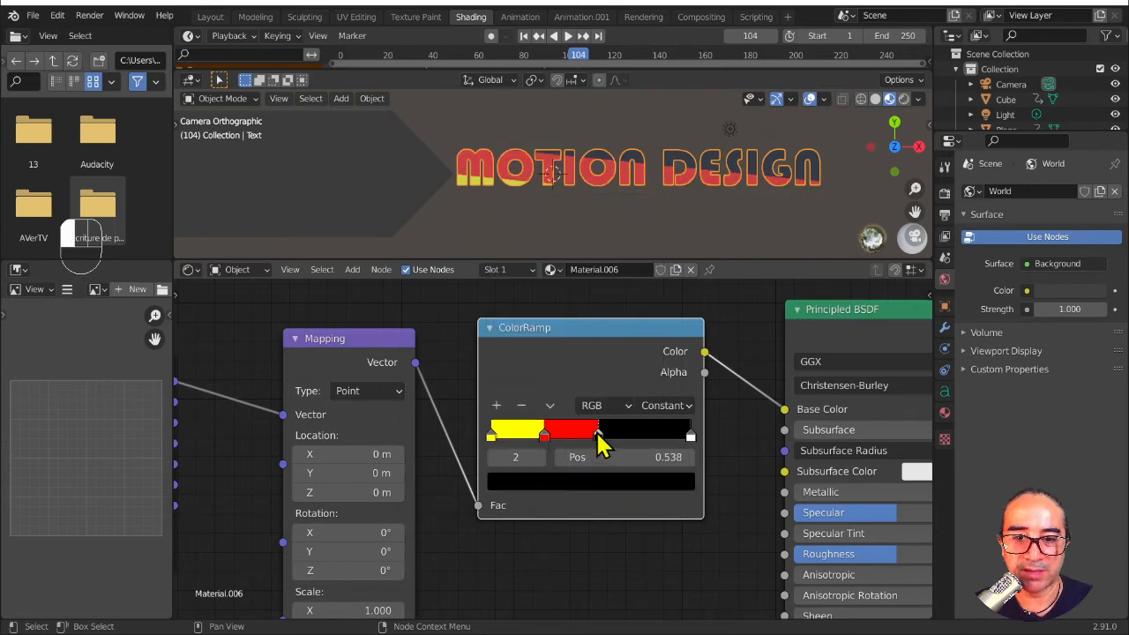
{"action": "left_click", "coordinate": [504, 485]}
{"action": "left_click_drag", "start_coordinate": [653, 280], "coordinate": [648, 206]}
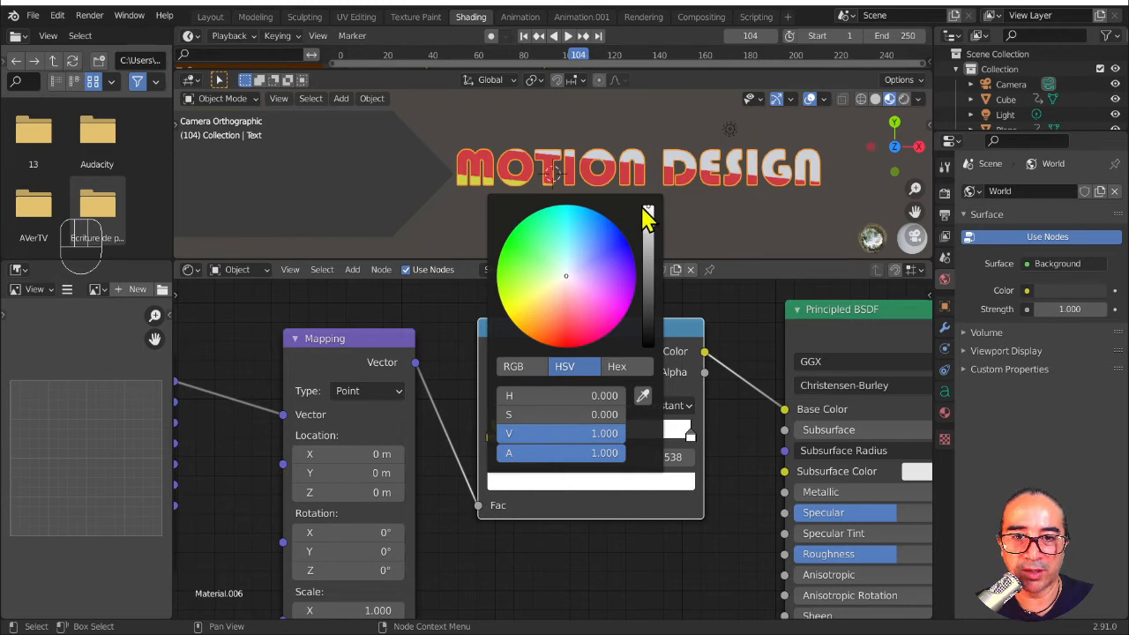
{"action": "left_click_drag", "start_coordinate": [582, 276], "coordinate": [611, 331]}
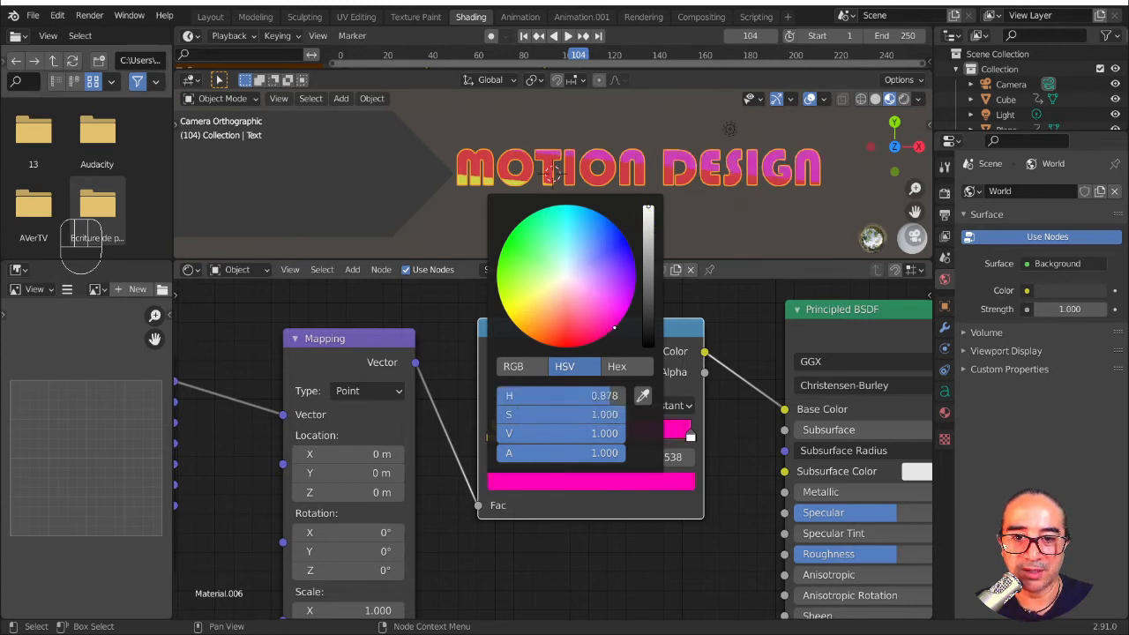
Step: Move the ColorRamp's white stop to position 0.810 and add a violet-blue stop (H 0.711, S 1.000, V 1.000) at 0.686
{"action": "left_click_drag", "start_coordinate": [690, 433], "coordinate": [627, 448]}
{"action": "left_click", "coordinate": [495, 404]}
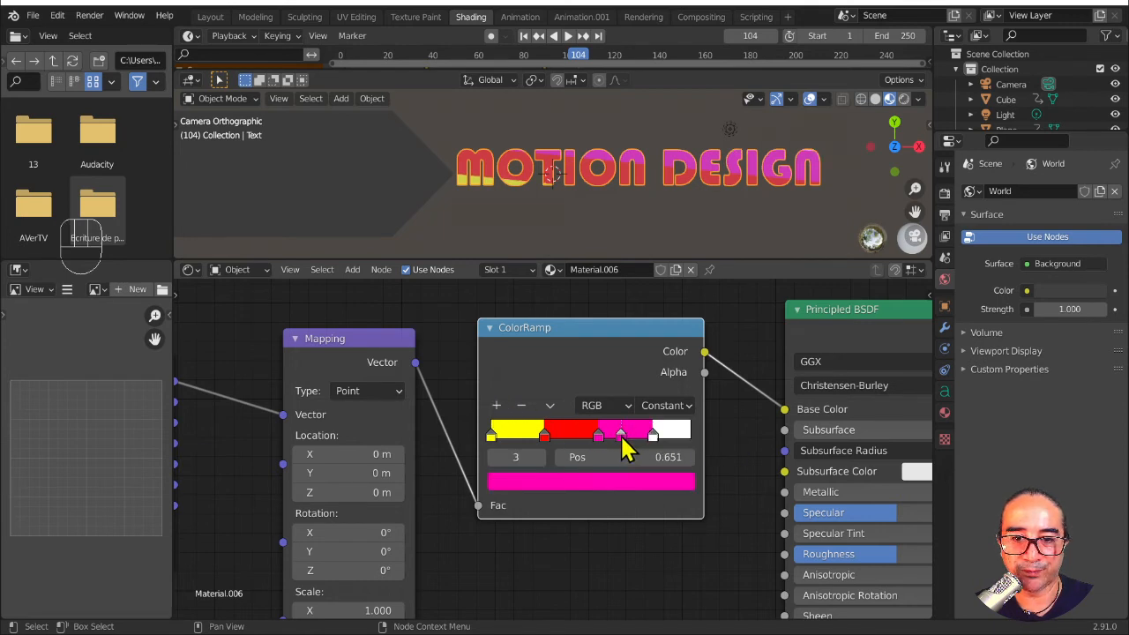
{"action": "left_click", "coordinate": [504, 496]}
{"action": "left_click_drag", "start_coordinate": [603, 282], "coordinate": [633, 259]}
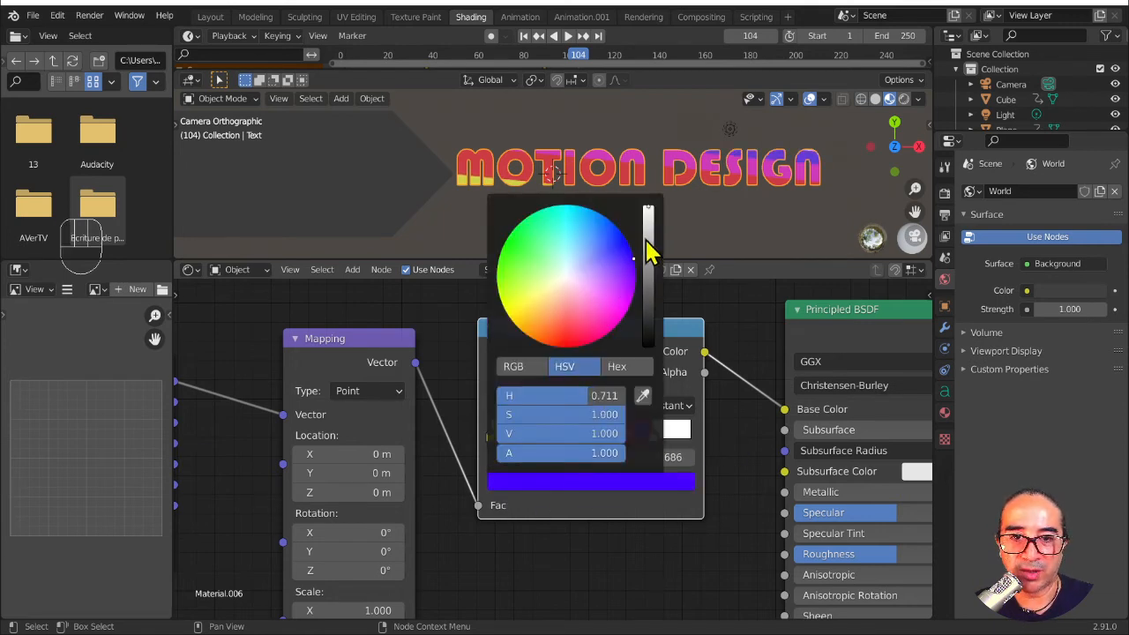
Step: Colour the ColorRamp's last stop light blue and move the red stop to position 0.224
{"action": "left_click", "coordinate": [653, 435]}
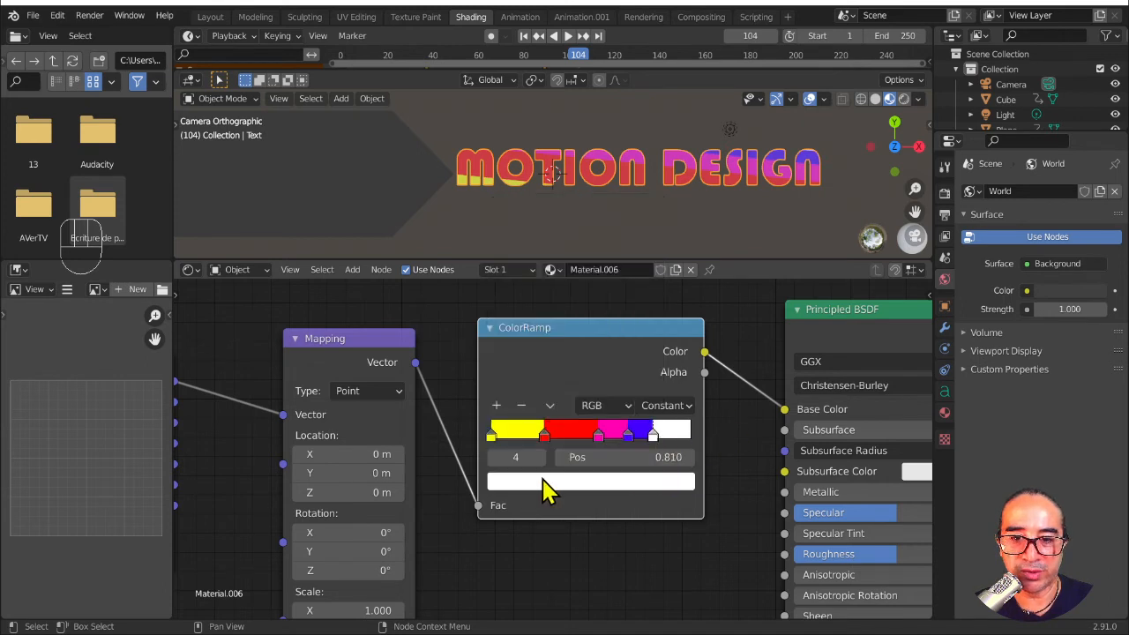
{"action": "left_click", "coordinate": [503, 483]}
{"action": "left_click", "coordinate": [595, 211]}
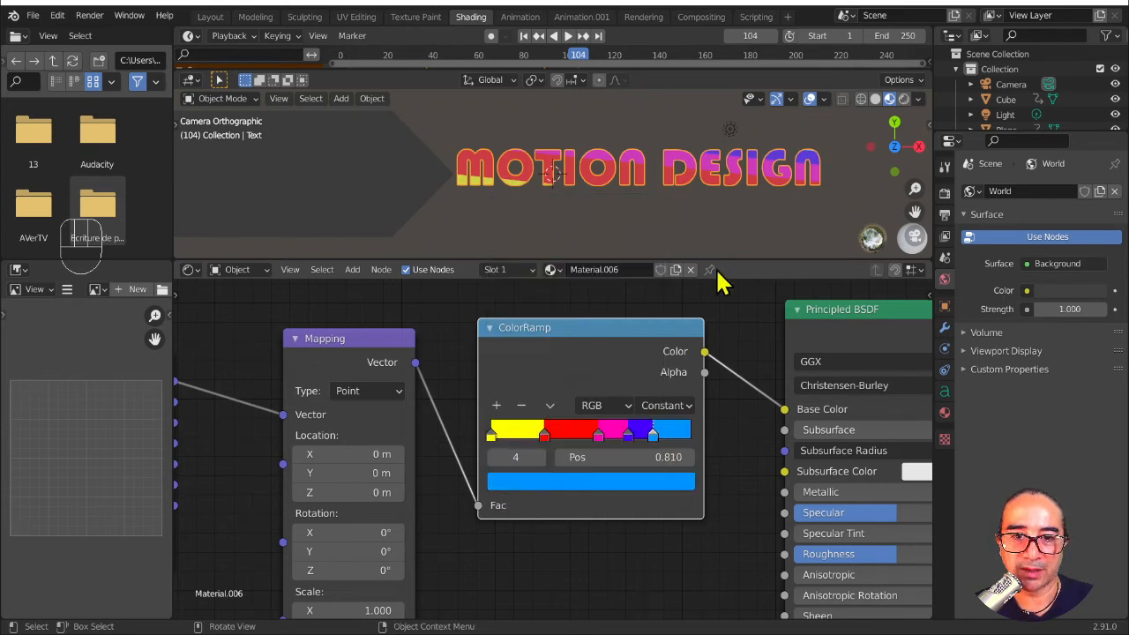
{"action": "left_click", "coordinate": [537, 435]}
{"action": "left_click_drag", "start_coordinate": [533, 434], "coordinate": [531, 434]}
Step: Set the Mapping node's Z rotation to 45° and its X location to 0.05 m
{"action": "middle_click_drag", "start_coordinate": [362, 521], "coordinate": [459, 423]}
{"action": "scroll", "coordinate": [379, 458], "scroll_direction": "down", "scroll_amount": 2}
{"action": "middle_click_drag", "start_coordinate": [379, 459], "coordinate": [389, 514]}
{"action": "scroll", "coordinate": [480, 499], "scroll_direction": "up", "scroll_amount": 2}
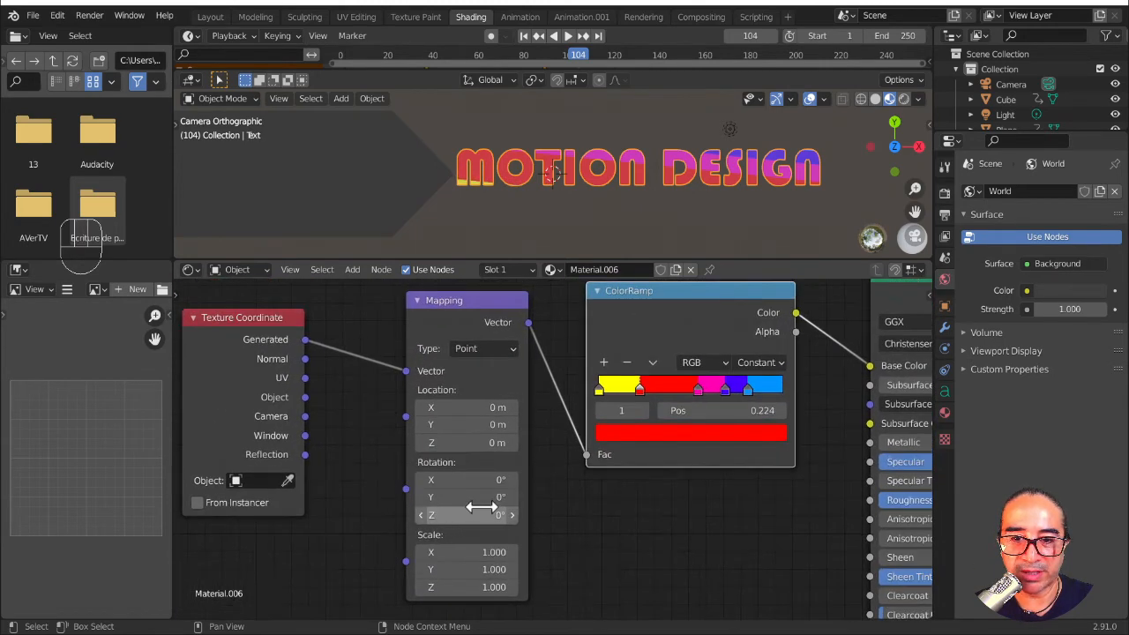
{"action": "left_click_drag", "start_coordinate": [477, 525], "coordinate": [474, 526]}
{"action": "left_click", "coordinate": [475, 525]}
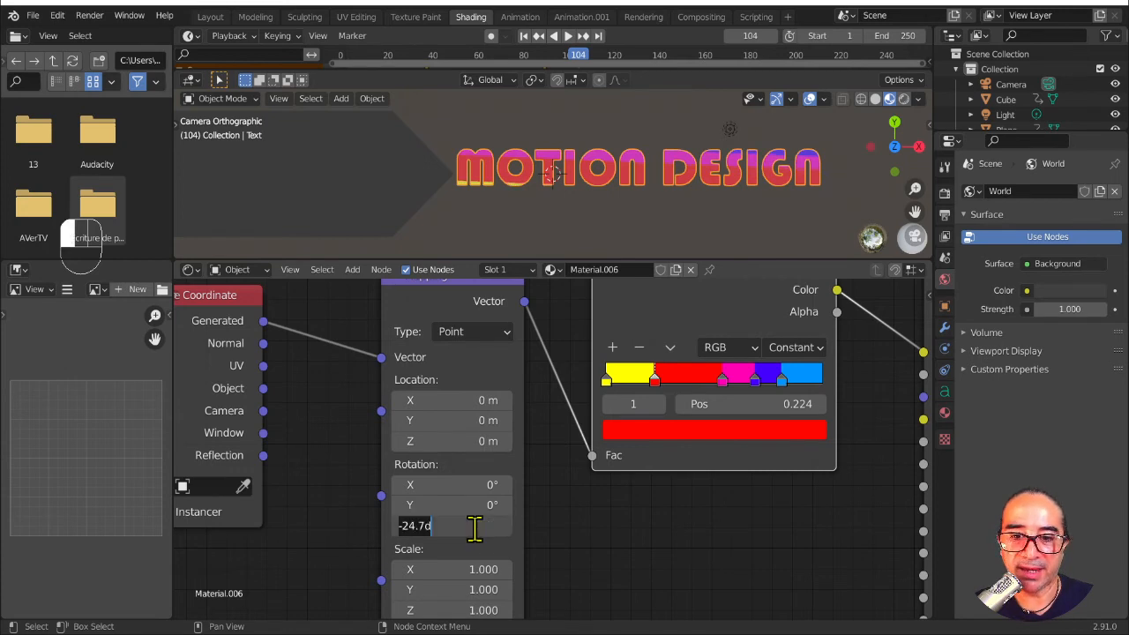
{"action": "type", "text": "45"}
{"action": "key", "text": "Return"}
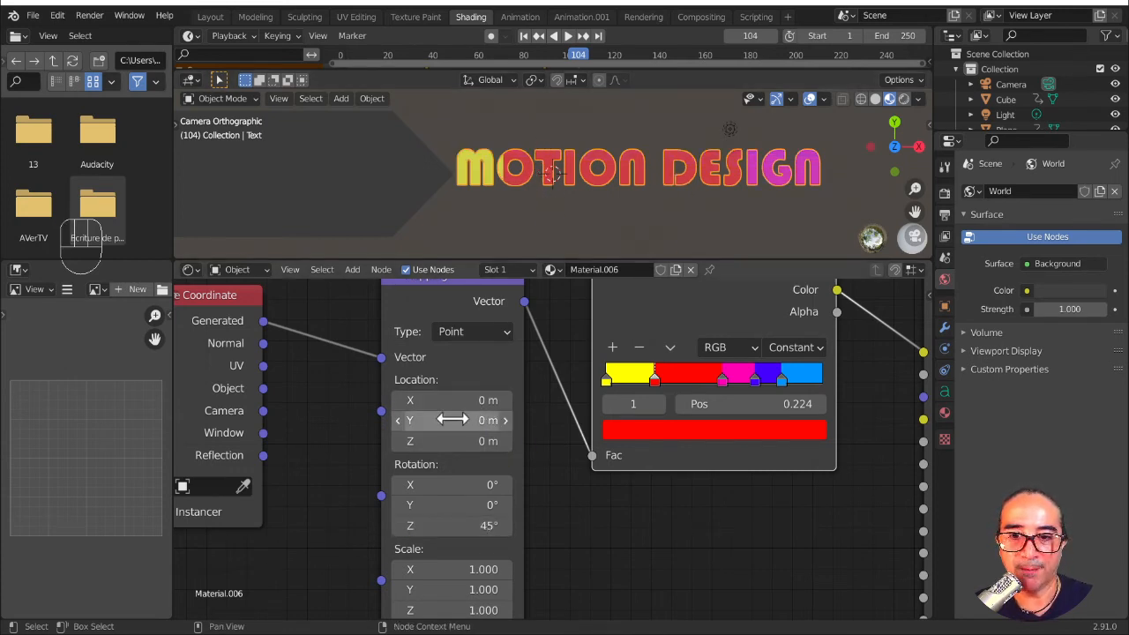
{"action": "mouse_move", "coordinate": [458, 402]}
{"action": "left_mouse_down"}
{"action": "mouse_move", "coordinate": [480, 402]}
{"action": "mouse_move", "coordinate": [411, 402]}
{"action": "mouse_move", "coordinate": [463, 402]}
{"action": "left_mouse_up"}
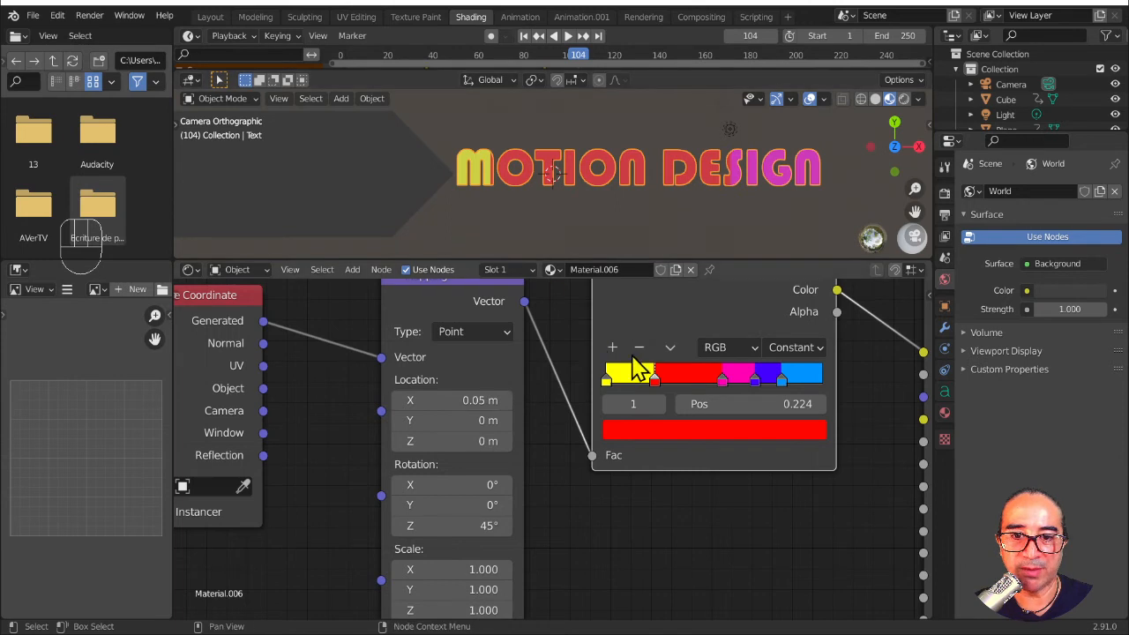
Step: Nudge the ColorRamp's red stop to position 0.228 and set the Mapping scale to X 1.600 and Z 1.180
{"action": "left_click_drag", "start_coordinate": [657, 385], "coordinate": [656, 383]}
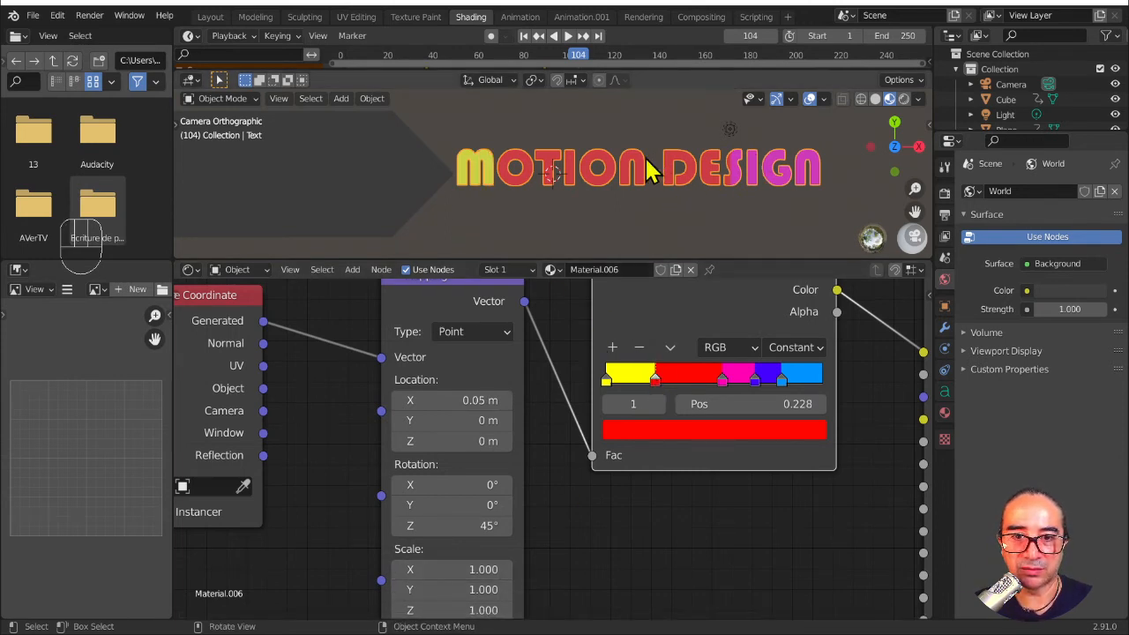
{"action": "middle_click_drag", "start_coordinate": [523, 483], "coordinate": [508, 420]}
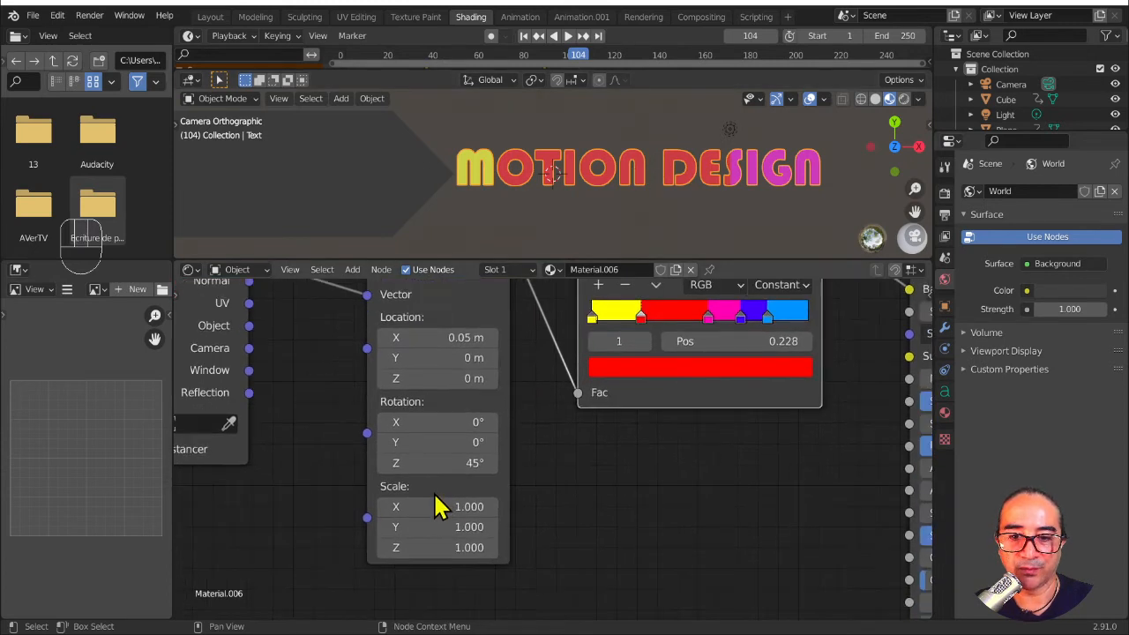
{"action": "mouse_move", "coordinate": [442, 506]}
{"action": "left_mouse_down"}
{"action": "mouse_move", "coordinate": [468, 506]}
{"action": "mouse_move", "coordinate": [442, 505]}
{"action": "mouse_move", "coordinate": [455, 506]}
{"action": "left_mouse_up"}
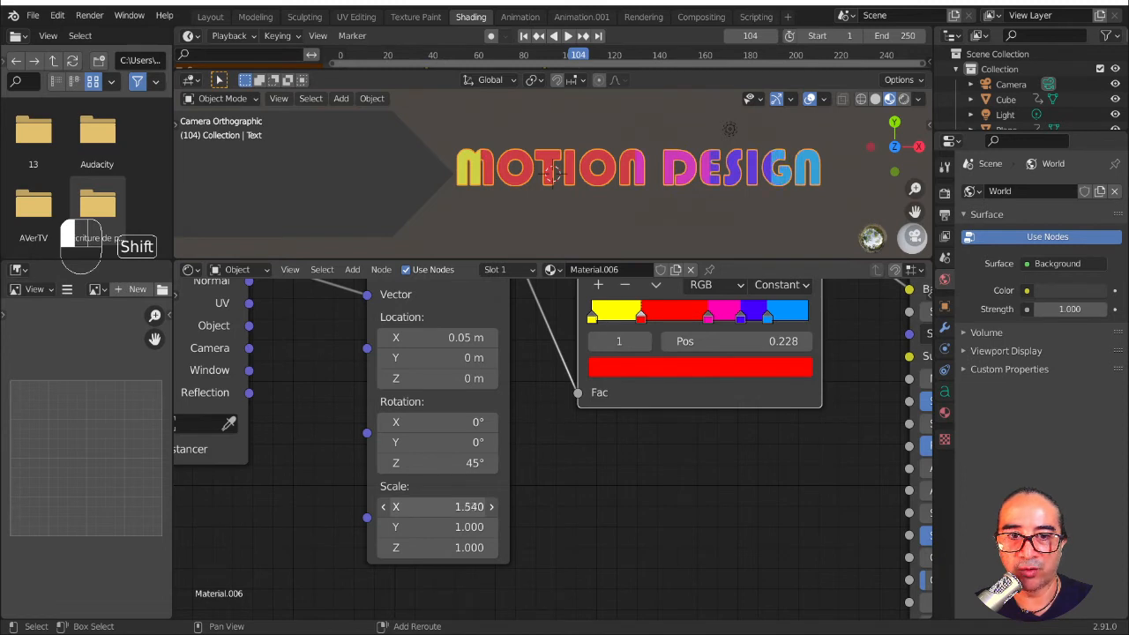
{"action": "middle_click_drag", "start_coordinate": [752, 181], "coordinate": [637, 190], "text": "shift"}
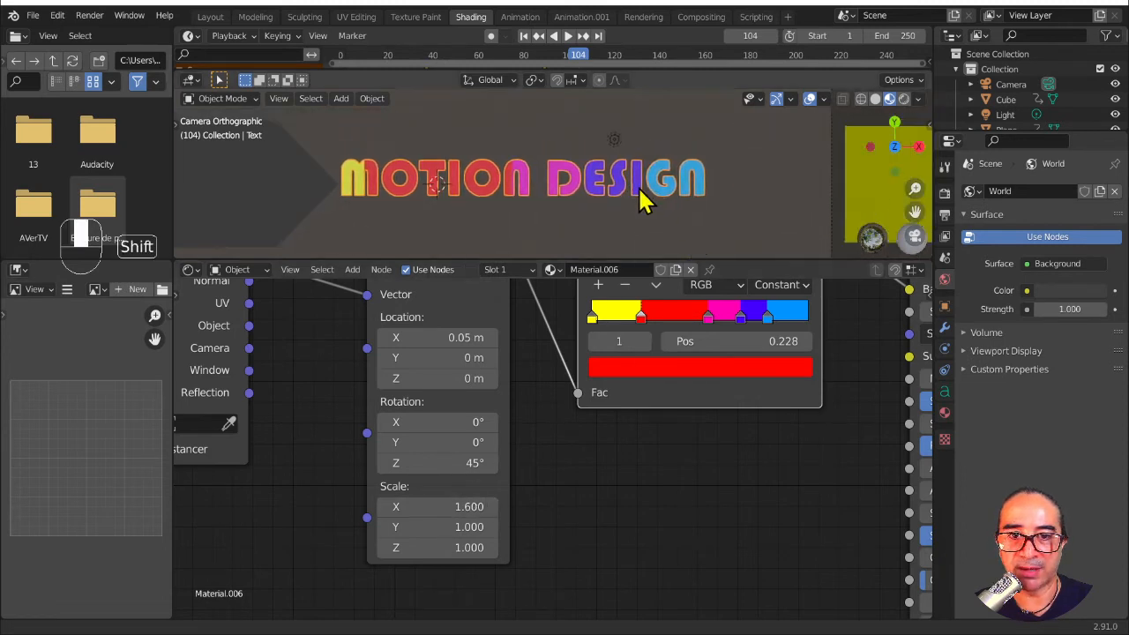
{"action": "scroll", "coordinate": [637, 189], "scroll_direction": "up", "scroll_amount": 3}
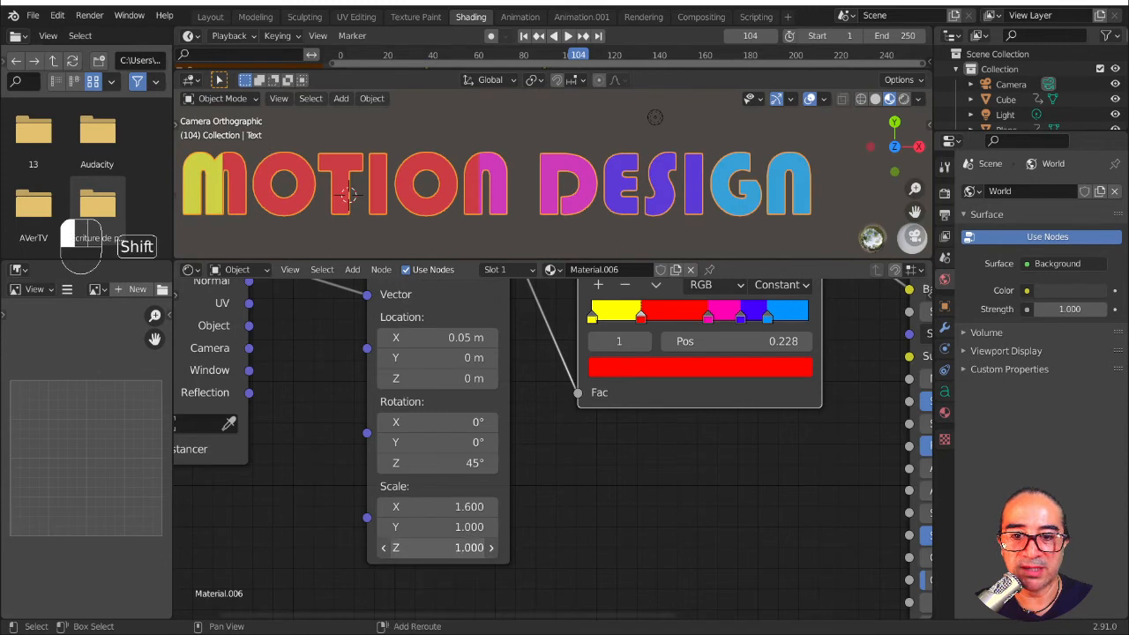
{"action": "left_click_drag", "start_coordinate": [438, 547], "coordinate": [450, 548], "text": "shift"}
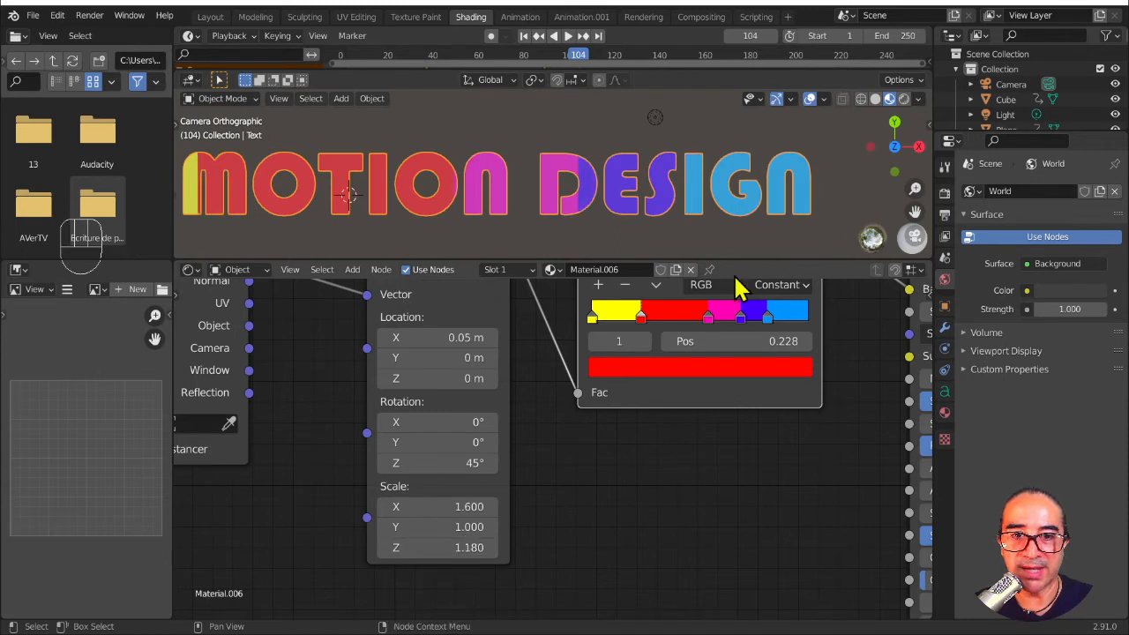
Step: Align the colour breaks with the title's letters by shifting the red stop, the pink stop to 0.452 and the violet-blue stop to 0.618
{"action": "left_click_drag", "start_coordinate": [746, 318], "coordinate": [671, 317]}
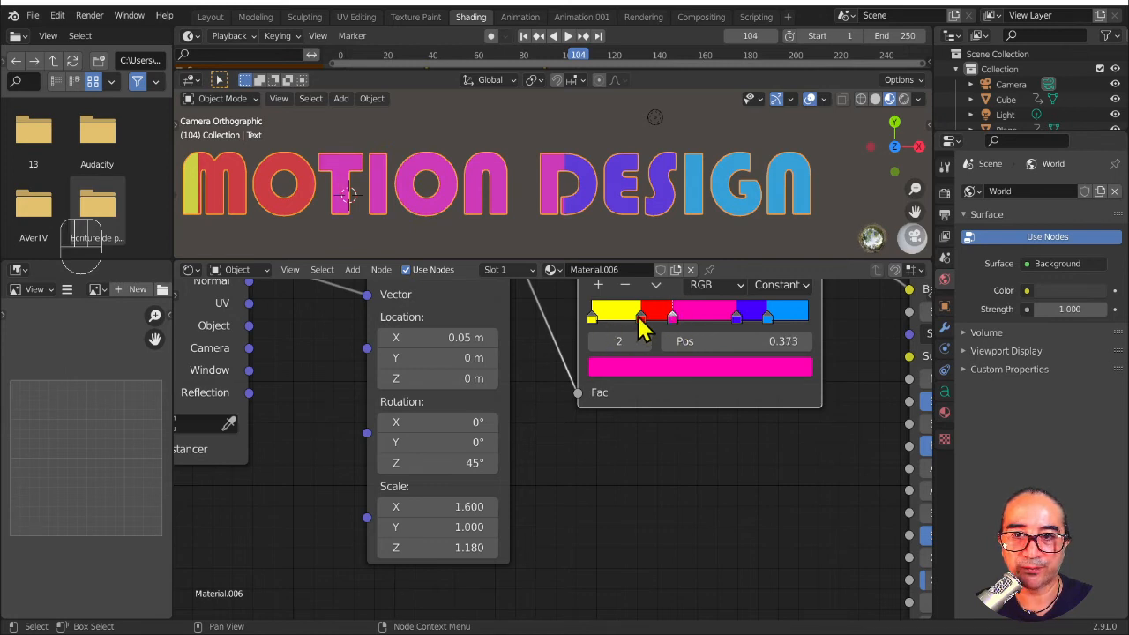
{"action": "left_click_drag", "start_coordinate": [641, 319], "coordinate": [694, 318]}
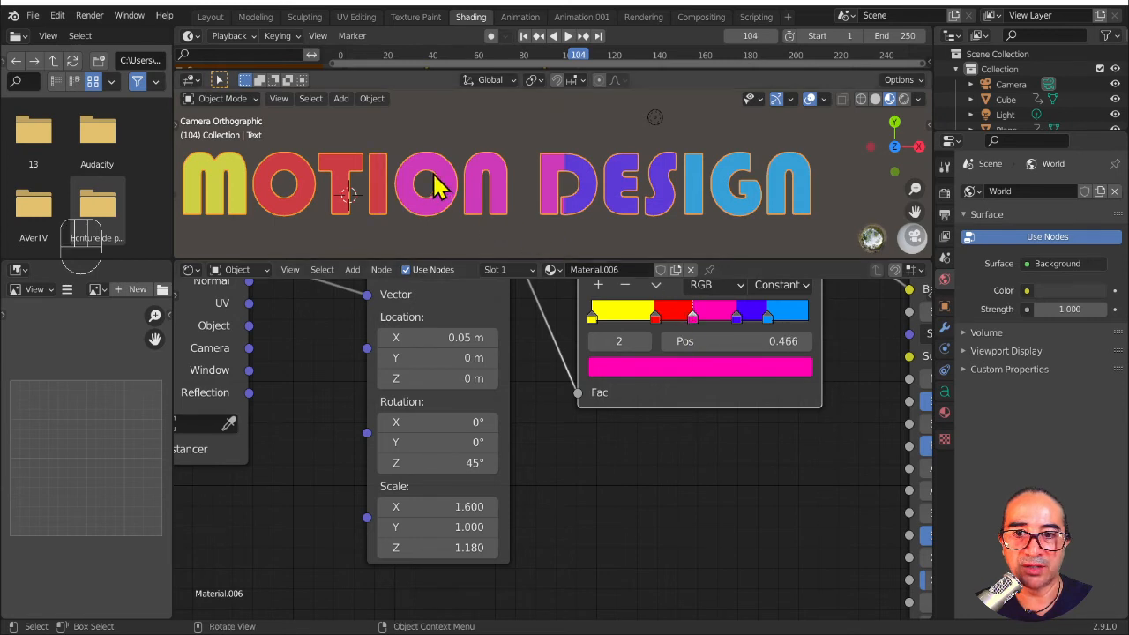
{"action": "scroll", "coordinate": [628, 176], "scroll_direction": "down", "scroll_amount": 2}
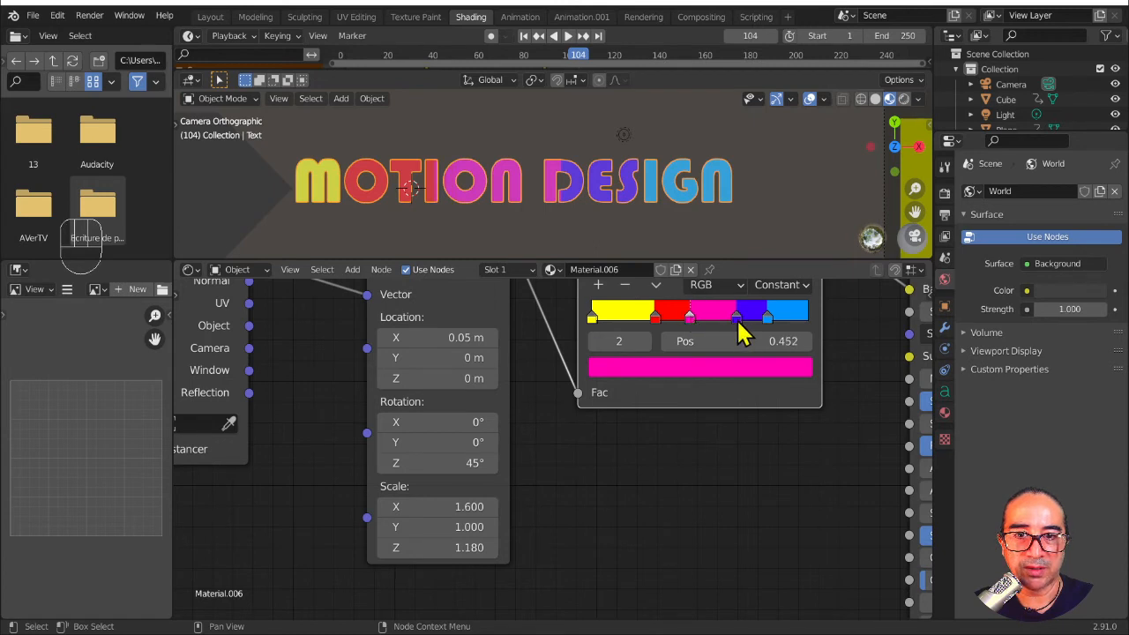
{"action": "mouse_move", "coordinate": [738, 321]}
{"action": "left_mouse_down"}
{"action": "mouse_move", "coordinate": [748, 331]}
{"action": "mouse_move", "coordinate": [726, 328]}
{"action": "left_mouse_up"}
{"action": "scroll", "coordinate": [640, 218], "scroll_direction": "down", "scroll_amount": 4}
{"action": "middle_click_drag", "start_coordinate": [560, 186], "coordinate": [535, 188], "text": "shift"}
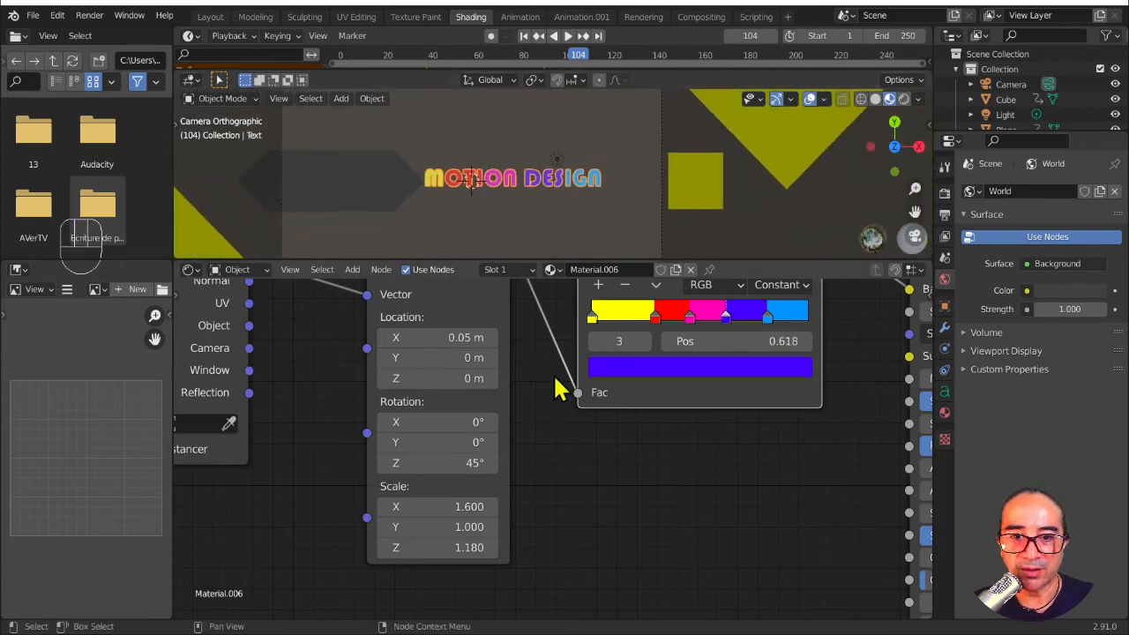
Step: Set the Principled BSDF's Roughness to 10 and its Specular to 0
{"action": "scroll", "coordinate": [519, 212], "scroll_direction": "up", "scroll_amount": 3}
{"action": "scroll", "coordinate": [587, 449], "scroll_direction": "down", "scroll_amount": 3}
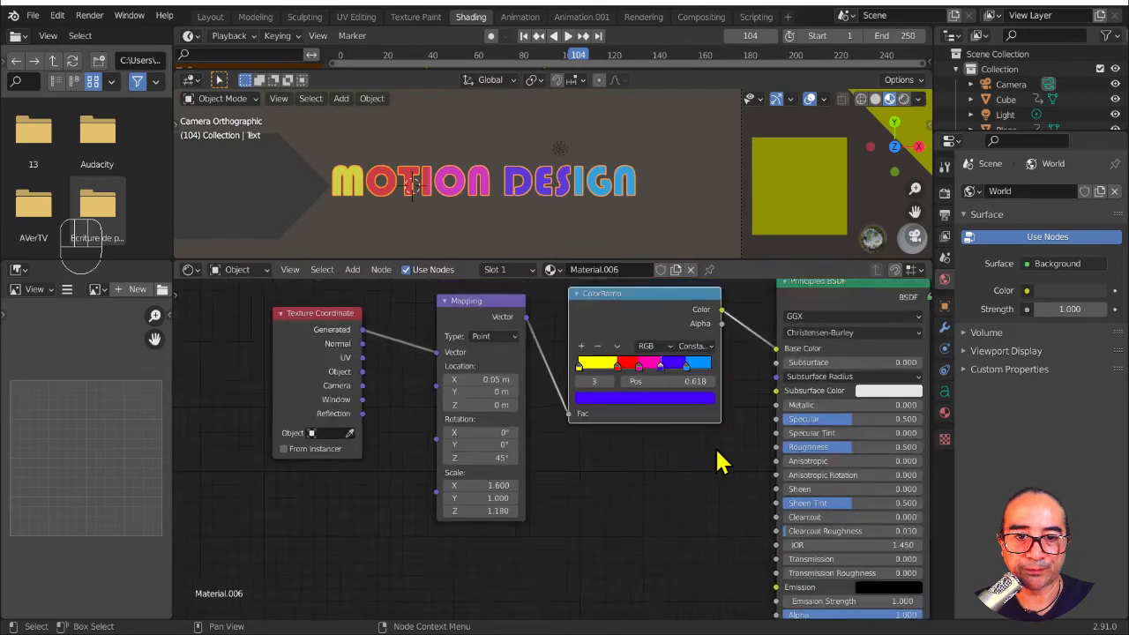
{"action": "scroll", "coordinate": [574, 428], "scroll_direction": "up", "scroll_amount": 7}
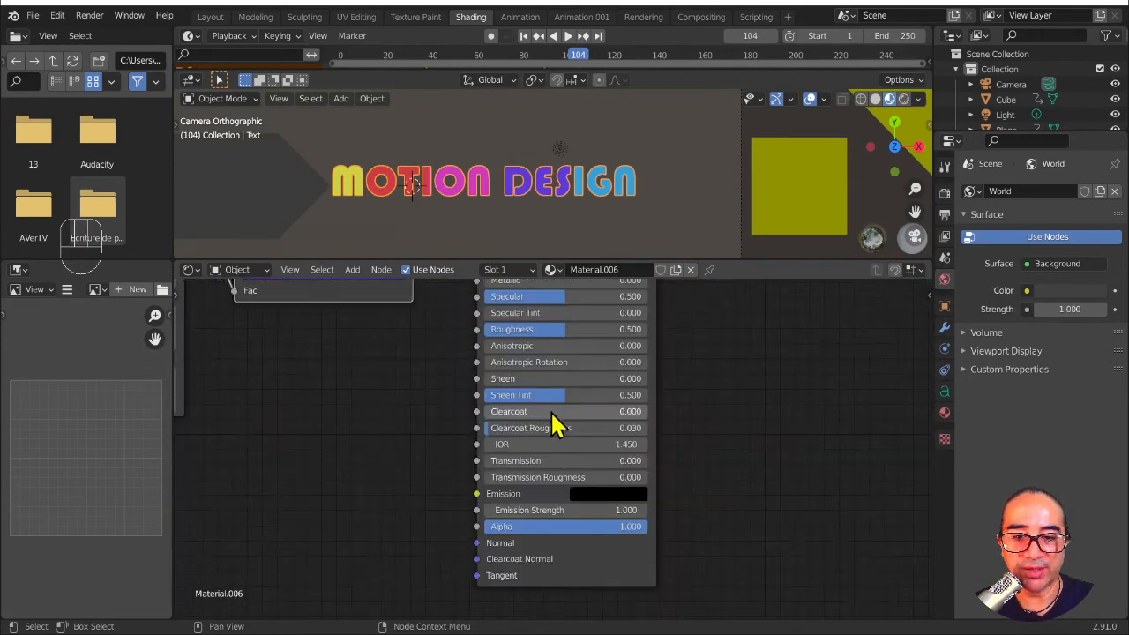
{"action": "middle_click_drag", "start_coordinate": [552, 381], "coordinate": [555, 521]}
{"action": "double_click", "coordinate": [562, 429]}
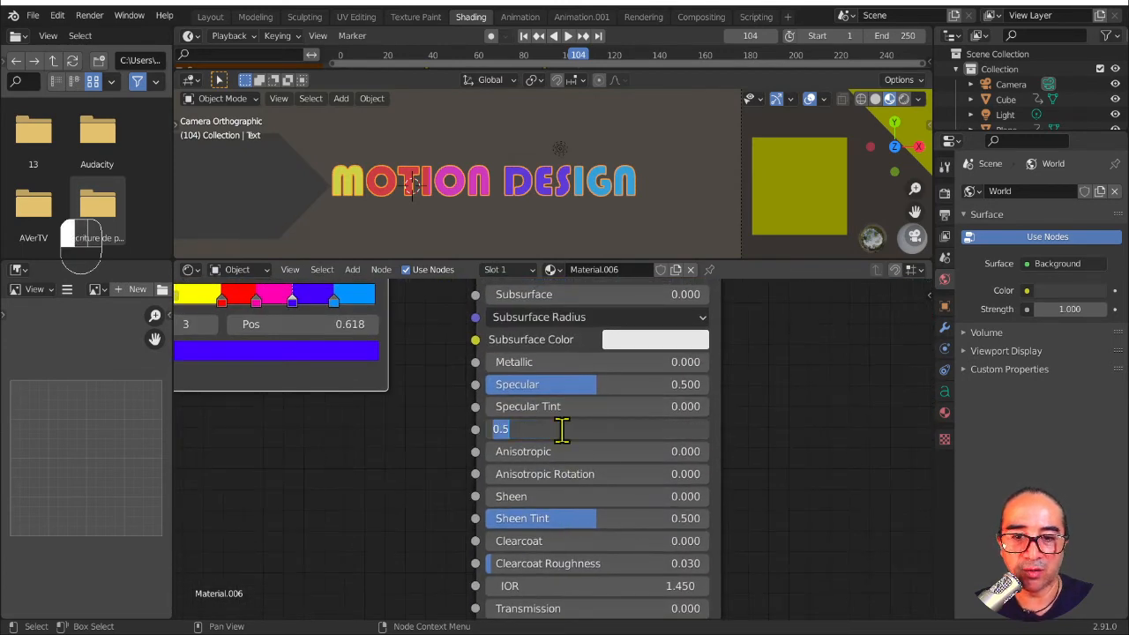
{"action": "type", "text": "10"}
{"action": "key", "text": "Return"}
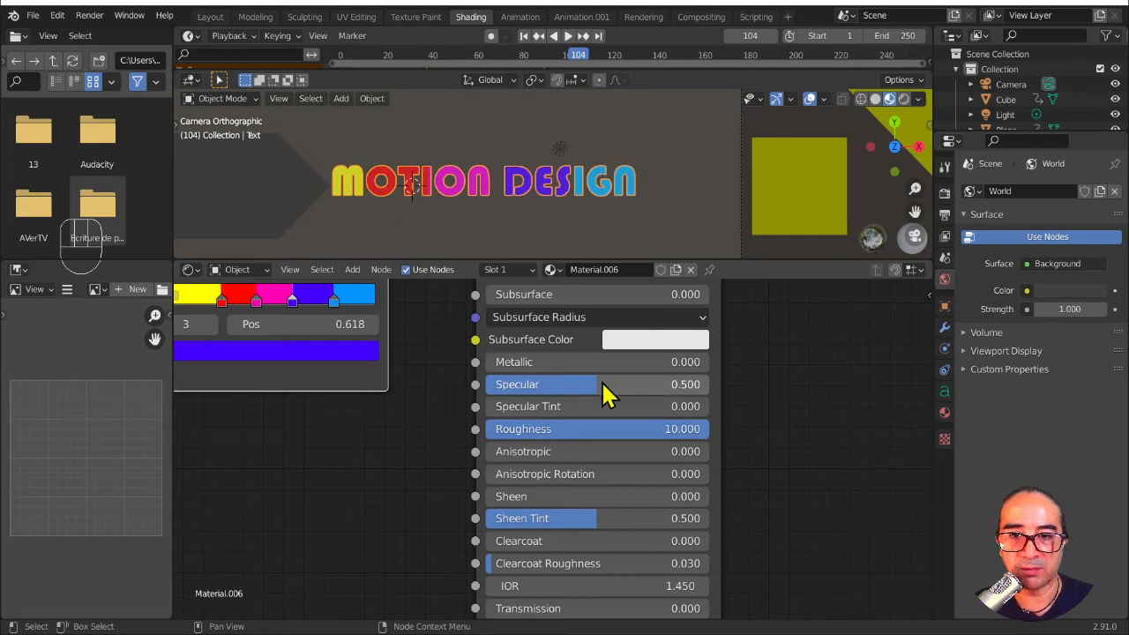
{"action": "key", "text": "BackSpace"}
Step: Switch the viewport to rendered shading and show the title's material properties
{"action": "scroll", "coordinate": [498, 228], "scroll_direction": "down", "scroll_amount": 2}
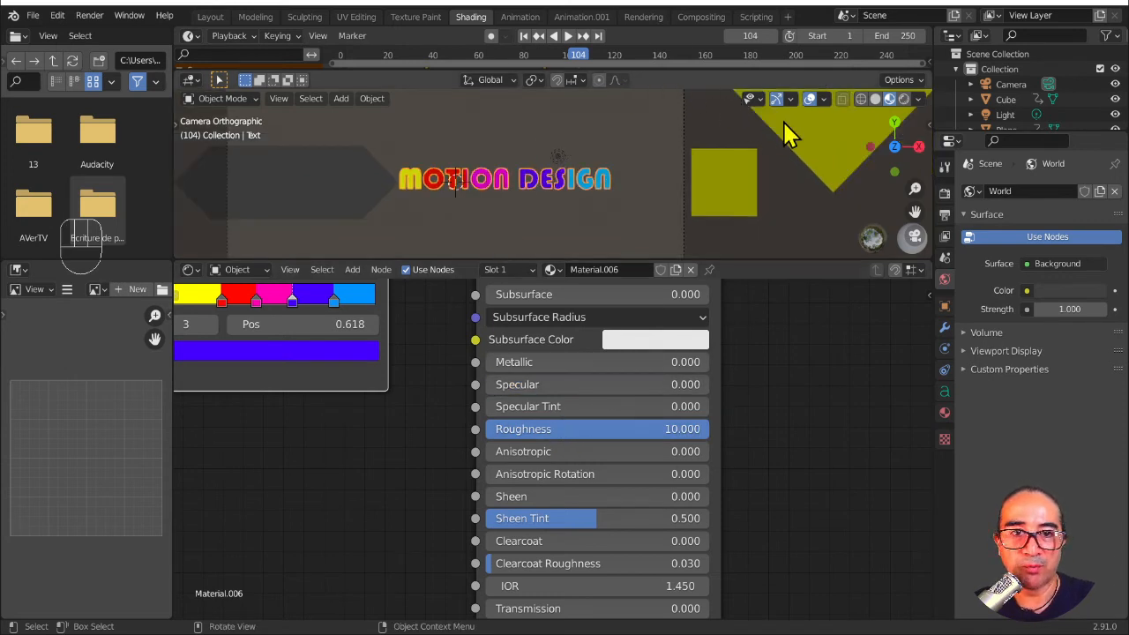
{"action": "left_click", "coordinate": [903, 99]}
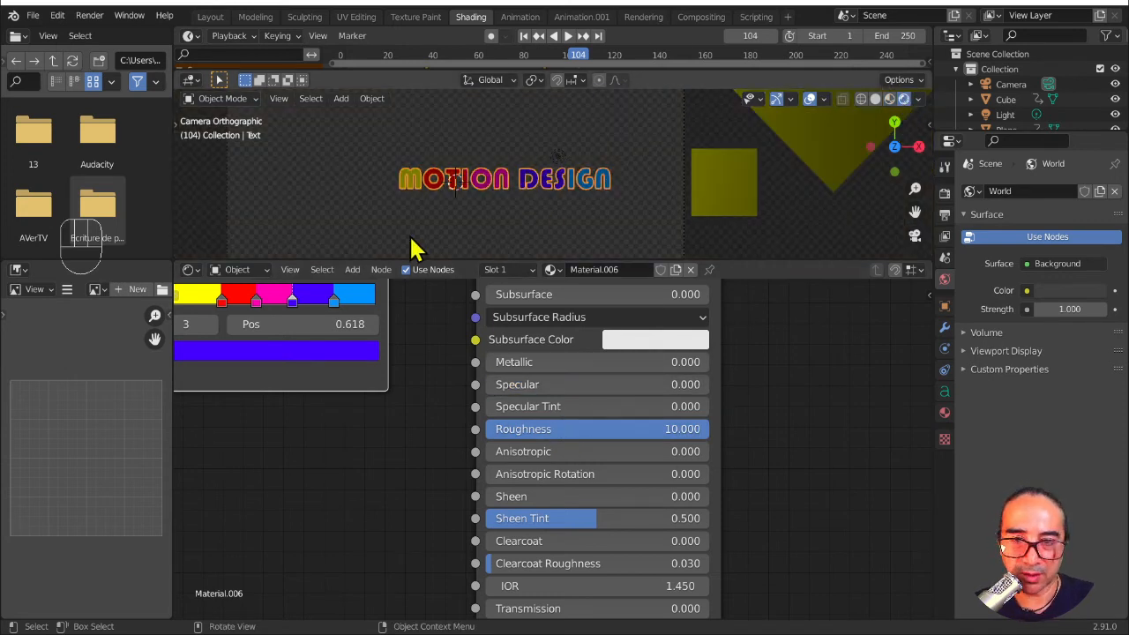
{"action": "left_click", "coordinate": [944, 413]}
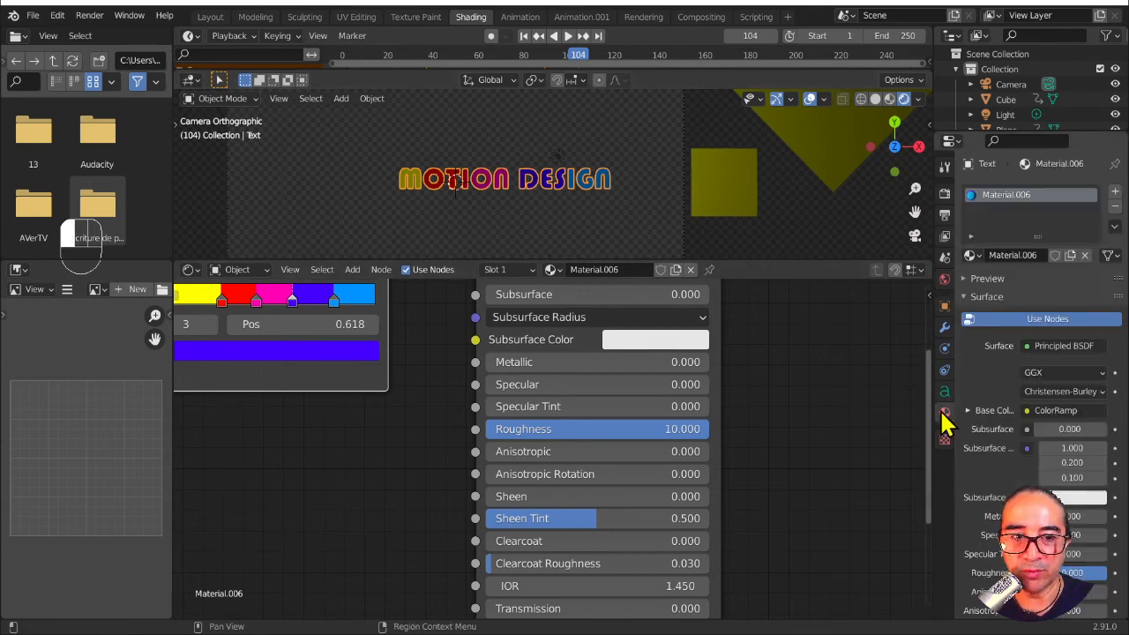
Step: Change the scene's Light from Point to Sun with a strength of 10, enlarging the object list
{"action": "left_click", "coordinate": [1002, 116]}
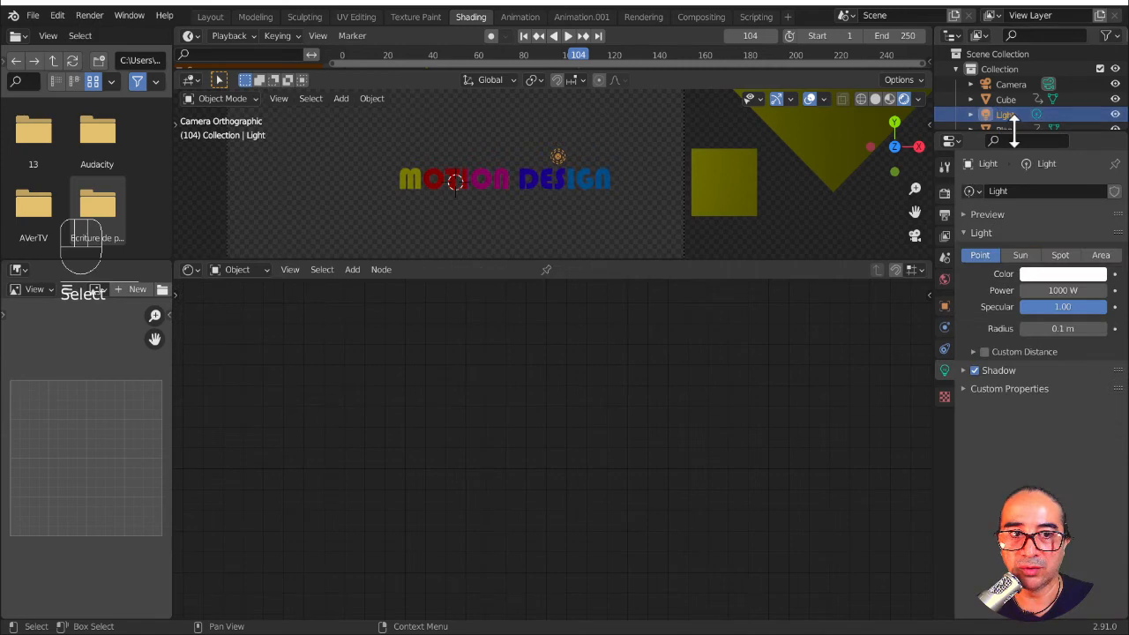
{"action": "left_click_drag", "start_coordinate": [1008, 132], "coordinate": [1023, 263]}
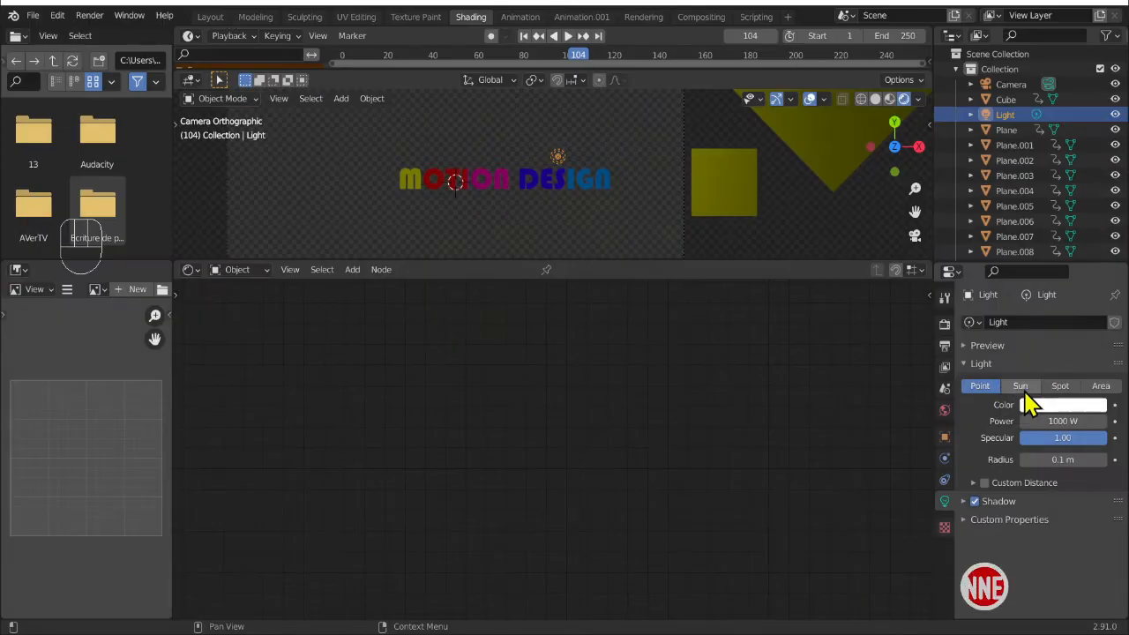
{"action": "left_click", "coordinate": [1018, 389]}
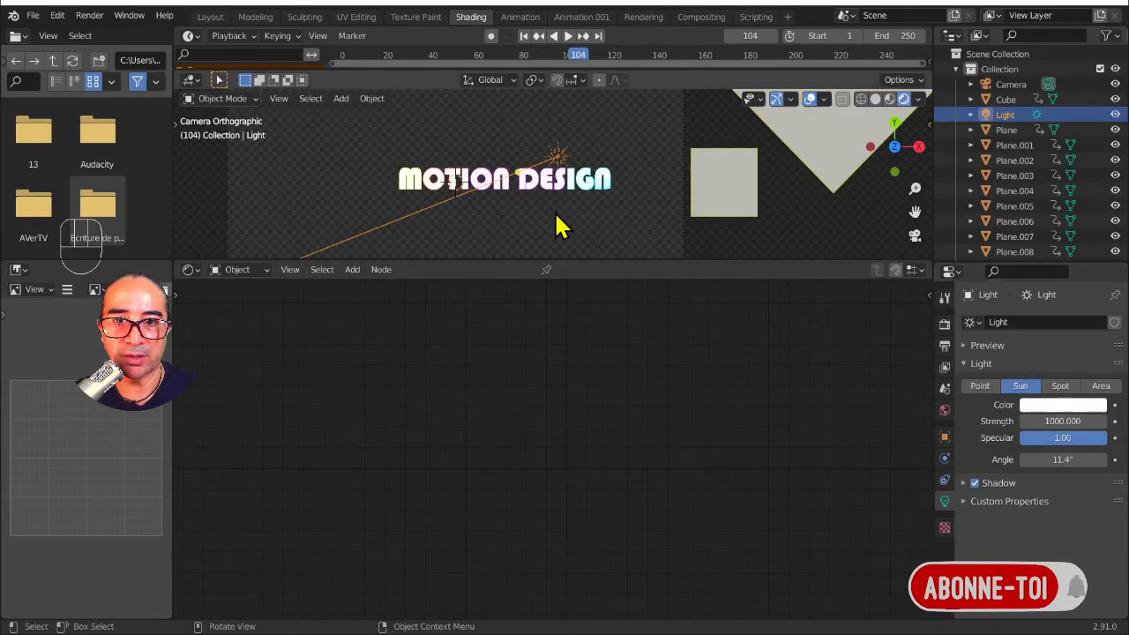
{"action": "left_click", "coordinate": [1061, 422]}
{"action": "type", "text": "10"}
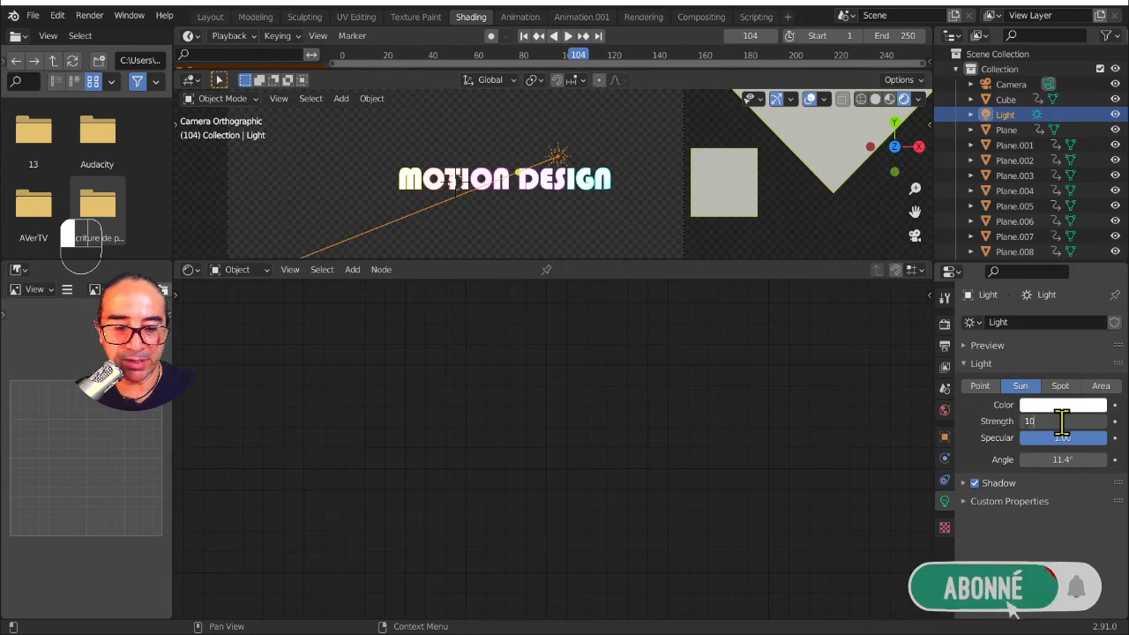
{"action": "key", "text": "Return"}
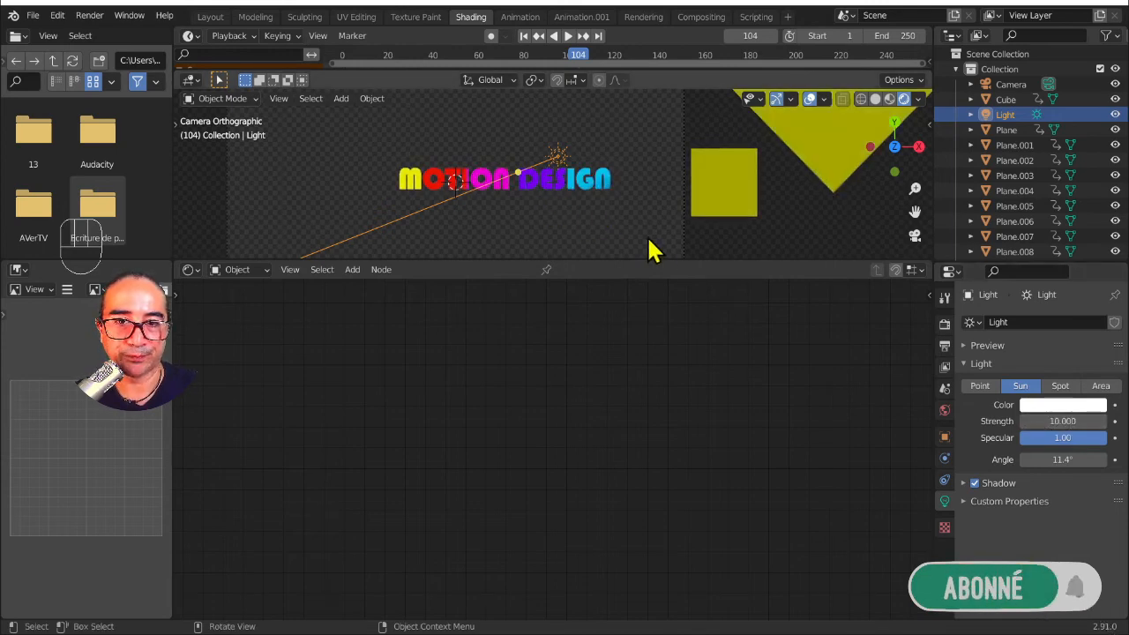
Step: Set the Sun light's strength to 20, rotate it freely to about X 10°, Y 2°, Z 106°, and preview the animation
{"action": "left_click", "coordinate": [1055, 421]}
{"action": "type", "text": "20"}
{"action": "key", "text": "Return"}
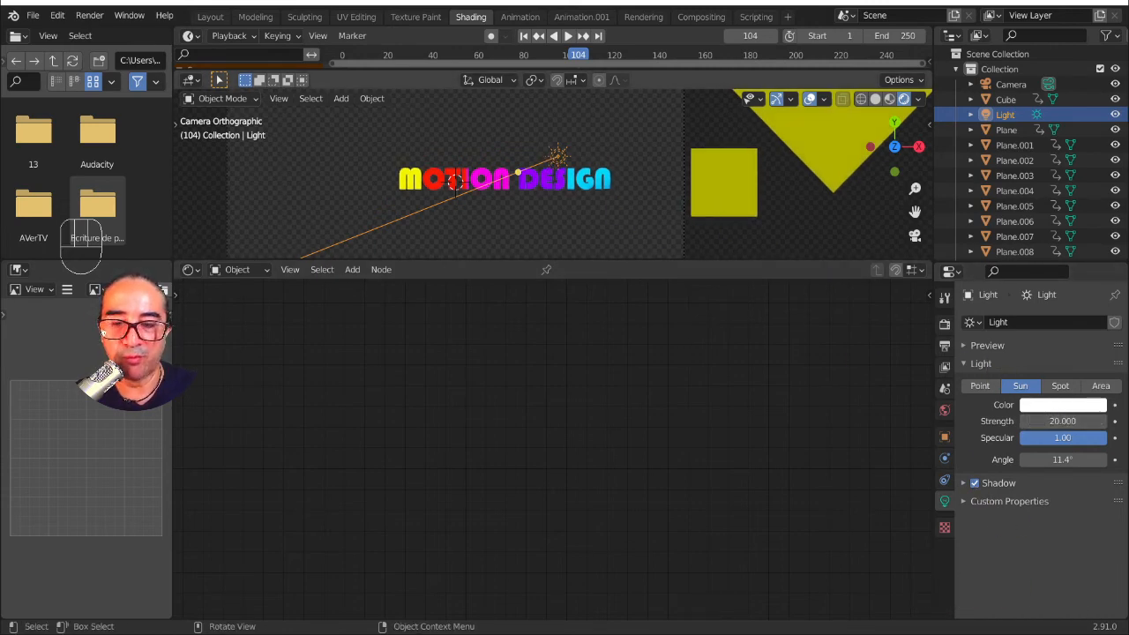
{"action": "key", "text": "r"}
{"action": "key", "text": "r"}
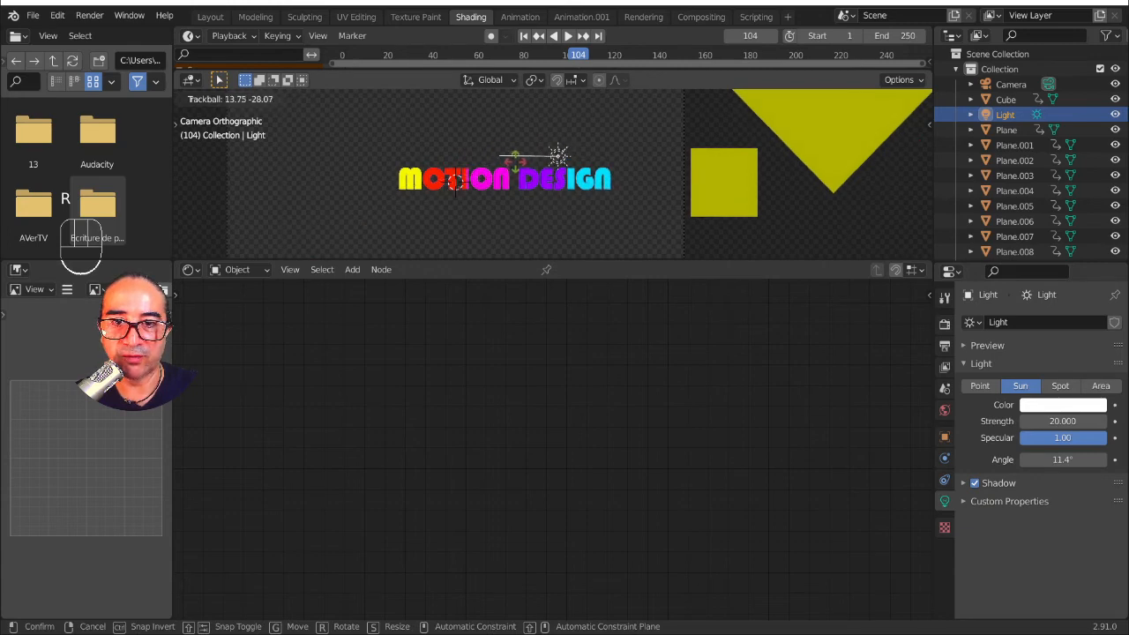
{"action": "key", "text": "space"}
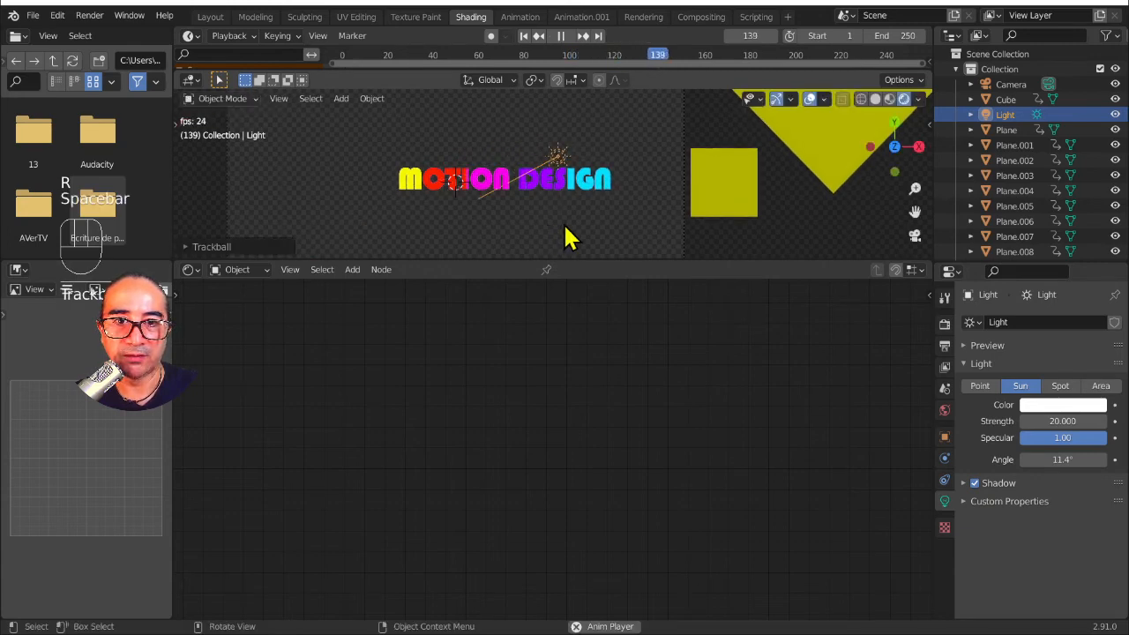
{"action": "scroll", "coordinate": [547, 234], "scroll_direction": "down", "scroll_amount": 3}
{"action": "key", "text": "space"}
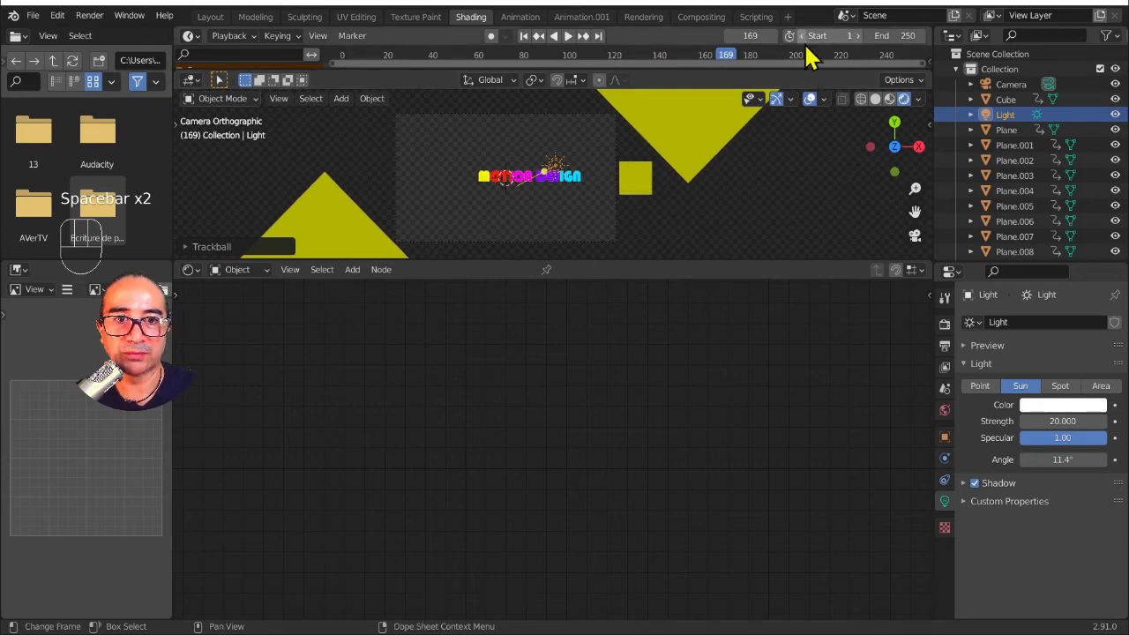
Step: Enlarge the timeline, find the frame where the title has settled, set the scene's end frame to 109 and preview the animation
{"action": "left_click_drag", "start_coordinate": [814, 70], "coordinate": [817, 123]}
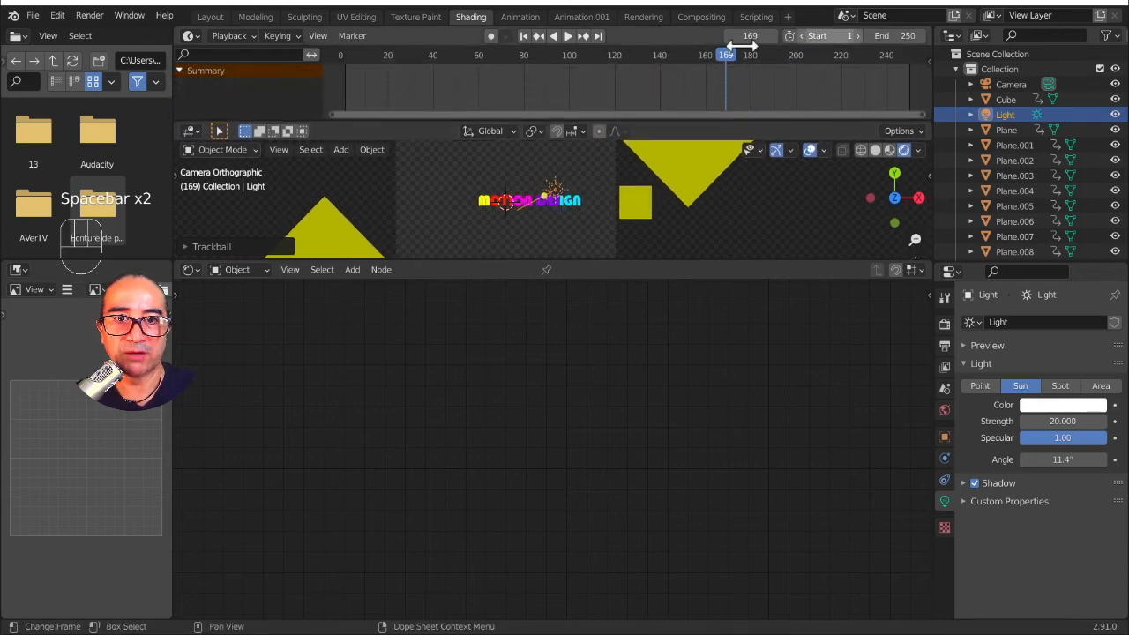
{"action": "left_click_drag", "start_coordinate": [732, 53], "coordinate": [537, 65]}
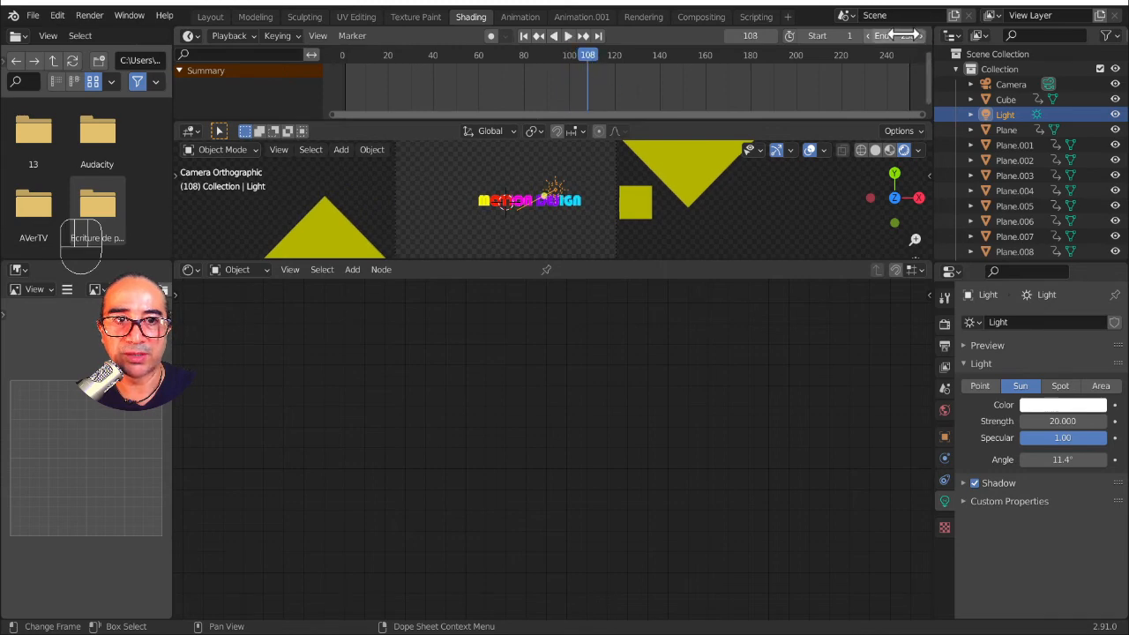
{"action": "key", "text": "Return"}
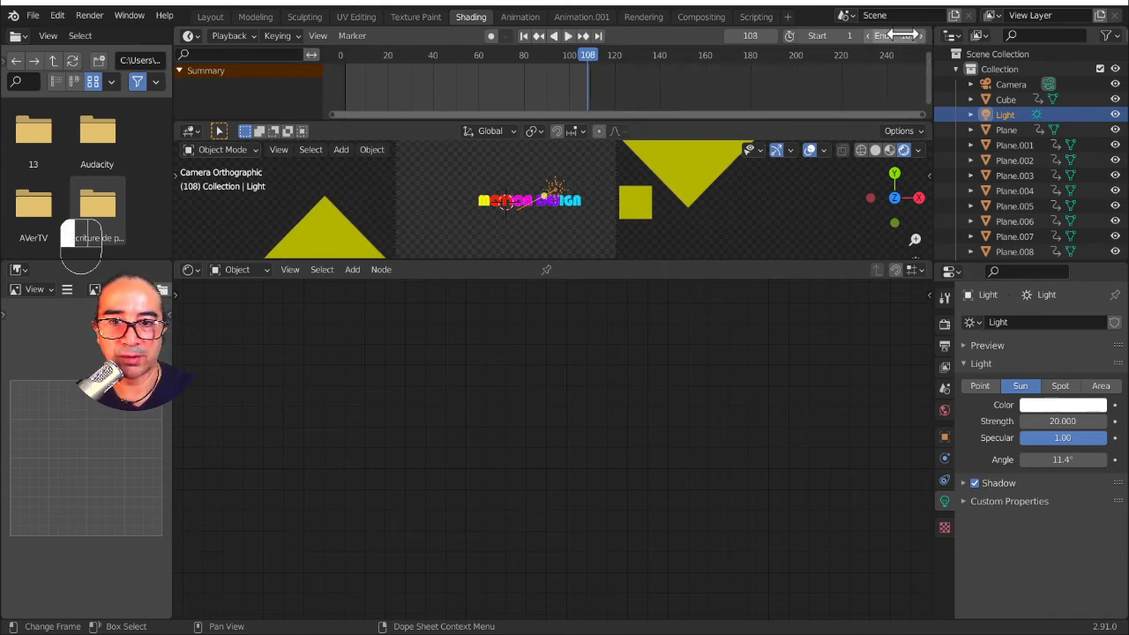
{"action": "key", "text": "space"}
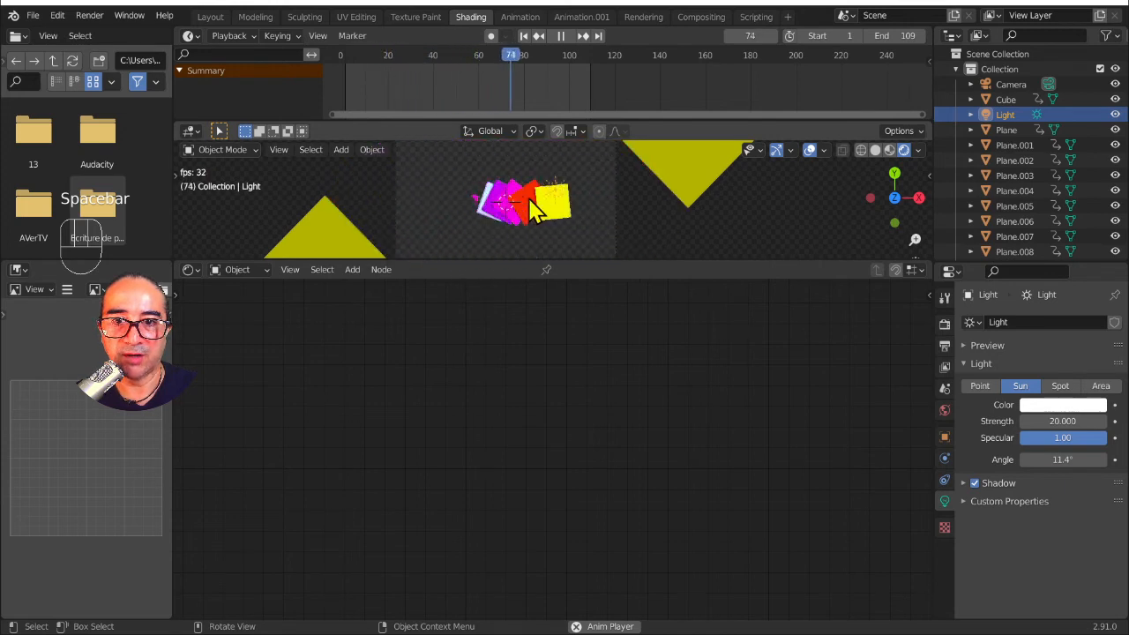
{"action": "key", "text": "space"}
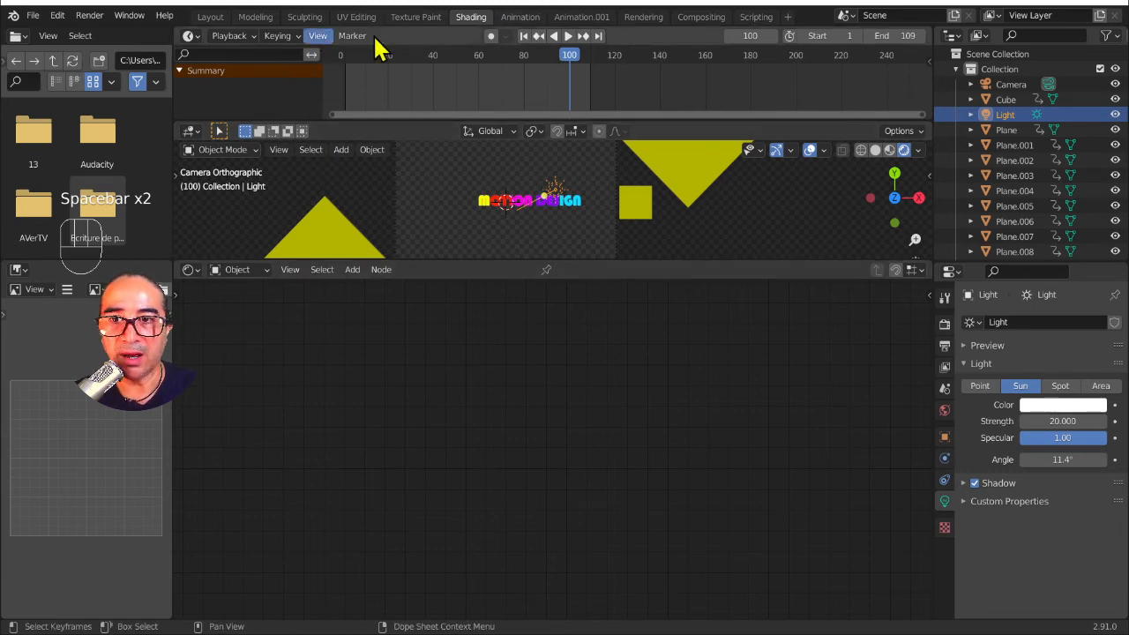
Step: Switch to the Animation.001 workspace, set the playback sync mode to Frame Dropping and play the animation
{"action": "left_click", "coordinate": [520, 18]}
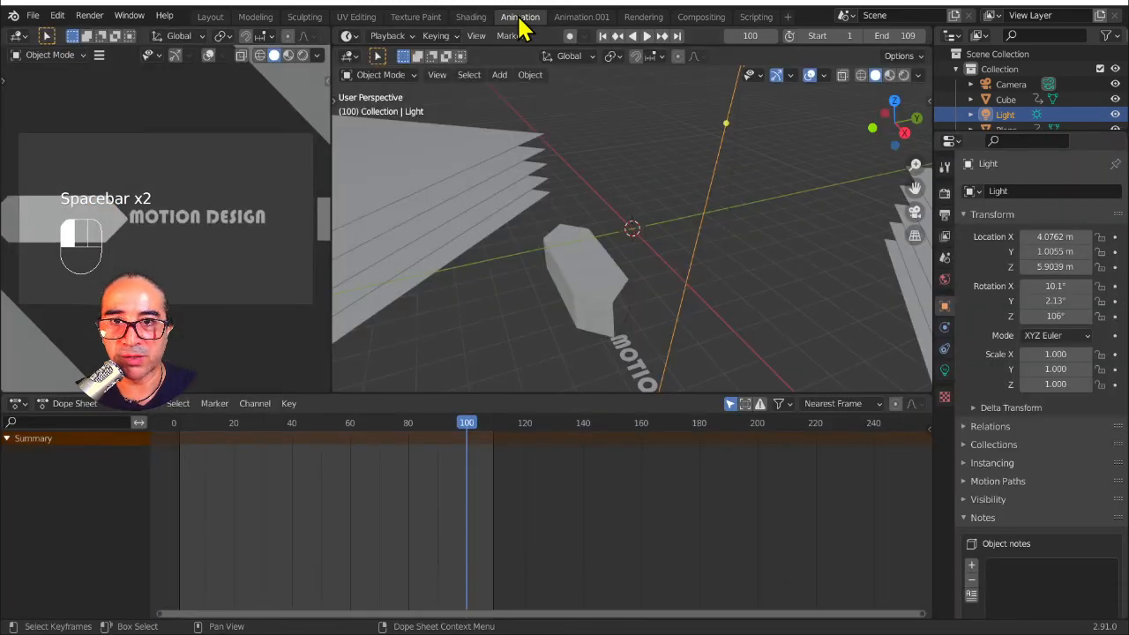
{"action": "left_click", "coordinate": [580, 17]}
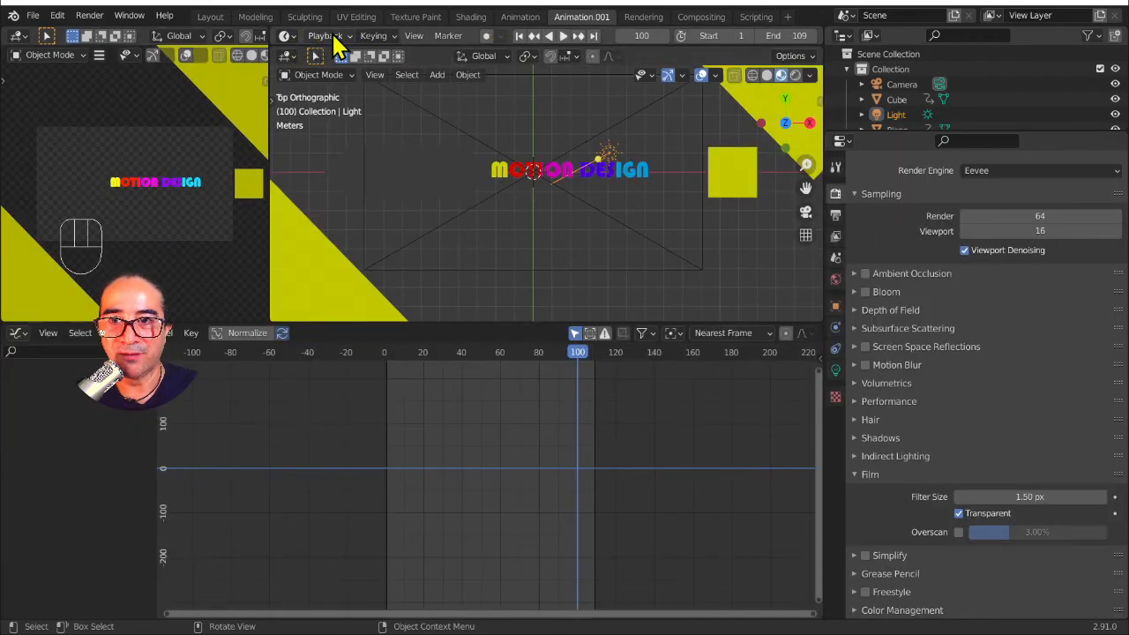
{"action": "left_click", "coordinate": [326, 37]}
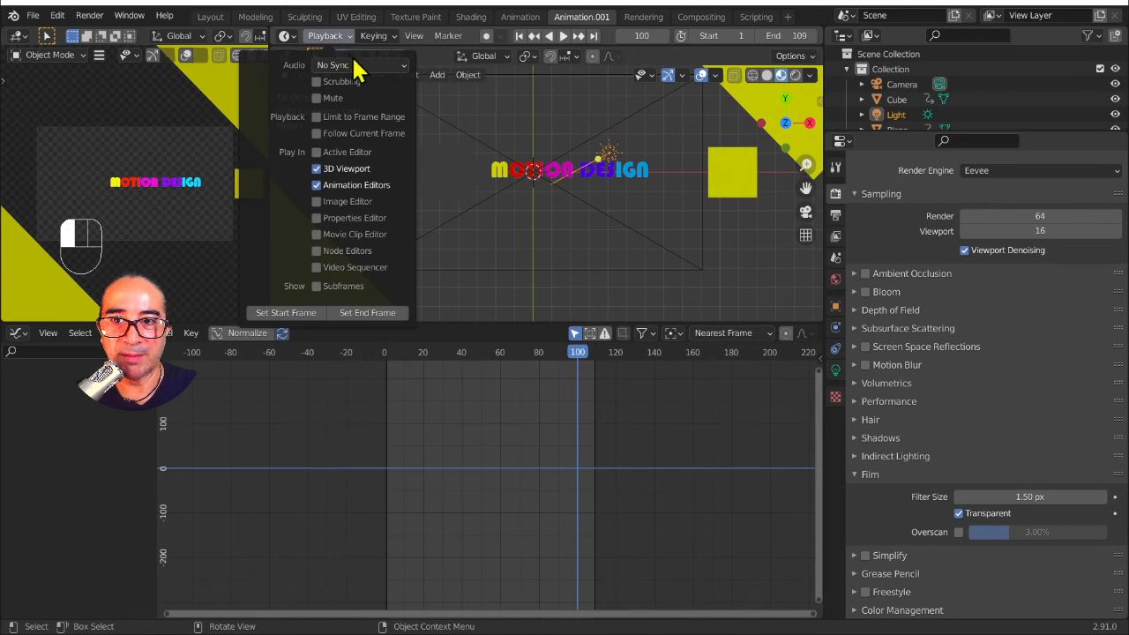
{"action": "left_click", "coordinate": [352, 69]}
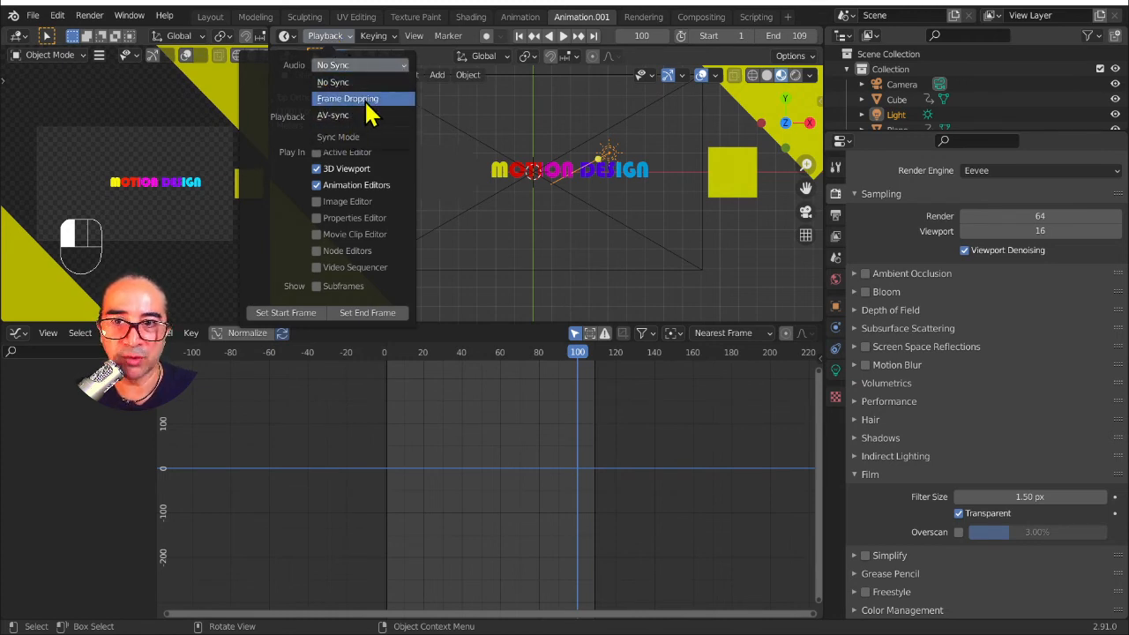
{"action": "left_click", "coordinate": [363, 100]}
{"action": "key", "text": "space"}
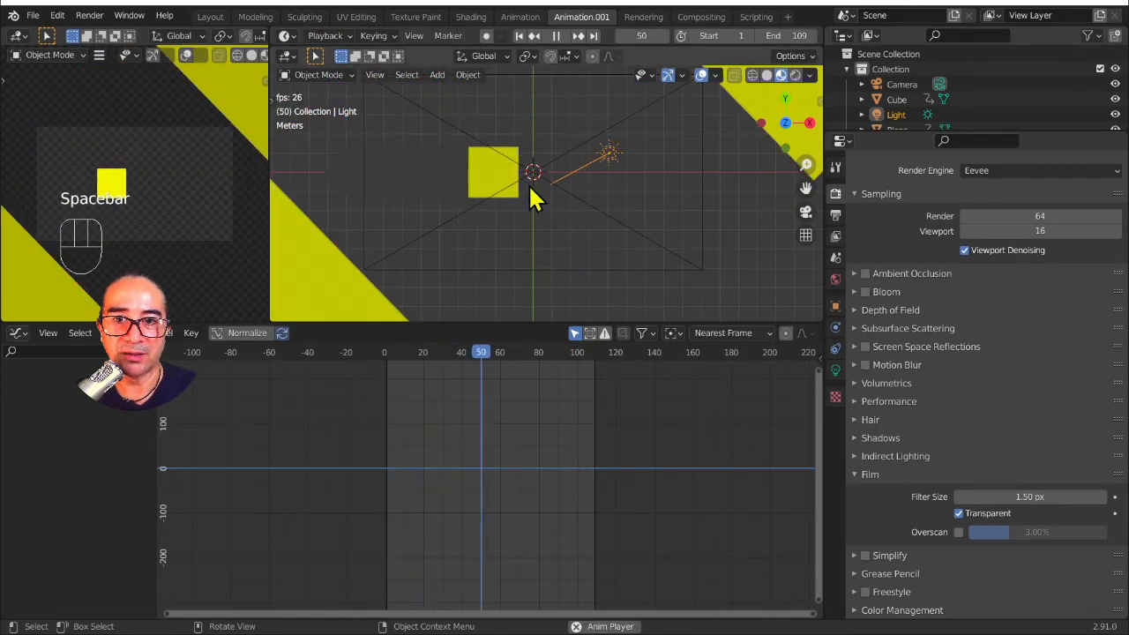
{"action": "key", "text": "space"}
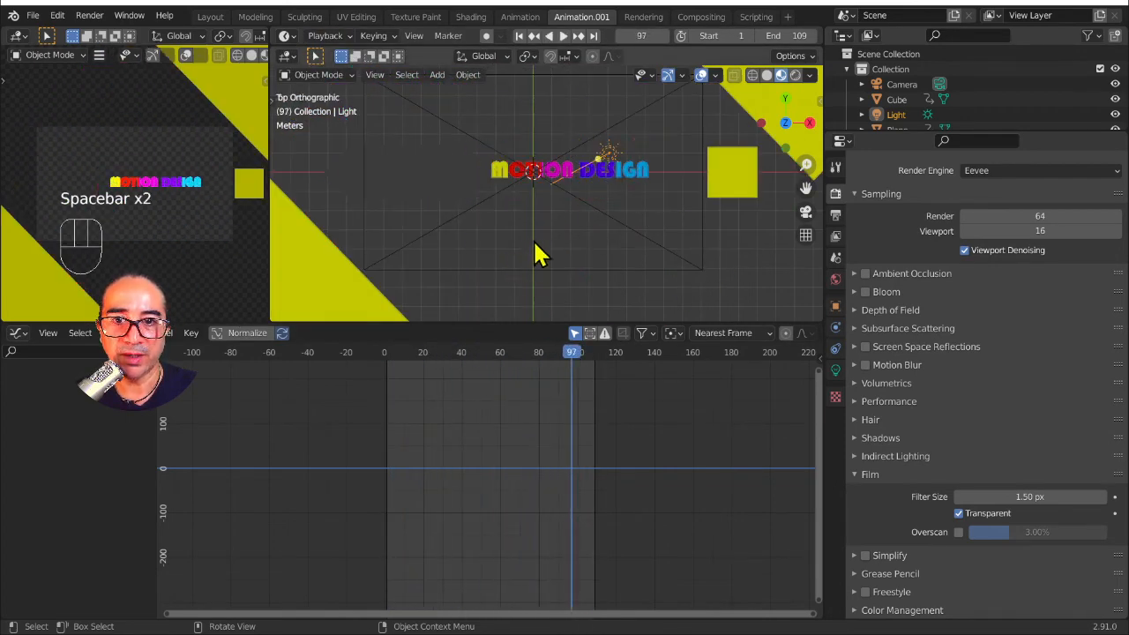
Step: Change the interpolation of the yellow square plane's first two keyframe groups, near frames 19 and 40, and play the result
{"action": "left_click", "coordinate": [716, 202]}
{"action": "left_click_drag", "start_coordinate": [564, 360], "coordinate": [452, 381]}
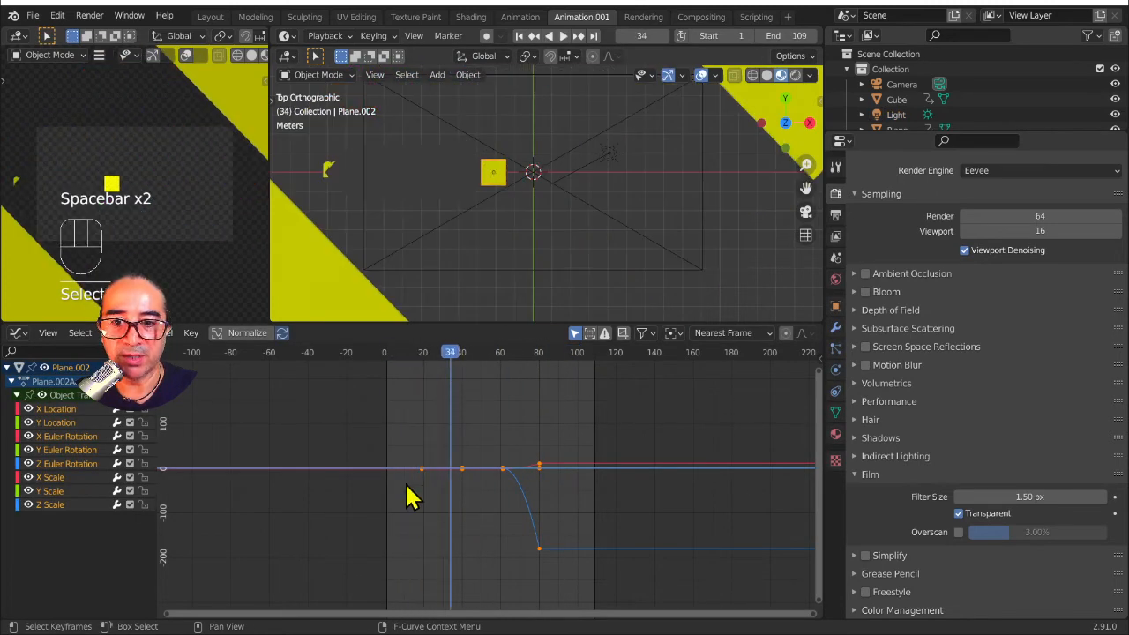
{"action": "left_click_drag", "start_coordinate": [411, 430], "coordinate": [479, 511]}
{"action": "scroll", "coordinate": [441, 461], "scroll_direction": "up", "scroll_amount": 3}
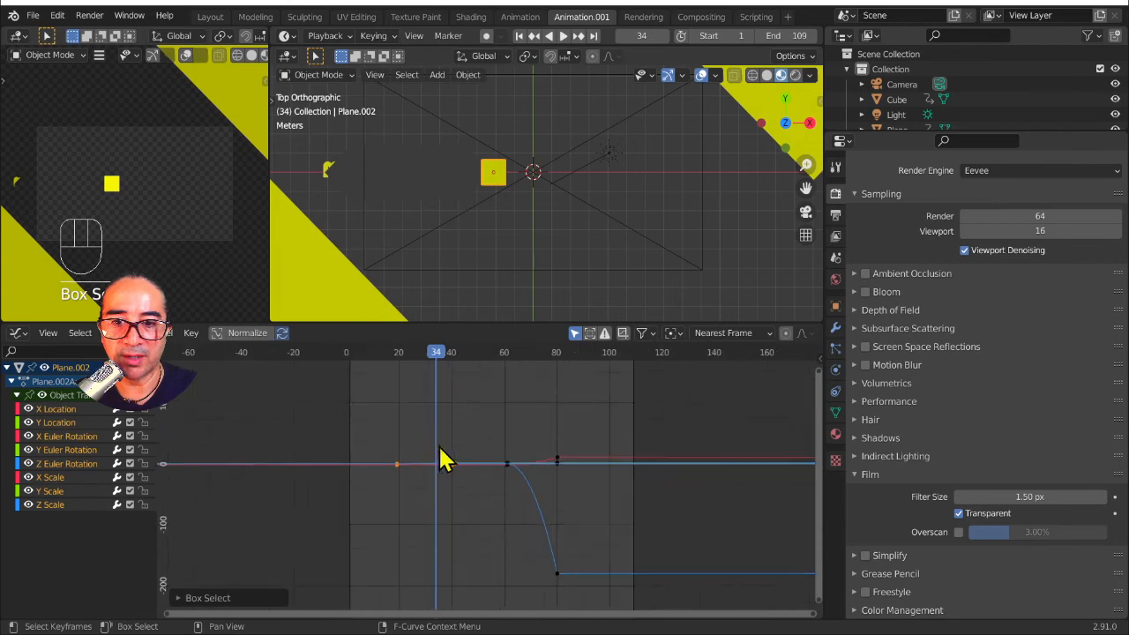
{"action": "left_click_drag", "start_coordinate": [397, 390], "coordinate": [422, 379]}
{"action": "left_click_drag", "start_coordinate": [348, 414], "coordinate": [463, 525]}
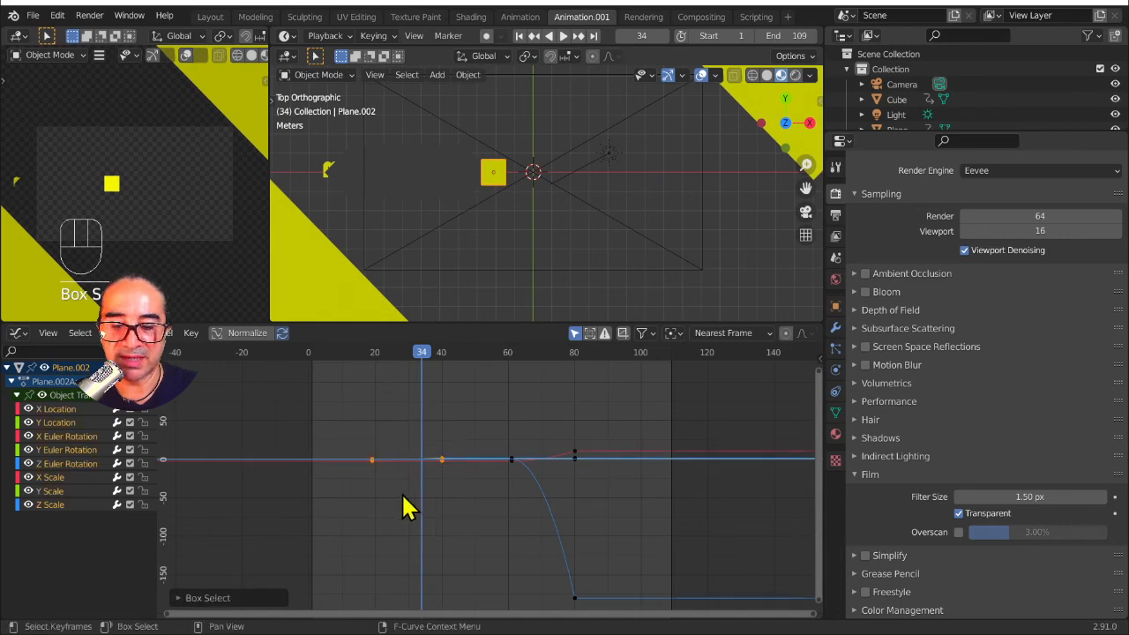
{"action": "key", "text": "t"}
{"action": "left_click", "coordinate": [492, 495]}
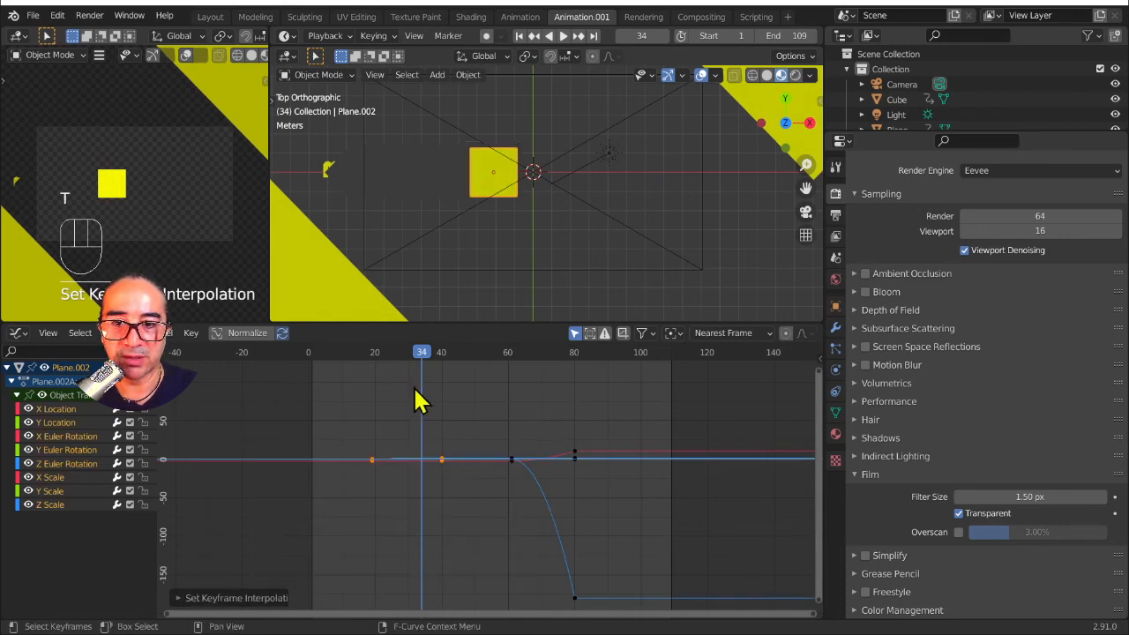
{"action": "left_click", "coordinate": [369, 356]}
{"action": "key", "text": "space"}
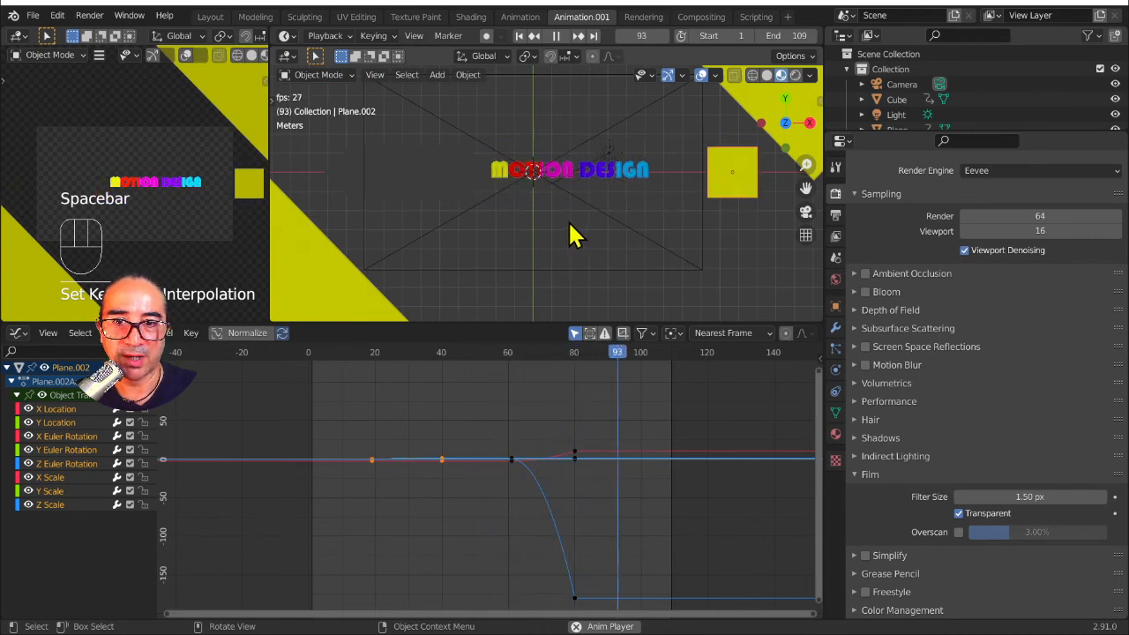
{"action": "key", "text": "space"}
Step: Move the title's starting keyframes along the time axis to frame 71, where the coloured planes fan out, and preview the reveal
{"action": "left_click", "coordinate": [630, 182]}
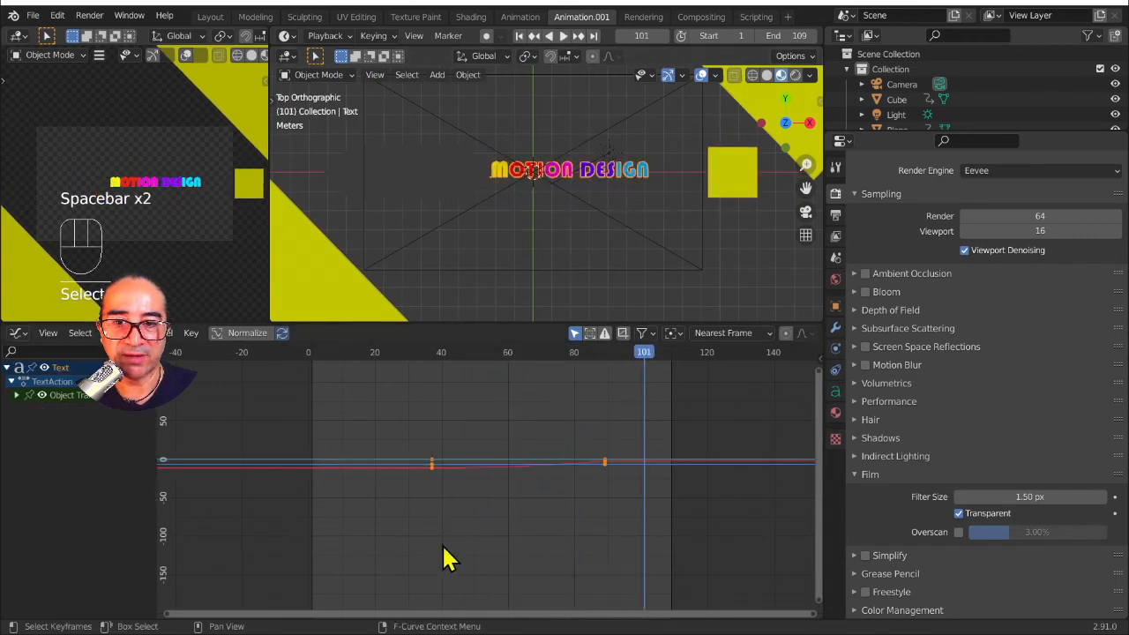
{"action": "left_click_drag", "start_coordinate": [482, 352], "coordinate": [544, 369]}
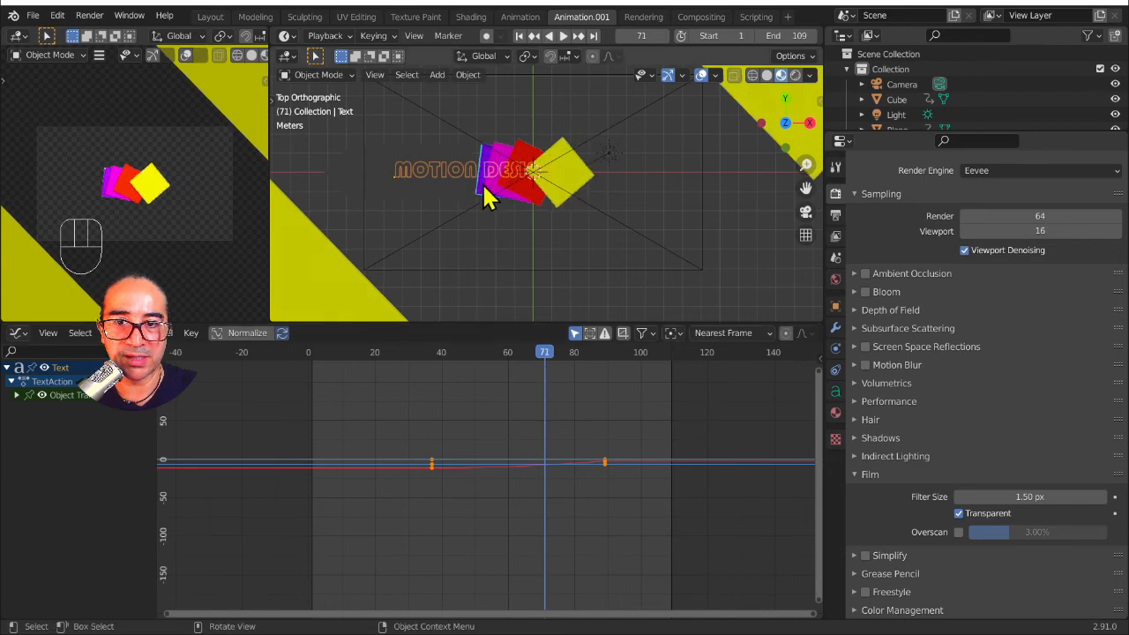
{"action": "scroll", "coordinate": [476, 173], "scroll_direction": "up", "scroll_amount": 4}
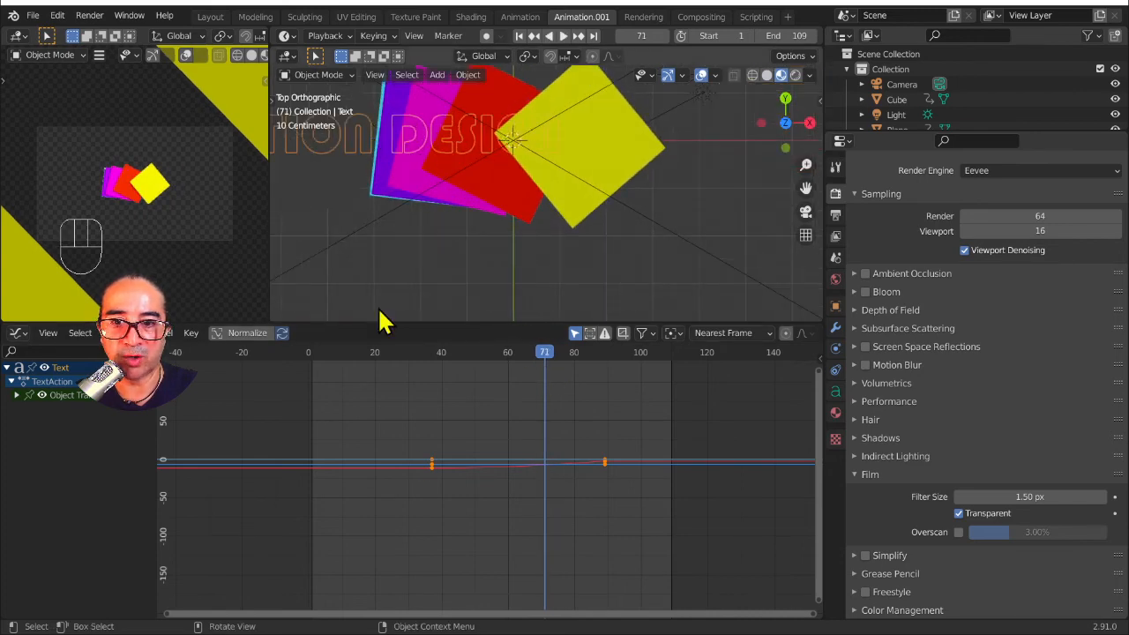
{"action": "left_click_drag", "start_coordinate": [406, 429], "coordinate": [445, 487]}
{"action": "key", "text": "g"}
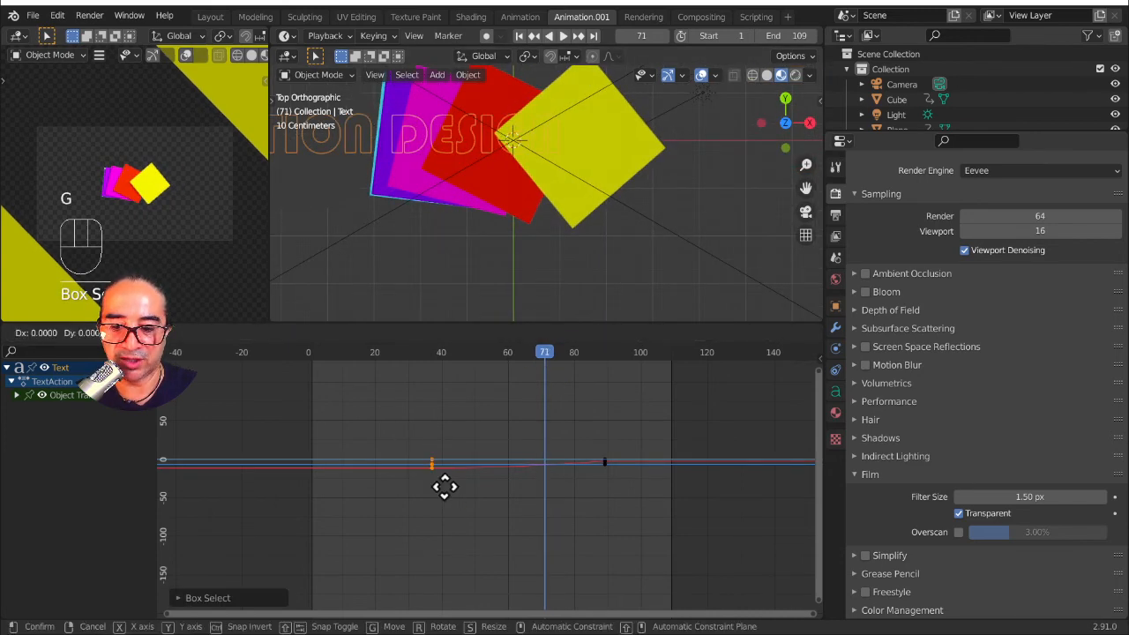
{"action": "key", "text": "x"}
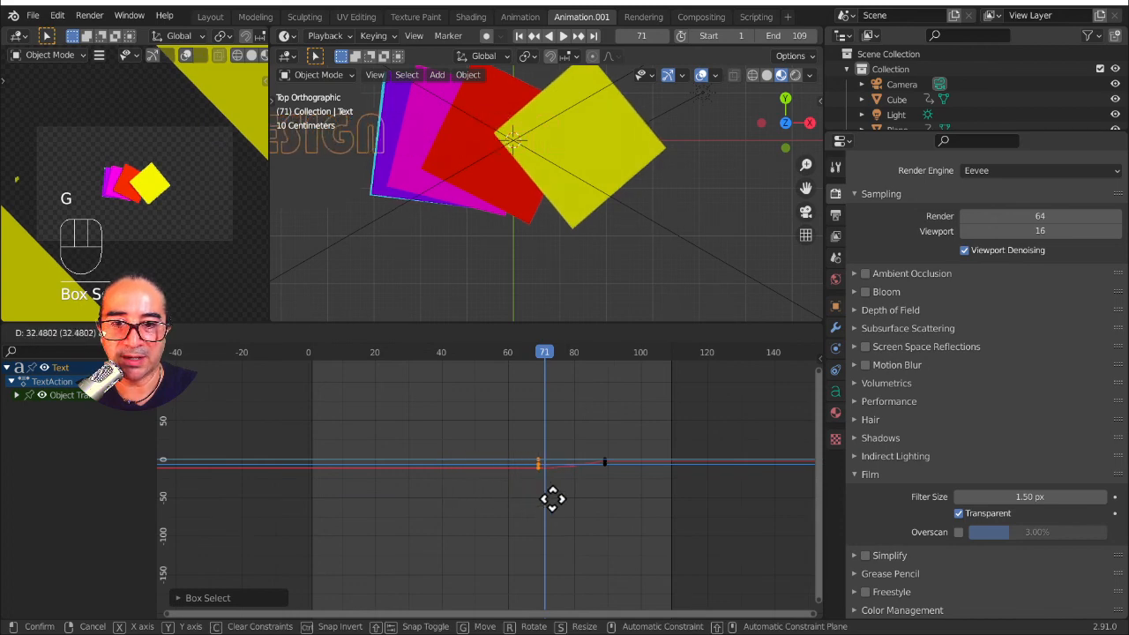
{"action": "left_click", "coordinate": [557, 497]}
{"action": "left_click", "coordinate": [507, 352]}
{"action": "scroll", "coordinate": [446, 262], "scroll_direction": "down", "scroll_amount": 4}
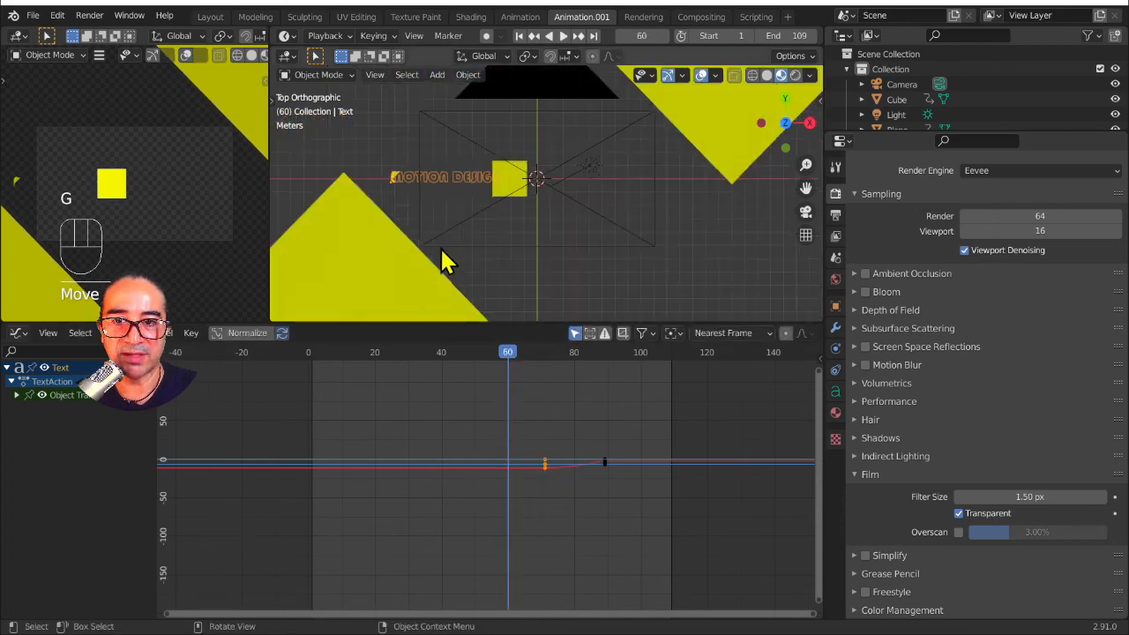
{"action": "key", "text": "space"}
{"action": "key", "text": "space"}
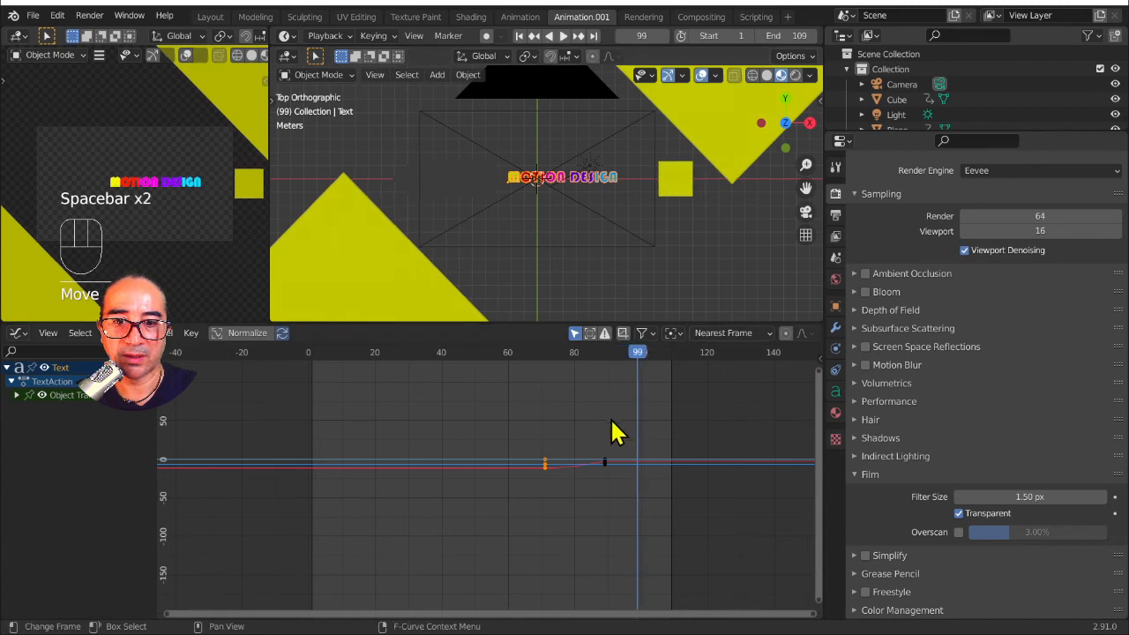
Step: Shift all the title's keyframes a few frames earlier, to about frames 68 and 86, and preview the timing
{"action": "left_click_drag", "start_coordinate": [521, 418], "coordinate": [627, 542]}
{"action": "scroll", "coordinate": [627, 541], "scroll_direction": "up", "scroll_amount": 3}
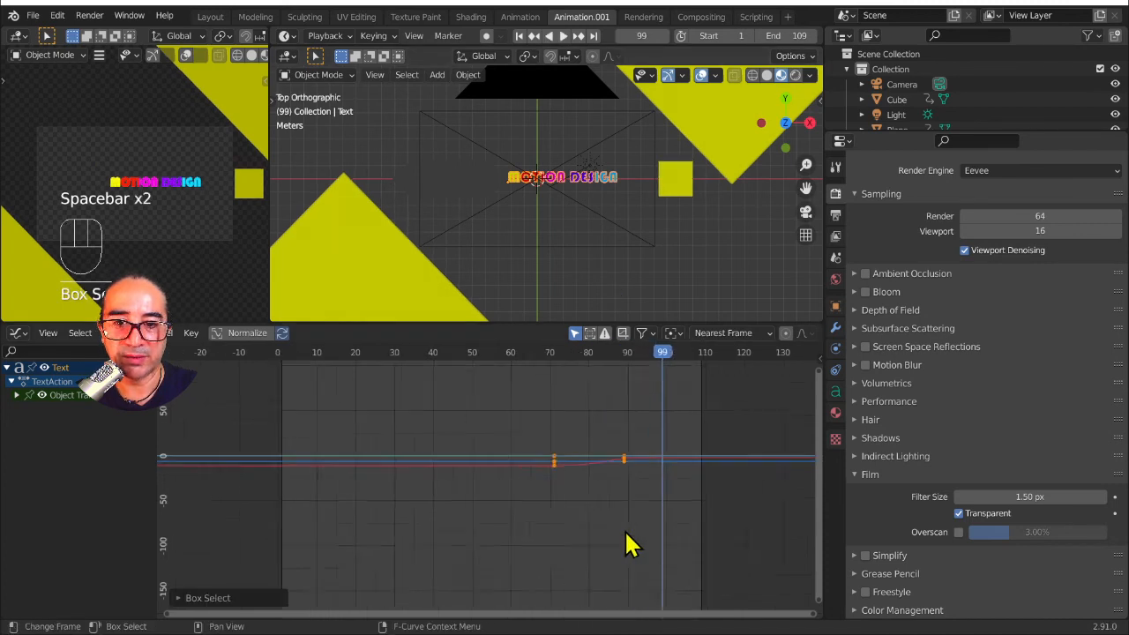
{"action": "key", "text": "g"}
{"action": "left_click", "coordinate": [670, 491]}
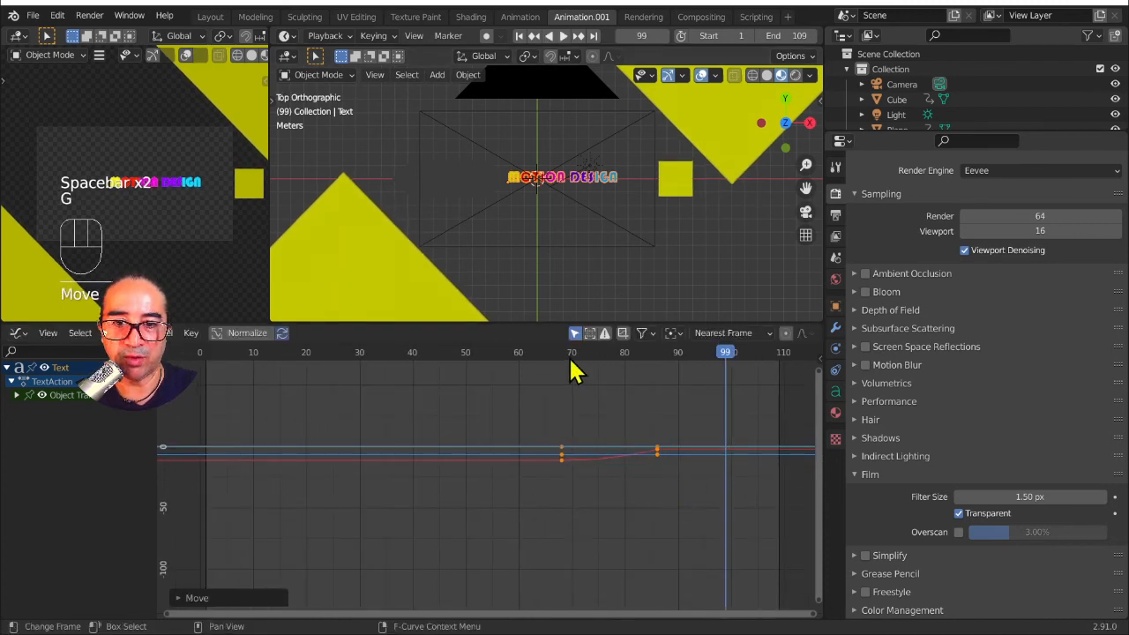
{"action": "left_click", "coordinate": [546, 352]}
{"action": "key", "text": "space"}
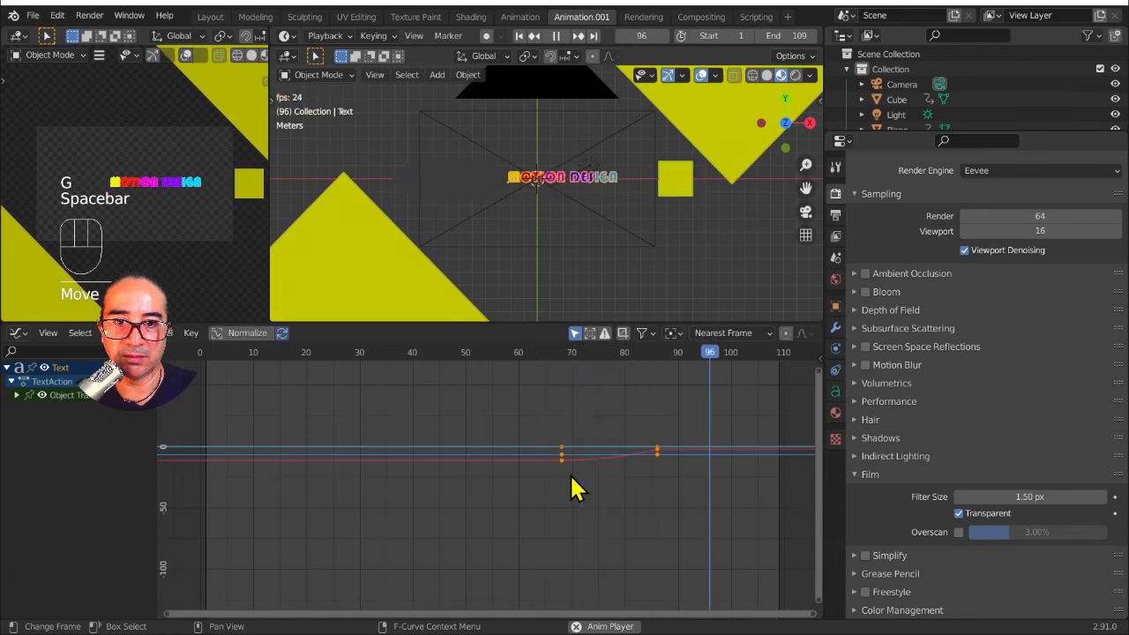
{"action": "key", "text": "space"}
Step: Scale the title's keyframes closer together, to about frames 71 and 83, and play the faster reveal
{"action": "key", "text": "s"}
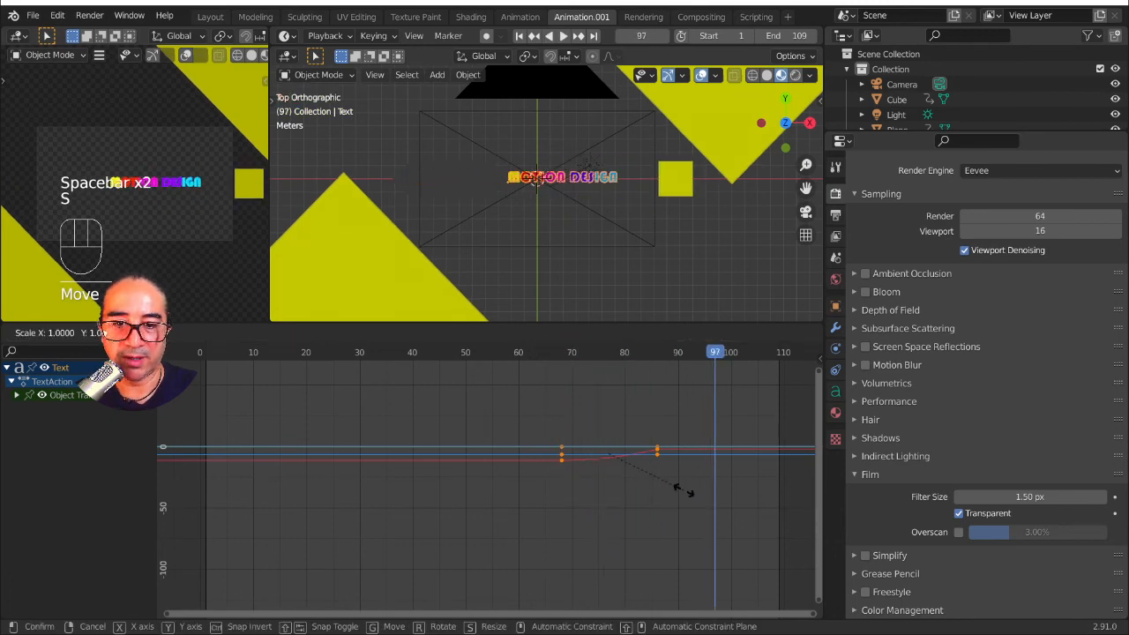
{"action": "left_click", "coordinate": [632, 498]}
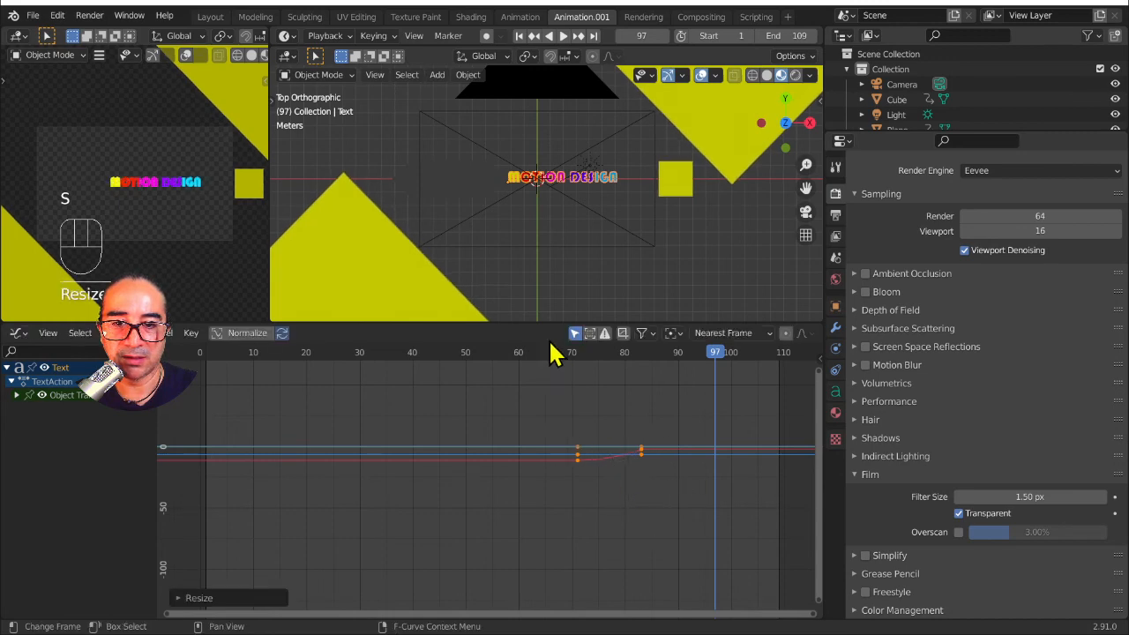
{"action": "left_click", "coordinate": [558, 354]}
{"action": "key", "text": "space"}
{"action": "key", "text": "space"}
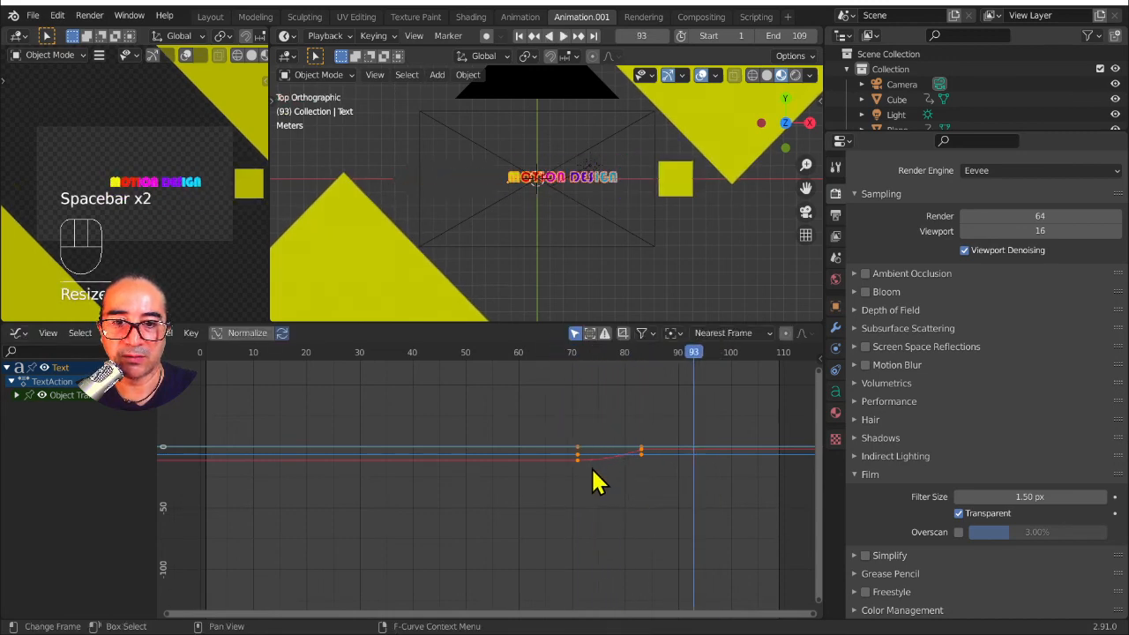
Step: Delay the title's keyframes along the time axis to about frames 74 and 86 and play the reveal
{"action": "key", "text": "g"}
{"action": "key", "text": "x"}
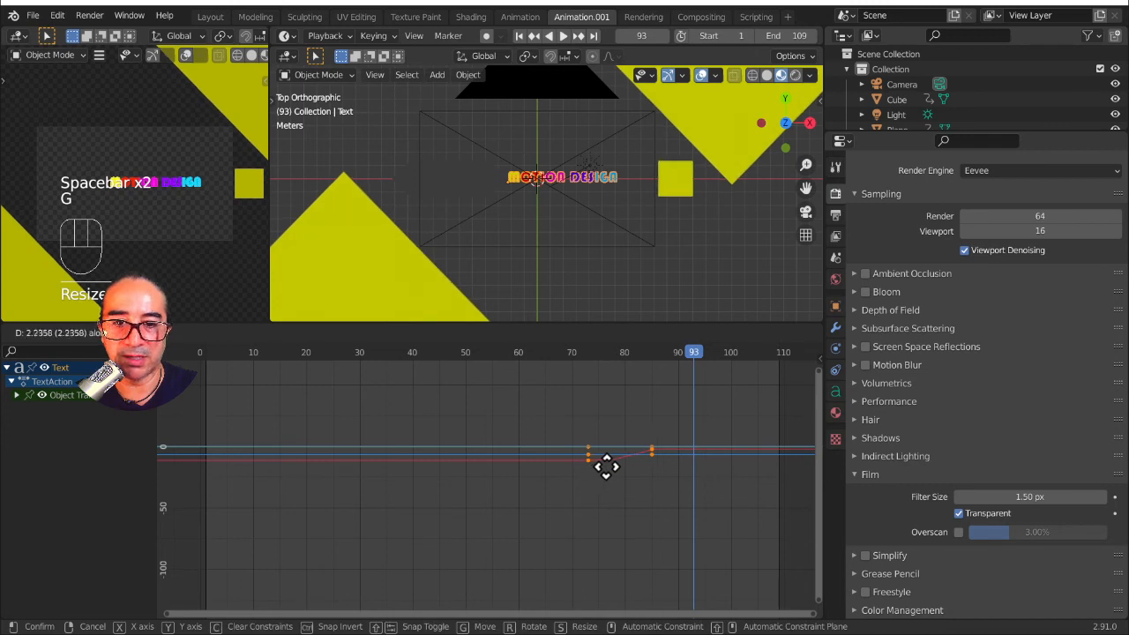
{"action": "left_click", "coordinate": [607, 466]}
{"action": "left_click", "coordinate": [579, 357]}
{"action": "key", "text": "space"}
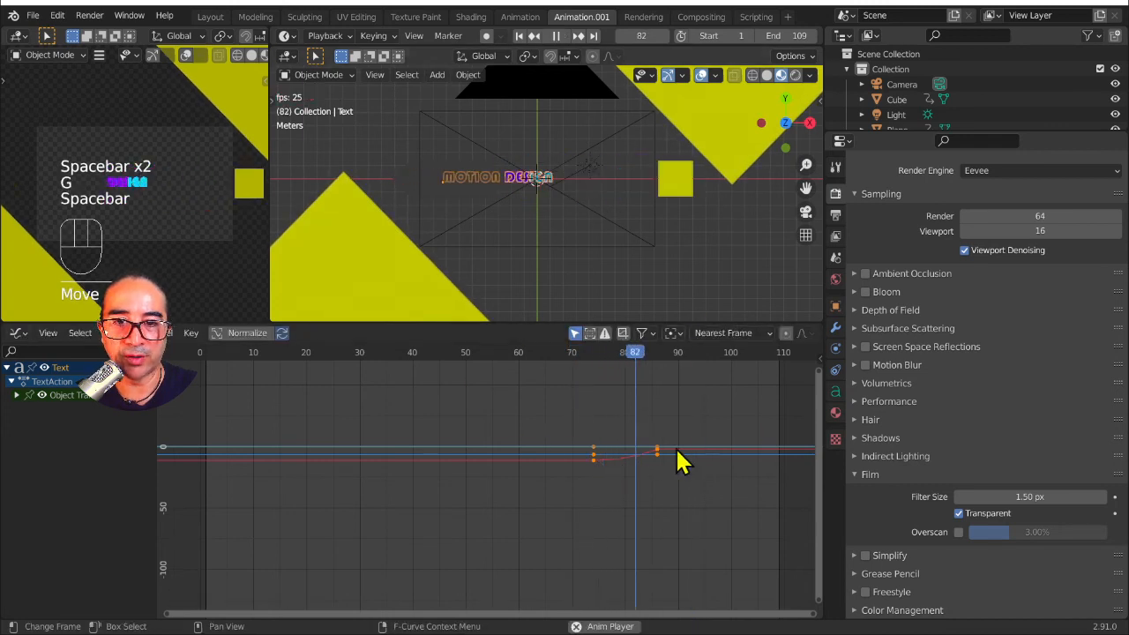
Step: Delay the title's keyframes along the time axis to about frames 77 and 89 and preview the reveal
{"action": "key", "text": "space"}
{"action": "key", "text": "g"}
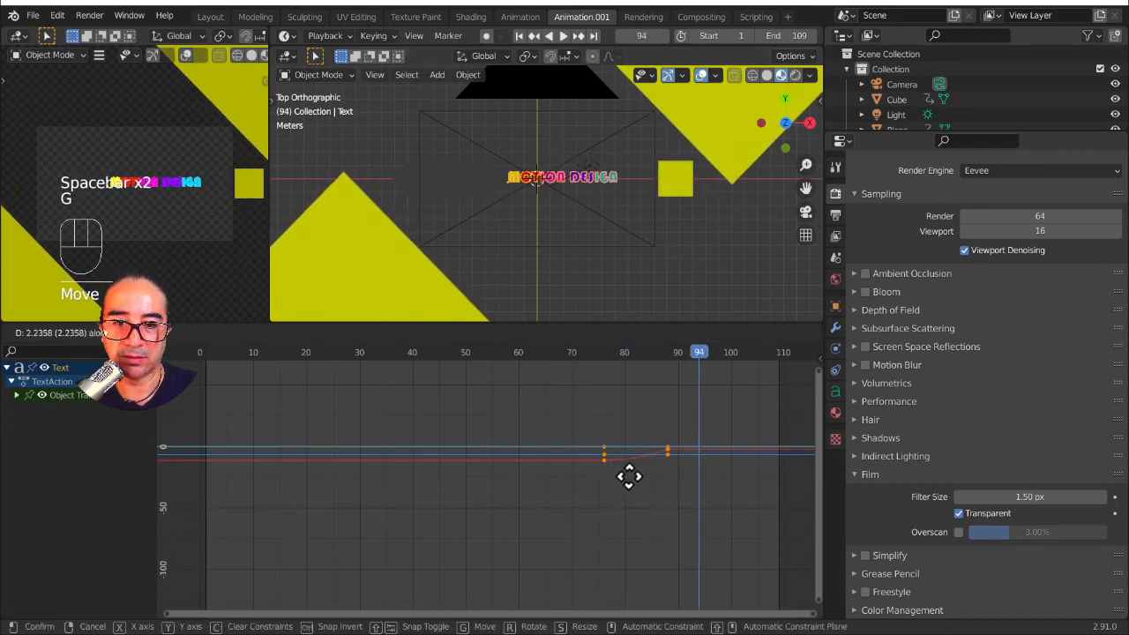
{"action": "left_click", "coordinate": [632, 474]}
{"action": "left_click", "coordinate": [582, 357]}
{"action": "key", "text": "space"}
{"action": "key", "text": "space"}
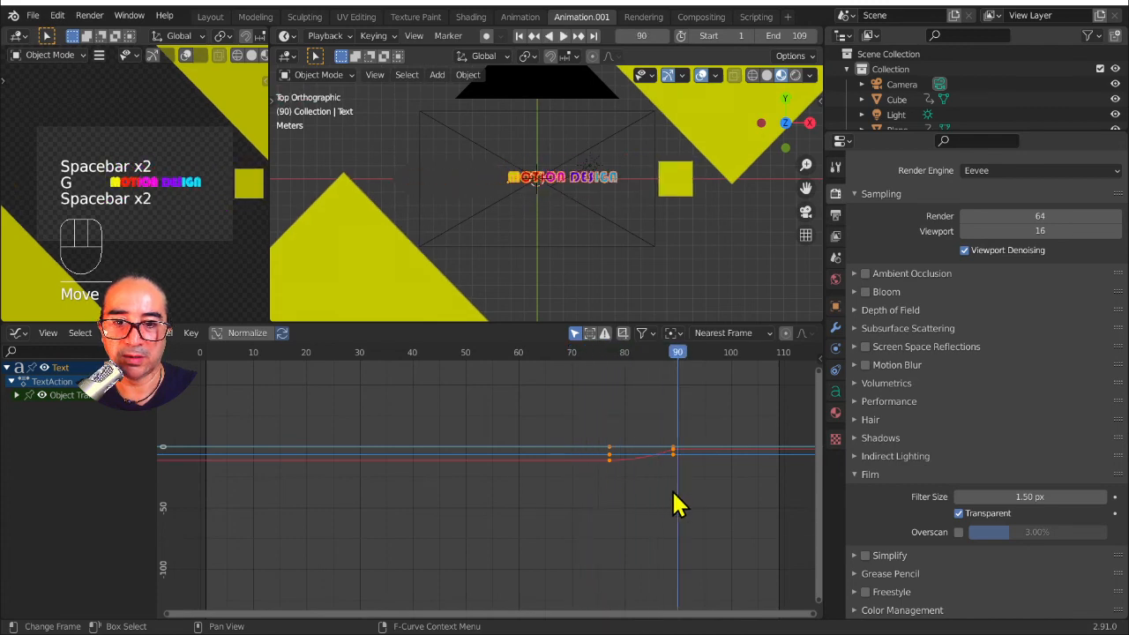
Step: Move the title's keyframes earlier along the time axis, to about frames 64 and 76, and play the reveal
{"action": "key", "text": "g"}
{"action": "left_click", "coordinate": [603, 491]}
{"action": "left_click", "coordinate": [489, 357]}
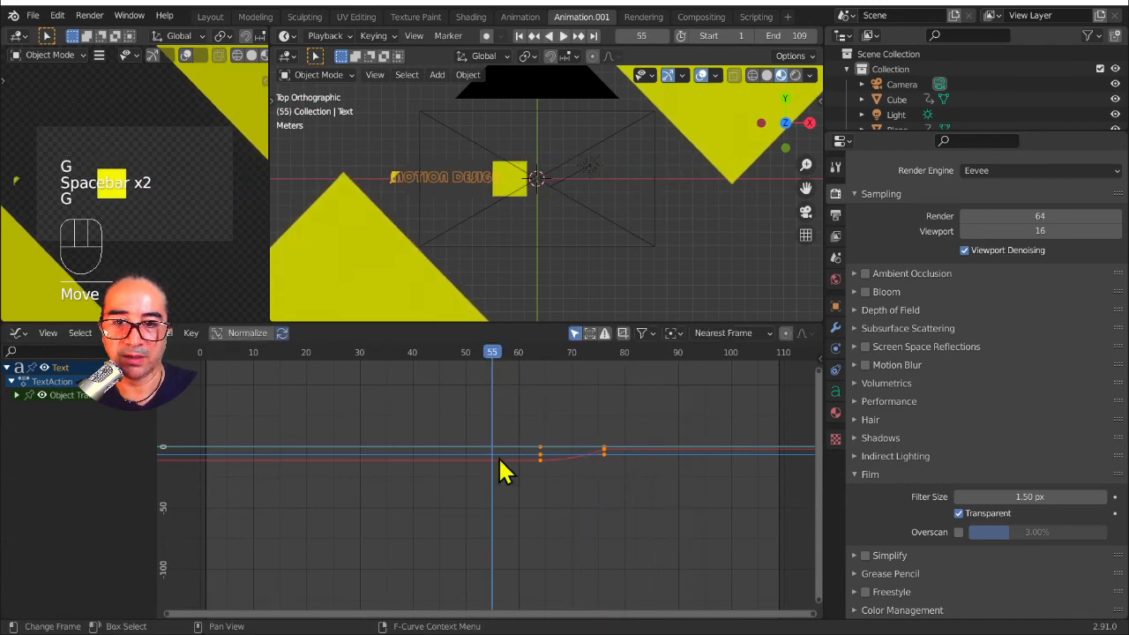
{"action": "key", "text": "space"}
{"action": "key", "text": "space"}
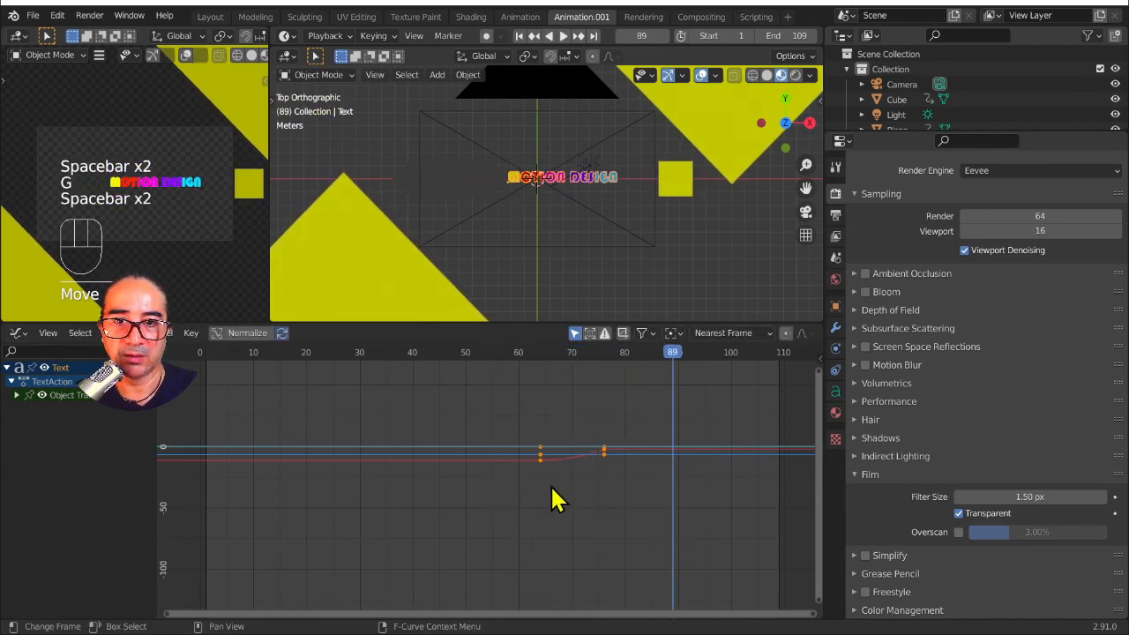
Step: Shift the title's keyframes to about frames 66 and 78 and play the reveal in a closer view
{"action": "key", "text": "g"}
{"action": "left_click", "coordinate": [562, 474]}
{"action": "left_click", "coordinate": [521, 357]}
{"action": "scroll", "coordinate": [567, 191], "scroll_direction": "up", "scroll_amount": 3}
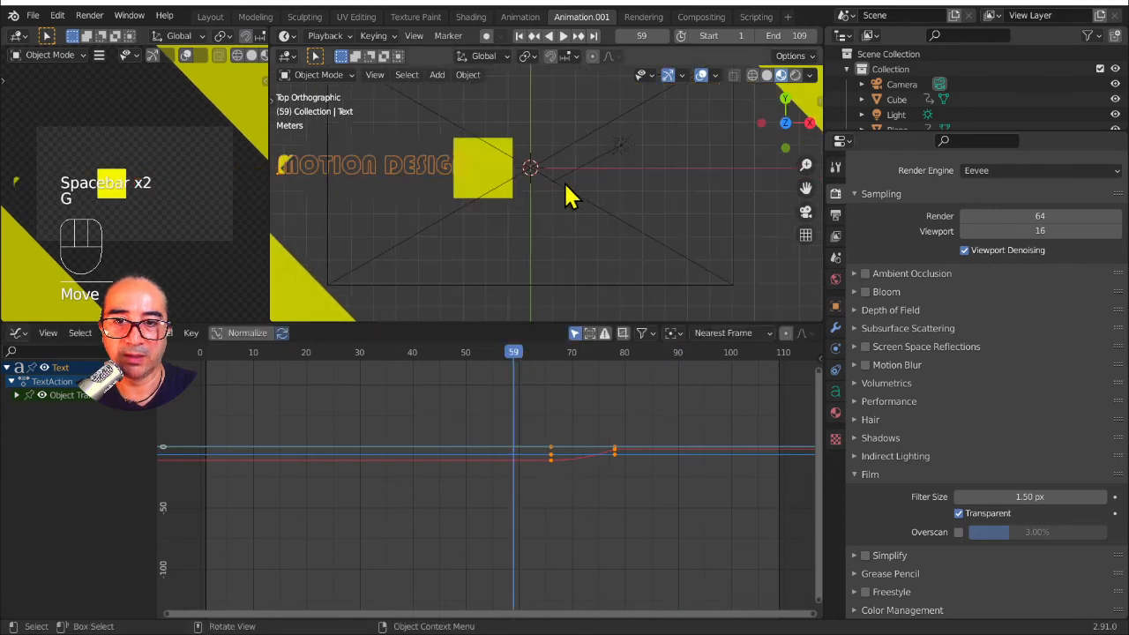
{"action": "key", "text": "space"}
{"action": "key", "text": "space"}
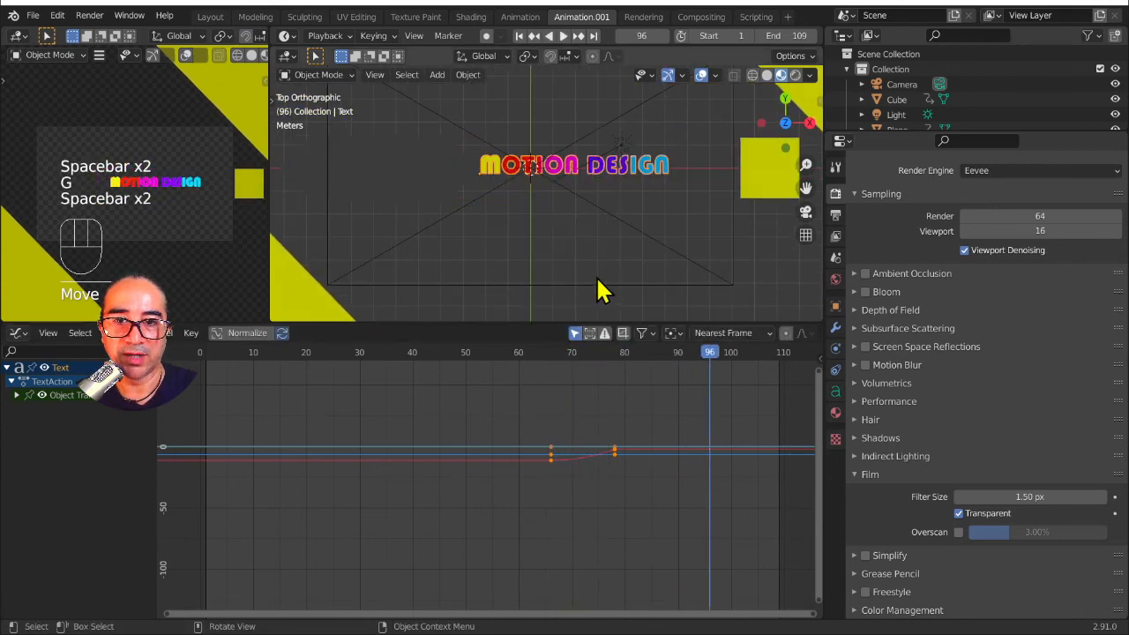
Step: Set the larger viewport to the camera view with rendered shading and overlays hidden, and play the animation there
{"action": "key", "text": "KP_0"}
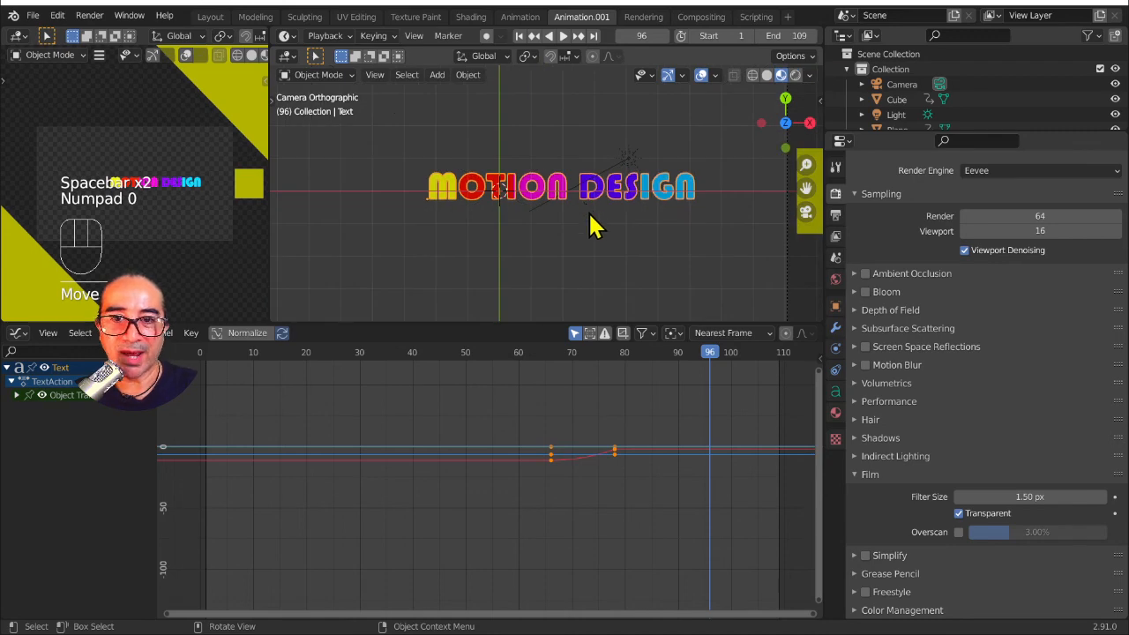
{"action": "left_click", "coordinate": [497, 356]}
{"action": "key", "text": "space"}
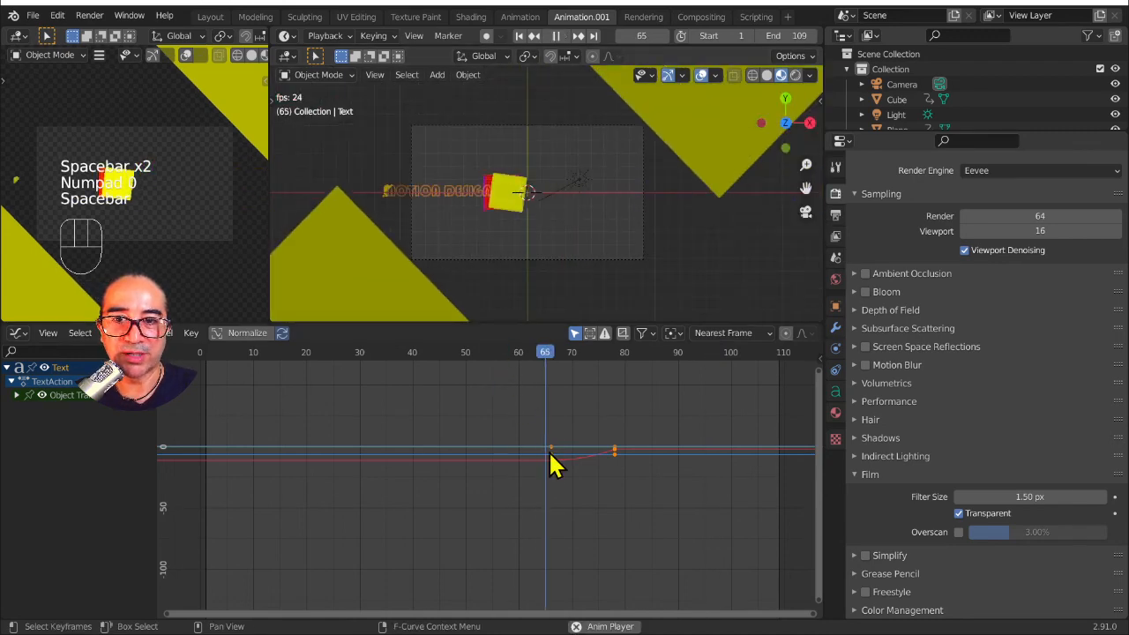
{"action": "left_click", "coordinate": [795, 75]}
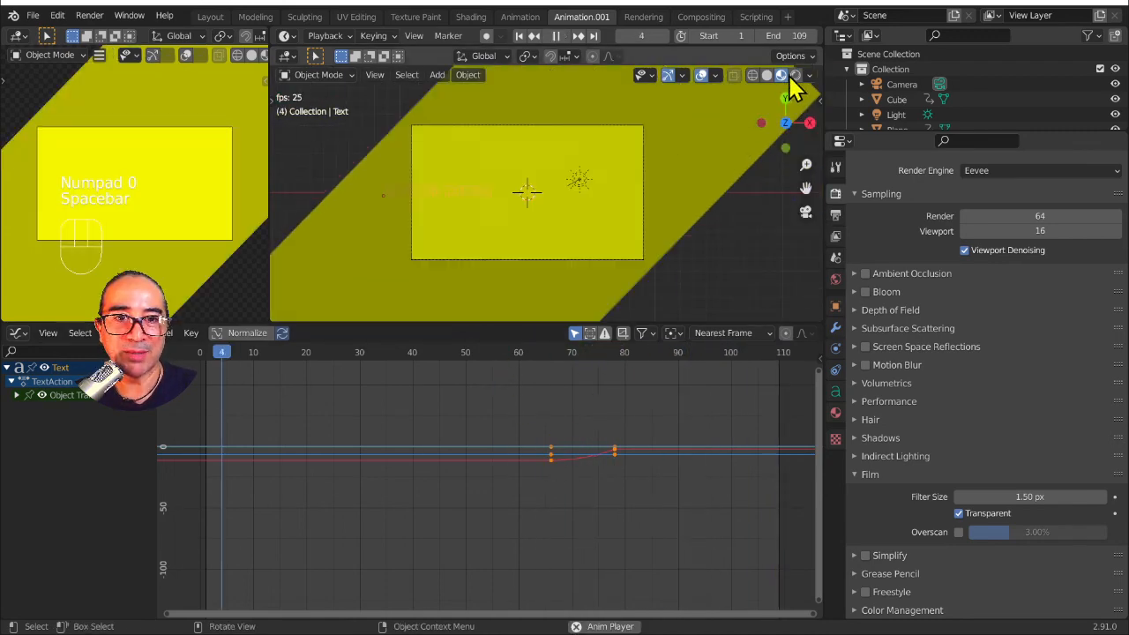
{"action": "left_click", "coordinate": [701, 76]}
{"action": "scroll", "coordinate": [614, 253], "scroll_direction": "up", "scroll_amount": 4}
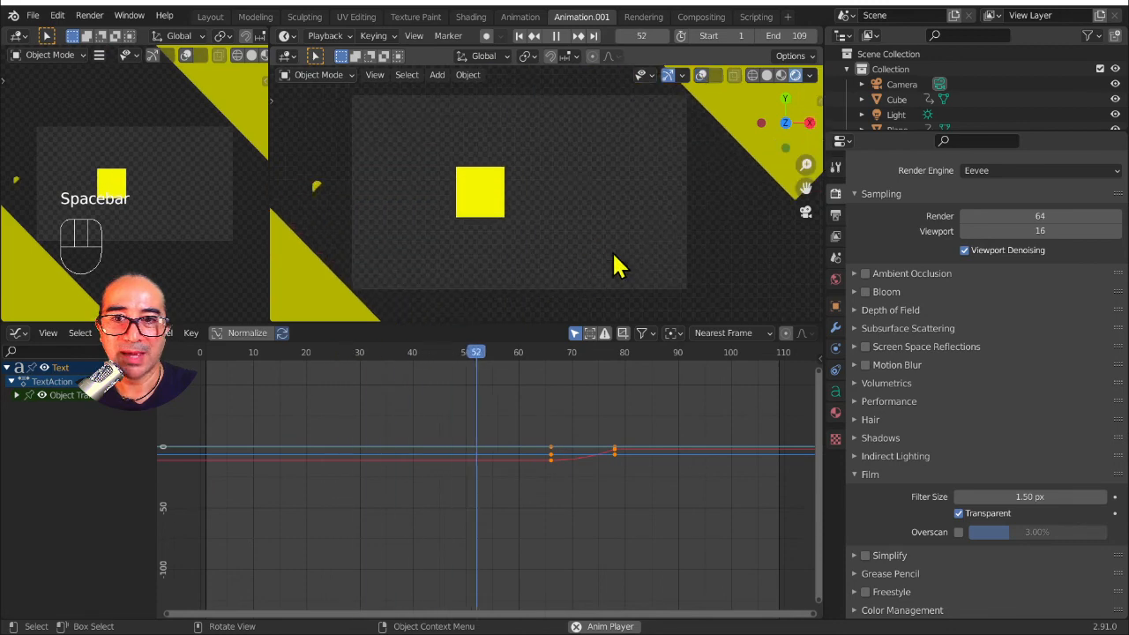
{"action": "scroll", "coordinate": [616, 252], "scroll_direction": "down", "scroll_amount": 2}
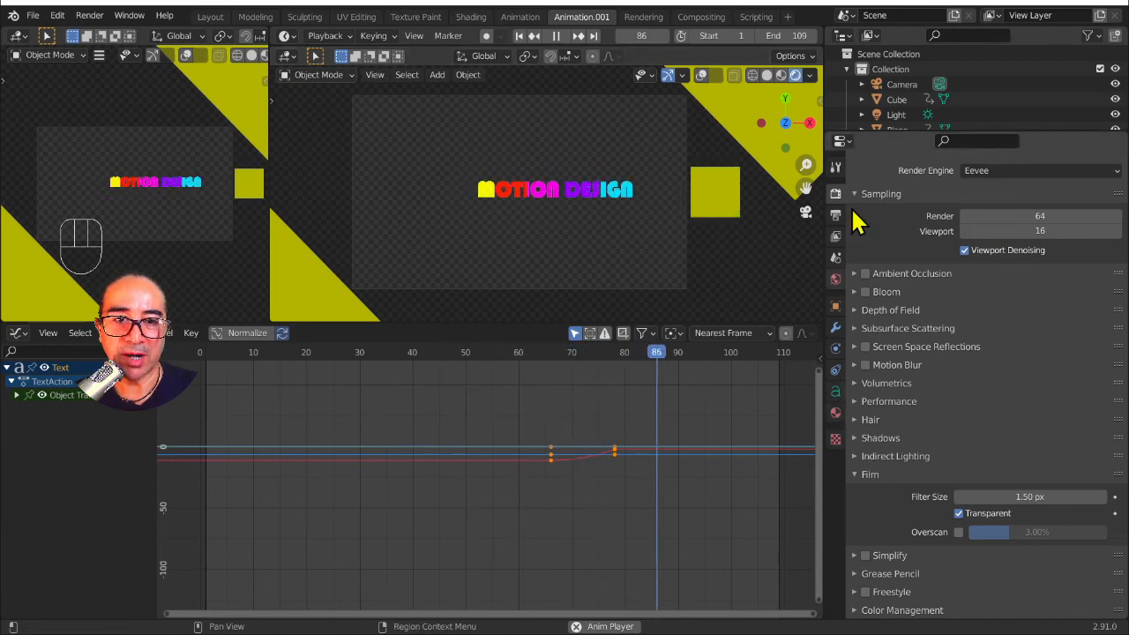
Step: Select the scene's sun light and open its light settings
{"action": "left_click", "coordinate": [890, 114]}
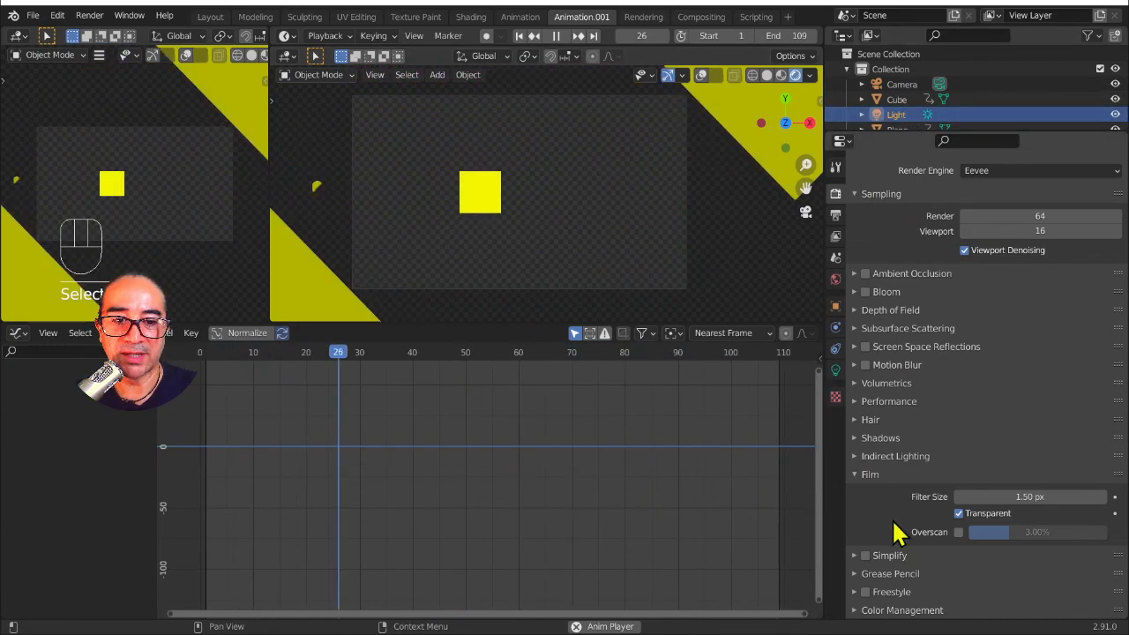
{"action": "left_click", "coordinate": [835, 372]}
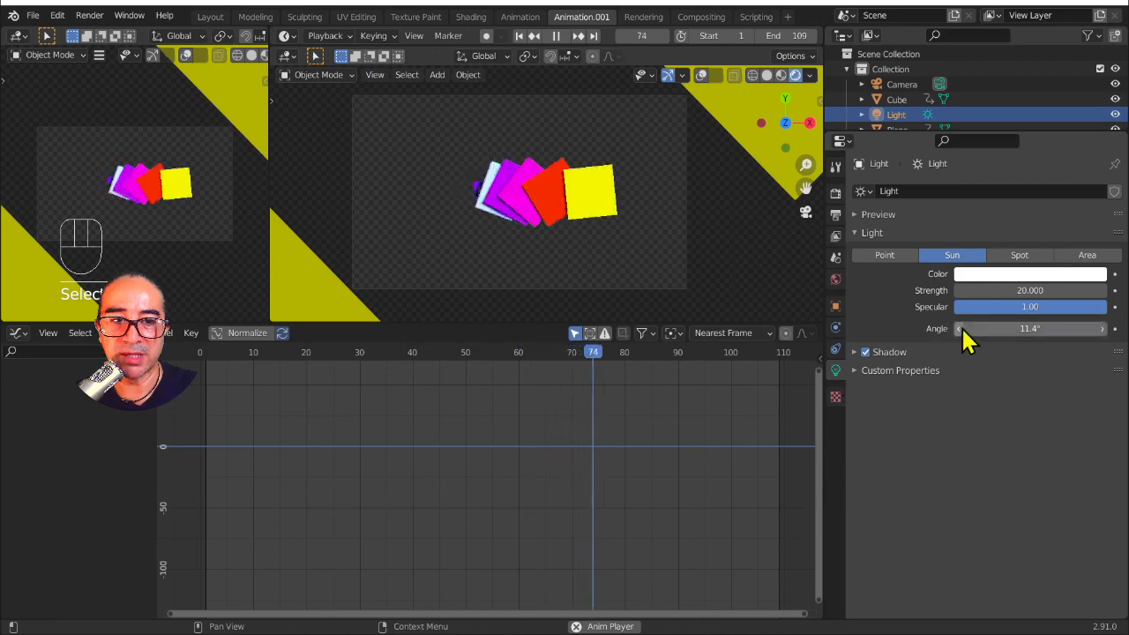